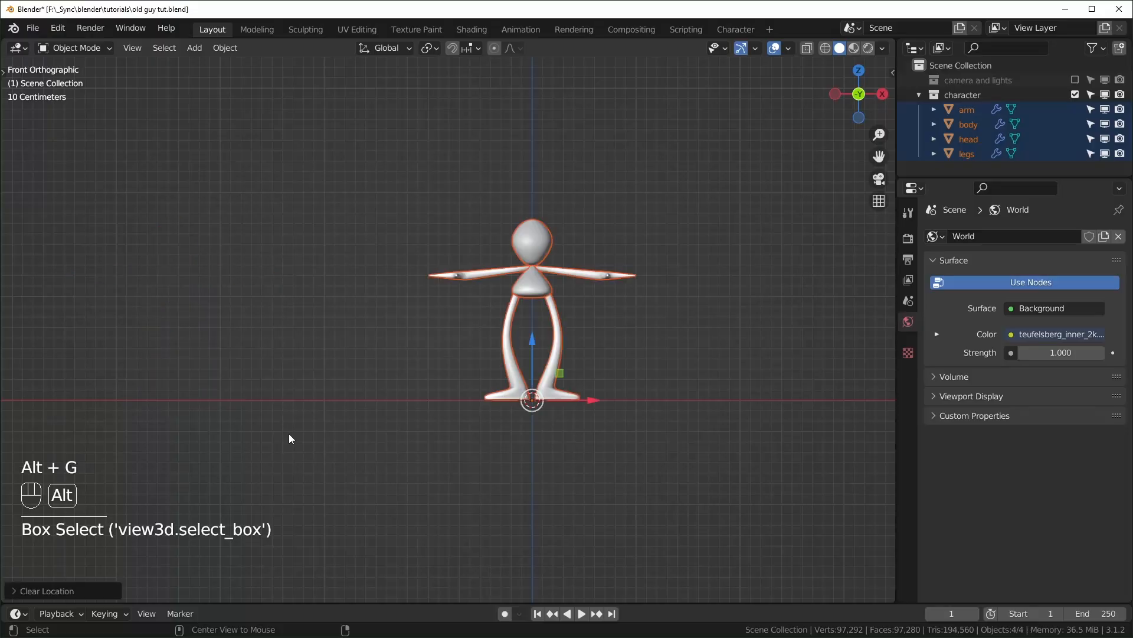
# - Clear the character parts' location and add the blue character sketch from Downloads as a reference image, scaling it beside the model
pyautogui.hotkey('alt', 'g')
pyautogui.moveTo(1033, 259); pyautogui.dragTo(753, 233)
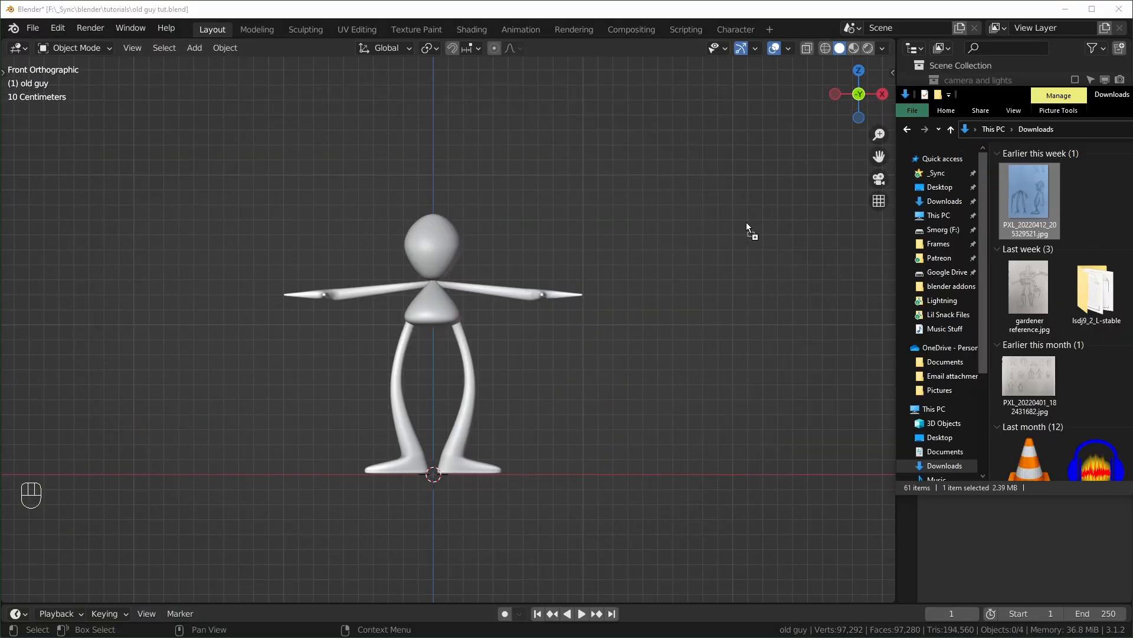
pyautogui.click(711, 218)
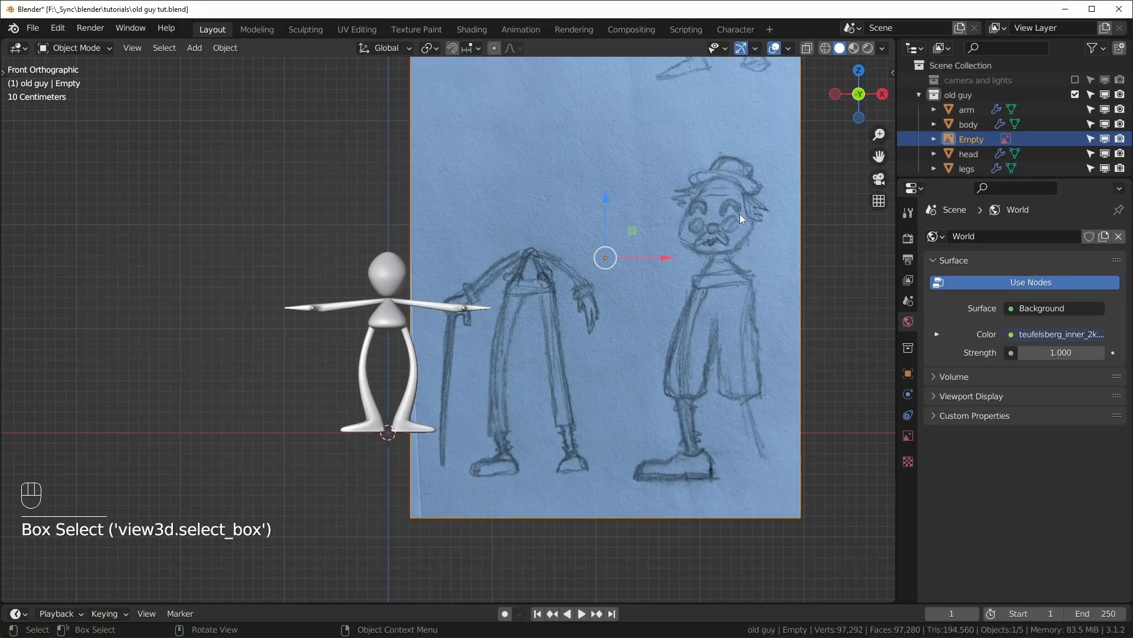
pyautogui.press('s')
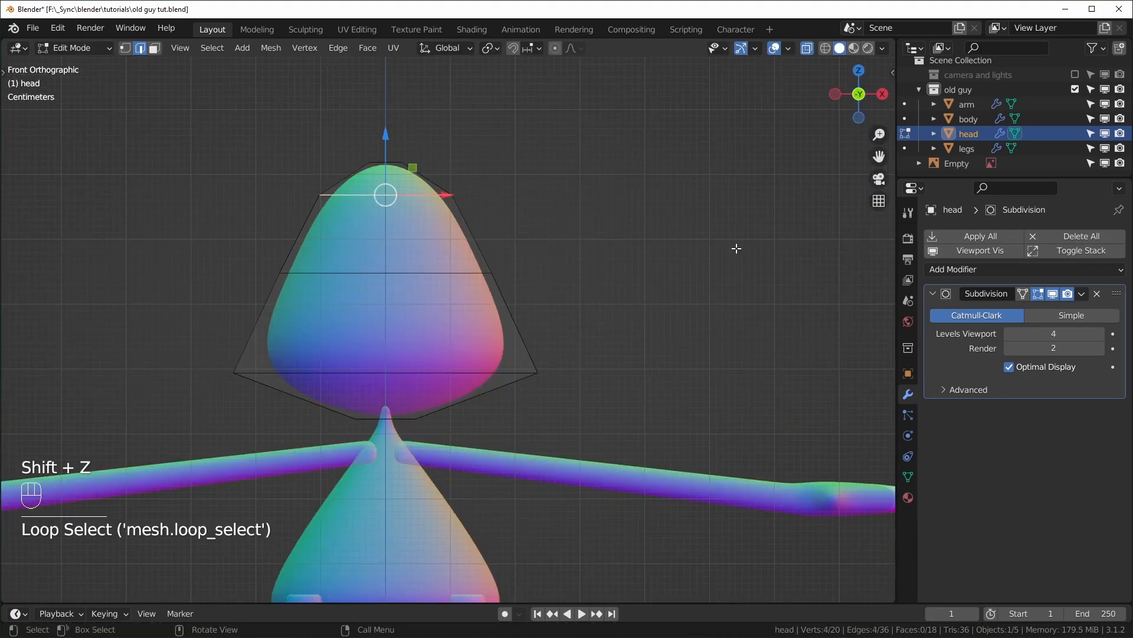
# - Move the head's selected edge loop and scale the edge loops around the trouser cuffs and ankles of the legs
pyautogui.press('g')
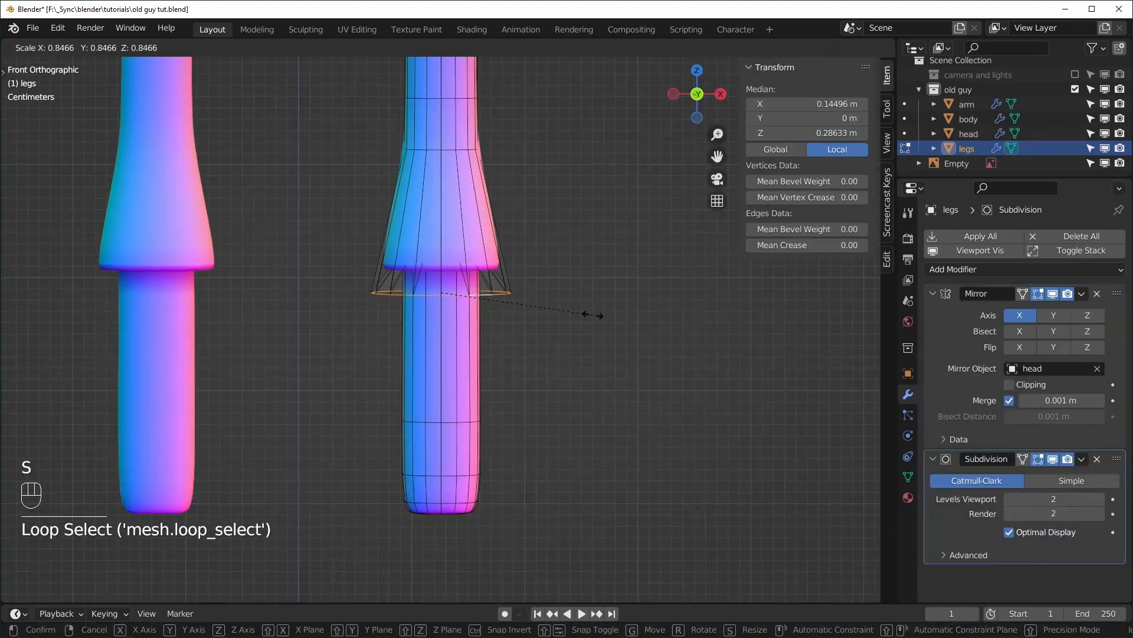
pyautogui.press('s')
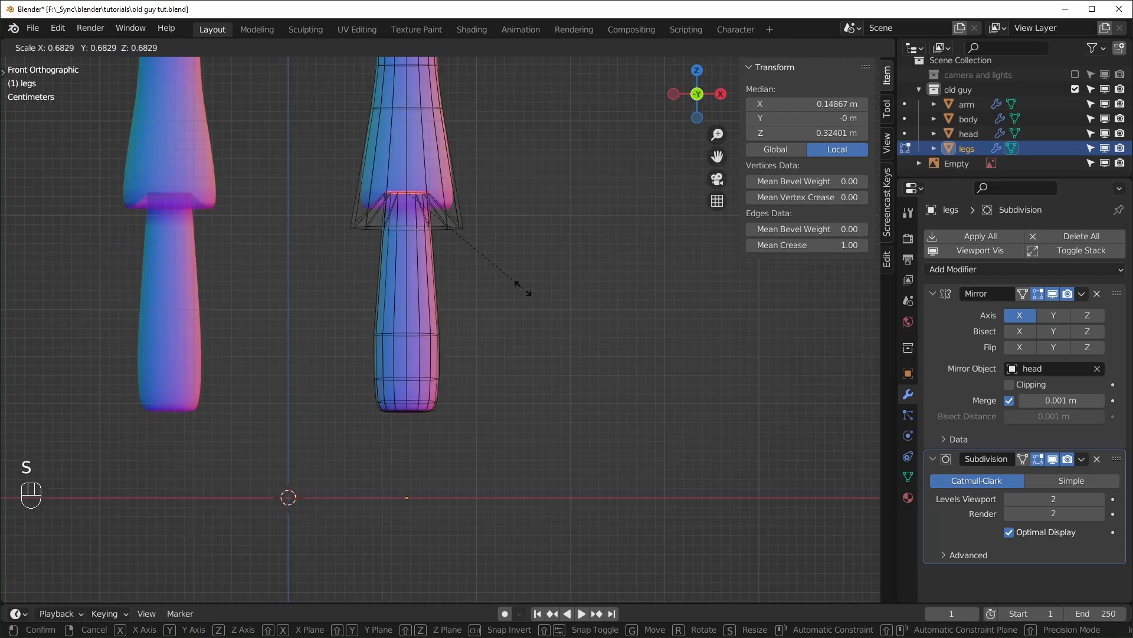
pyautogui.click(499, 336)
pyautogui.keyDown('alt'); pyautogui.click(506, 352); pyautogui.keyUp('alt')
pyautogui.press('s')
pyautogui.click(506, 426)
# - Box-select the lower centre vertices of the mustache plane in front view and move them down about 0.016 m
pyautogui.press('KP_1')
pyautogui.moveTo(265, 387); pyautogui.dragTo(455, 435)
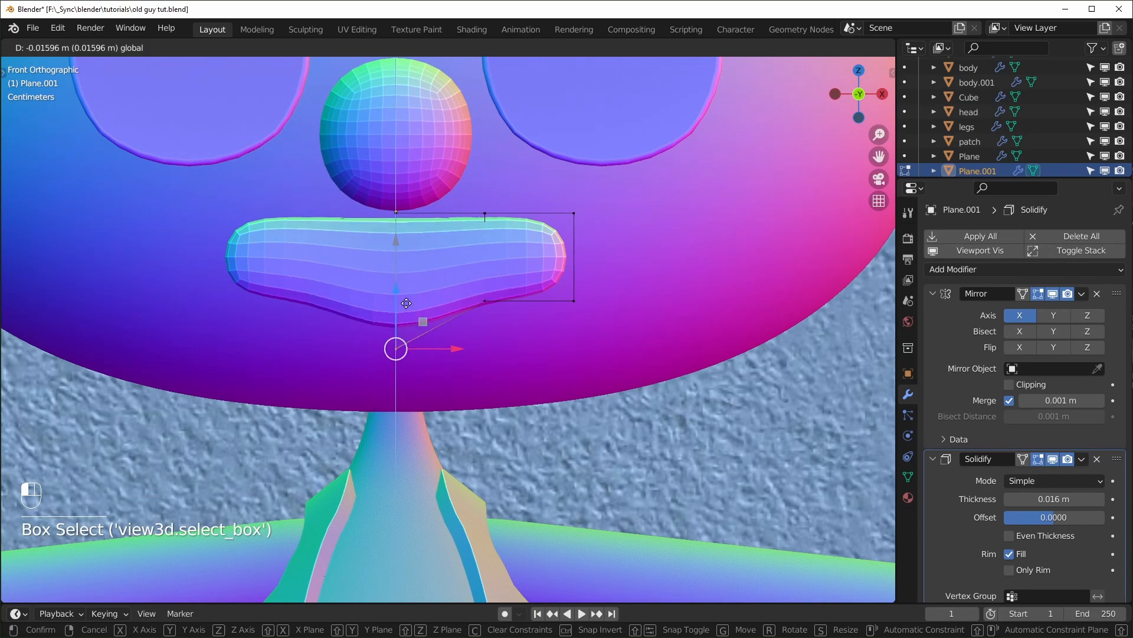
pyautogui.moveTo(398, 346); pyautogui.dragTo(569, 317)
pyautogui.scroll(2, 524, 358)
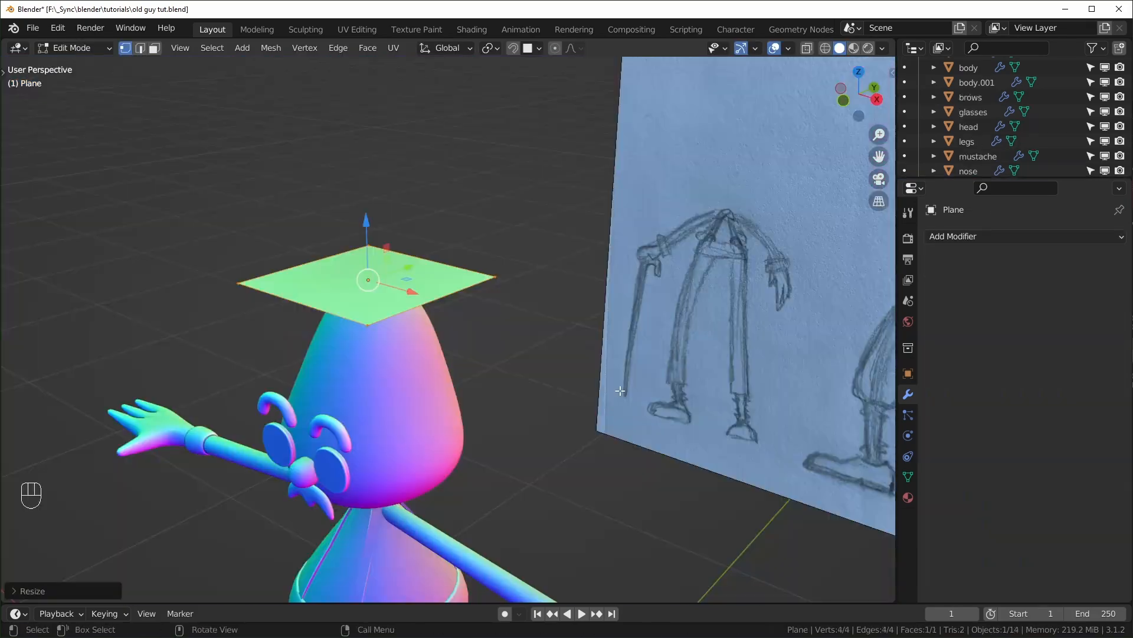
# - Inset the plane's face above the head and extrude it to start the hat
pyautogui.press('i')
pyautogui.click(590, 383)
pyautogui.press('e')
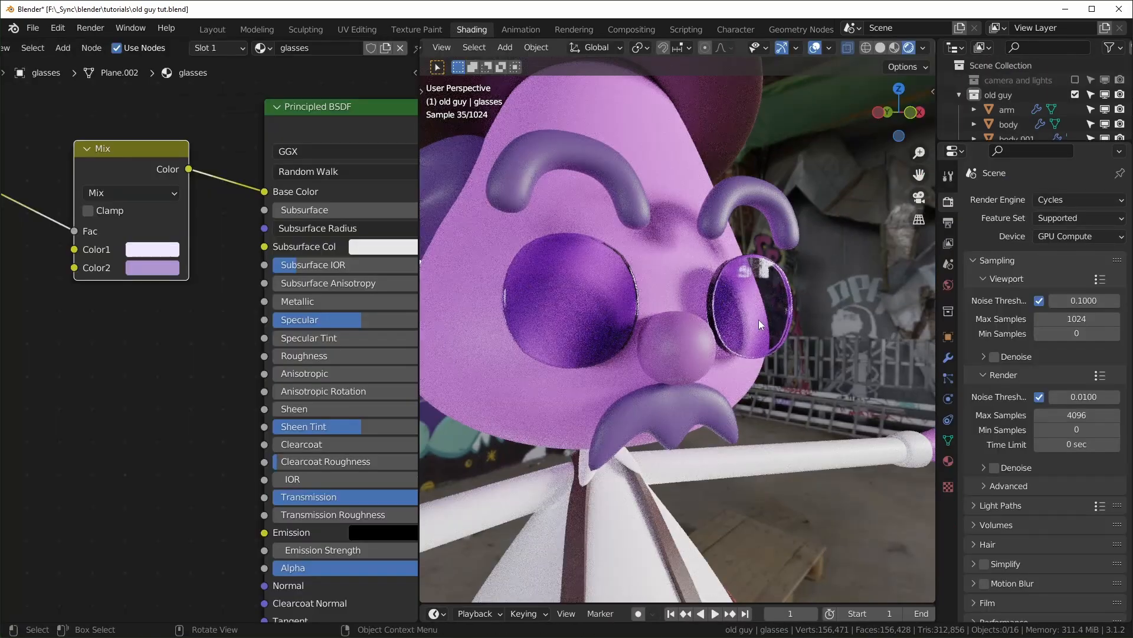
pyautogui.moveTo(764, 335); pyautogui.dragTo(708, 336, button='middle')
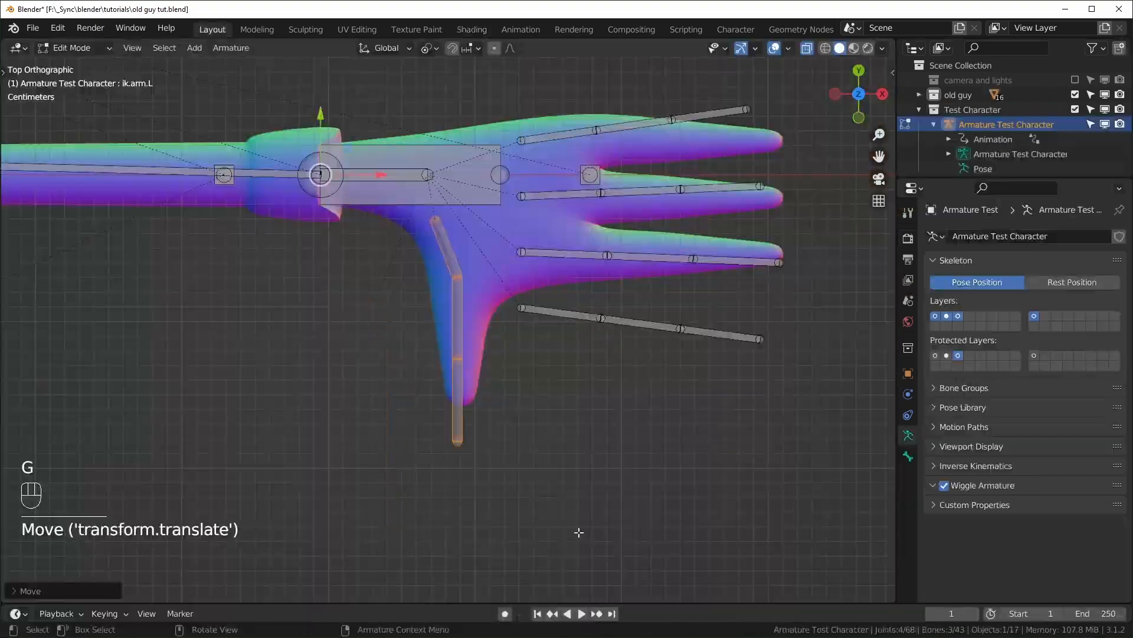
# - Scale and move the armature's thumb bones to fit the thumb of the hand mesh in top view
pyautogui.press('s')
pyautogui.click(527, 442)
pyautogui.press('g')
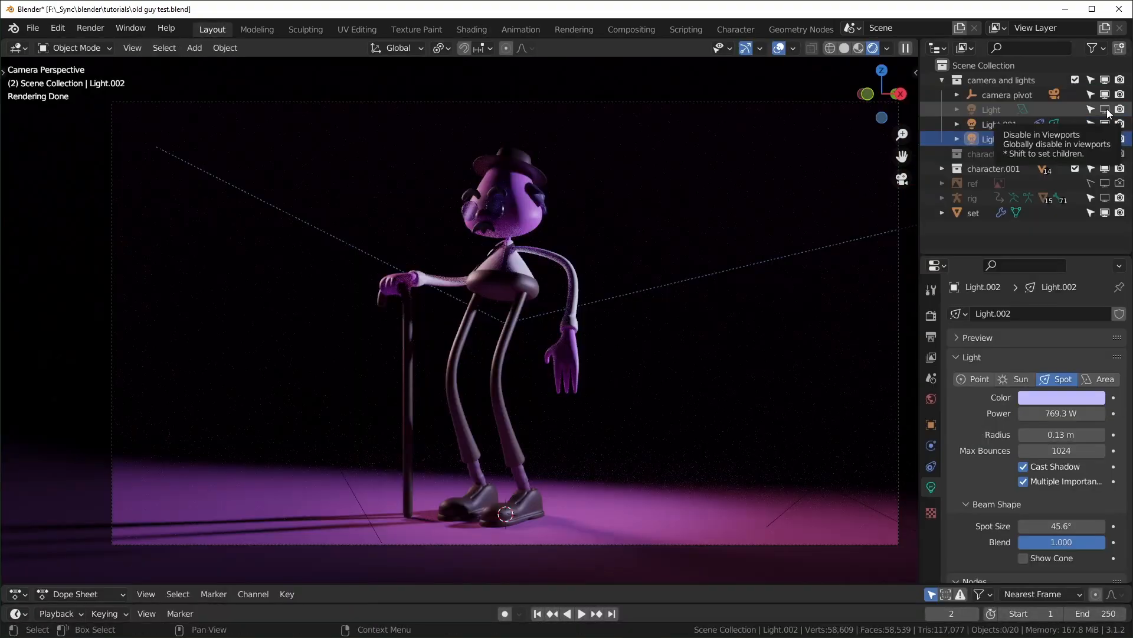
# - Toggle the viewport visibility of the Light object in the camera and lights collection
pyautogui.click(1107, 111)
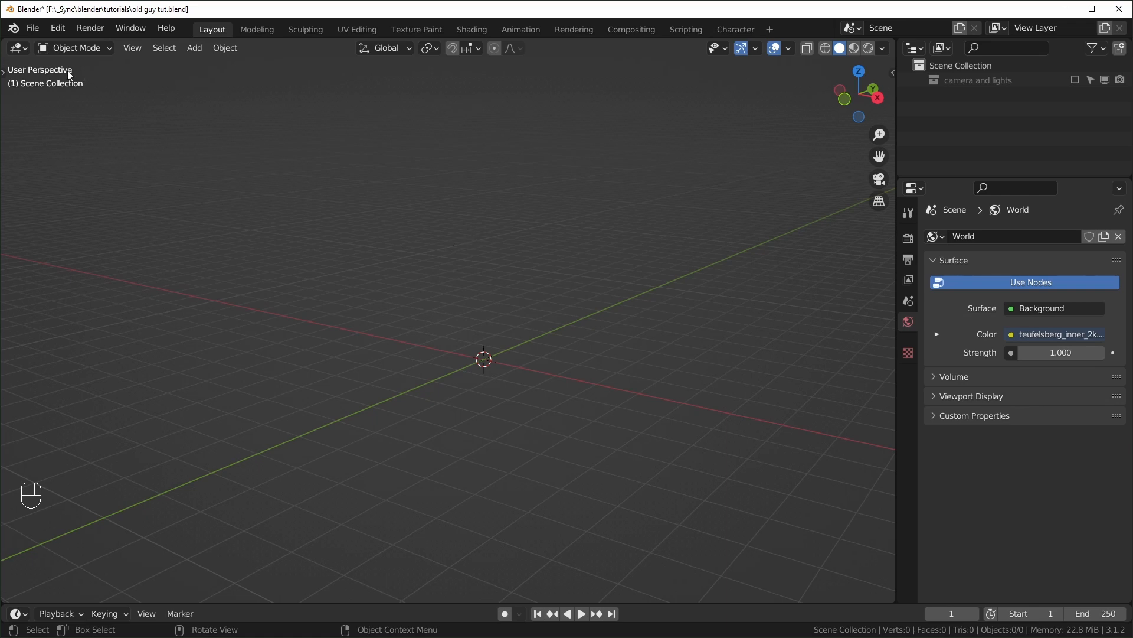
# - Append the collection named character from rapid character 1.blend into the scene
pyautogui.click(33, 29)
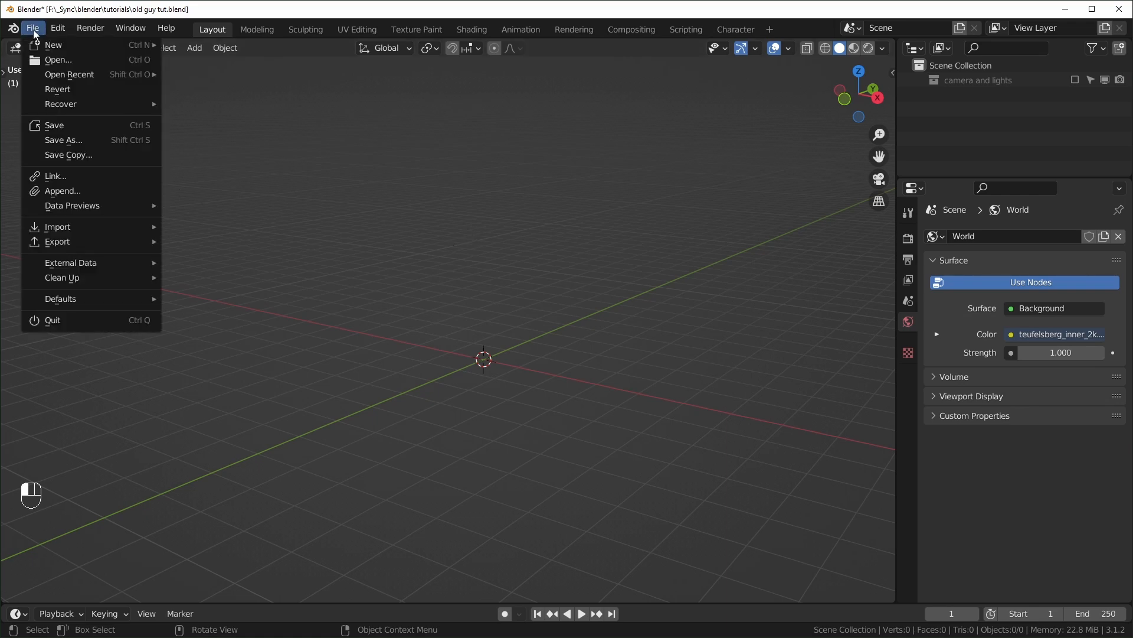
pyautogui.click(100, 187)
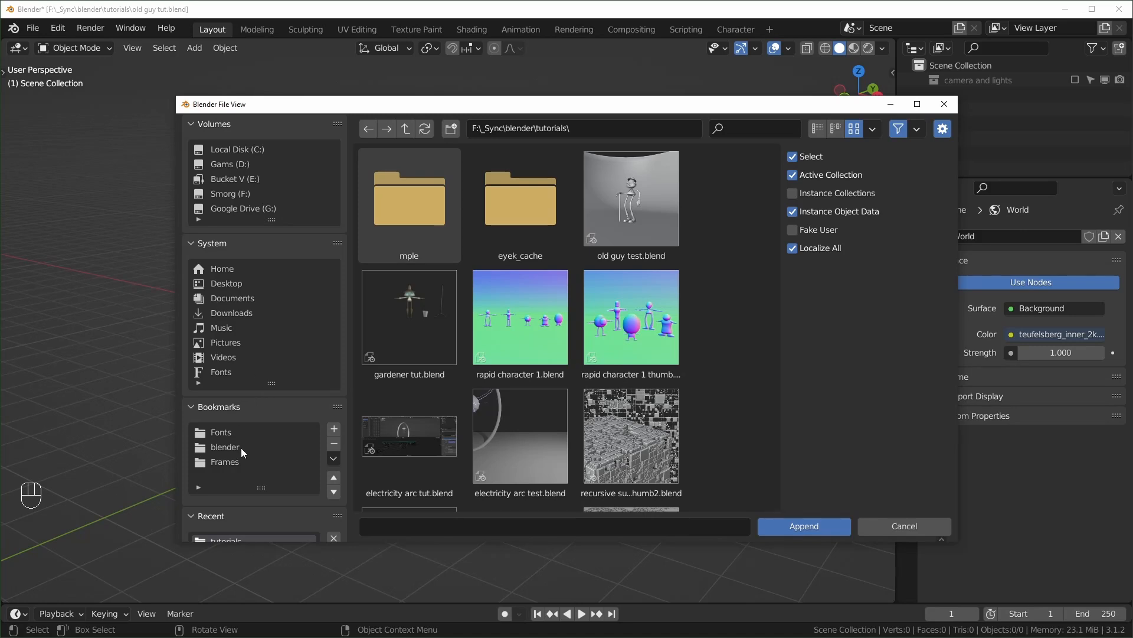
pyautogui.doubleClick(520, 317)
pyautogui.click(673, 206)
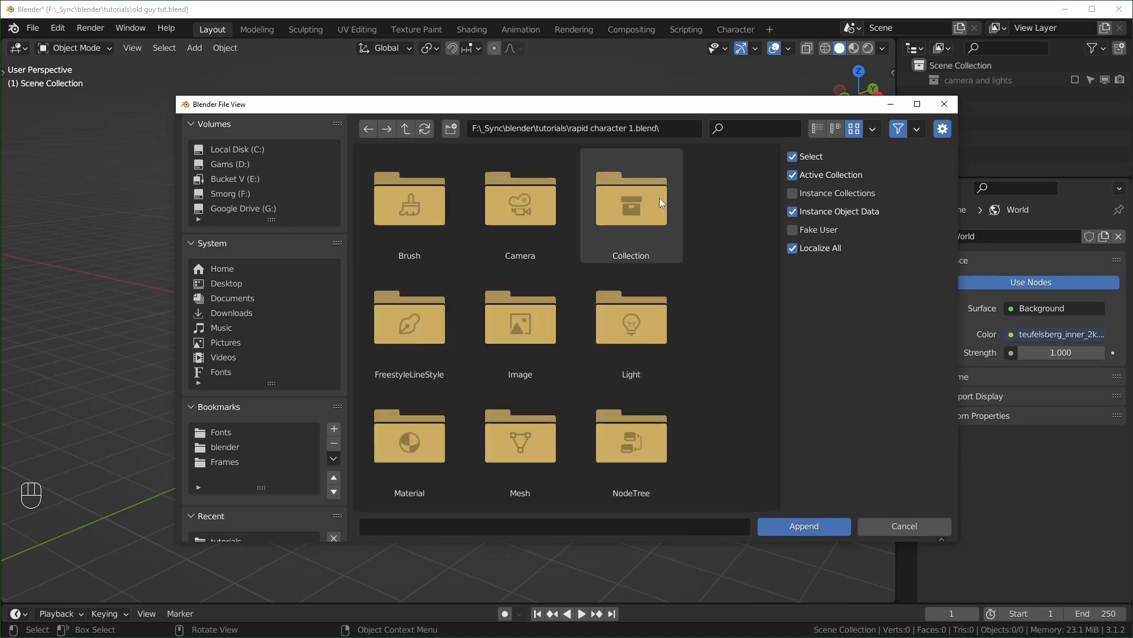
pyautogui.doubleClick(643, 183)
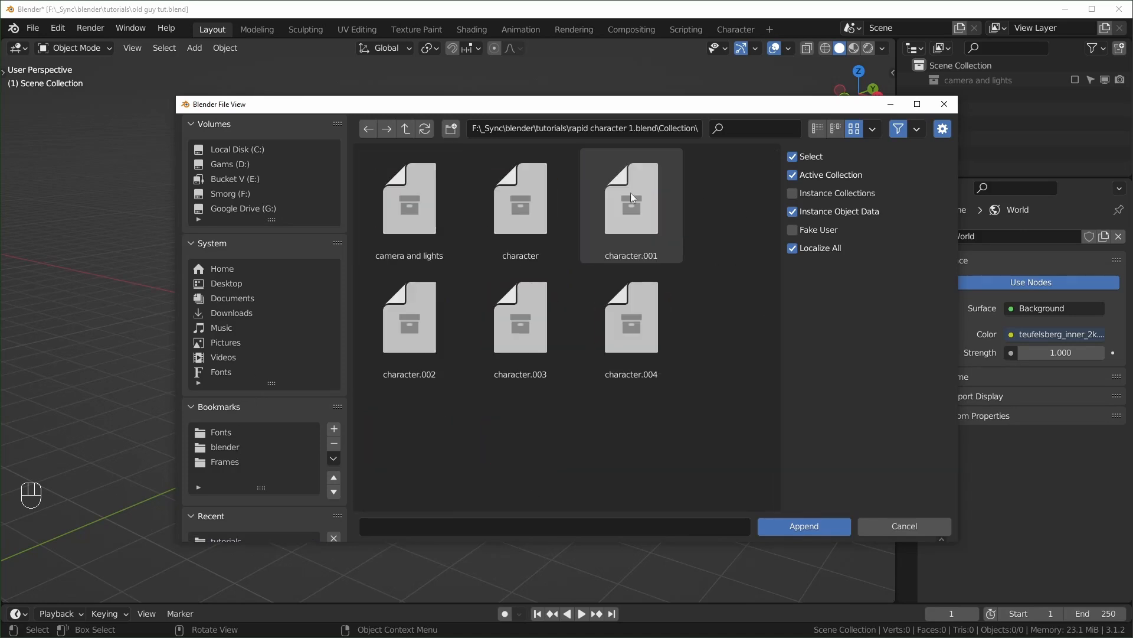
pyautogui.click(543, 203)
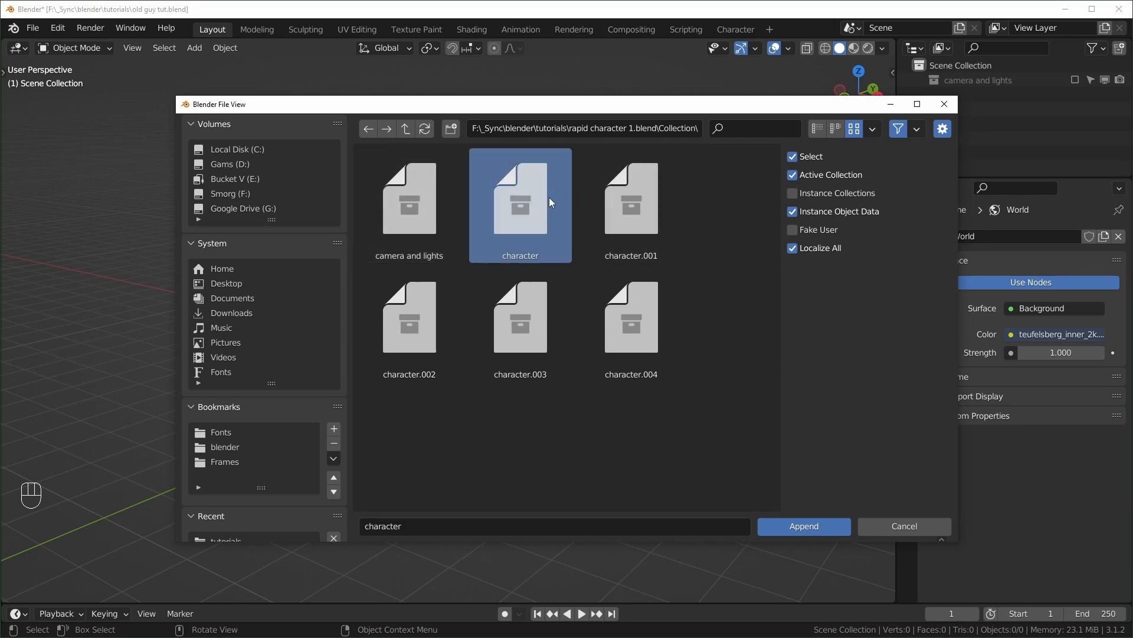
pyautogui.click(796, 530)
# - Select all parts of the appended character in front view and clear their location to centre them at the origin
pyautogui.press('KP_1')
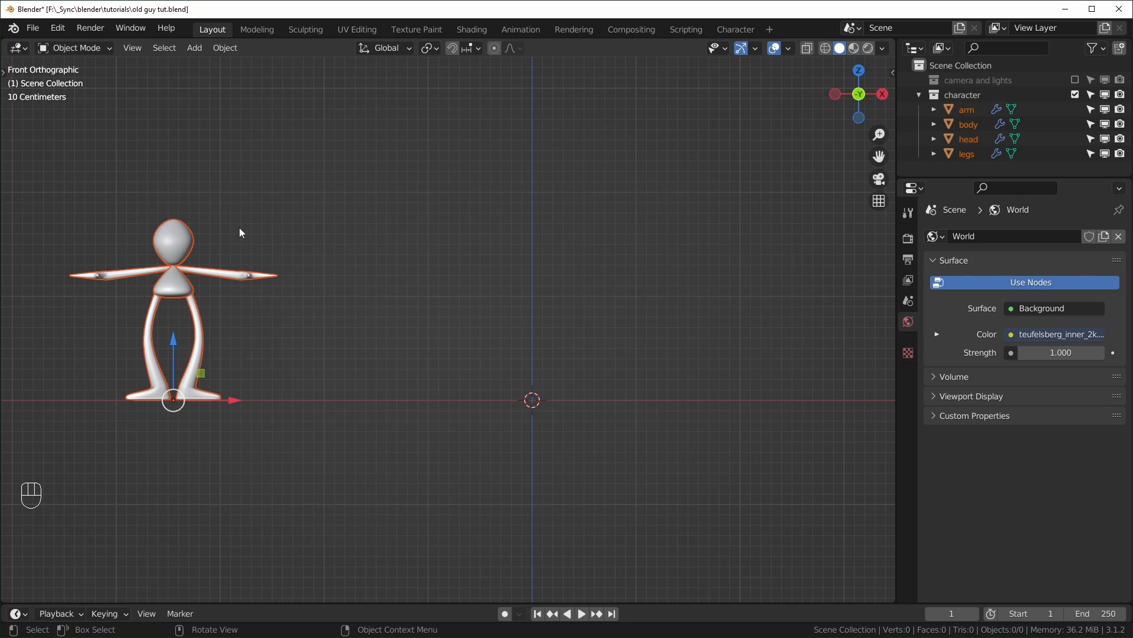
pyautogui.moveTo(318, 155); pyautogui.dragTo(47, 461)
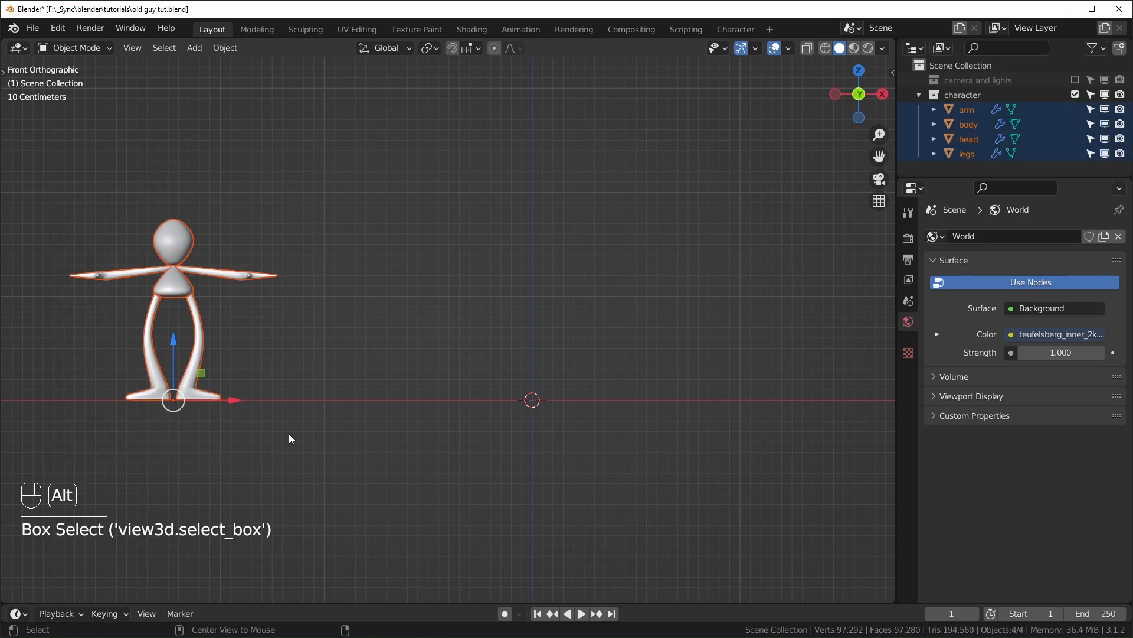
pyautogui.hotkey('alt', 'g')
# - Rename the character collection as old guy
pyautogui.scroll(5, 570, 352)
pyautogui.moveTo(579, 349)
pyautogui.keyDown('shift'); pyautogui.mouseDown(button='middle')
pyautogui.moveTo(536, 369)
pyautogui.moveTo(586, 346)
pyautogui.mouseUp(button='middle'); pyautogui.keyUp('shift')
pyautogui.doubleClick(962, 95)
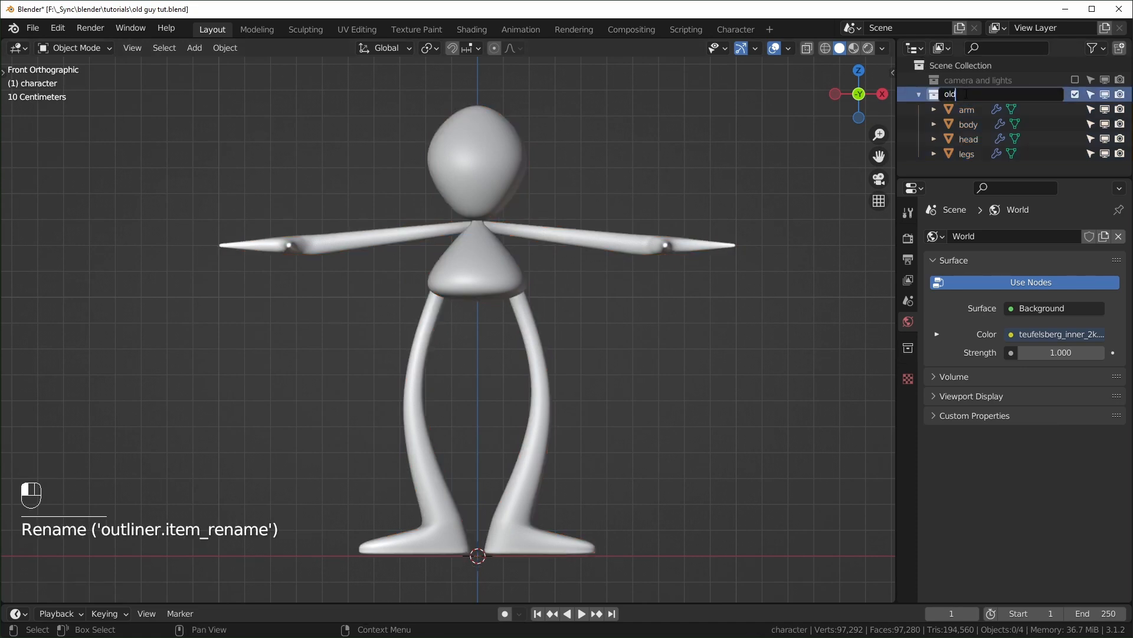
pyautogui.write('old guy')
pyautogui.press('Return')
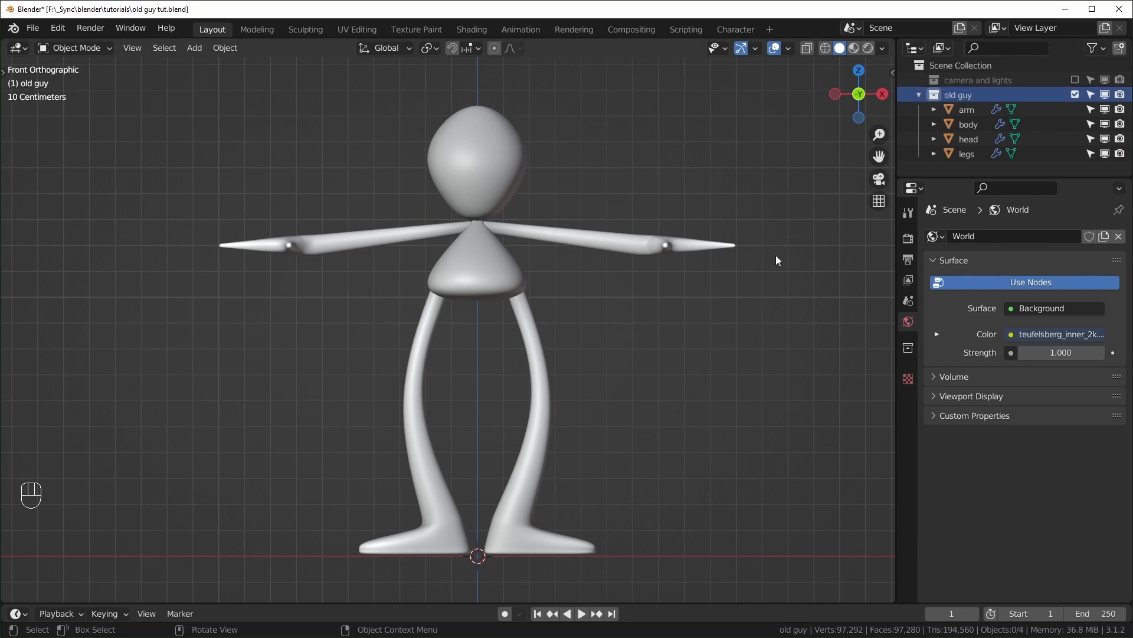
# - Switch to File Explorer and bring PXL_20220412_205329521.jpg from Downloads into Blender's front view as a reference image
pyautogui.scroll(-4, 780, 250)
pyautogui.keyDown('shift'); pyautogui.moveTo(743, 298); pyautogui.dragTo(710, 317, button='middle'); pyautogui.keyUp('shift')
pyautogui.scroll(1, 731, 313)
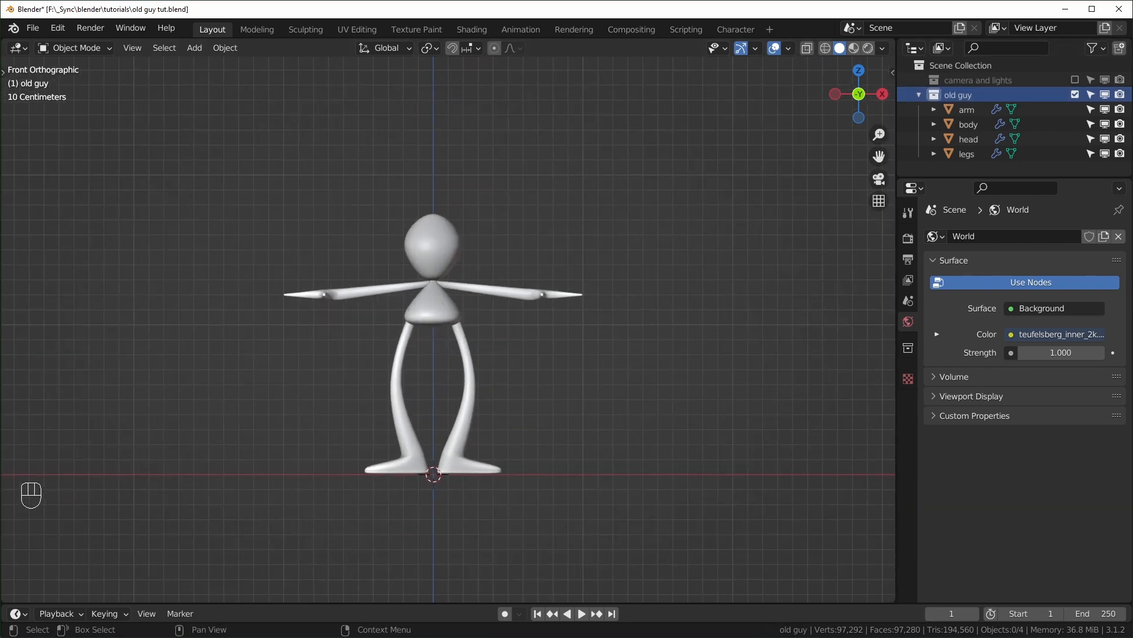
pyautogui.hotkey('alt', 'Tab')
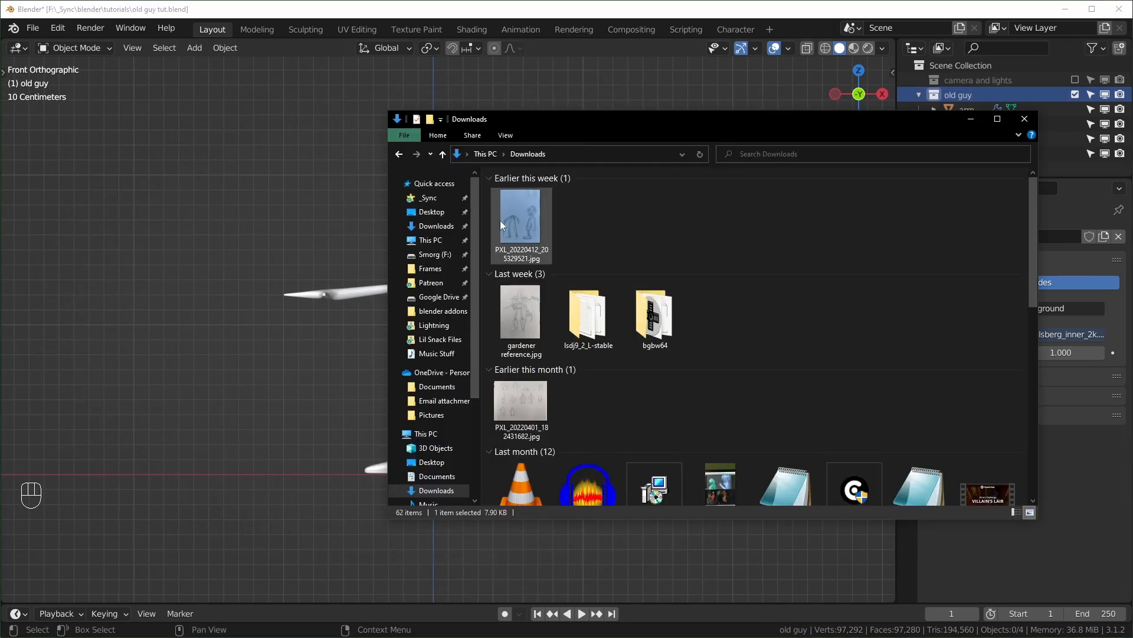
pyautogui.moveTo(622, 135); pyautogui.dragTo(1129, 110)
pyautogui.moveTo(866, 150); pyautogui.dragTo(746, 222)
pyautogui.moveTo(777, 274); pyautogui.dragTo(713, 217)
pyautogui.scroll(-2, 714, 218)
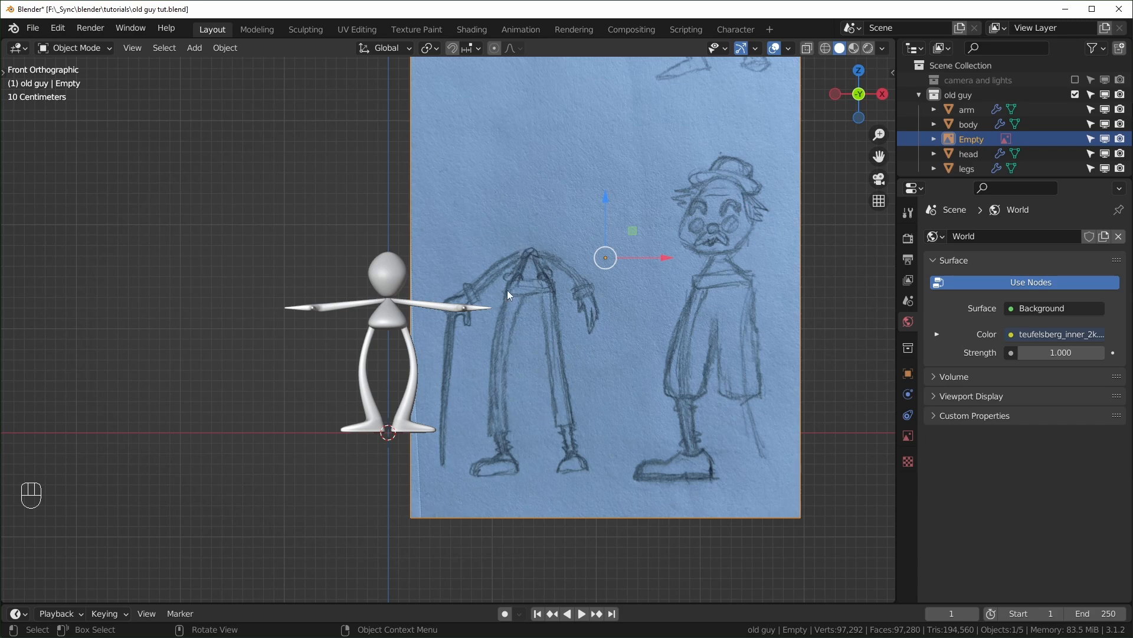
# - Scale the reference sketch to suit the character and move it sideways, clear of the outstretched arm
pyautogui.scroll(4, 541, 375)
pyautogui.scroll(-1, 542, 376)
pyautogui.press('s')
pyautogui.click(579, 374)
pyautogui.moveTo(561, 243); pyautogui.dragTo(661, 278)
pyautogui.scroll(-1, 706, 308)
pyautogui.moveTo(706, 309); pyautogui.dragTo(786, 331, button='middle')
pyautogui.press('KP_3')
pyautogui.moveTo(550, 364); pyautogui.dragTo(576, 193, button='middle')
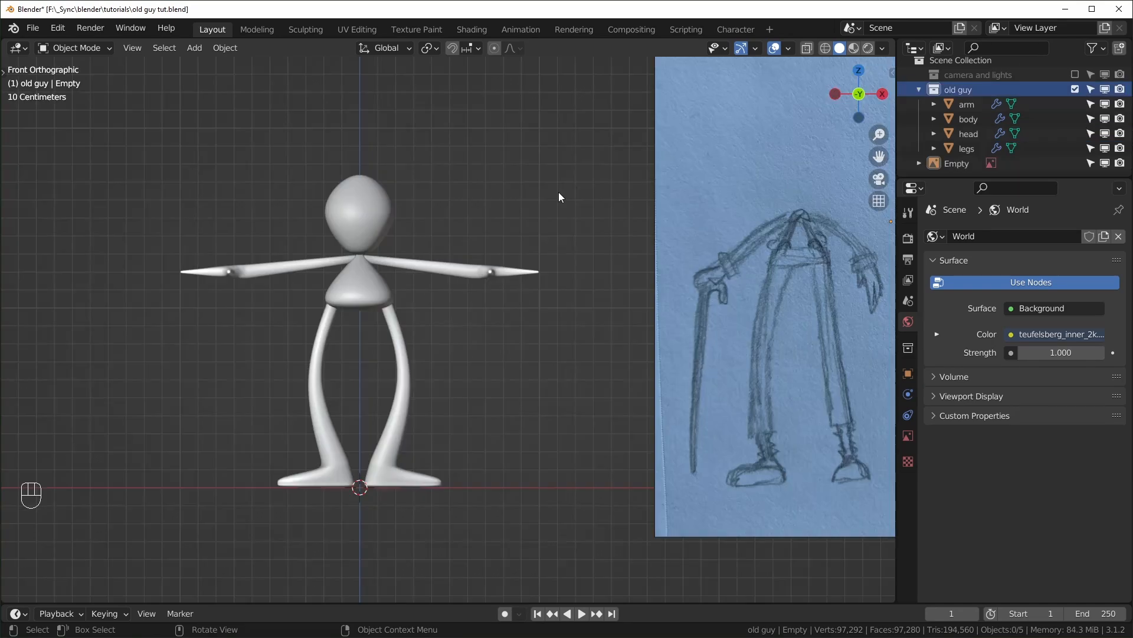
# - Set the viewport shading to MatCap lighting with the multicoloured normal-style matcap, with Cavity enabled
pyautogui.click(884, 49)
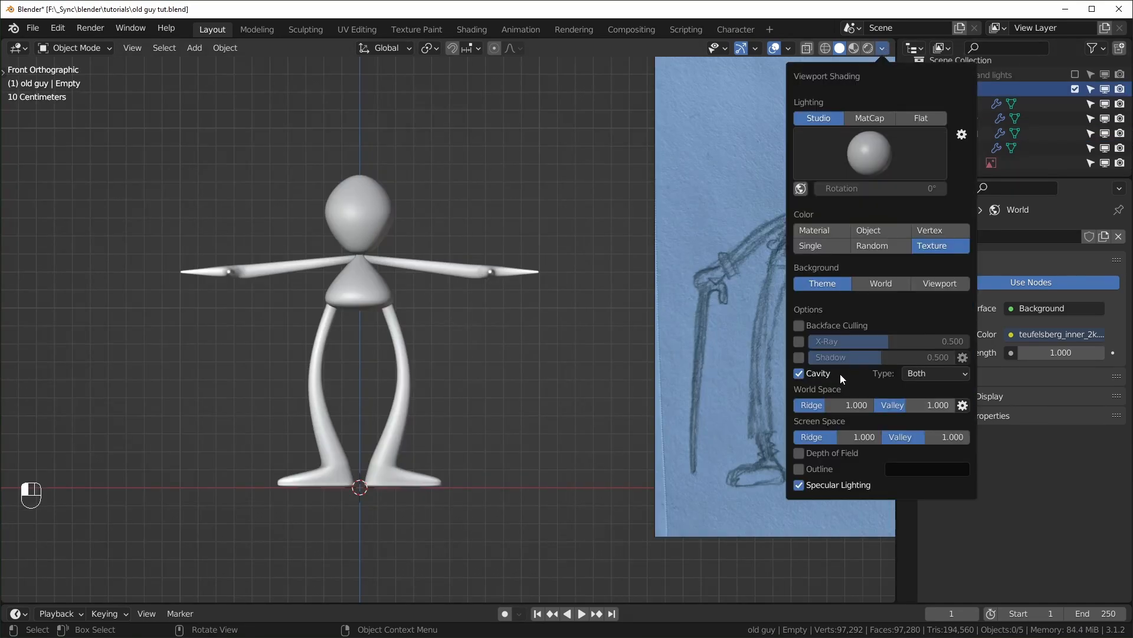
pyautogui.click(800, 373)
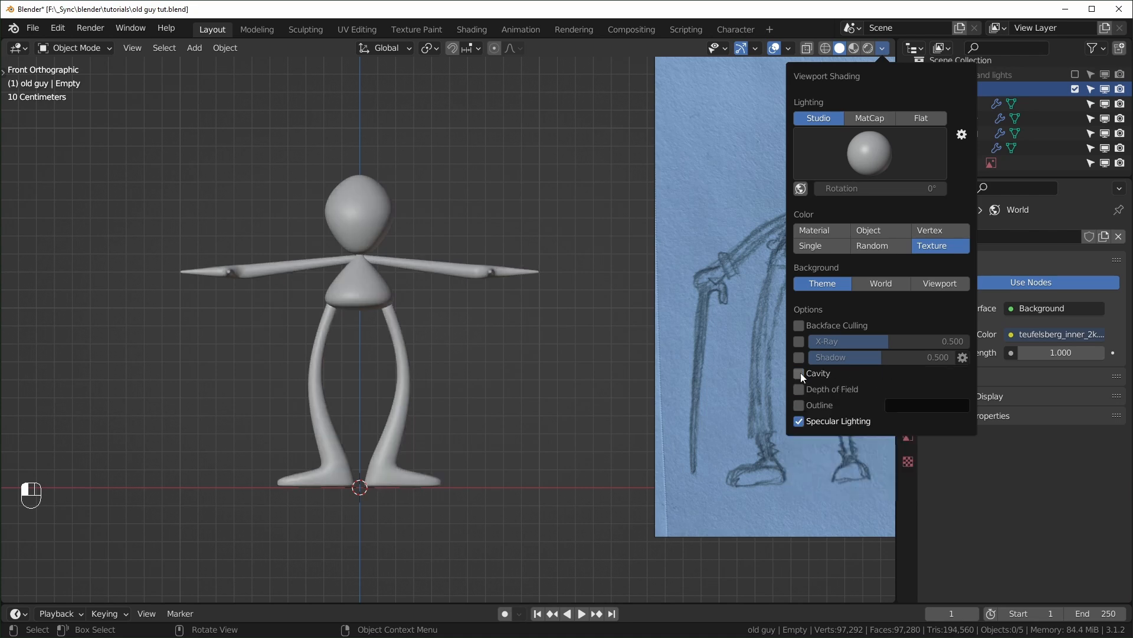
pyautogui.click(884, 50)
pyautogui.click(871, 118)
pyautogui.click(882, 149)
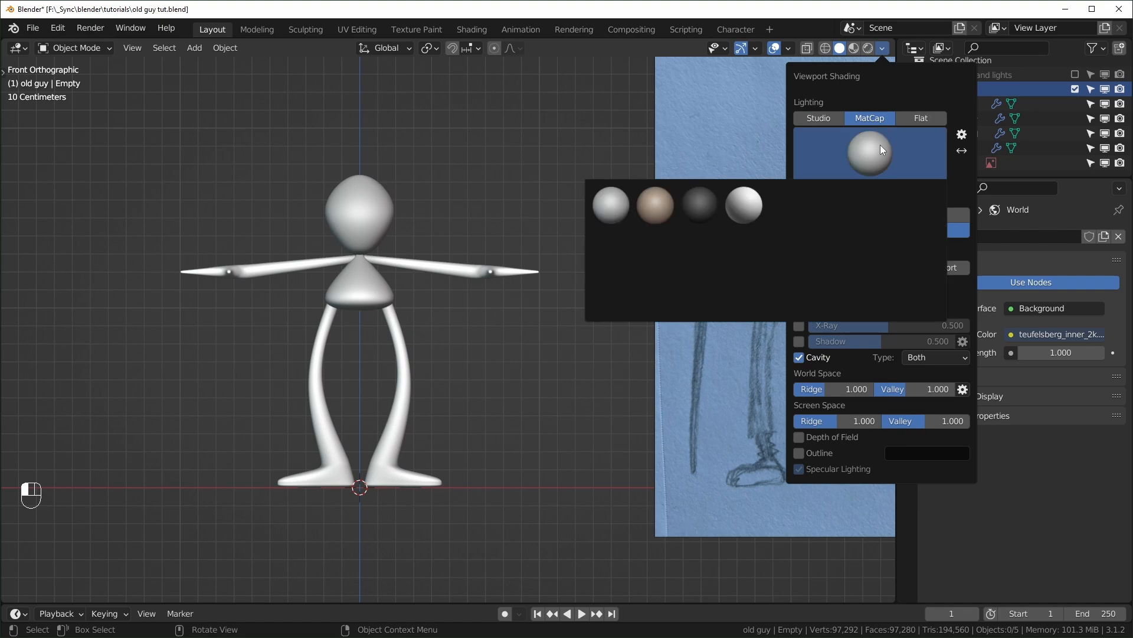
pyautogui.click(877, 206)
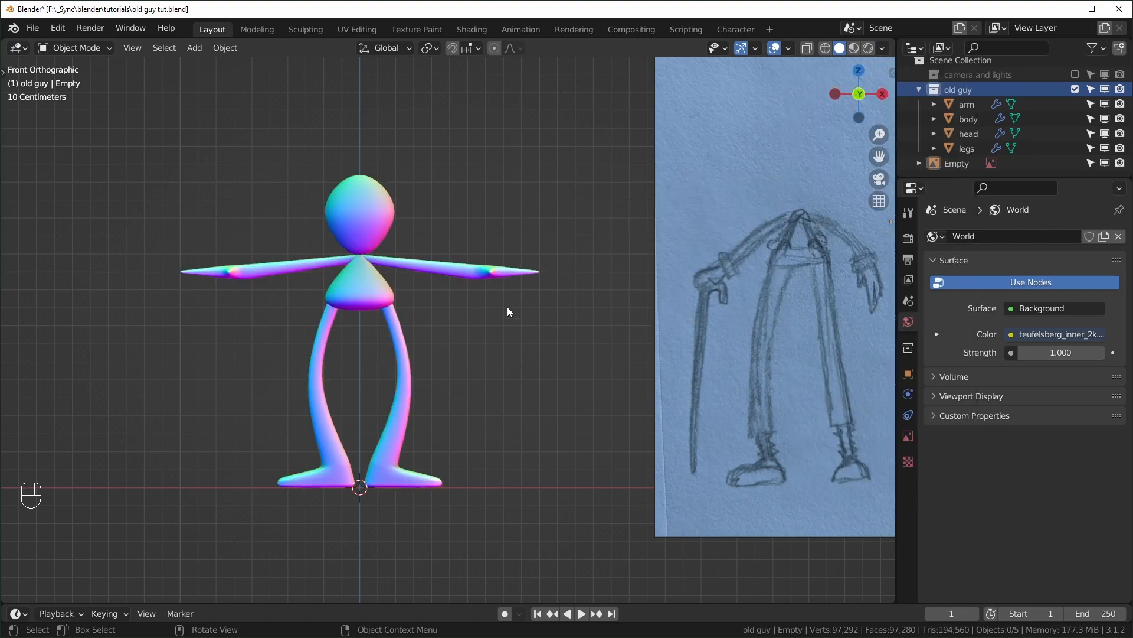
# - Select the legs and set the head as the mirror object of their Mirror modifier
pyautogui.keyDown('shift'); pyautogui.moveTo(392, 338); pyautogui.dragTo(279, 337, button='middle'); pyautogui.keyUp('shift')
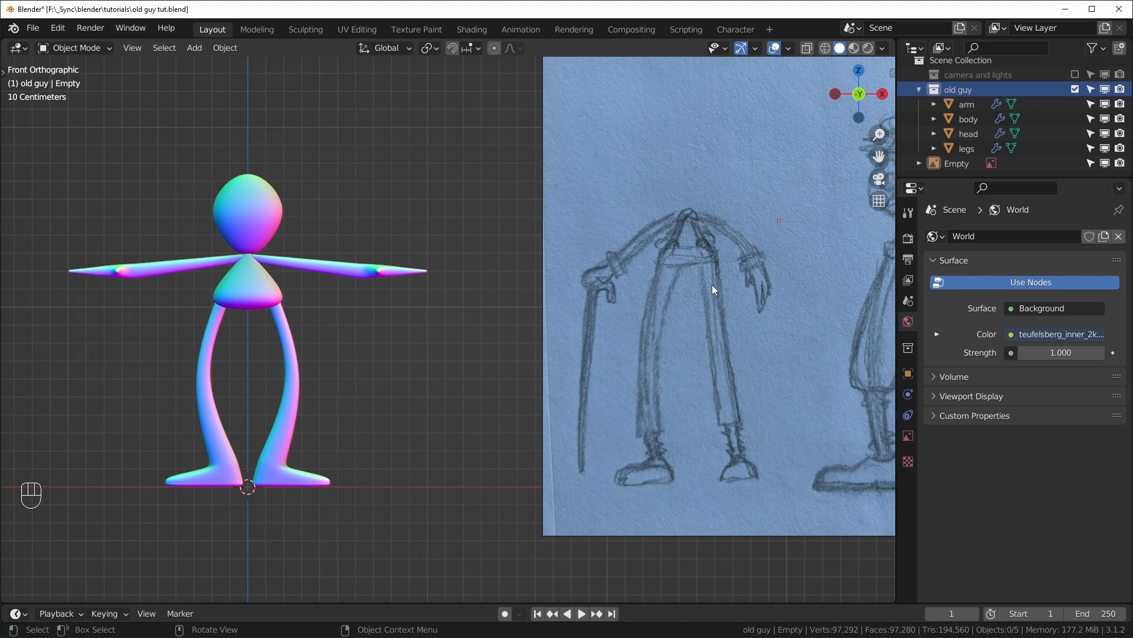
pyautogui.keyDown('shift'); pyautogui.moveTo(295, 422); pyautogui.dragTo(399, 419, button='middle'); pyautogui.keyUp('shift')
pyautogui.scroll(1, 339, 419)
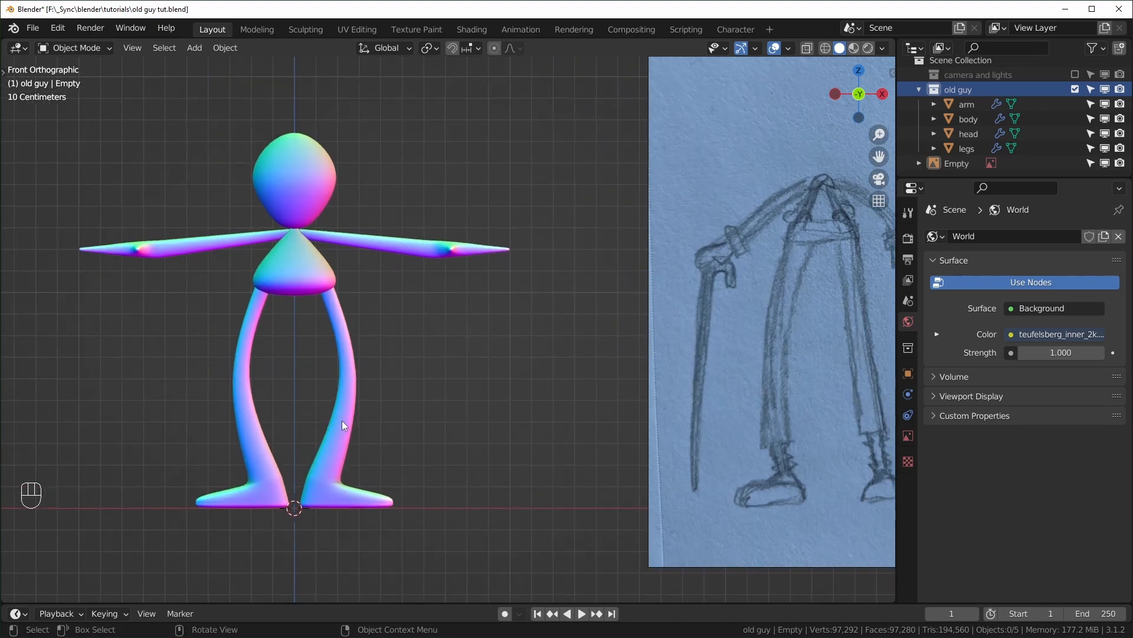
pyautogui.click(338, 419)
pyautogui.click(908, 395)
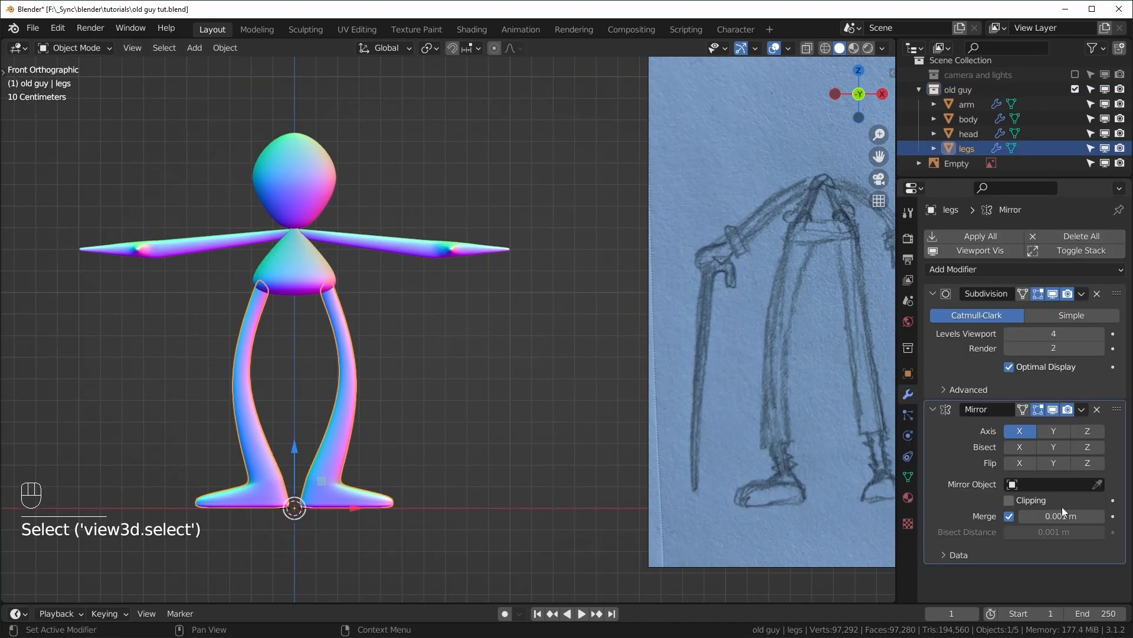
pyautogui.click(1099, 482)
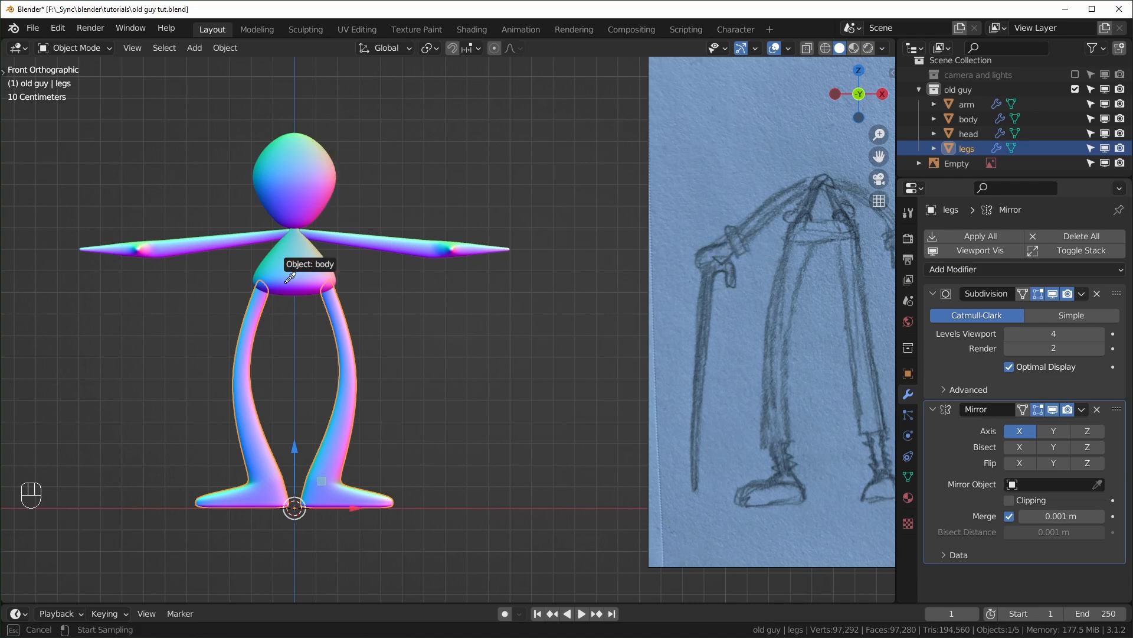
pyautogui.click(301, 166)
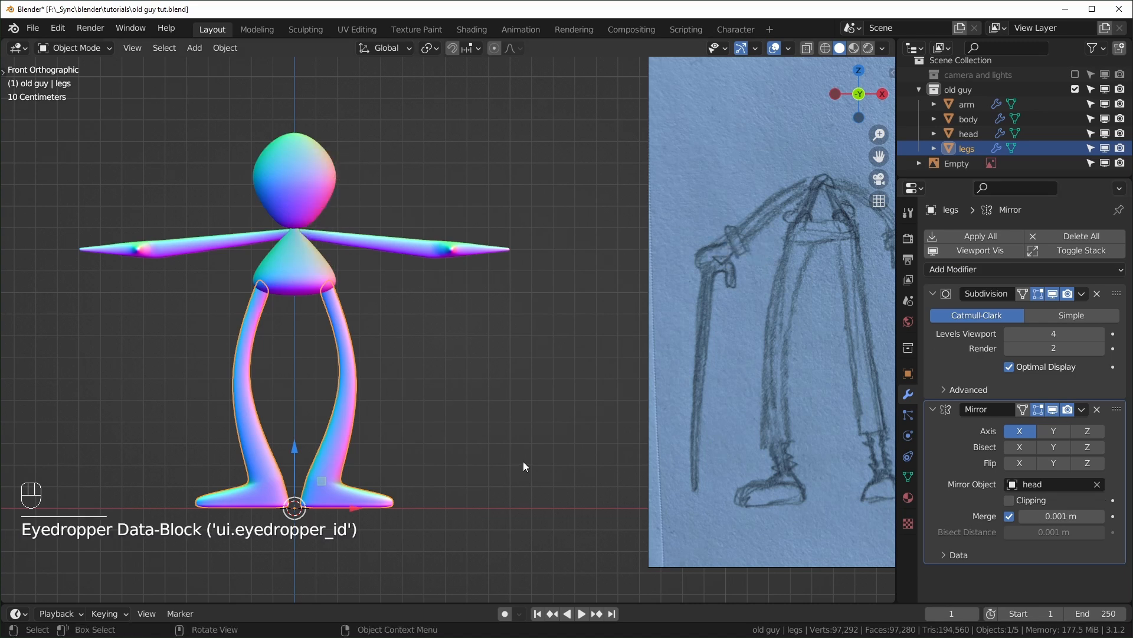
# - Rotate the legs -90° about the Z axis and move them outward along X to separate the two legs under the body
pyautogui.press('r')
pyautogui.press('z')
pyautogui.press('KP_9')
pyautogui.press('KP_0')
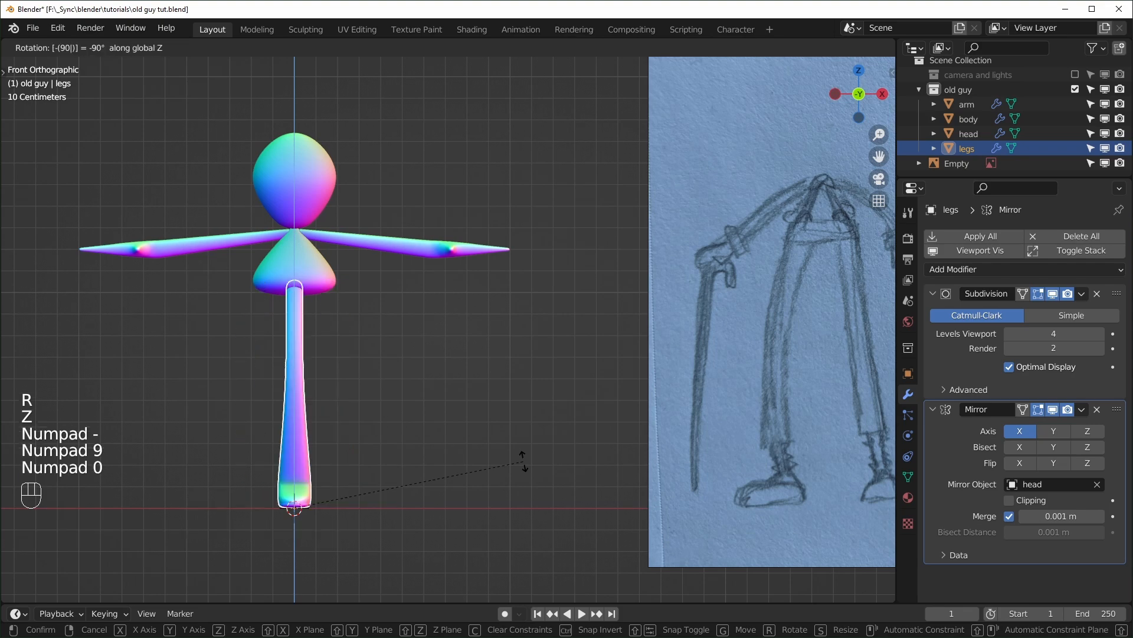
pyautogui.press('KP_Enter')
pyautogui.moveTo(335, 505); pyautogui.dragTo(379, 507)
pyautogui.moveTo(378, 507); pyautogui.dragTo(378, 507)
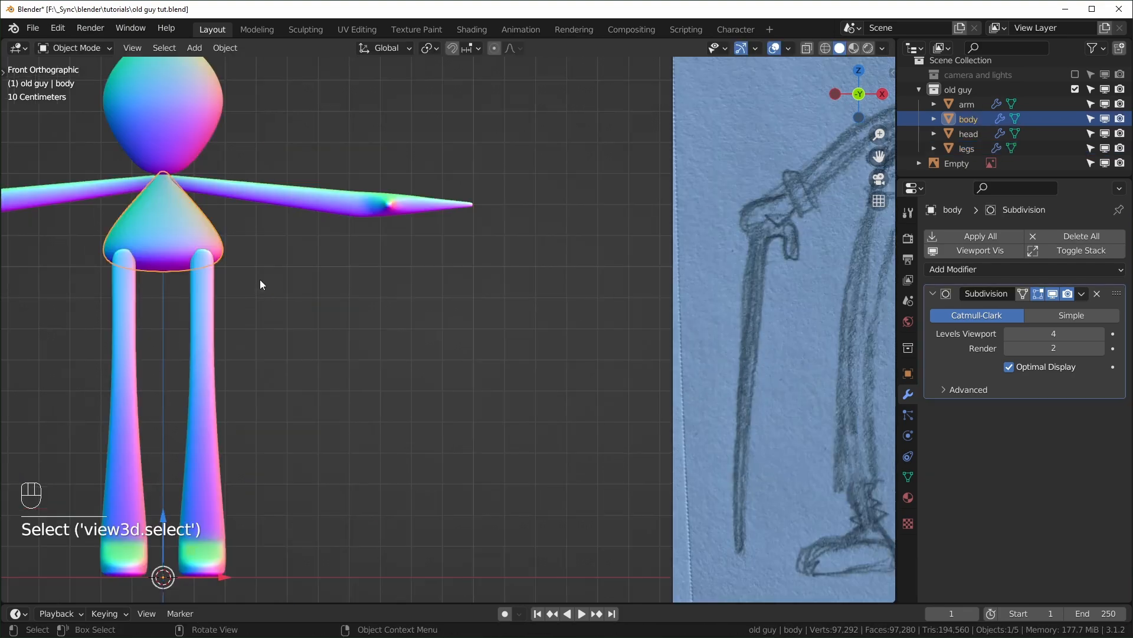
# - Edit the body mesh in X-ray view and flatten its base by moving the bottom and widest loops closer together vertically
pyautogui.scroll(-1, 261, 279)
pyautogui.keyDown('shift'); pyautogui.moveTo(262, 284); pyautogui.dragTo(505, 307, button='middle'); pyautogui.keyUp('shift')
pyautogui.scroll(-3, 504, 306)
pyautogui.scroll(2, 505, 275)
pyautogui.press('Tab')
pyautogui.scroll(4, 415, 342)
pyautogui.click(617, 309)
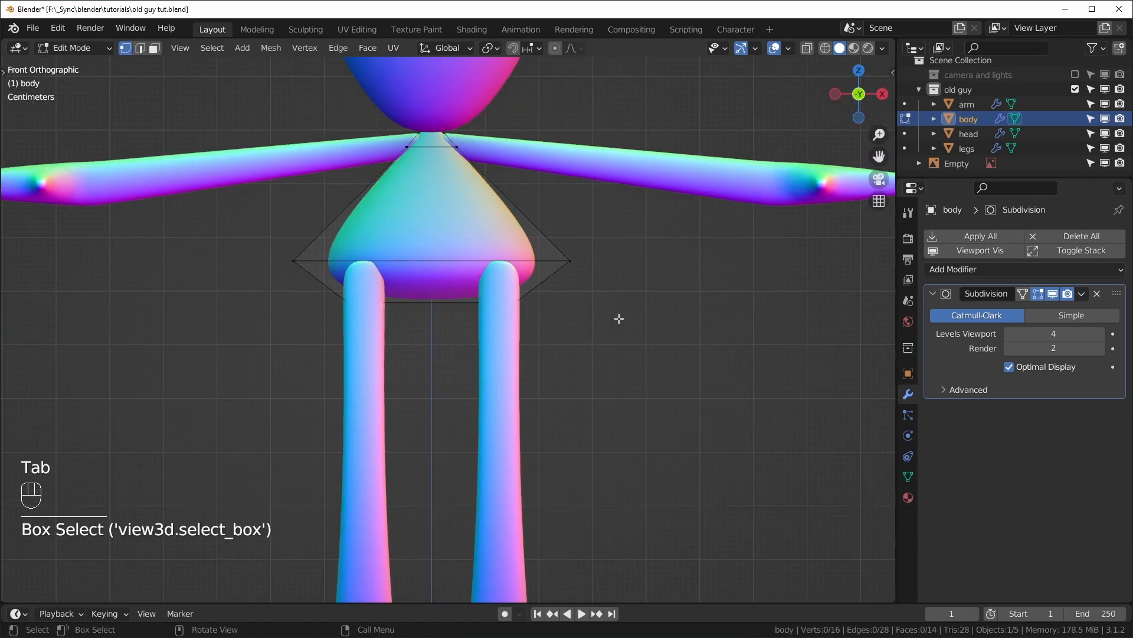
pyautogui.click(807, 48)
pyautogui.moveTo(434, 248); pyautogui.dragTo(435, 235)
pyautogui.moveTo(240, 238); pyautogui.dragTo(694, 277)
pyautogui.moveTo(432, 206); pyautogui.dragTo(433, 222)
# - Scale the two lowest loops of the body slightly narrower, excluding the Z axis
pyautogui.moveTo(210, 339); pyautogui.dragTo(658, 253)
pyautogui.press('s')
pyautogui.hotkey('shift', 'z')
pyautogui.click(663, 252)
# - Extrude the body's top face upward into the base of the head to form a thin neck, and leave mesh editing
pyautogui.scroll(-3, 599, 309)
pyautogui.scroll(3, 622, 306)
pyautogui.keyDown('shift'); pyautogui.moveTo(622, 307); pyautogui.dragTo(649, 411, button='middle'); pyautogui.keyUp('shift')
pyautogui.moveTo(393, 209); pyautogui.dragTo(509, 236)
pyautogui.scroll(4, 508, 236)
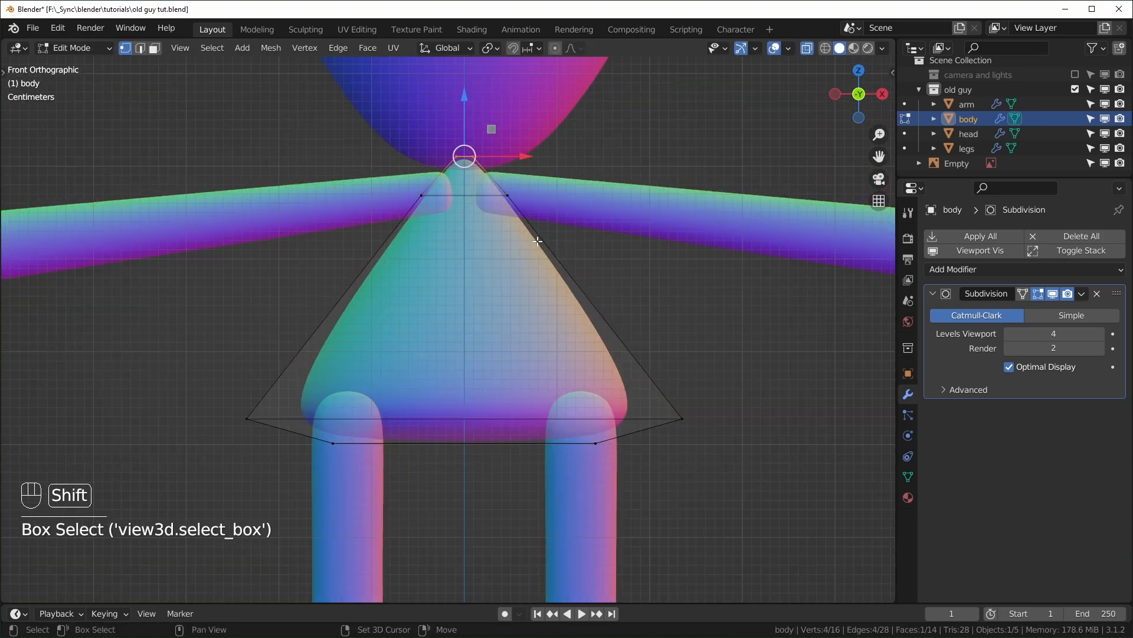
pyautogui.press('e')
pyautogui.click(532, 251)
pyautogui.scroll(-6, 533, 252)
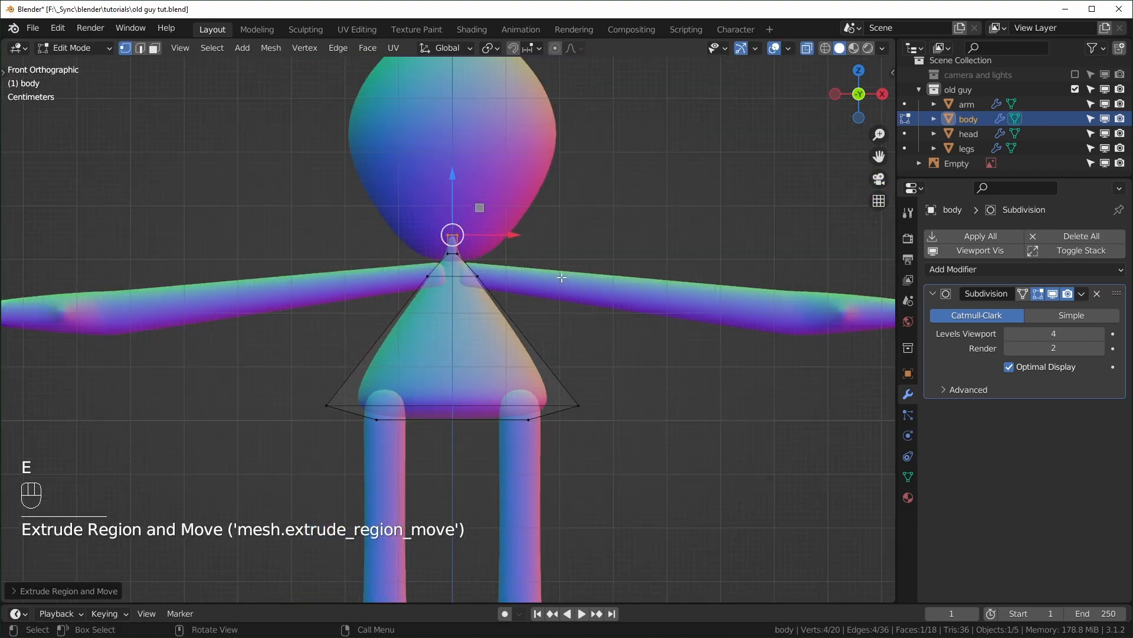
pyautogui.press('Tab')
# - Select the legs and move them backward along Y in side view to line them up under the body
pyautogui.moveTo(619, 399); pyautogui.dragTo(494, 359, button='middle')
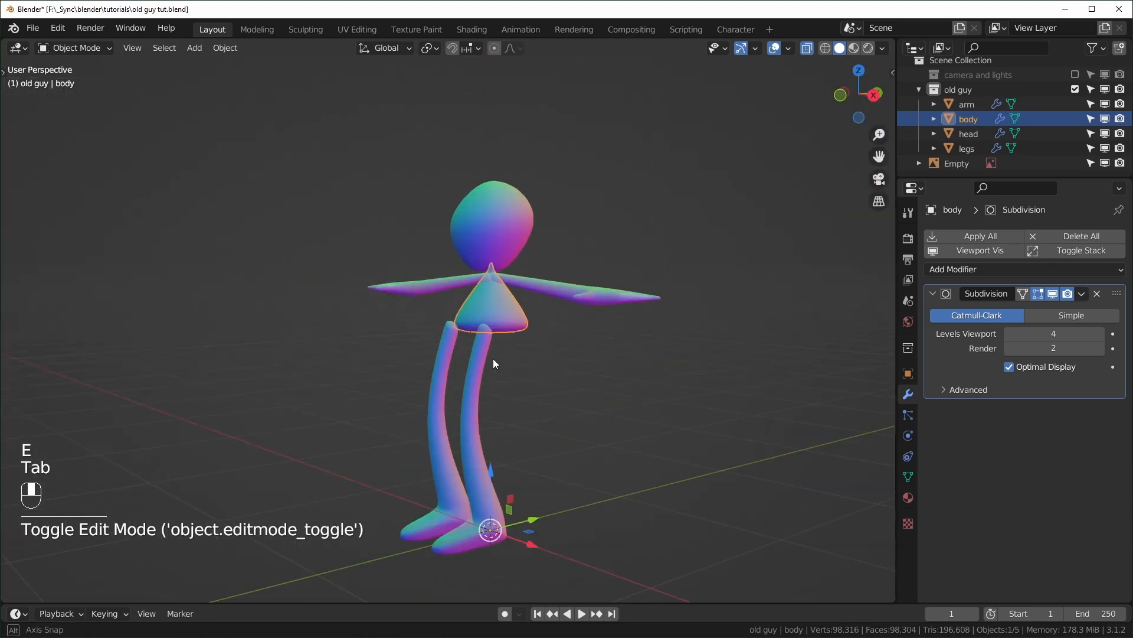
pyautogui.click(487, 316)
pyautogui.press('KP_3')
pyautogui.scroll(-2, 537, 366)
pyautogui.moveTo(522, 433); pyautogui.dragTo(547, 423)
pyautogui.scroll(3, 547, 424)
# - Edit the legs mesh in X-ray view and delete the vertices that form the foot
pyautogui.press('Tab')
pyautogui.scroll(2, 274, 484)
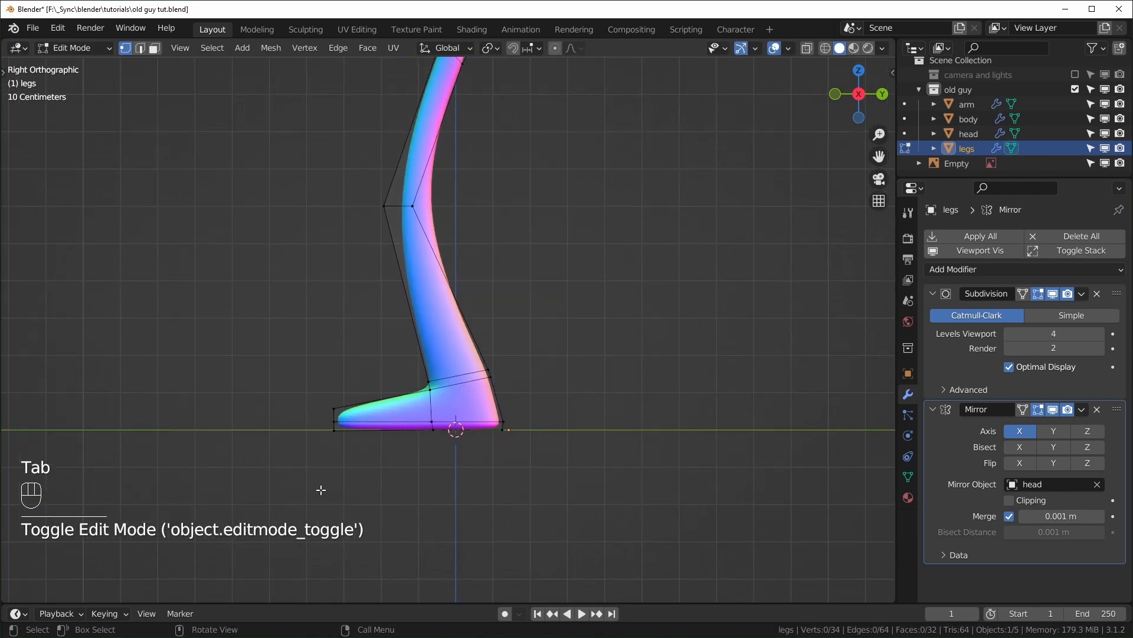
pyautogui.scroll(1, 266, 491)
pyautogui.hotkey('alt', 'z')
pyautogui.moveTo(186, 515); pyautogui.dragTo(635, 434)
pyautogui.scroll(2, 491, 414)
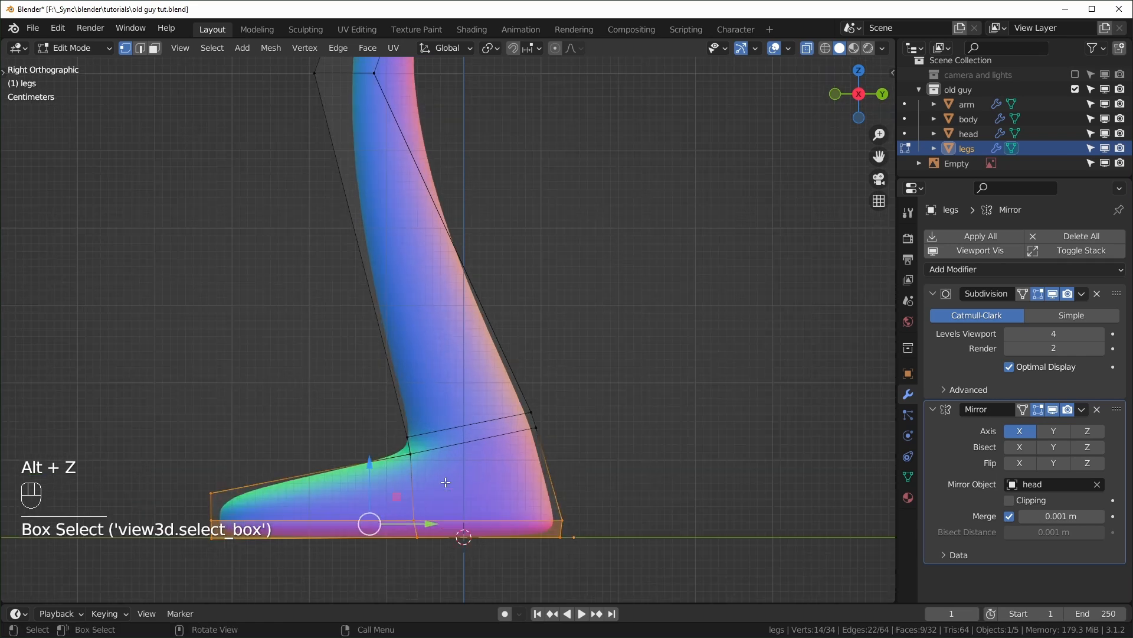
pyautogui.press('x')
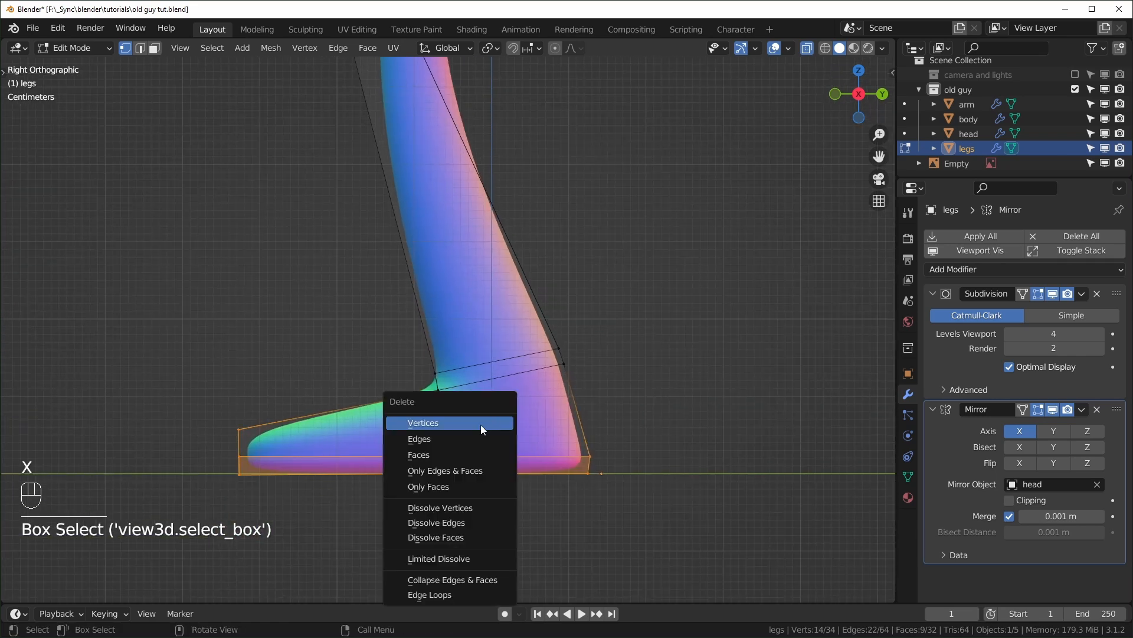
pyautogui.click(481, 424)
# - Dissolve the extra edge loops just above the cut ankle and near the top of the leg
pyautogui.scroll(-1, 436, 362)
pyautogui.press('2')
pyautogui.keyDown('alt'); pyautogui.click(486, 358); pyautogui.keyUp('alt')
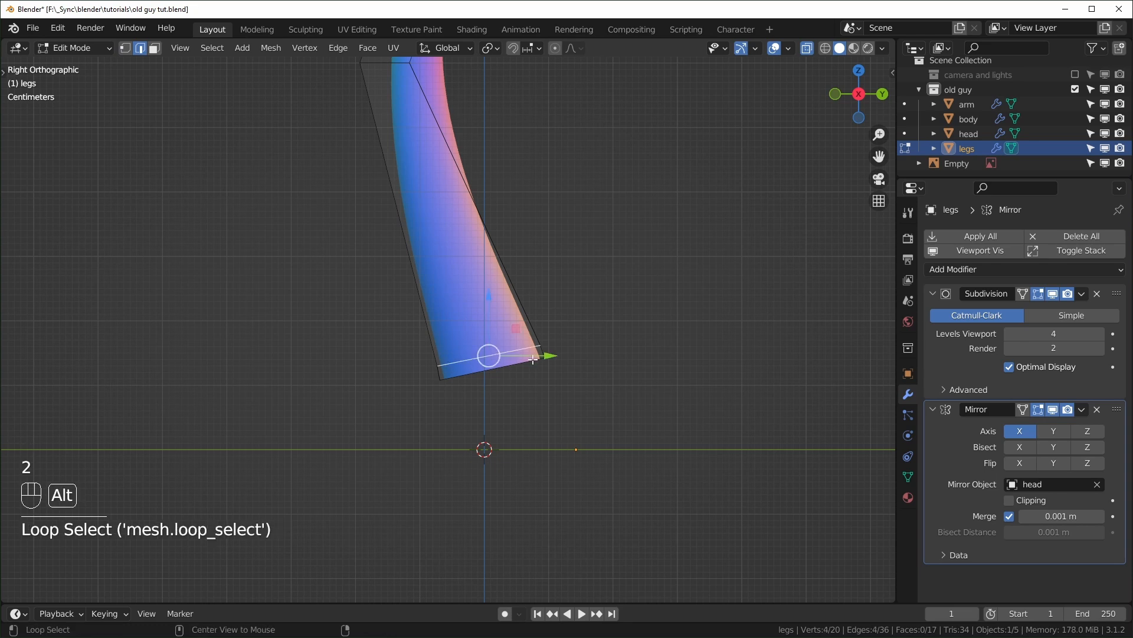
pyautogui.moveTo(539, 356); pyautogui.dragTo(513, 377, button='middle')
pyautogui.hotkey('ctrl', 'x')
pyautogui.scroll(-3, 513, 378)
pyautogui.scroll(3, 481, 273)
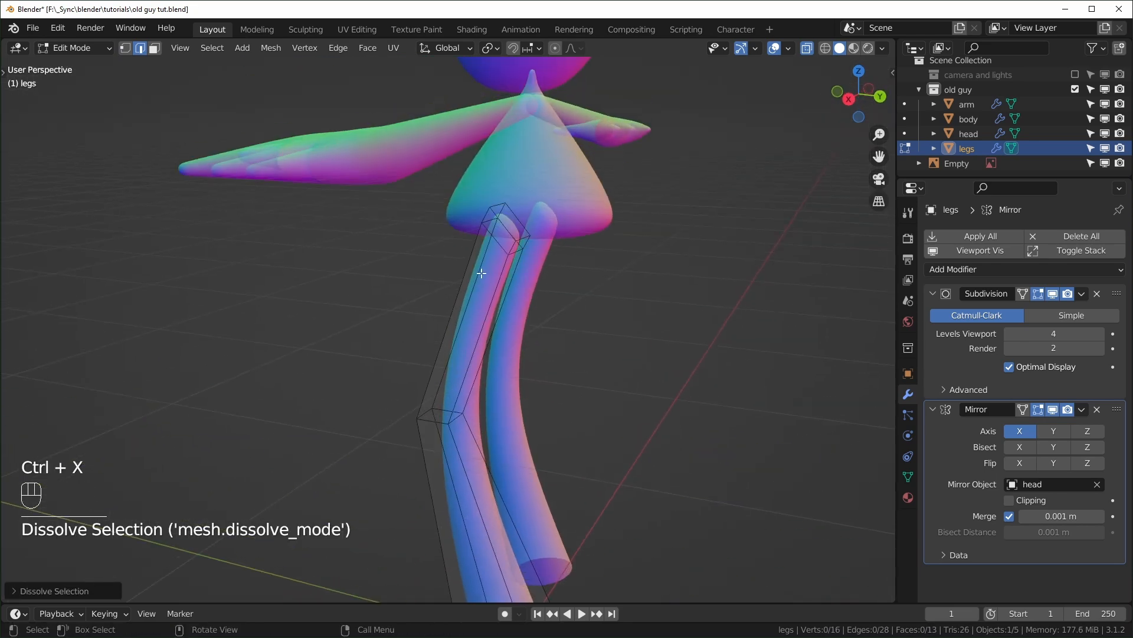
pyautogui.keyDown('alt'); pyautogui.click(511, 272); pyautogui.keyUp('alt')
pyautogui.hotkey('ctrl', 'x')
# - Rotate the slanted top face of the leg in side view until it is level
pyautogui.moveTo(502, 260); pyautogui.dragTo(443, 242, button='middle')
pyautogui.press('3')
pyautogui.press('KP_3')
pyautogui.click(530, 294)
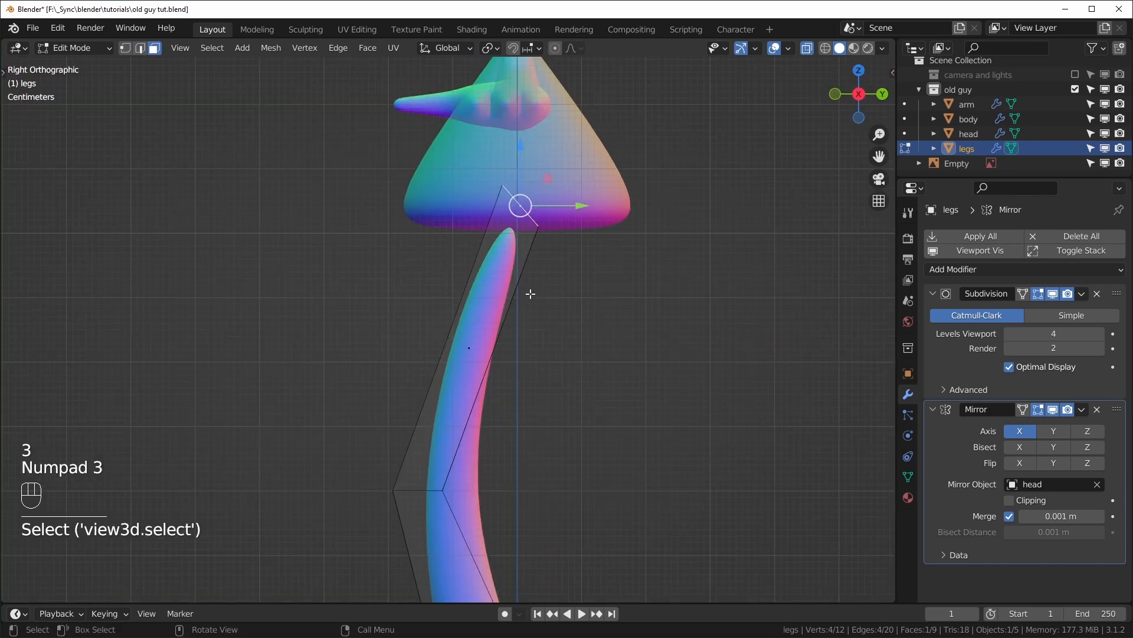
pyautogui.keyDown('shift'); pyautogui.moveTo(549, 325); pyautogui.dragTo(548, 287, button='middle'); pyautogui.keyUp('shift')
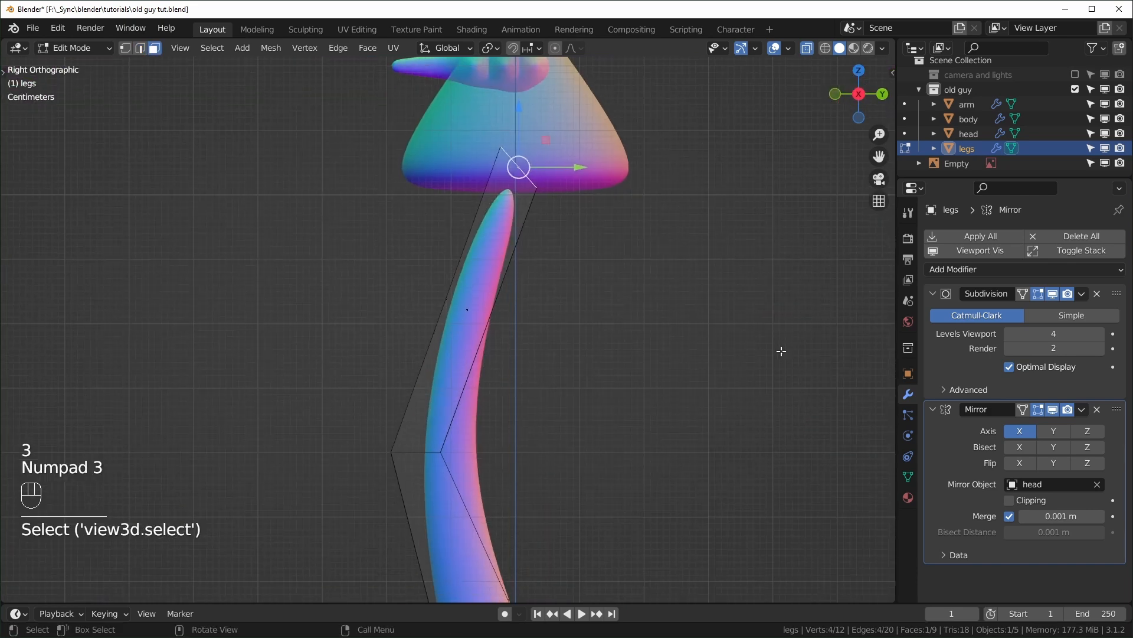
pyautogui.press('r')
pyautogui.click(740, 107)
# - Select the open edge loop at the bottom of the leg and fill it with a face
pyautogui.scroll(-1, 555, 531)
pyautogui.keyDown('shift'); pyautogui.moveTo(555, 543); pyautogui.dragTo(545, 328, button='middle'); pyautogui.keyUp('shift')
pyautogui.moveTo(614, 407); pyautogui.dragTo(628, 423)
pyautogui.moveTo(628, 423); pyautogui.dragTo(470, 400, button='middle')
pyautogui.press('2')
pyautogui.keyDown('alt'); pyautogui.click(458, 405); pyautogui.keyUp('alt')
pyautogui.press('f')
# - Compare the footless legs with the proportions of the reference sketch from the front and side
pyautogui.press('KP_1')
pyautogui.scroll(-7, 525, 454)
pyautogui.press('KP_3')
pyautogui.press('KP_1')
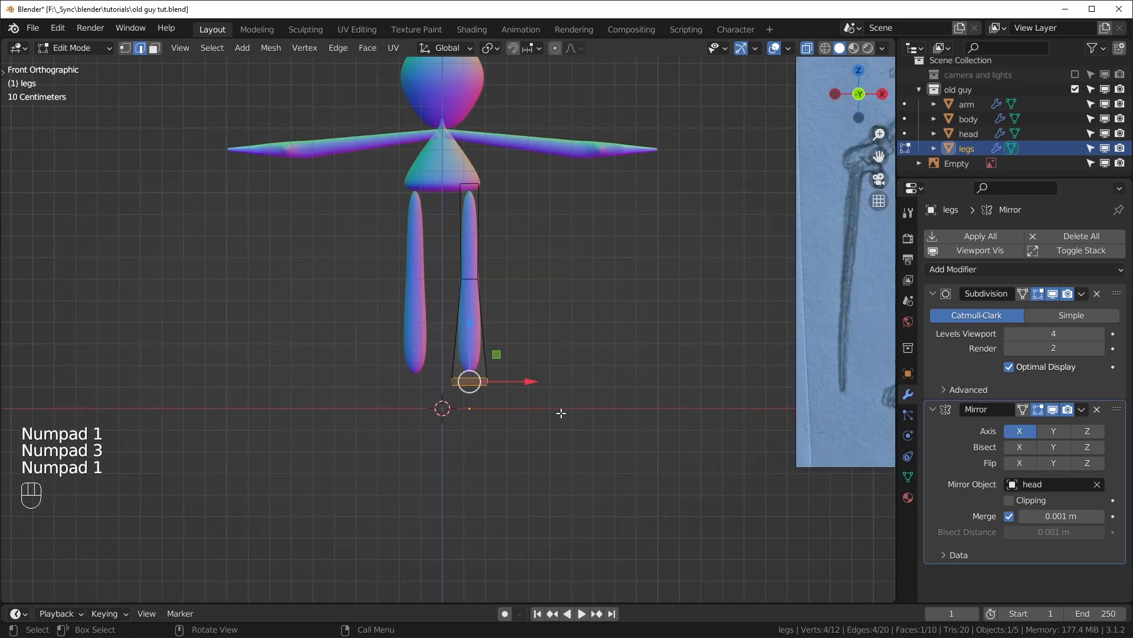
pyautogui.scroll(-2, 681, 251)
pyautogui.scroll(3, 695, 325)
pyautogui.moveTo(561, 325)
pyautogui.mouseDown(button='middle')
pyautogui.moveTo(543, 364)
pyautogui.moveTo(563, 324)
pyautogui.mouseUp(button='middle')
pyautogui.scroll(-3, 563, 324)
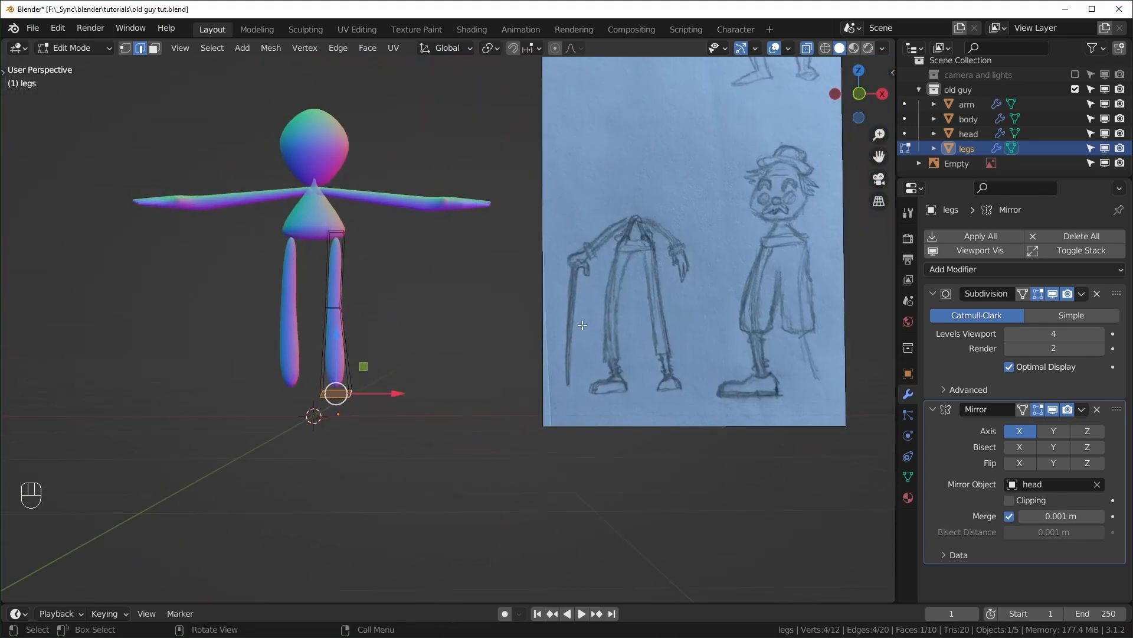
pyautogui.scroll(2, 656, 268)
# - Scale down the bottom and top ends of the leg in side view to make them thinner
pyautogui.press('KP_3')
pyautogui.scroll(5, 402, 357)
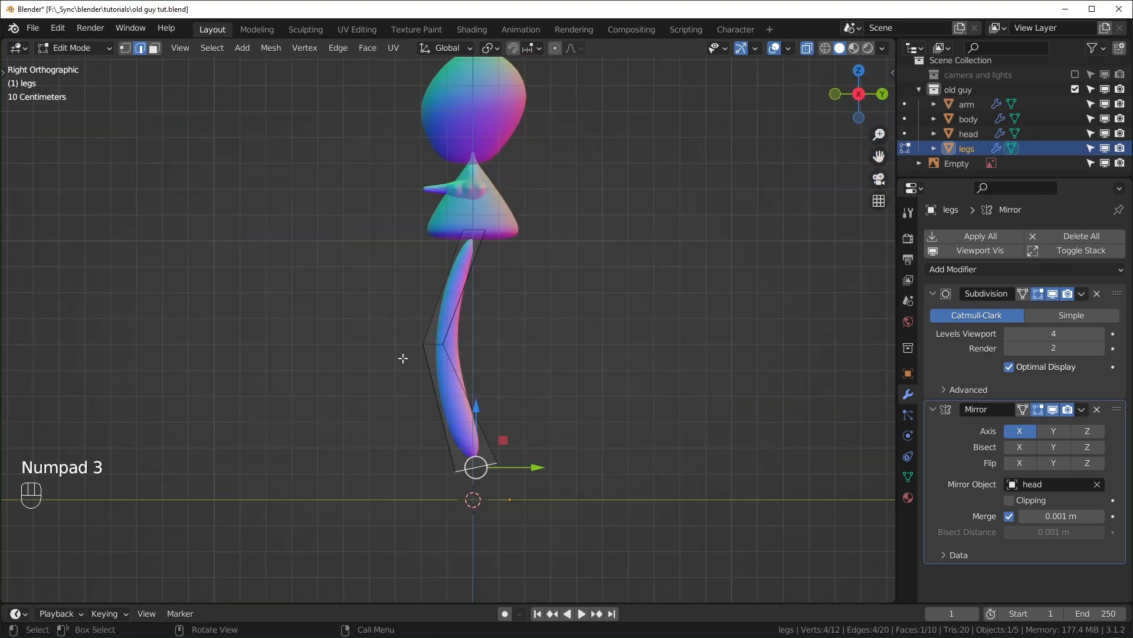
pyautogui.press('s')
pyautogui.click(321, 267)
pyautogui.moveTo(407, 65); pyautogui.dragTo(513, 100)
pyautogui.press('s')
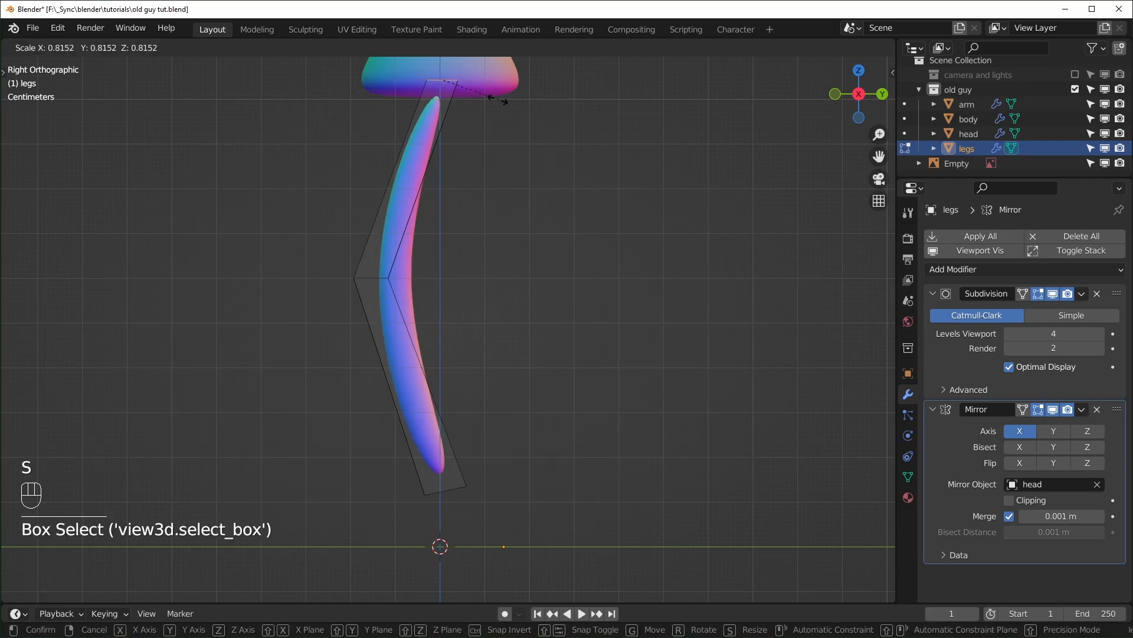
pyautogui.click(502, 101)
pyautogui.scroll(1, 419, 169)
pyautogui.press('s')
pyautogui.click(566, 298)
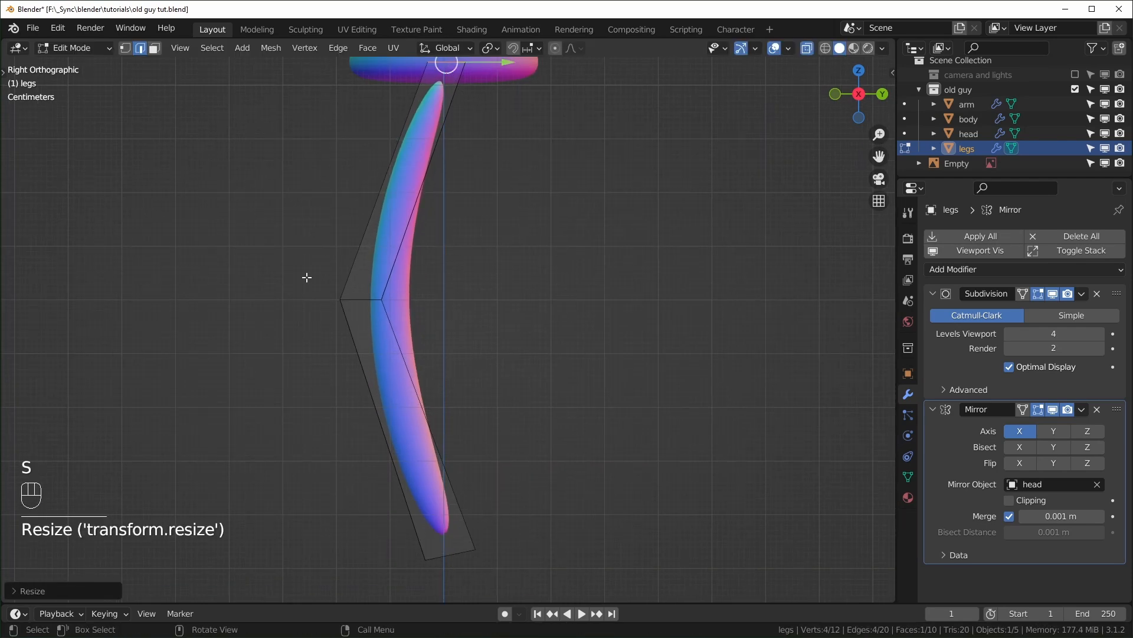
# - Scale down the knee loop and the bottom end so the leg has an even, slim thickness
pyautogui.moveTo(309, 278); pyautogui.dragTo(444, 322)
pyautogui.press('s')
pyautogui.click(462, 318)
pyautogui.moveTo(393, 523); pyautogui.dragTo(537, 572)
pyautogui.press('s')
pyautogui.click(531, 566)
# - Inset the bottom end face of the leg to sharpen its rounded tip
pyautogui.moveTo(529, 561); pyautogui.dragTo(502, 439, button='middle')
pyautogui.press('KP_Decimal')
pyautogui.scroll(-5, 608, 449)
pyautogui.press('i')
pyautogui.click(703, 504)
pyautogui.press('KP_1')
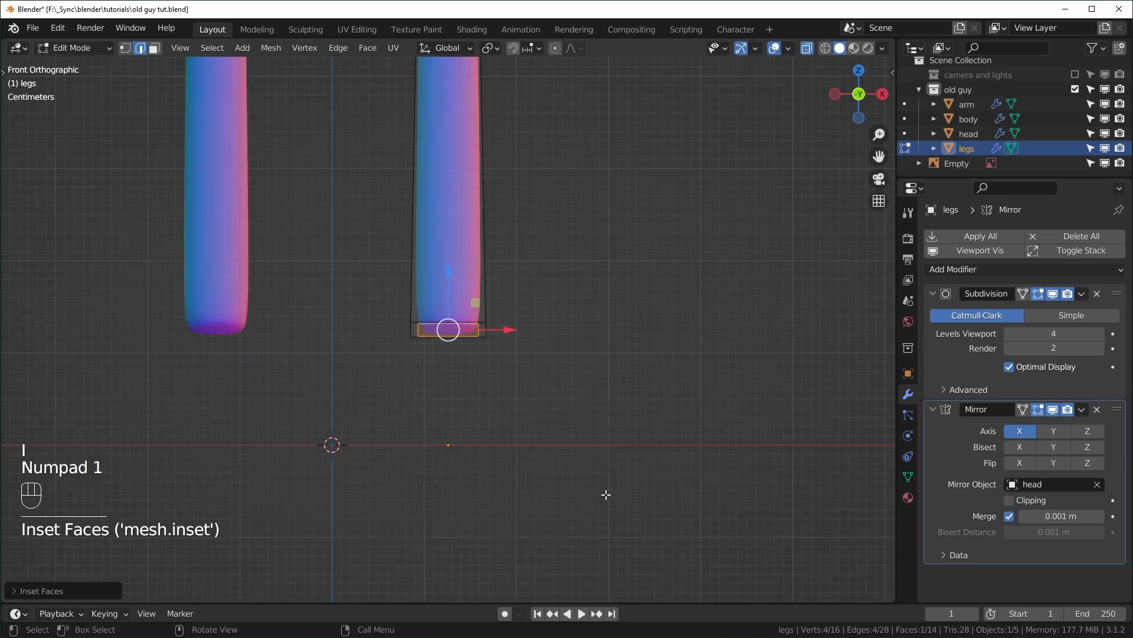
# - Inset the top end face of the leg so it keeps its thickness up to the body
pyautogui.moveTo(604, 496); pyautogui.dragTo(520, 476, button='middle')
pyautogui.press('KP_3')
pyautogui.moveTo(476, 370); pyautogui.dragTo(407, 163, button='middle')
pyautogui.press('3')
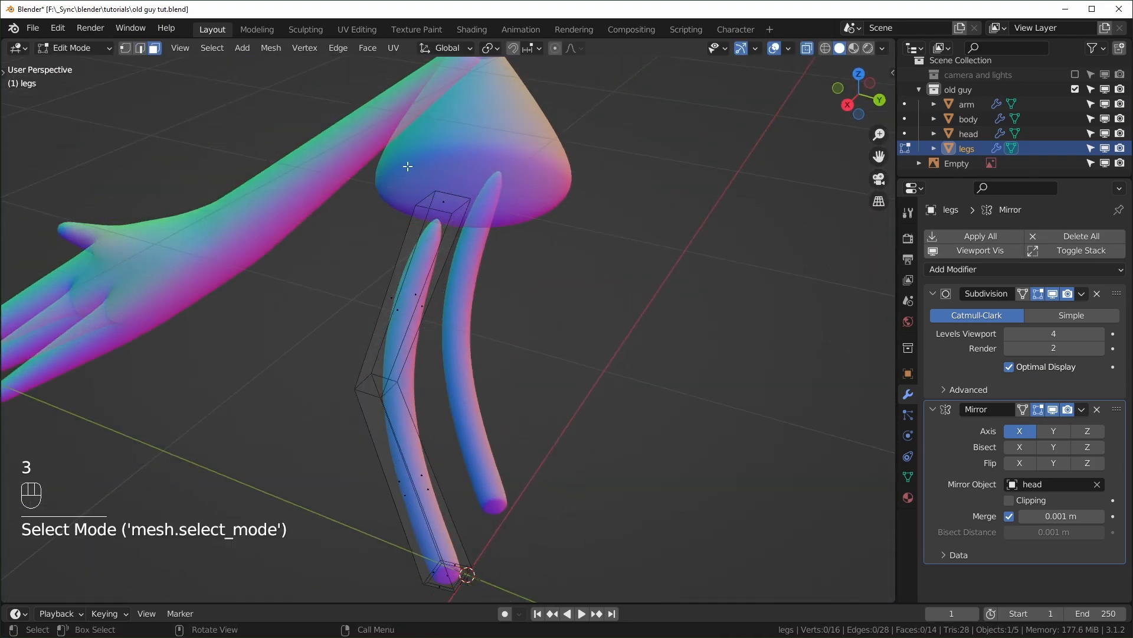
pyautogui.press('i')
pyautogui.click(643, 298)
# - Move the leg's knee loop backward along Y in side view to straighten the leg
pyautogui.press('KP_1')
pyautogui.press('KP_3')
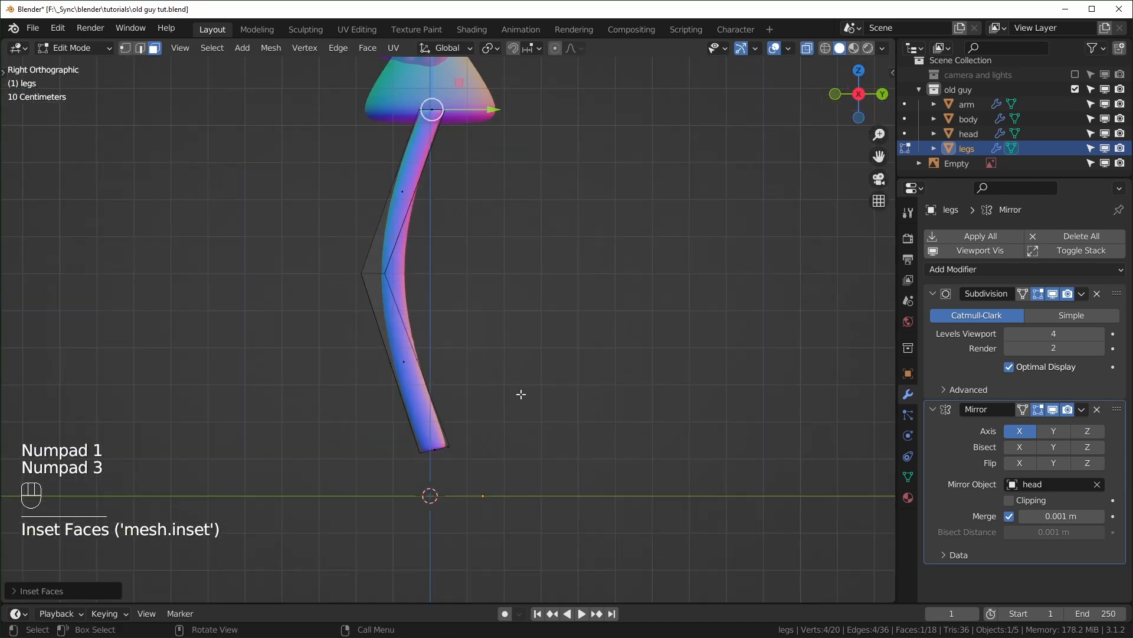
pyautogui.press('1')
pyautogui.moveTo(429, 330); pyautogui.dragTo(350, 261)
pyautogui.moveTo(450, 294); pyautogui.dragTo(503, 311)
# - Rotate the bottom end of the leg level and move it slightly down
pyautogui.moveTo(381, 452); pyautogui.dragTo(647, 534)
pyautogui.keyDown('shift'); pyautogui.moveTo(655, 492); pyautogui.dragTo(663, 424, button='middle'); pyautogui.keyUp('shift')
pyautogui.press('r')
pyautogui.click(569, 425)
pyautogui.moveTo(470, 376); pyautogui.dragTo(471, 392)
pyautogui.scroll(-2, 496, 420)
pyautogui.keyDown('shift'); pyautogui.moveTo(496, 420); pyautogui.dragTo(511, 454, button='middle'); pyautogui.keyUp('shift')
# - Lower the knee loop of the leg slightly and finish editing the legs mesh
pyautogui.moveTo(414, 331); pyautogui.dragTo(511, 266)
pyautogui.moveTo(464, 231); pyautogui.dragTo(464, 237)
pyautogui.moveTo(417, 192); pyautogui.dragTo(477, 101)
pyautogui.moveTo(602, 349); pyautogui.dragTo(631, 401, button='middle')
pyautogui.press('Tab')
# - Deselect the legs and save the file
pyautogui.press('KP_1')
pyautogui.scroll(-4, 635, 419)
pyautogui.click(639, 430)
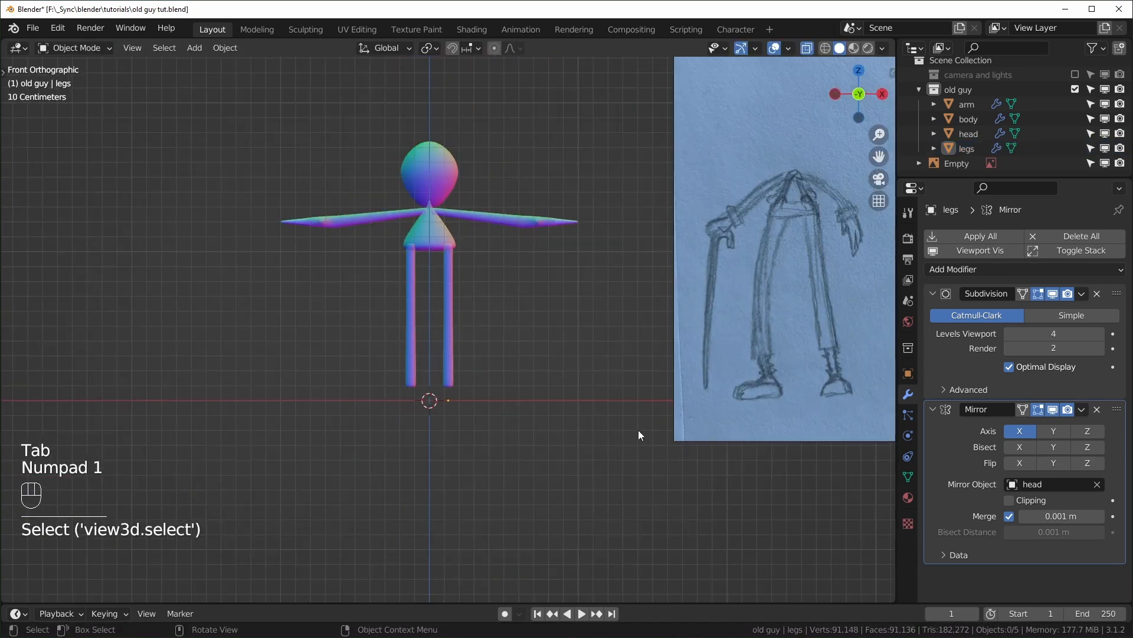
pyautogui.scroll(2, 636, 431)
pyautogui.hotkey('ctrl', 's')
pyautogui.moveTo(685, 319)
pyautogui.keyDown('shift'); pyautogui.mouseDown(button='middle')
pyautogui.moveTo(531, 408)
pyautogui.moveTo(498, 404)
pyautogui.mouseUp(button='middle'); pyautogui.keyUp('shift')
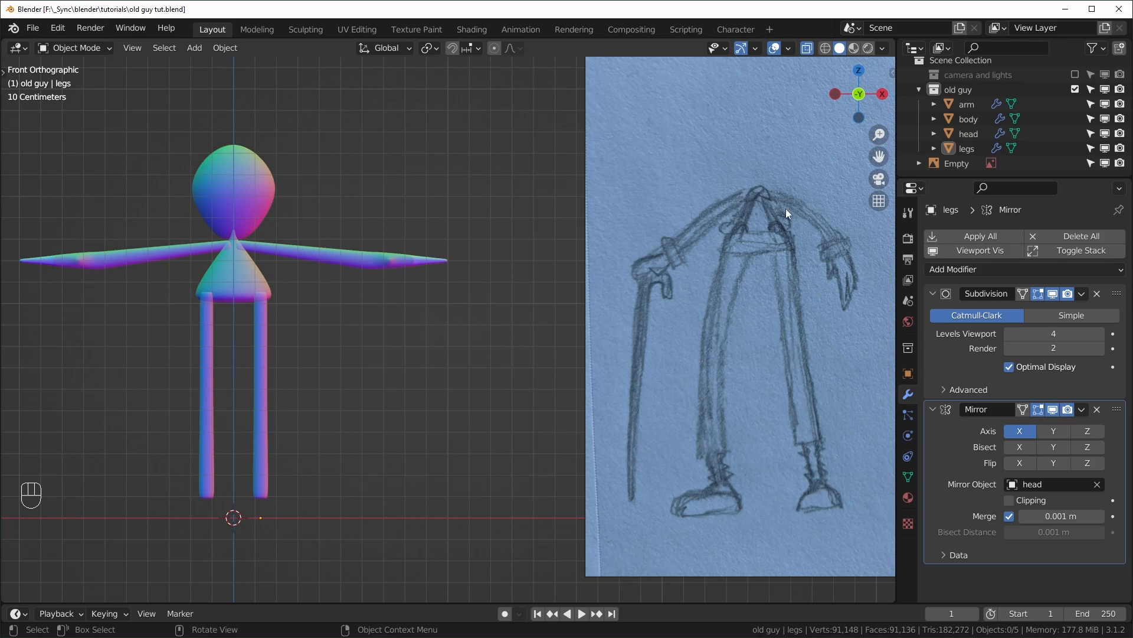
# - Edit the arm mesh and reduce the skin radius of its vertices along the arm down to the wrist
pyautogui.scroll(3, 486, 263)
pyautogui.click(486, 264)
pyautogui.press('Tab')
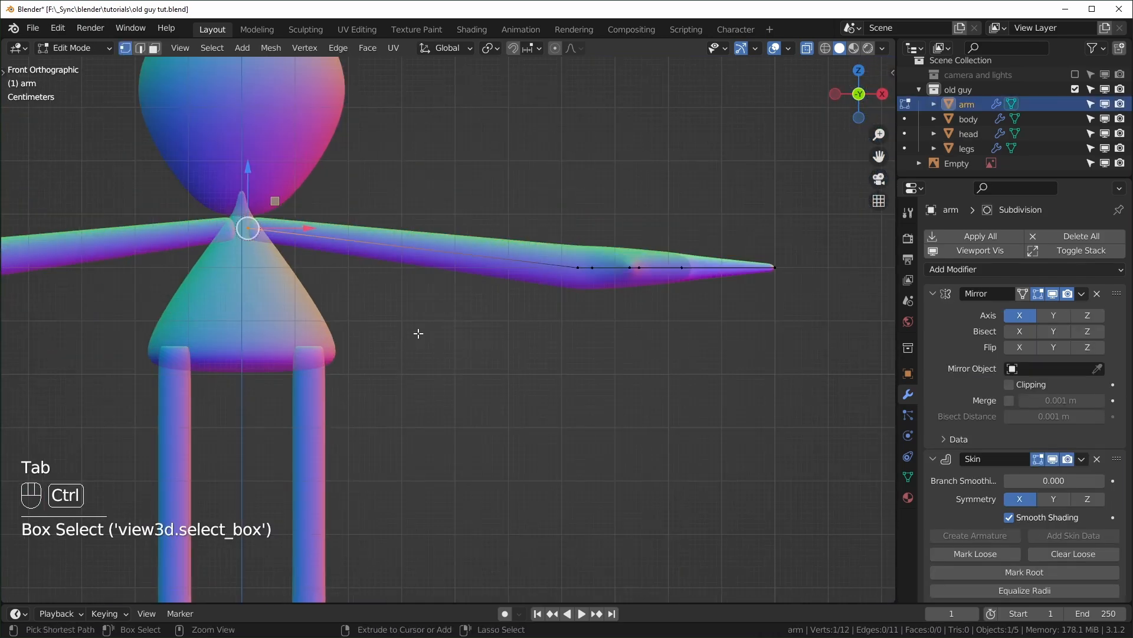
pyautogui.moveTo(502, 233); pyautogui.dragTo(547, 307)
pyautogui.hotkey('ctrl', 'a')
pyautogui.click(590, 342)
pyautogui.press('KP_7')
pyautogui.keyDown('shift'); pyautogui.moveTo(489, 348); pyautogui.dragTo(354, 413, button='middle'); pyautogui.keyUp('shift')
pyautogui.moveTo(434, 349); pyautogui.dragTo(387, 289)
pyautogui.press('KP_1')
pyautogui.hotkey('ctrl', 'a')
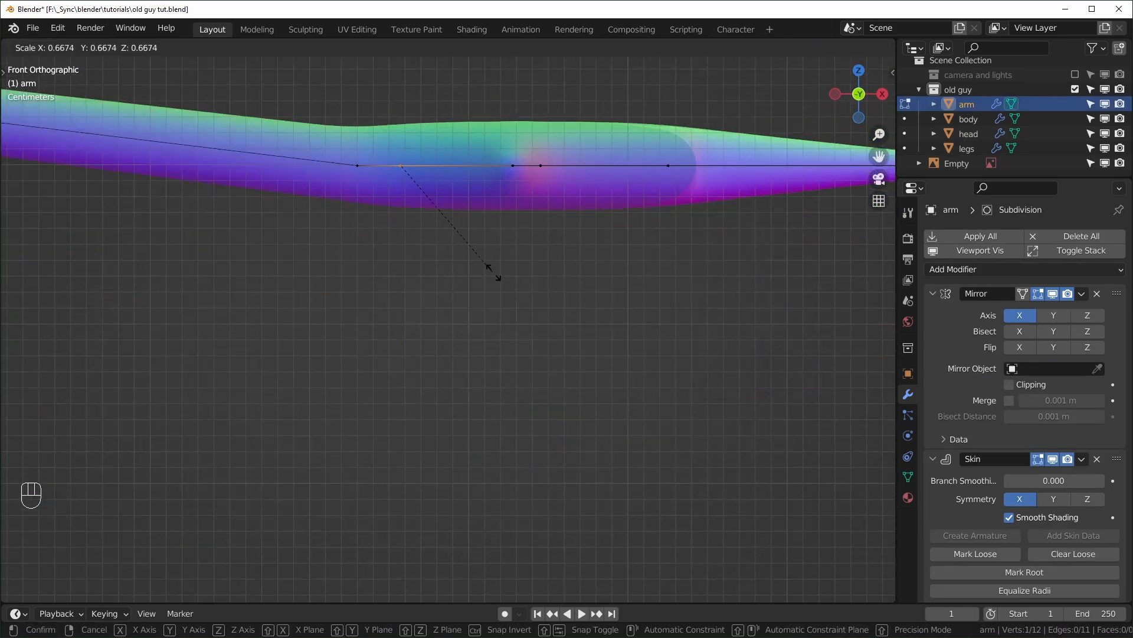
pyautogui.click(475, 258)
# - Select the hand vertices in top view, scale them down and move the hand in toward the wrist
pyautogui.press('KP_7')
pyautogui.scroll(-9, 520, 354)
pyautogui.scroll(4, 590, 296)
pyautogui.moveTo(657, 171); pyautogui.dragTo(407, 381)
pyautogui.press('s')
pyautogui.click(587, 288)
pyautogui.moveTo(537, 232); pyautogui.dragTo(519, 228)
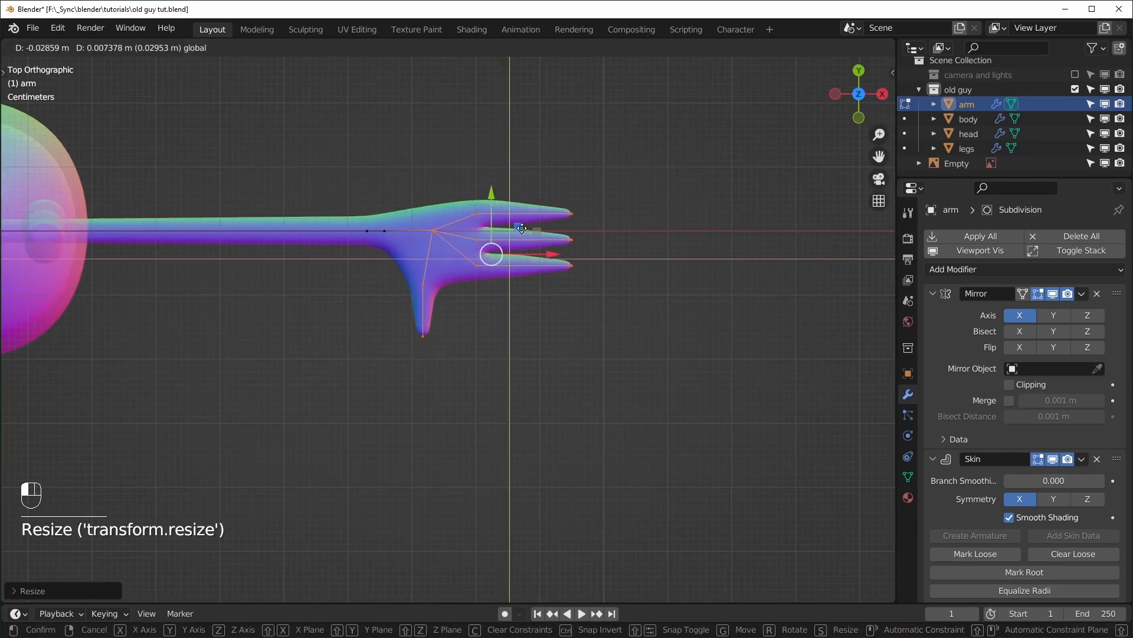
# - Fine-tune the scale of the hand in top view and shift it slightly closer to the forearm
pyautogui.scroll(-4, 523, 331)
pyautogui.moveTo(523, 348); pyautogui.dragTo(560, 235, button='middle')
pyautogui.press('KP_7')
pyautogui.scroll(6, 686, 429)
pyautogui.press('s')
pyautogui.press('s')
pyautogui.click(590, 331)
pyautogui.moveTo(530, 314); pyautogui.dragTo(520, 314)
# - Reduce the skin radius of the three vertices at the base of the fingers
pyautogui.click(470, 218)
pyautogui.hotkey('ctrl', 'a')
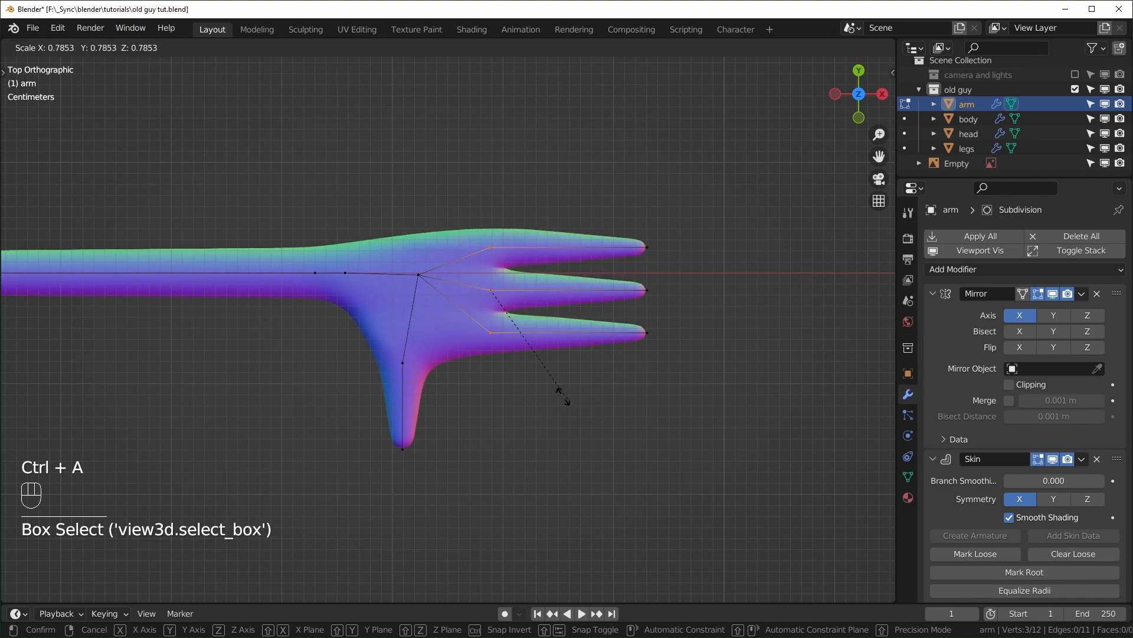
pyautogui.moveTo(551, 310); pyautogui.dragTo(485, 461, button='middle')
pyautogui.press('KP_1')
pyautogui.scroll(-2, 483, 462)
pyautogui.click(547, 432)
# - Select the palm, finger and thumb vertices in top view and move them along X toward the wrist
pyautogui.moveTo(547, 432); pyautogui.dragTo(581, 392, button='middle')
pyautogui.scroll(4, 581, 391)
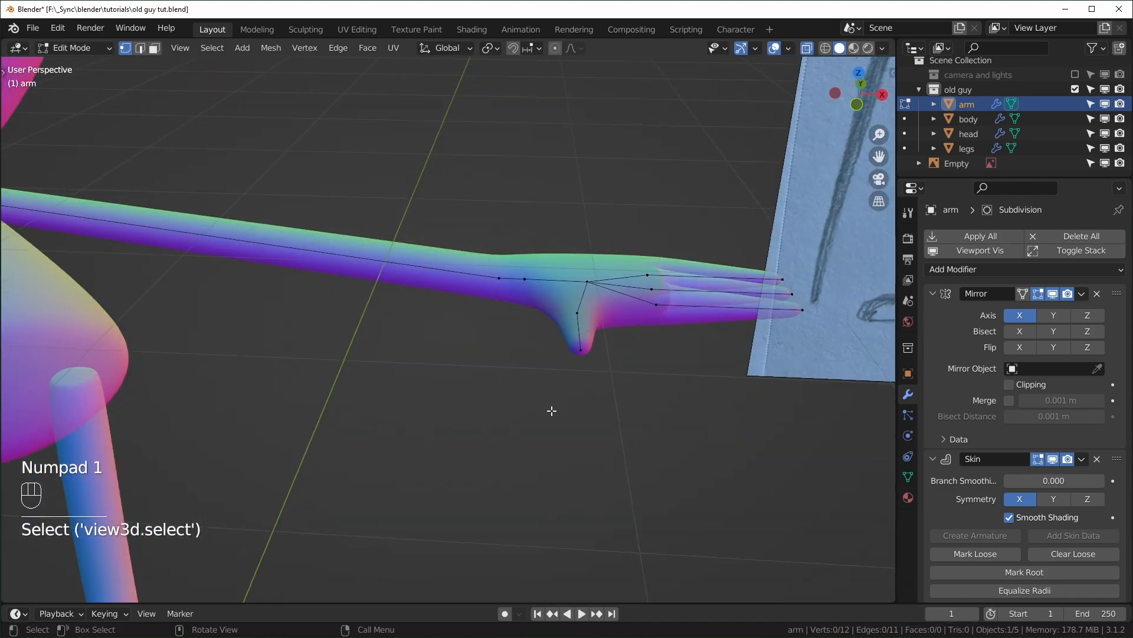
pyautogui.press('KP_7')
pyautogui.moveTo(794, 251); pyautogui.dragTo(537, 511)
pyautogui.moveTo(732, 350); pyautogui.dragTo(709, 357)
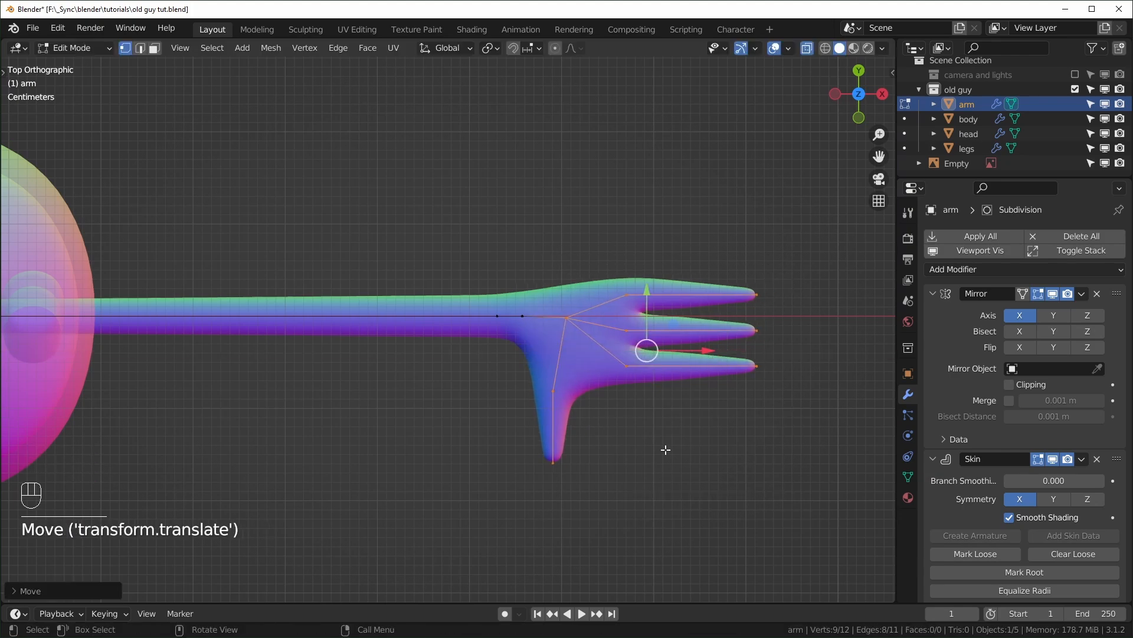
# - Deselect the hand vertices, save the file and return the arm to Object Mode
pyautogui.click(665, 450)
pyautogui.moveTo(665, 450); pyautogui.dragTo(645, 324, button='middle')
pyautogui.scroll(-3, 646, 324)
pyautogui.hotkey('ctrl', 's')
pyautogui.moveTo(499, 448)
pyautogui.mouseDown(button='middle')
pyautogui.moveTo(472, 453)
pyautogui.moveTo(501, 465)
pyautogui.moveTo(643, 420)
pyautogui.mouseUp(button='middle')
pyautogui.press('Tab')
pyautogui.scroll(-3, 612, 431)
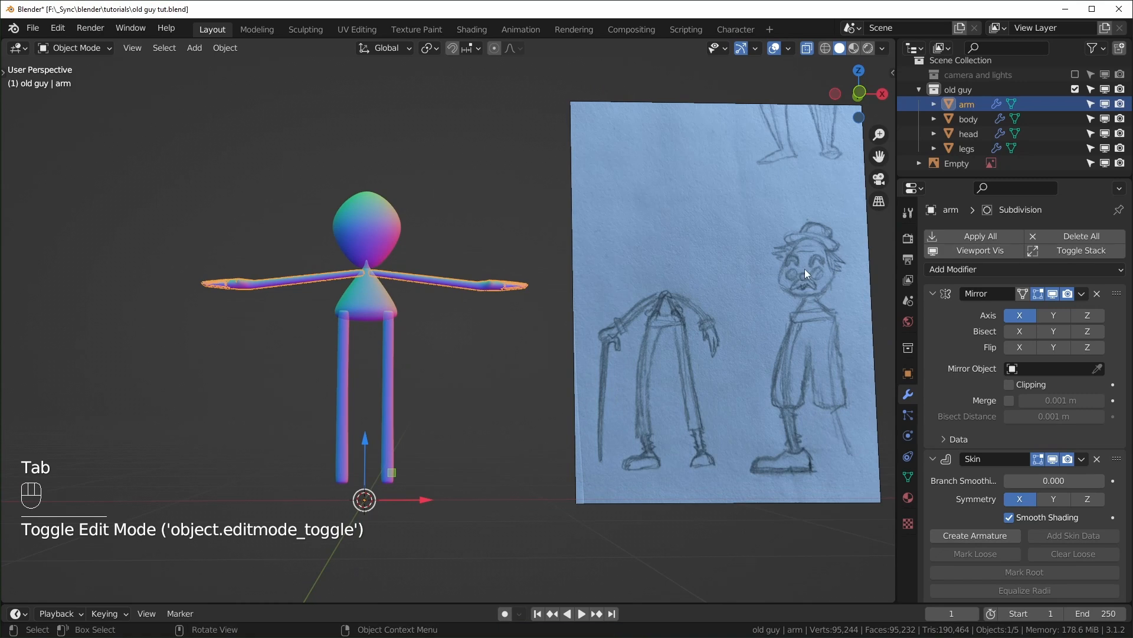
# - Select the head, enter Edit Mode and frame it in right orthographic view
pyautogui.press('KP_1')
pyautogui.keyDown('shift'); pyautogui.moveTo(542, 260); pyautogui.dragTo(697, 250, button='middle'); pyautogui.keyUp('shift')
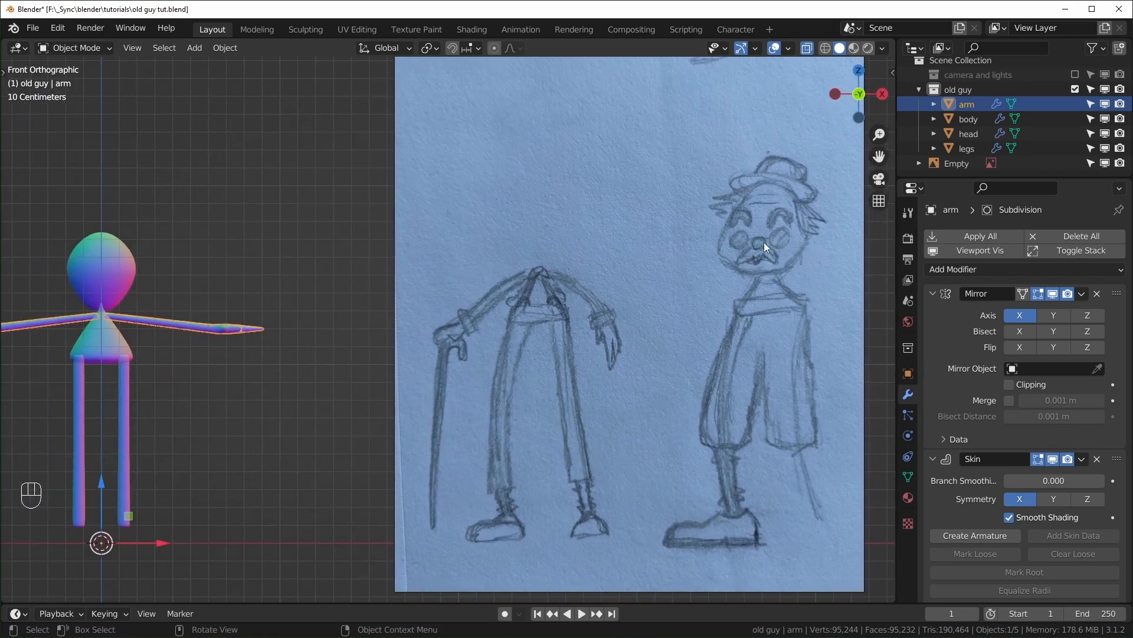
pyautogui.click(102, 268)
pyautogui.press('Tab')
pyautogui.press('KP_1')
pyautogui.press('KP_3')
pyautogui.press('KP_Decimal')
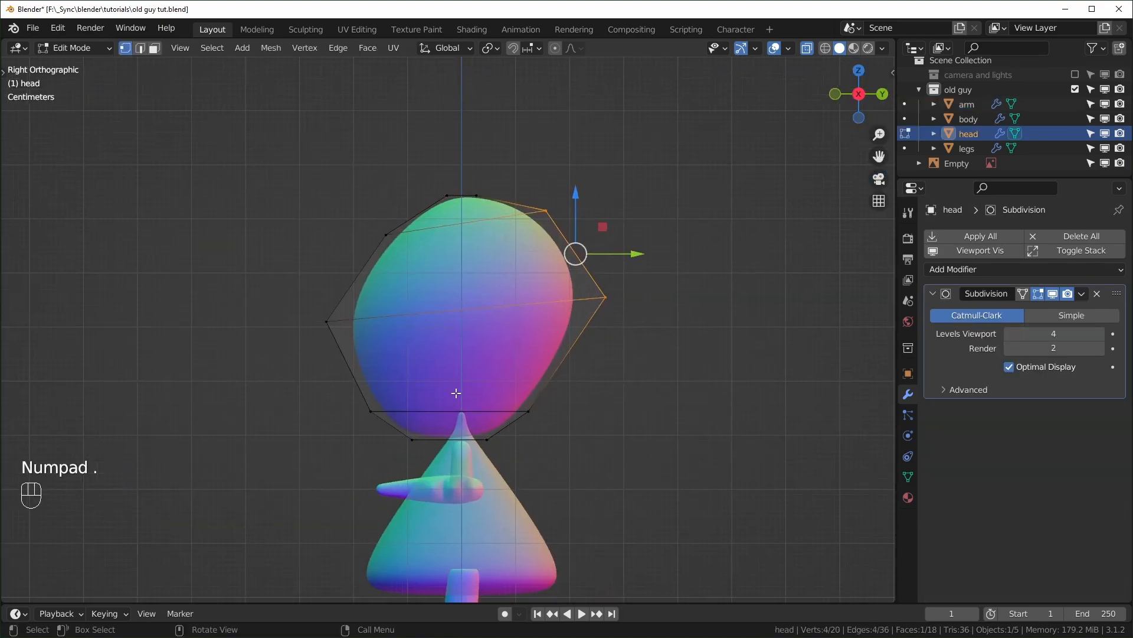
# - Select the head's widest edge loop and flatten it by scaling to 0 along Z
pyautogui.press('2')
pyautogui.keyDown('alt'); pyautogui.click(493, 307); pyautogui.keyUp('alt')
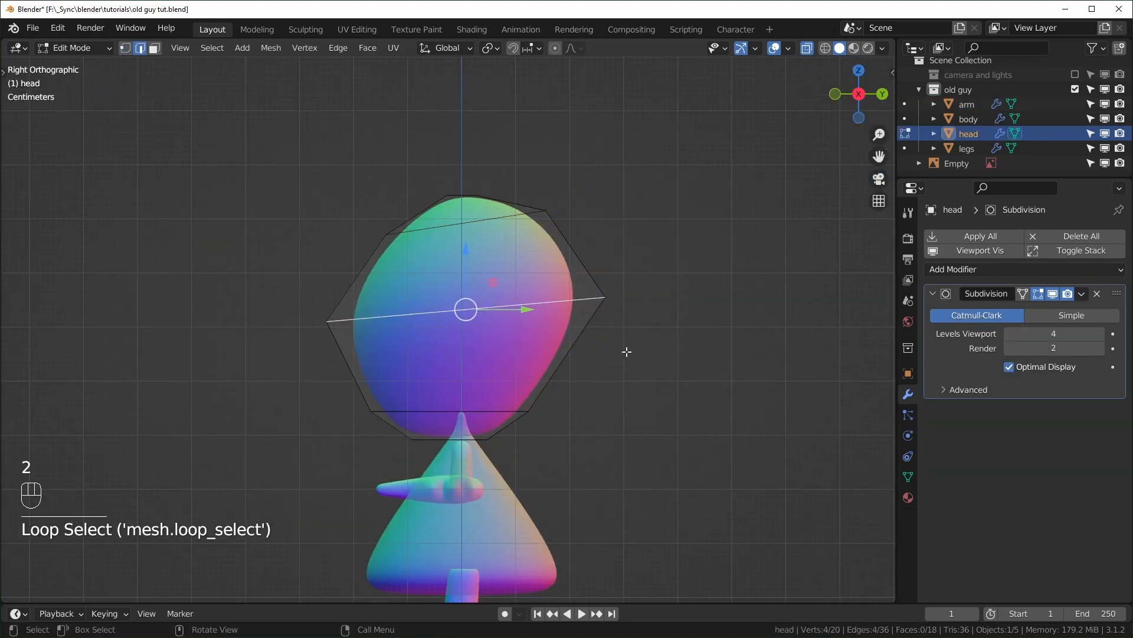
pyautogui.press('s')
pyautogui.press('z')
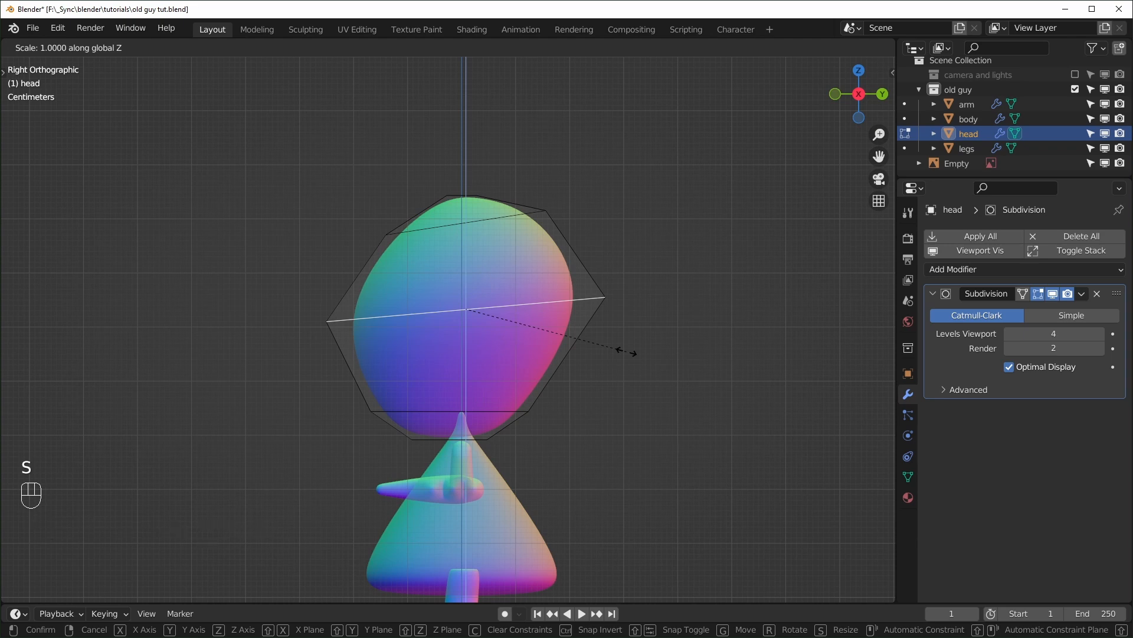
pyautogui.press('KP_0')
pyautogui.press('KP_Enter')
# - Flatten the head's upper edge loop near the crown by scaling it to 0 along Z
pyautogui.click(498, 225)
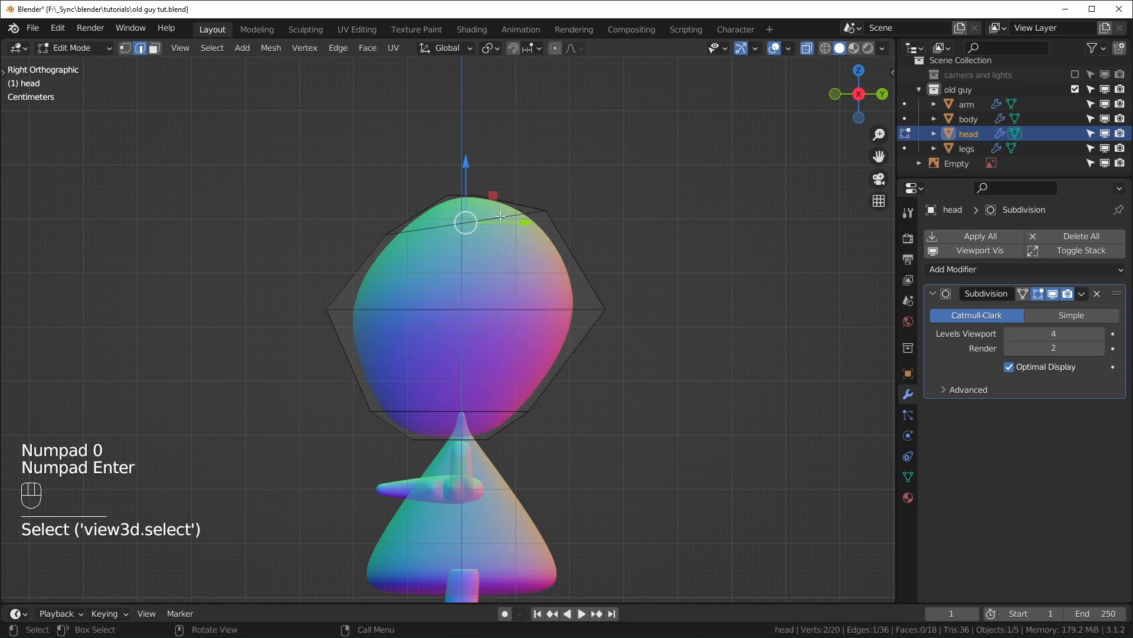
pyautogui.keyDown('alt'); pyautogui.click(499, 223); pyautogui.keyUp('alt')
pyautogui.press('s')
pyautogui.press('z')
pyautogui.press('KP_0')
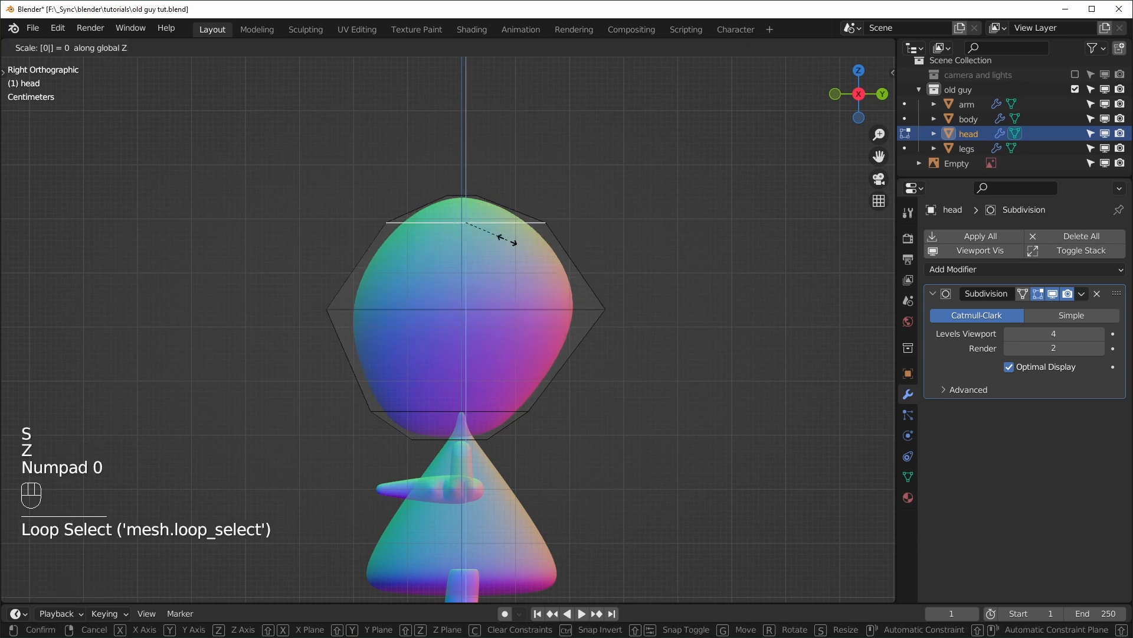
pyautogui.press('KP_Enter')
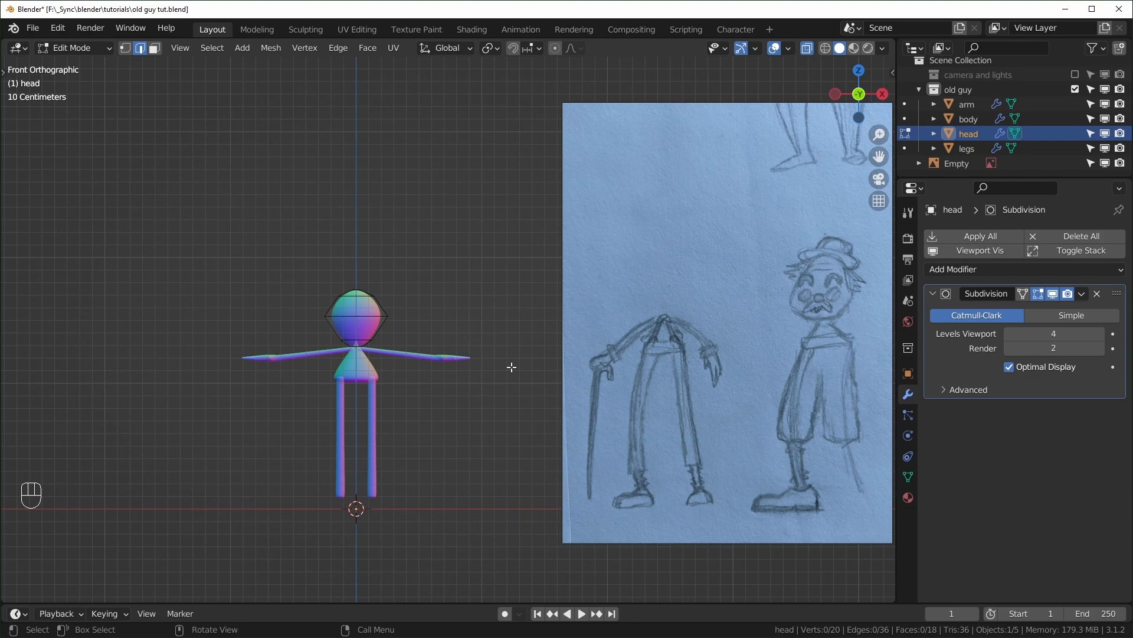
# - Lower and rescale the head's edge loops in front view into a tapered shape with a narrow crown and wide jaw
pyautogui.scroll(3, 422, 435)
pyautogui.keyDown('shift'); pyautogui.moveTo(423, 435); pyautogui.dragTo(573, 418, button='middle'); pyautogui.keyUp('shift')
pyautogui.scroll(6, 501, 266)
pyautogui.keyDown('alt'); pyautogui.click(481, 211); pyautogui.keyUp('alt')
pyautogui.moveTo(420, 162); pyautogui.dragTo(420, 263)
pyautogui.keyDown('shift'); pyautogui.moveTo(496, 358); pyautogui.dragTo(234, 321, button='middle'); pyautogui.keyUp('shift')
pyautogui.scroll(-6, 557, 299)
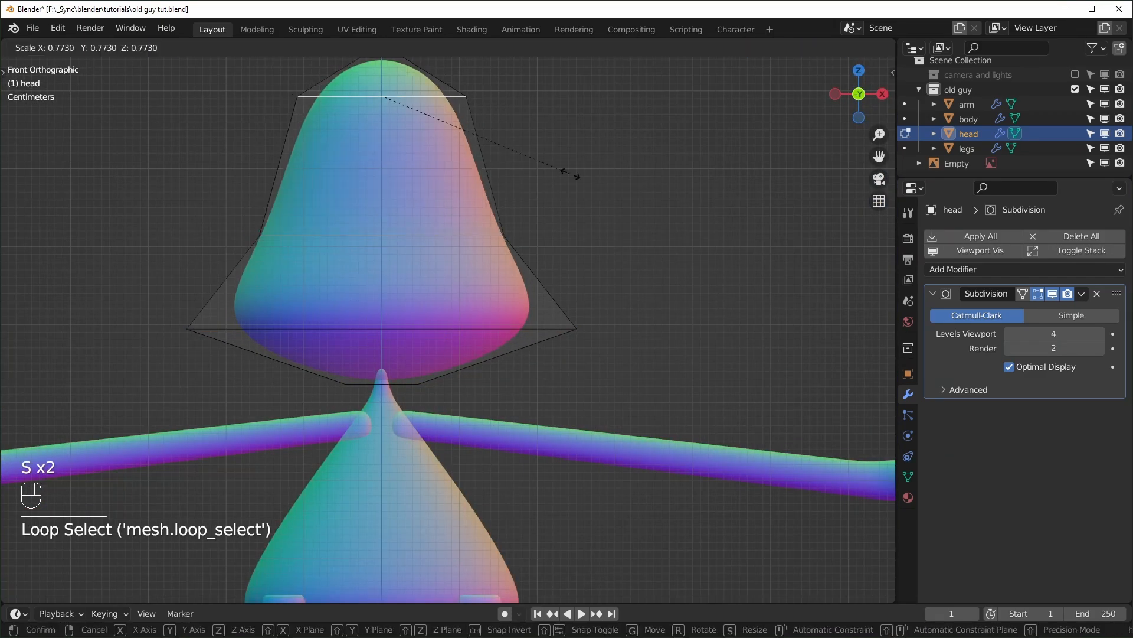
pyautogui.press('s')
pyautogui.click(614, 280)
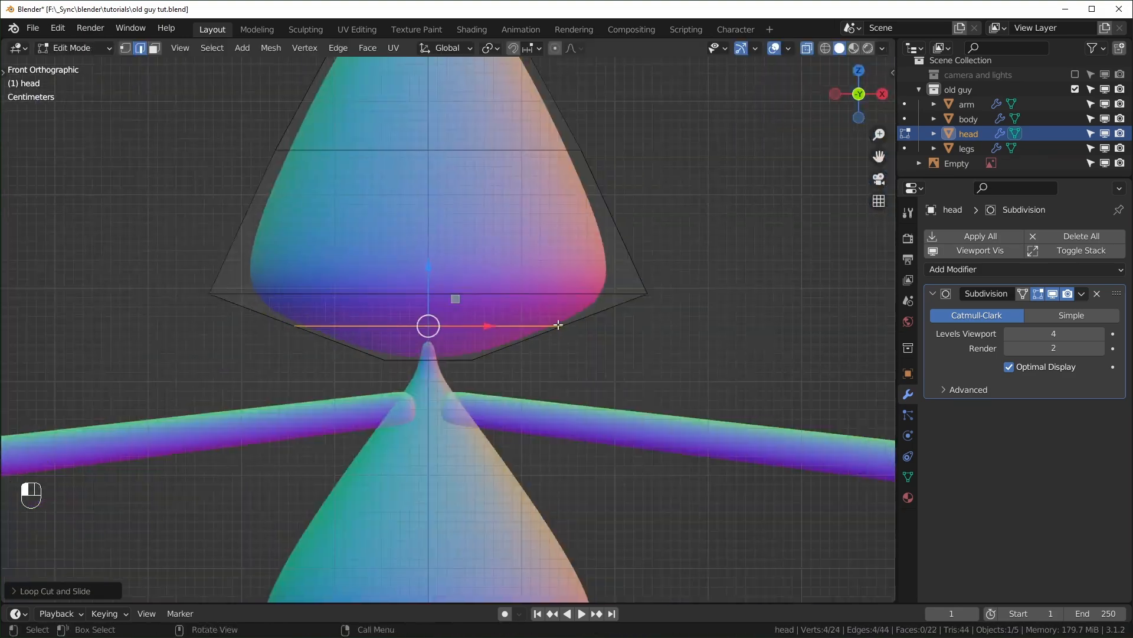
# - Reposition the head's middle edge loop, and shift its face-side vertices slightly backward along Y in side view
pyautogui.keyDown('alt'); pyautogui.click(448, 170); pyautogui.keyUp('alt')
pyautogui.press('g')
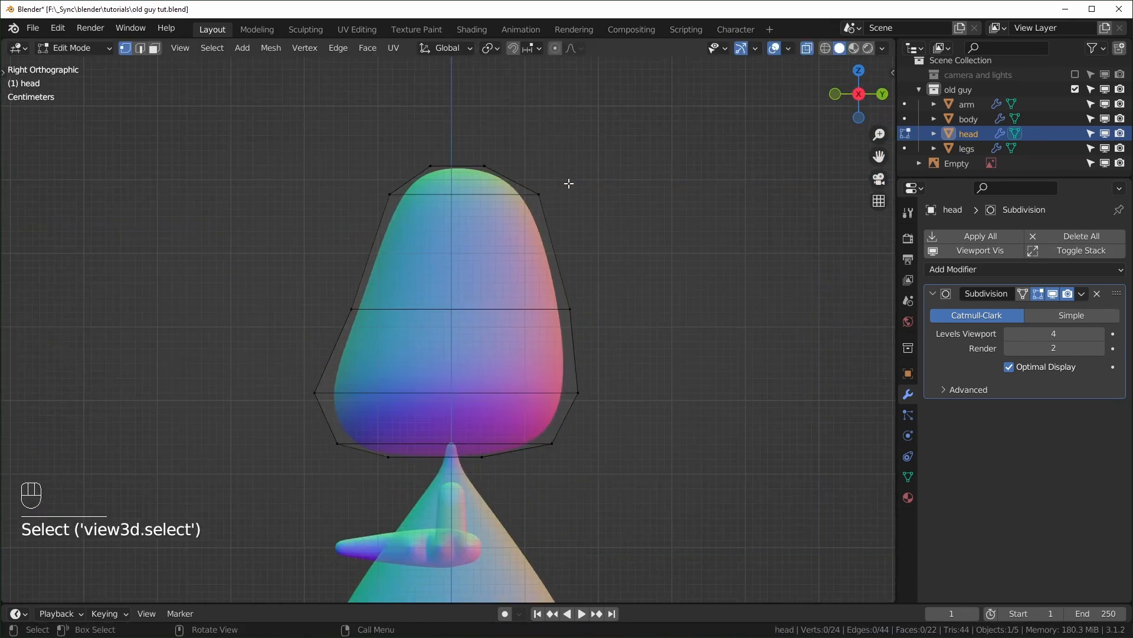
pyautogui.moveTo(322, 289); pyautogui.dragTo(357, 327)
pyautogui.moveTo(390, 309); pyautogui.dragTo(394, 309)
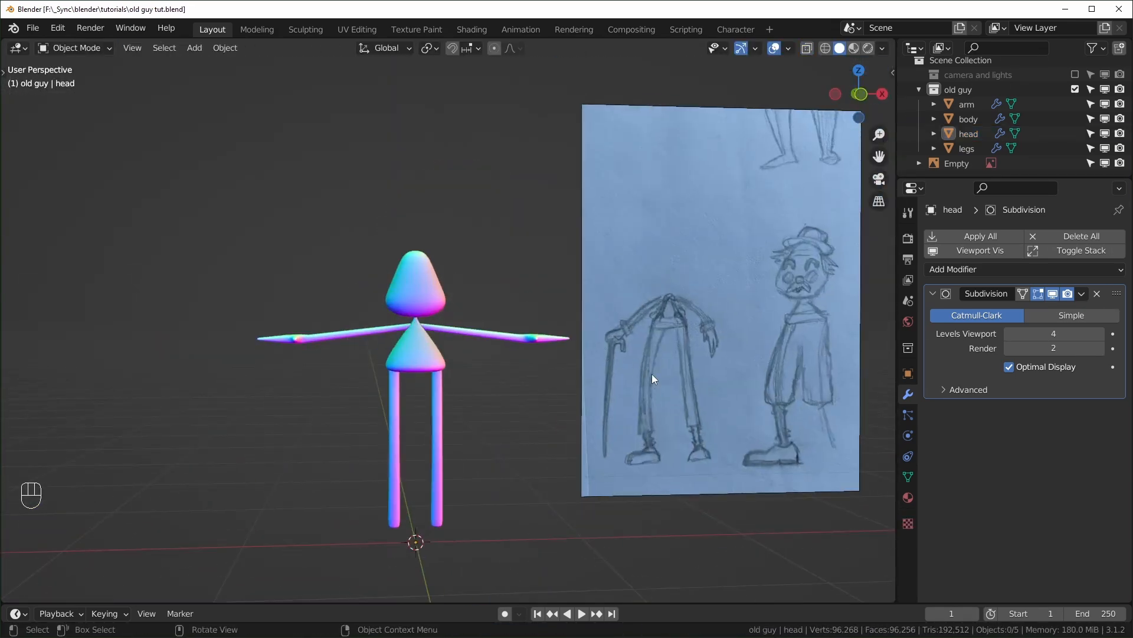
# - Select the arm object and collapse its Mirror and Skin modifiers
pyautogui.scroll(5, 339, 409)
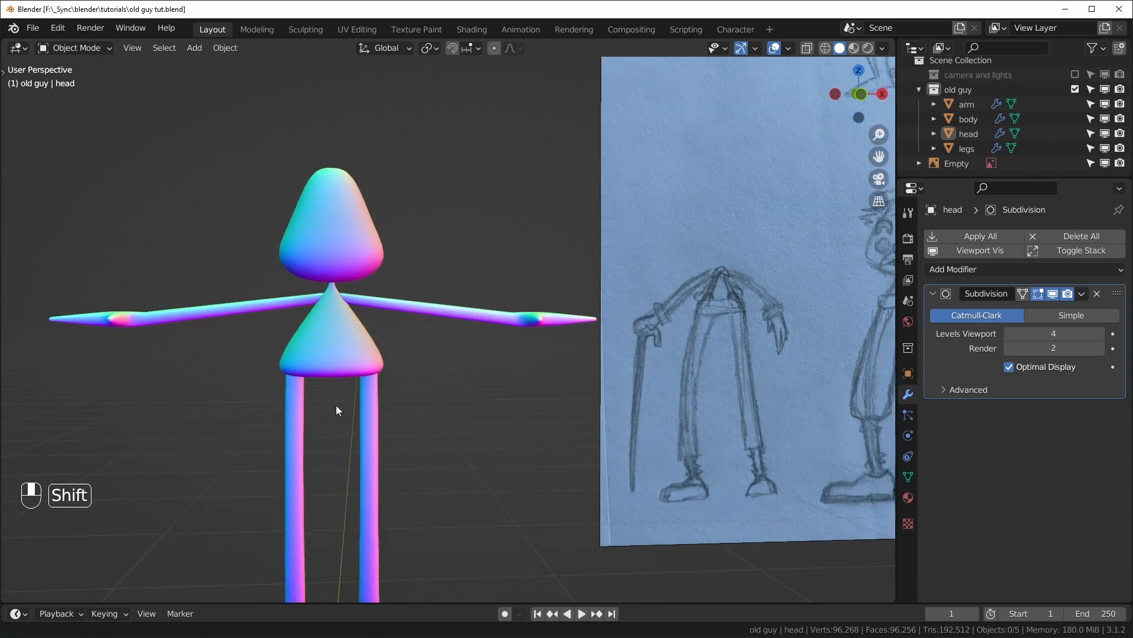
pyautogui.click(502, 323)
pyautogui.scroll(3, 483, 391)
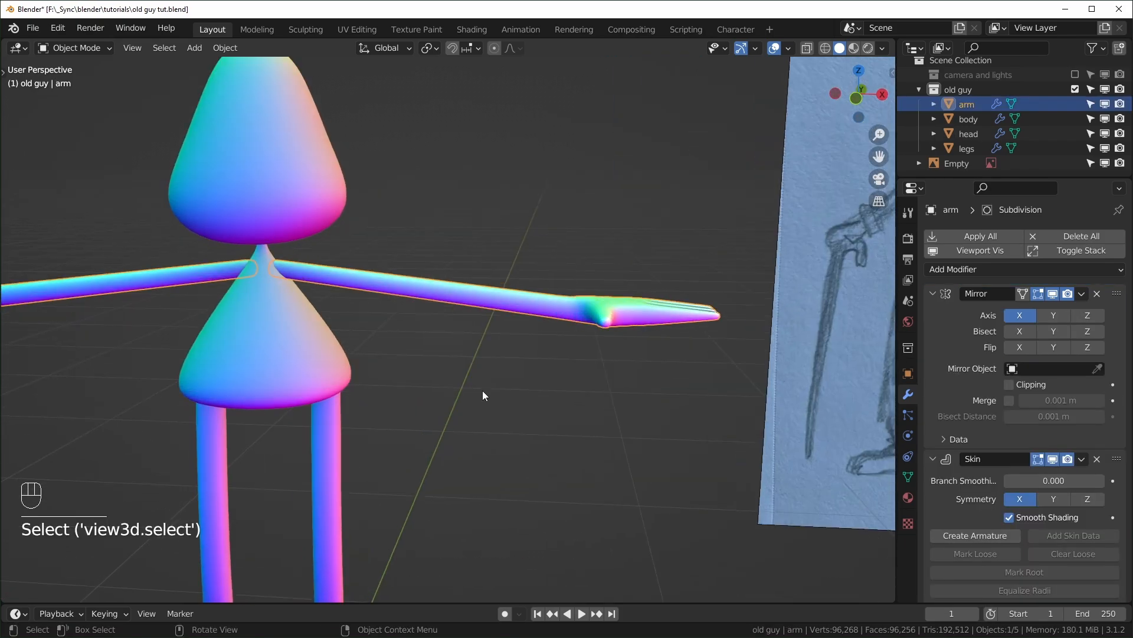
pyautogui.press('Tab')
pyautogui.press('Tab')
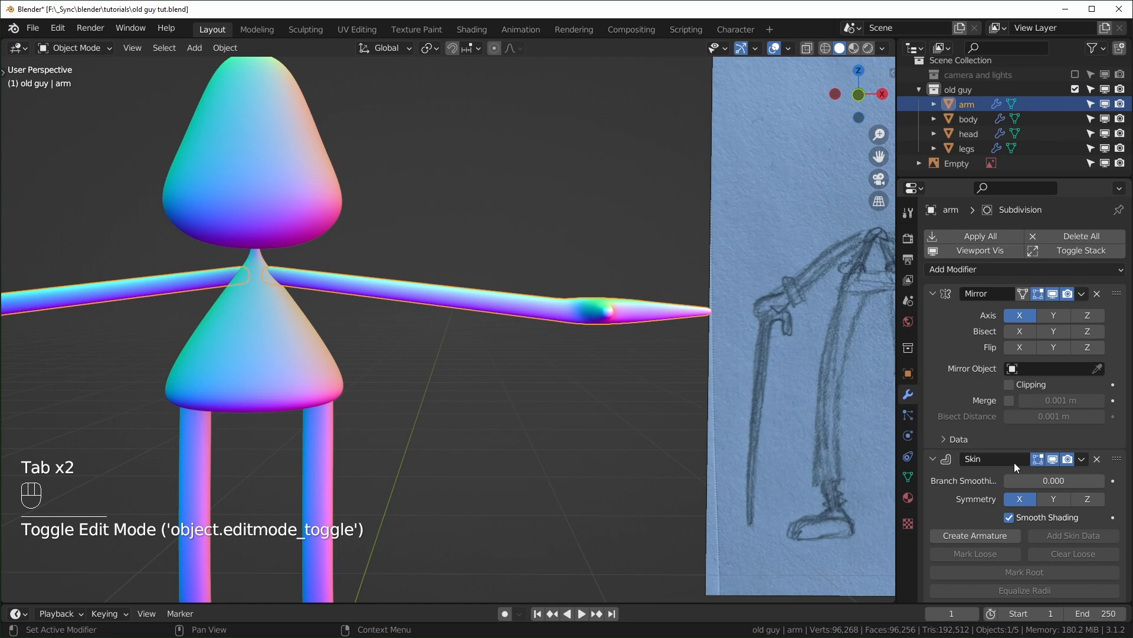
pyautogui.click(939, 299)
pyautogui.click(935, 317)
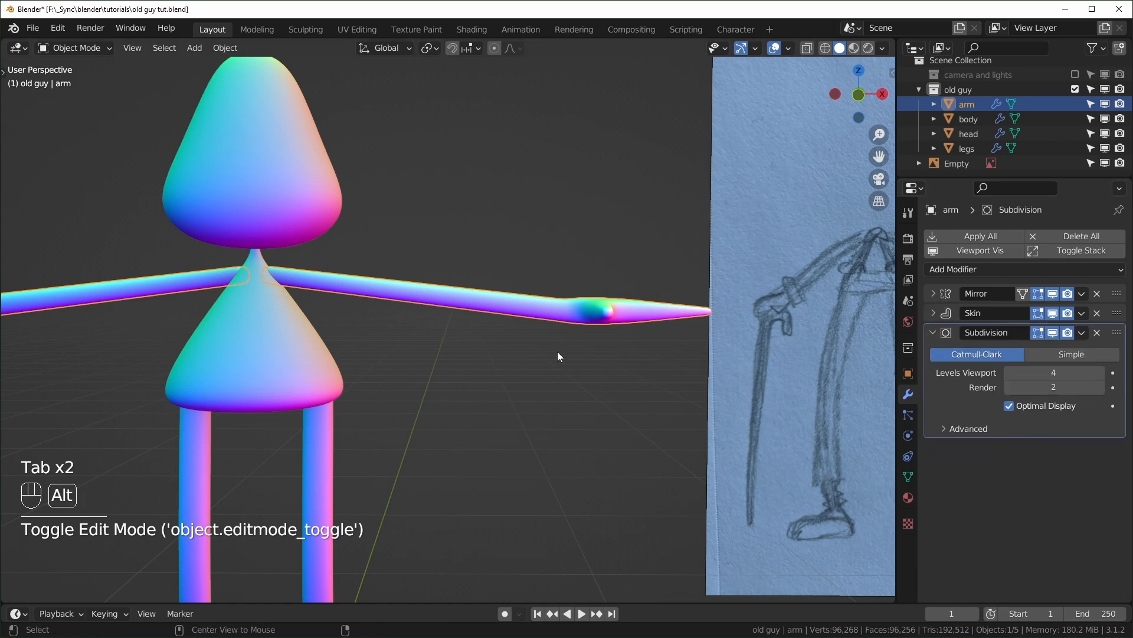
# - Apply the arm's Skin modifier with X-ray enabled and open the resulting mesh in Edit Mode
pyautogui.hotkey('alt', 'z')
pyautogui.press('Tab')
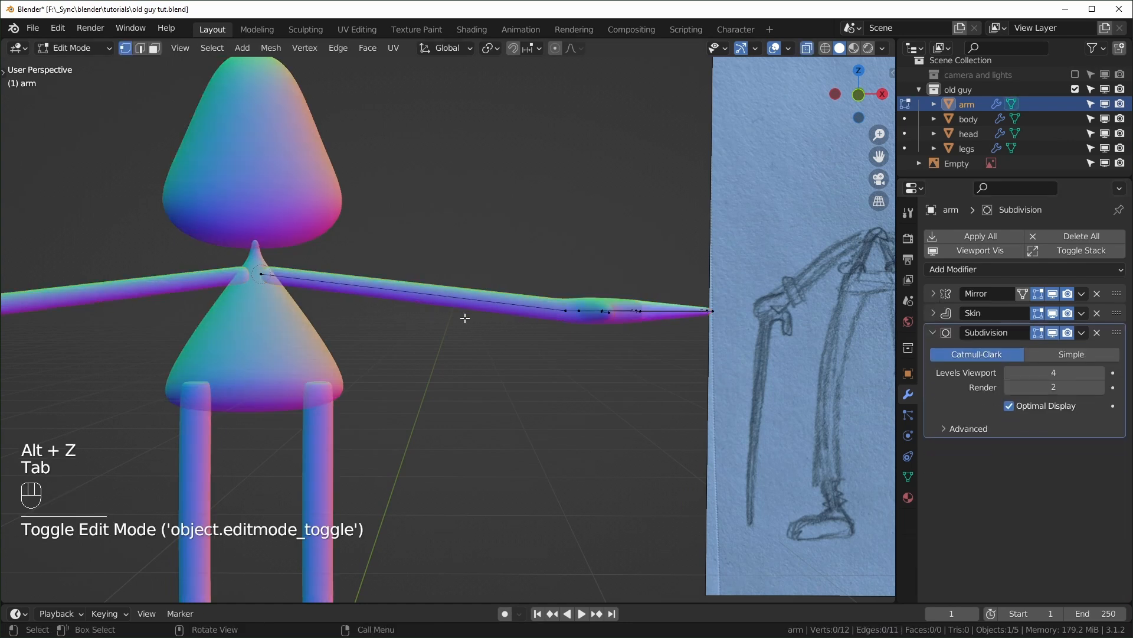
pyautogui.press('Tab')
pyautogui.click(1082, 314)
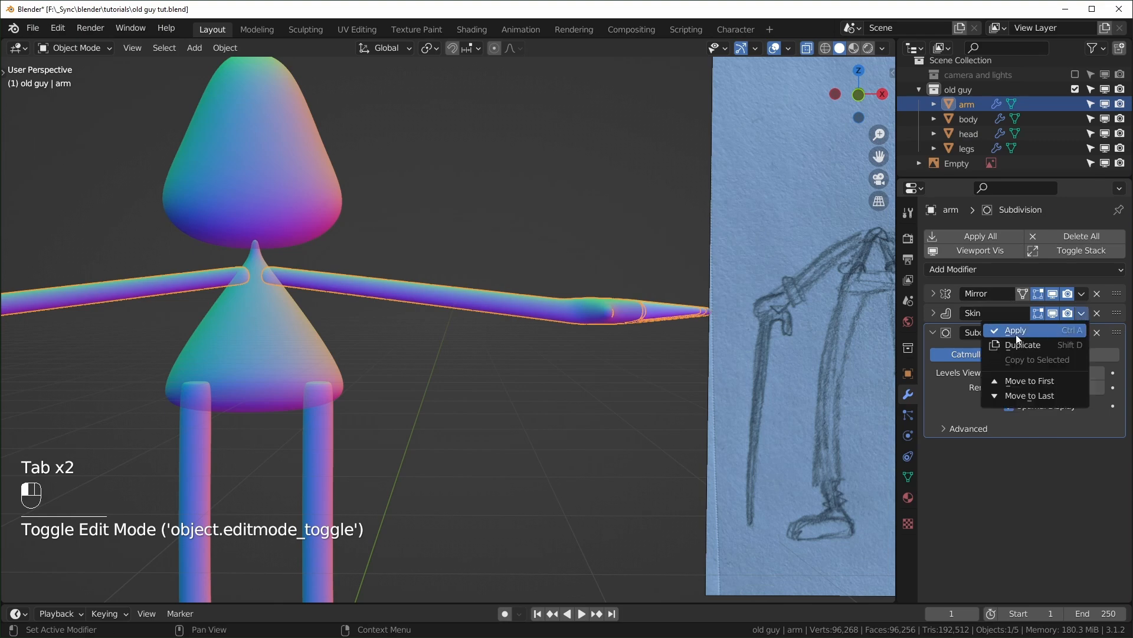
pyautogui.click(1018, 333)
pyautogui.scroll(2, 495, 363)
pyautogui.press('Tab')
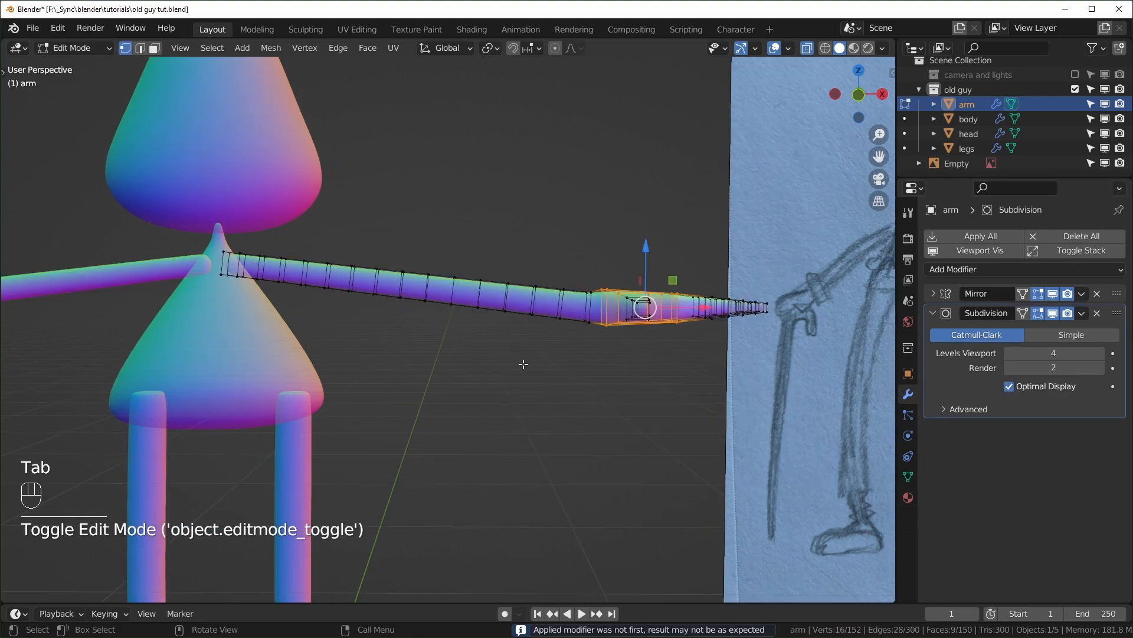
# - Add an edge loop on the forearm in front view and slide it close to the wrist loop
pyautogui.press('KP_3')
pyautogui.press('KP_1')
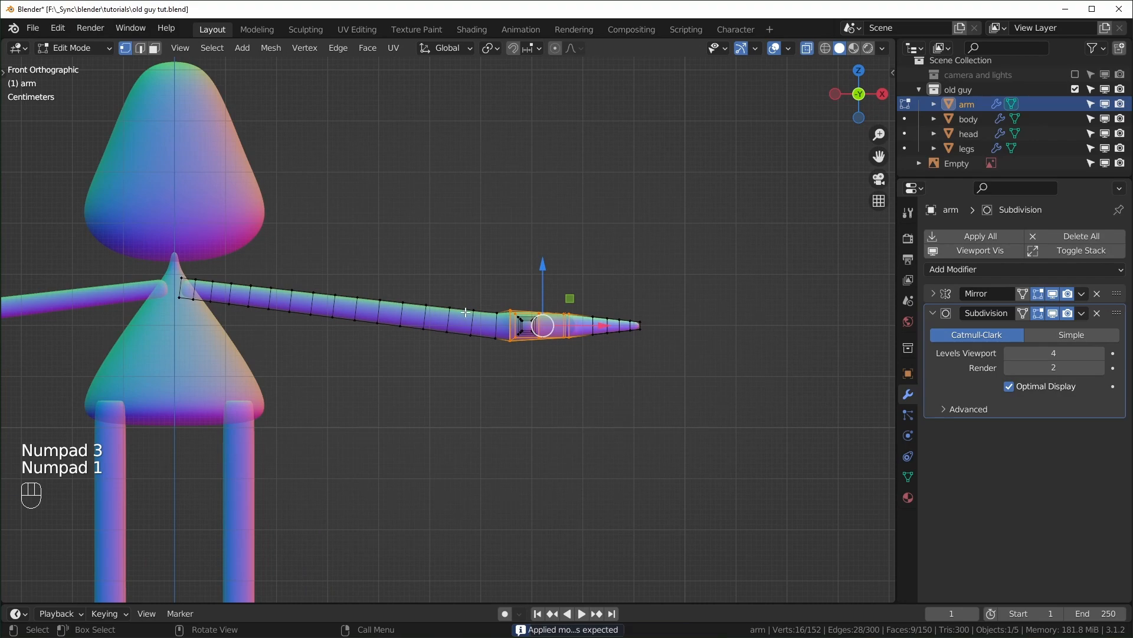
pyautogui.scroll(-2, 485, 331)
pyautogui.keyDown('shift'); pyautogui.moveTo(486, 331); pyautogui.dragTo(891, 323, button='middle'); pyautogui.keyUp('shift')
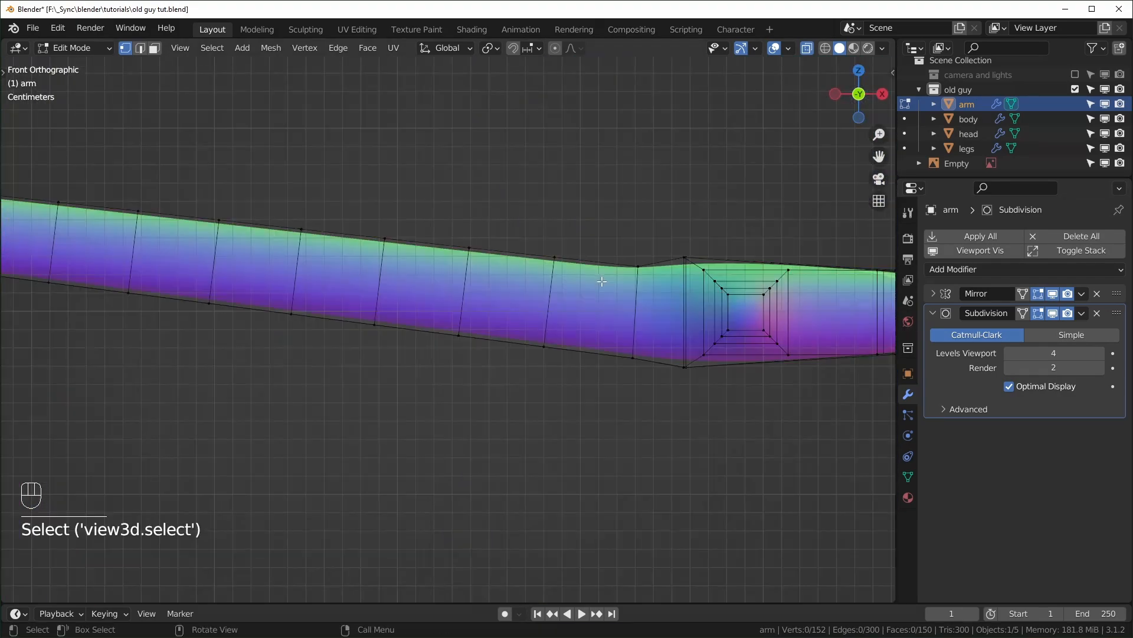
pyautogui.hotkey('ctrl', 'r')
pyautogui.click(585, 264)
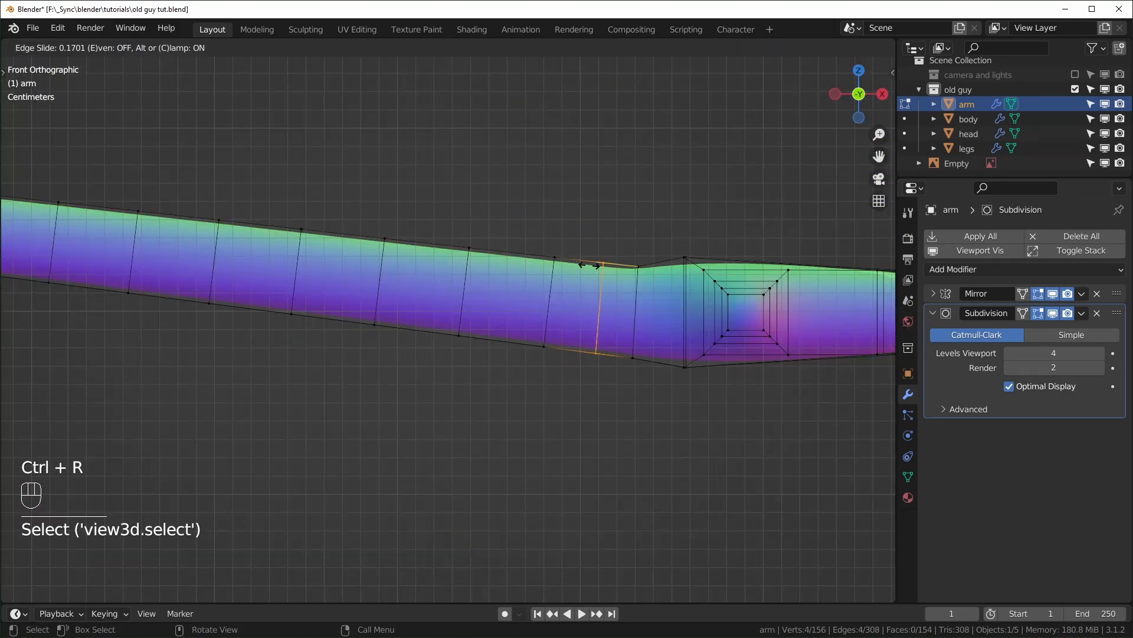
pyautogui.click(608, 268)
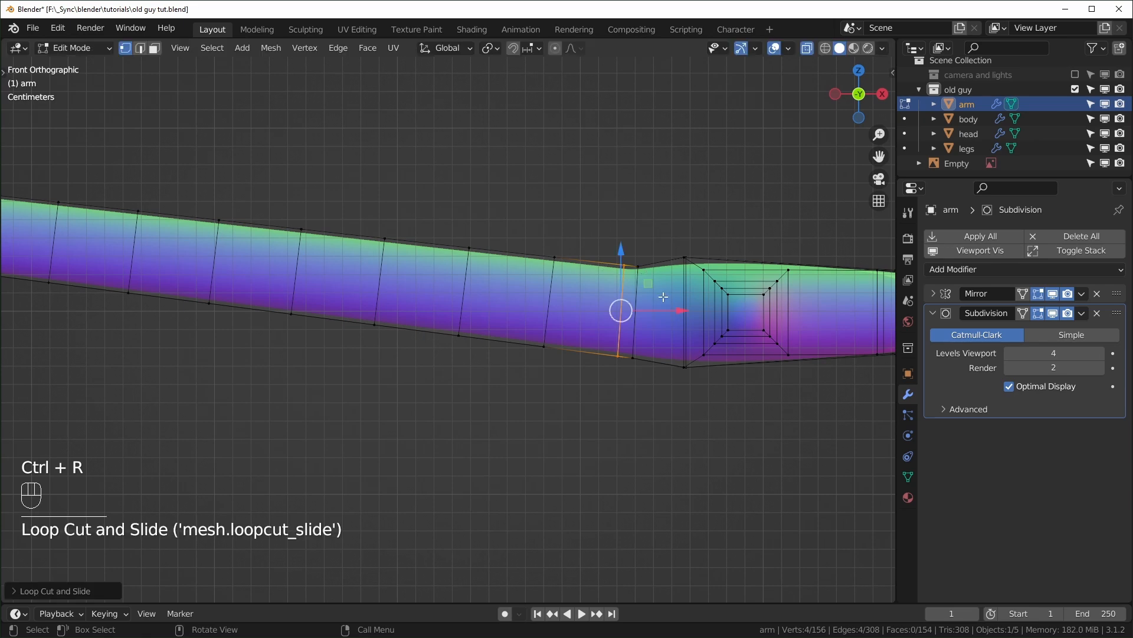
# - Scale up the new forearm loop into a flared cuff and move the wrist loop back inside it
pyautogui.press('s')
pyautogui.click(631, 274)
pyautogui.keyDown('alt'); pyautogui.click(640, 283); pyautogui.keyUp('alt')
pyautogui.moveTo(661, 287); pyautogui.dragTo(598, 281)
# - Set Mean Crease to 1.0 on the wrist loop inside the cuff, with X-ray turned off
pyautogui.moveTo(597, 280); pyautogui.dragTo(677, 333, button='middle')
pyautogui.hotkey('alt', 'z')
pyautogui.press('n')
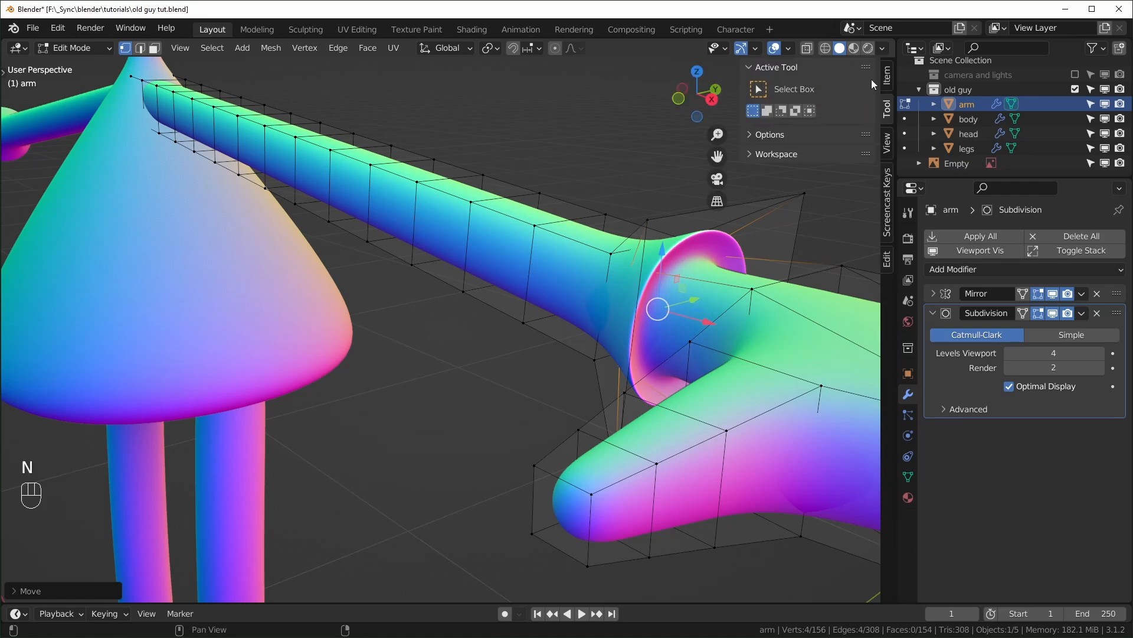
pyautogui.click(887, 75)
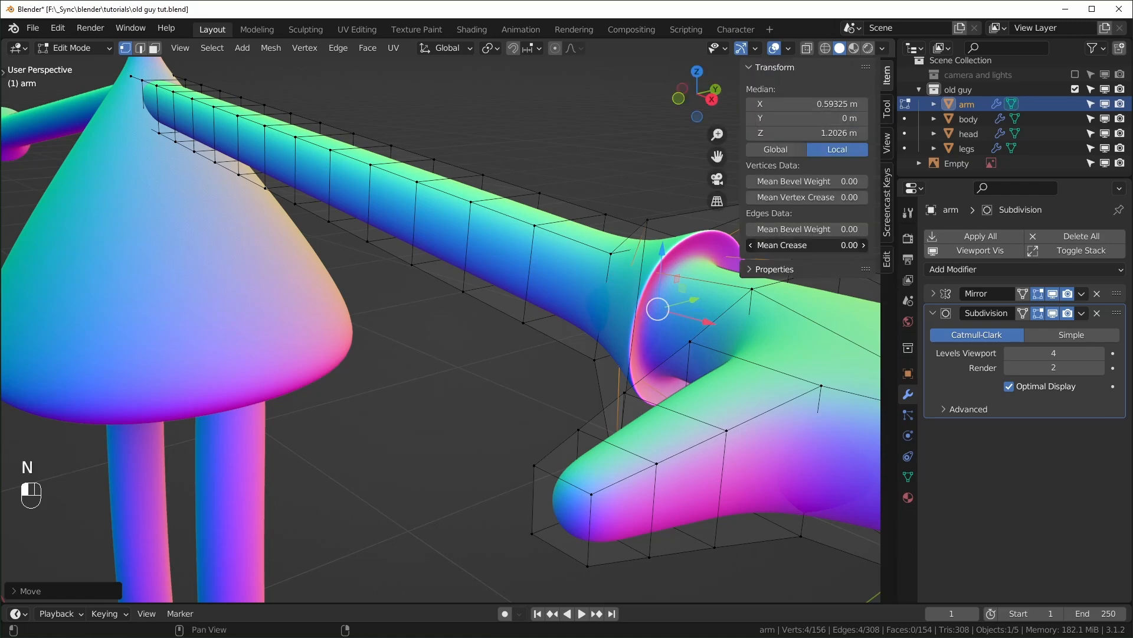
pyautogui.moveTo(805, 245); pyautogui.dragTo(832, 245)
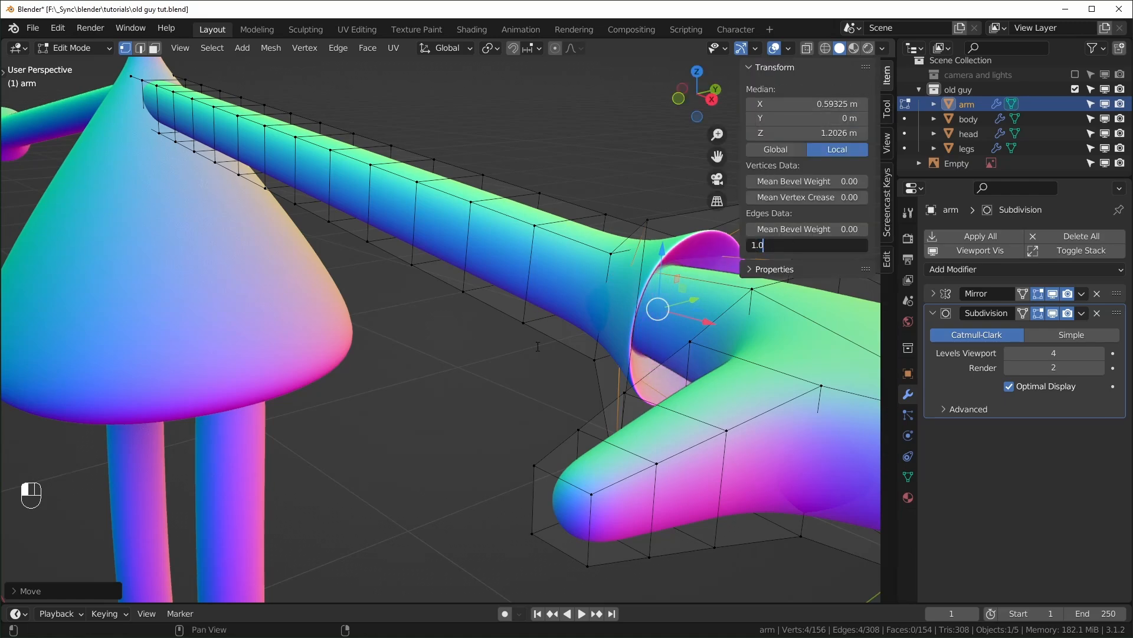
pyautogui.press('Return')
# - Slide the edge loop behind the cuff back along the forearm, close to the neighbouring loop, in front view
pyautogui.press('KP_1')
pyautogui.hotkey('alt', 'z')
pyautogui.keyDown('alt'); pyautogui.click(596, 342); pyautogui.keyUp('alt')
pyautogui.press('g')
pyautogui.press('g')
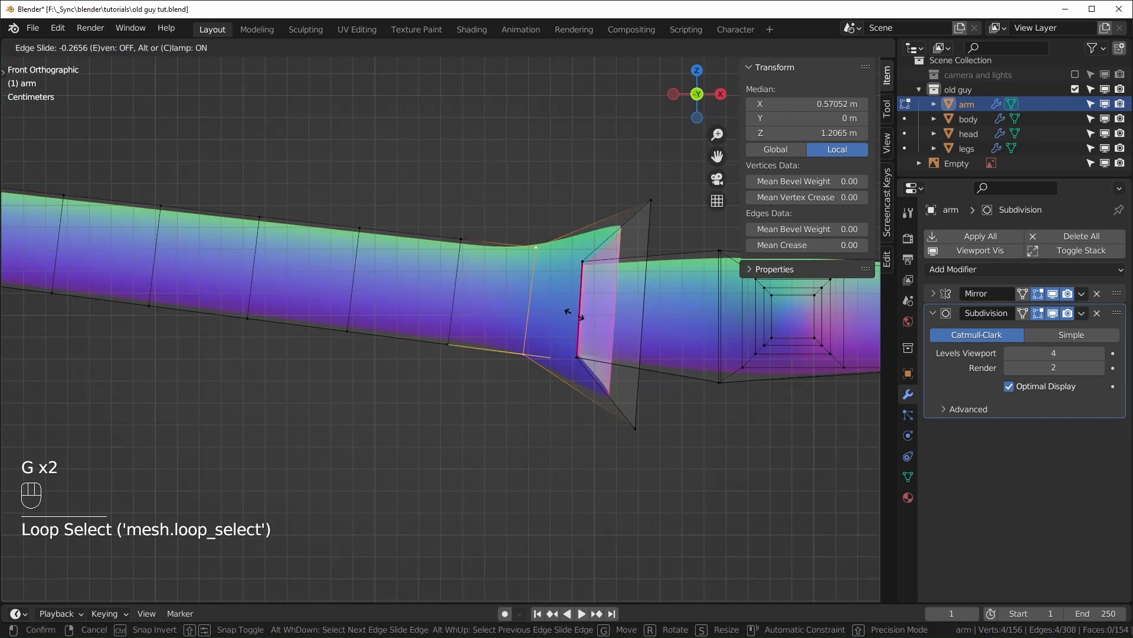
pyautogui.click(529, 314)
pyautogui.scroll(1, 444, 282)
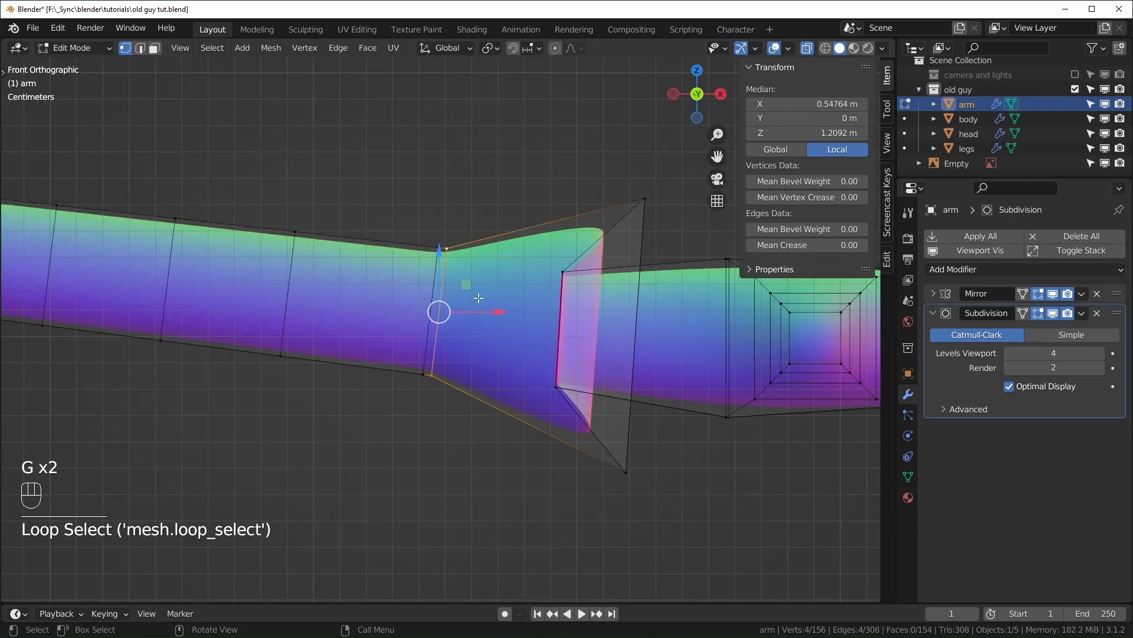
# - Set Mean Crease to 1.00 on the loop where the cuff meets the forearm and return to Object Mode
pyautogui.press('KP_5')
pyautogui.moveTo(478, 298); pyautogui.dragTo(445, 384, button='middle')
pyautogui.hotkey('alt', 'z')
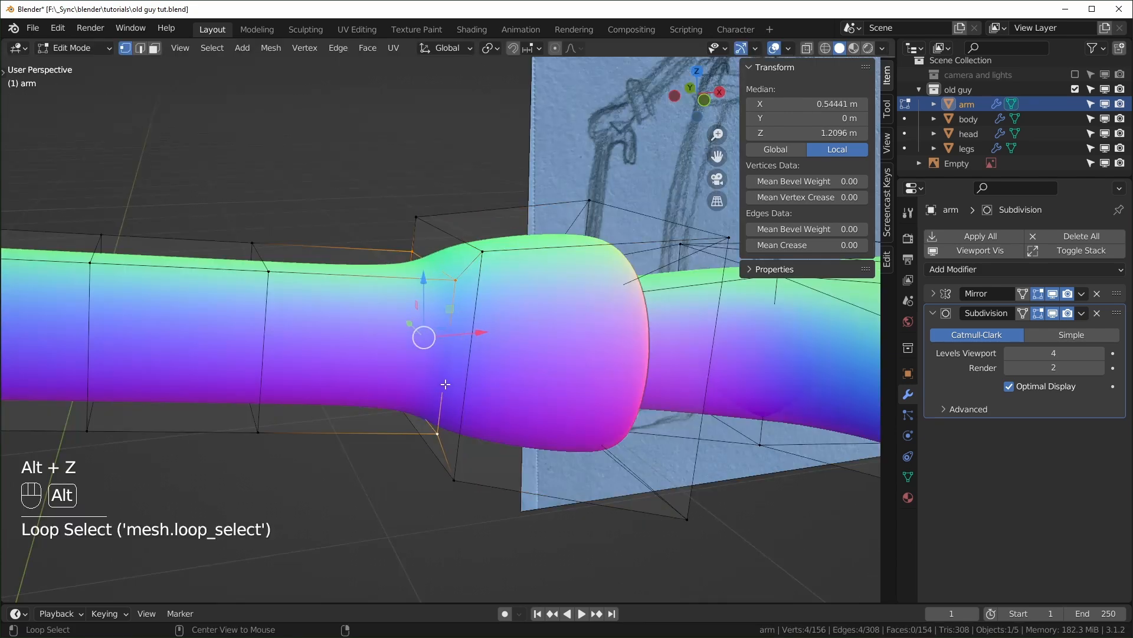
pyautogui.moveTo(806, 245); pyautogui.dragTo(850, 245)
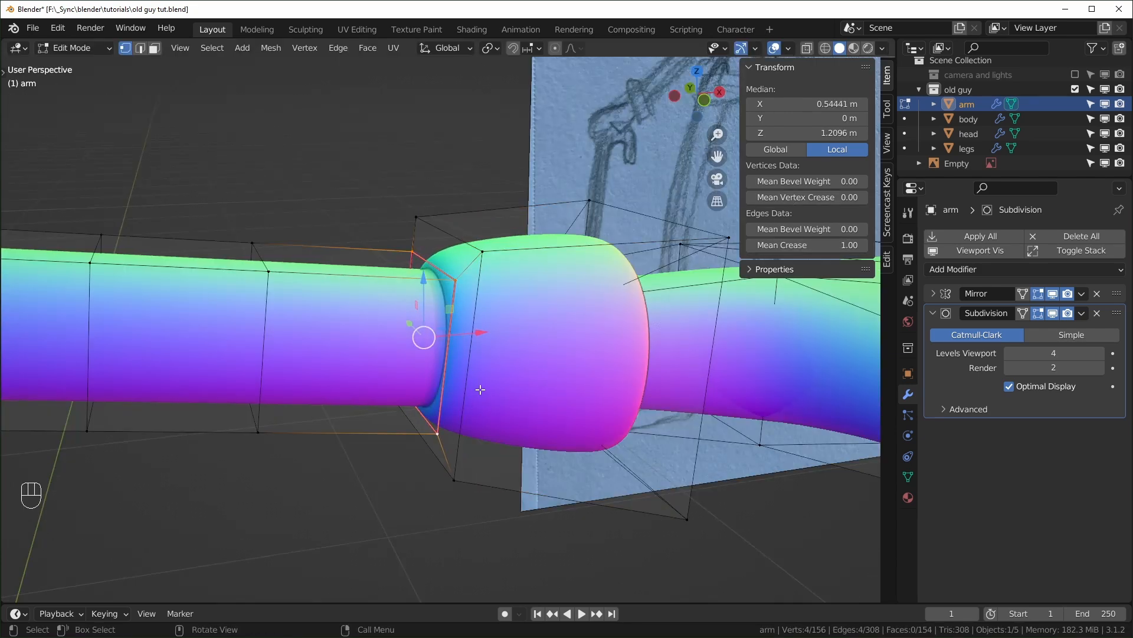
pyautogui.scroll(-10, 478, 390)
pyautogui.press('Tab')
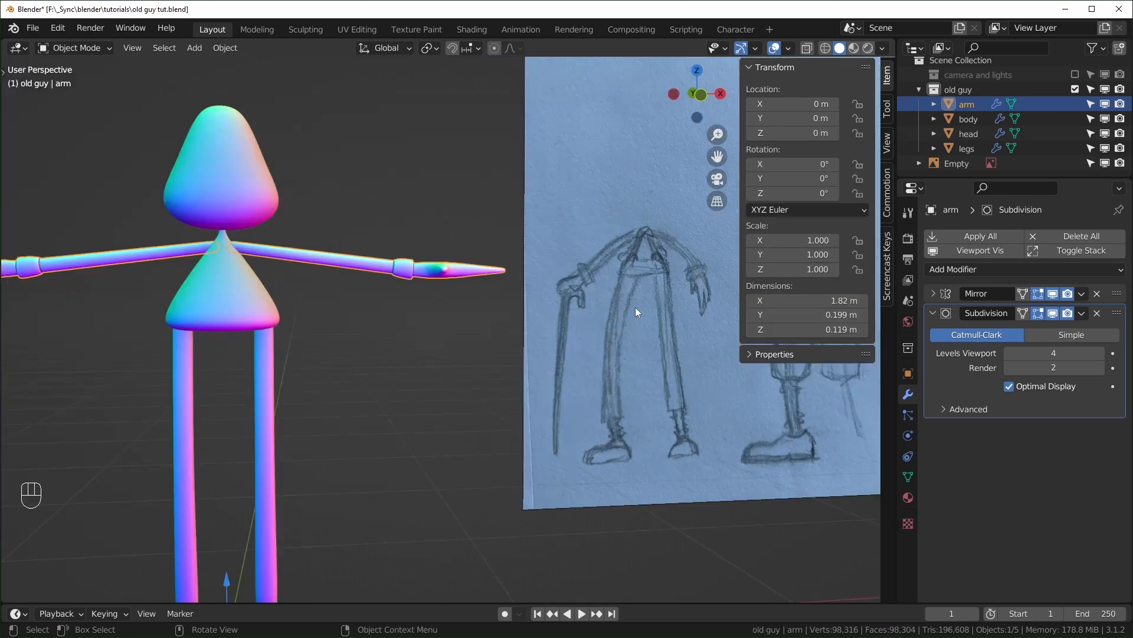
# - Select the legs, hide the transform sidebar and open the leg mesh in Edit Mode
pyautogui.keyDown('shift'); pyautogui.moveTo(594, 423); pyautogui.dragTo(512, 419, button='middle'); pyautogui.keyUp('shift')
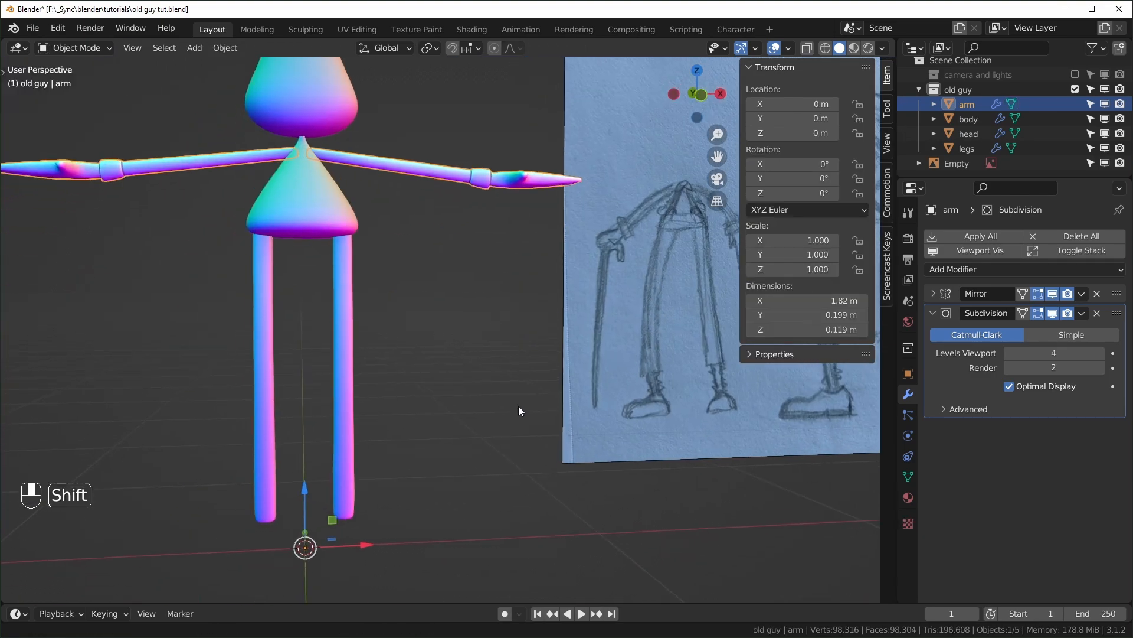
pyautogui.scroll(5, 403, 435)
pyautogui.click(380, 439)
pyautogui.press('n')
pyautogui.moveTo(449, 455)
pyautogui.mouseDown(button='middle')
pyautogui.moveTo(469, 458)
pyautogui.moveTo(399, 448)
pyautogui.mouseUp(button='middle')
pyautogui.press('Tab')
pyautogui.press('Tab')
pyautogui.press('Tab')
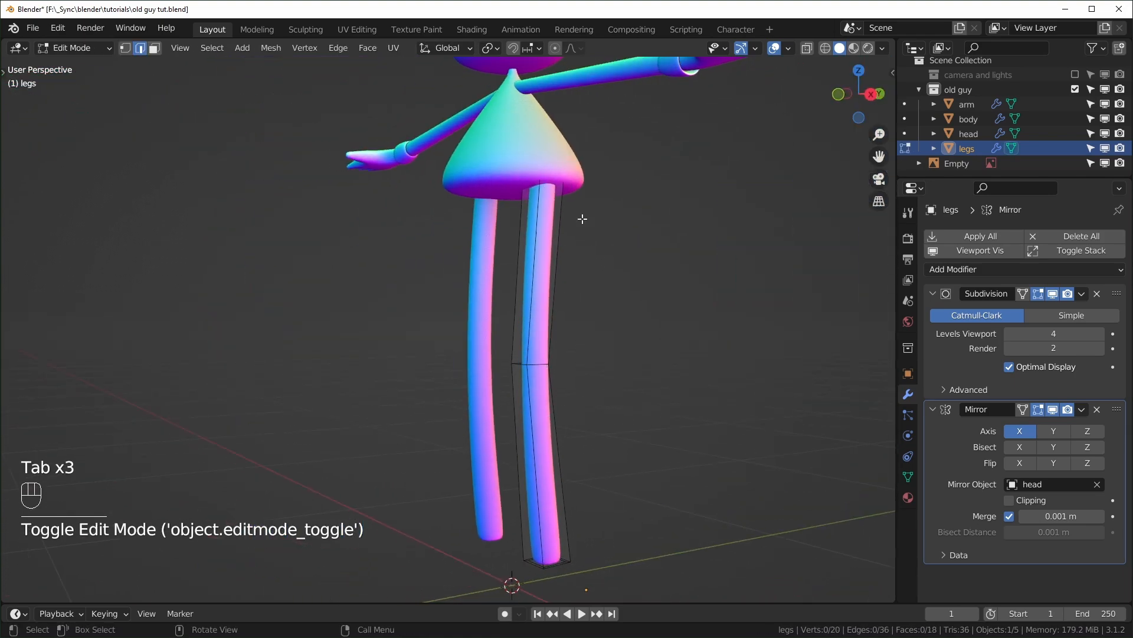
# - Return the legs to Object Mode, turn off Optimal Display in their Subdivision modifier and show the scene in wireframe
pyautogui.moveTo(523, 394)
pyautogui.mouseDown(button='middle')
pyautogui.moveTo(578, 396)
pyautogui.moveTo(520, 400)
pyautogui.moveTo(497, 428)
pyautogui.moveTo(555, 425)
pyautogui.moveTo(534, 435)
pyautogui.mouseUp(button='middle')
pyautogui.press('Tab')
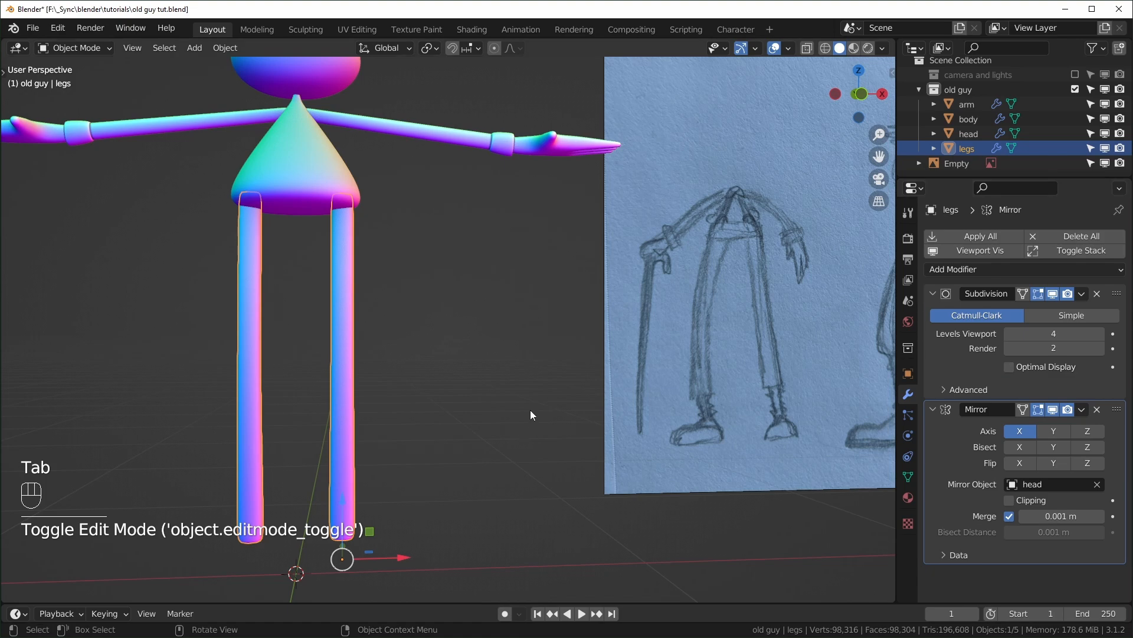
pyautogui.hotkey('shift', 'z')
pyautogui.moveTo(530, 414)
pyautogui.keyDown('shift'); pyautogui.mouseDown(button='middle')
pyautogui.moveTo(480, 410)
pyautogui.moveTo(624, 353)
pyautogui.moveTo(918, 337)
pyautogui.mouseUp(button='middle'); pyautogui.keyUp('shift')
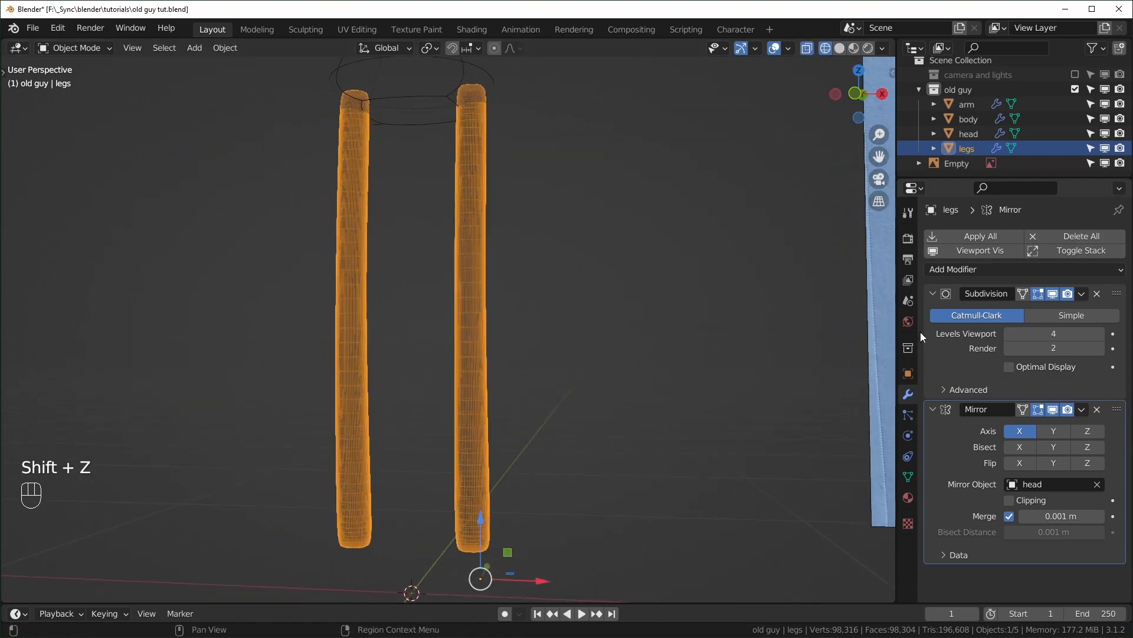
# - Set the legs' Subdivision viewport level to 2 and apply that modifier
pyautogui.click(1009, 333)
pyautogui.click(1008, 333)
pyautogui.click(1009, 333)
pyautogui.click(1100, 333)
pyautogui.moveTo(649, 425); pyautogui.dragTo(587, 441, button='middle')
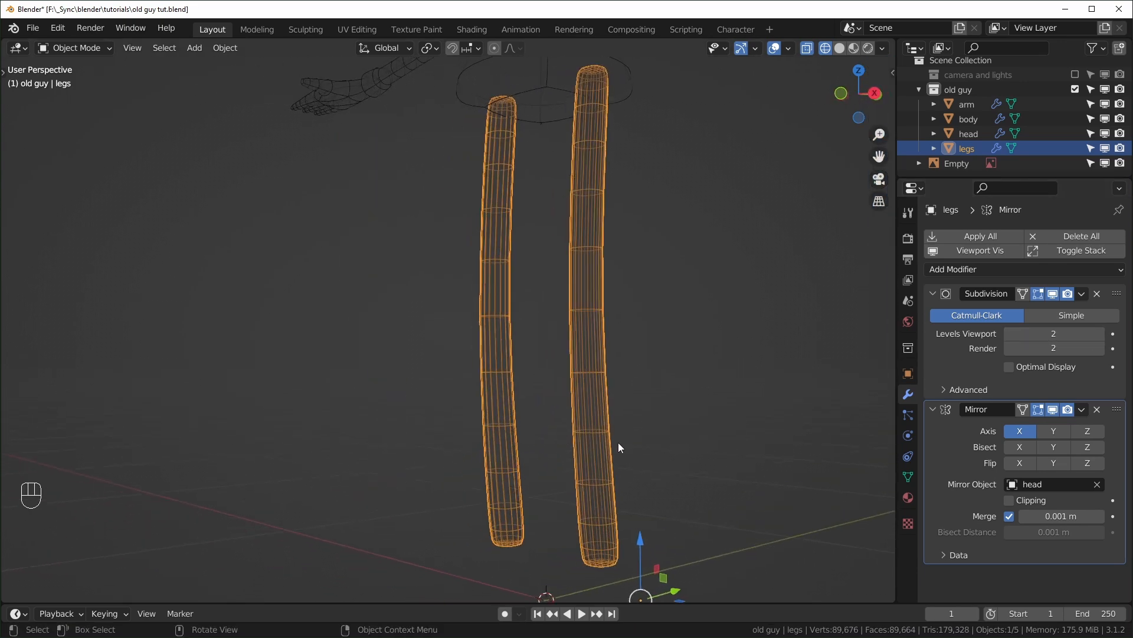
pyautogui.moveTo(678, 452)
pyautogui.mouseDown(button='middle')
pyautogui.moveTo(614, 445)
pyautogui.moveTo(690, 466)
pyautogui.mouseUp(button='middle')
pyautogui.click(1082, 293)
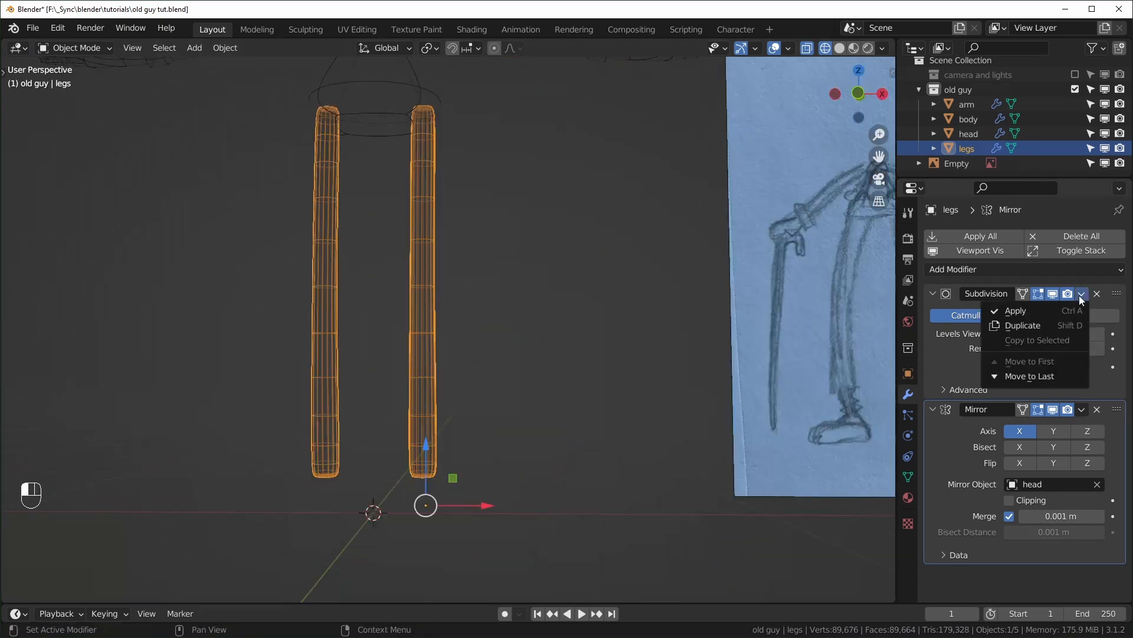
pyautogui.click(1048, 307)
pyautogui.scroll(2, 553, 392)
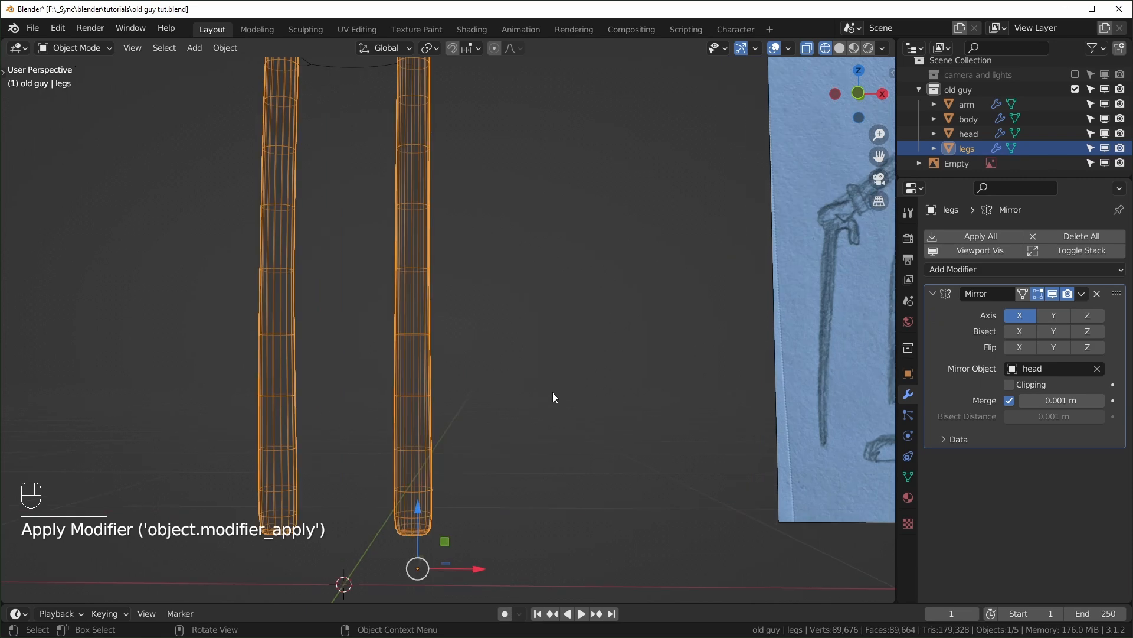
# - Add a new Subdivision modifier at level 2 after the legs' Mirror modifier and leave wireframe display
pyautogui.hotkey('ctrl', '2')
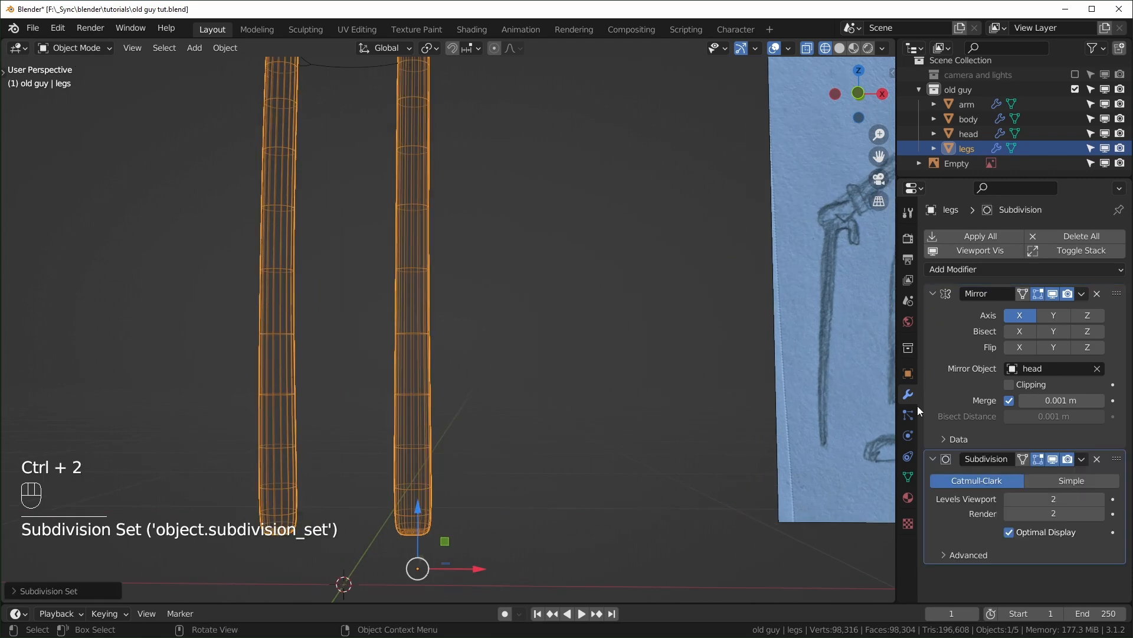
pyautogui.scroll(1, 434, 469)
pyautogui.scroll(-4, 518, 416)
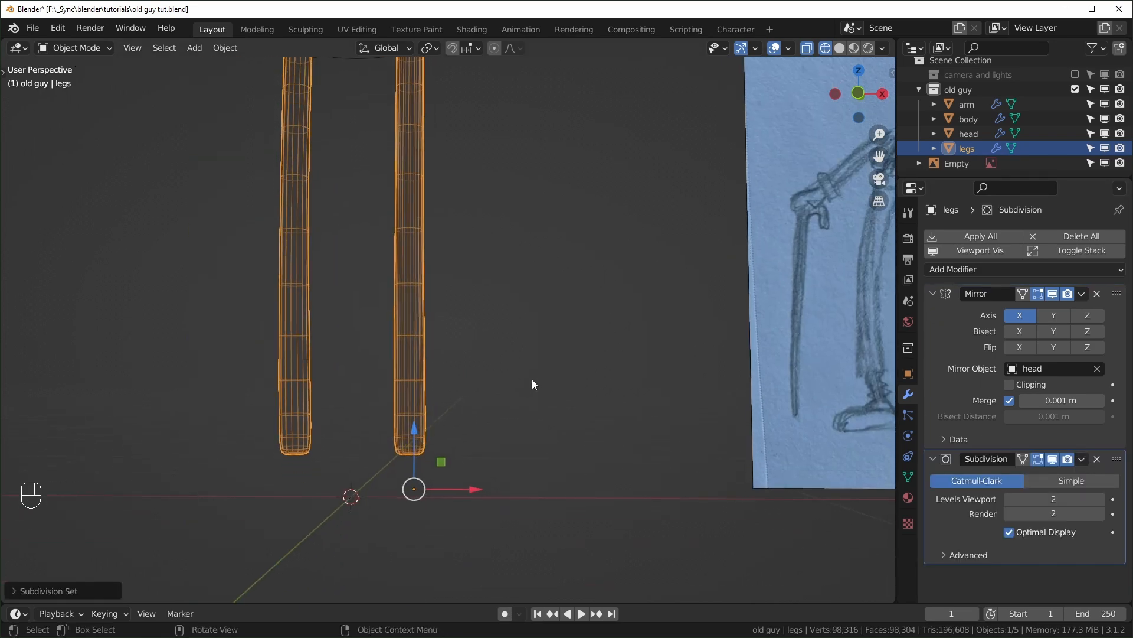
pyautogui.hotkey('shift', 'z')
# - In Edit Mode, slide an edge loop on the lower leg up to the height of the trouser hem
pyautogui.press('Tab')
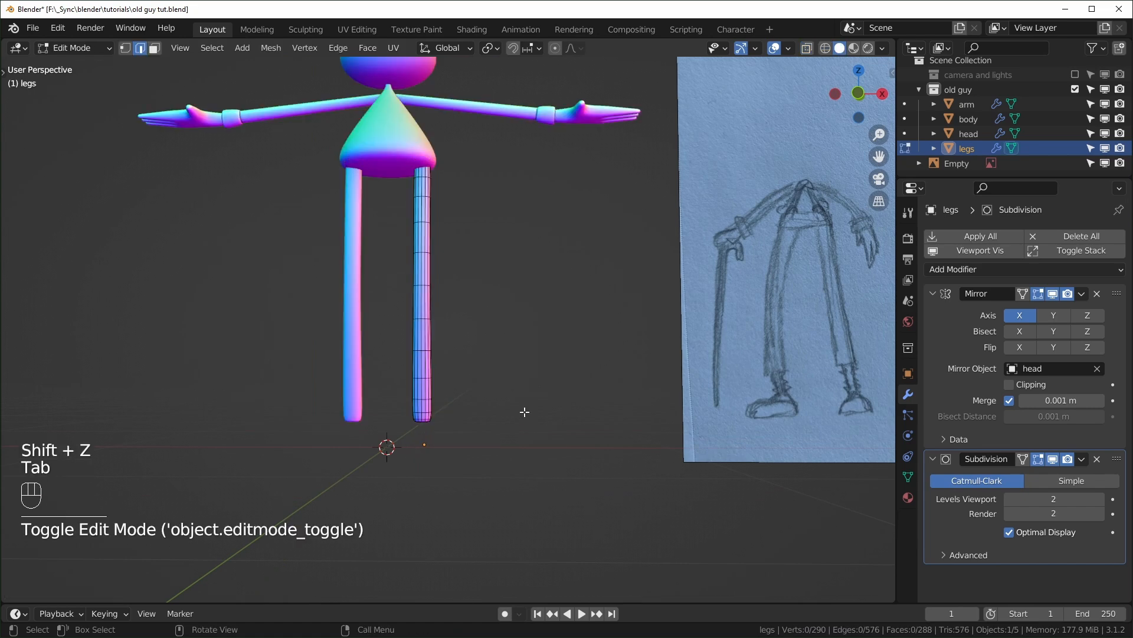
pyautogui.scroll(2, 524, 411)
pyautogui.press('KP_1')
pyautogui.scroll(-4, 516, 424)
pyautogui.keyDown('shift'); pyautogui.moveTo(698, 442); pyautogui.dragTo(592, 422, button='middle'); pyautogui.keyUp('shift')
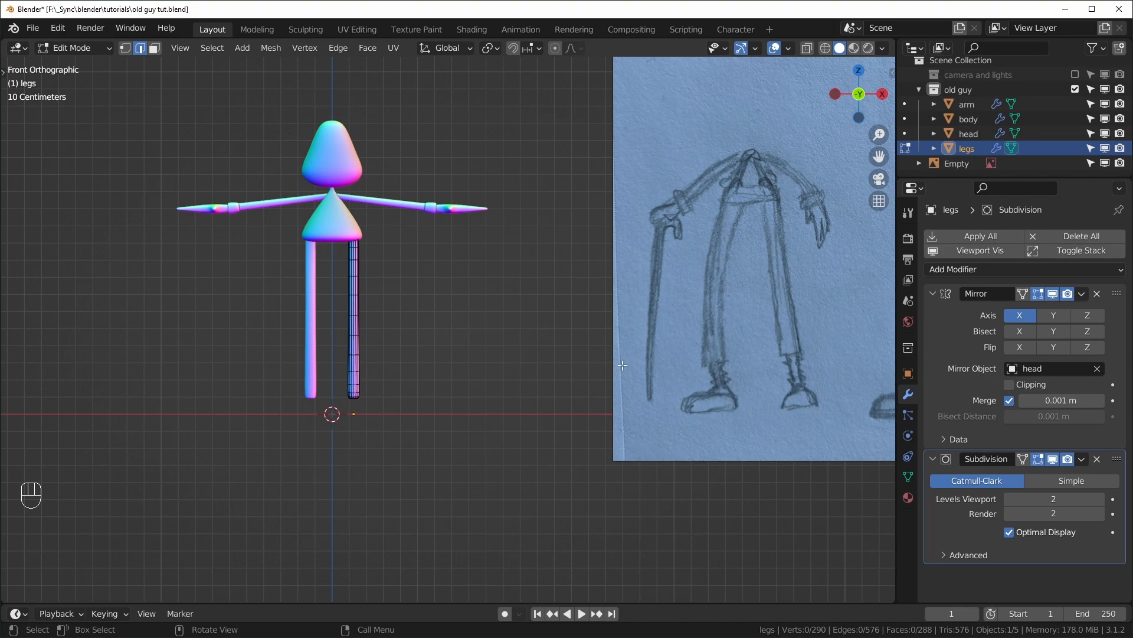
pyautogui.press('KP_Decimal')
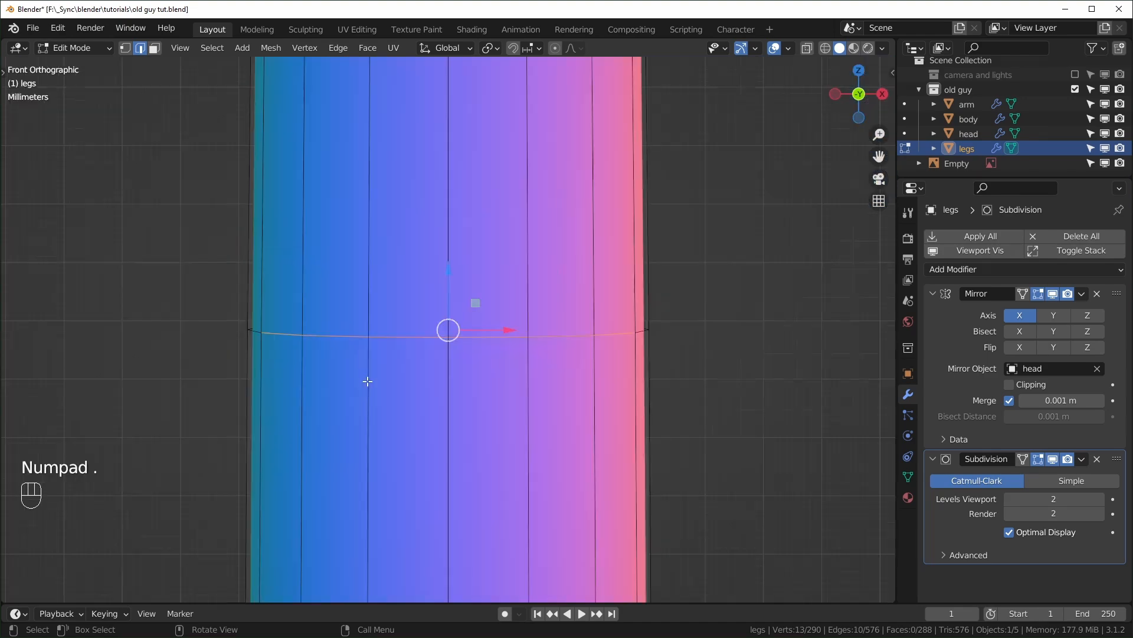
pyautogui.keyDown('alt'); pyautogui.click(451, 344); pyautogui.keyUp('alt')
pyautogui.press('KP_3')
pyautogui.press('g')
pyautogui.press('g')
pyautogui.click(551, 361)
pyautogui.press('KP_1')
pyautogui.scroll(-5, 569, 344)
pyautogui.press('KP_3')
pyautogui.press('KP_1')
pyautogui.scroll(8, 534, 379)
pyautogui.keyDown('shift'); pyautogui.moveTo(533, 379); pyautogui.dragTo(508, 384, button='middle'); pyautogui.keyUp('shift')
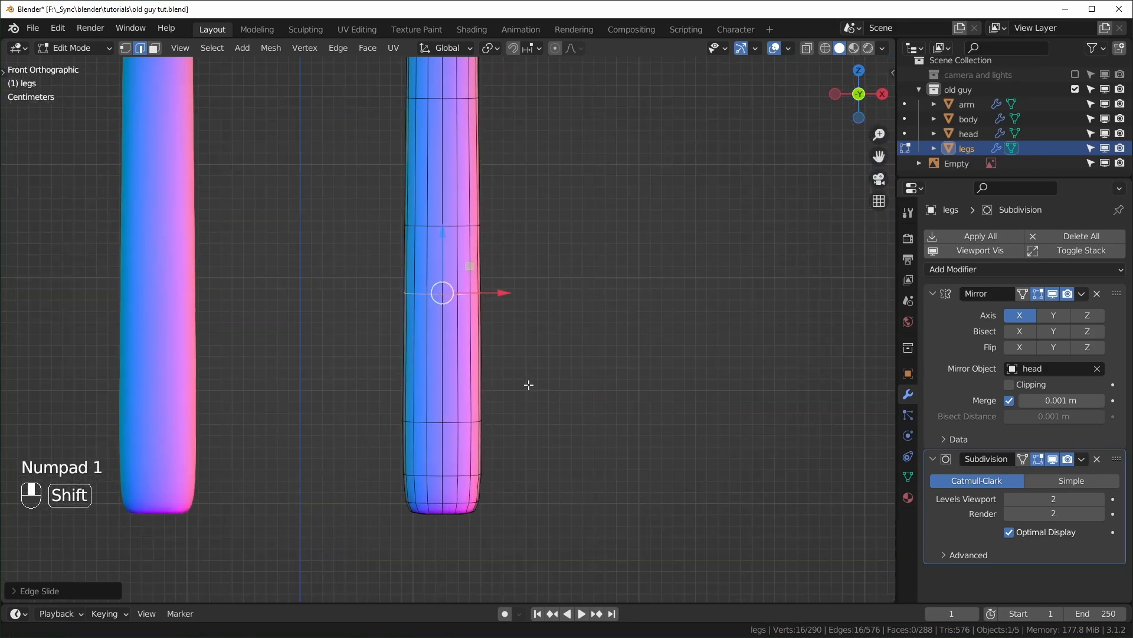
# - Add a loop cut just below the hem loop and scale the hem loop outward into a flared cuff
pyautogui.hotkey('ctrl', 'r')
pyautogui.click(484, 349)
pyautogui.click(496, 303)
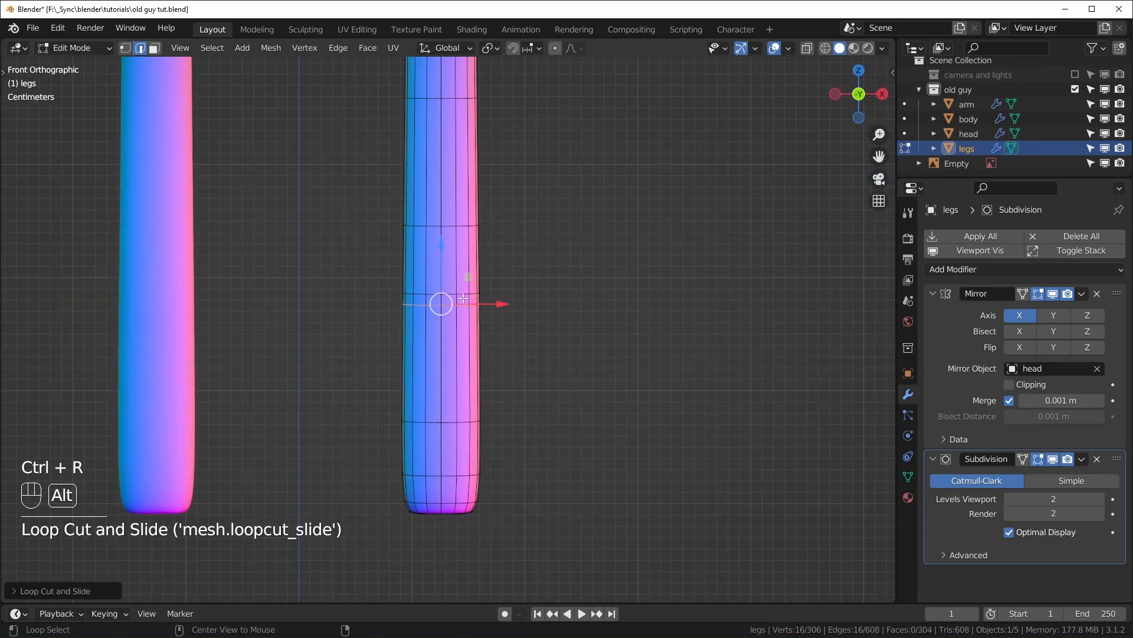
pyautogui.keyDown('alt'); pyautogui.click(507, 301); pyautogui.keyUp('alt')
pyautogui.press('s')
pyautogui.click(648, 298)
# - Move the loop below the hem up inside the trouser leg in side view and set its Mean Crease to 1.00
pyautogui.keyDown('alt'); pyautogui.click(419, 295); pyautogui.keyUp('alt')
pyautogui.press('KP_1')
pyautogui.hotkey('alt', 'z')
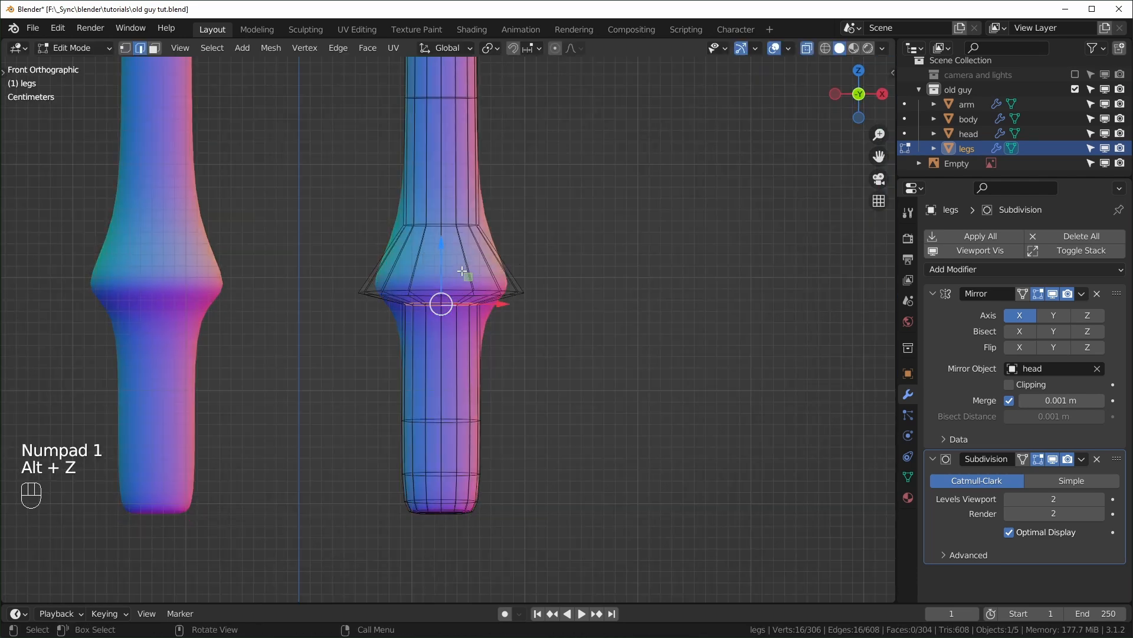
pyautogui.press('KP_3')
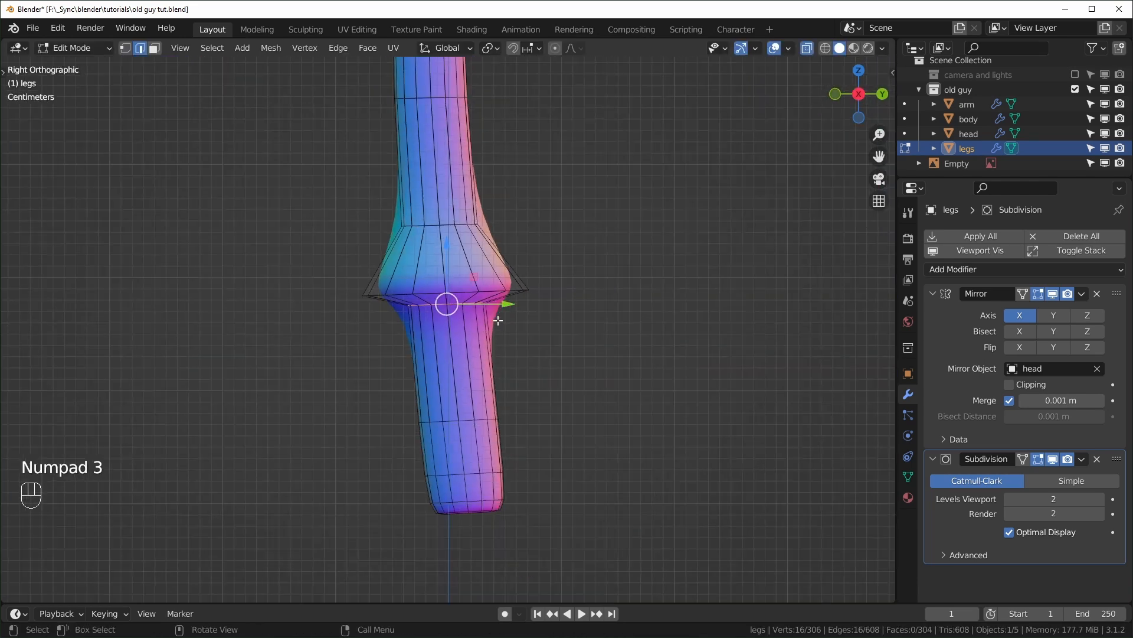
pyautogui.press('g')
pyautogui.click(492, 266)
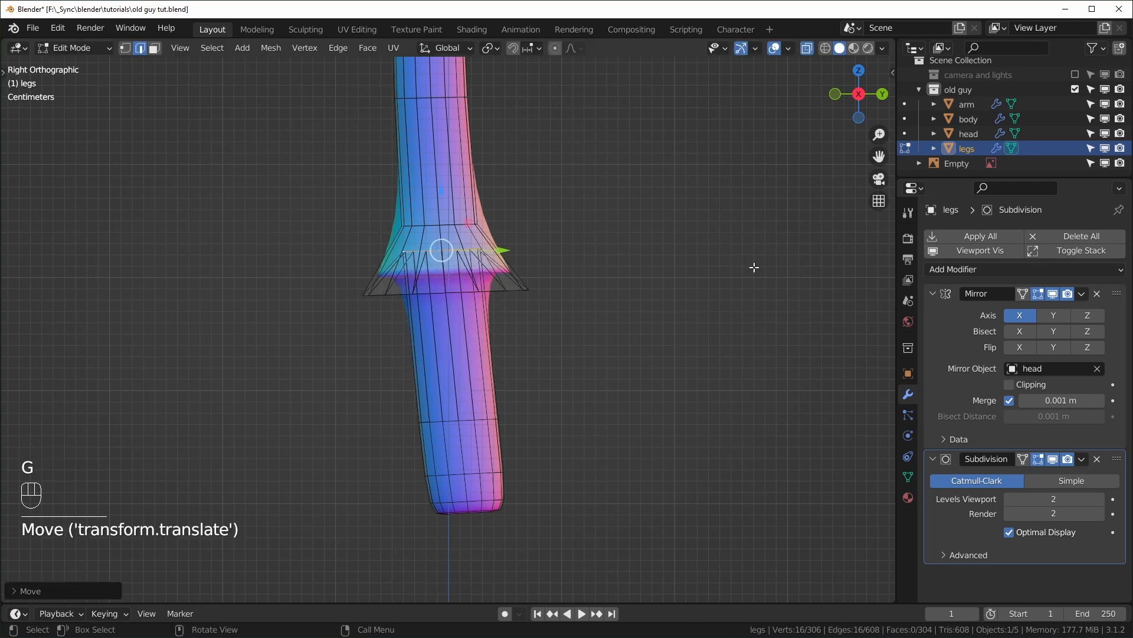
pyautogui.press('n')
pyautogui.click(806, 245)
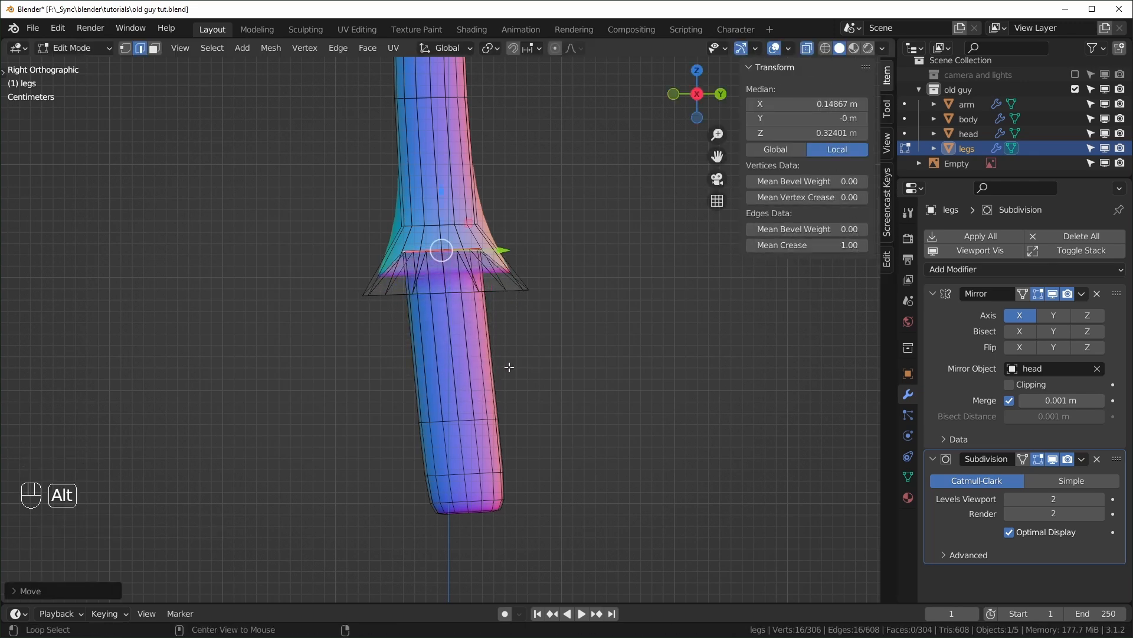
# - Slide the edge loop above the trouser hem up along the leg to lengthen the flare
pyautogui.keyDown('alt'); pyautogui.moveTo(506, 367); pyautogui.dragTo(440, 147, button='middle'); pyautogui.keyUp('alt')
pyautogui.keyDown('alt'); pyautogui.click(443, 291); pyautogui.keyUp('alt')
pyautogui.click(499, 301)
# - Scale the hem loop down slightly and enlarge the loop above it to about 1.16
pyautogui.keyDown('alt'); pyautogui.click(440, 289); pyautogui.keyUp('alt')
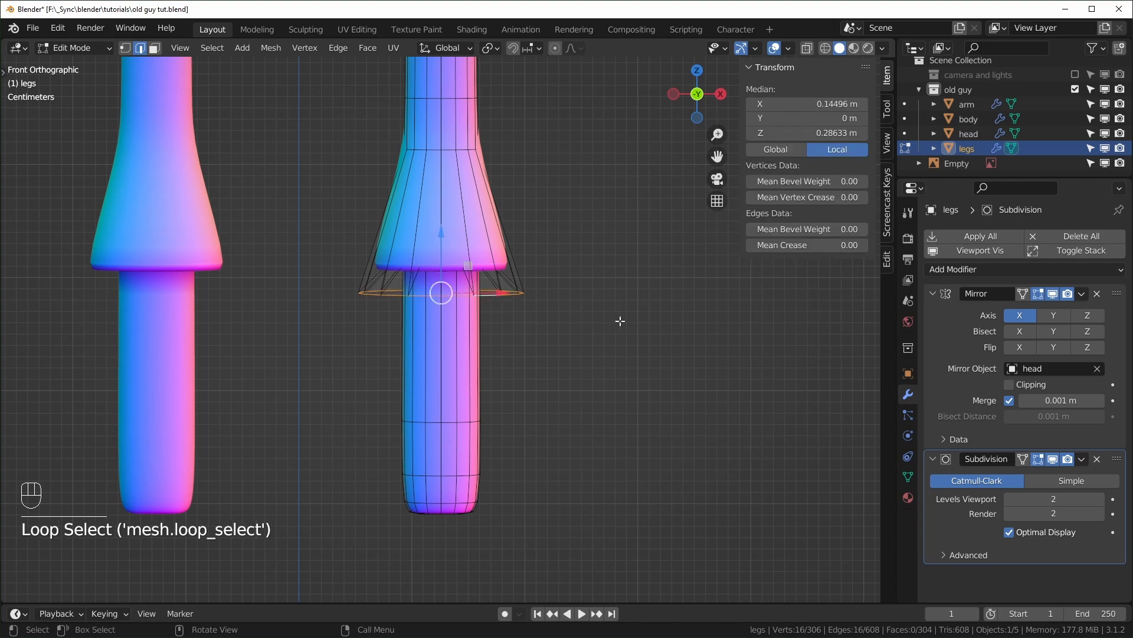
pyautogui.press('s')
pyautogui.click(620, 319)
pyautogui.keyDown('alt'); pyautogui.click(441, 150); pyautogui.keyUp('alt')
pyautogui.press('s')
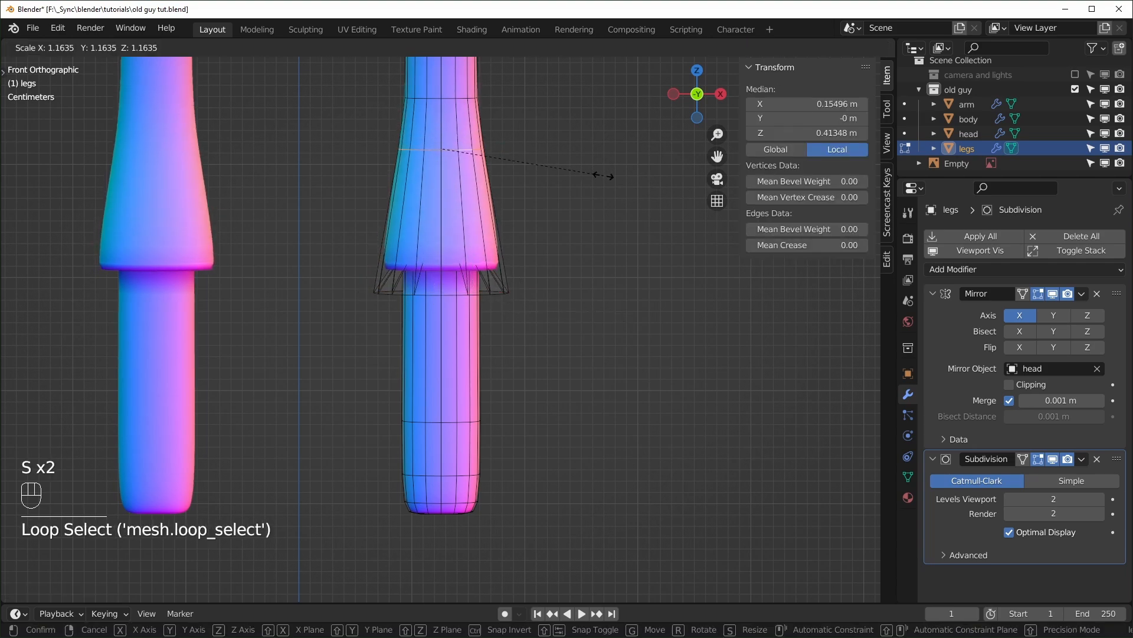
pyautogui.click(603, 177)
# - Compare the trouser hem and ankle with the legs in the reference sketch
pyautogui.scroll(-5, 602, 177)
pyautogui.keyDown('shift'); pyautogui.moveTo(713, 403); pyautogui.dragTo(328, 308, button='middle'); pyautogui.keyUp('shift')
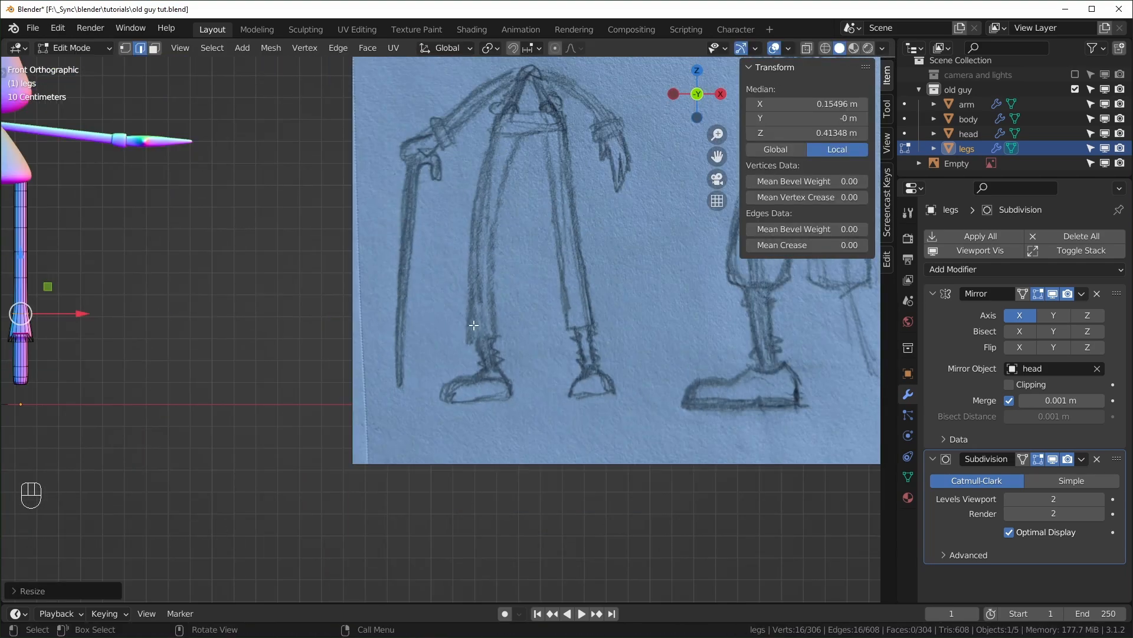
pyautogui.keyDown('shift'); pyautogui.moveTo(43, 387); pyautogui.dragTo(405, 291, button='middle'); pyautogui.keyUp('shift')
pyautogui.scroll(4, 405, 291)
pyautogui.keyDown('shift'); pyautogui.moveTo(479, 220); pyautogui.dragTo(544, 329, button='middle'); pyautogui.keyUp('shift')
pyautogui.scroll(-6, 546, 325)
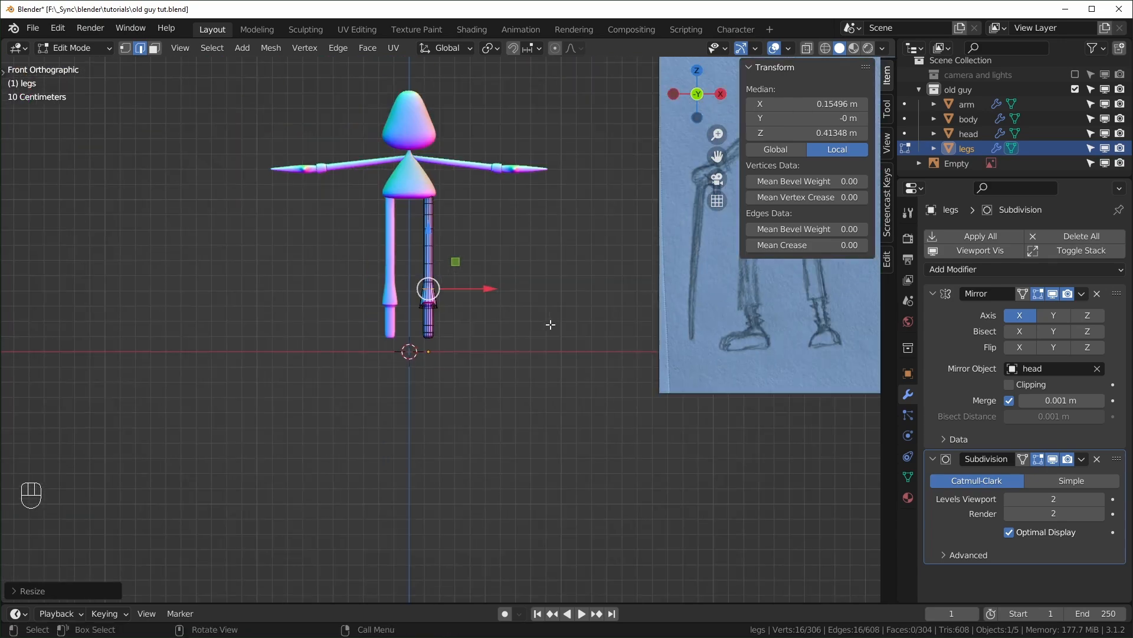
pyautogui.keyDown('shift'); pyautogui.moveTo(624, 325); pyautogui.dragTo(438, 335, button='middle'); pyautogui.keyUp('shift')
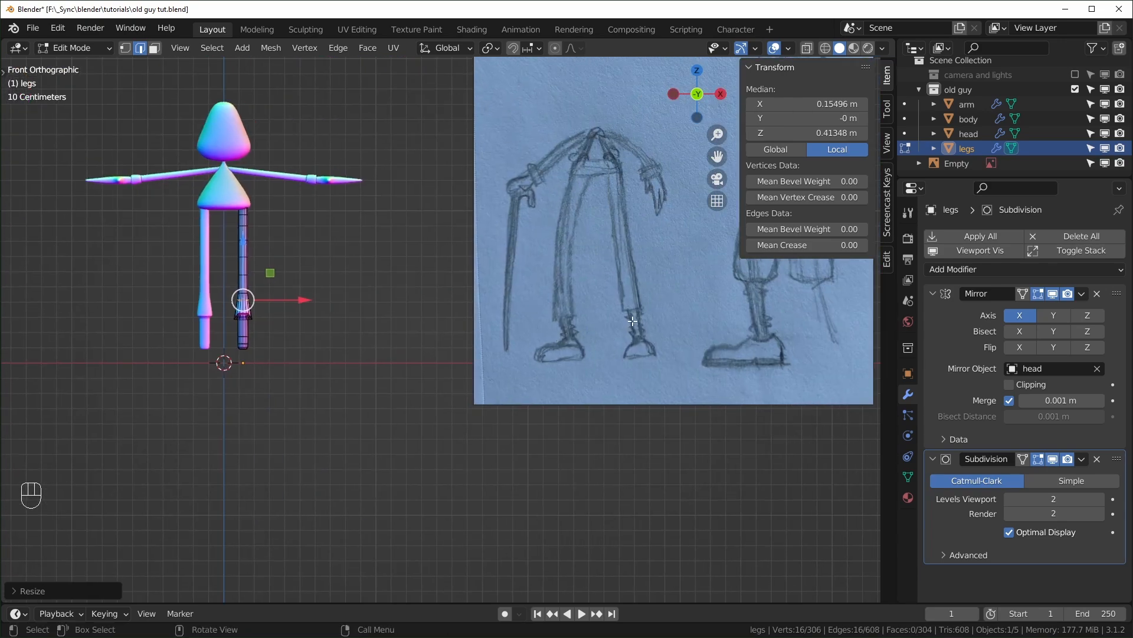
pyautogui.scroll(5, 331, 383)
pyautogui.keyDown('shift'); pyautogui.moveTo(167, 372); pyautogui.dragTo(649, 363, button='middle'); pyautogui.keyUp('shift')
pyautogui.scroll(4, 638, 384)
# - Scale down the inner loop inside the trouser hem and the loop midway along the ankle to thin the lower leg
pyautogui.moveTo(597, 479); pyautogui.dragTo(506, 456, button='middle')
pyautogui.keyDown('alt'); pyautogui.click(425, 218); pyautogui.keyUp('alt')
pyautogui.hotkey('alt', 'z')
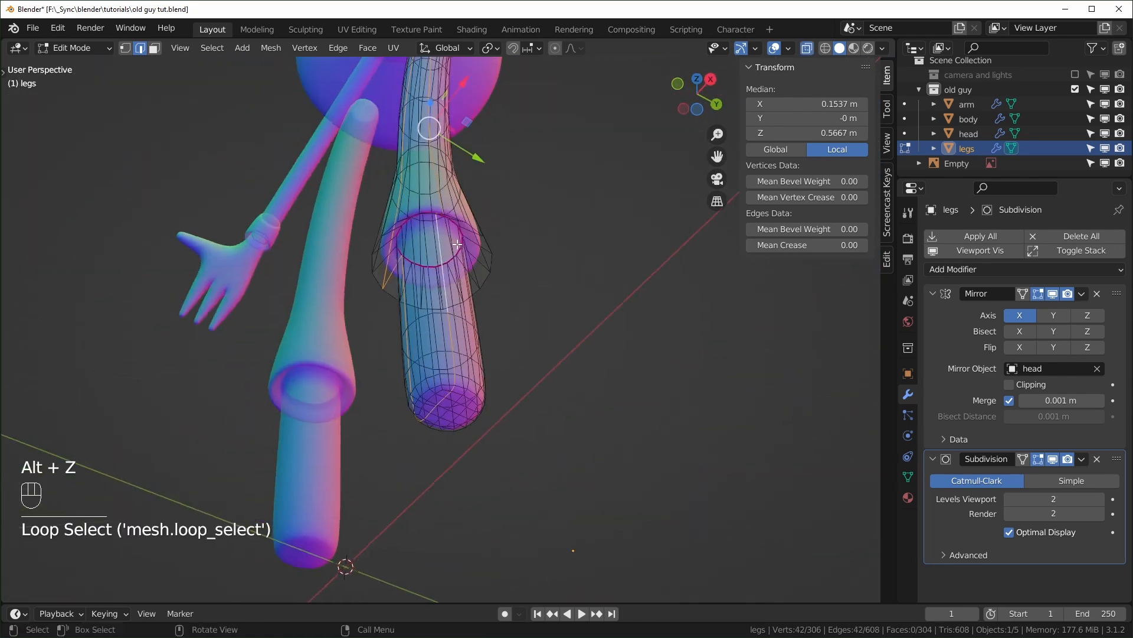
pyautogui.keyDown('alt'); pyautogui.click(434, 251); pyautogui.keyUp('alt')
pyautogui.press('KP_1')
pyautogui.scroll(1, 479, 310)
pyautogui.press('s')
pyautogui.click(524, 287)
pyautogui.keyDown('alt'); pyautogui.click(430, 379); pyautogui.keyUp('alt')
pyautogui.press('s')
pyautogui.click(506, 353)
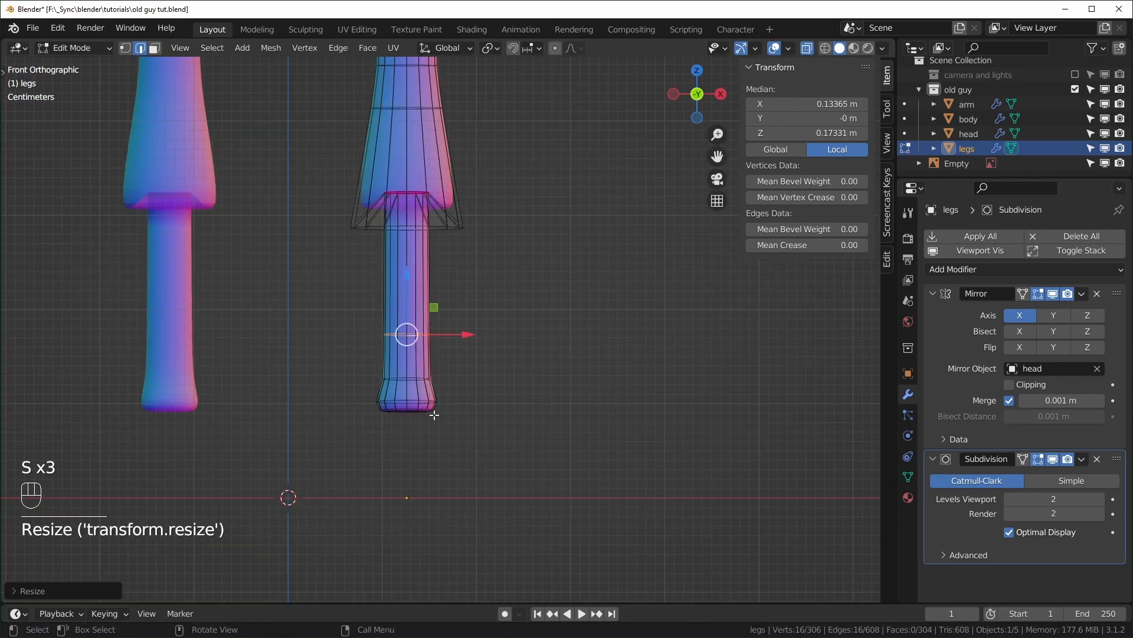
# - Scale down the ankle's lower end to match its thinner shaft and dissolve the extra edge loop near the tip
pyautogui.press('s')
pyautogui.moveTo(493, 421); pyautogui.dragTo(445, 370, button='middle')
pyautogui.press('KP_1')
pyautogui.moveTo(321, 416); pyautogui.dragTo(486, 380)
pyautogui.press('s')
pyautogui.click(585, 386)
pyautogui.keyDown('alt'); pyautogui.click(437, 367); pyautogui.keyUp('alt')
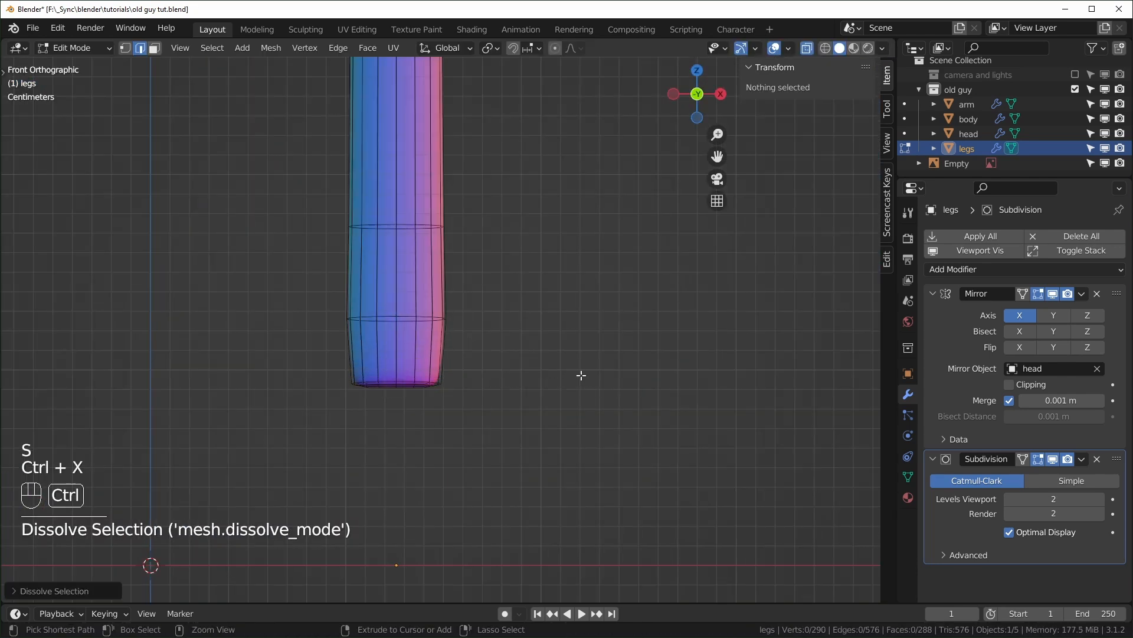
pyautogui.hotkey('ctrl', 'x')
# - Slide the lowest ankle loop closer to the tip and adjust its scale
pyautogui.keyDown('alt'); pyautogui.click(437, 319); pyautogui.keyUp('alt')
pyautogui.moveTo(484, 353); pyautogui.dragTo(460, 350, button='middle')
pyautogui.press('g')
pyautogui.press('g')
pyautogui.press('s')
pyautogui.click(477, 358)
pyautogui.press('KP_1')
pyautogui.moveTo(407, 322); pyautogui.dragTo(499, 279, button='middle')
pyautogui.press('KP_1')
pyautogui.hotkey('alt', 'z')
pyautogui.click(479, 244)
pyautogui.scroll(-3, 479, 244)
# - Rescale the trouser hem loop and slide the loop above it to refine the flare
pyautogui.keyDown('alt'); pyautogui.click(464, 269); pyautogui.keyUp('alt')
pyautogui.press('s')
pyautogui.keyDown('alt'); pyautogui.click(460, 204); pyautogui.keyUp('alt')
pyautogui.press('g')
pyautogui.press('g')
pyautogui.keyDown('alt'); pyautogui.click(464, 269); pyautogui.keyUp('alt')
pyautogui.press('s')
pyautogui.scroll(4, 499, 278)
pyautogui.press('g')
pyautogui.press('g')
pyautogui.click(432, 211)
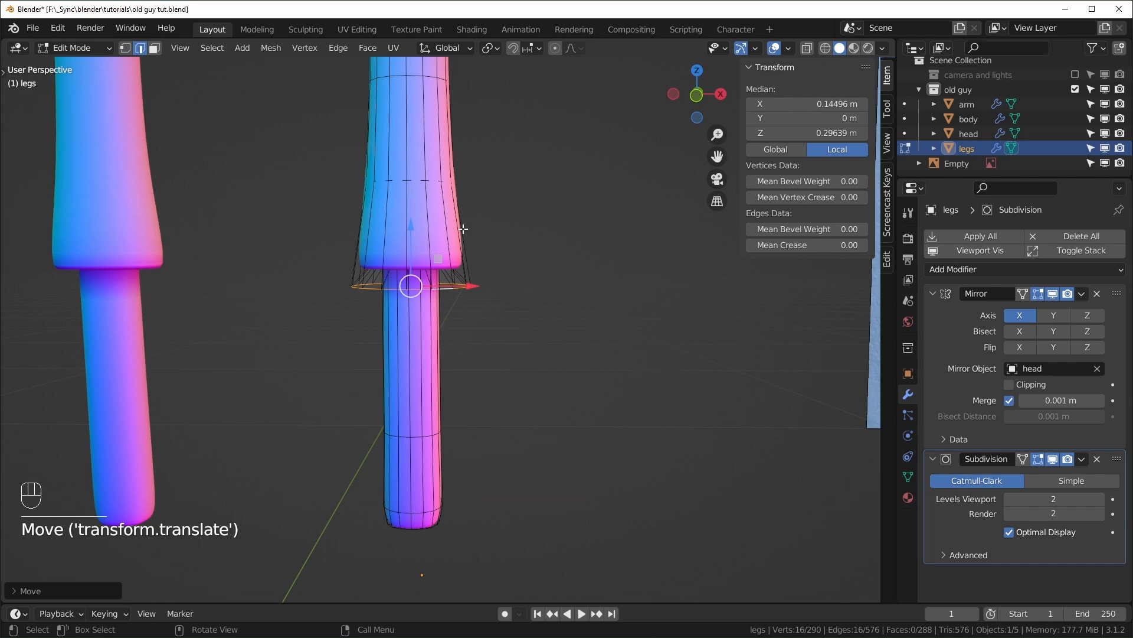
# - Add a supporting loop cut just above the trouser hem and increase the Mean Crease of the hem loop
pyautogui.hotkey('ctrl', 'r')
pyautogui.click(467, 257)
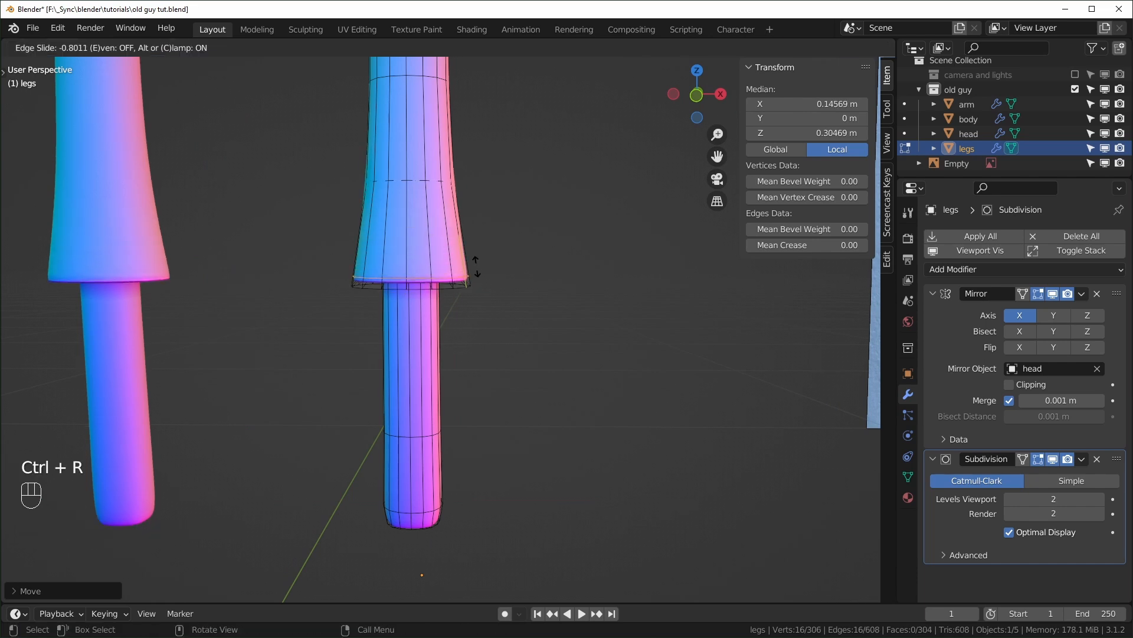
pyautogui.click(476, 267)
pyautogui.keyDown('alt'); pyautogui.click(445, 285); pyautogui.keyUp('alt')
pyautogui.moveTo(806, 245); pyautogui.dragTo(856, 245)
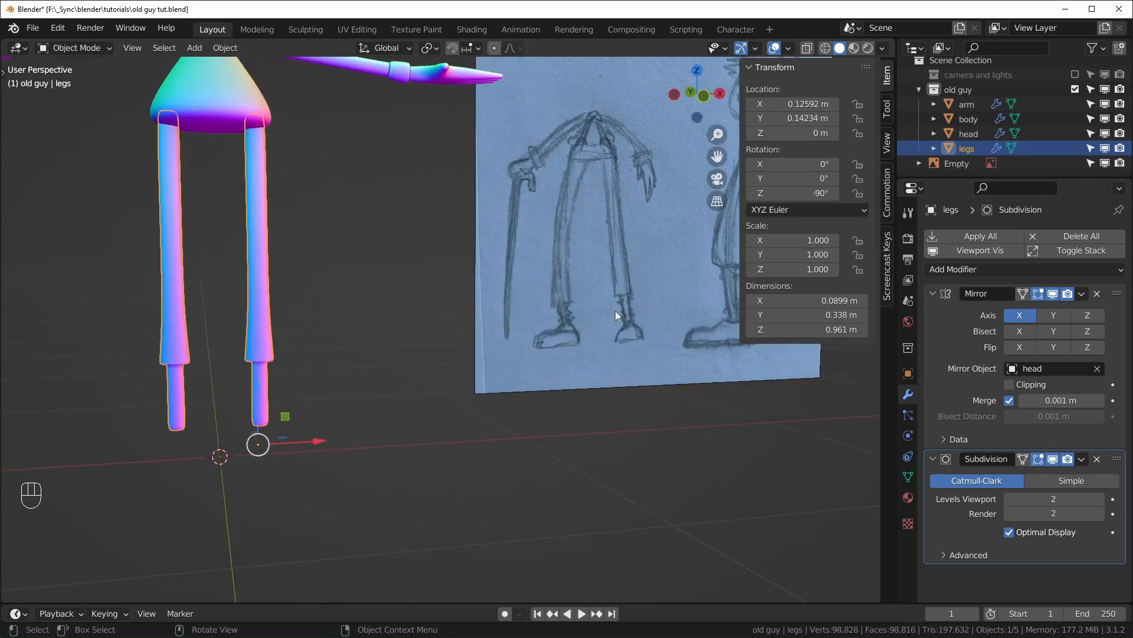
# - Hide the transform sidebar and dissolve the edge loop midway along the ankle in Edit Mode
pyautogui.press('n')
pyautogui.scroll(3, 358, 412)
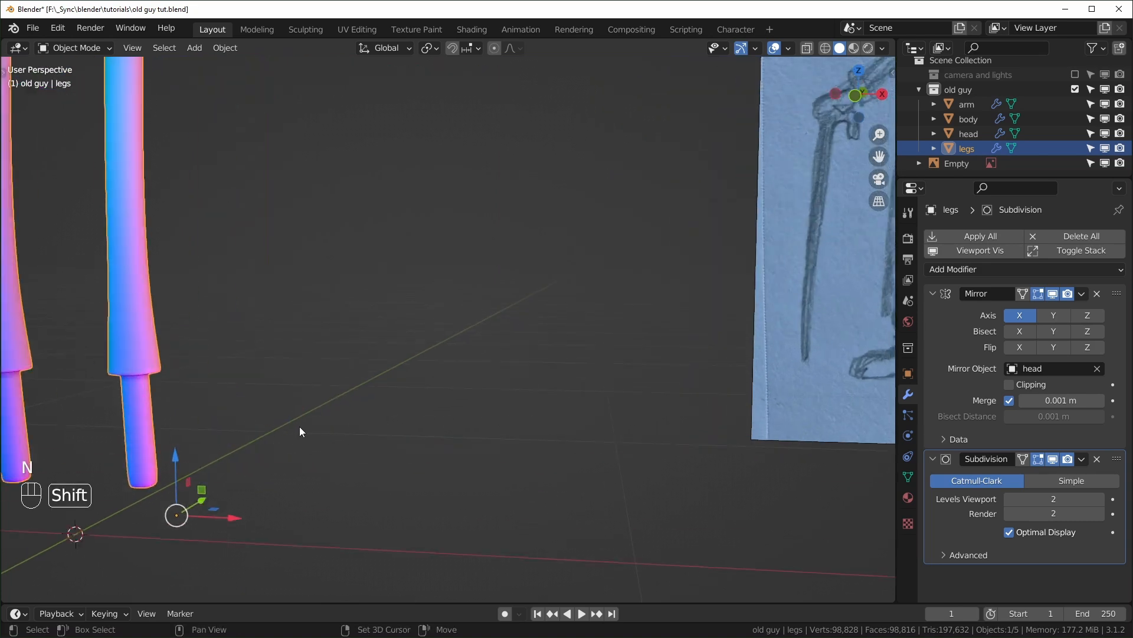
pyautogui.keyDown('shift'); pyautogui.moveTo(296, 427); pyautogui.dragTo(518, 328, button='middle'); pyautogui.keyUp('shift')
pyautogui.press('Tab')
pyautogui.scroll(5, 413, 319)
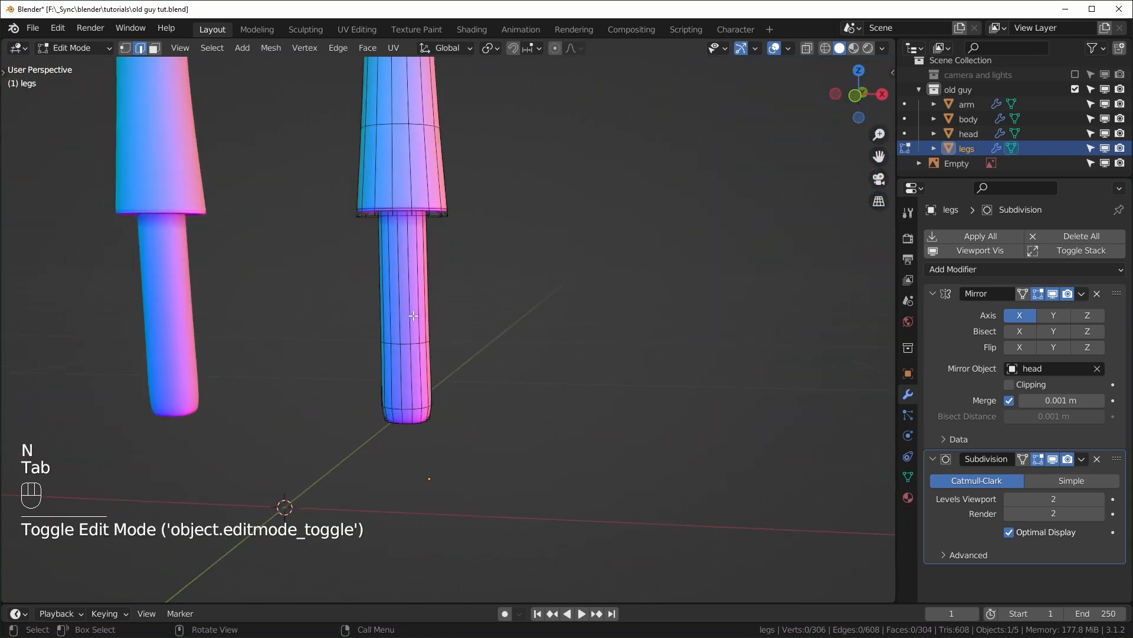
pyautogui.keyDown('alt'); pyautogui.click(494, 393); pyautogui.keyUp('alt')
pyautogui.hotkey('ctrl', 'x')
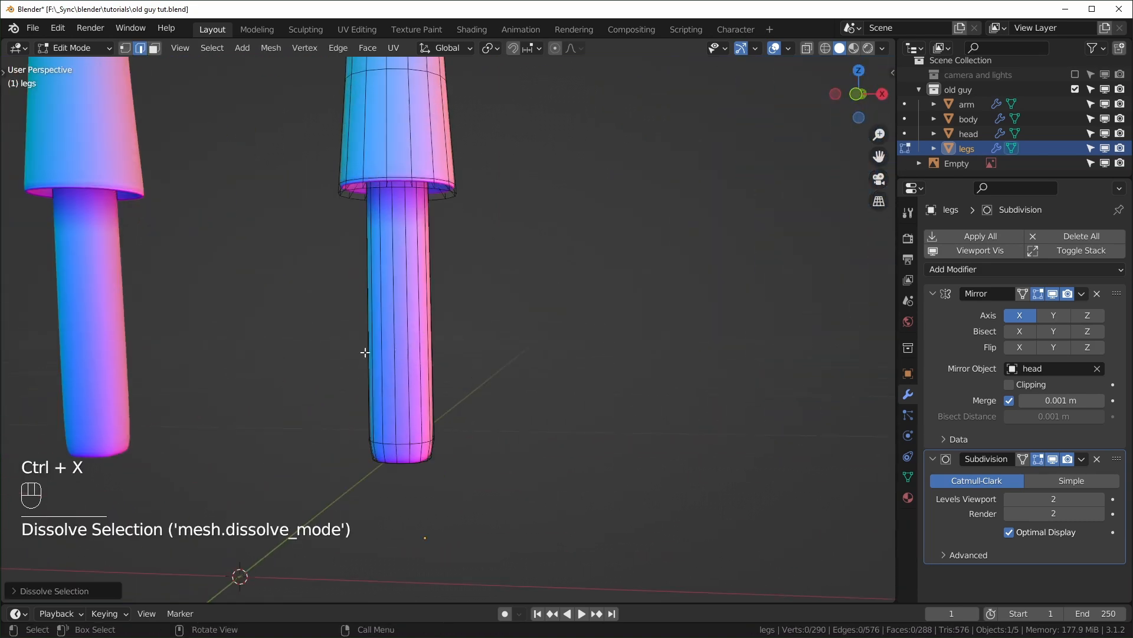
# - Add one loop cut near the top of the ankle, just below the trouser hem
pyautogui.moveTo(506, 352); pyautogui.dragTo(649, 355, button='middle')
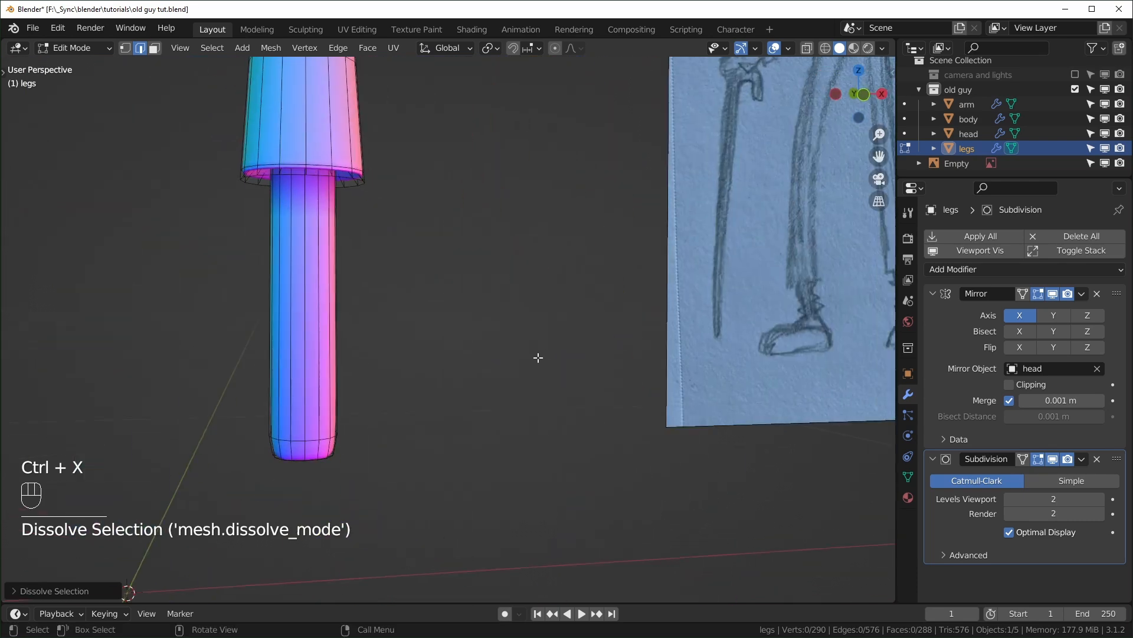
pyautogui.moveTo(614, 356); pyautogui.dragTo(561, 356, button='middle')
pyautogui.scroll(-1, 559, 355)
pyautogui.hotkey('ctrl', 'r')
pyautogui.click(553, 351)
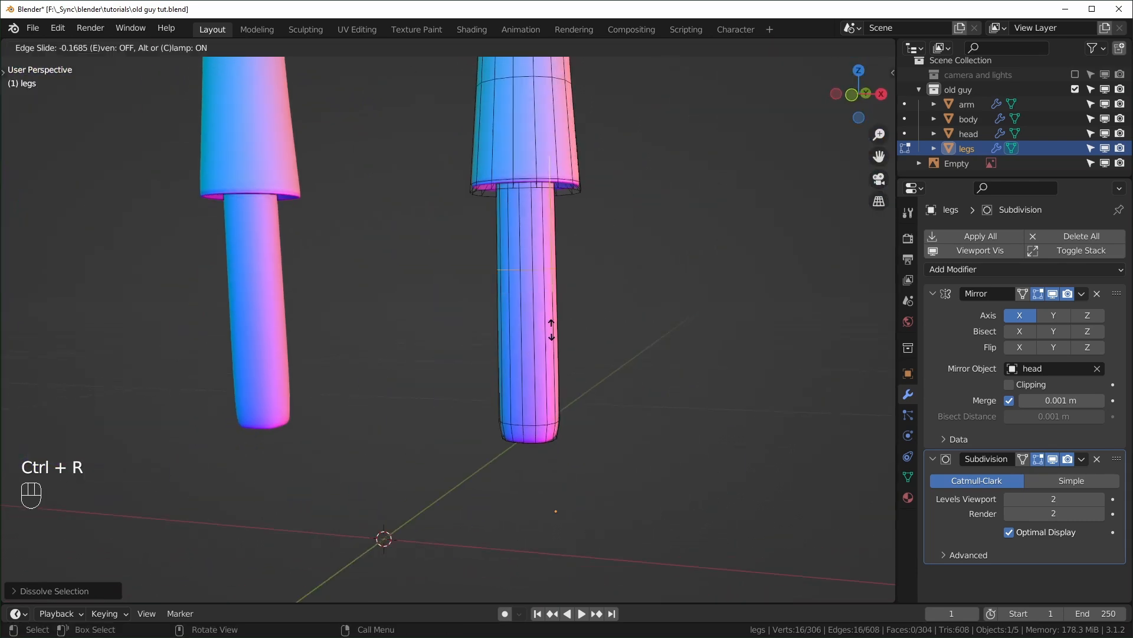
pyautogui.click(565, 254)
# - Add 12 evenly spaced loop cuts along the ankle
pyautogui.hotkey('ctrl', 'r')
pyautogui.scroll(2, 540, 338)
pyautogui.scroll(6, 539, 338)
pyautogui.click(540, 339)
pyautogui.rightClick(540, 340)
pyautogui.scroll(1, 626, 363)
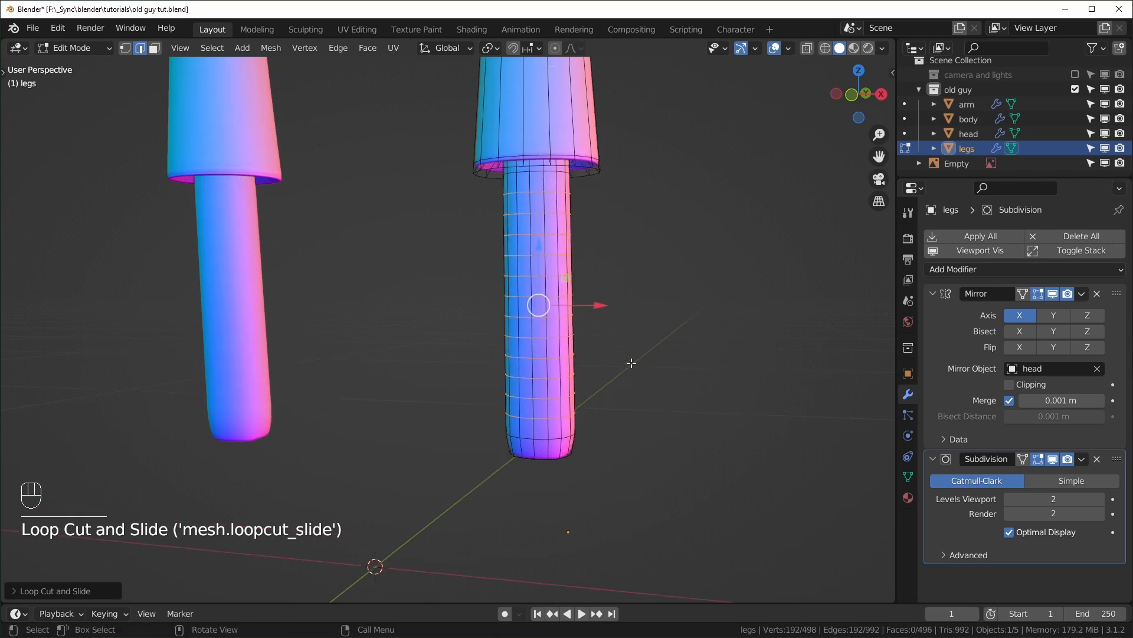
pyautogui.moveTo(635, 368); pyautogui.dragTo(664, 378, button='middle')
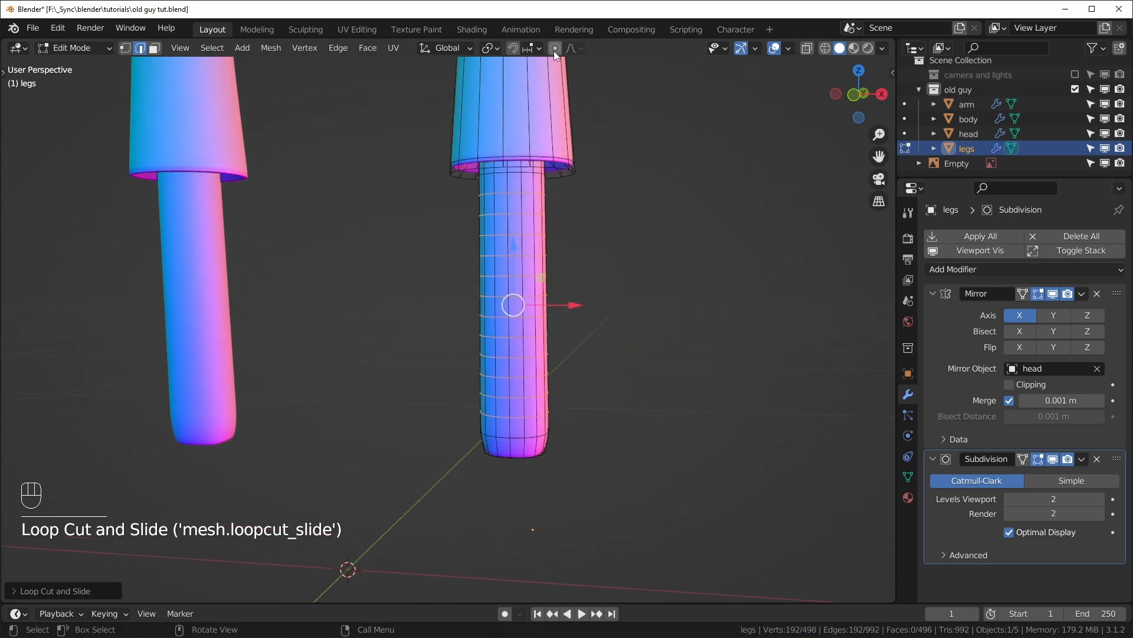
# - Turn on proportional editing with Smooth falloff and switch to vertex selection
pyautogui.click(628, 294)
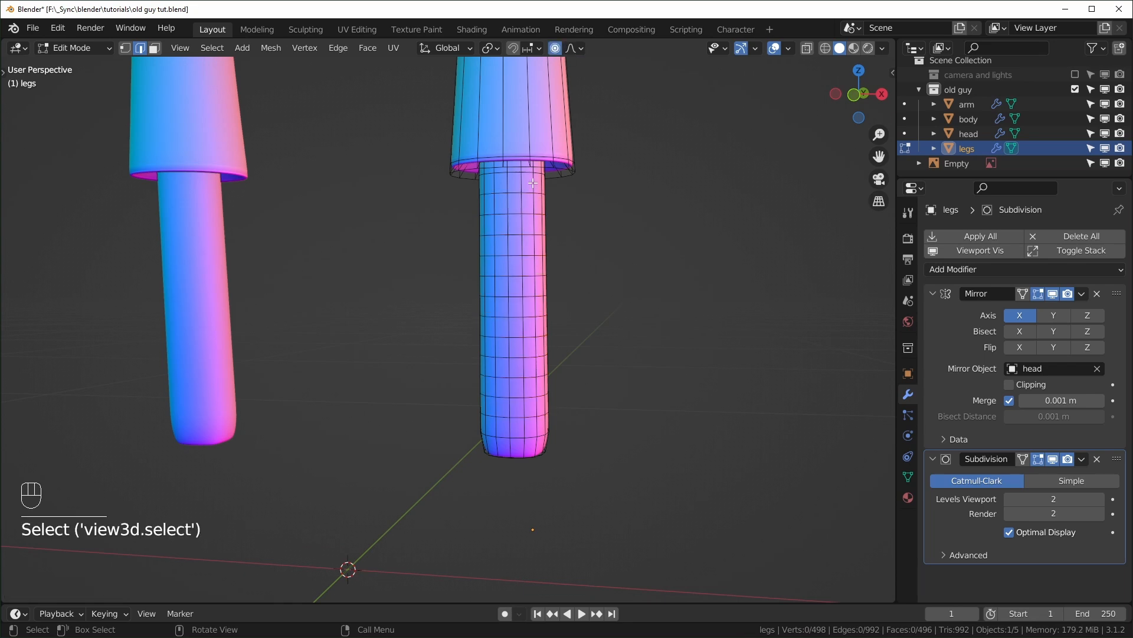
pyautogui.click(582, 48)
pyautogui.press('1')
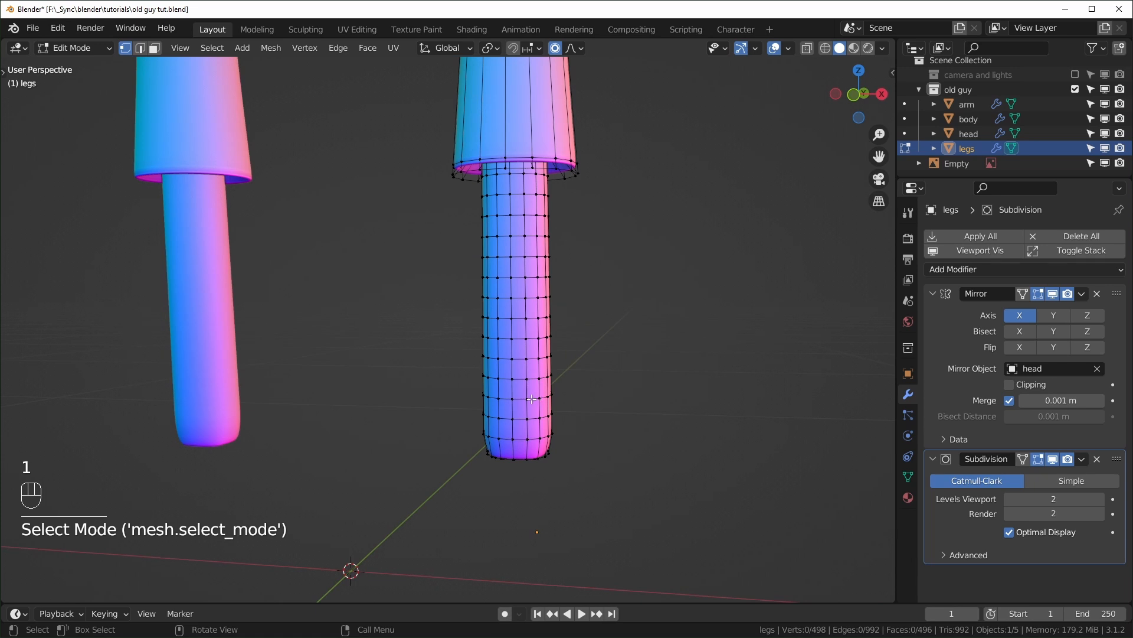
pyautogui.keyDown('alt'); pyautogui.click(536, 399); pyautogui.keyUp('alt')
pyautogui.press('s')
pyautogui.scroll(5, 625, 408)
pyautogui.scroll(-5, 630, 408)
pyautogui.scroll(7, 631, 408)
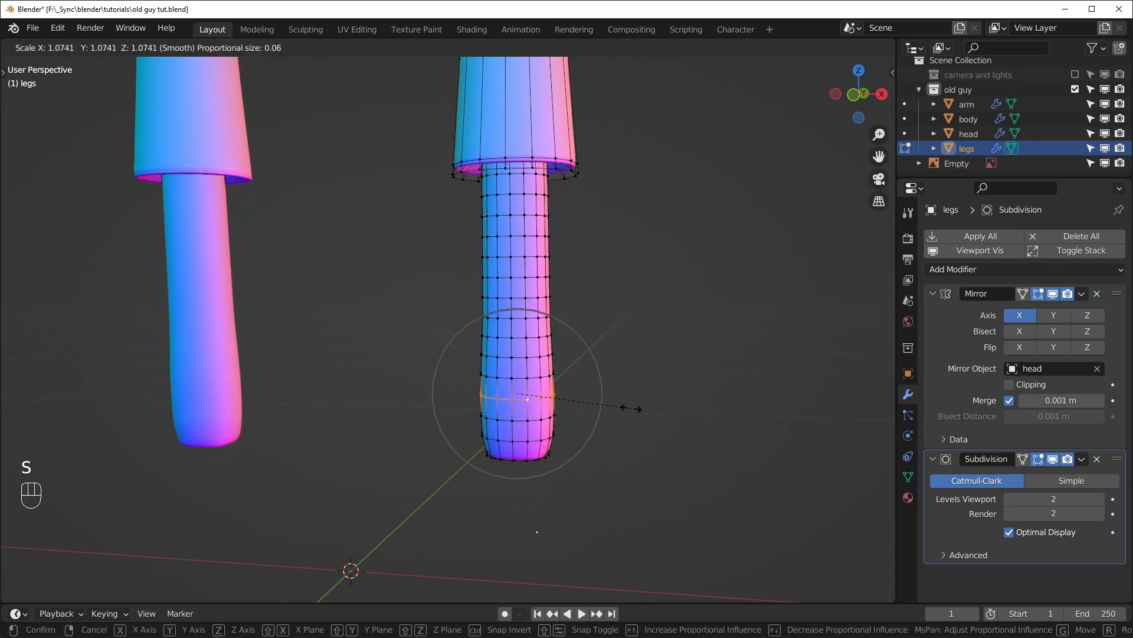
pyautogui.rightClick(630, 410)
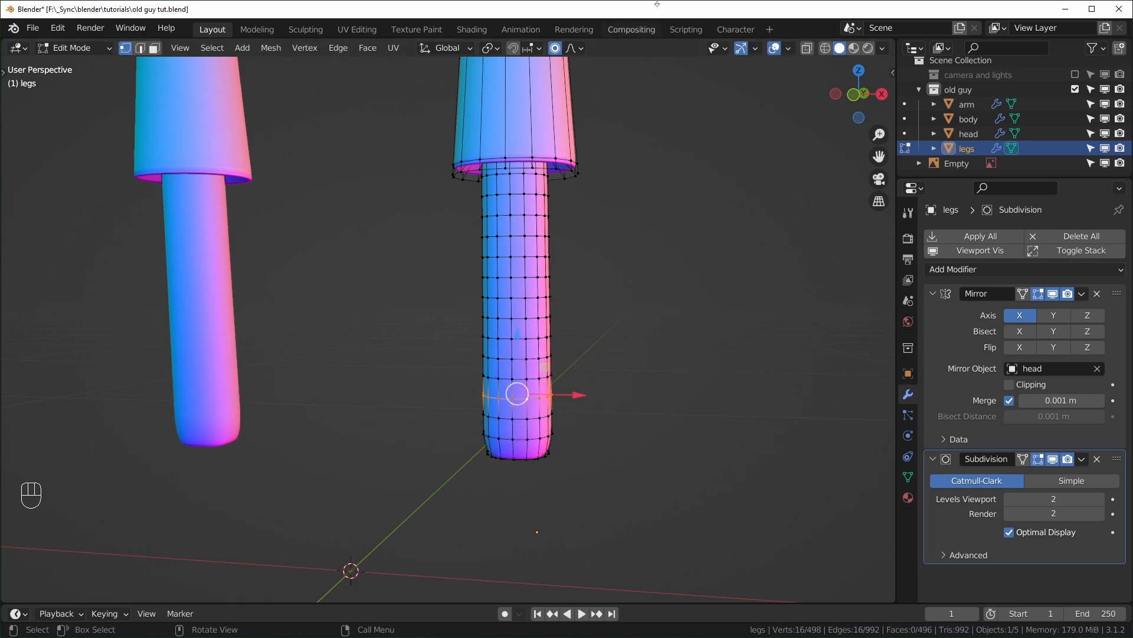
# - Turn off proportional editing, select every other edge loop along the ankle and scale them outward by about 1.25, excluding Z
pyautogui.click(558, 50)
pyautogui.keyDown('alt'); pyautogui.click(521, 419); pyautogui.keyUp('alt')
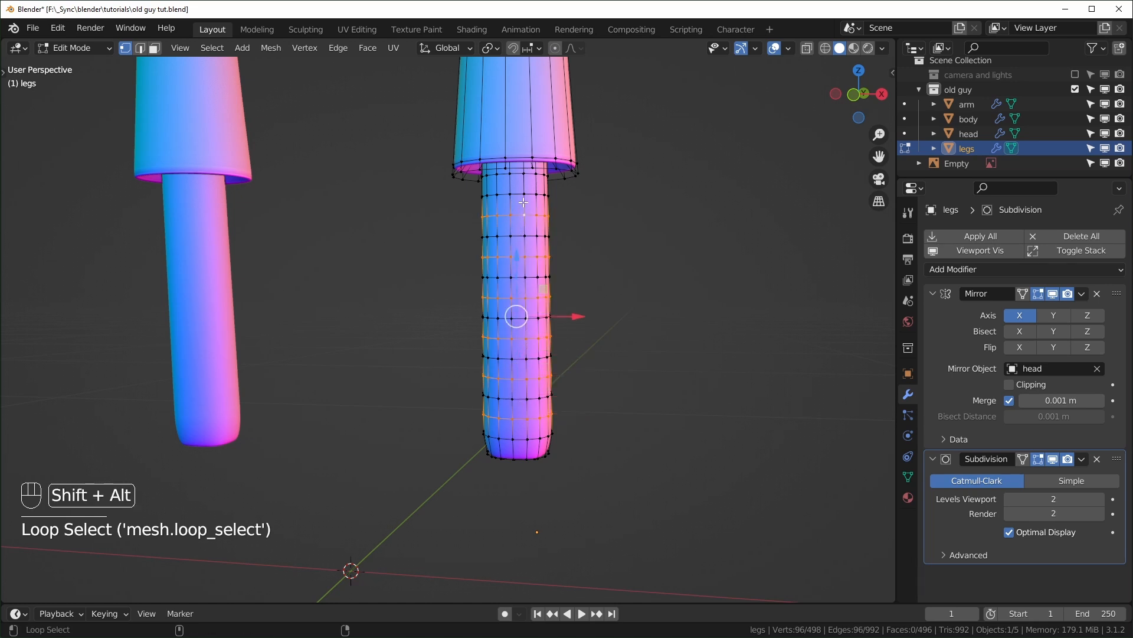
pyautogui.press('s')
pyautogui.hotkey('shift', 'z')
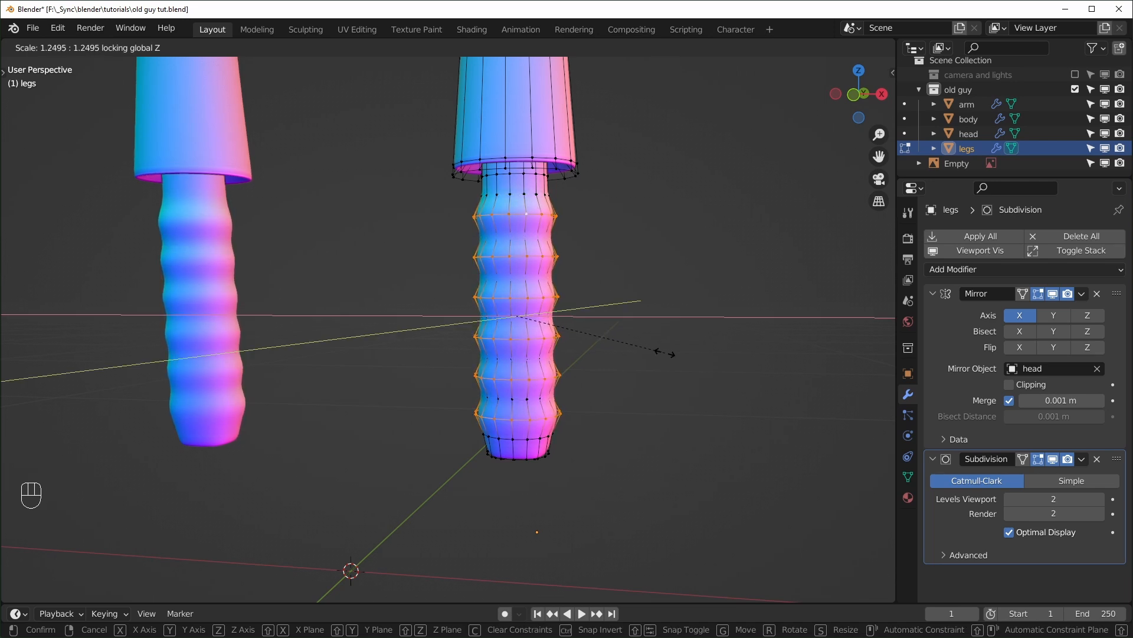
pyautogui.click(665, 351)
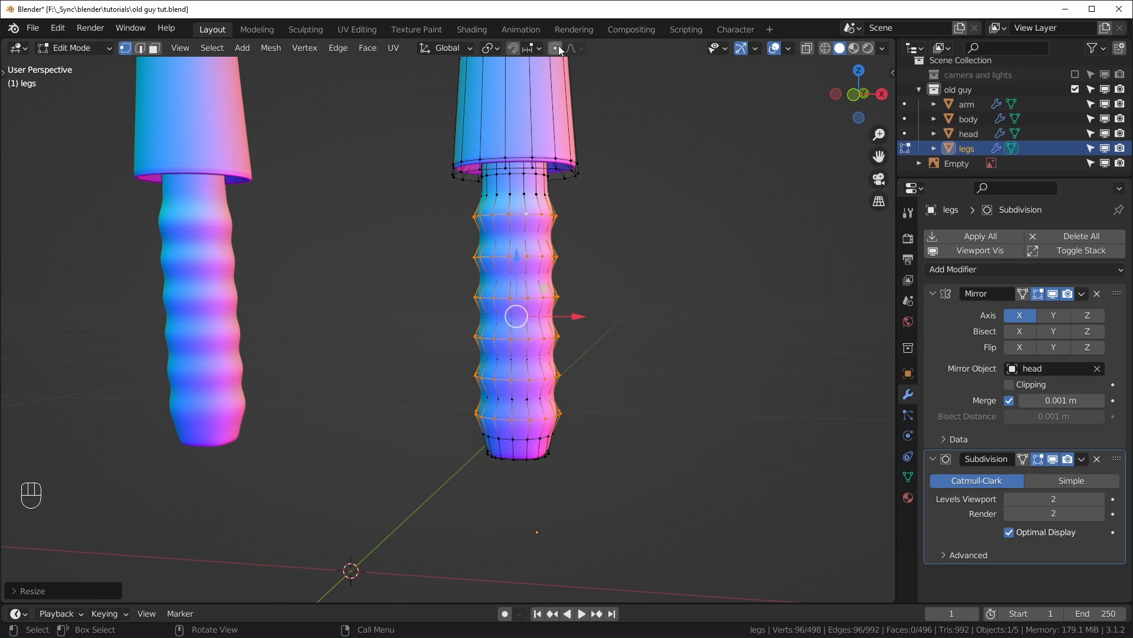
# - Turn proportional editing back on and shift single vertices midway along the ankle to make the wrinkles uneven
pyautogui.click(543, 306)
pyautogui.moveTo(567, 272); pyautogui.dragTo(579, 280)
pyautogui.scroll(2, 576, 277)
pyautogui.scroll(2, 572, 276)
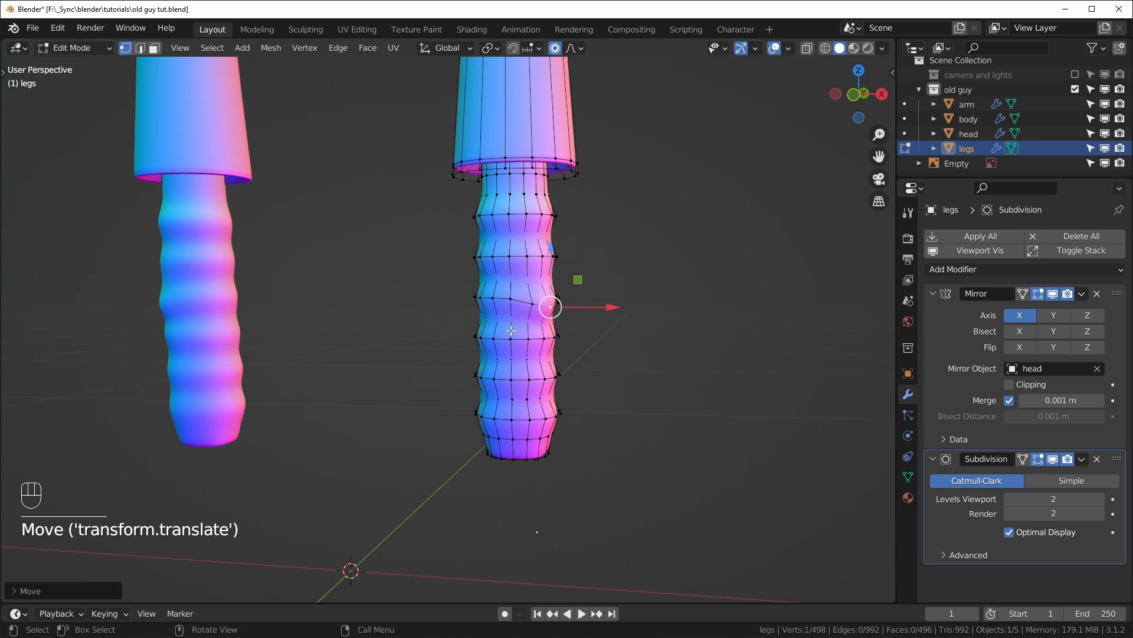
pyautogui.click(494, 339)
pyautogui.moveTo(495, 291); pyautogui.dragTo(494, 298)
# - Lower an edge loop above the ankle's middle to compress the fold, and shift a vertex on the upper ankle
pyautogui.keyDown('alt'); pyautogui.click(482, 258); pyautogui.keyUp('alt')
pyautogui.moveTo(516, 199); pyautogui.dragTo(523, 231)
pyautogui.scroll(-6, 523, 223)
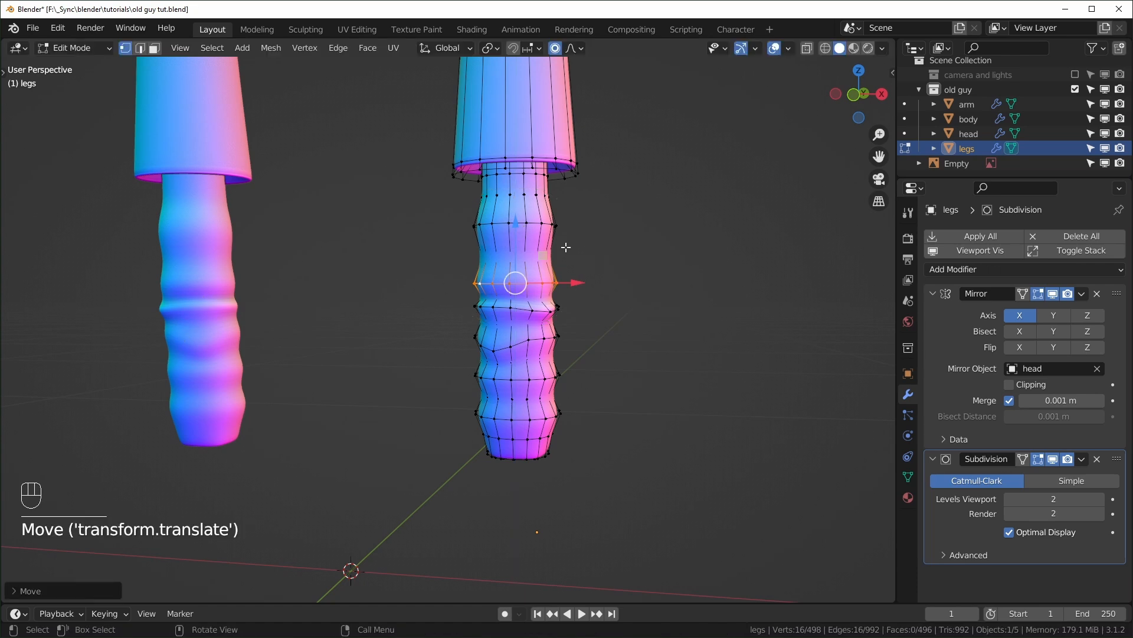
pyautogui.moveTo(654, 302); pyautogui.dragTo(610, 313, button='middle')
pyautogui.moveTo(458, 277); pyautogui.dragTo(456, 258)
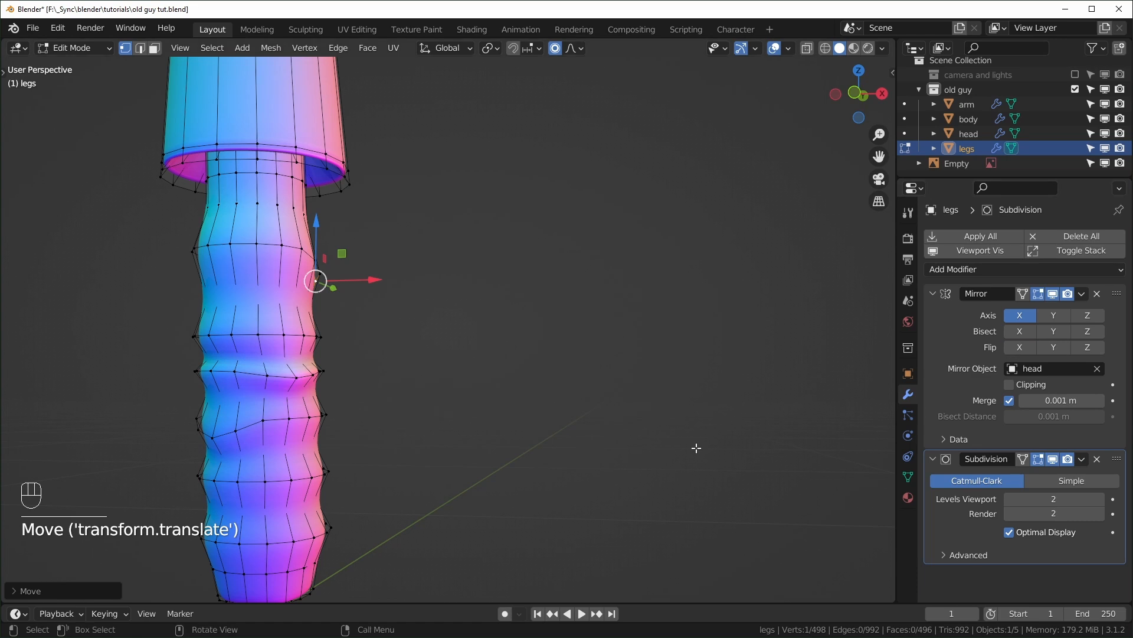
pyautogui.scroll(-3, 696, 448)
pyautogui.keyDown('shift'); pyautogui.moveTo(477, 407); pyautogui.dragTo(627, 394, button='middle'); pyautogui.keyUp('shift')
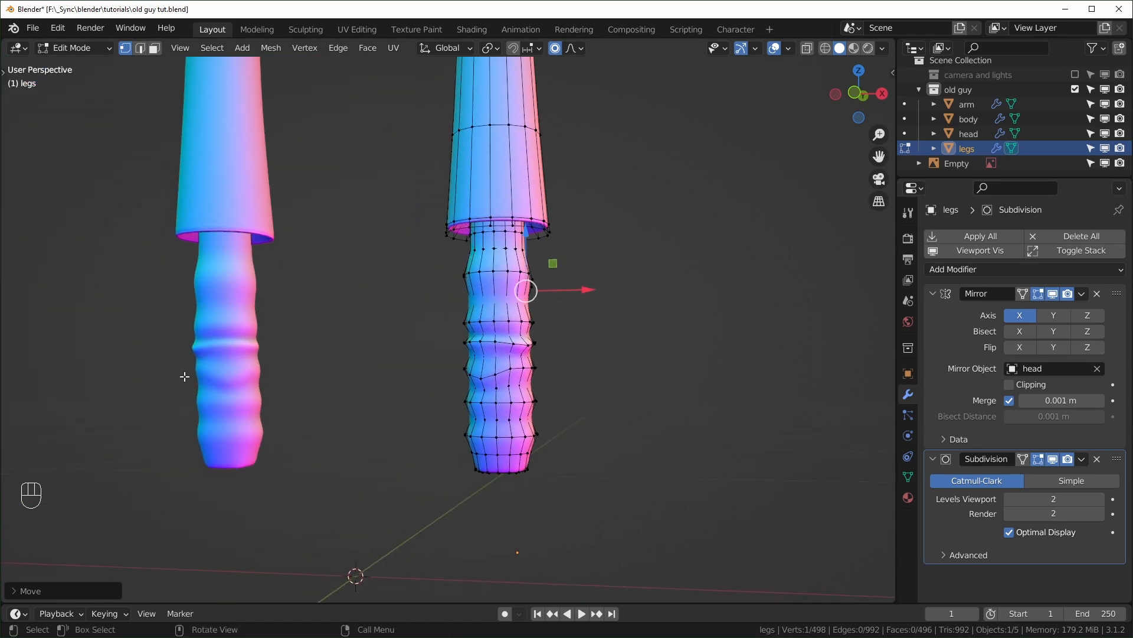
# - Nudge and scale more ankle vertices from other angles to vary the folds, and leave Edit Mode
pyautogui.click(532, 360)
pyautogui.click(372, 253)
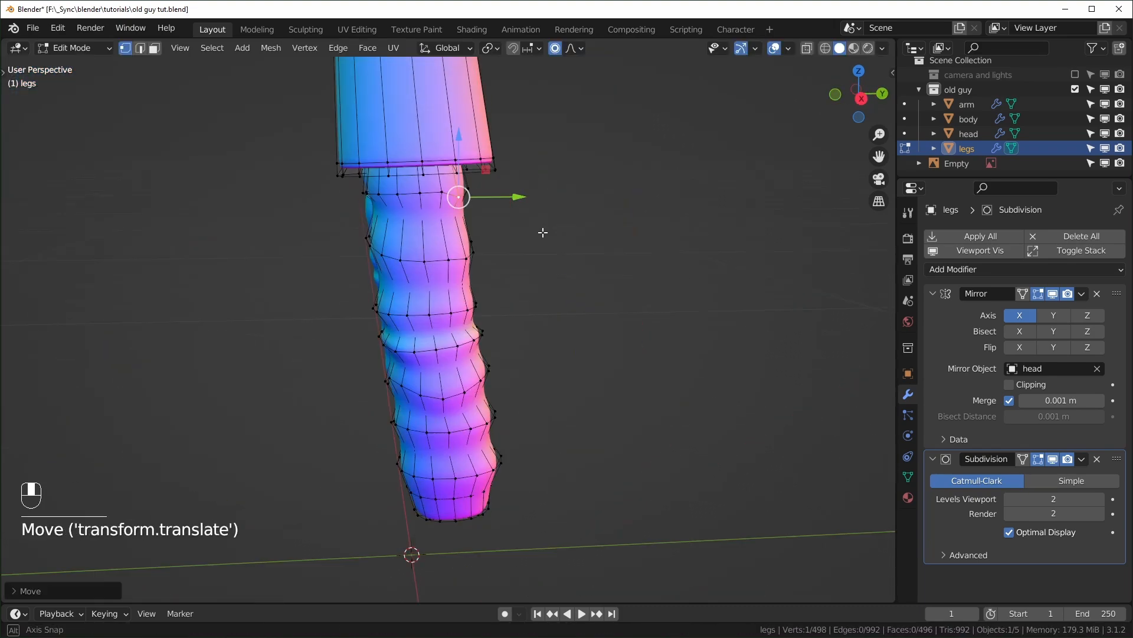
pyautogui.press('g')
pyautogui.press('s')
pyautogui.press('z')
pyautogui.press('g')
pyautogui.press('z')
pyautogui.press('Tab')
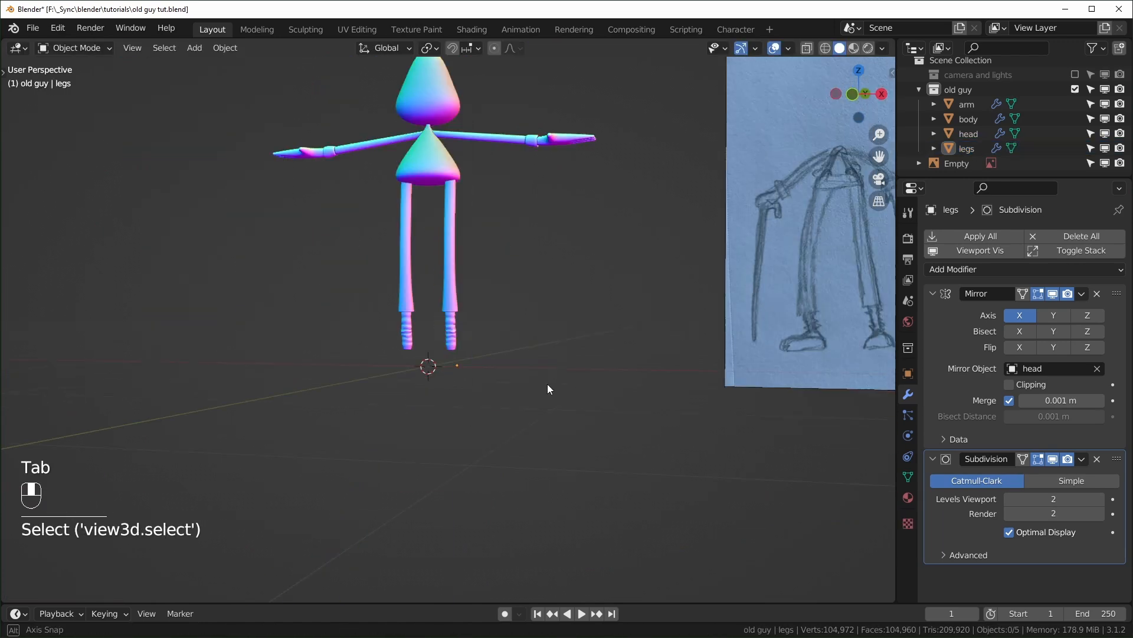
# - Reopen the legs in Edit Mode and move a few more ankle vertices with proportional editing to refine the wrinkles
pyautogui.moveTo(547, 384); pyautogui.dragTo(584, 399, button='middle')
pyautogui.scroll(3, 569, 392)
pyautogui.scroll(2, 584, 399)
pyautogui.moveTo(413, 303); pyautogui.dragTo(384, 277, button='middle')
pyautogui.press('Tab')
pyautogui.click(436, 272)
pyautogui.press('g')
pyautogui.click(526, 319)
pyautogui.click(339, 310)
pyautogui.press('g')
pyautogui.click(461, 317)
pyautogui.press('g')
pyautogui.click(455, 317)
pyautogui.moveTo(455, 316); pyautogui.dragTo(598, 344, button='middle')
pyautogui.scroll(-4, 598, 344)
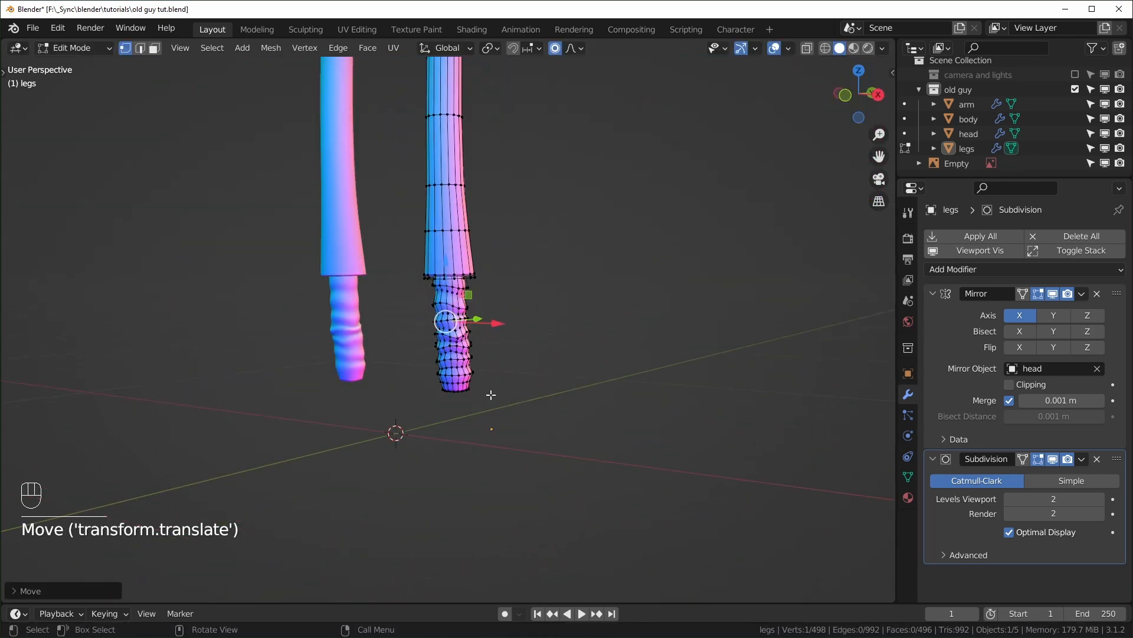
# - Return to Object Mode and save the file
pyautogui.press('Tab')
pyautogui.moveTo(429, 413); pyautogui.dragTo(654, 338, button='middle')
pyautogui.hotkey('ctrl', 's')
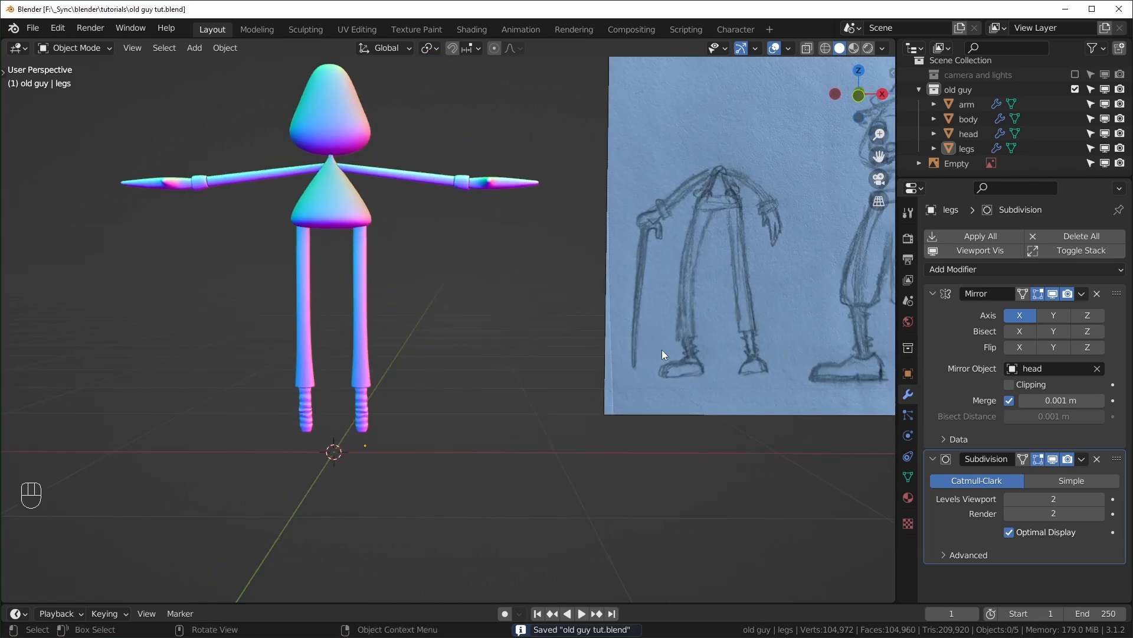
# - Duplicate the legs object in place and delete all of the copy's vertices in Edit Mode
pyautogui.keyDown('shift'); pyautogui.moveTo(741, 402); pyautogui.dragTo(720, 370, button='middle'); pyautogui.keyUp('shift')
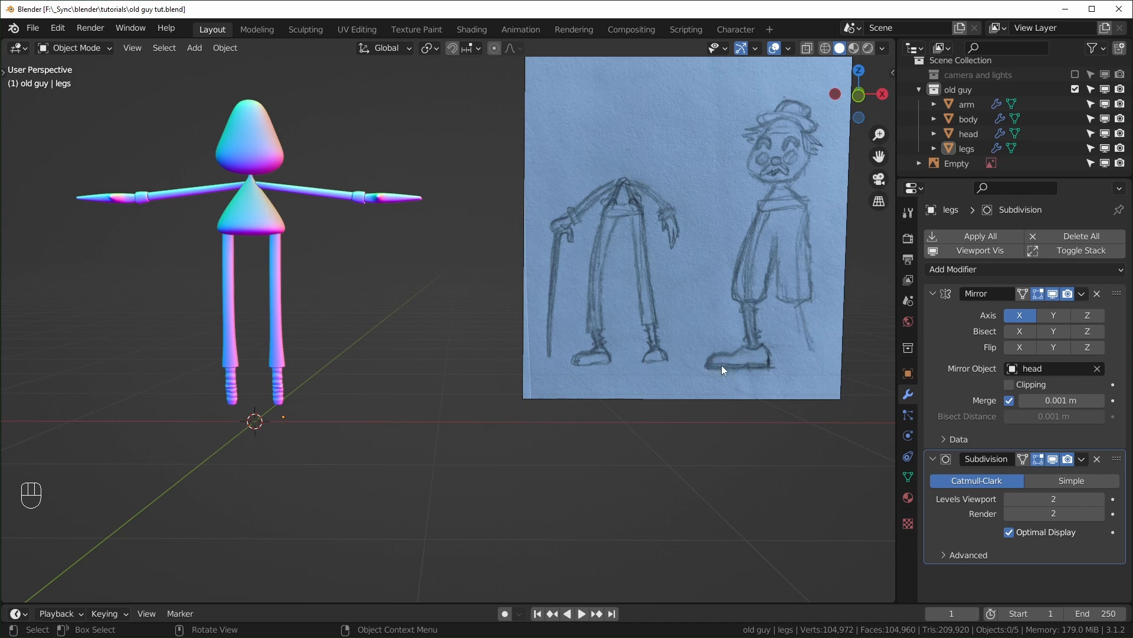
pyautogui.moveTo(667, 405); pyautogui.dragTo(548, 410, button='middle')
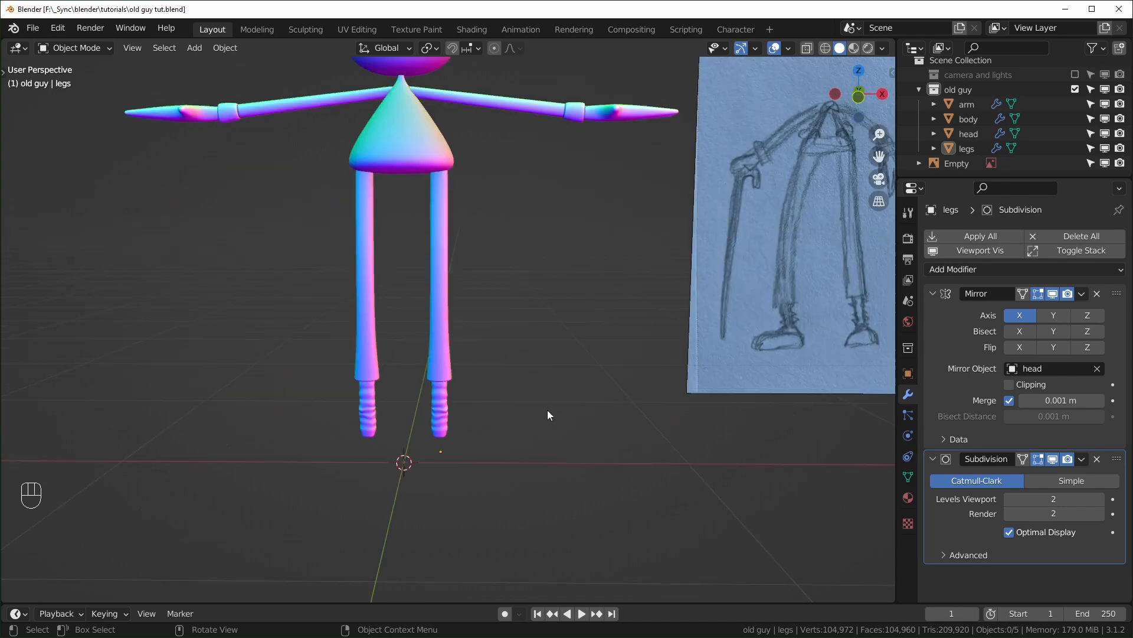
pyautogui.click(444, 344)
pyautogui.hotkey('shift', 'd')
pyautogui.rightClick(558, 353)
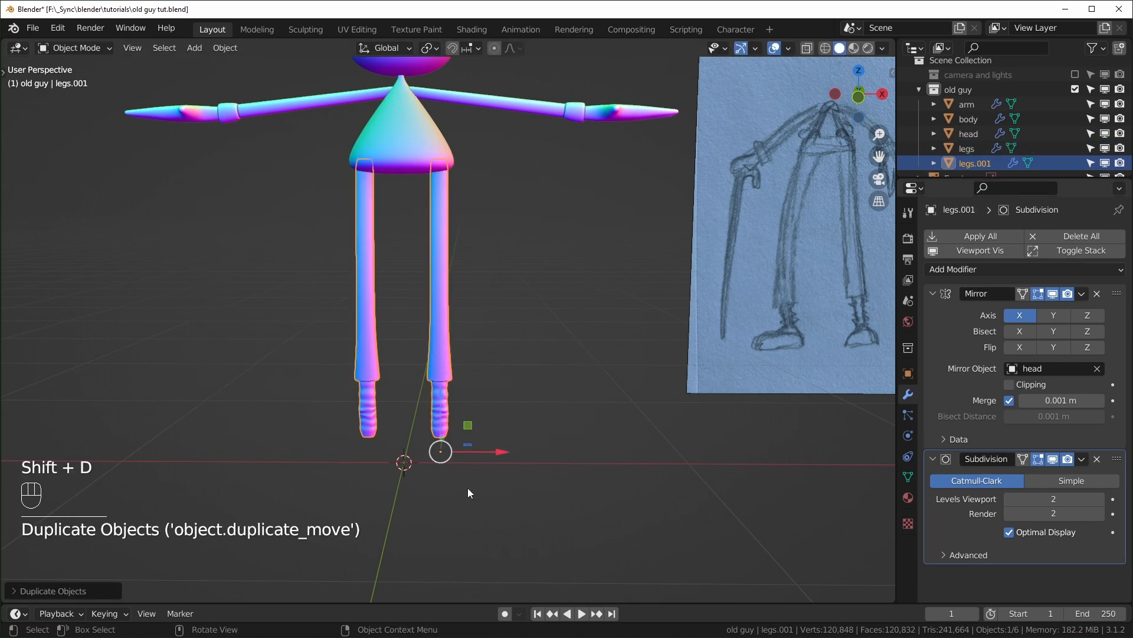
pyautogui.press('Tab')
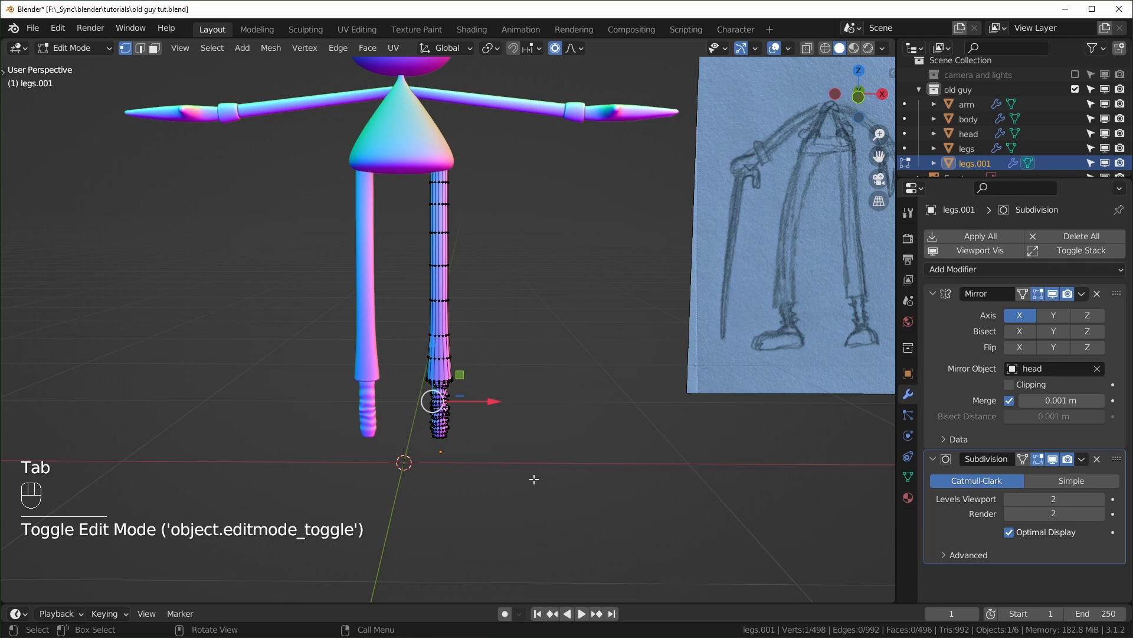
pyautogui.press('a')
pyautogui.press('x')
pyautogui.click(531, 477)
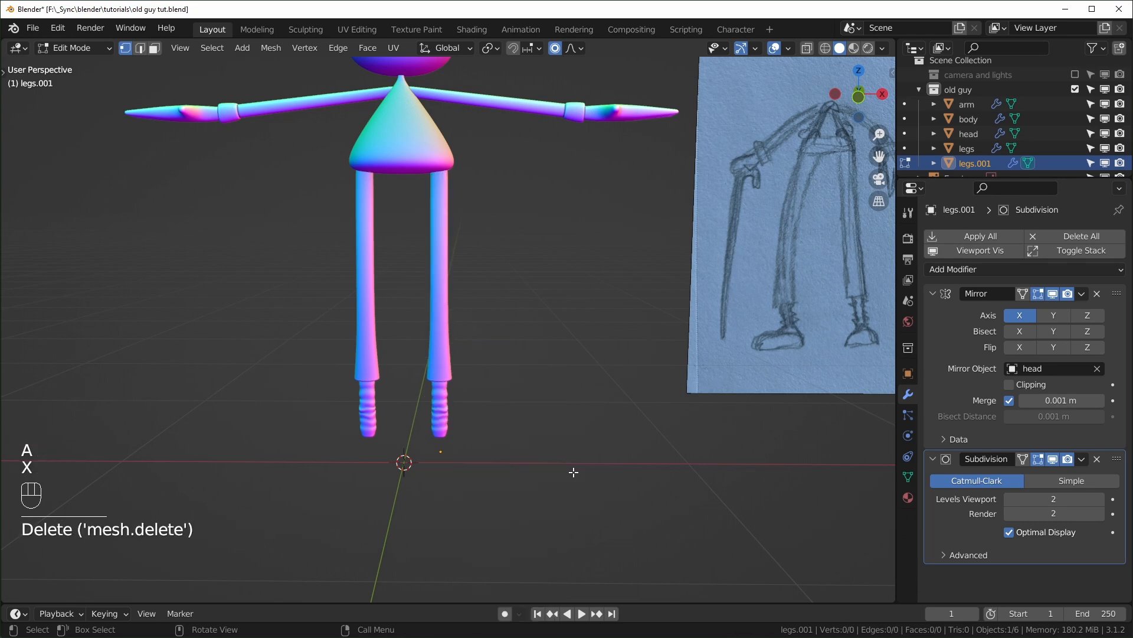
# - Clear the emptied copy's location to the world origin and add a cube to its mesh in Edit Mode
pyautogui.press('Tab')
pyautogui.hotkey('alt', 'g')
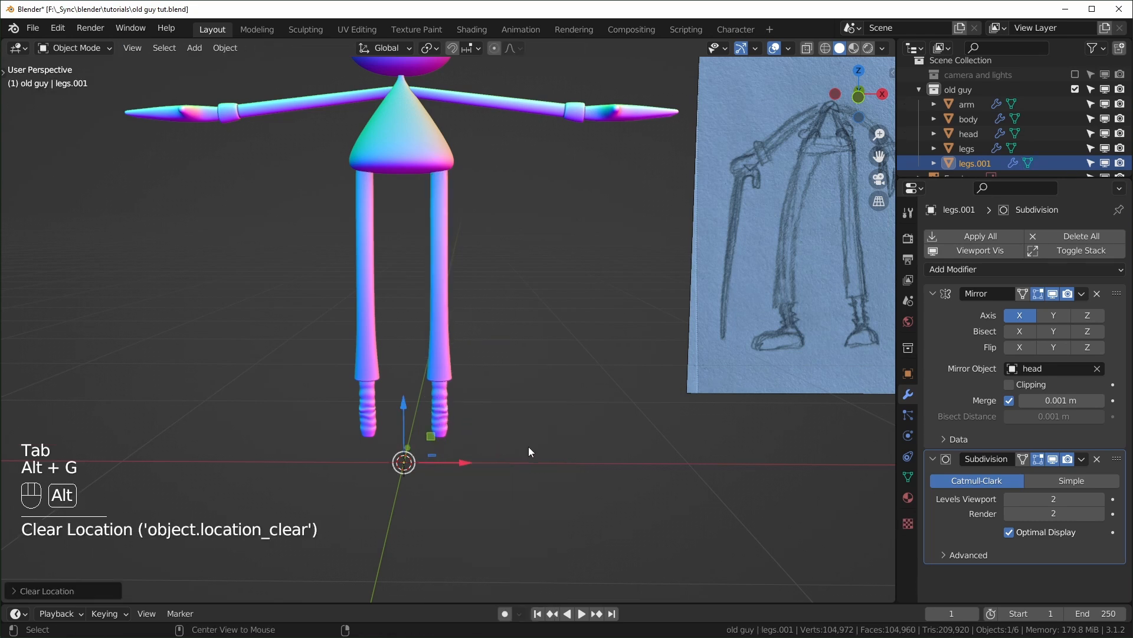
pyautogui.press('Tab')
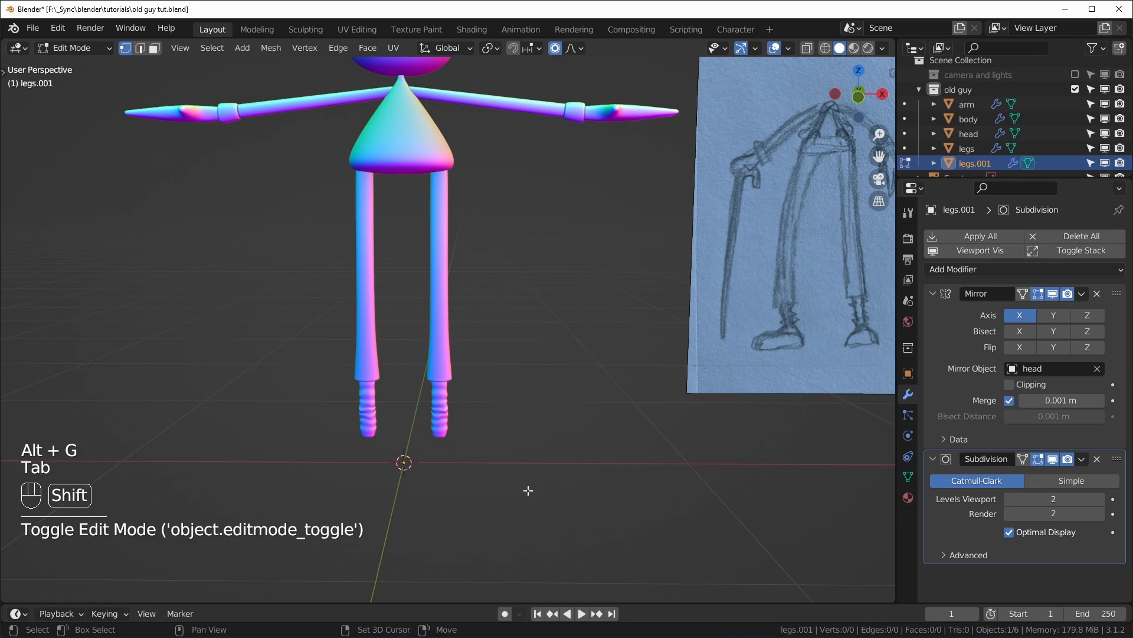
pyautogui.hotkey('shift', 'a')
pyautogui.click(495, 316)
pyautogui.scroll(-2, 540, 399)
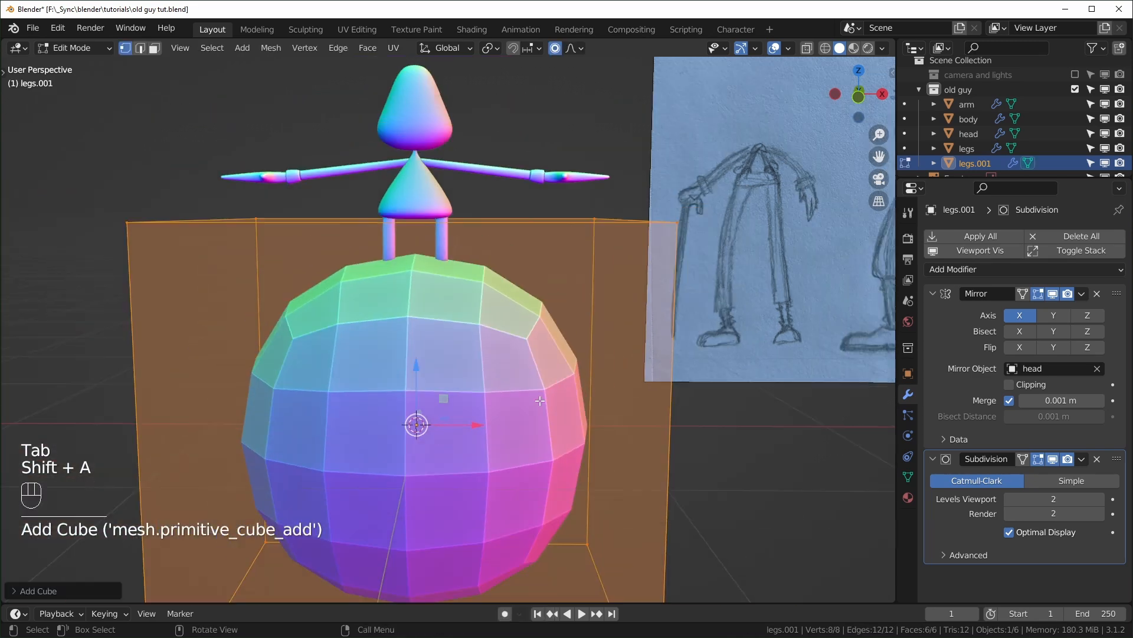
# - Move the cube mesh up 1 m along Z so it rests on the object's origin, and return to Object Mode
pyautogui.press('g')
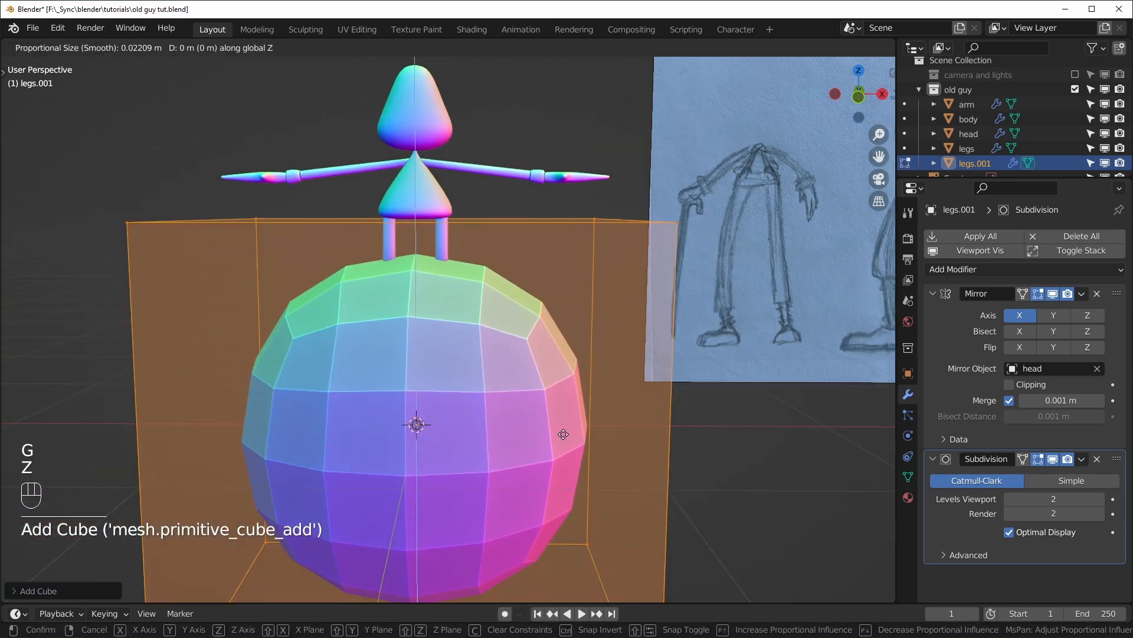
pyautogui.press('z')
pyautogui.press('KP_1')
pyautogui.press('KP_Enter')
pyautogui.press('Tab')
# - Scale the new object down until it is small enough to fit between the ankles
pyautogui.scroll(-2, 520, 464)
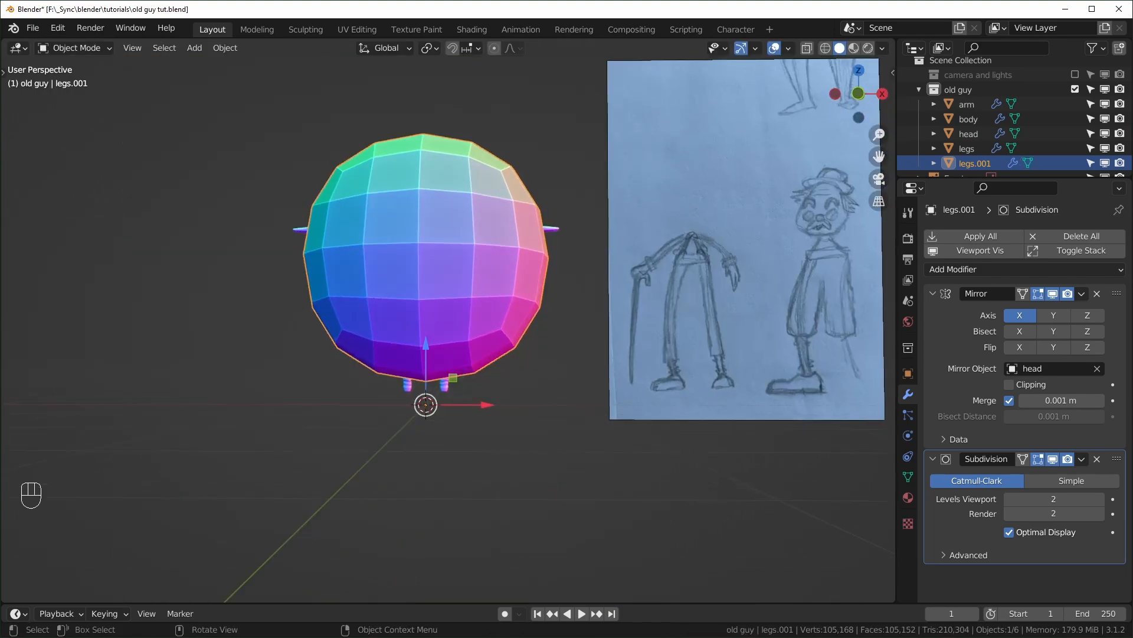
pyautogui.press('s')
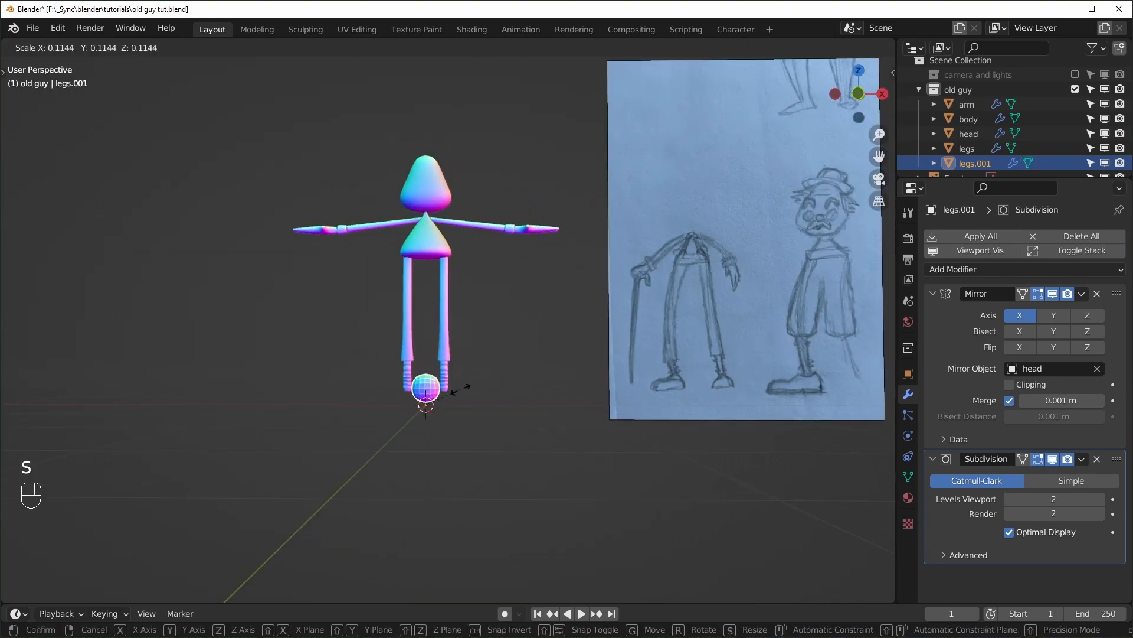
pyautogui.click(458, 389)
# - Hide the Subdivision modifier in the viewport and move the cube along X in front view until it sits under the leg
pyautogui.press('KP_1')
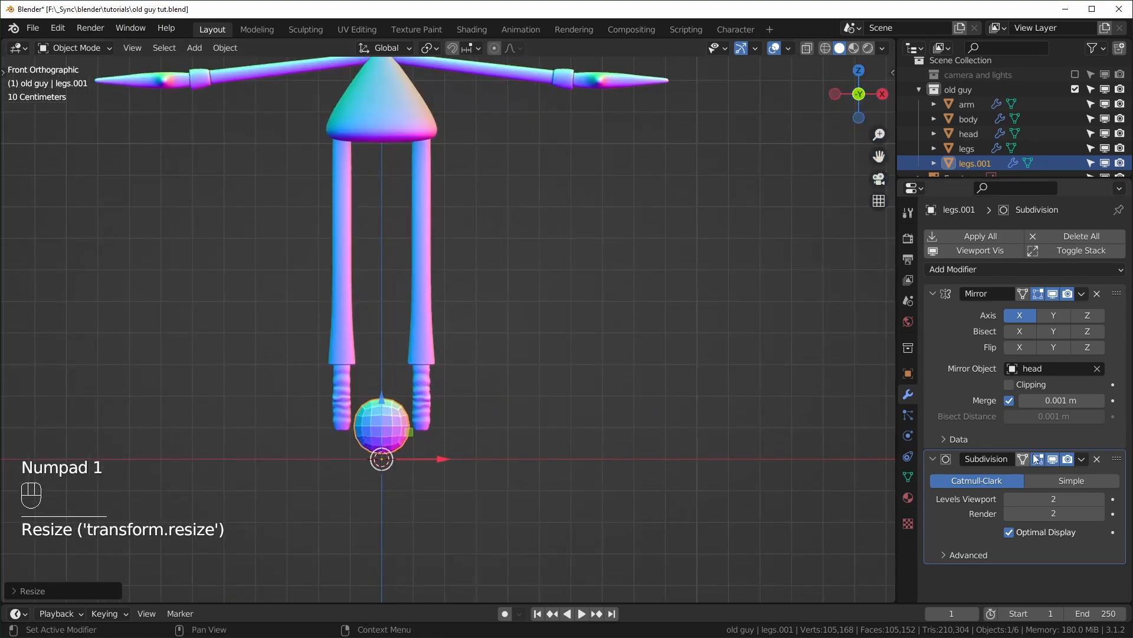
pyautogui.click(1053, 459)
pyautogui.scroll(3, 511, 499)
pyautogui.keyDown('shift'); pyautogui.moveTo(512, 499); pyautogui.dragTo(498, 454, button='middle'); pyautogui.keyUp('shift')
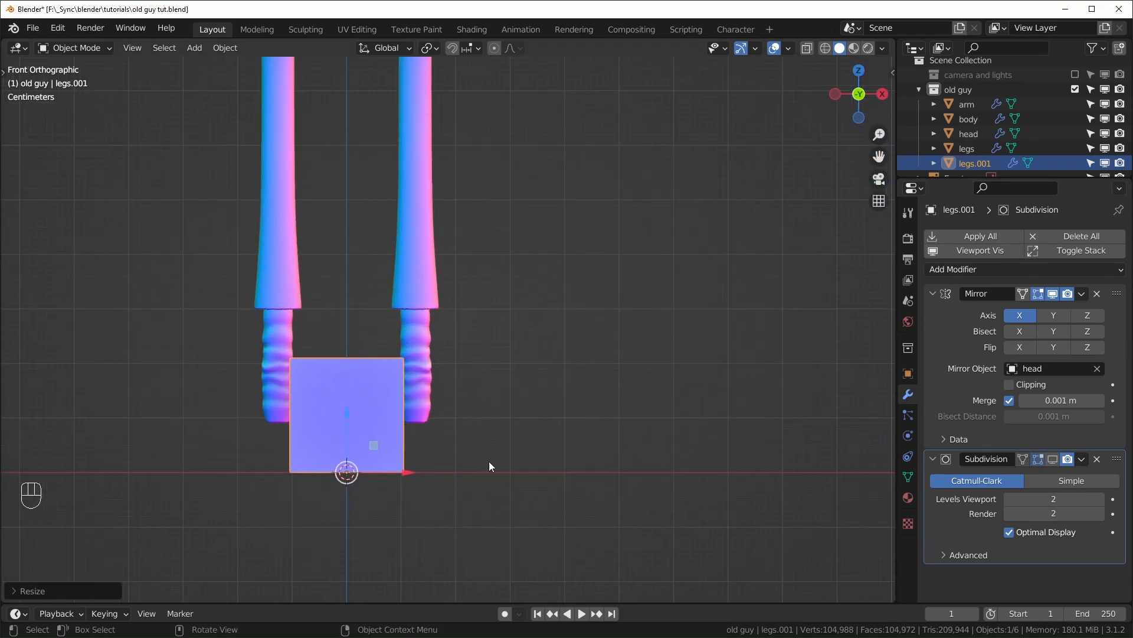
pyautogui.press('g')
pyautogui.press('x')
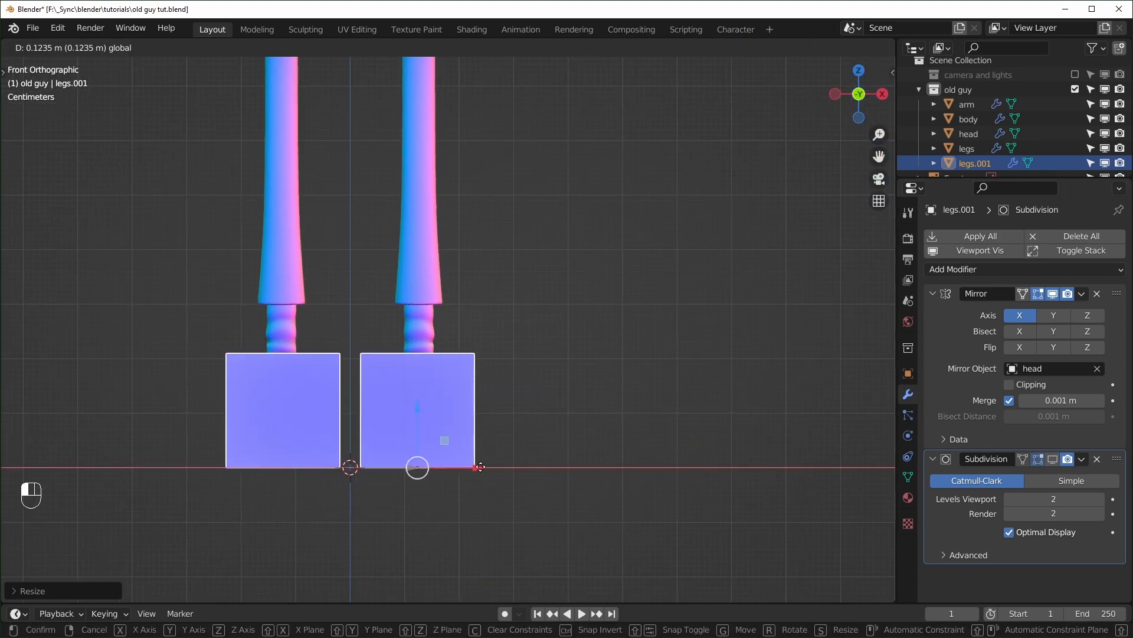
pyautogui.click(507, 469)
# - Scale the foot cube down to about ankle height, apply its scale, and show the Subdivision modifier again
pyautogui.press('s')
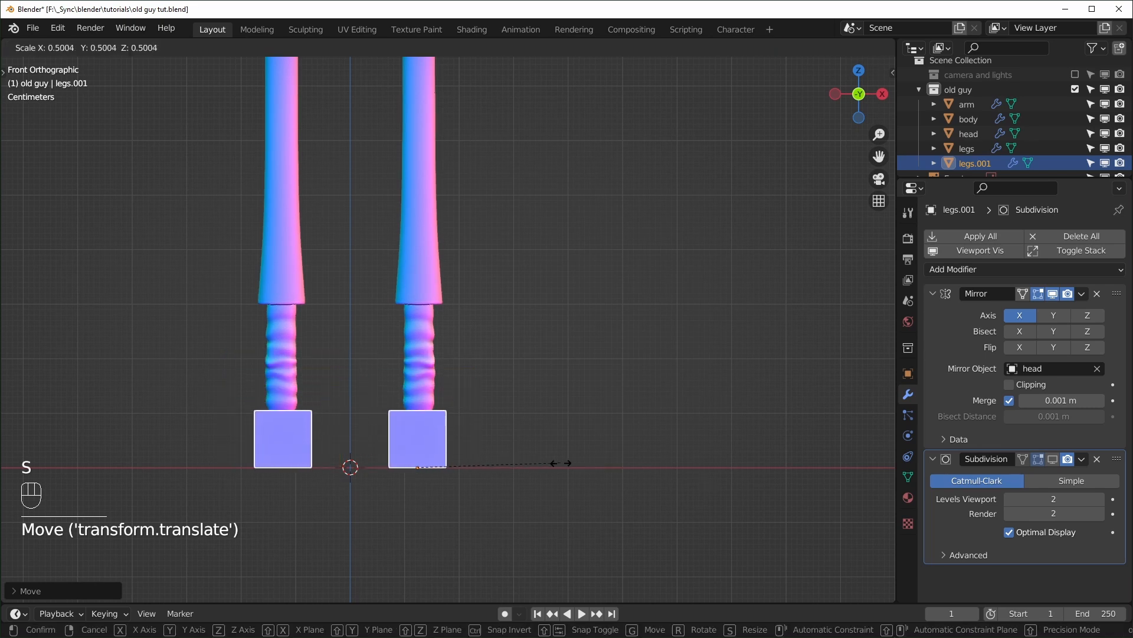
pyautogui.click(618, 484)
pyautogui.hotkey('ctrl', 'a')
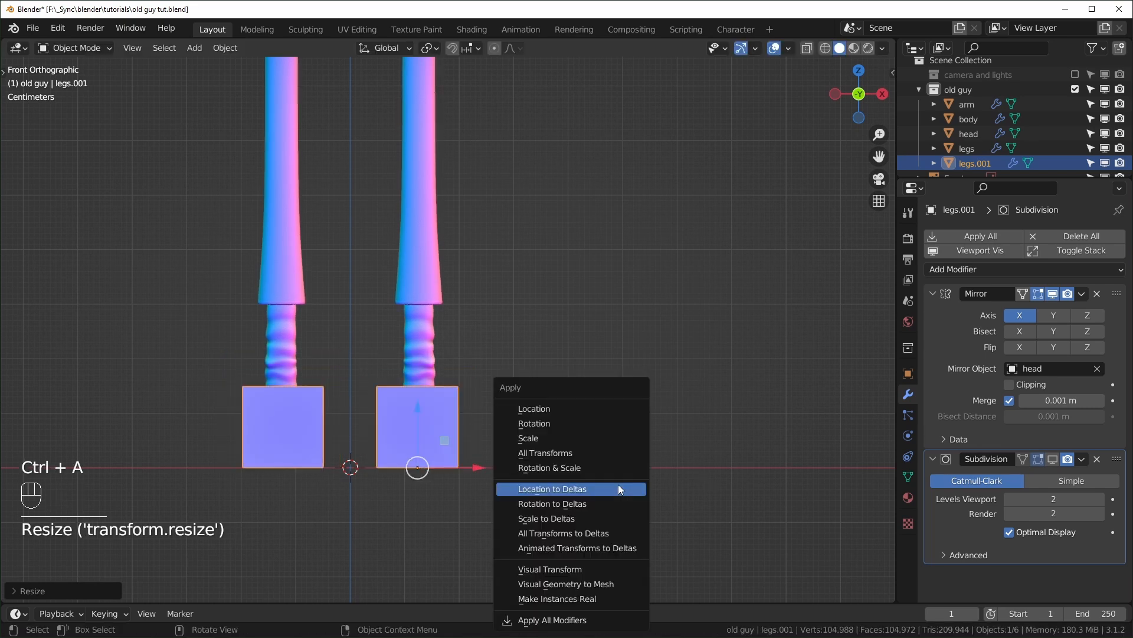
pyautogui.click(581, 436)
pyautogui.click(1052, 458)
pyautogui.scroll(3, 446, 449)
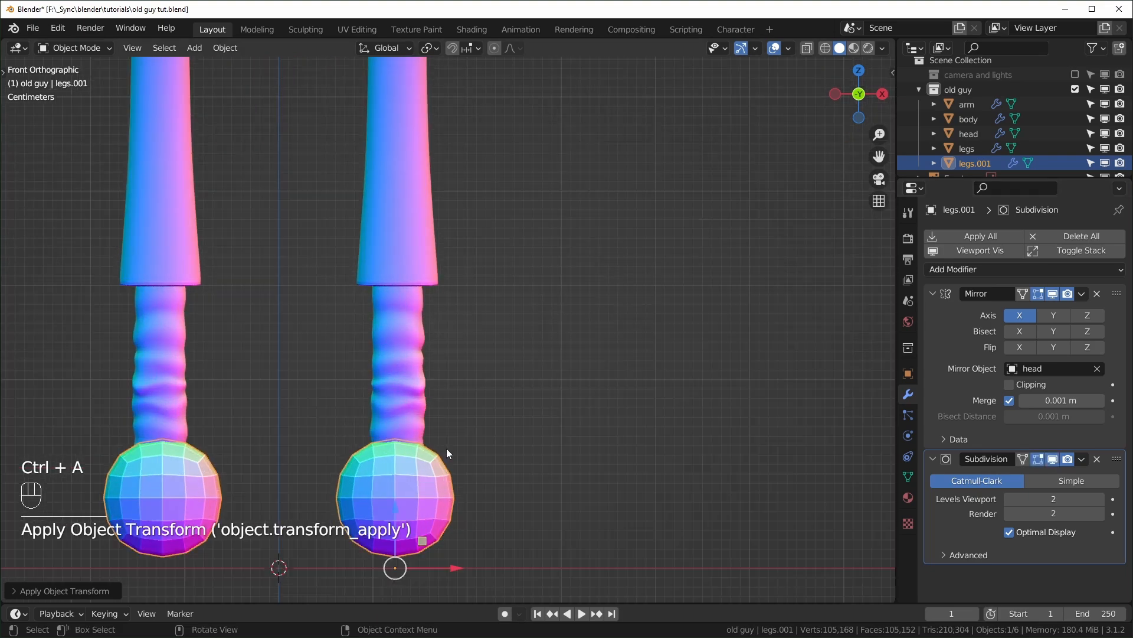
# - Edit the foot cube in side view with X-ray on and shift its front vertices along the foot's length
pyautogui.press('KP_3')
pyautogui.scroll(-3, 449, 453)
pyautogui.scroll(3, 448, 454)
pyautogui.press('Tab')
pyautogui.hotkey('alt', 'z')
pyautogui.moveTo(496, 455); pyautogui.dragTo(555, 529)
pyautogui.moveTo(516, 386); pyautogui.dragTo(508, 378)
# - Turn off proportional editing, hide the Subdivision preview, and extend the cube's back end slightly behind the ankle
pyautogui.scroll(-5, 399, 458)
pyautogui.press('KP_3')
pyautogui.scroll(6, 495, 392)
pyautogui.press('o')
pyautogui.moveTo(671, 300); pyautogui.dragTo(626, 469)
pyautogui.click(1052, 459)
pyautogui.keyDown('shift'); pyautogui.moveTo(619, 354); pyautogui.dragTo(574, 362, button='middle'); pyautogui.keyUp('shift')
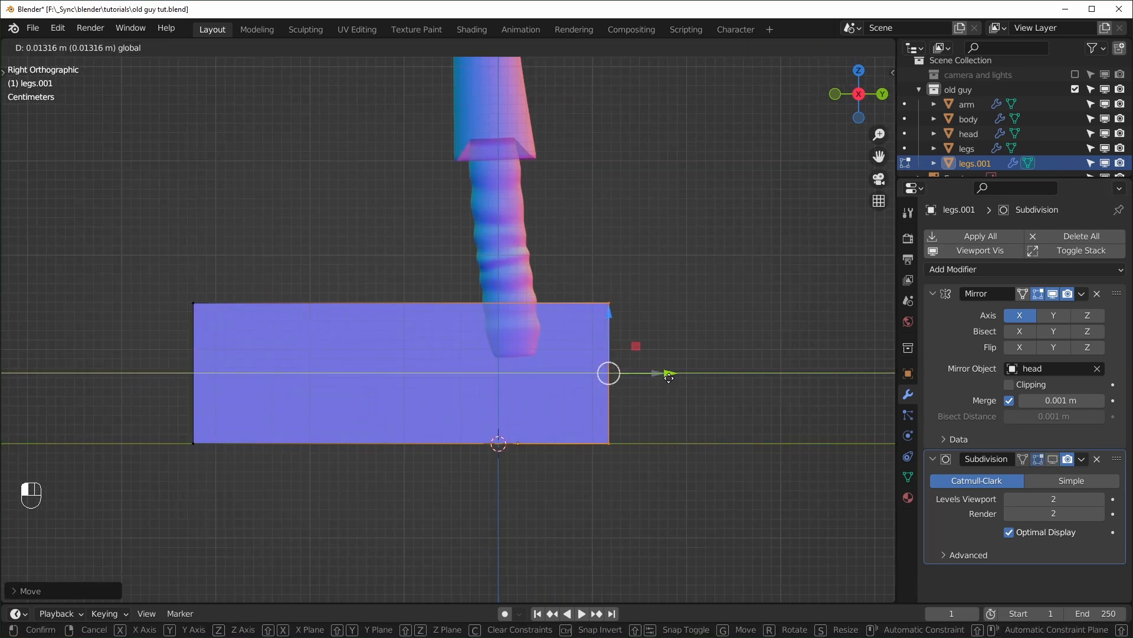
# - Add a loop cut near the heel and lower the upper back edge to slope the heel
pyautogui.hotkey('ctrl', 'r')
pyautogui.click(538, 353)
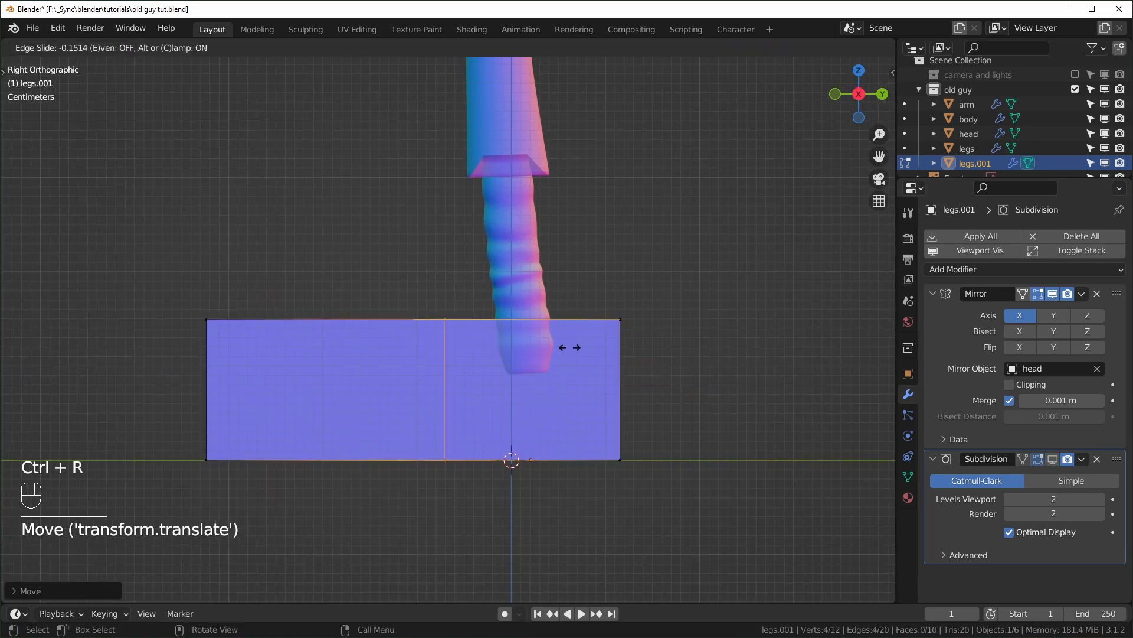
pyautogui.click(704, 350)
pyautogui.moveTo(611, 348); pyautogui.dragTo(656, 308)
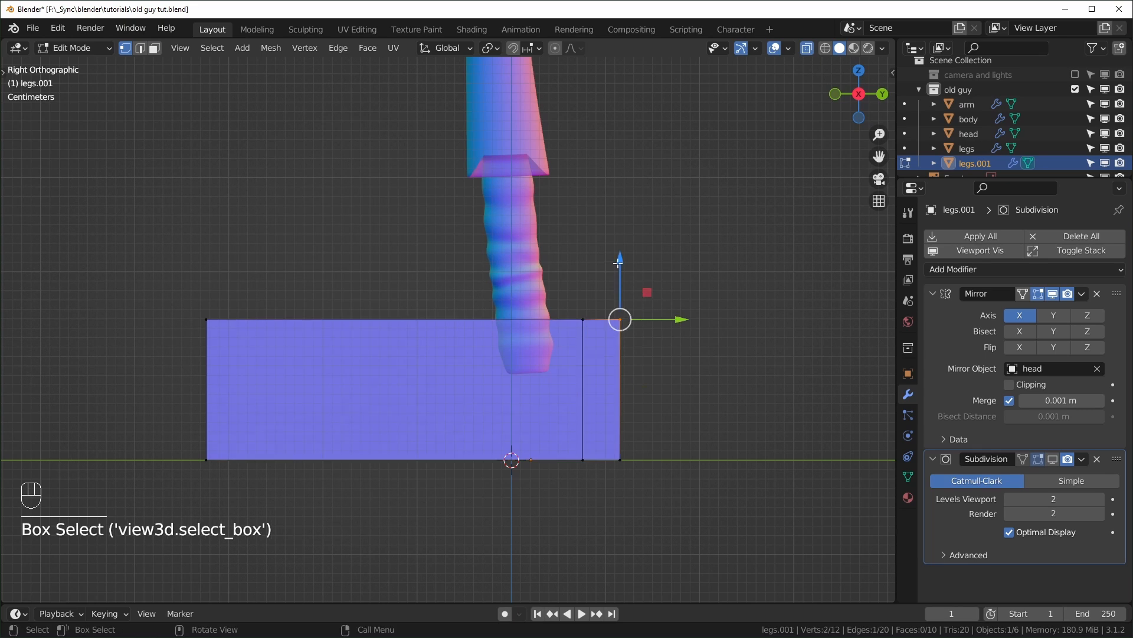
pyautogui.moveTo(618, 263); pyautogui.dragTo(618, 323)
# - Add a loop cut across the foot just in front of the ankle
pyautogui.hotkey('ctrl', 'r')
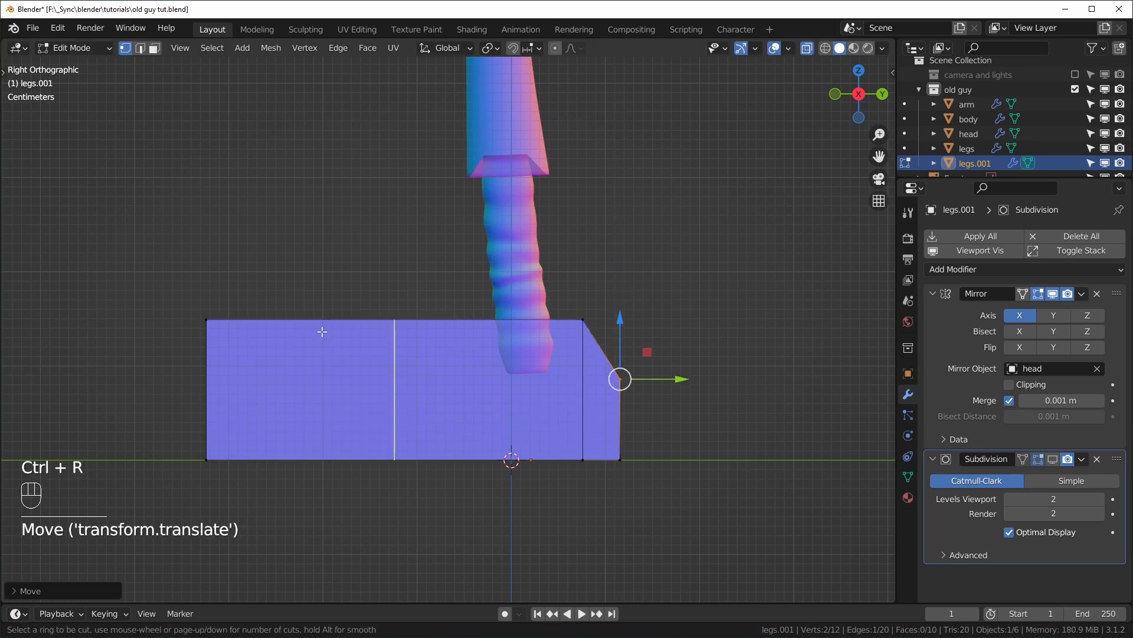
pyautogui.click(322, 331)
pyautogui.click(395, 339)
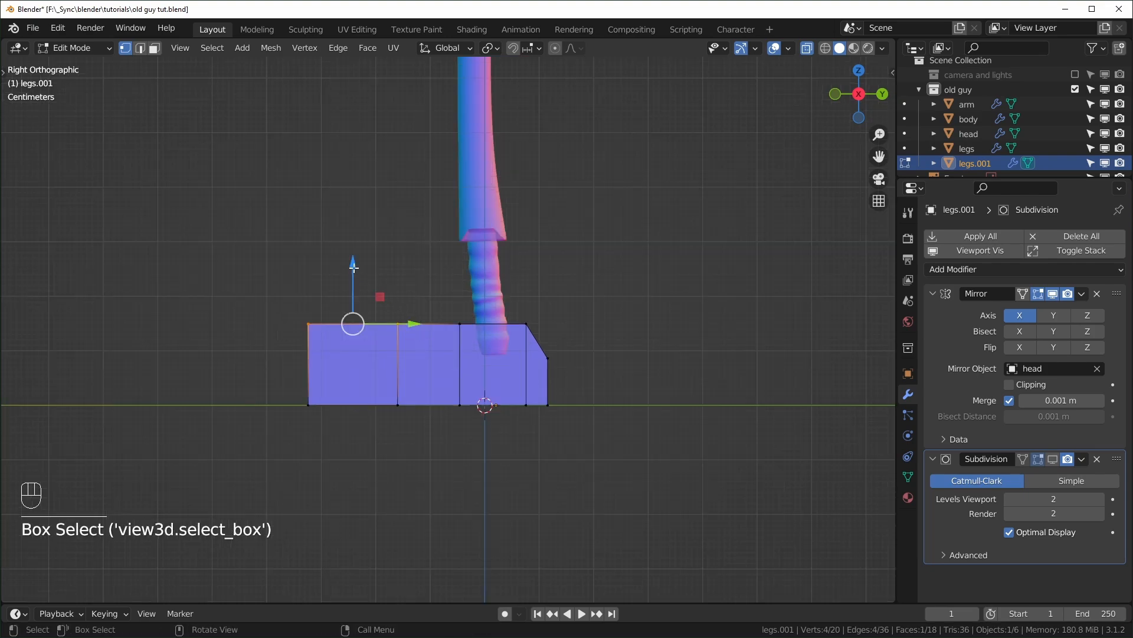
# - Lower the upper vertices of the foot's front section to flatten the toe area below the instep
pyautogui.moveTo(354, 268); pyautogui.dragTo(354, 298)
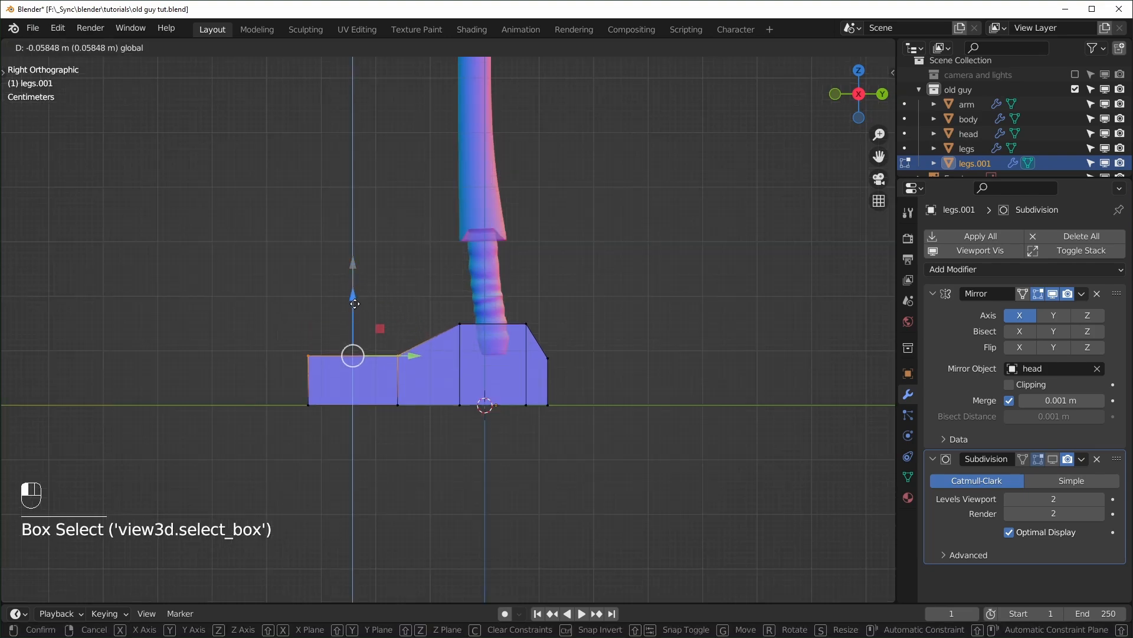
pyautogui.moveTo(354, 299); pyautogui.dragTo(354, 305)
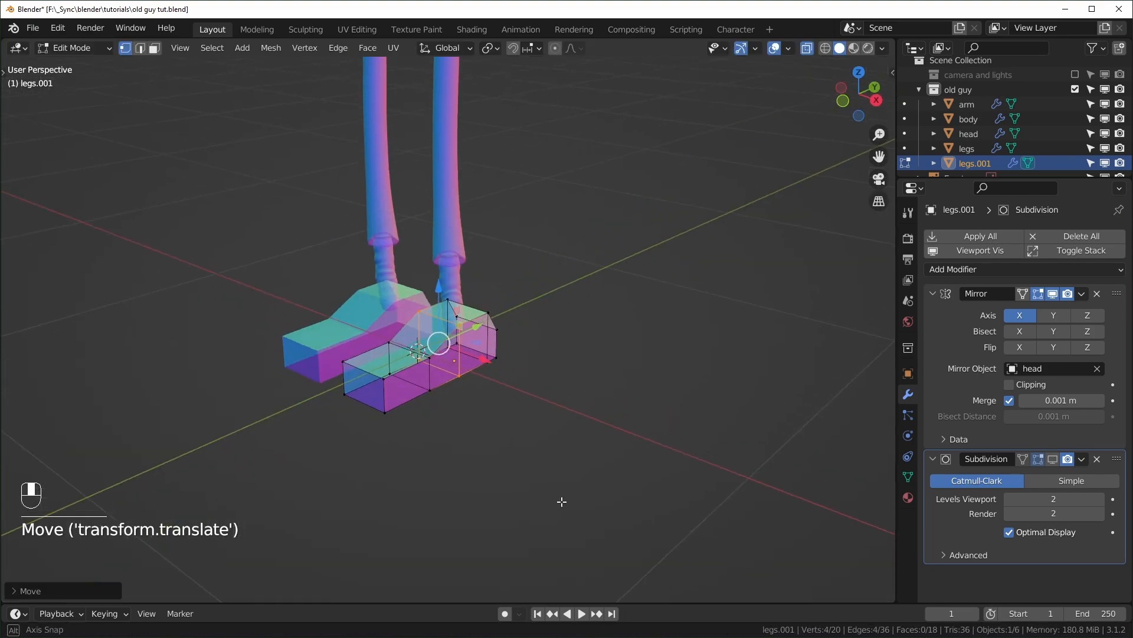
pyautogui.moveTo(561, 501); pyautogui.dragTo(632, 465, button='middle')
pyautogui.scroll(4, 632, 464)
pyautogui.press('KP_3')
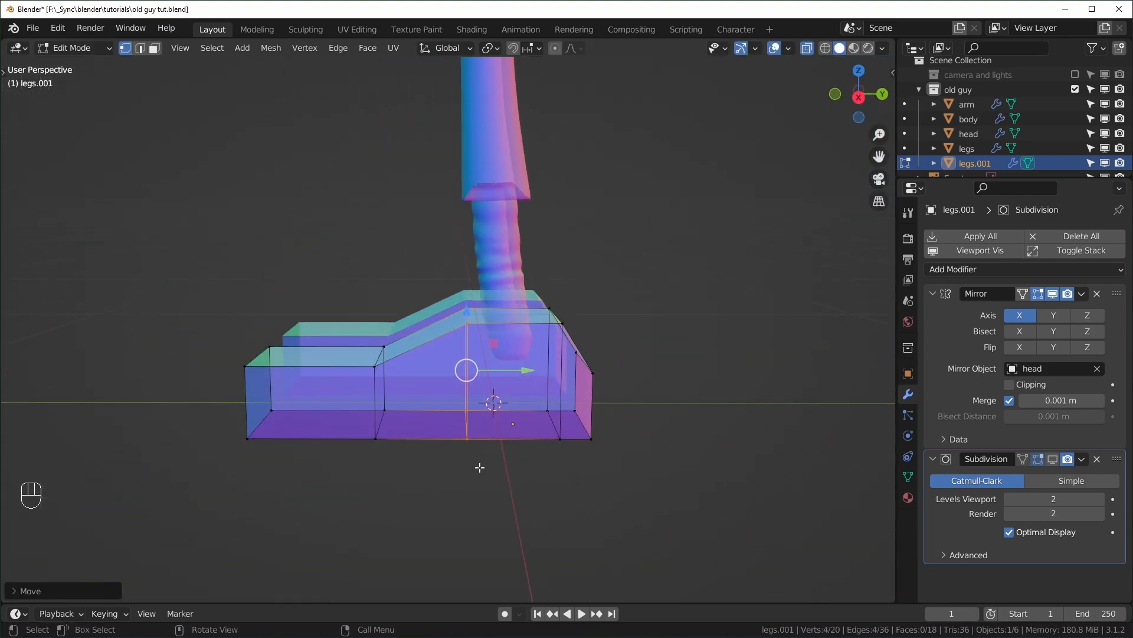
# - Add a loop cut near the toe, then lower the toe tip's upper edge and raise the one behind it
pyautogui.scroll(2, 177, 397)
pyautogui.scroll(-1, 194, 397)
pyautogui.hotkey('ctrl', 'r')
pyautogui.click(241, 391)
pyautogui.click(206, 390)
pyautogui.moveTo(137, 326); pyautogui.dragTo(183, 354)
pyautogui.moveTo(156, 294); pyautogui.dragTo(157, 304)
pyautogui.moveTo(197, 329); pyautogui.dragTo(233, 357)
pyautogui.moveTo(215, 301); pyautogui.dragTo(215, 291)
# - Select the edge loop behind the toe tip and isolate the foot mesh in local view
pyautogui.keyDown('alt'); pyautogui.click(214, 408); pyautogui.keyUp('alt')
pyautogui.press('KP_Divide')
pyautogui.press('KP_Divide')
pyautogui.press('KP_Divide')
pyautogui.press('KP_Divide')
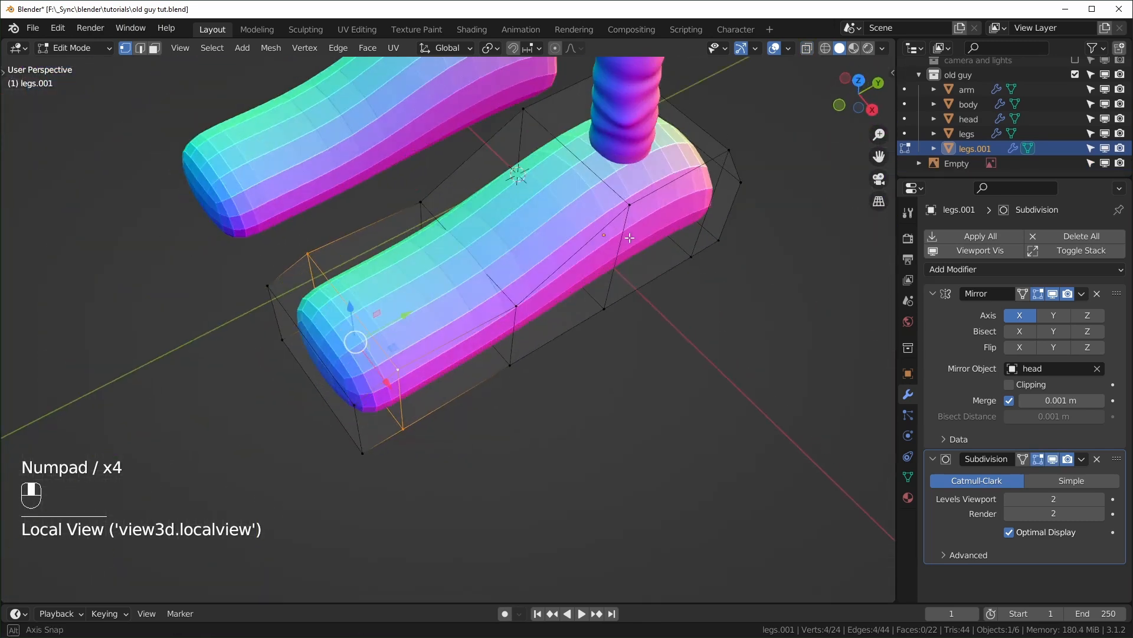
pyautogui.press('KP_Divide')
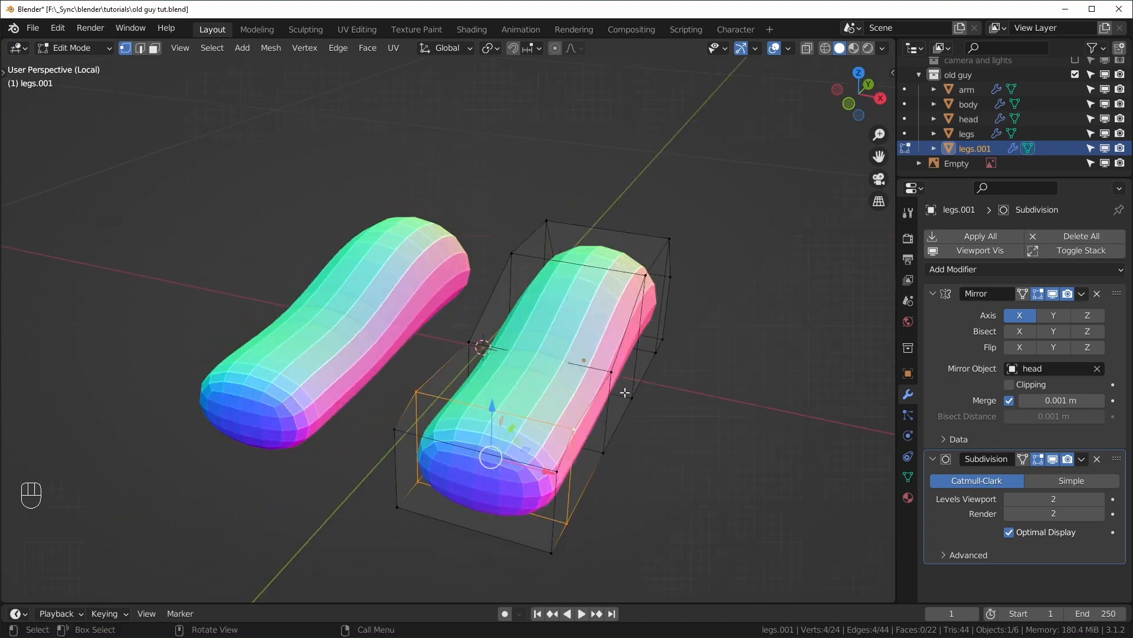
# - Narrow the heel end of the foot along X in top view with X-ray on
pyautogui.press('KP_7')
pyautogui.hotkey('alt', 'z')
pyautogui.moveTo(405, 139); pyautogui.dragTo(612, 172)
pyautogui.press('s')
pyautogui.press('x')
pyautogui.click(616, 226)
pyautogui.keyDown('shift'); pyautogui.moveTo(615, 226); pyautogui.dragTo(597, 125, button='middle'); pyautogui.keyUp('shift')
# - Narrow the toe tip of the foot along X to taper its front end
pyautogui.moveTo(400, 434); pyautogui.dragTo(643, 479)
pyautogui.press('s')
pyautogui.press('x')
pyautogui.click(611, 469)
pyautogui.moveTo(396, 383); pyautogui.dragTo(446, 408)
pyautogui.moveTo(636, 365)
pyautogui.mouseDown(button='middle')
pyautogui.moveTo(586, 314)
pyautogui.moveTo(639, 356)
pyautogui.mouseUp(button='middle')
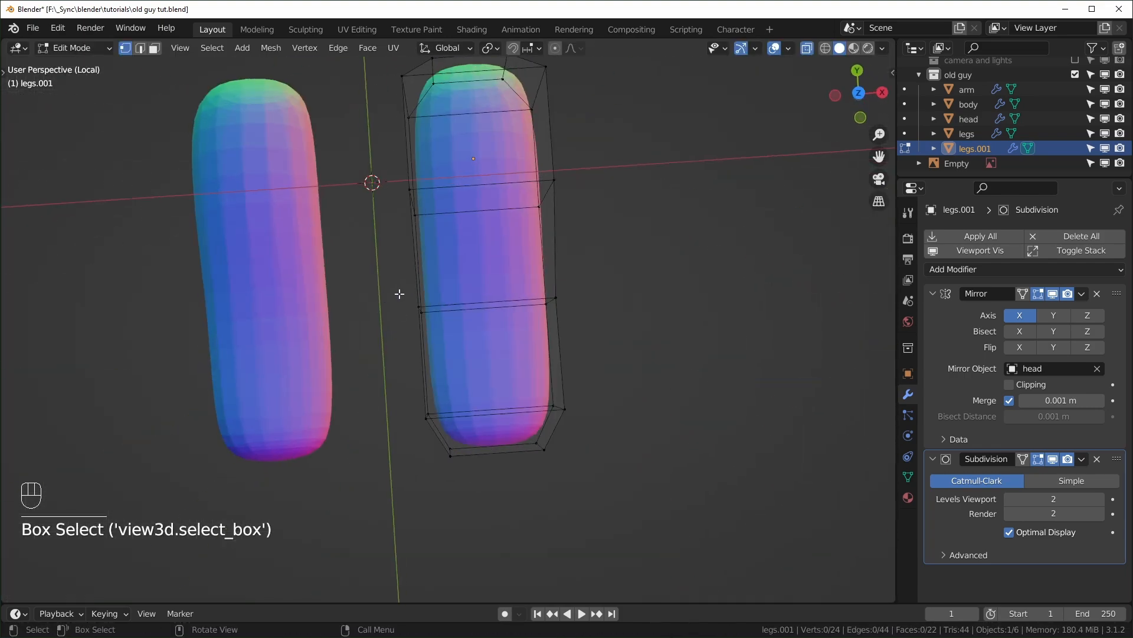
# - Narrow the midfoot loop along X and adjust the width of the ankle and heel section along X
pyautogui.moveTo(409, 291); pyautogui.dragTo(592, 325)
pyautogui.press('KP_7')
pyautogui.press('s')
pyautogui.press('x')
pyautogui.click(575, 320)
pyautogui.moveTo(383, 87); pyautogui.dragTo(615, 234)
pyautogui.press('s')
pyautogui.press('x')
pyautogui.click(621, 238)
# - Add a loop cut between the midfoot and toe loops and widen it along X
pyautogui.hotkey('ctrl', 'r')
pyautogui.click(552, 361)
pyautogui.press('s')
pyautogui.press('x')
pyautogui.click(721, 397)
# - Select the edge loop around the sole's full outline and set its Mean Crease to 1.00
pyautogui.moveTo(720, 398); pyautogui.dragTo(472, 399, button='middle')
pyautogui.press('KP_3')
pyautogui.press('KP_3')
pyautogui.press('3')
pyautogui.keyDown('alt'); pyautogui.click(473, 399); pyautogui.keyUp('alt')
pyautogui.press('2')
pyautogui.keyDown('alt'); pyautogui.click(480, 369); pyautogui.keyUp('alt')
pyautogui.moveTo(506, 441); pyautogui.dragTo(439, 442, button='middle')
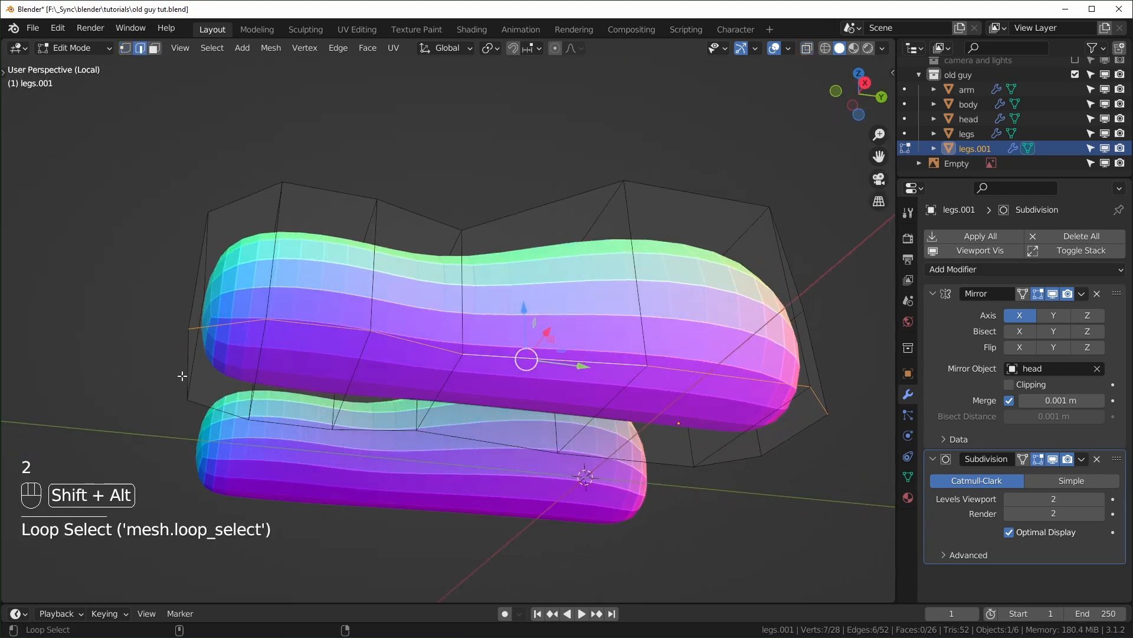
pyautogui.moveTo(177, 375); pyautogui.dragTo(201, 402, button='middle')
pyautogui.keyDown('alt'); pyautogui.keyDown('shift'); pyautogui.click(219, 425); pyautogui.keyUp('shift'); pyautogui.keyUp('alt')
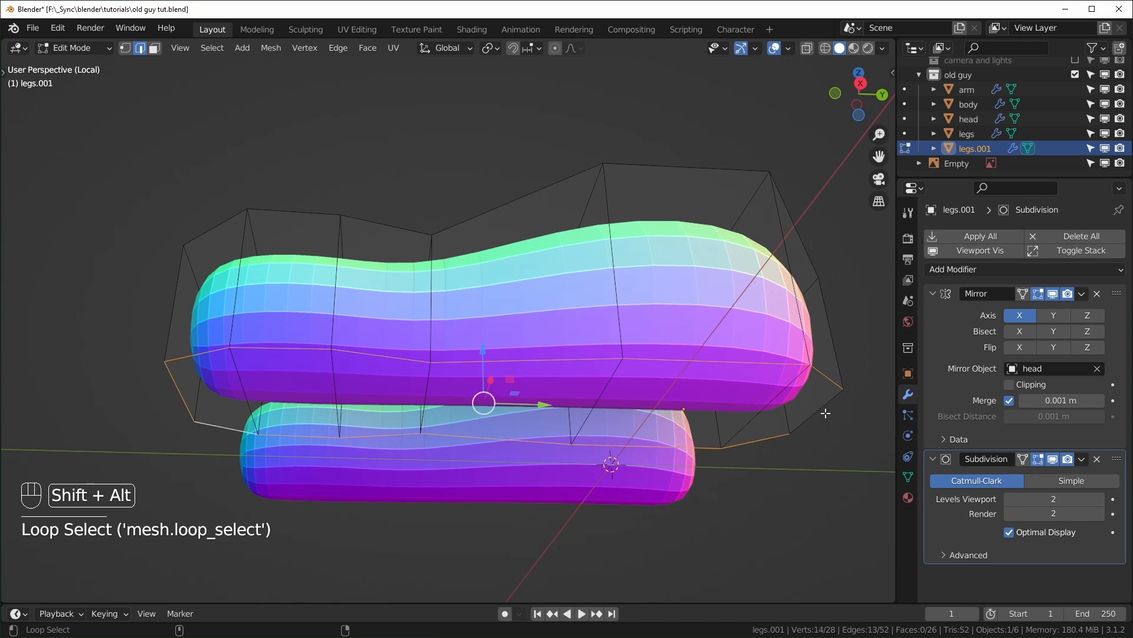
pyautogui.moveTo(828, 414); pyautogui.dragTo(797, 407, button='middle')
pyautogui.press('n')
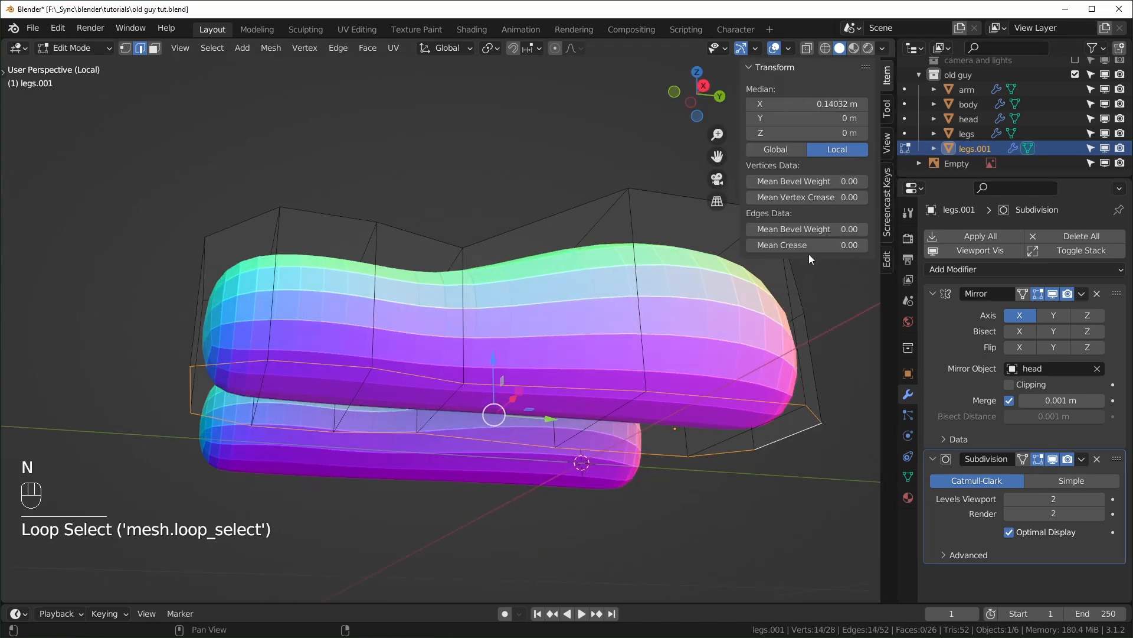
pyautogui.moveTo(807, 245); pyautogui.dragTo(862, 245)
# - Examine the creased sole from the side and exit local view to show the rest of the character
pyautogui.moveTo(582, 471); pyautogui.dragTo(496, 416, button='middle')
pyautogui.press('KP_3')
pyautogui.scroll(4, 514, 441)
pyautogui.scroll(-2, 483, 448)
pyautogui.moveTo(511, 324); pyautogui.dragTo(449, 375, button='middle')
pyautogui.moveTo(378, 382); pyautogui.dragTo(384, 425, button='middle')
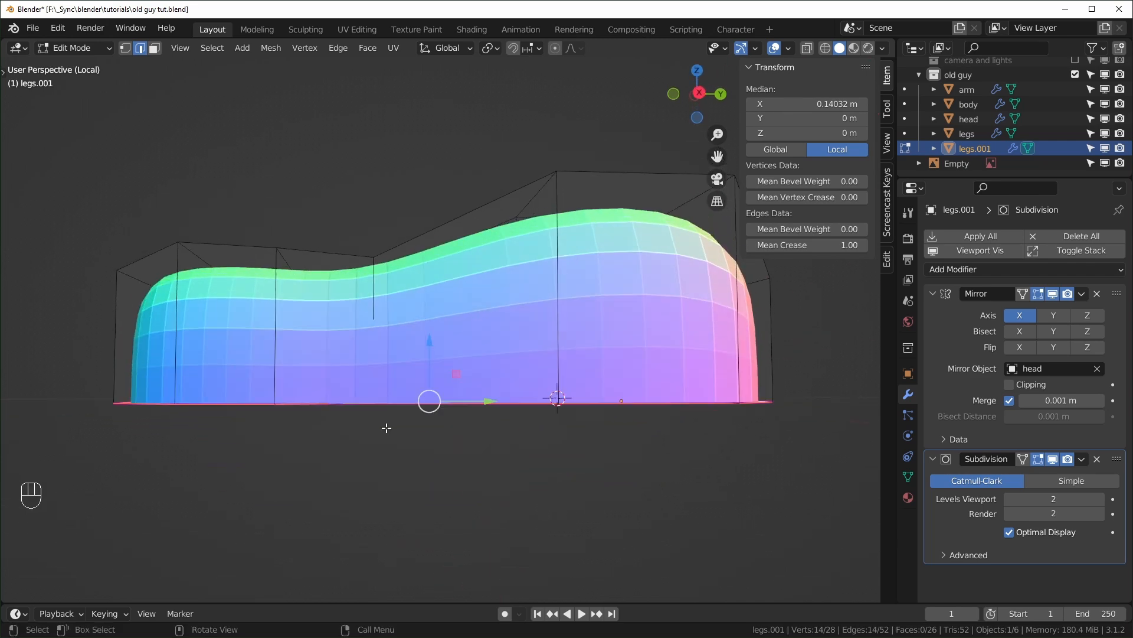
pyautogui.press('KP_Divide')
# - Delete the top face of the foot under the ankle to open the shoe
pyautogui.press('3')
pyautogui.click(519, 272)
pyautogui.moveTo(519, 272); pyautogui.dragTo(631, 315, button='middle')
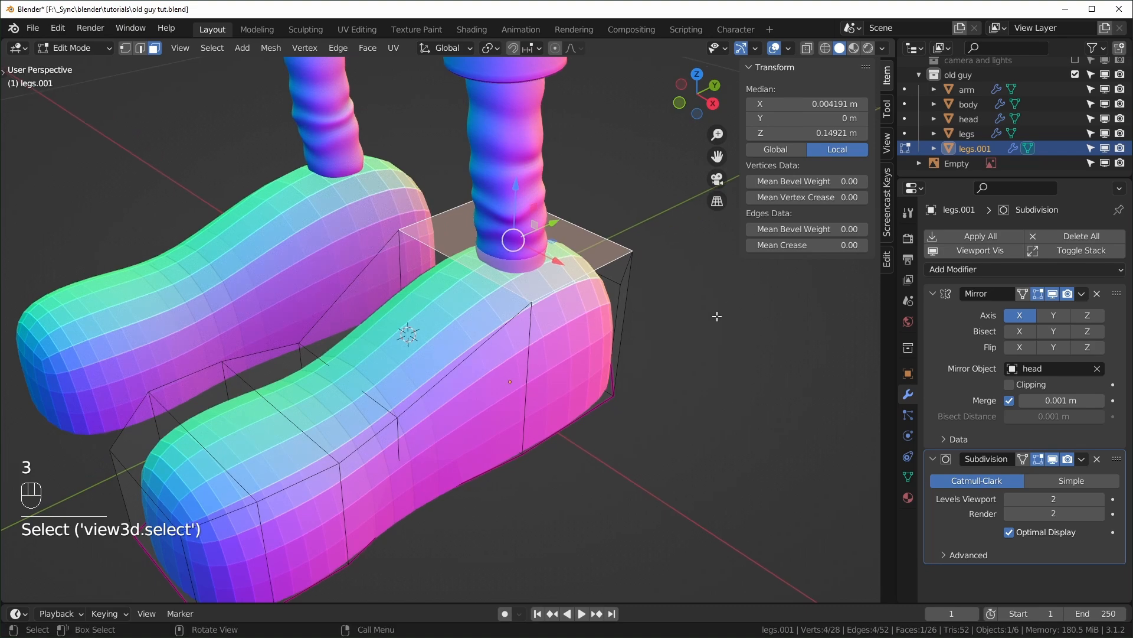
pyautogui.press('x')
pyautogui.click(672, 349)
pyautogui.moveTo(672, 349); pyautogui.dragTo(447, 303, button='middle')
pyautogui.click(611, 319)
# - Lower the midfoot's upper vertices in side view with X-ray on
pyautogui.press('KP_3')
pyautogui.hotkey('alt', 'z')
pyautogui.press('1')
pyautogui.moveTo(328, 229); pyautogui.dragTo(328, 260)
# - Dissolve the extra edge loop behind the toe and lower the toe tip's upper edge
pyautogui.hotkey('ctrl', 'x')
pyautogui.hotkey('ctrl', 'z')
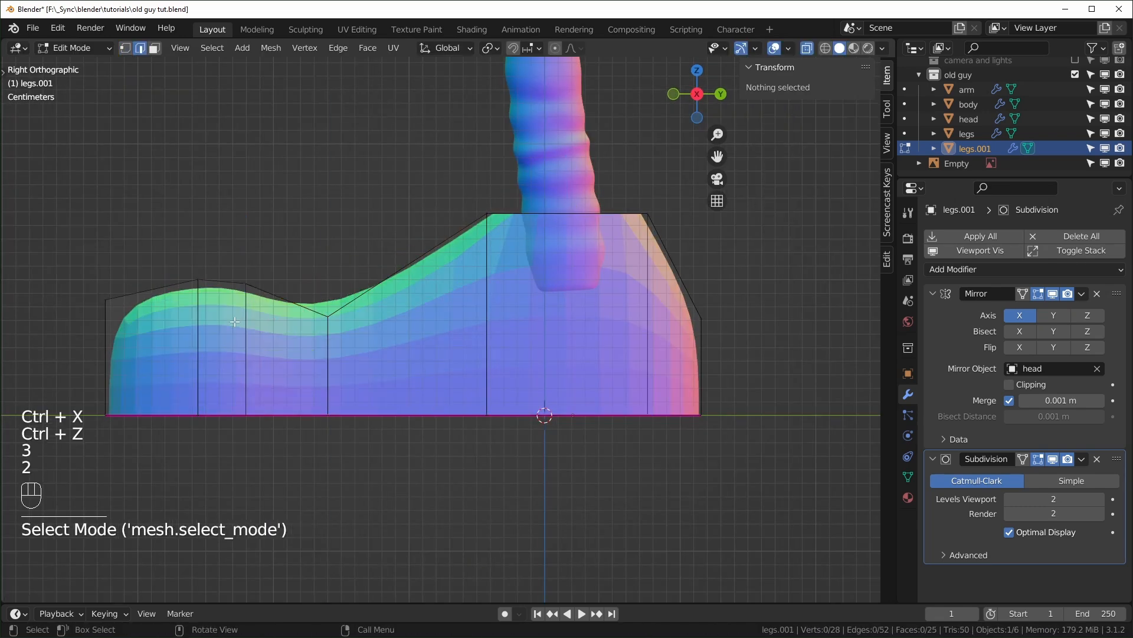
pyautogui.hotkey('ctrl', 'x')
pyautogui.moveTo(105, 239); pyautogui.dragTo(105, 262)
pyautogui.moveTo(473, 484); pyautogui.dragTo(455, 460, button='middle')
pyautogui.scroll(-8, 455, 460)
pyautogui.press('KP_3')
pyautogui.scroll(8, 455, 460)
# - Select the whole shoe mesh and remove its edge crease to round the sole again
pyautogui.moveTo(673, 390); pyautogui.dragTo(720, 431)
pyautogui.hotkey('alt', 'z')
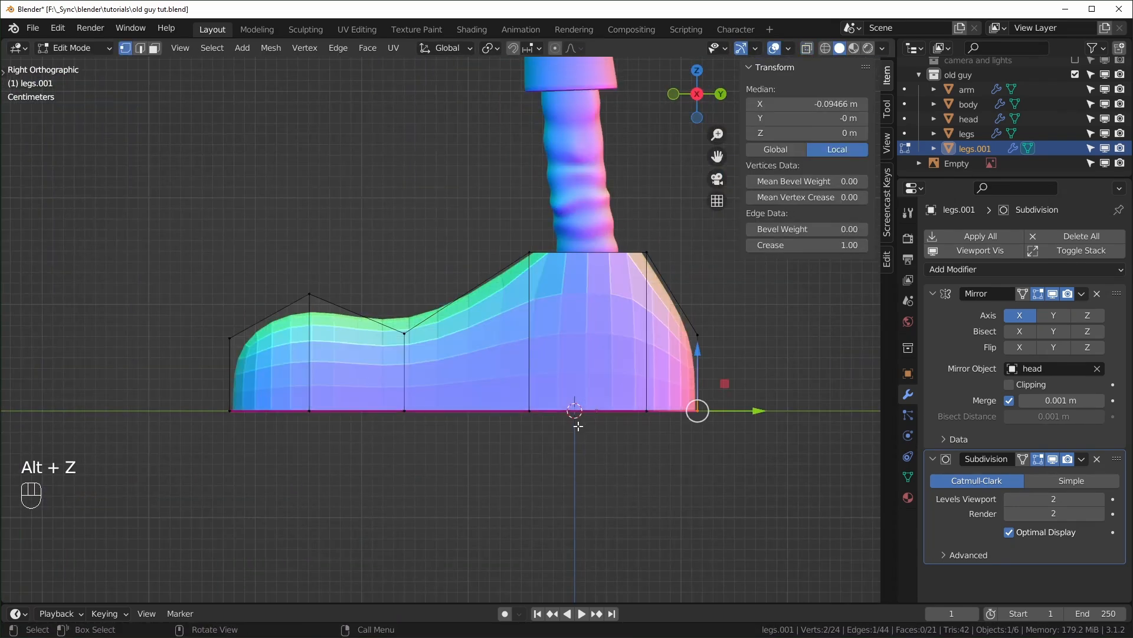
pyautogui.moveTo(578, 425); pyautogui.dragTo(534, 447, button='middle')
pyautogui.keyDown('alt'); pyautogui.click(361, 442); pyautogui.keyUp('alt')
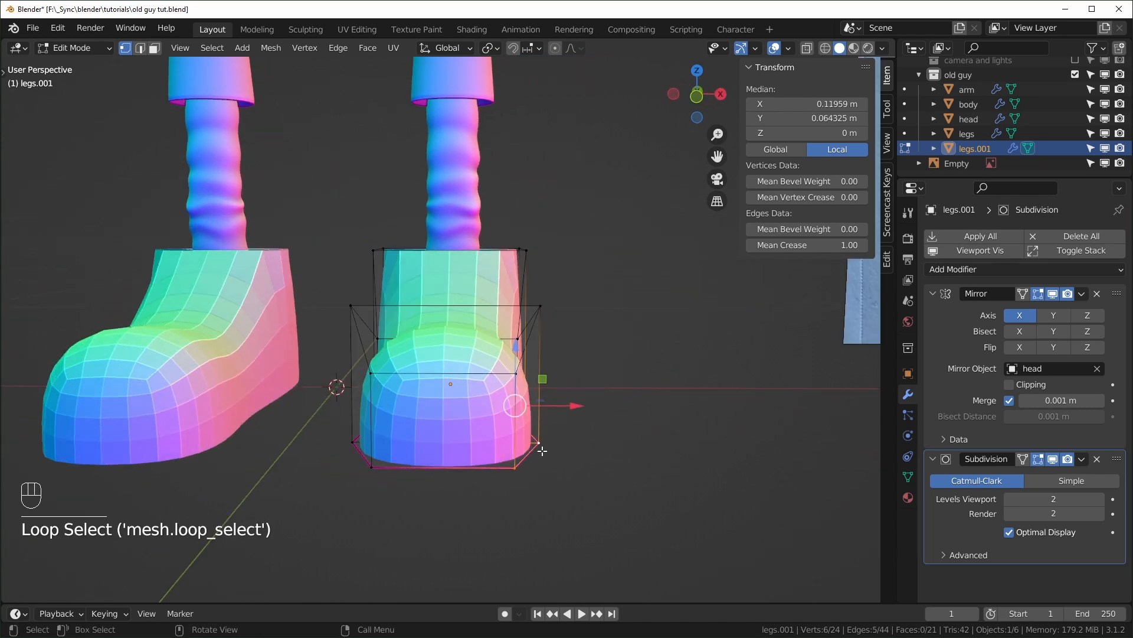
pyautogui.press('a')
pyautogui.moveTo(851, 245); pyautogui.dragTo(827, 245)
pyautogui.moveTo(681, 459); pyautogui.dragTo(524, 468, button='middle')
pyautogui.click(548, 426)
# - Add a horizontal loop cut around the shoe just above the sole and flatten it along Z with scale 0
pyautogui.scroll(2, 549, 458)
pyautogui.hotkey('ctrl', 'r')
pyautogui.click(701, 407)
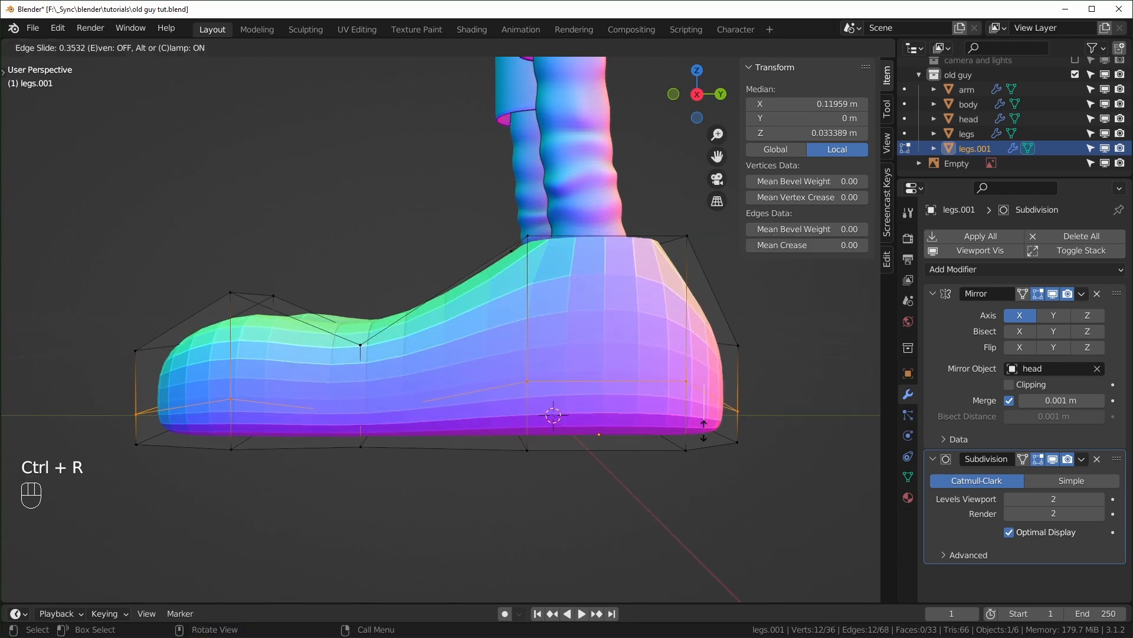
pyautogui.click(717, 453)
pyautogui.press('s')
pyautogui.press('z')
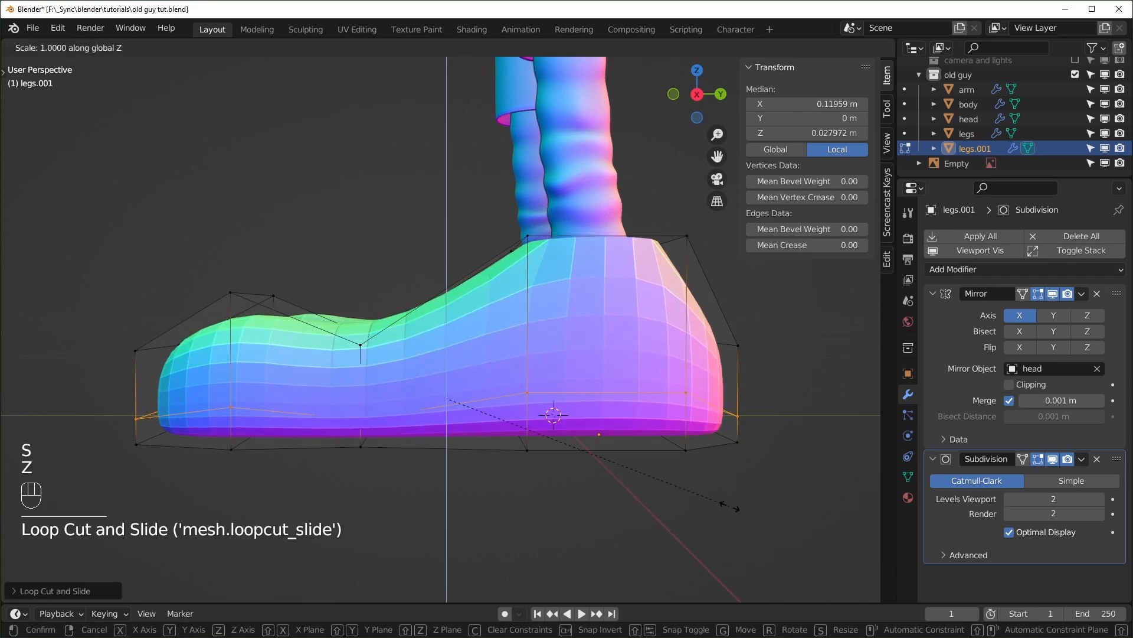
pyautogui.press('KP_0')
pyautogui.press('KP_Enter')
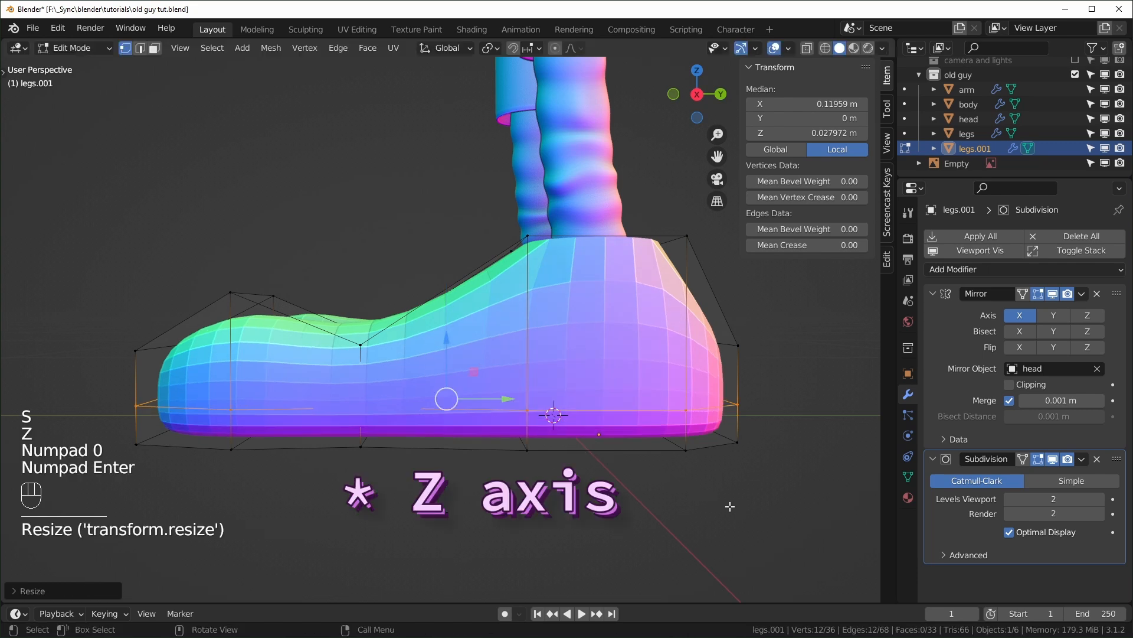
# - Raise the flattened loop slightly and scale it inward along Y and X to start a groove above the sole
pyautogui.press('KP_1')
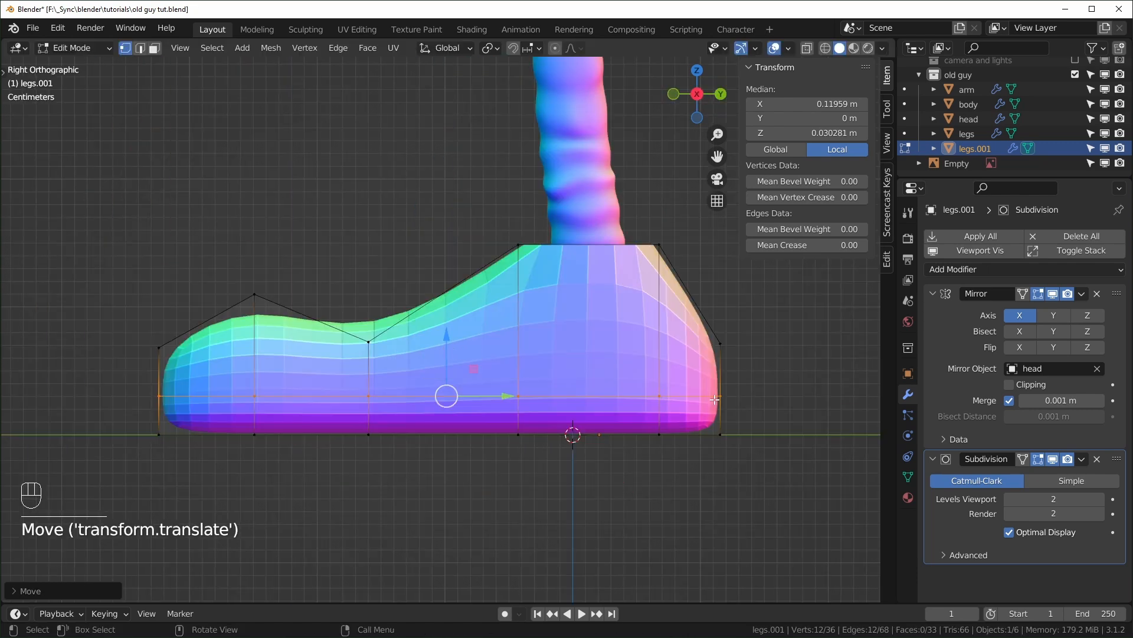
pyautogui.press('s')
pyautogui.press('y')
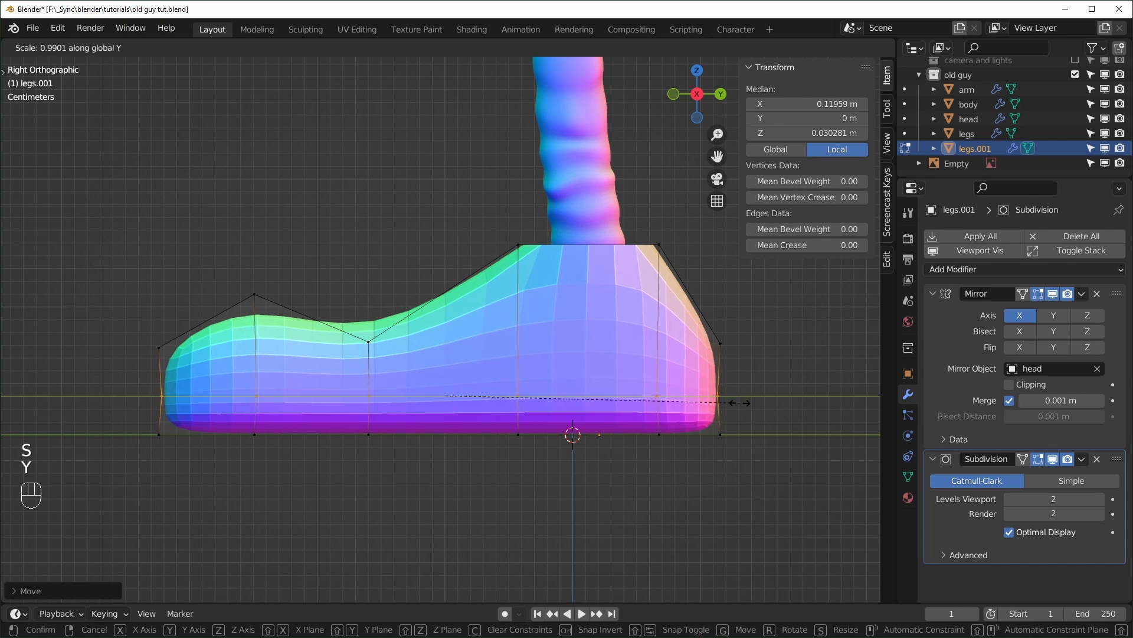
pyautogui.click(723, 399)
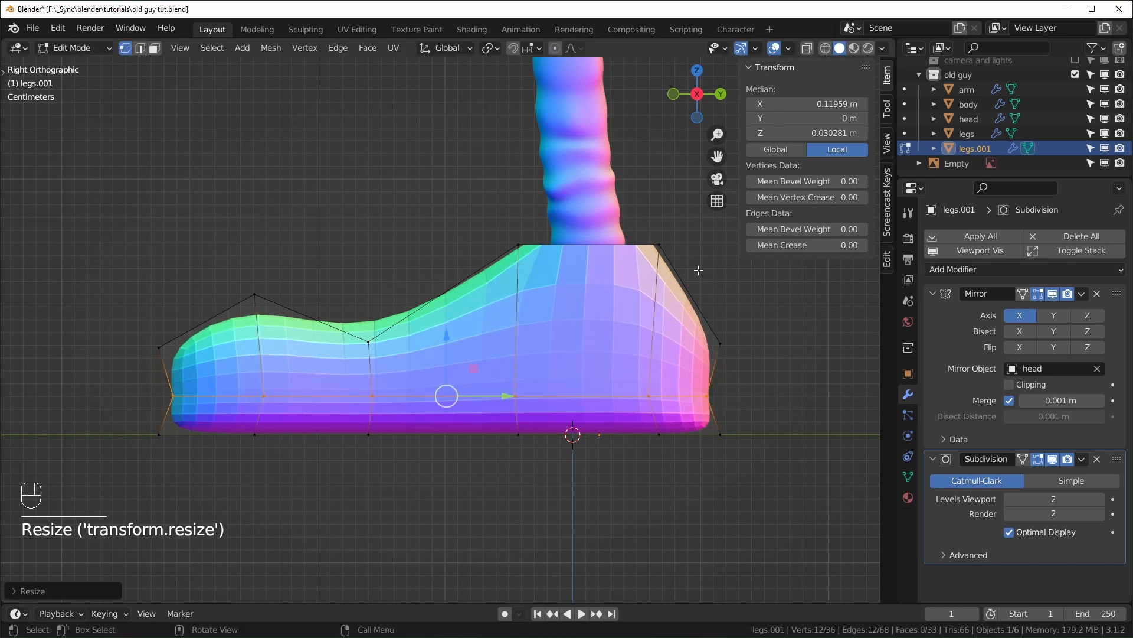
pyautogui.press('KP_1')
pyautogui.press('s')
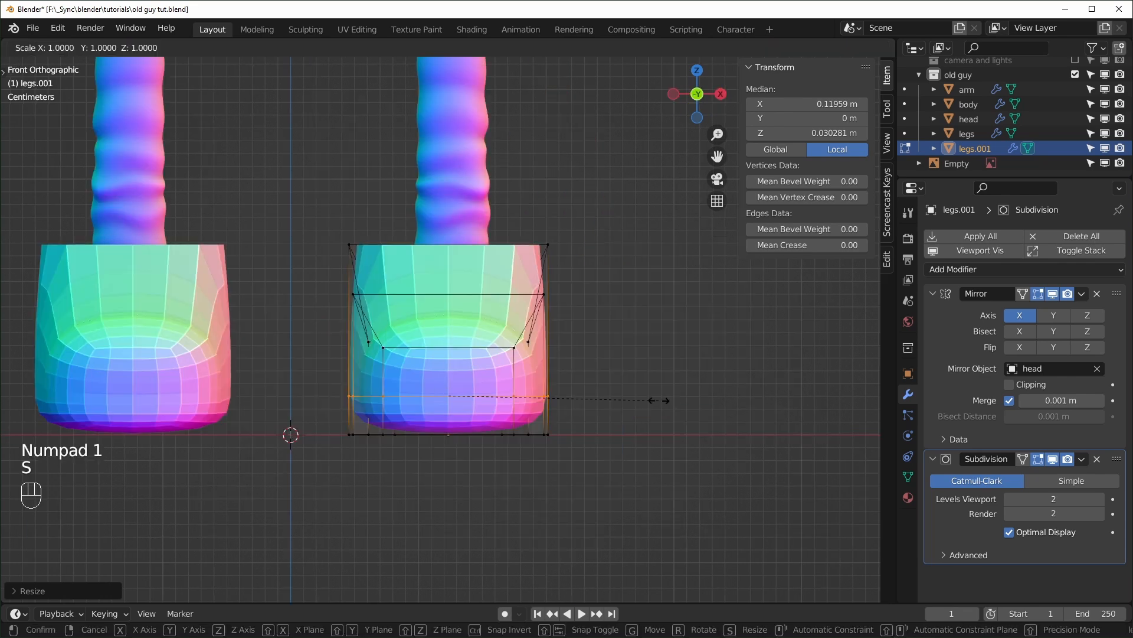
pyautogui.press('x')
pyautogui.click(625, 401)
pyautogui.moveTo(625, 401); pyautogui.dragTo(601, 409, button='middle')
pyautogui.press('KP_1')
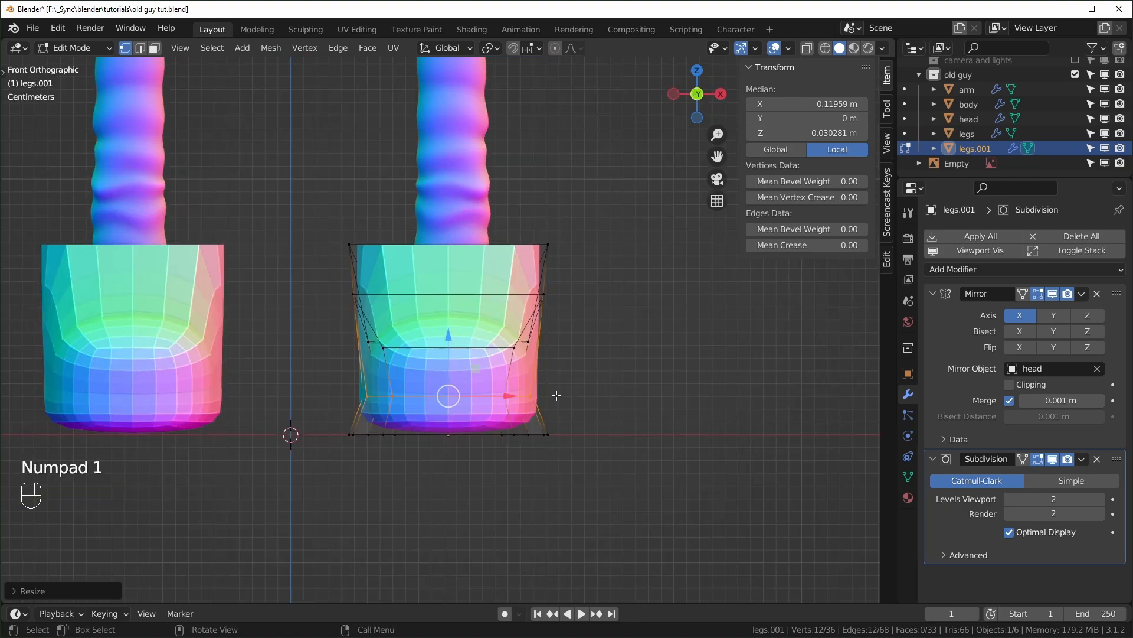
# - Add a second horizontal loop cut, flatten it along Z with scale 0, and lower it to just above the groove loop
pyautogui.hotkey('ctrl', 'r')
pyautogui.click(535, 370)
pyautogui.click(570, 396)
pyautogui.moveTo(580, 400); pyautogui.dragTo(449, 414, button='middle')
pyautogui.press('s')
pyautogui.press('z')
pyautogui.press('KP_0')
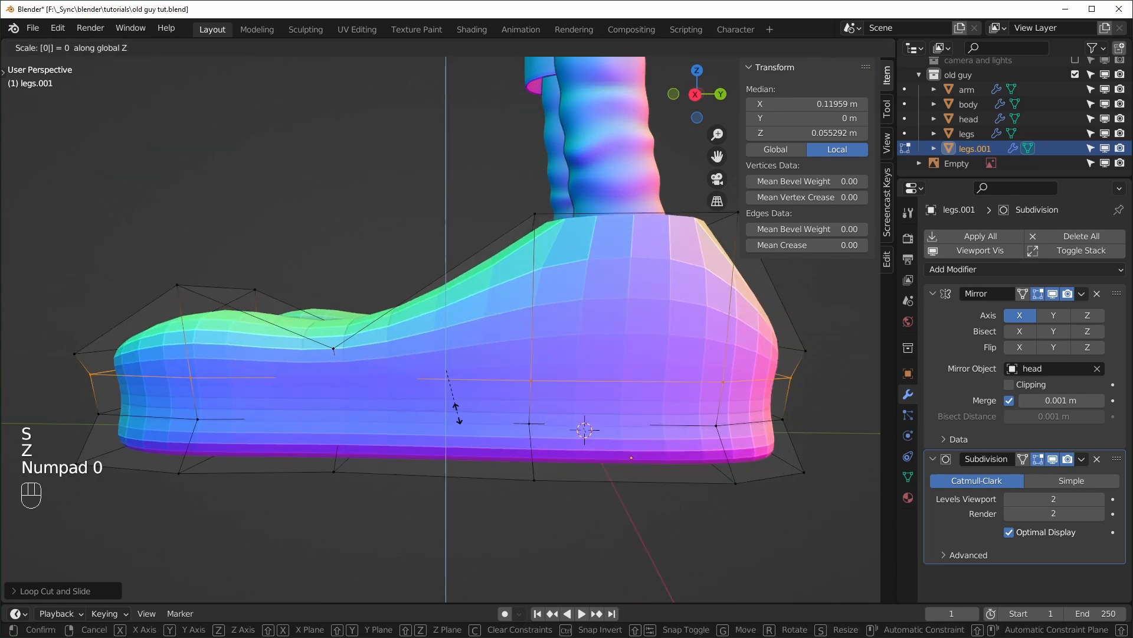
pyautogui.press('KP_Enter')
pyautogui.press('KP_1')
pyautogui.press('KP_3')
pyautogui.moveTo(448, 317); pyautogui.dragTo(451, 329)
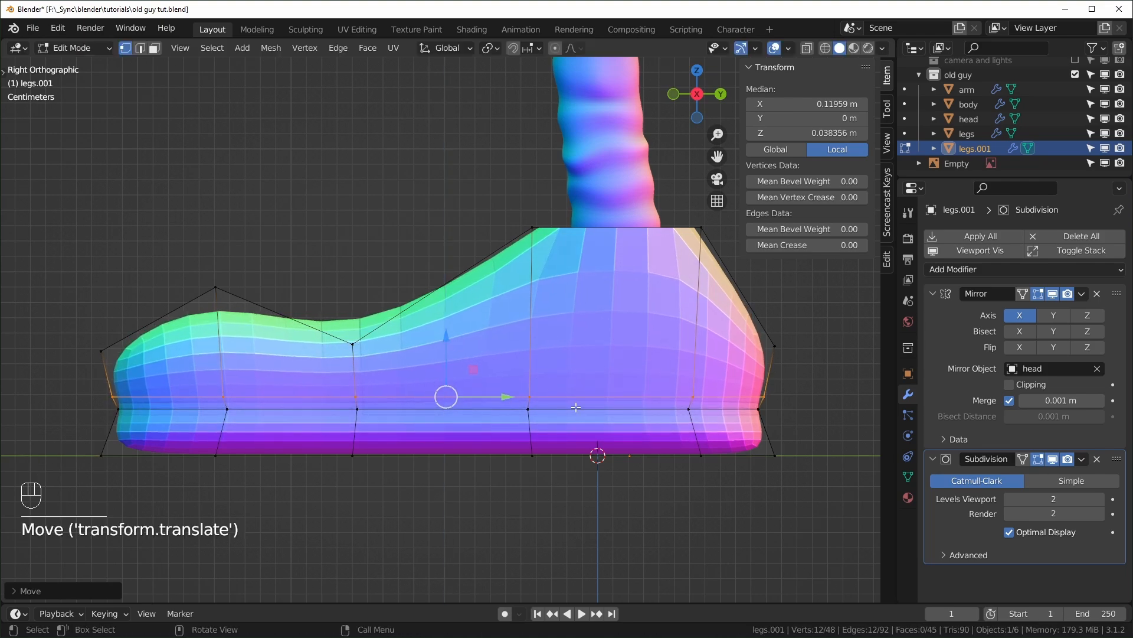
# - Scale the upper groove loop along X, then scale the front edge of the shoe's ankle opening along X
pyautogui.press('s')
pyautogui.press('x')
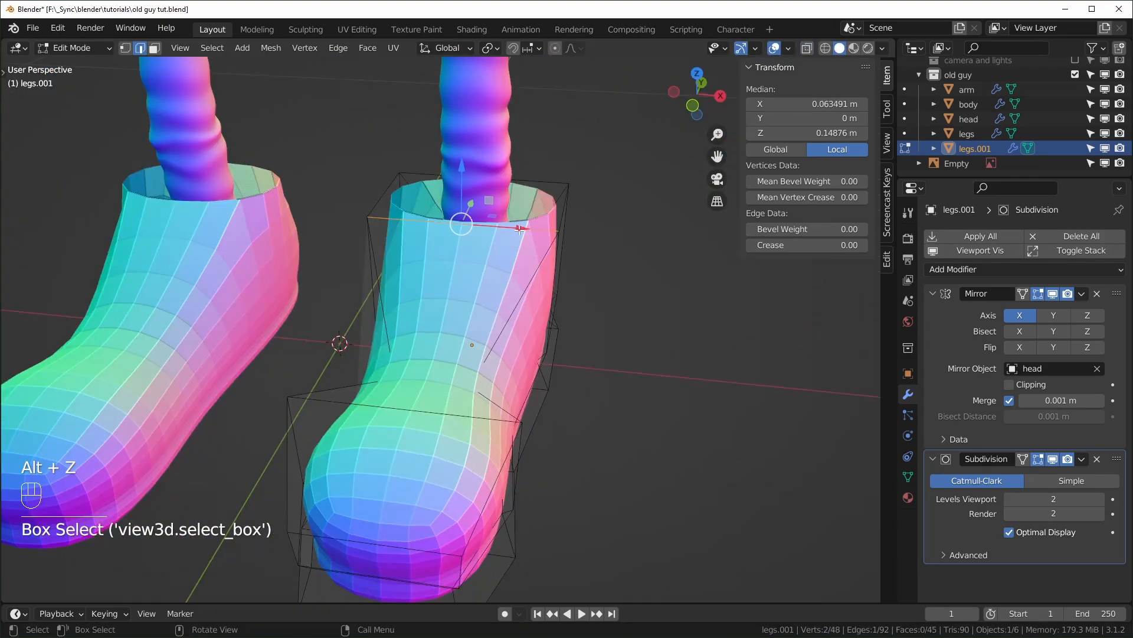
pyautogui.press('s')
pyautogui.press('x')
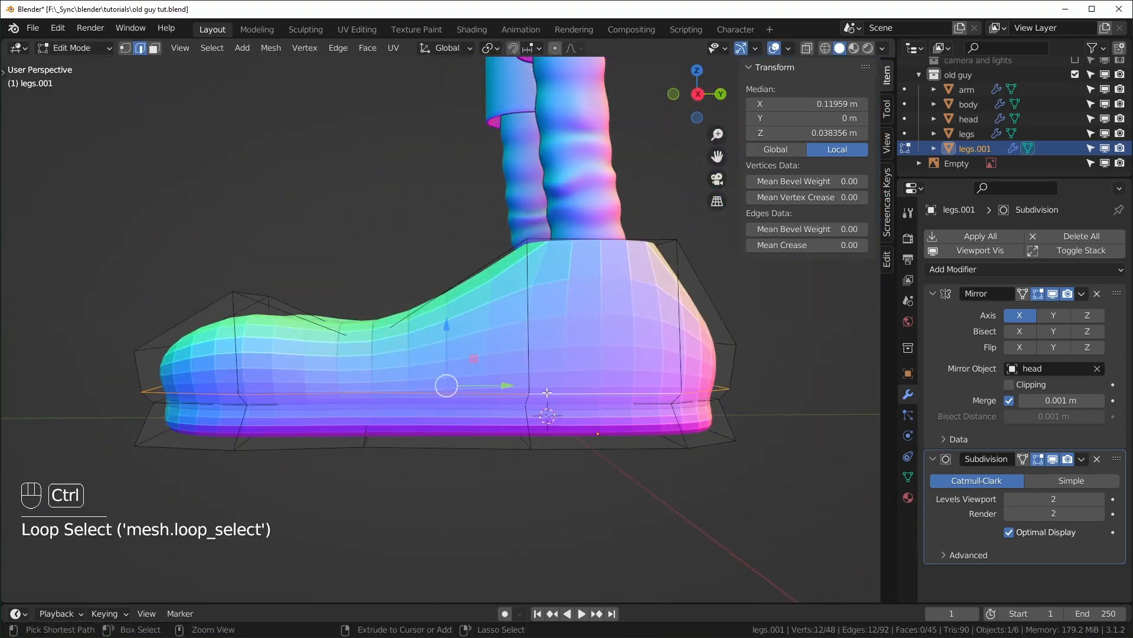
# - Lower the upper groove loop by about 0.004 m along Z to tighten the groove above the sole
pyautogui.hotkey('ctrl', 'x')
pyautogui.hotkey('ctrl', 'z')
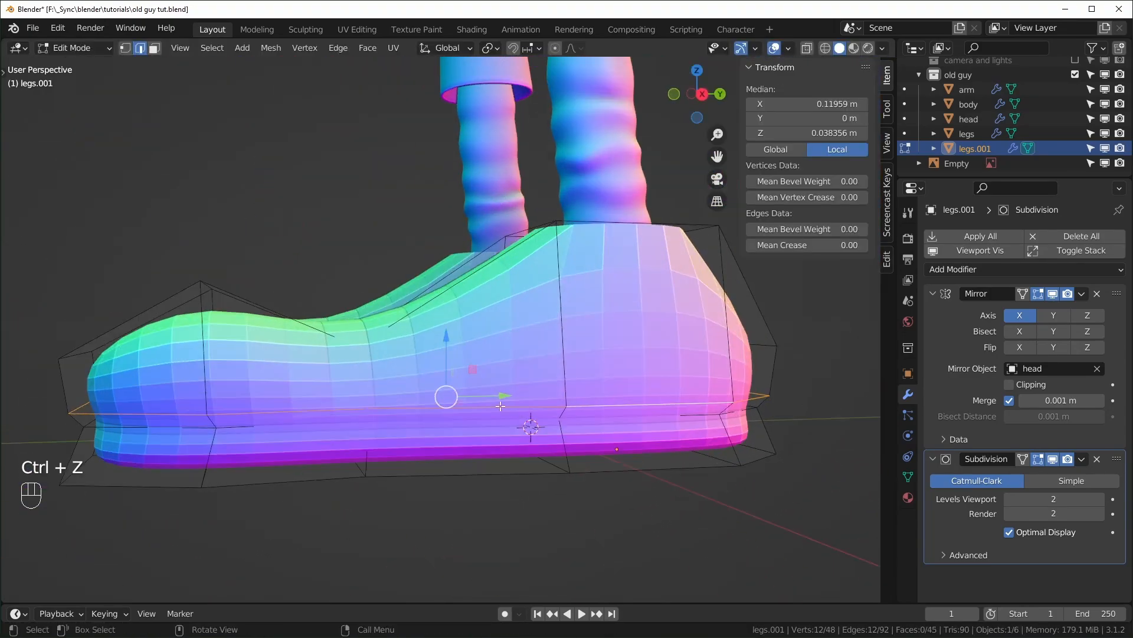
pyautogui.press('g')
pyautogui.press('z')
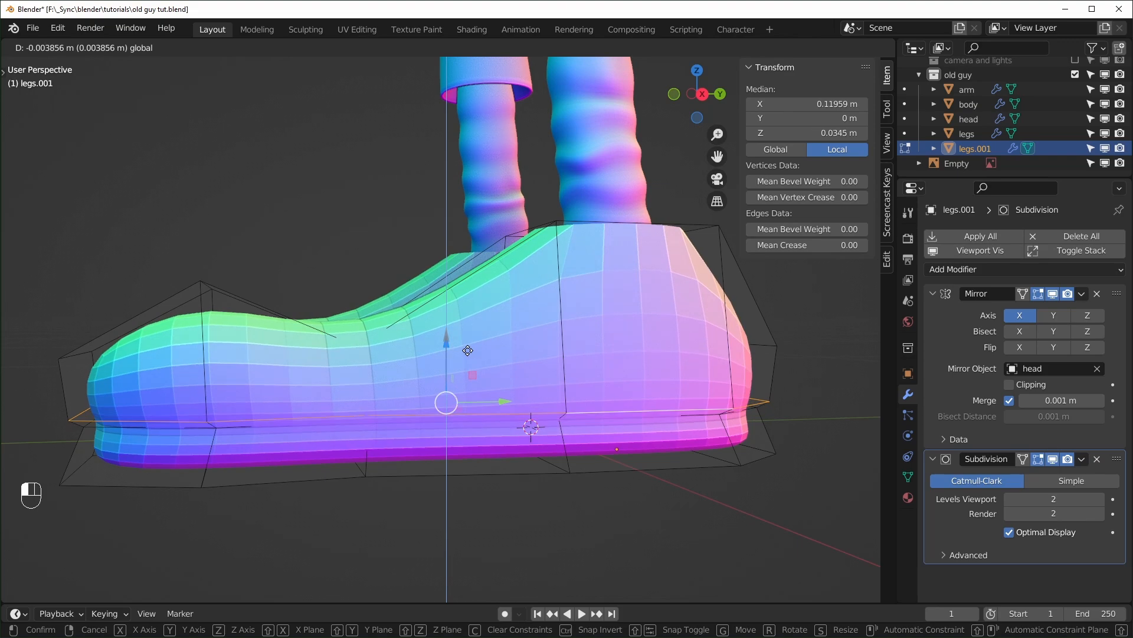
pyautogui.moveTo(468, 350); pyautogui.dragTo(468, 351)
pyautogui.moveTo(468, 351); pyautogui.dragTo(599, 372, button='middle')
pyautogui.scroll(-3, 599, 372)
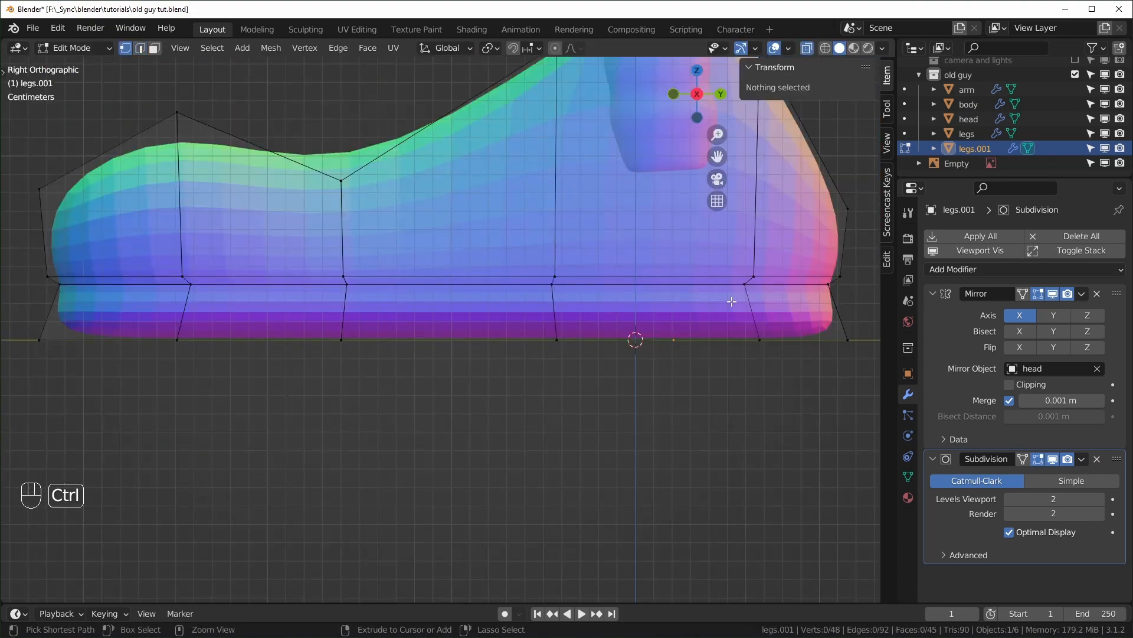
# - Add a horizontal loop cut around the middle of the sole band
pyautogui.hotkey('ctrl', 'r')
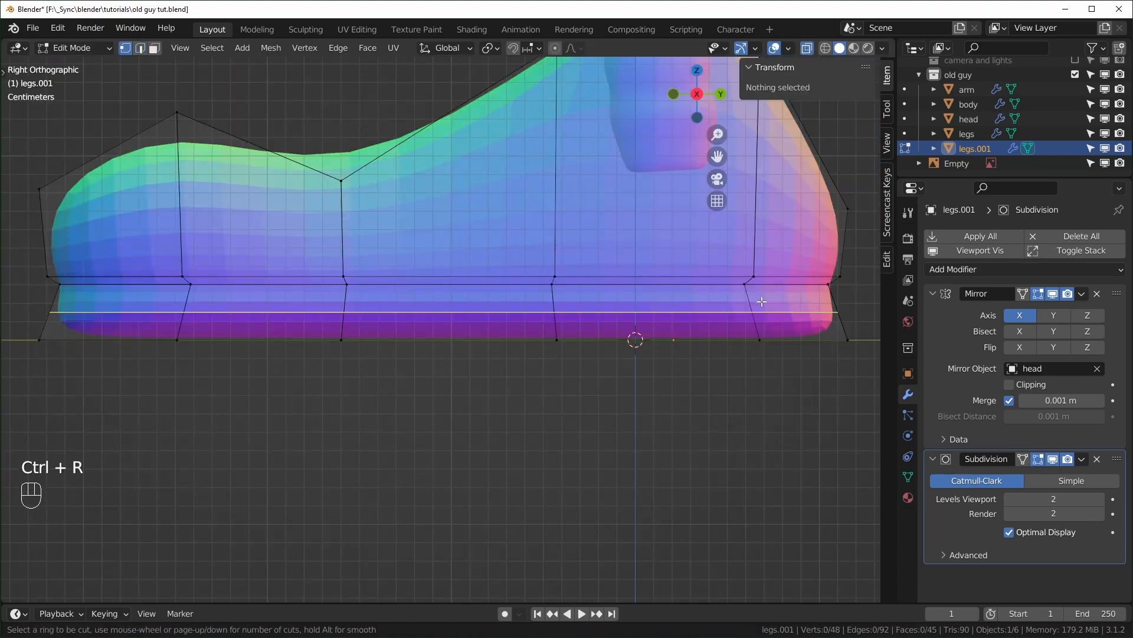
pyautogui.click(761, 303)
pyautogui.click(761, 301)
pyautogui.scroll(2, 758, 354)
pyautogui.keyDown('shift'); pyautogui.moveTo(757, 372); pyautogui.dragTo(640, 398, button='middle'); pyautogui.keyUp('shift')
pyautogui.scroll(-2, 455, 397)
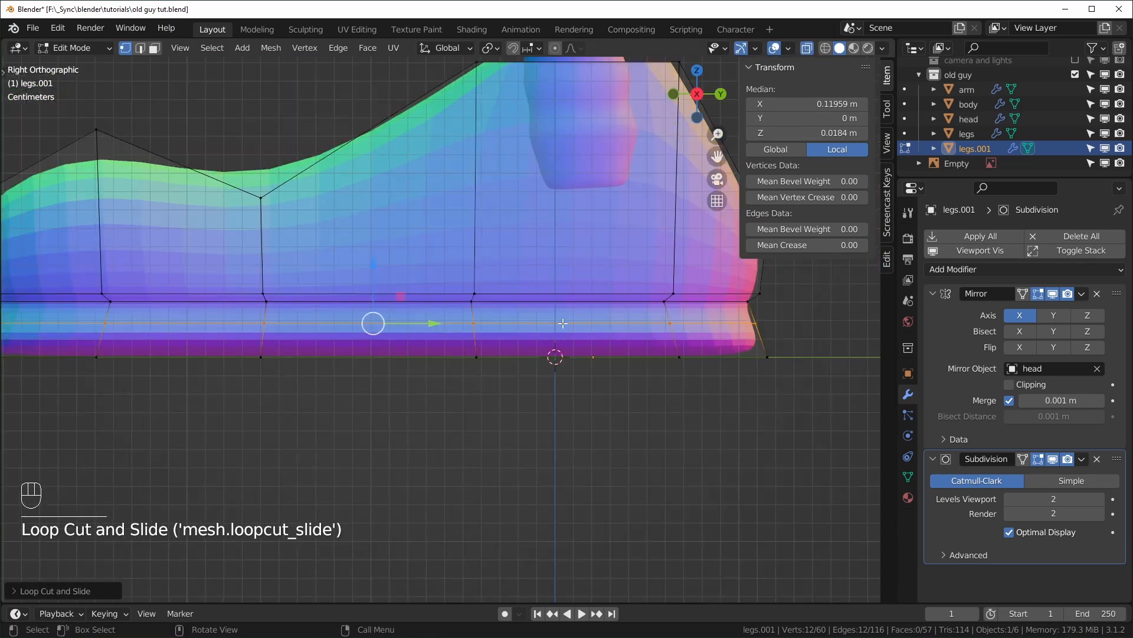
# - Check the shoe sketch, select the connected edges across the sole in front of the heel, and apply Edge Split
pyautogui.press('KP_1')
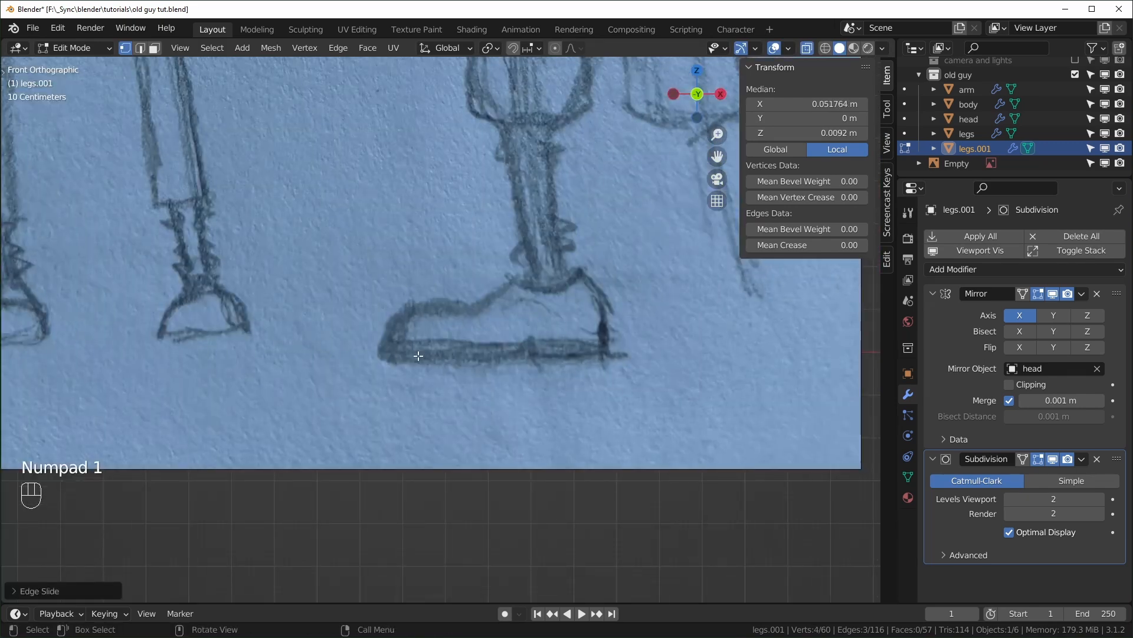
pyautogui.click(505, 478)
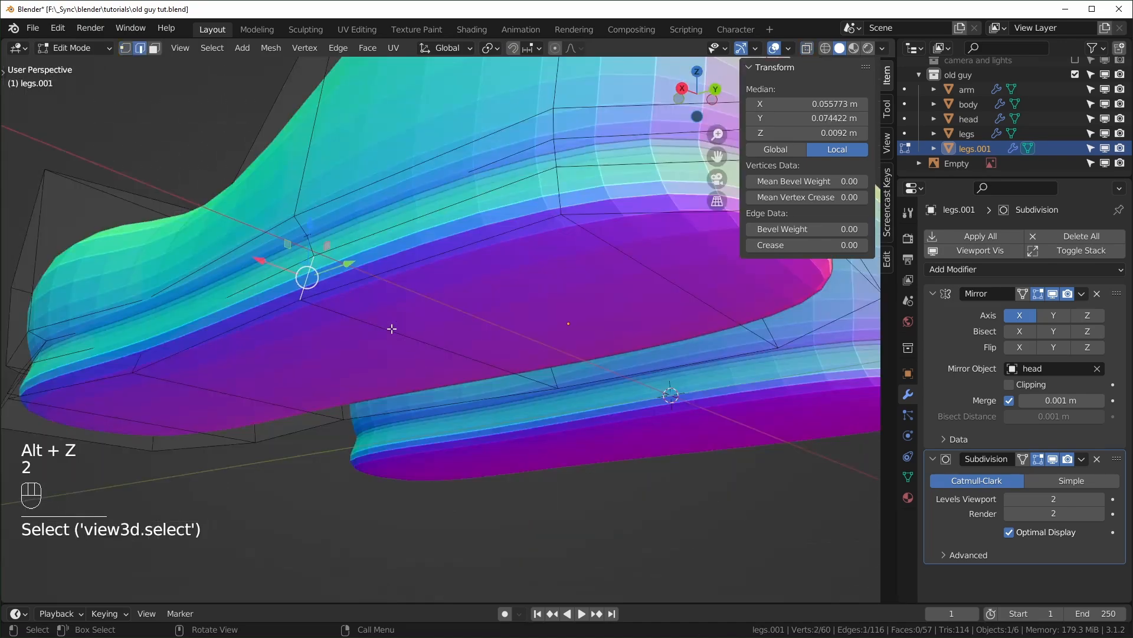
pyautogui.keyDown('shift'); pyautogui.click(390, 328); pyautogui.keyUp('shift')
pyautogui.moveTo(388, 307); pyautogui.dragTo(434, 407, button='middle')
pyautogui.moveTo(526, 360); pyautogui.dragTo(535, 330, button='middle')
pyautogui.rightClick(534, 329)
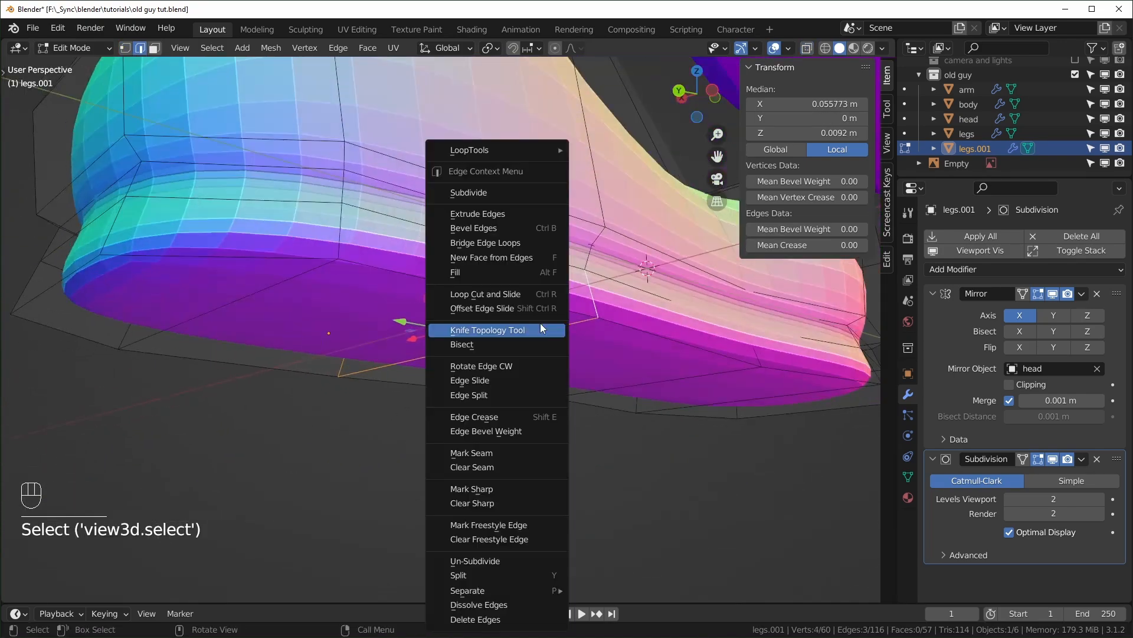
pyautogui.click(506, 395)
pyautogui.moveTo(506, 396); pyautogui.dragTo(453, 432, button='middle')
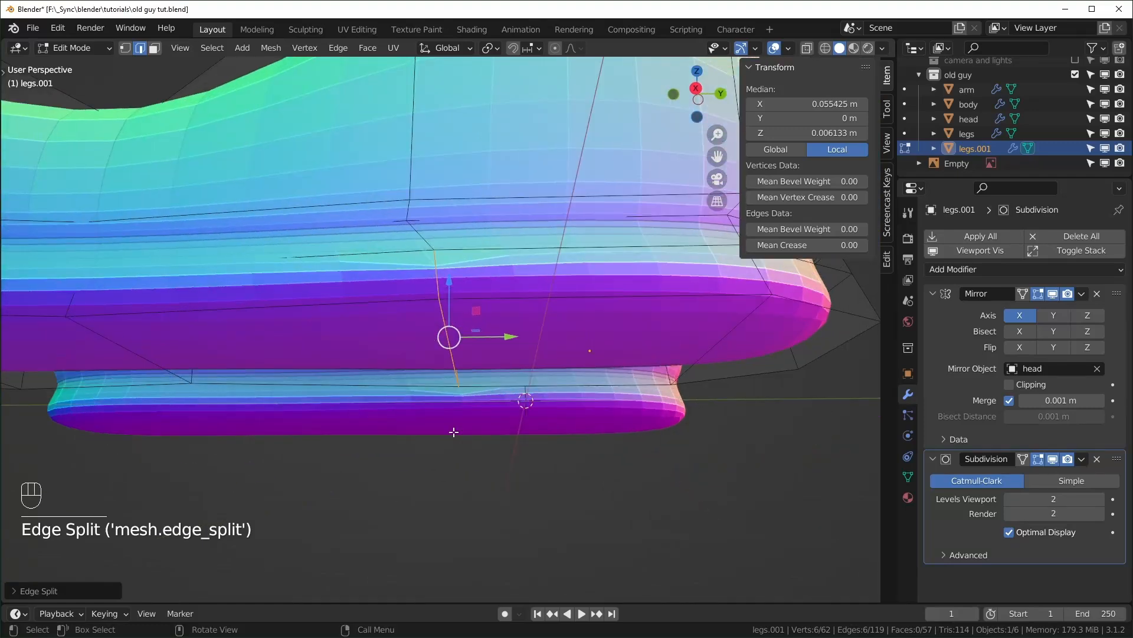
# - Move one side of the split sole edges along Y, then join the two upper vertices across the gap with an edge
pyautogui.click(458, 361)
pyautogui.moveTo(509, 351); pyautogui.dragTo(420, 364)
pyautogui.scroll(2, 464, 370)
pyautogui.press('1')
pyautogui.hotkey('alt', 'z')
pyautogui.click(464, 364)
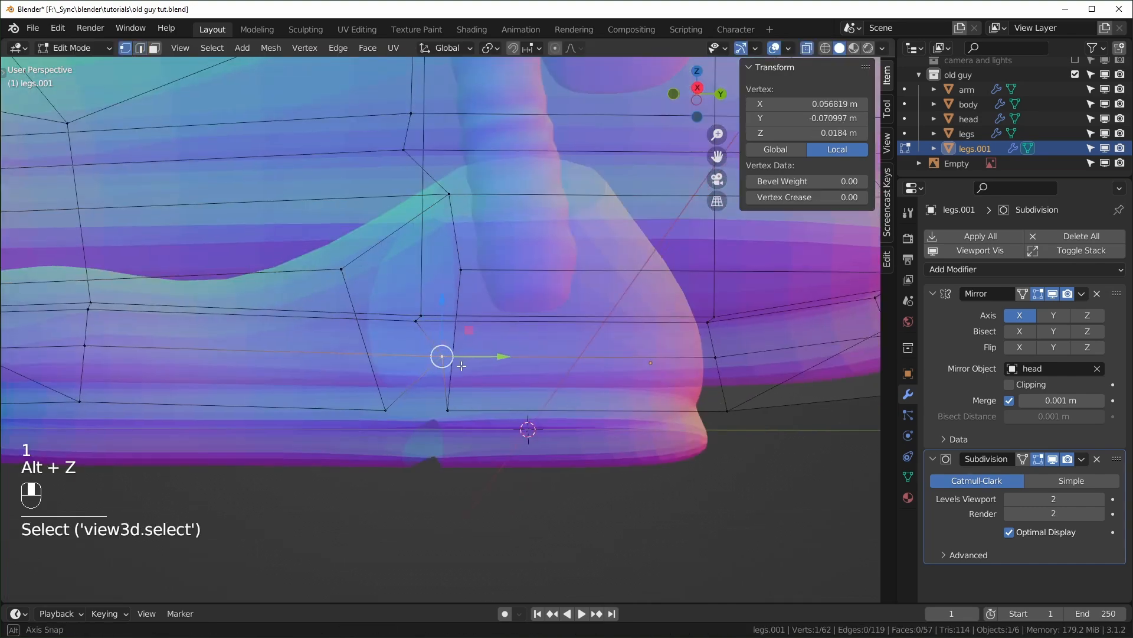
pyautogui.keyDown('shift'); pyautogui.click(493, 207); pyautogui.keyUp('shift')
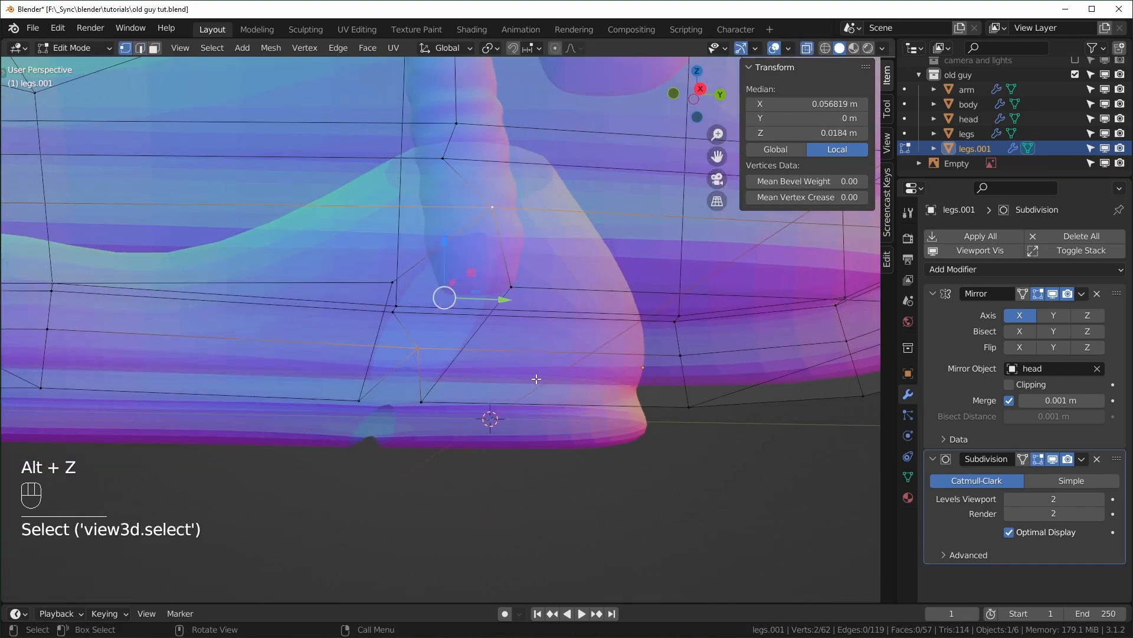
pyautogui.press('f')
# - Fill the open front side of the gap between sole and heel with a face
pyautogui.moveTo(535, 380); pyautogui.dragTo(515, 388, button='middle')
pyautogui.keyDown('alt'); pyautogui.click(423, 387); pyautogui.keyUp('alt')
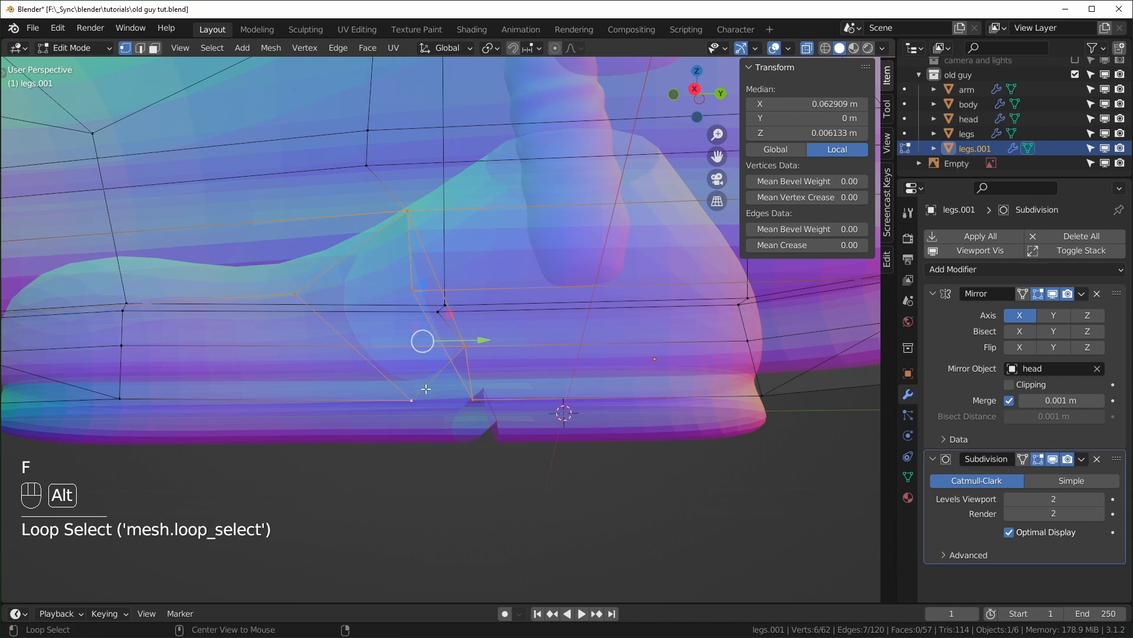
pyautogui.moveTo(467, 438); pyautogui.dragTo(442, 393, button='middle')
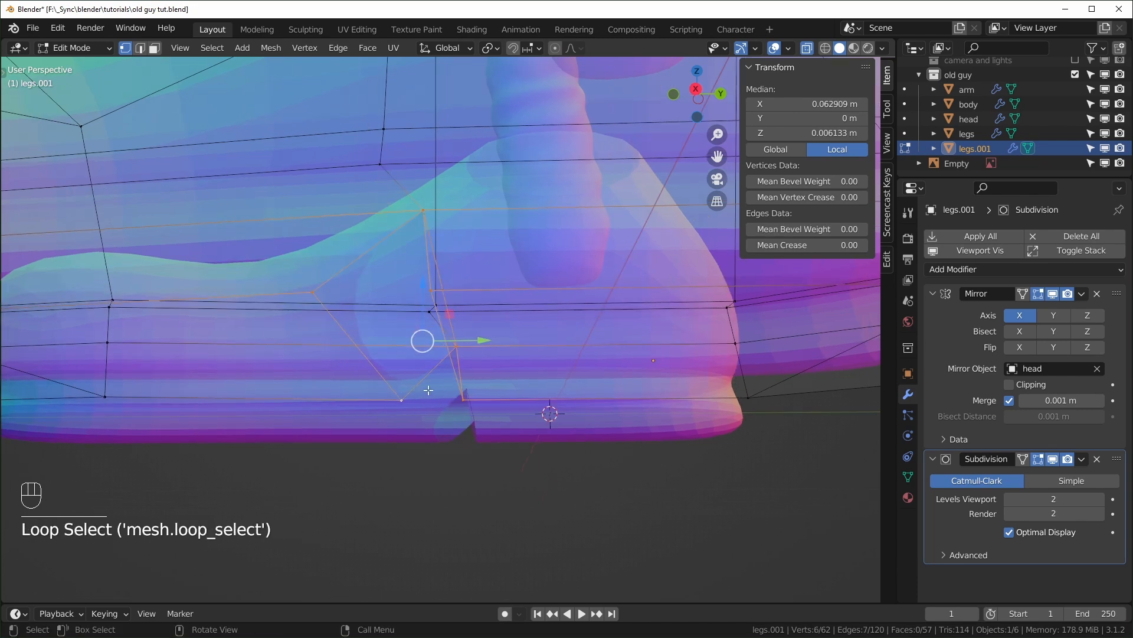
pyautogui.press('2')
pyautogui.click(442, 319)
pyautogui.keyDown('shift'); pyautogui.moveTo(407, 307); pyautogui.dragTo(370, 272, button='middle'); pyautogui.keyUp('shift')
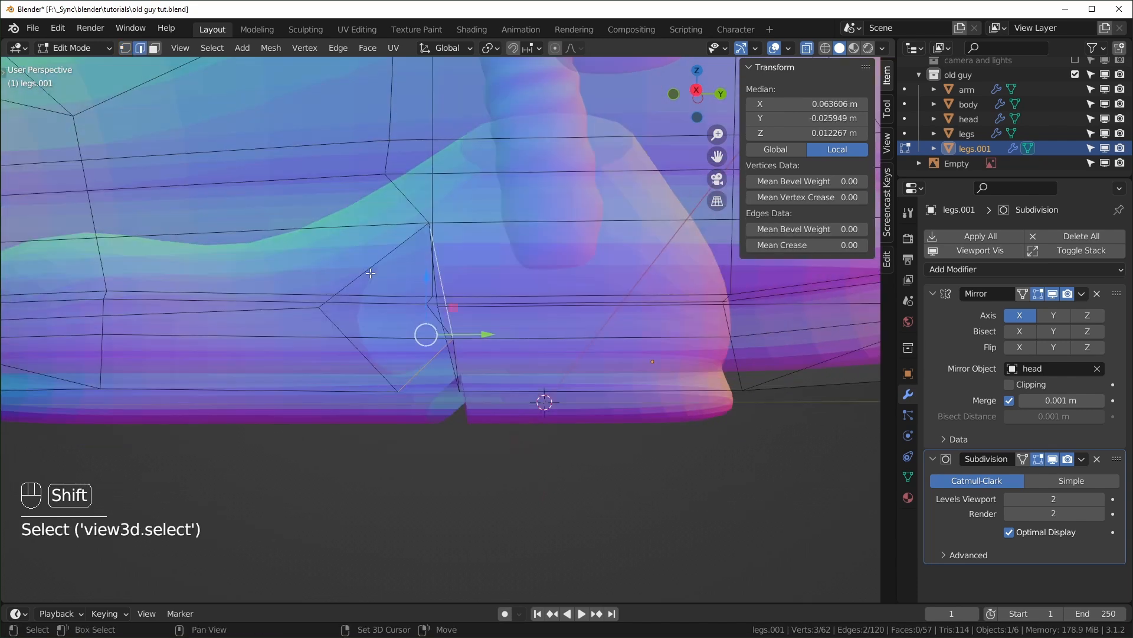
pyautogui.hotkey('alt', 'z')
pyautogui.press('f')
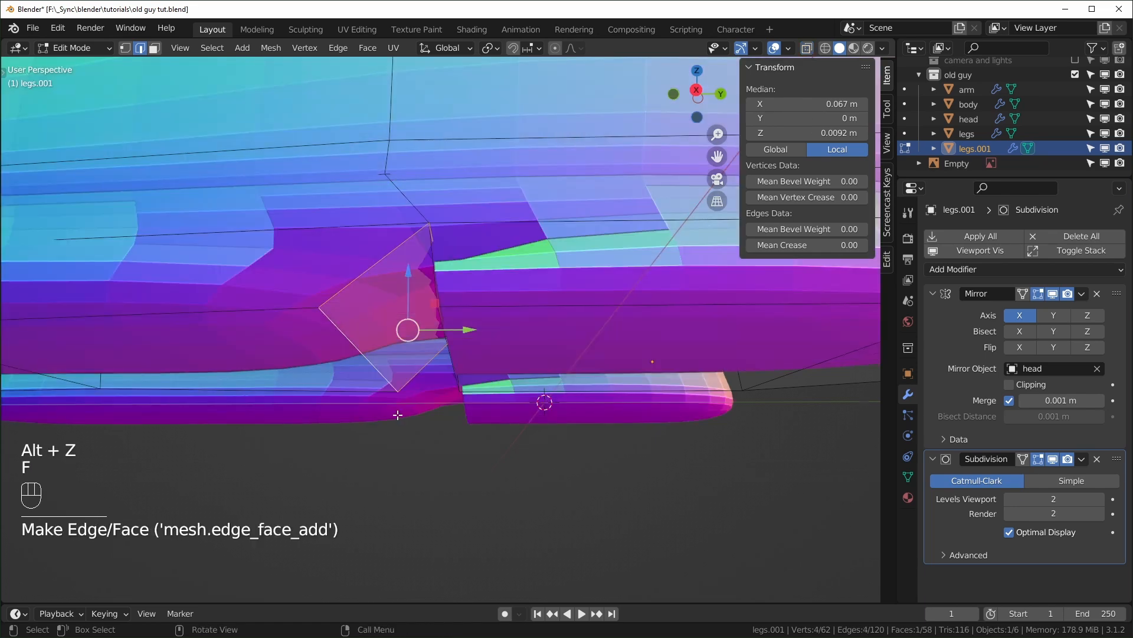
# - Select the edges around the opening on the heel side of the gap and fill them with a face
pyautogui.moveTo(417, 404); pyautogui.dragTo(514, 331, button='middle')
pyautogui.click(549, 292)
pyautogui.keyDown('shift'); pyautogui.click(518, 306); pyautogui.keyUp('shift')
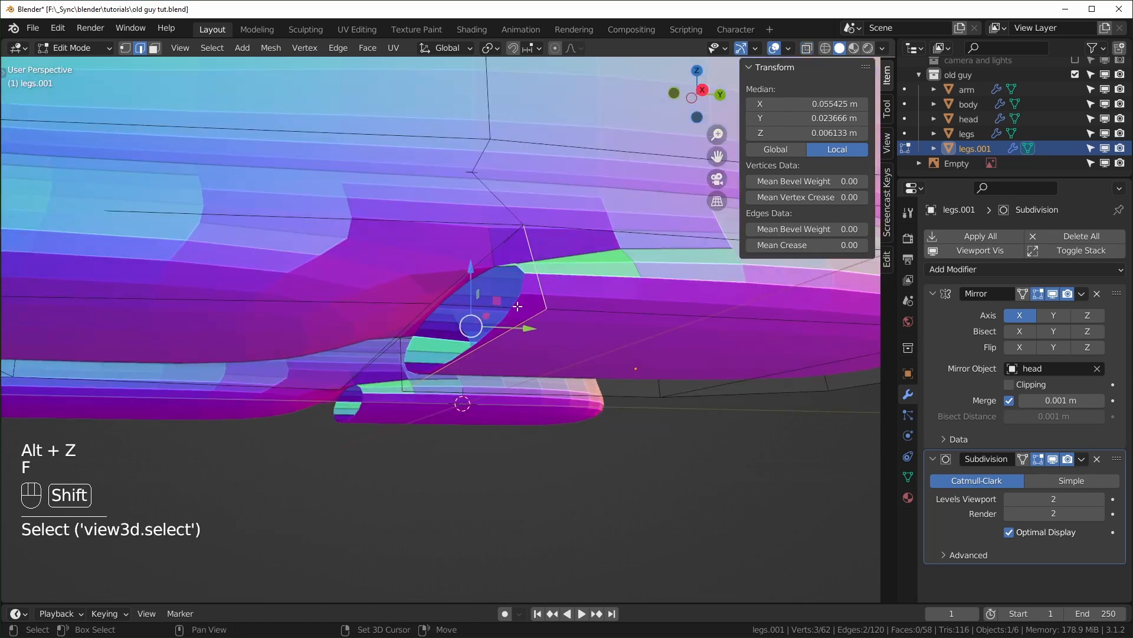
pyautogui.keyDown('shift'); pyautogui.click(413, 375); pyautogui.keyUp('shift')
pyautogui.press('f')
# - Try shifting an edge at the sole gap along Y while checking the underside of the shoe
pyautogui.moveTo(413, 375); pyautogui.dragTo(394, 380, button='middle')
pyautogui.scroll(-5, 407, 360)
pyautogui.click(411, 346)
pyautogui.moveTo(471, 349); pyautogui.dragTo(441, 347)
pyautogui.moveTo(440, 348); pyautogui.dragTo(699, 484, button='middle')
pyautogui.hotkey('ctrl', 'z')
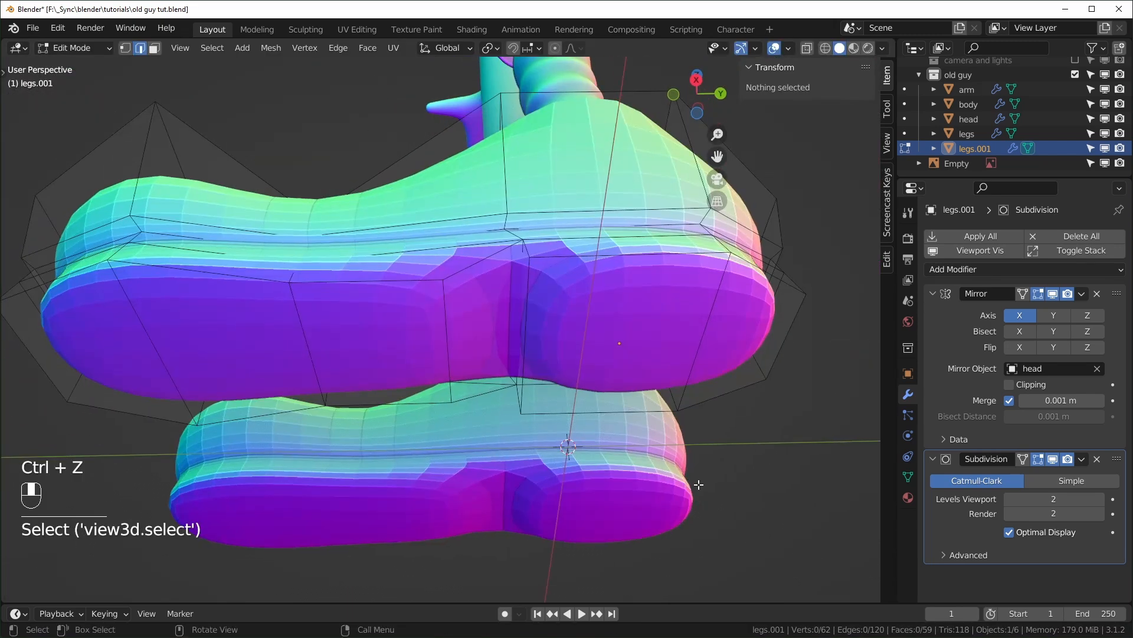
# - Select the bottom faces of the heel and sole and inset them
pyautogui.press('3')
pyautogui.press('c')
pyautogui.moveTo(742, 324); pyautogui.dragTo(135, 364)
pyautogui.rightClick(137, 365)
pyautogui.moveTo(137, 365); pyautogui.dragTo(790, 508, button='middle')
pyautogui.press('i')
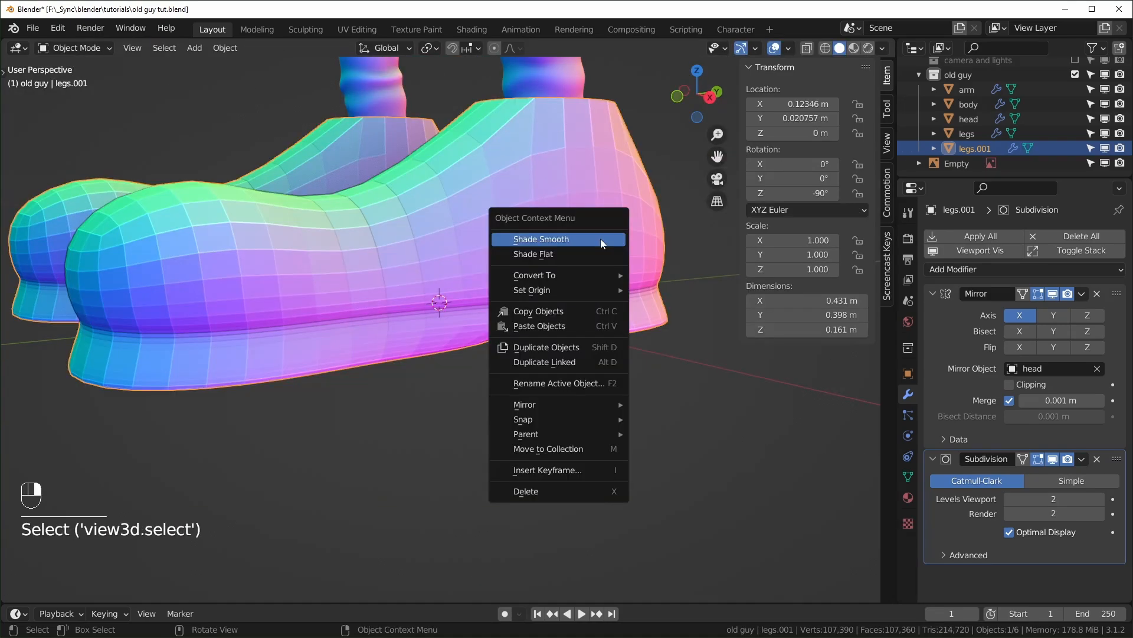
# - Preview the shoes with smooth shading and a higher viewport subdivision, and return the Subdivision modifier to level 2
pyautogui.click(597, 238)
pyautogui.click(1095, 499)
pyautogui.moveTo(649, 440); pyautogui.dragTo(450, 270, button='middle')
pyautogui.click(546, 444)
pyautogui.scroll(3, 551, 444)
pyautogui.press('Tab')
pyautogui.hotkey('ctrl', '2')
# - Add two loop cuts across the shoe's instep in front of the ankle opening
pyautogui.press('KP_3')
pyautogui.hotkey('ctrl', 'r')
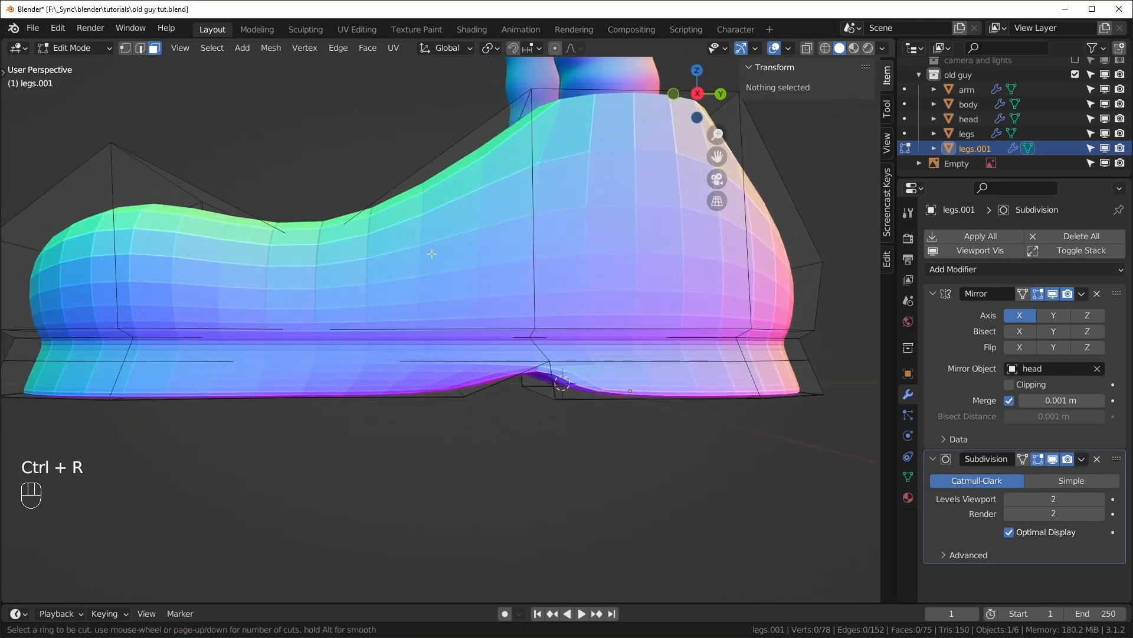
pyautogui.click(408, 193)
pyautogui.click(449, 198)
pyautogui.moveTo(448, 198); pyautogui.dragTo(568, 334, button='middle')
pyautogui.moveTo(537, 281); pyautogui.dragTo(504, 230, button='middle')
pyautogui.hotkey('ctrl', 'r')
pyautogui.click(421, 285)
pyautogui.click(427, 282)
# - Select the edges along both sides of the shoe's tongue and split them with Edge Split
pyautogui.click(426, 193)
pyautogui.keyDown('shift'); pyautogui.click(401, 171); pyautogui.keyUp('shift')
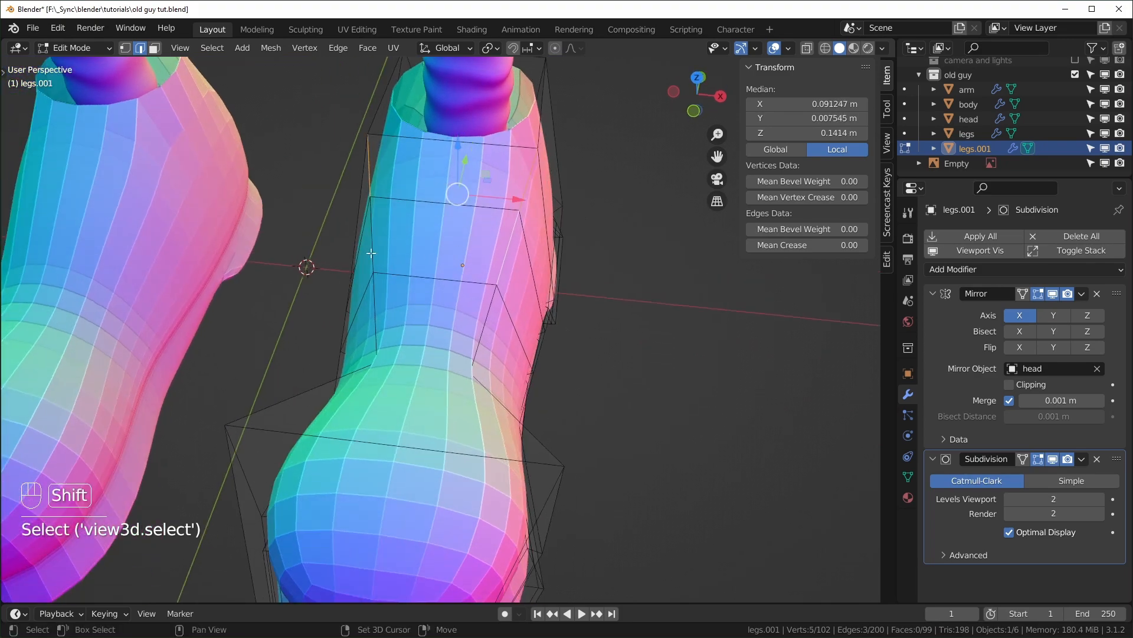
pyautogui.hotkey('ctrl', 'e')
pyautogui.click(493, 281)
pyautogui.moveTo(494, 281); pyautogui.dragTo(508, 330, button='middle')
# - Add a Solidify modifier to the shoes, place it above Subdivision, and set its thickness to 0.021 m
pyautogui.press('Tab')
pyautogui.click(990, 271)
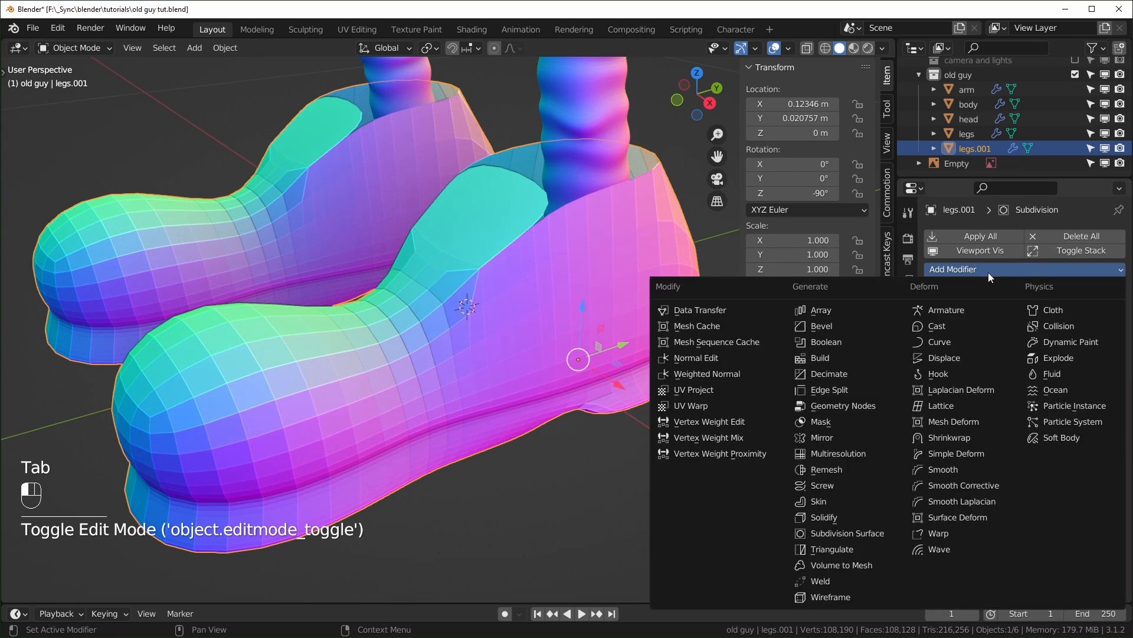
pyautogui.click(839, 516)
pyautogui.moveTo(1116, 593); pyautogui.dragTo(1106, 465)
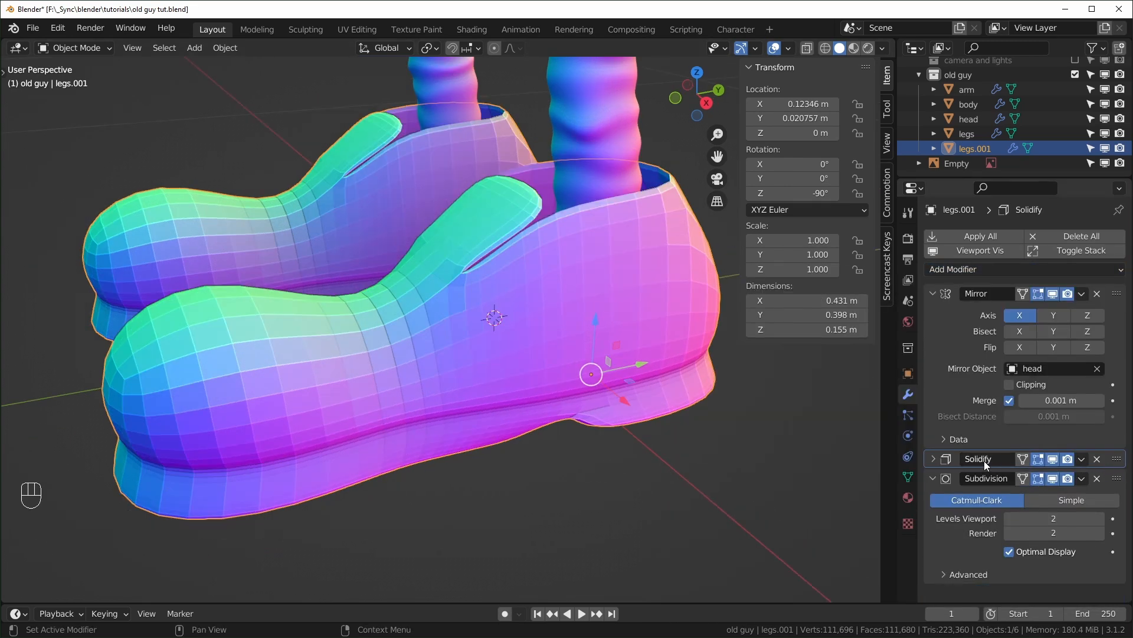
pyautogui.click(934, 458)
pyautogui.keyDown('shift'); pyautogui.moveTo(1056, 500); pyautogui.dragTo(1071, 500); pyautogui.keyUp('shift')
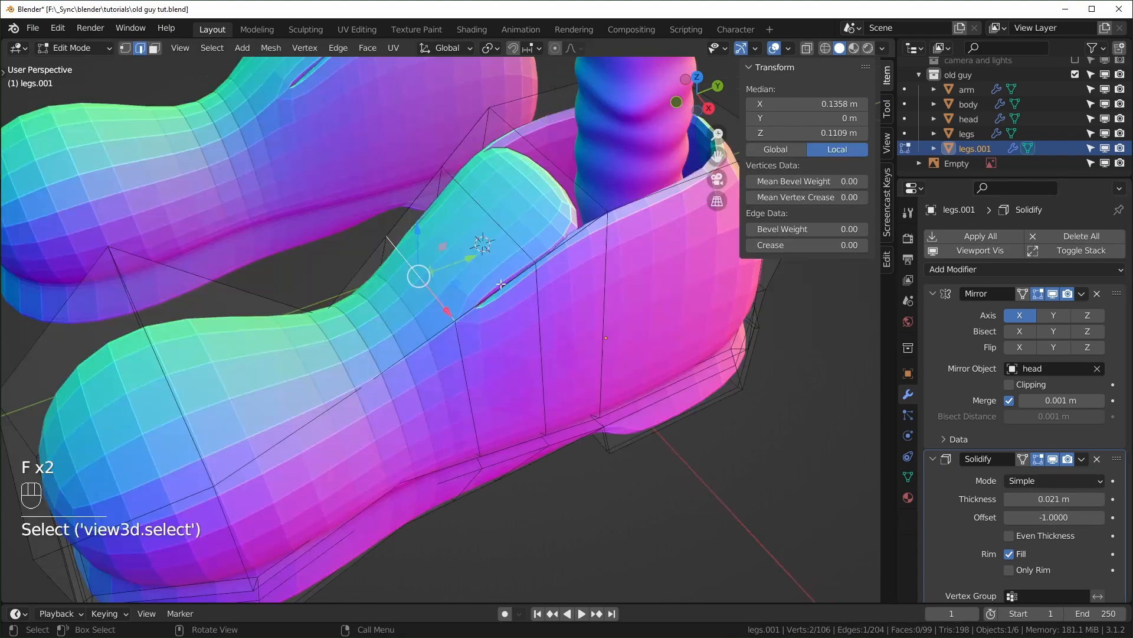
# - Try scaling the edge across the shoe's tongue
pyautogui.moveTo(354, 295); pyautogui.dragTo(611, 216, button='middle')
pyautogui.press('s')
pyautogui.press('s')
pyautogui.press('s')
pyautogui.press('s')
pyautogui.press('s')
pyautogui.click(485, 199)
pyautogui.hotkey('ctrl', 'z')
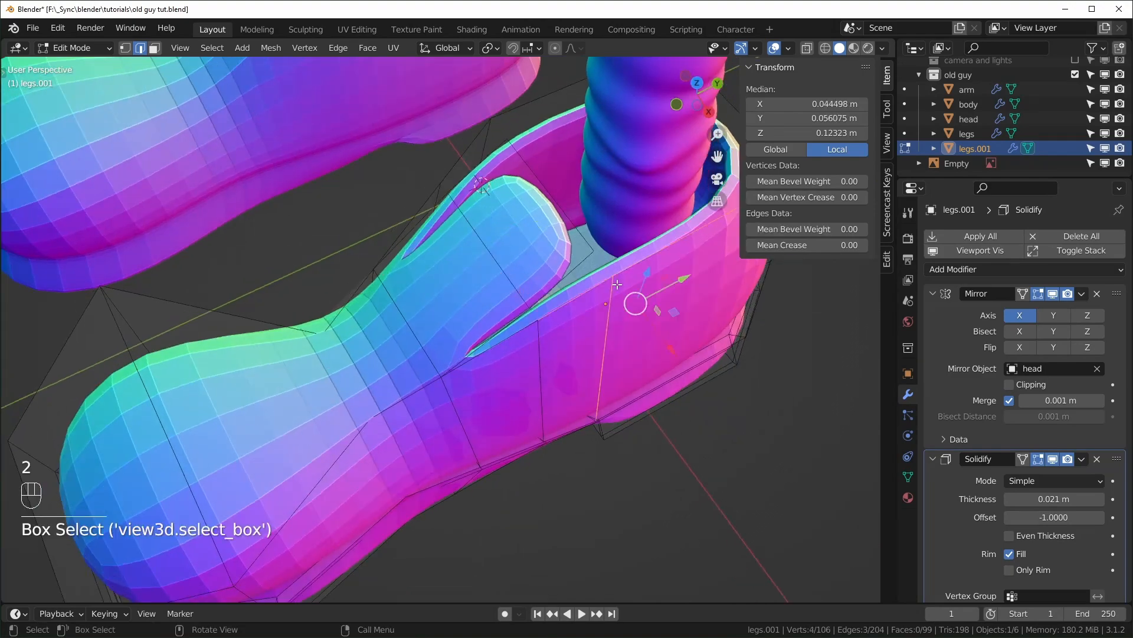
# - Select the two front corner vertices of the shoe's ankle opening and scale them inward
pyautogui.keyDown('shift'); pyautogui.click(610, 216); pyautogui.keyUp('shift')
pyautogui.press('1')
pyautogui.press('s')
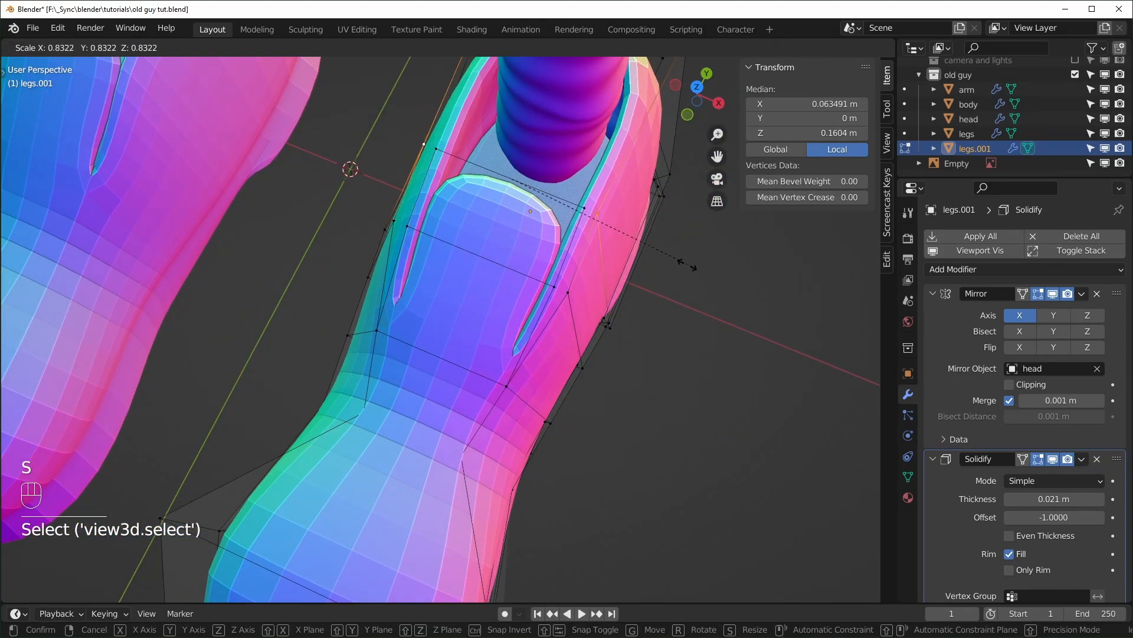
pyautogui.click(673, 267)
pyautogui.moveTo(674, 267); pyautogui.dragTo(653, 318, button='middle')
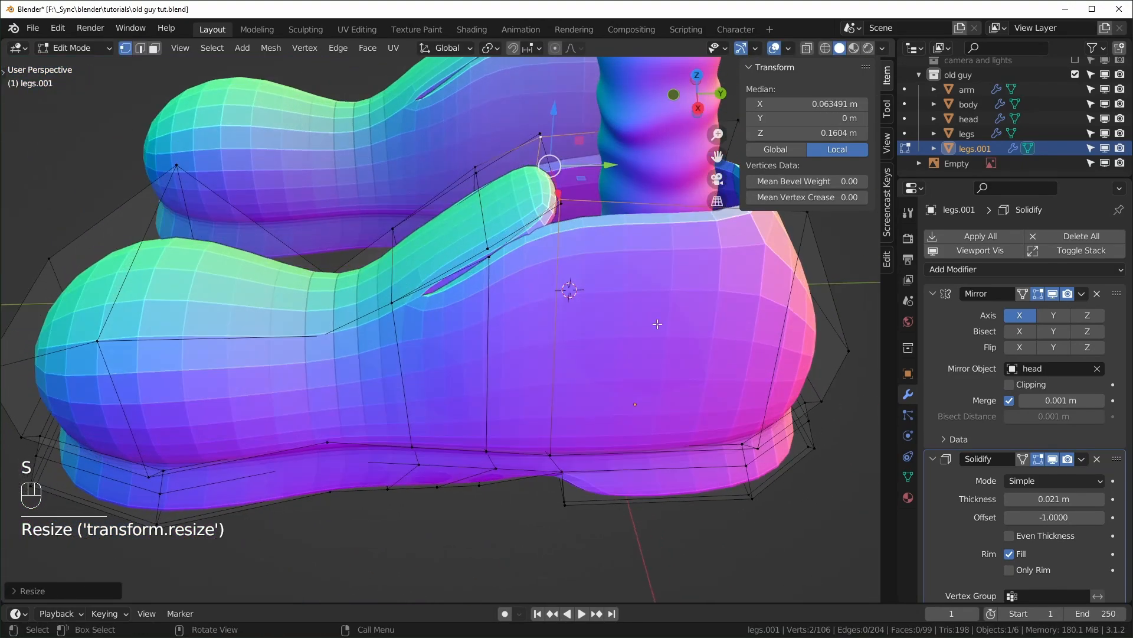
# - Add a vertical loop cut through the shoe's heel area and scale the tongue's middle cross edge narrower to about 0.81
pyautogui.hotkey('ctrl', 'r')
pyautogui.click(691, 208)
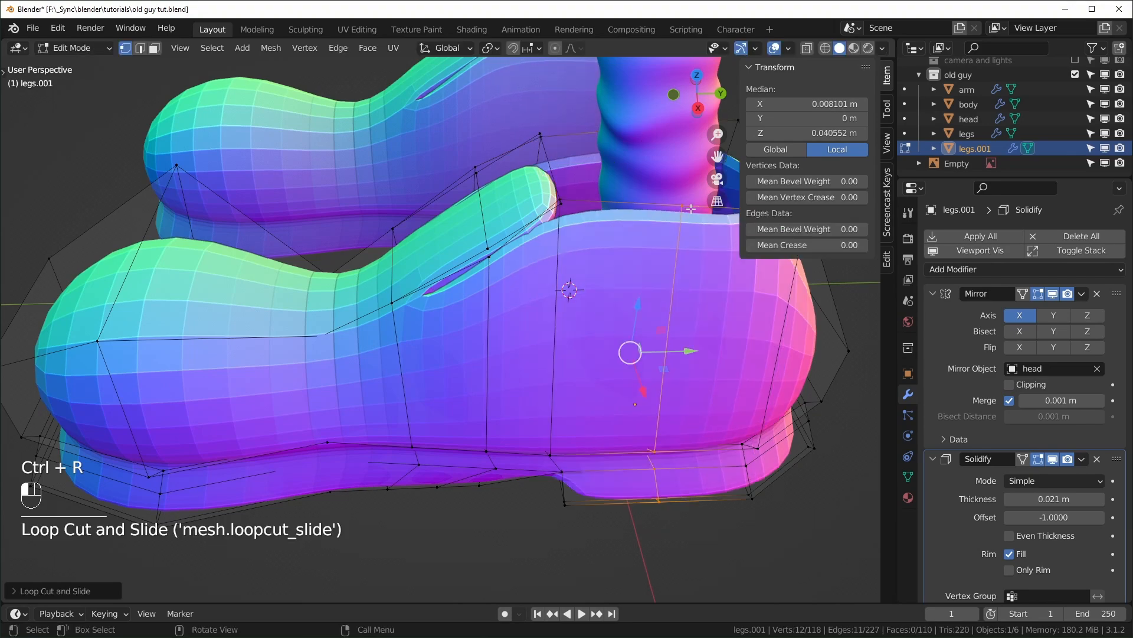
pyautogui.moveTo(646, 257); pyautogui.dragTo(595, 273, button='middle')
pyautogui.click(620, 238)
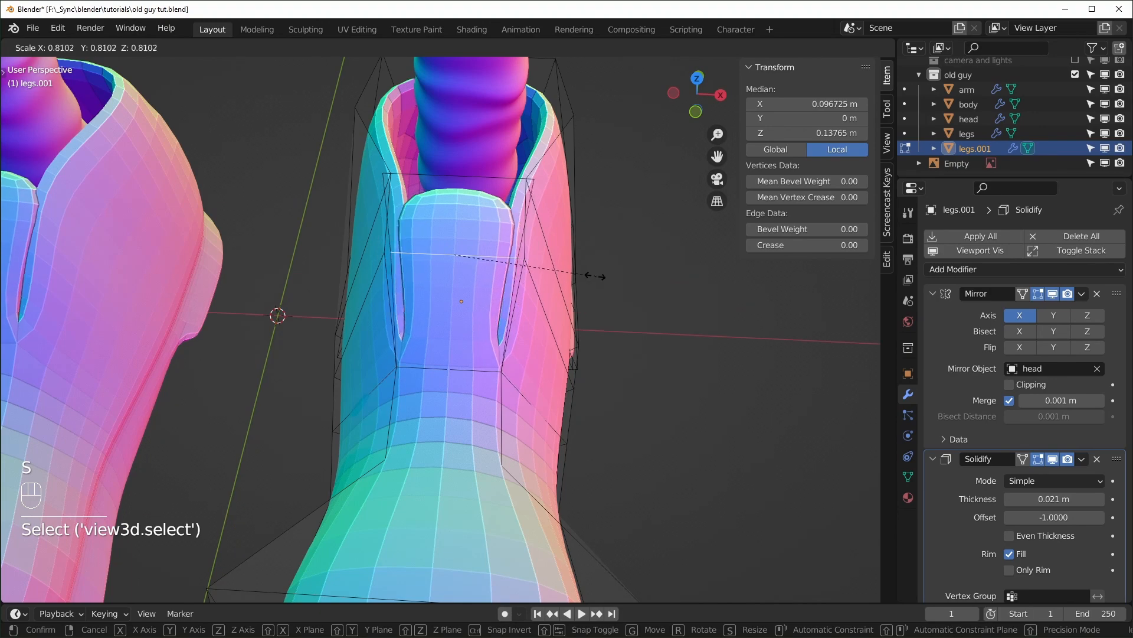
pyautogui.press('s')
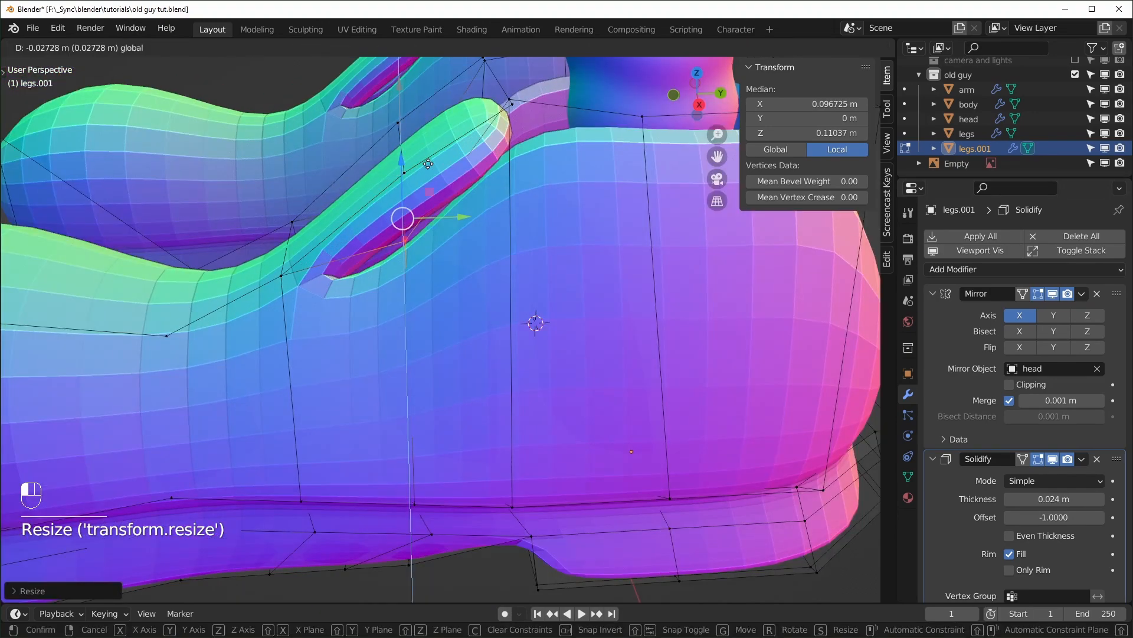
# - Undo the latest series of edits on the shoe
pyautogui.hotkey('ctrl', 'z')
pyautogui.hotkey('ctrl', 'z')
pyautogui.hotkey('ctrl', 'z')
pyautogui.hotkey('ctrl', 'z')
pyautogui.hotkey('ctrl', 'z')
pyautogui.hotkey('ctrl', 'z')
pyautogui.hotkey('ctrl', 'z')
pyautogui.hotkey('ctrl', 'z')
# - Select an edge loop on the shoe, nudge it slightly, and flatten it by scaling it to 0 along Z
pyautogui.keyDown('alt'); pyautogui.click(466, 348); pyautogui.keyUp('alt')
pyautogui.moveTo(466, 278); pyautogui.dragTo(465, 287)
pyautogui.press('s')
pyautogui.press('z')
pyautogui.press('0')
# - Adjust the shoe geometry from the side view, then scale it along X in the front view
pyautogui.press('KP_3')
pyautogui.moveTo(443, 353); pyautogui.dragTo(804, 318)
pyautogui.press('KP_1')
pyautogui.press('s')
pyautogui.press('x')
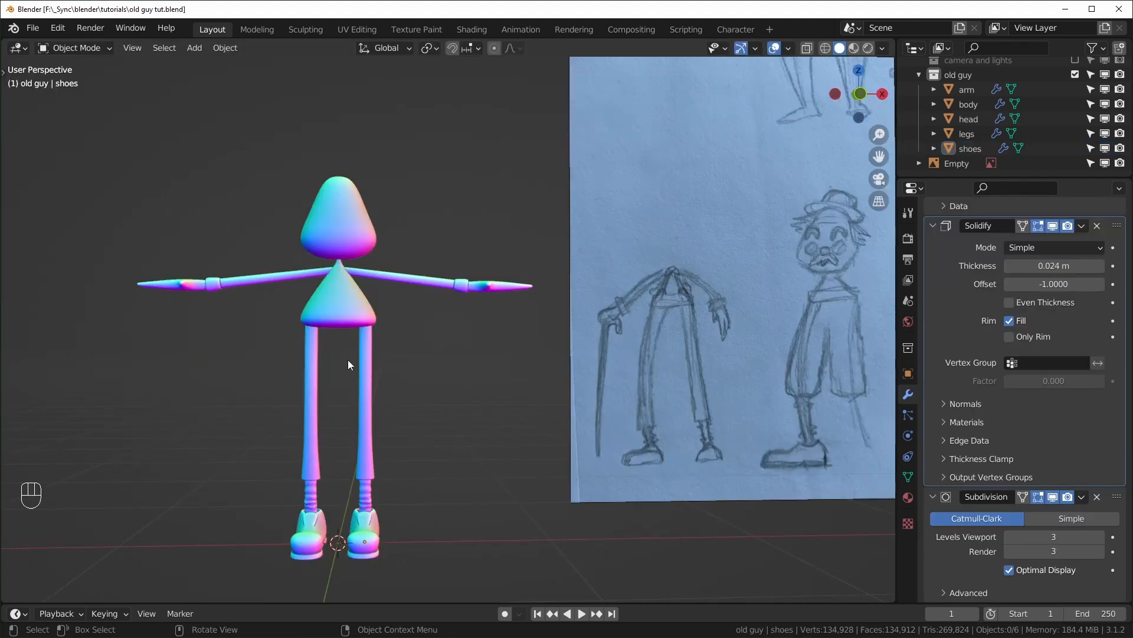
# - Duplicate the cone-shaped body object in place
pyautogui.scroll(5, 495, 388)
pyautogui.click(491, 313)
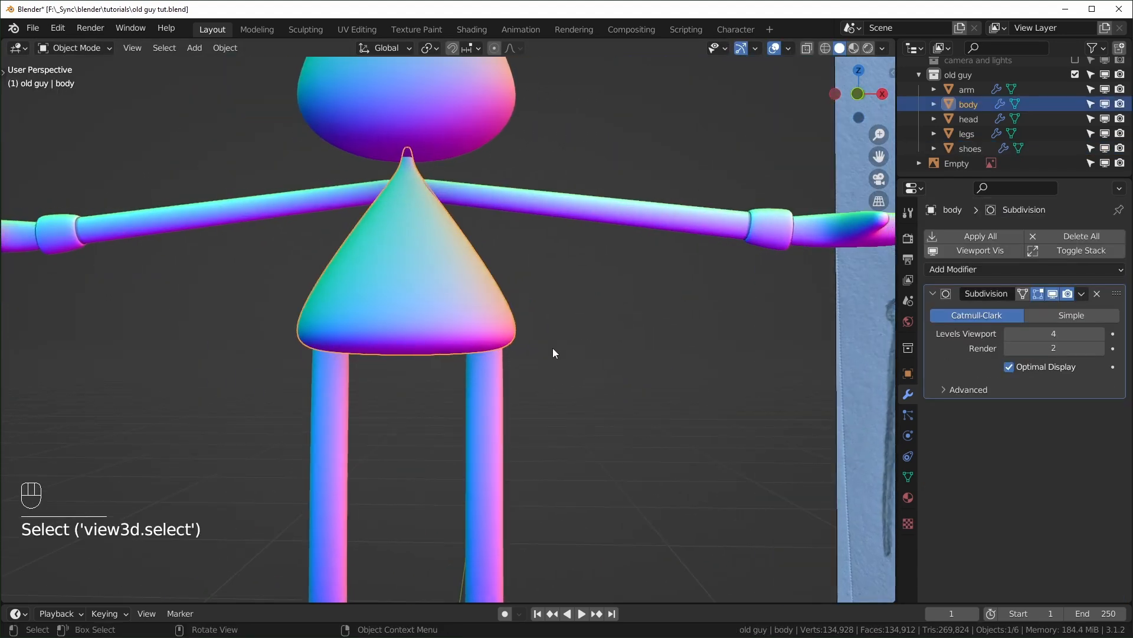
pyautogui.hotkey('shift', 'd')
pyautogui.rightClick(767, 355)
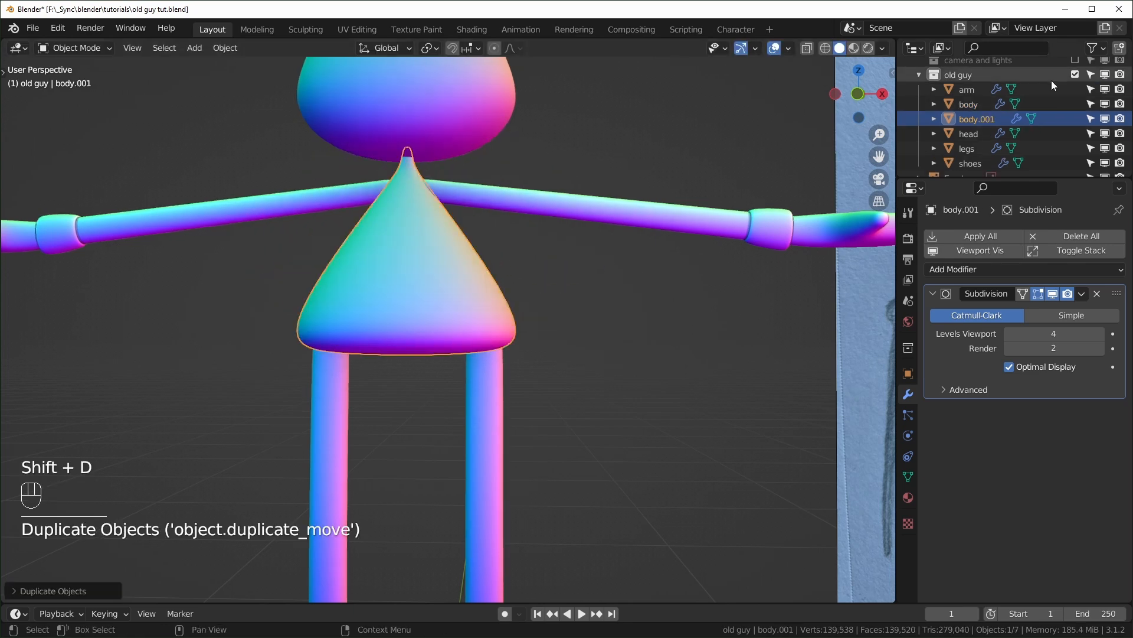
# - Turn off Optimal Display for the duplicate's Subdivision modifier and reduce its viewport levels to 2, checking the wireframe
pyautogui.click(1009, 367)
pyautogui.hotkey('shift', 'z')
pyautogui.click(1009, 333)
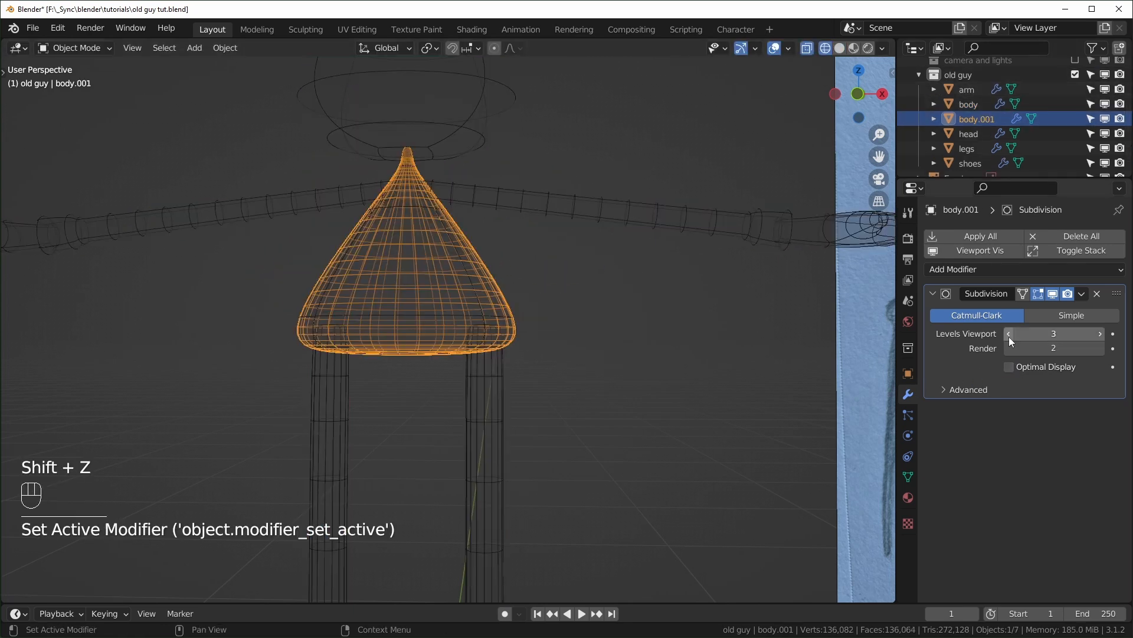
pyautogui.click(1008, 333)
pyautogui.click(1008, 334)
pyautogui.moveTo(1022, 337); pyautogui.dragTo(1042, 338)
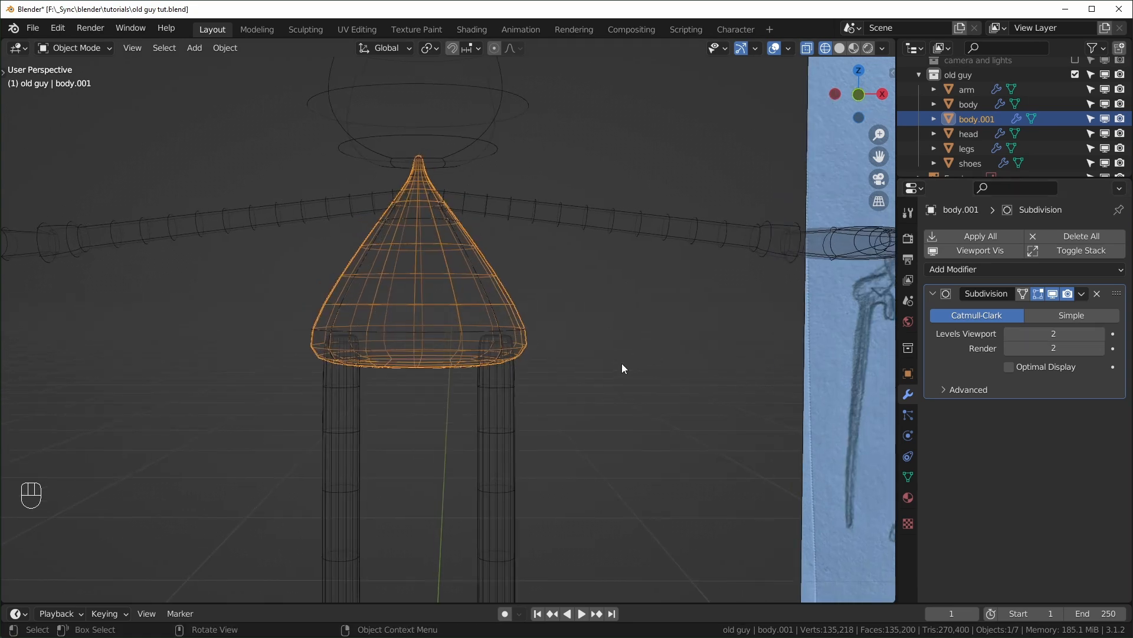
# - Apply the duplicate's Subdivision modifier and add a Solidify modifier to it
pyautogui.click(1085, 293)
pyautogui.click(1047, 313)
pyautogui.hotkey('shift', 'z')
pyautogui.click(1019, 235)
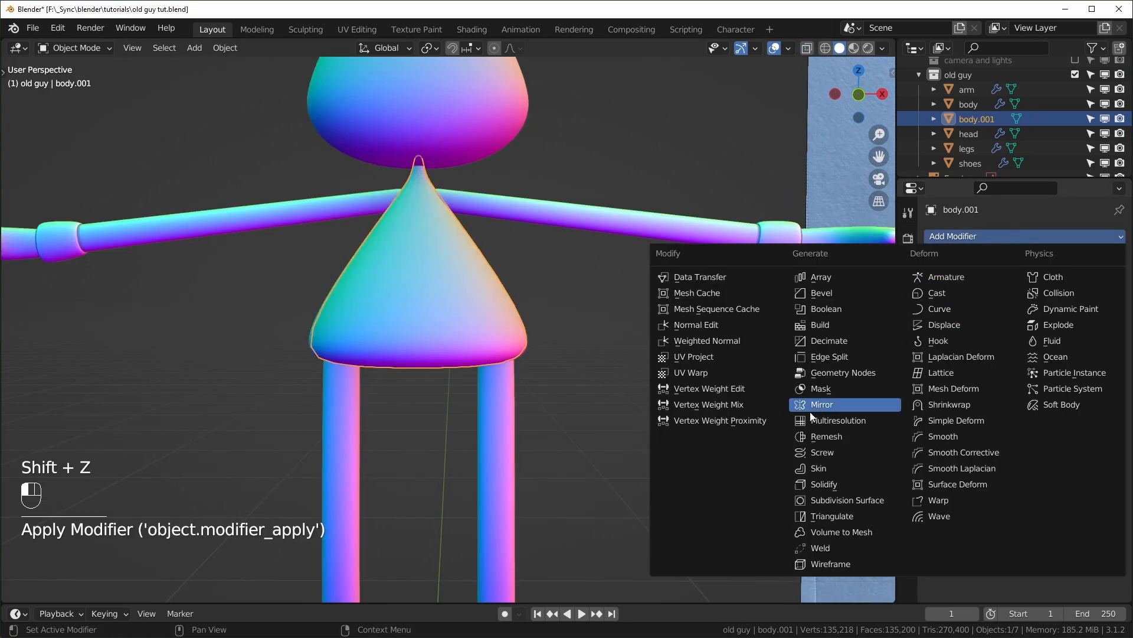
pyautogui.click(831, 484)
# - Grow the selection from the duplicate's tip and delete the upper faces, leaving only a band around the bottom of the body
pyautogui.press('Tab')
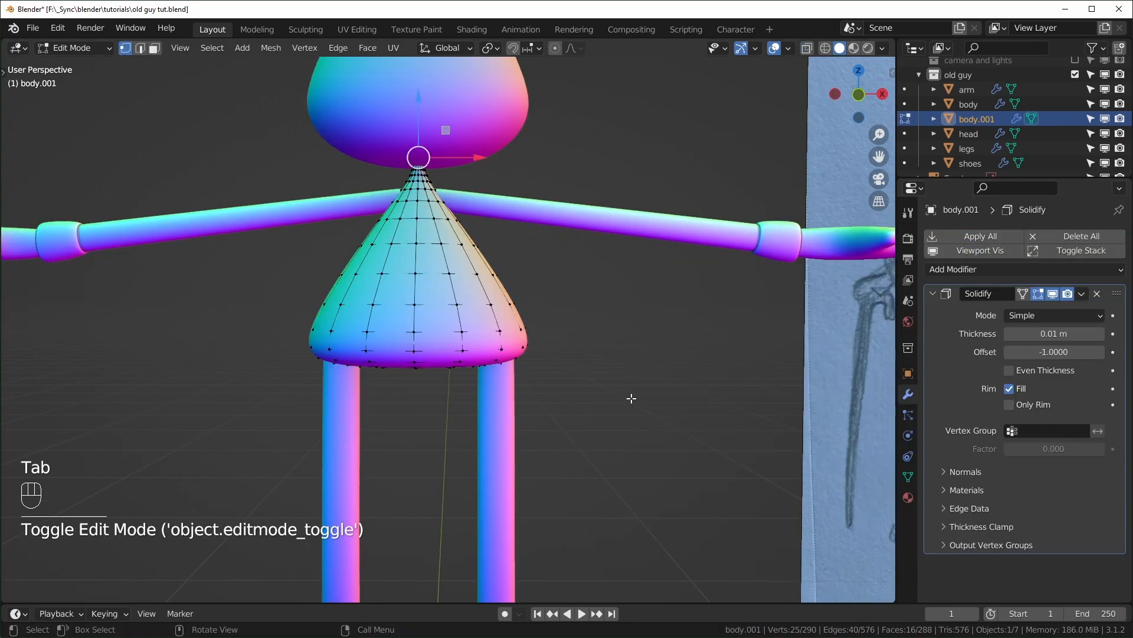
pyautogui.press('KP_1')
pyautogui.press('3')
pyautogui.hotkey('alt', 'z')
pyautogui.scroll(-3, 623, 397)
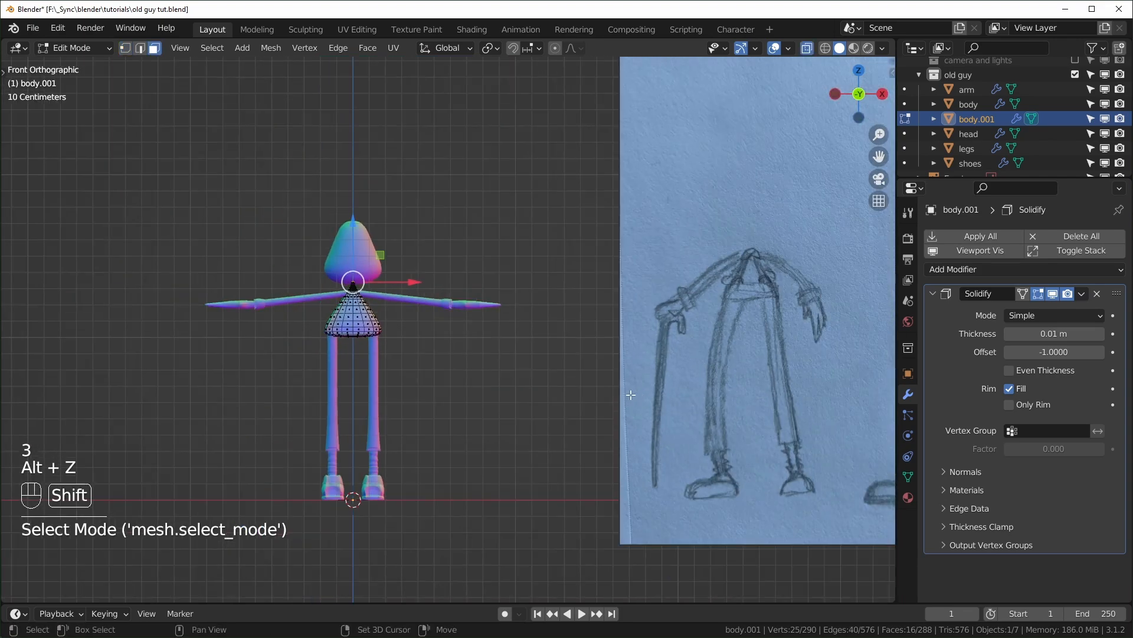
pyautogui.scroll(3, 647, 283)
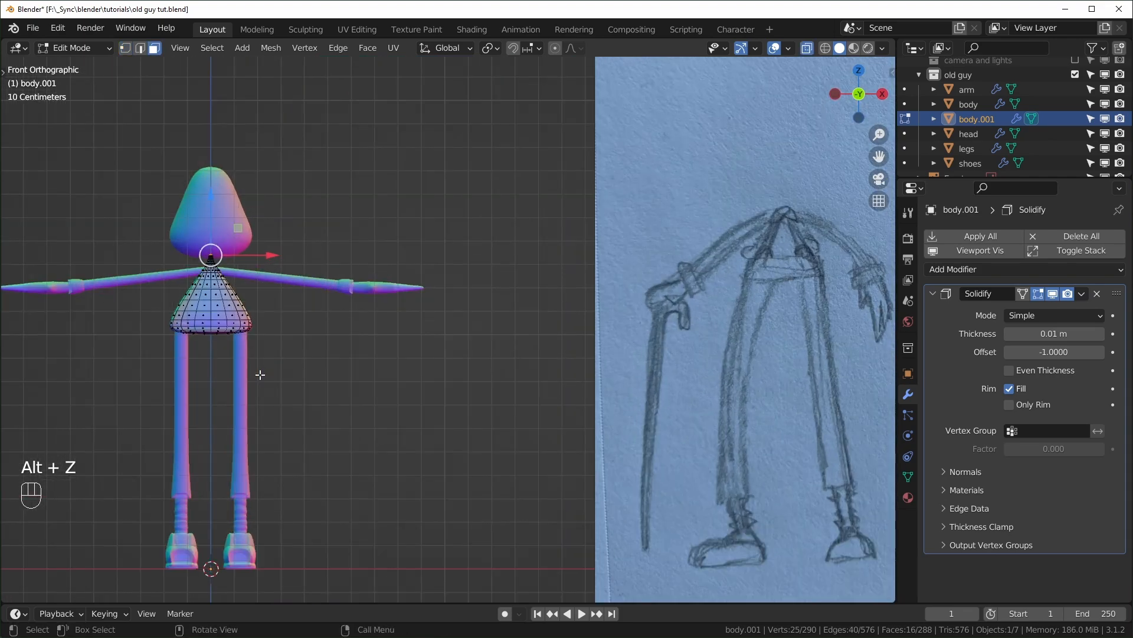
pyautogui.press('ctrl+KP_Add')
pyautogui.press('ctrl+KP_Add')
pyautogui.scroll(4, 440, 329)
pyautogui.keyDown('shift'); pyautogui.moveTo(220, 348); pyautogui.dragTo(797, 435, button='middle'); pyautogui.keyUp('shift')
pyautogui.press('x')
pyautogui.click(445, 337)
pyautogui.hotkey('alt', 'z')
pyautogui.press('Tab')
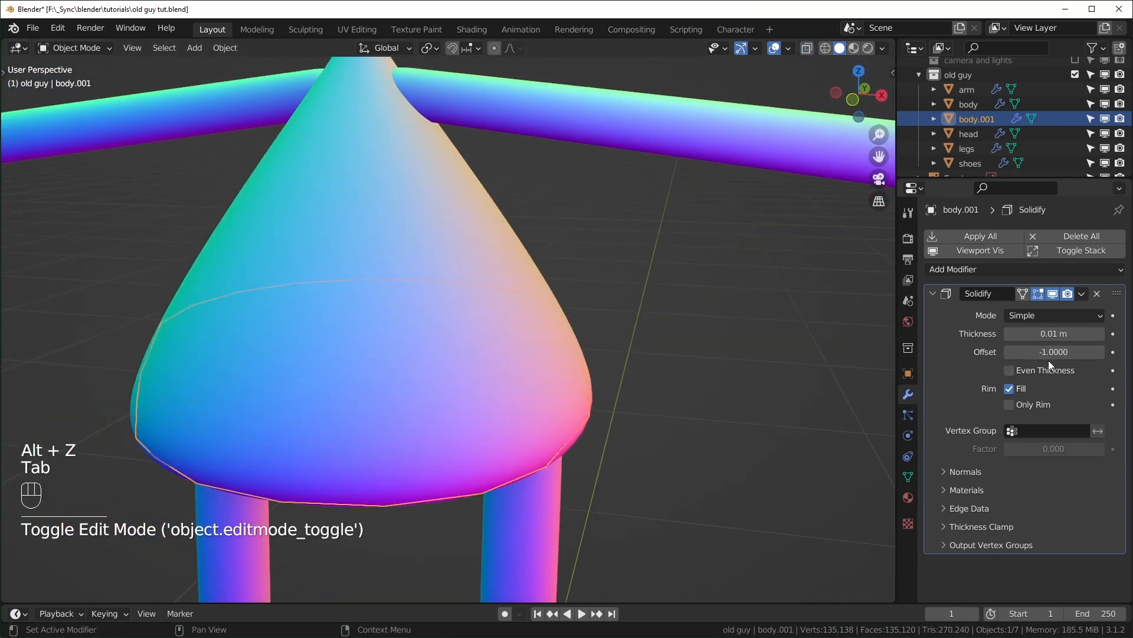
# - Set the waistband's Solidify offset to 1, add a level 1 Subdivision modifier, and save the file
pyautogui.moveTo(1054, 352); pyautogui.dragTo(1102, 352)
pyautogui.keyDown('ctrl'); pyautogui.moveTo(490, 318); pyautogui.dragTo(487, 351, button='middle'); pyautogui.keyUp('ctrl')
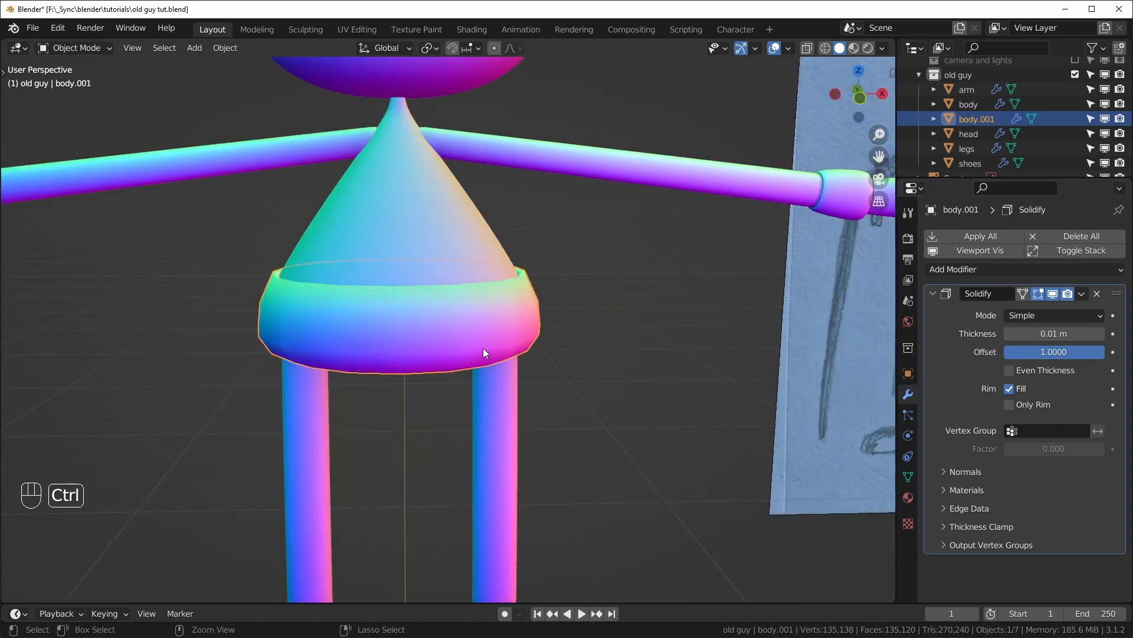
pyautogui.hotkey('ctrl', '1')
pyautogui.scroll(4, 559, 352)
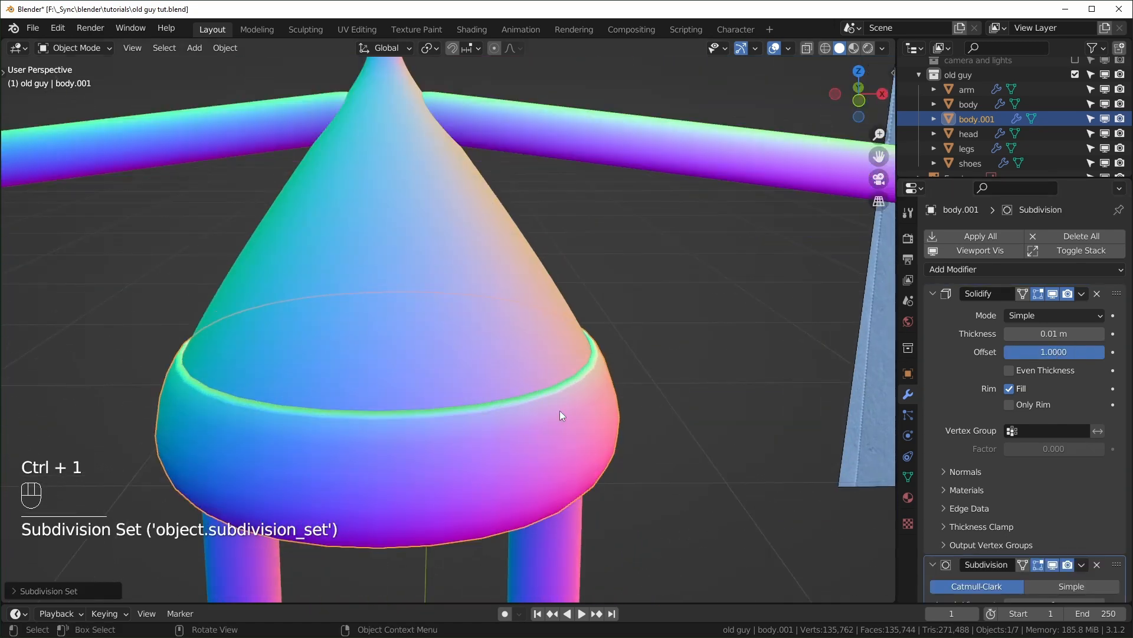
pyautogui.hotkey('ctrl', 's')
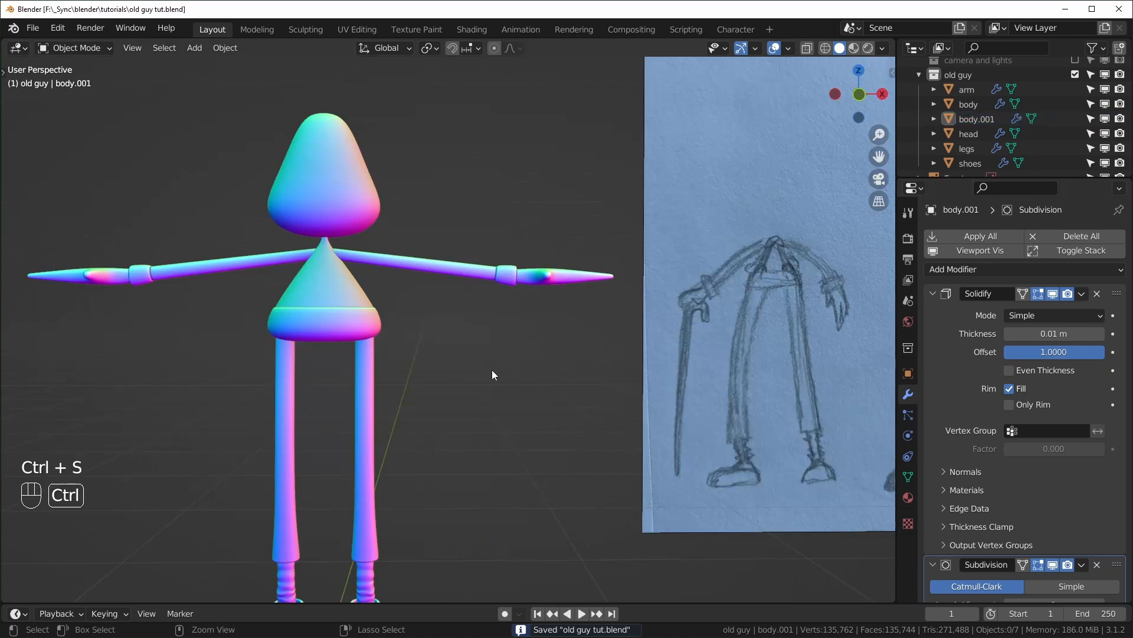
# - Add a Bezier curve for a suspender strap and start editing it with none of its points selected
pyautogui.scroll(2, 491, 370)
pyautogui.keyDown('shift'); pyautogui.moveTo(409, 406); pyautogui.dragTo(532, 424, button='middle'); pyautogui.keyUp('shift')
pyautogui.scroll(3, 636, 436)
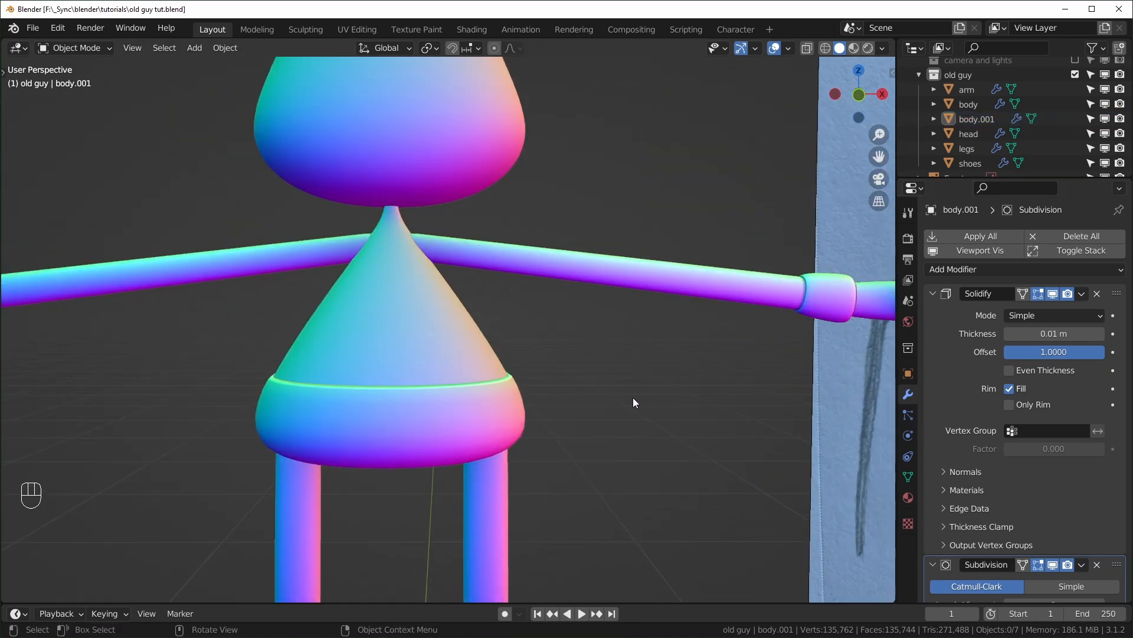
pyautogui.hotkey('shift', 'a')
pyautogui.moveTo(591, 353)
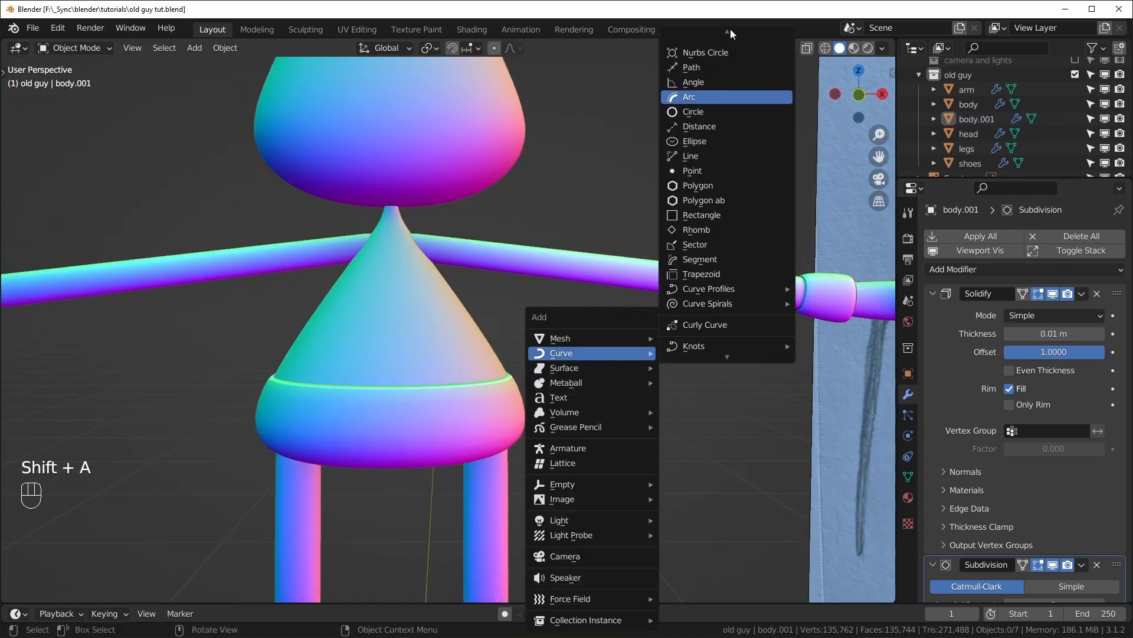
pyautogui.click(709, 38)
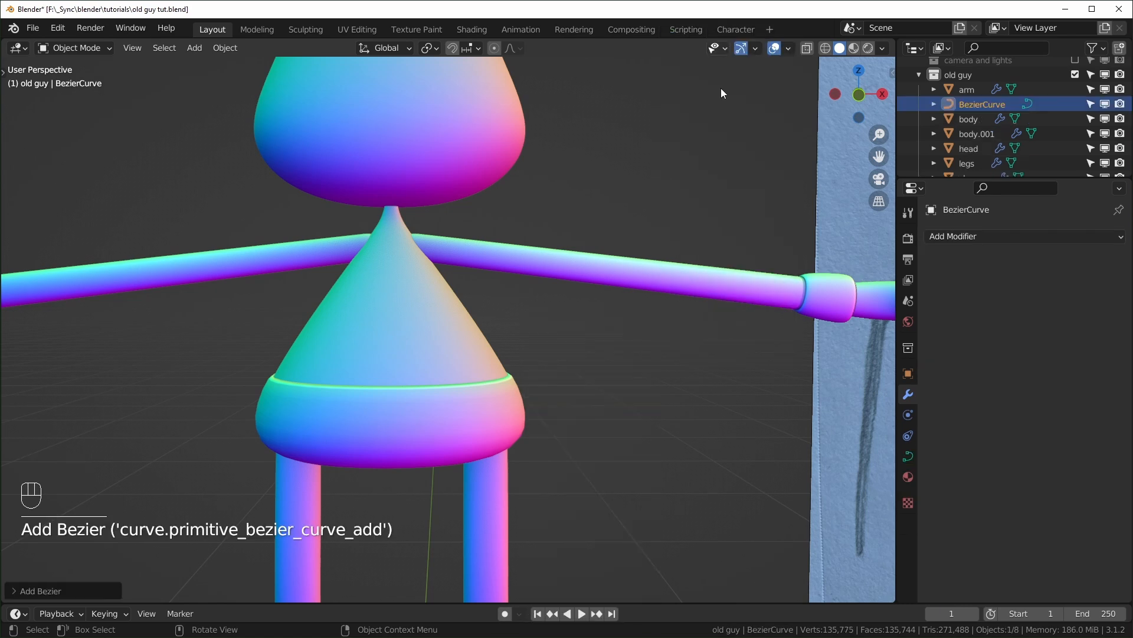
pyautogui.scroll(-4, 622, 430)
pyautogui.press('Tab')
pyautogui.click(539, 370)
pyautogui.scroll(2, 539, 369)
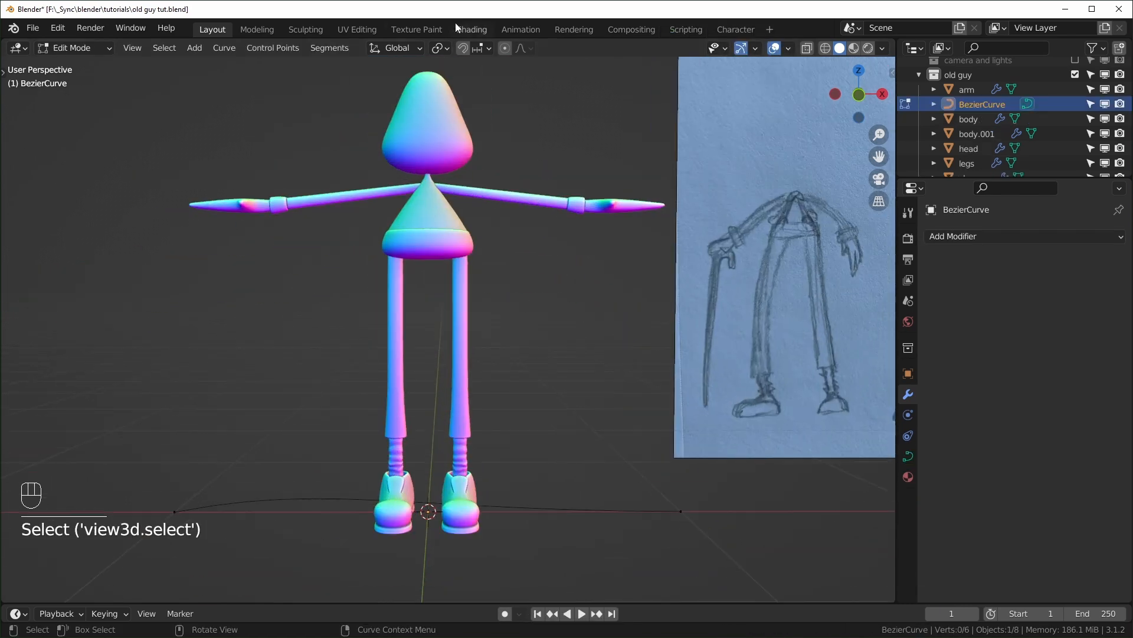
# - Set the snapping target to Face and the snapping base to Median
pyautogui.click(489, 49)
pyautogui.click(434, 135)
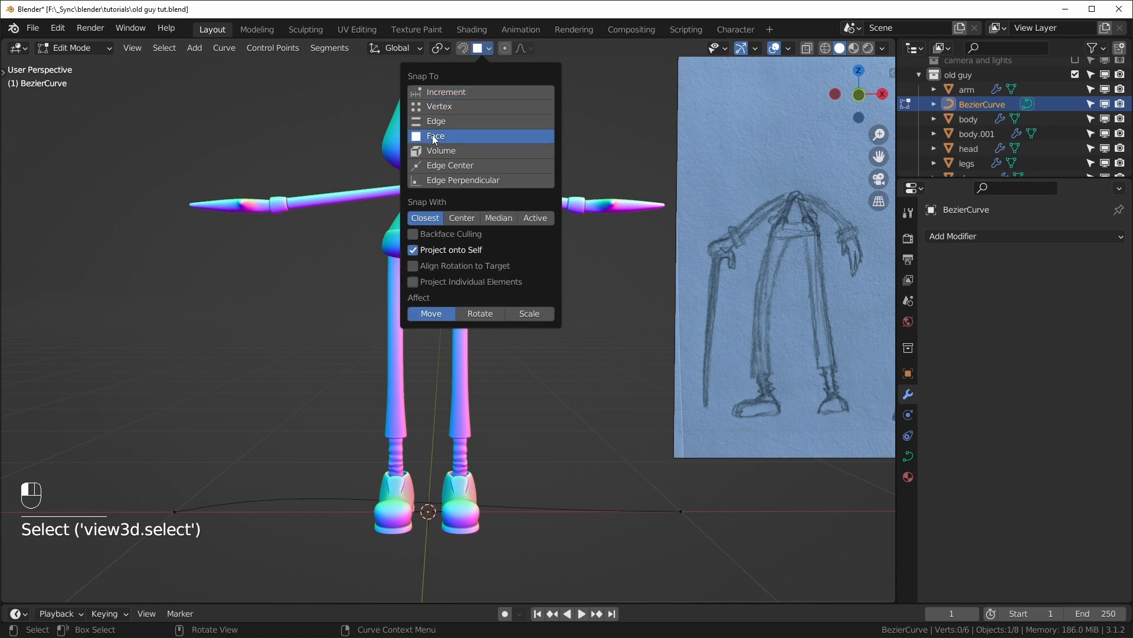
pyautogui.click(500, 218)
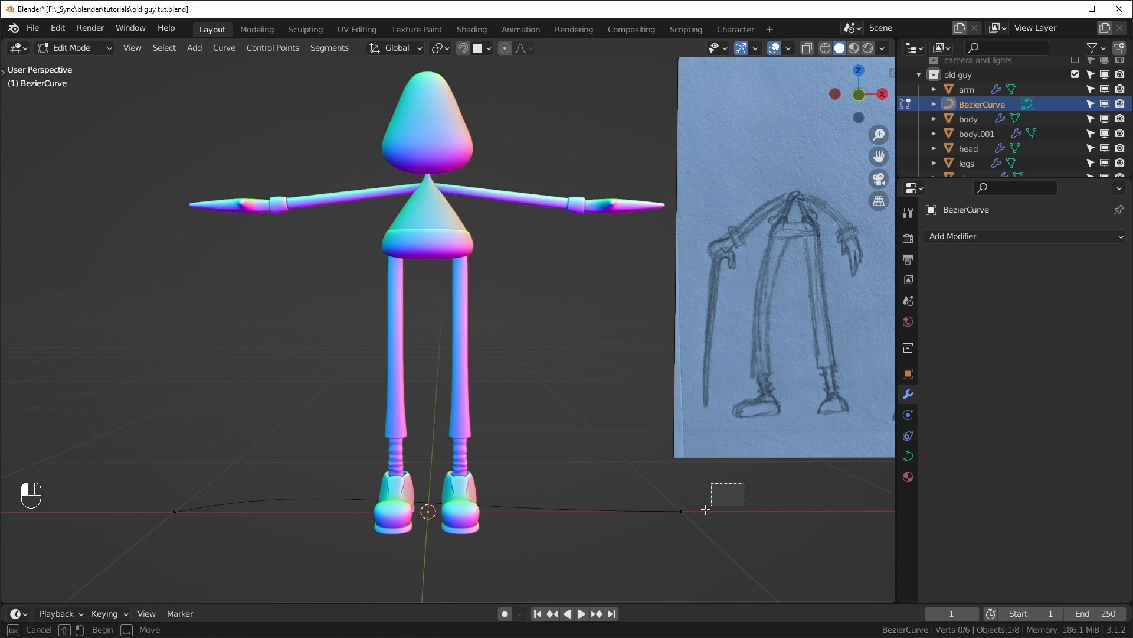
# - Move the curve's end points onto the body's surface, one at the front of the waistband and one near the neck
pyautogui.moveTo(725, 498); pyautogui.dragTo(655, 541)
pyautogui.press('g')
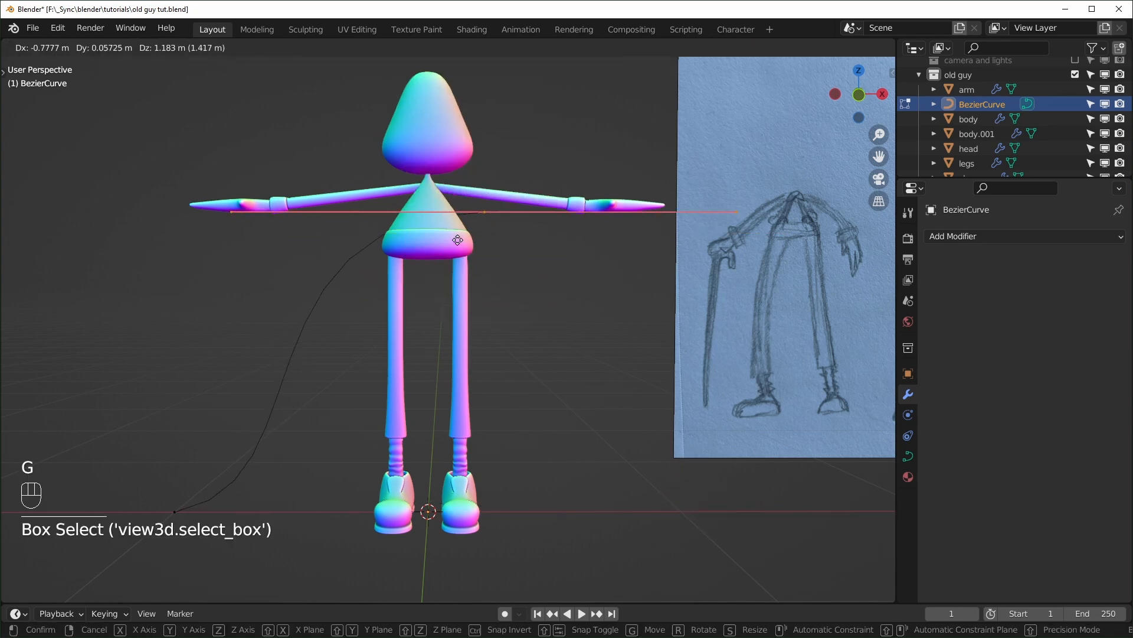
pyautogui.keyDown('ctrl'); pyautogui.click(458, 227); pyautogui.keyUp('ctrl')
pyautogui.scroll(4, 472, 236)
pyautogui.moveTo(588, 299); pyautogui.dragTo(530, 365, button='middle')
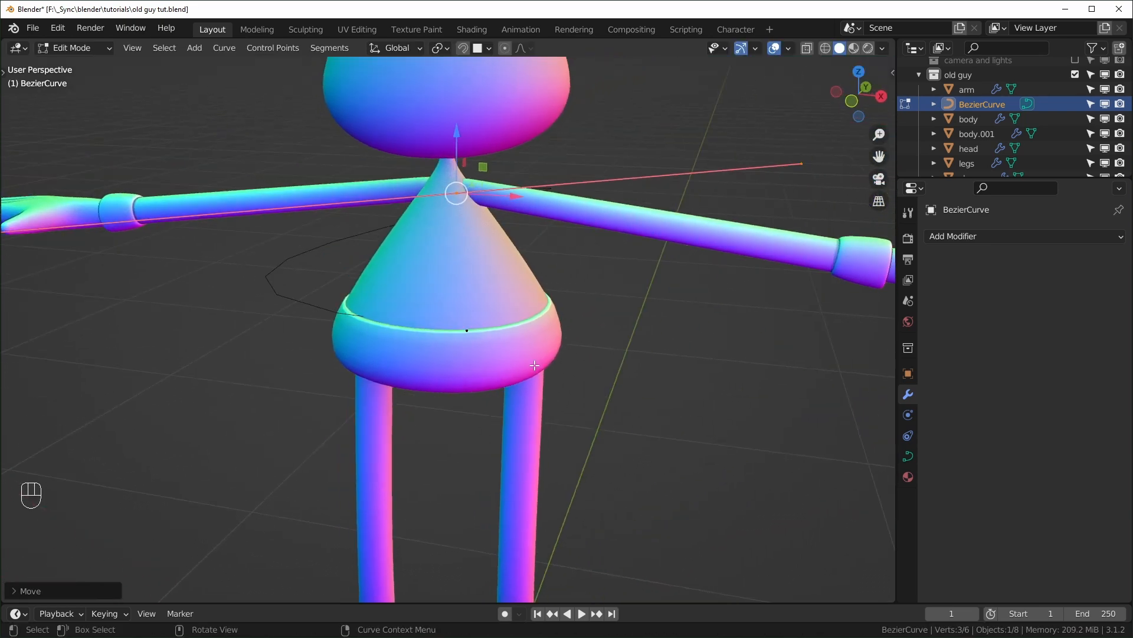
# - Select all of the curve's points and set their handle type to Vector
pyautogui.press('a')
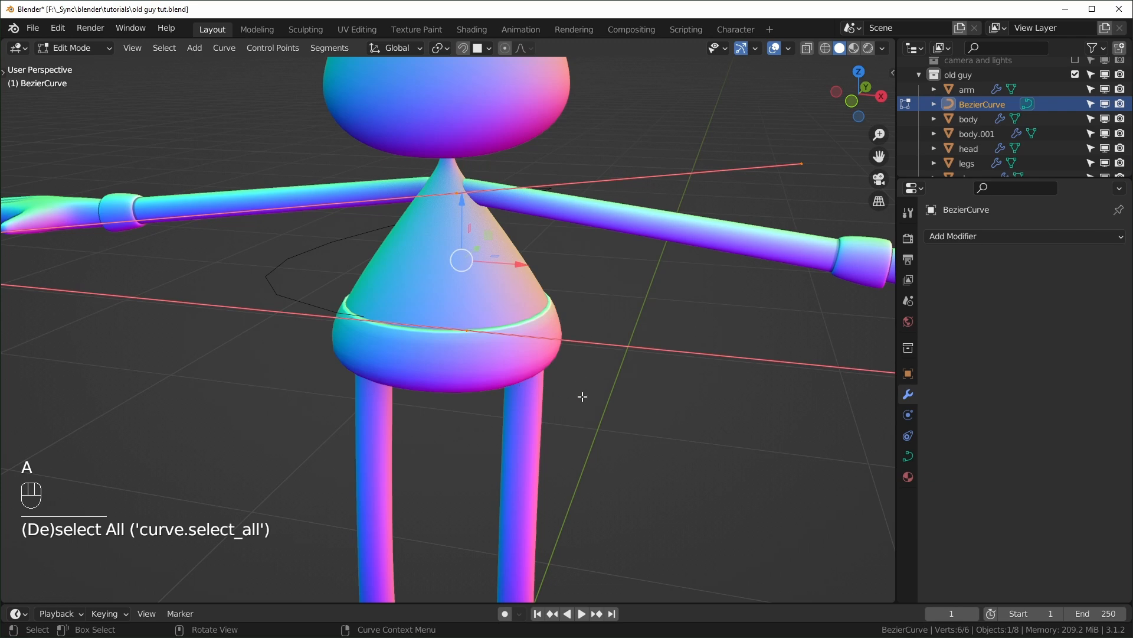
pyautogui.press('v')
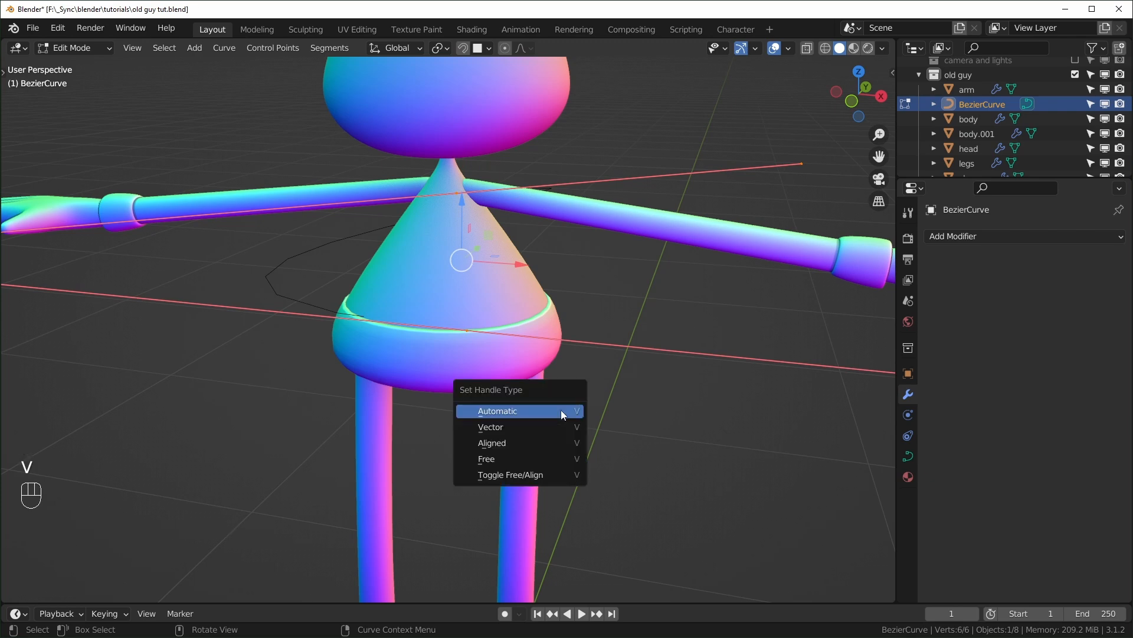
pyautogui.click(547, 422)
pyautogui.moveTo(546, 398); pyautogui.dragTo(524, 392, button='middle')
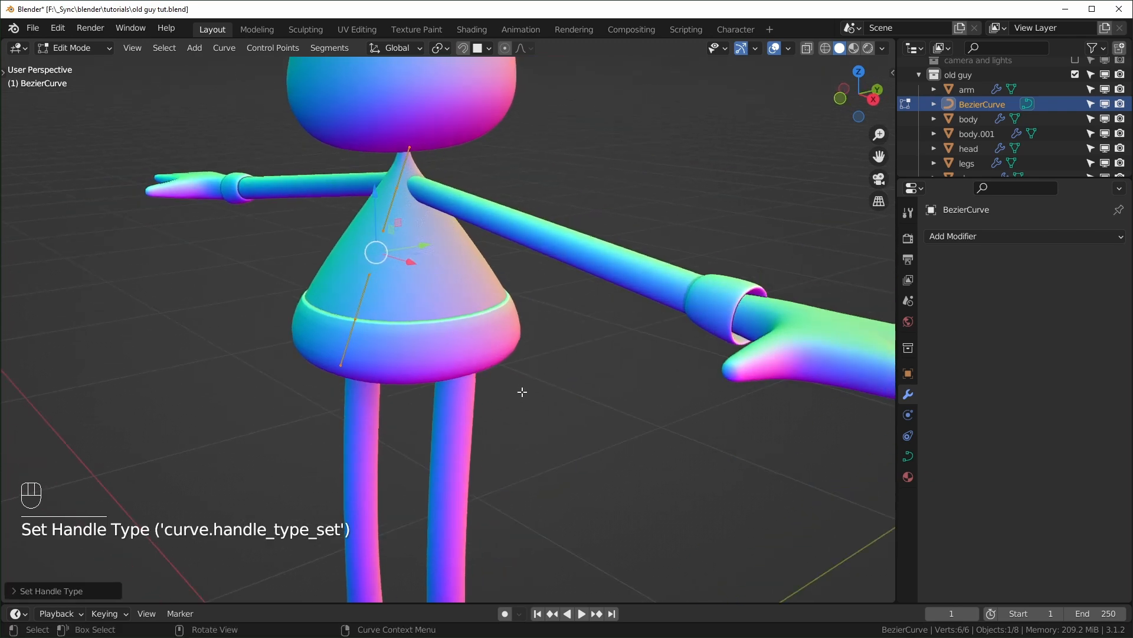
pyautogui.scroll(2, 520, 394)
pyautogui.keyDown('shift'); pyautogui.moveTo(519, 395); pyautogui.dragTo(540, 443, button='middle'); pyautogui.keyUp('shift')
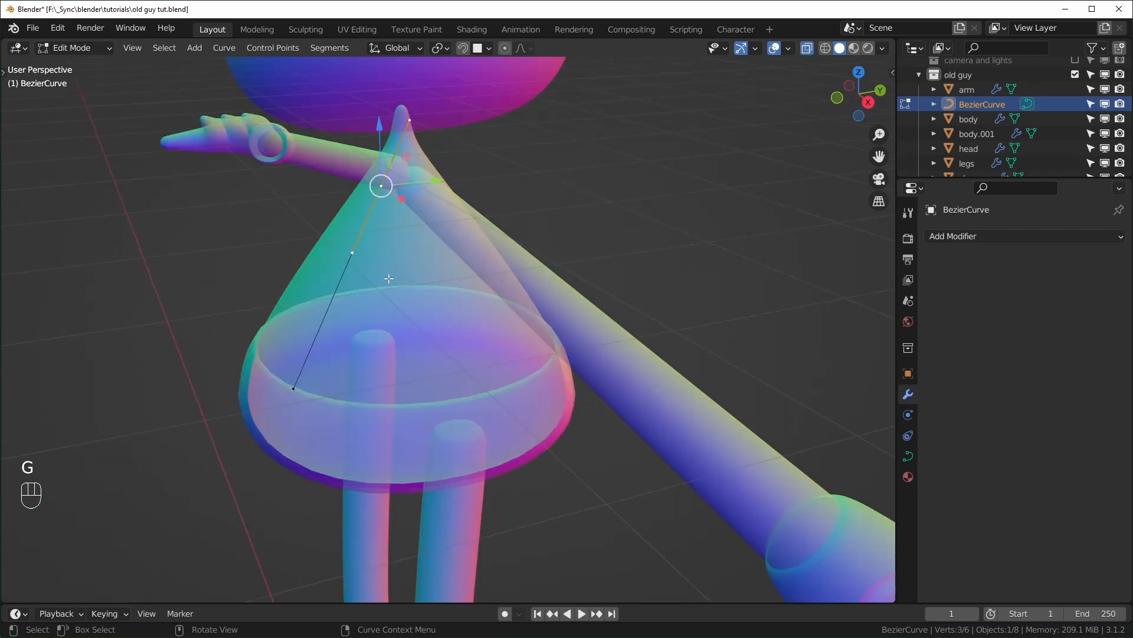
# - Extrude the curve's upper end over the shoulder onto the back and snap the shoulder point to the body near the neck
pyautogui.press('e')
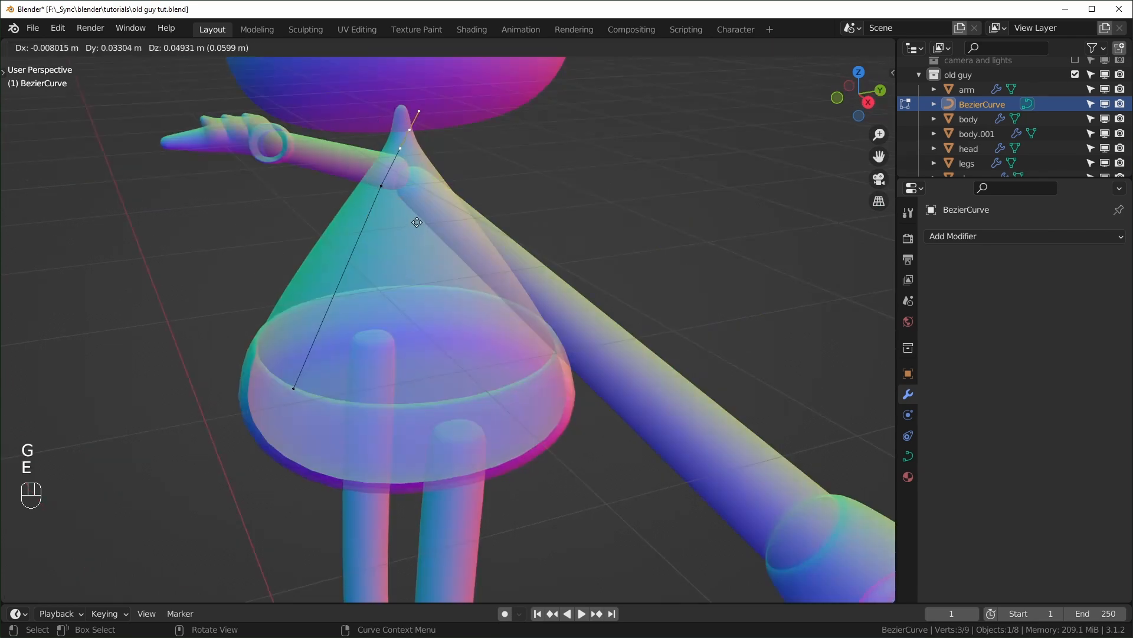
pyautogui.press('ctrl')
pyautogui.click(424, 158)
pyautogui.moveTo(430, 157); pyautogui.dragTo(418, 255, button='middle')
pyautogui.press('g')
pyautogui.click(424, 296)
pyautogui.click(341, 235)
pyautogui.press('g')
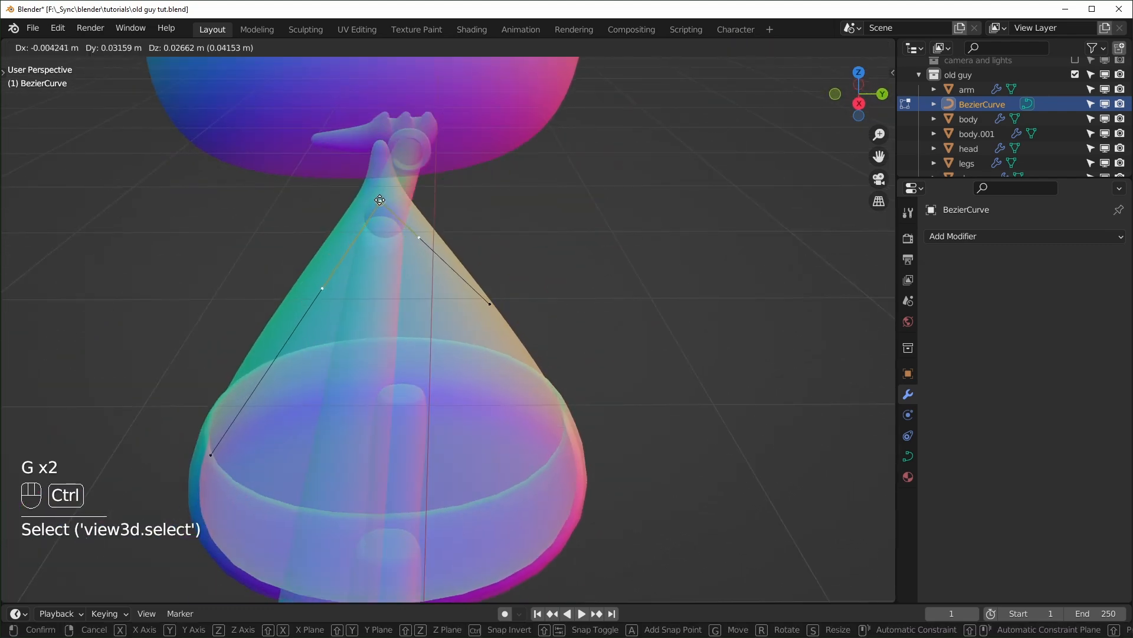
pyautogui.click(381, 201)
# - Move the curve's end point on the back, snapping it to the middle of the upper back
pyautogui.moveTo(381, 201); pyautogui.dragTo(363, 280, button='middle')
pyautogui.press('g')
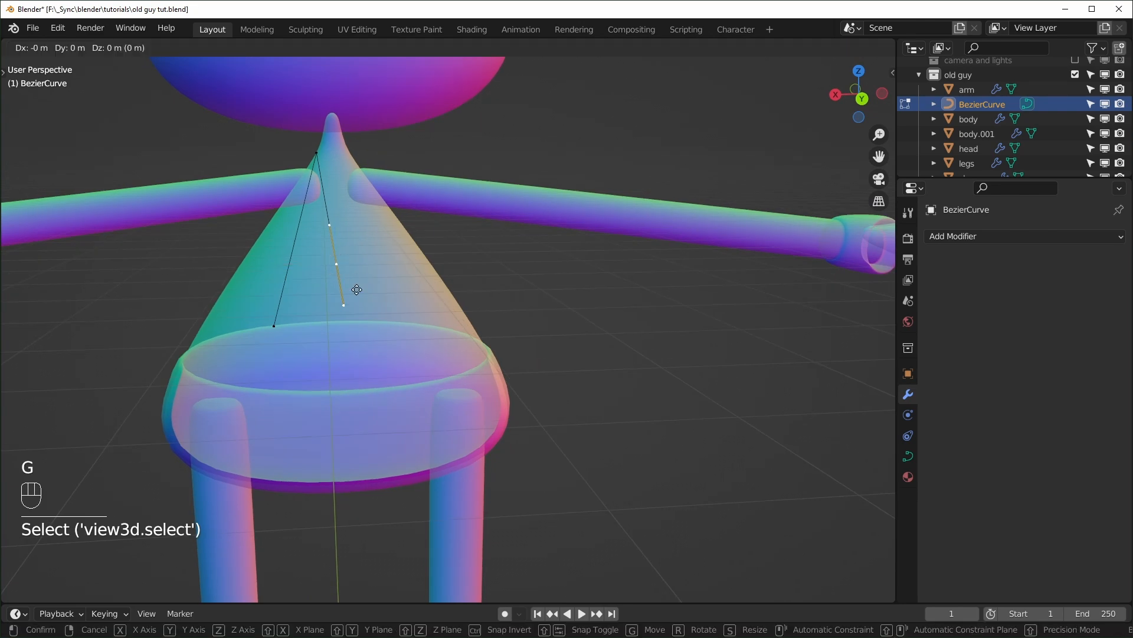
pyautogui.keyDown('ctrl'); pyautogui.click(446, 374); pyautogui.keyUp('ctrl')
pyautogui.moveTo(445, 374); pyautogui.dragTo(430, 372, button='middle')
pyautogui.press('g')
pyautogui.keyDown('ctrl'); pyautogui.click(360, 269); pyautogui.keyUp('ctrl')
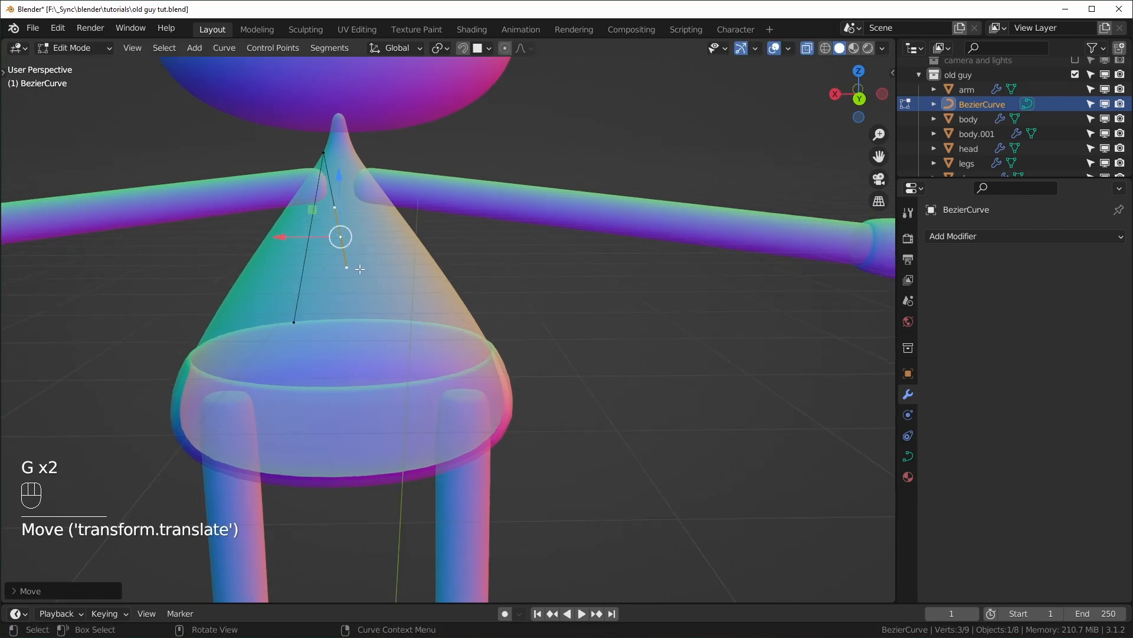
# - Extrude the curve diagonally down to the opposite side of the rear waistband and adjust the upper-back point in front view
pyautogui.press('e')
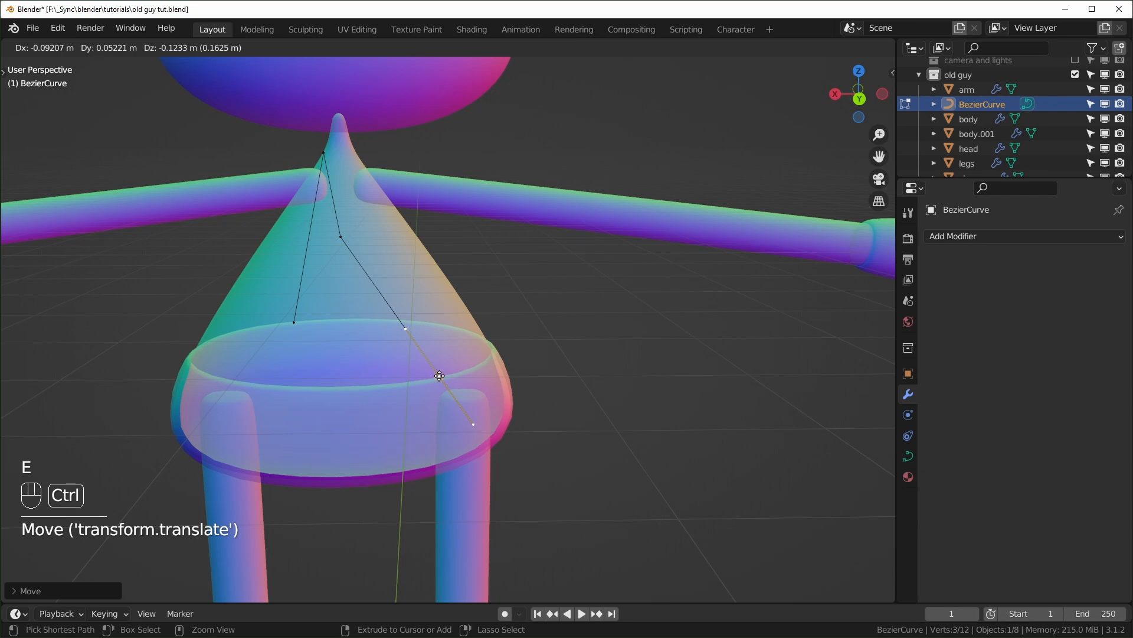
pyautogui.keyDown('ctrl'); pyautogui.click(440, 376); pyautogui.keyUp('ctrl')
pyautogui.press('KP_1')
pyautogui.click(348, 244)
pyautogui.moveTo(559, 183); pyautogui.dragTo(564, 168)
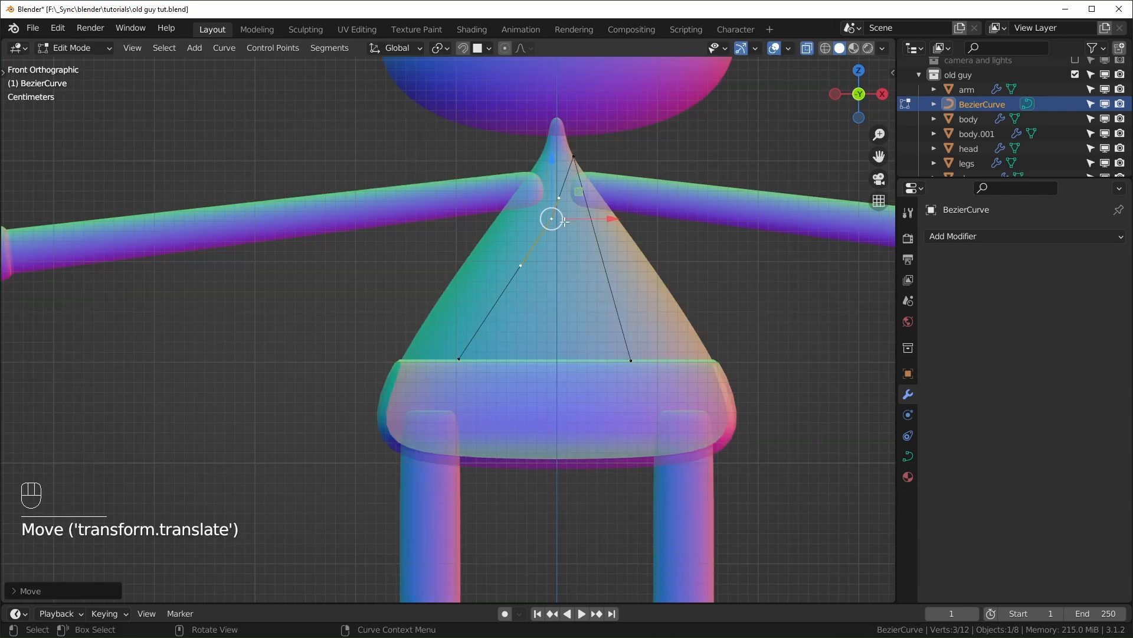
pyautogui.moveTo(517, 293); pyautogui.dragTo(630, 460, button='middle')
# - Select all of the strap curve's points and set their handle type to Automatic
pyautogui.press('a')
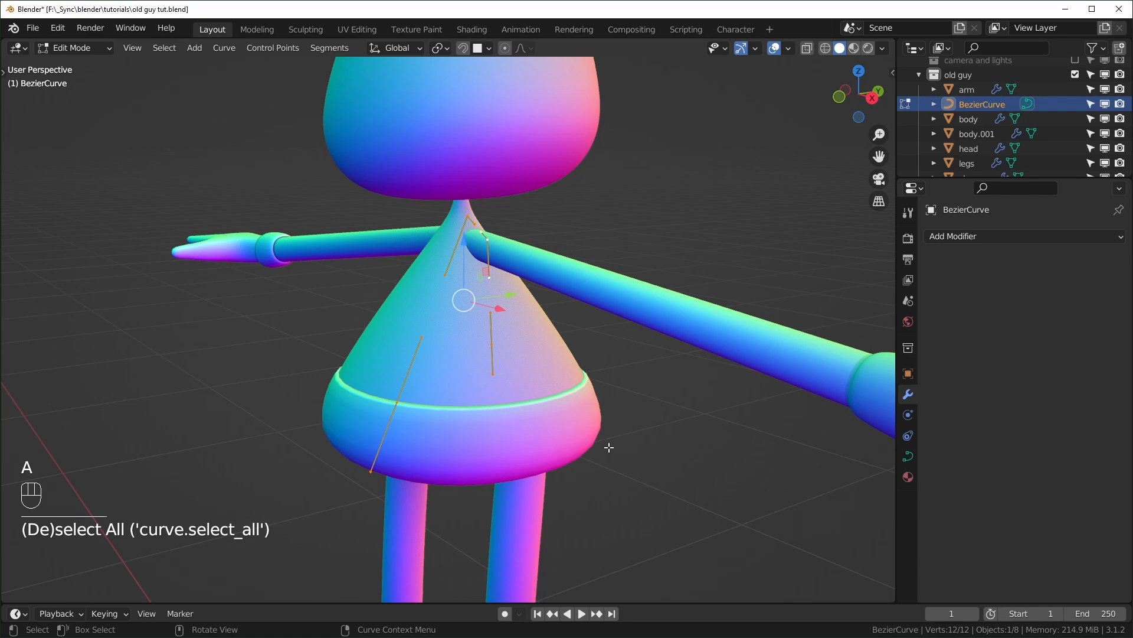
pyautogui.press('v')
pyautogui.click(584, 432)
pyautogui.moveTo(597, 431); pyautogui.dragTo(517, 424, button='middle')
pyautogui.moveTo(556, 423); pyautogui.dragTo(341, 449, button='middle')
# - Subdivide the strap's front segment between the waistband and the shoulder, and select the new middle point
pyautogui.click(356, 435)
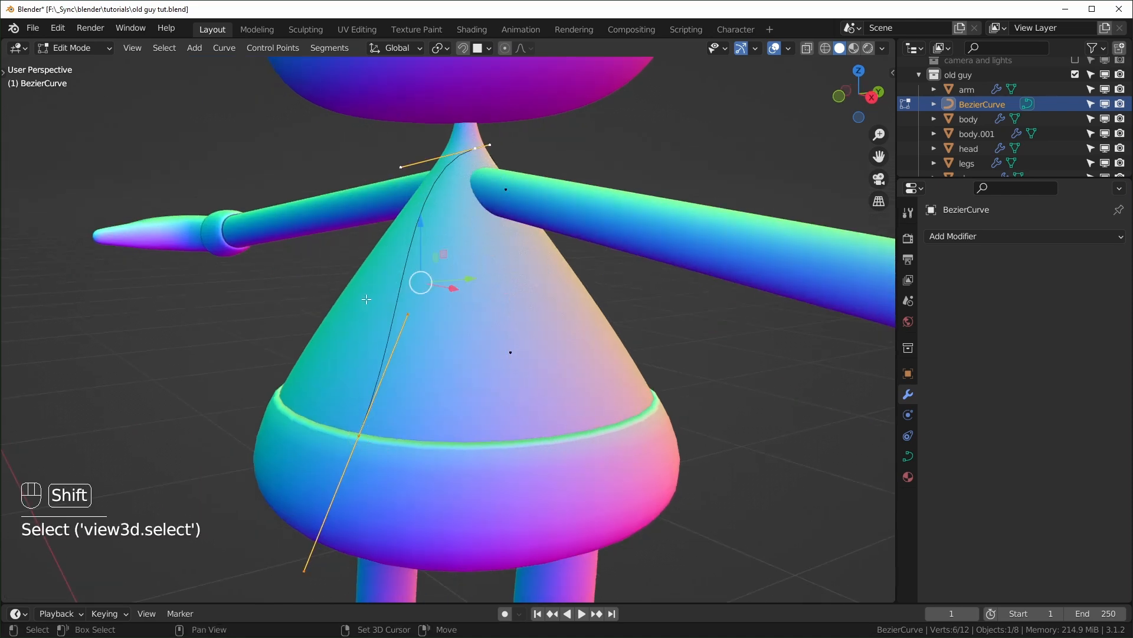
pyautogui.rightClick(398, 277)
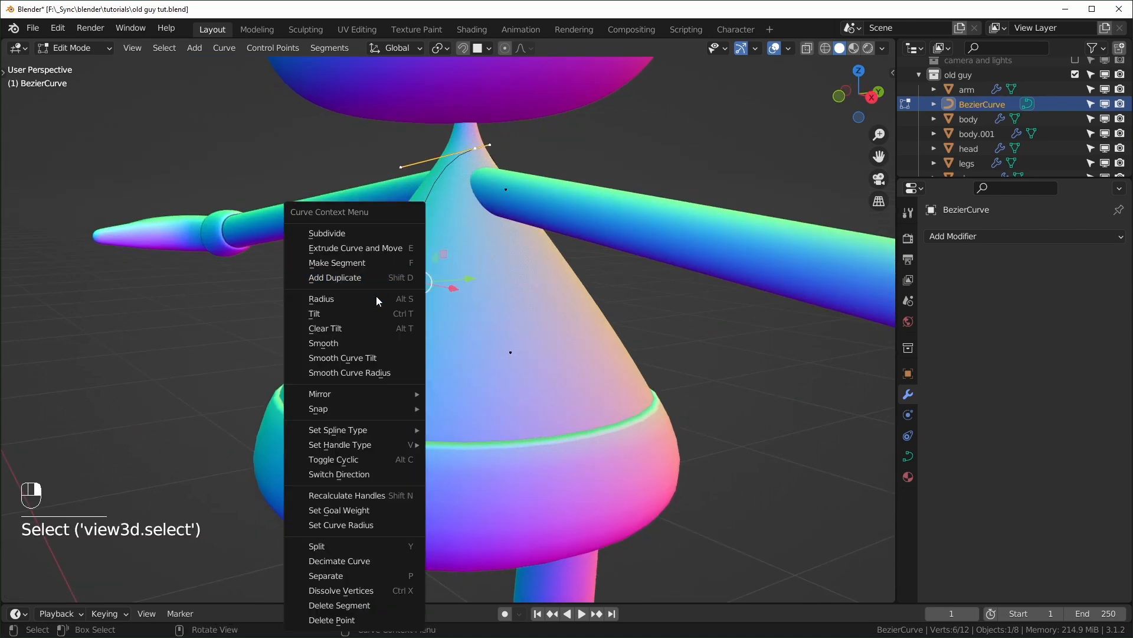
pyautogui.click(378, 233)
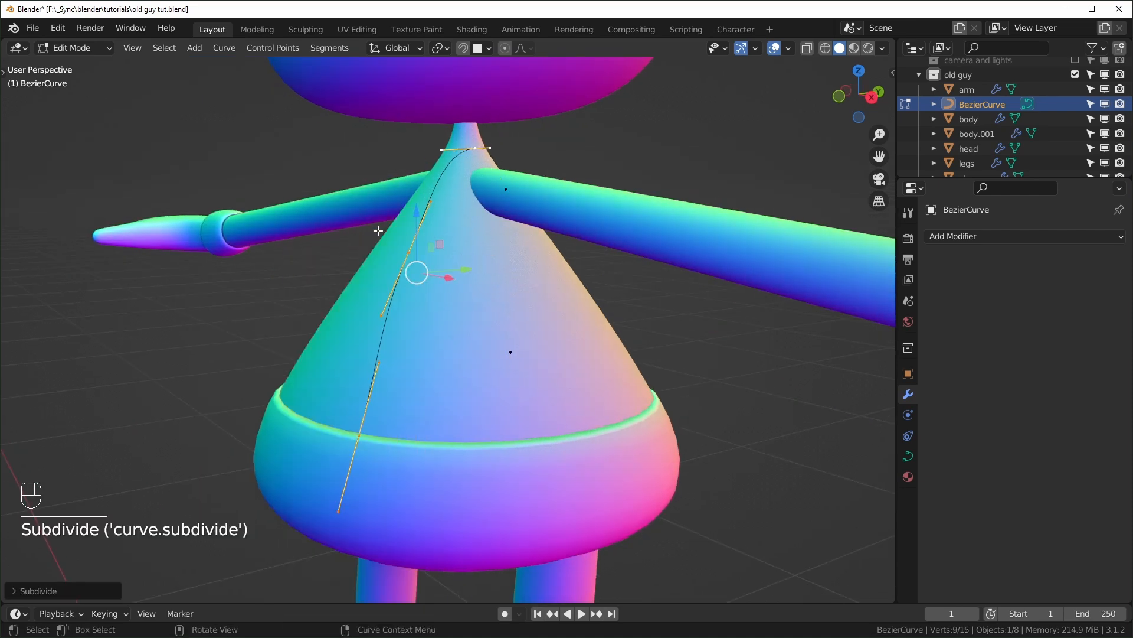
pyautogui.click(399, 255)
pyautogui.moveTo(399, 255); pyautogui.dragTo(400, 279, button='middle')
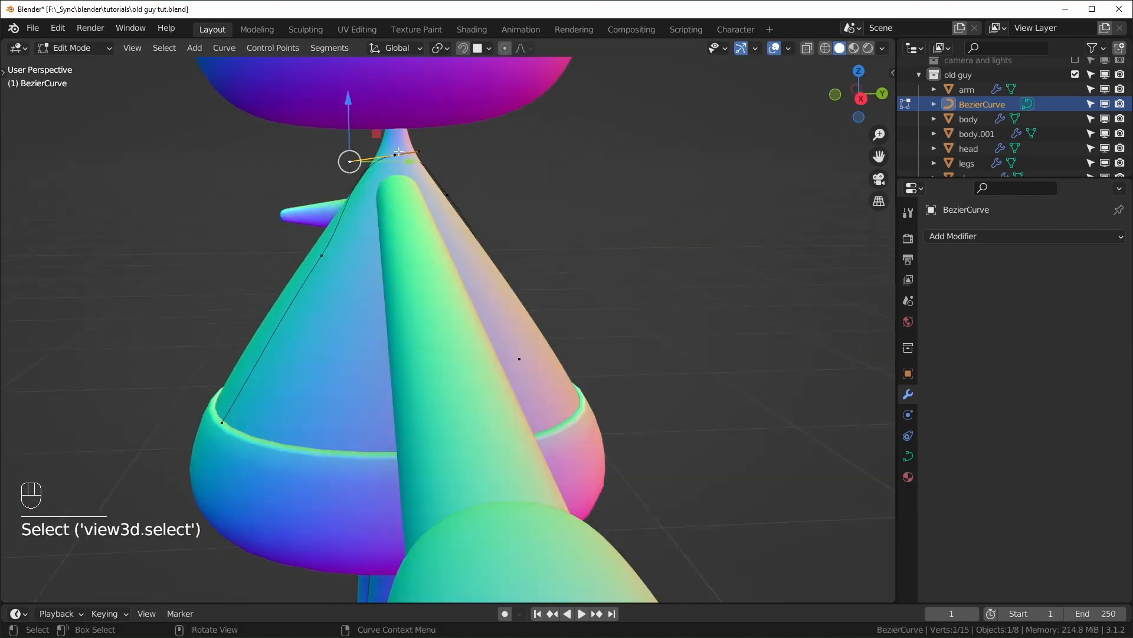
# - Rotate and scale the curve's handles so the strap follows the body over the shoulder and down the back
pyautogui.press('KP_3')
pyautogui.press('r')
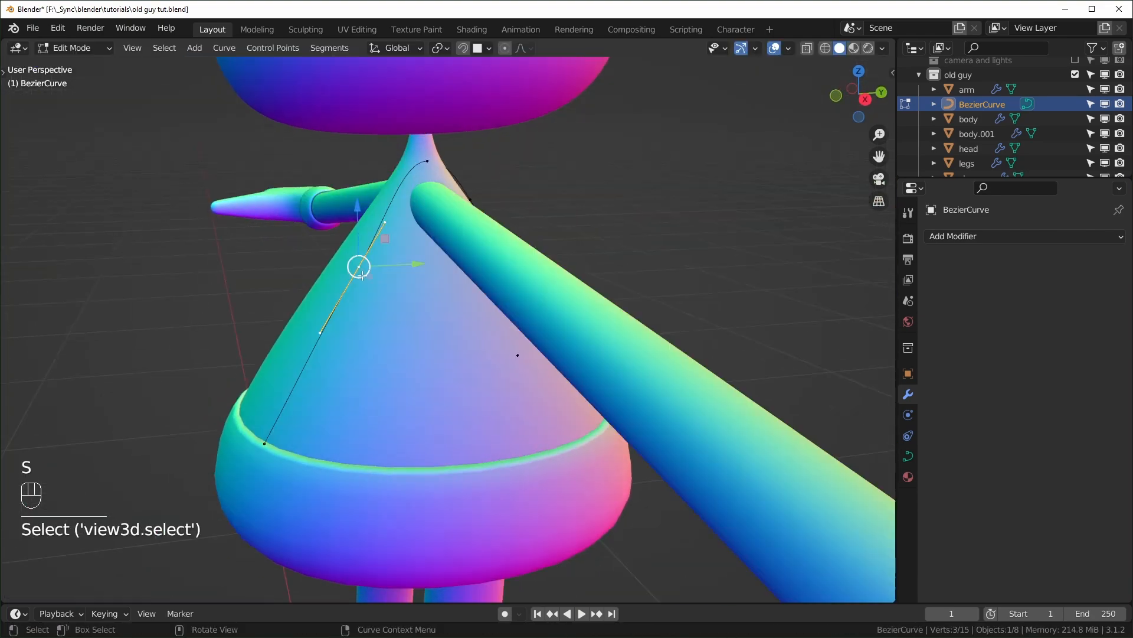
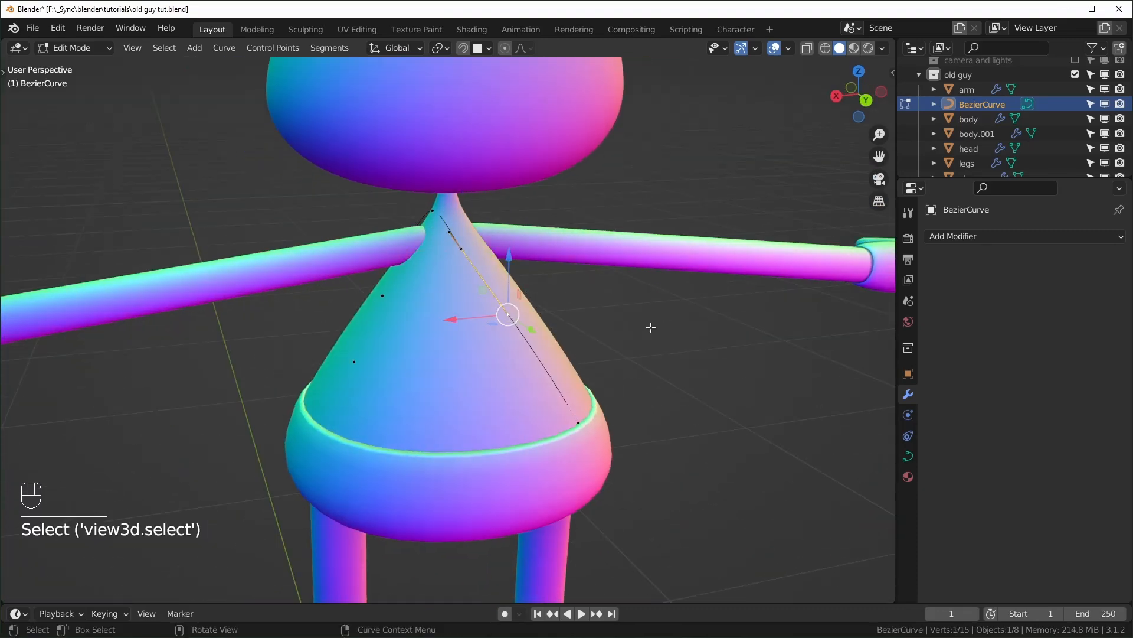
pyautogui.press('s')
pyautogui.click(473, 263)
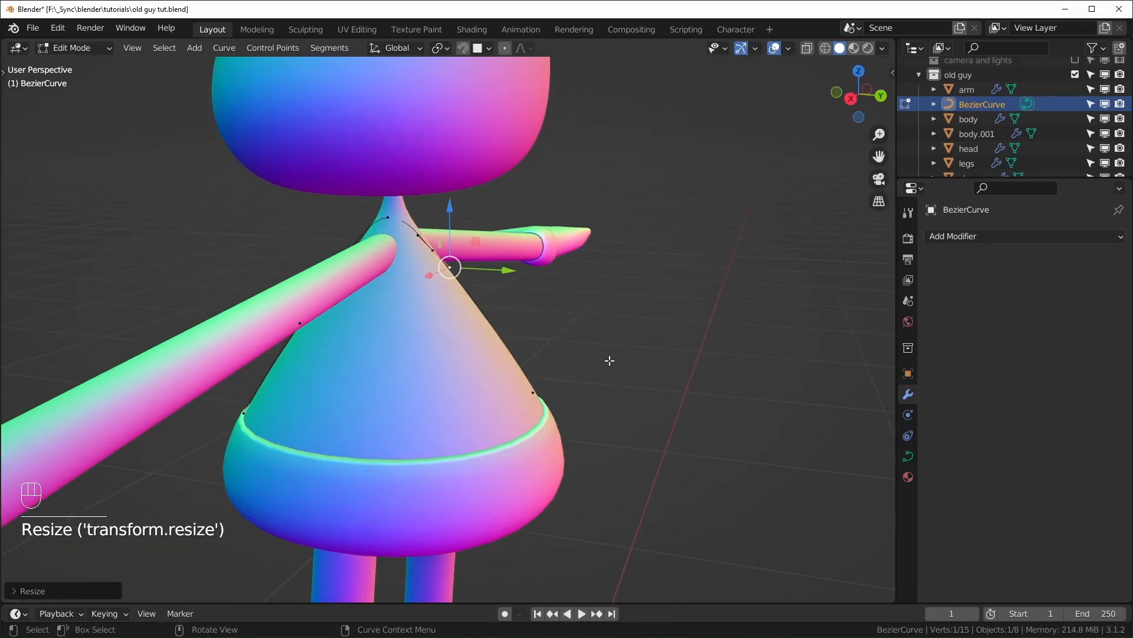
# - Return the strap curve to Object Mode and save the file
pyautogui.press('Tab')
pyautogui.hotkey('ctrl', 's')
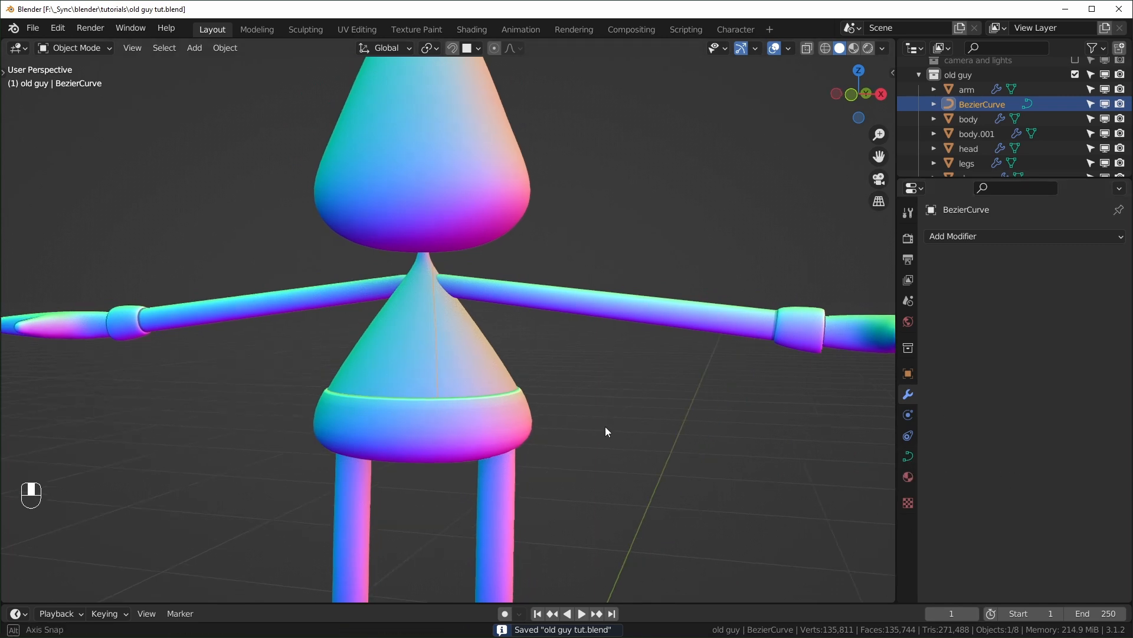
pyautogui.moveTo(602, 426); pyautogui.dragTo(616, 421, button='middle')
pyautogui.hotkey('ctrl', 's')
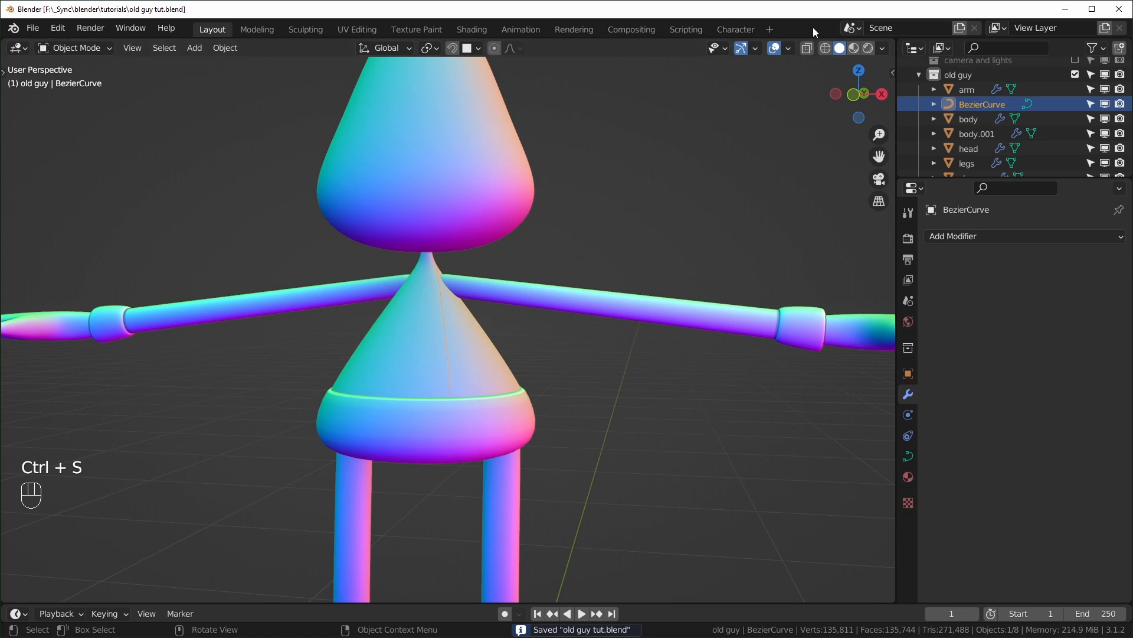
# - Add a Geometry Nodes workspace, frame the strap curve, and create a new geometry node tree for it
pyautogui.click(771, 29)
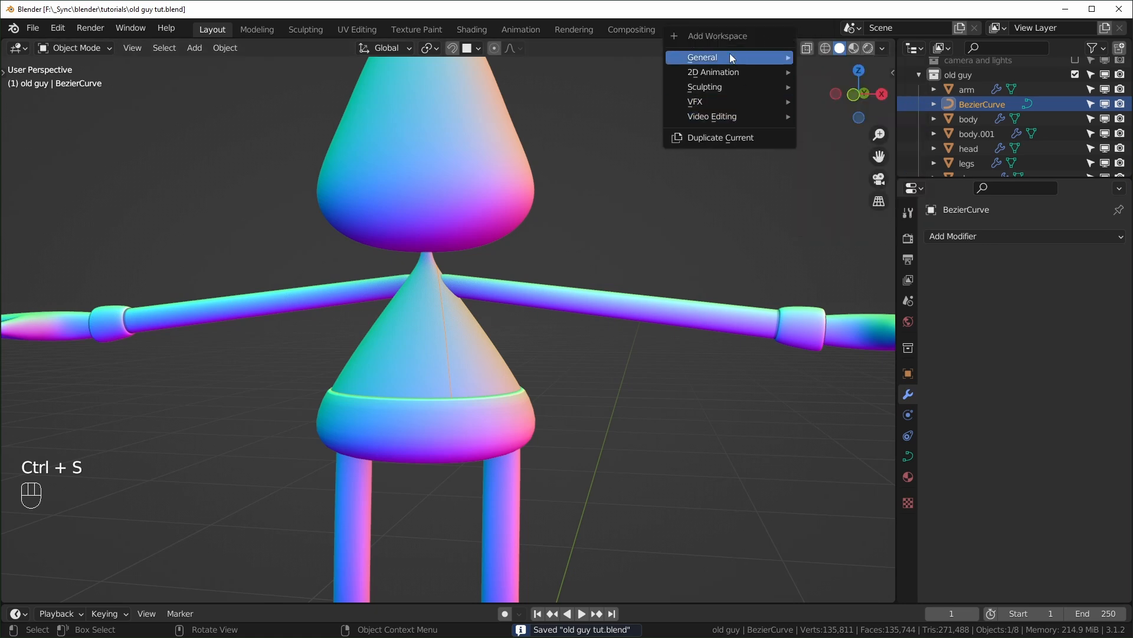
pyautogui.moveTo(730, 57)
pyautogui.click(850, 226)
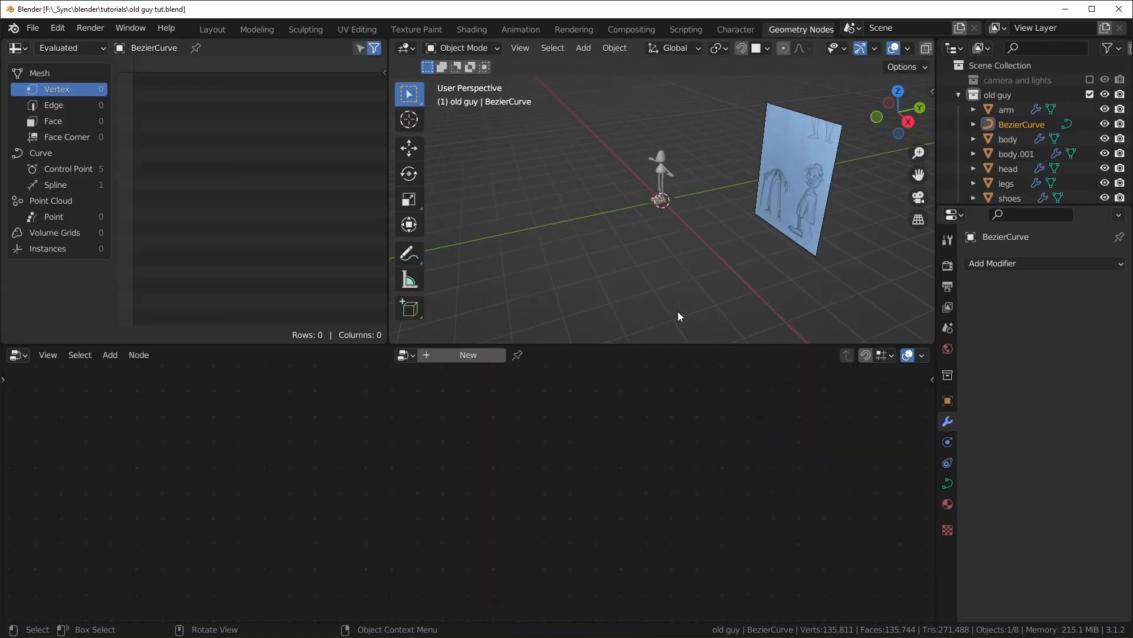
pyautogui.press('KP_Decimal')
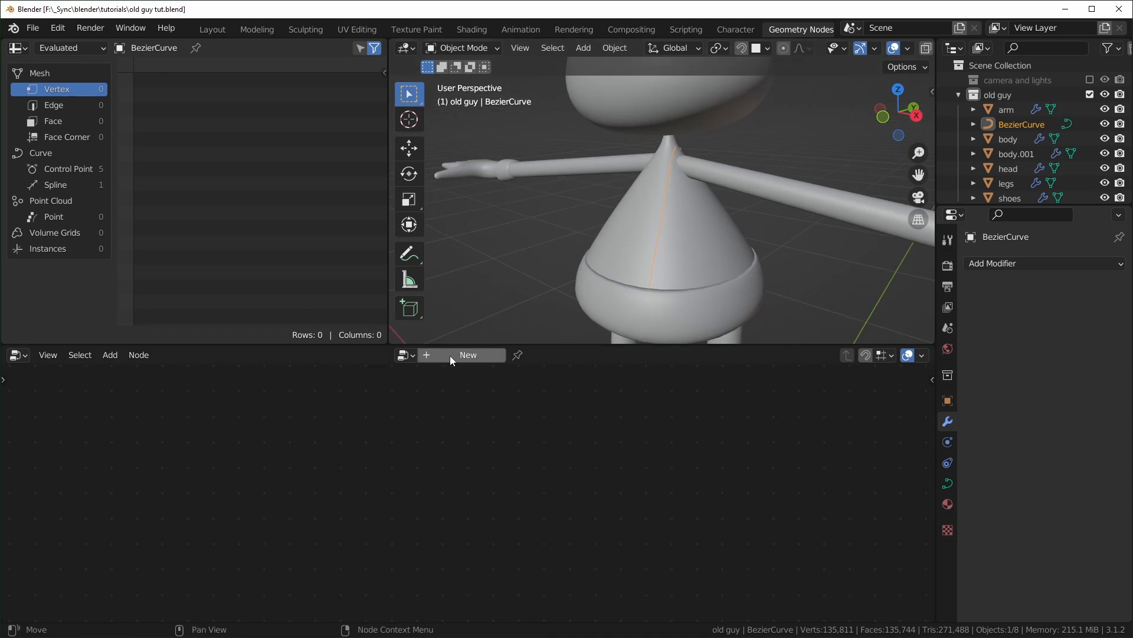
pyautogui.click(448, 356)
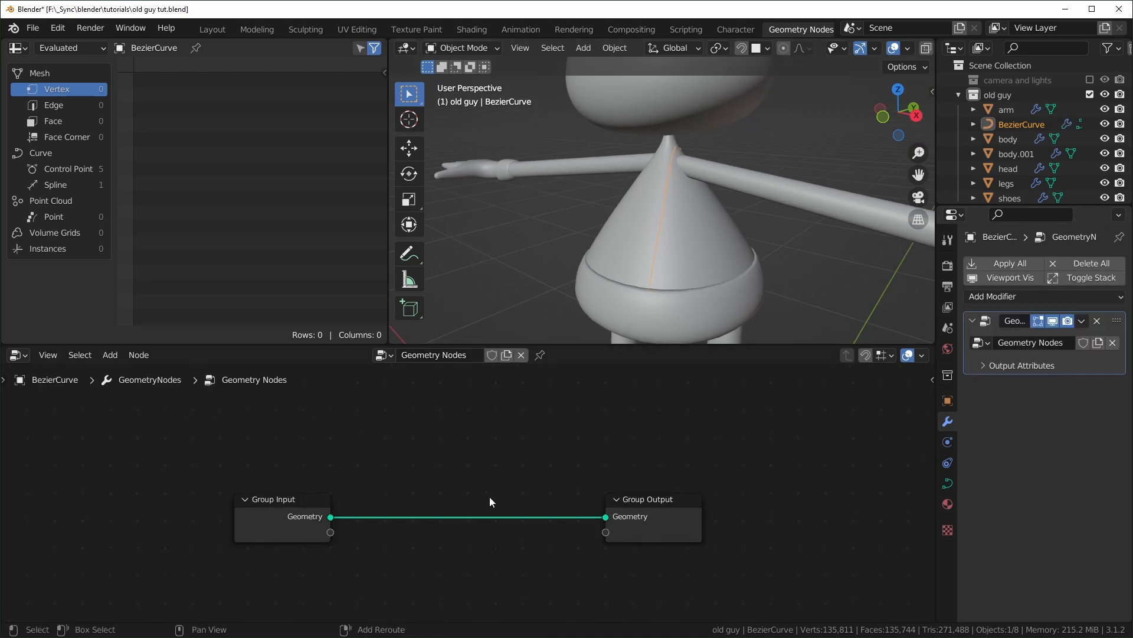
# - Move the Group Output node farther away and insert a Curve to Mesh node between Group Input and Group Output
pyautogui.moveTo(489, 501); pyautogui.dragTo(501, 466, button='middle')
pyautogui.moveTo(668, 462); pyautogui.dragTo(752, 465)
pyautogui.moveTo(550, 441); pyautogui.dragTo(559, 441, button='middle')
pyautogui.hotkey('shift', 'a')
pyautogui.write('scurve to')
pyautogui.press('Return')
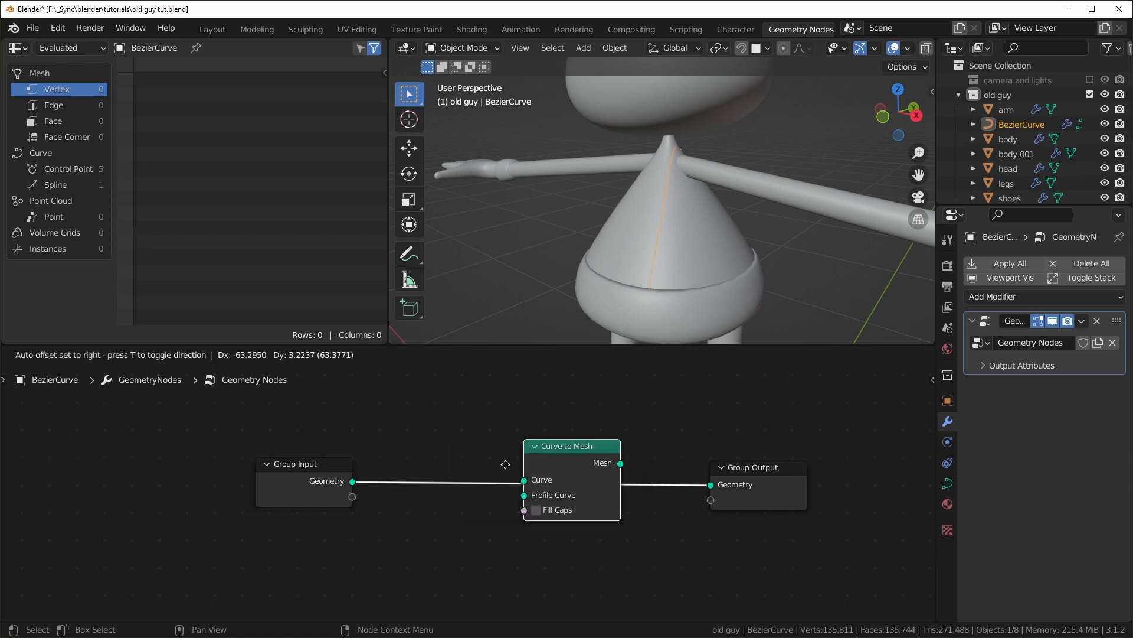
pyautogui.click(608, 464)
# - Add a Quadrilateral curve node below Curve to Mesh and connect its Curve output to the Profile Curve input
pyautogui.moveTo(594, 581); pyautogui.dragTo(589, 532, button='middle')
pyautogui.hotkey('shift', 'a')
pyautogui.write('squa')
pyautogui.click(626, 483)
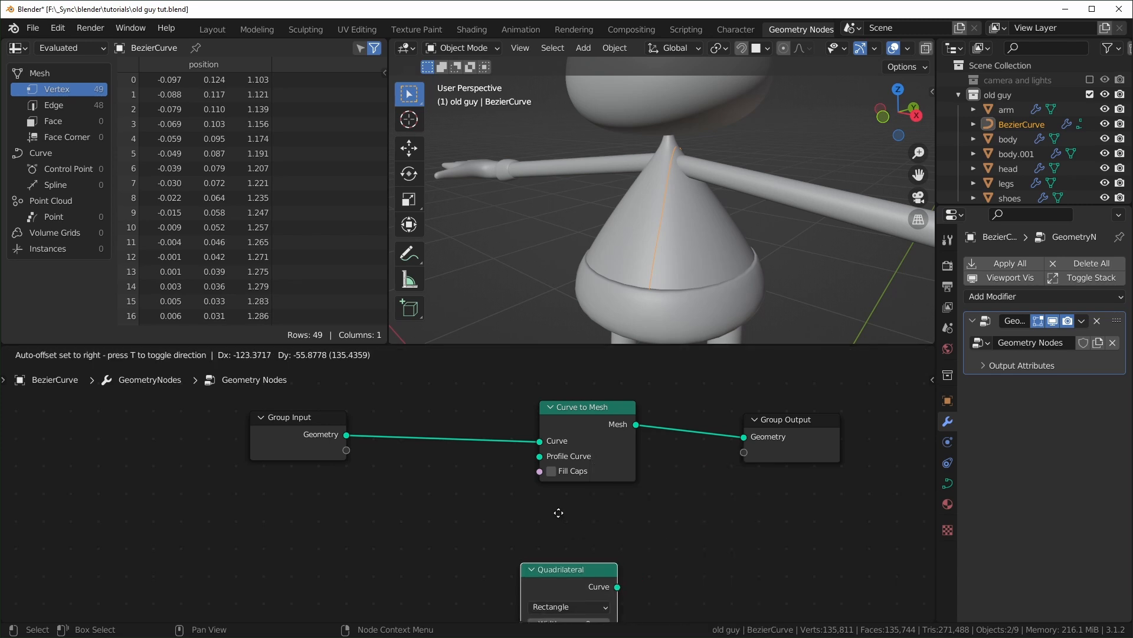
pyautogui.click(637, 533)
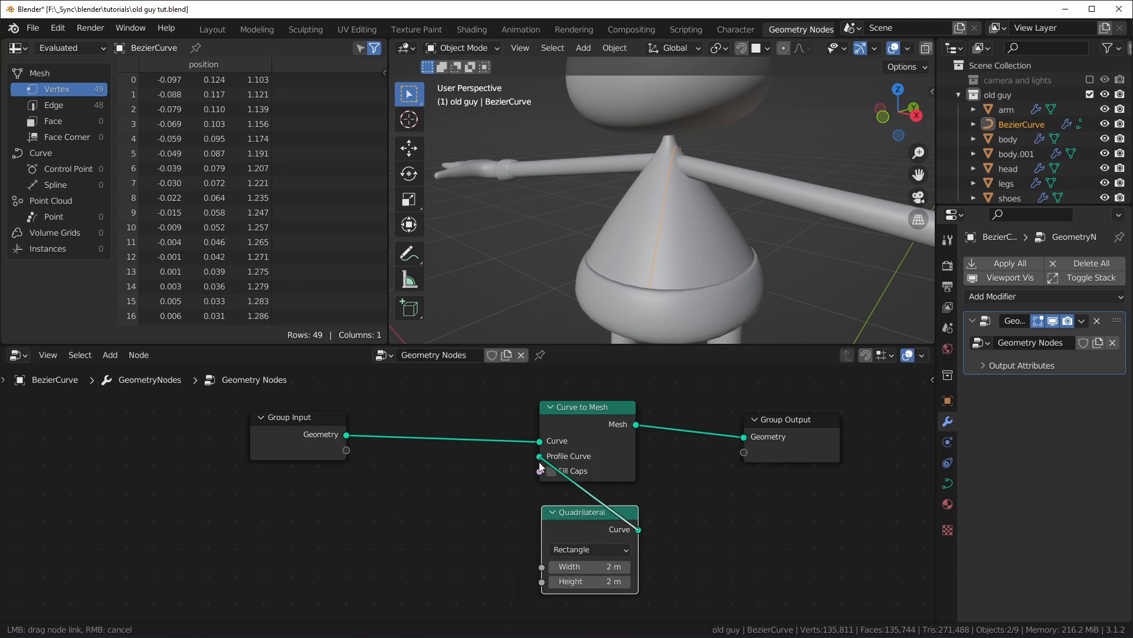
pyautogui.moveTo(540, 467); pyautogui.dragTo(540, 457)
# - Set the Quadrilateral profile's width to 0.02 m and height to 0.005 m for a thin, flat strap
pyautogui.scroll(-5, 661, 267)
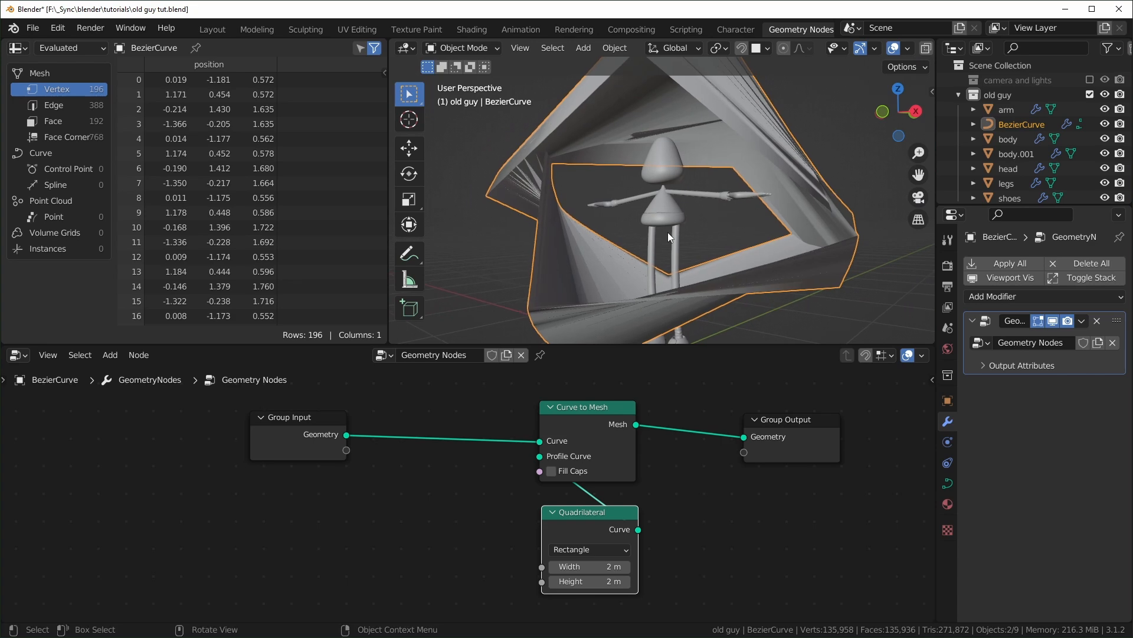
pyautogui.scroll(2, 670, 234)
pyautogui.moveTo(598, 565); pyautogui.dragTo(555, 565)
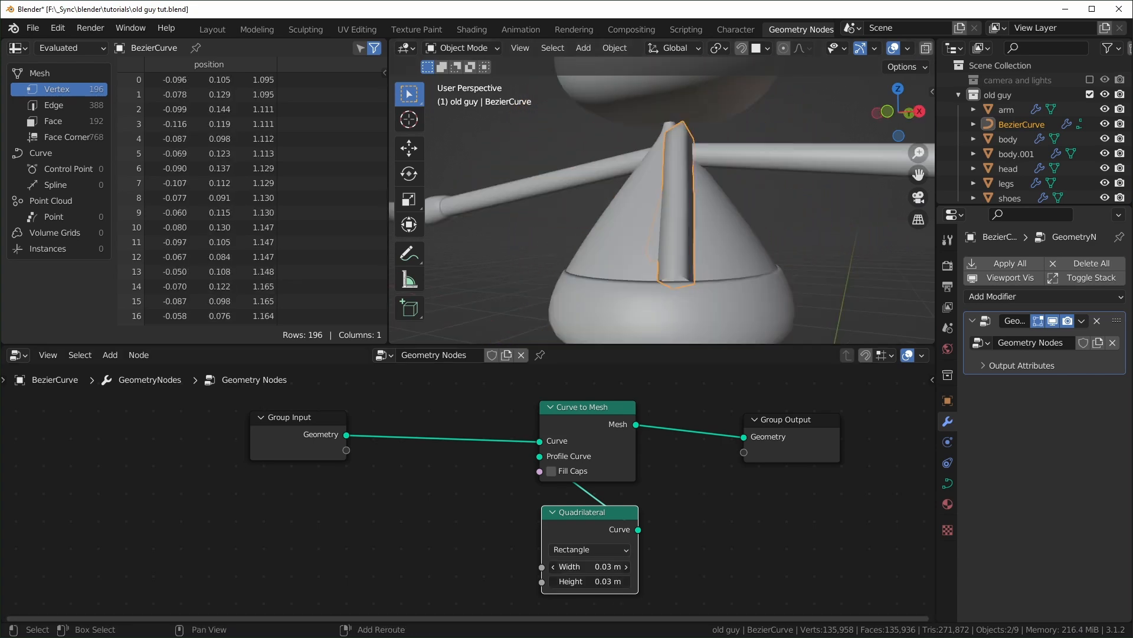
pyautogui.moveTo(595, 565); pyautogui.dragTo(592, 565)
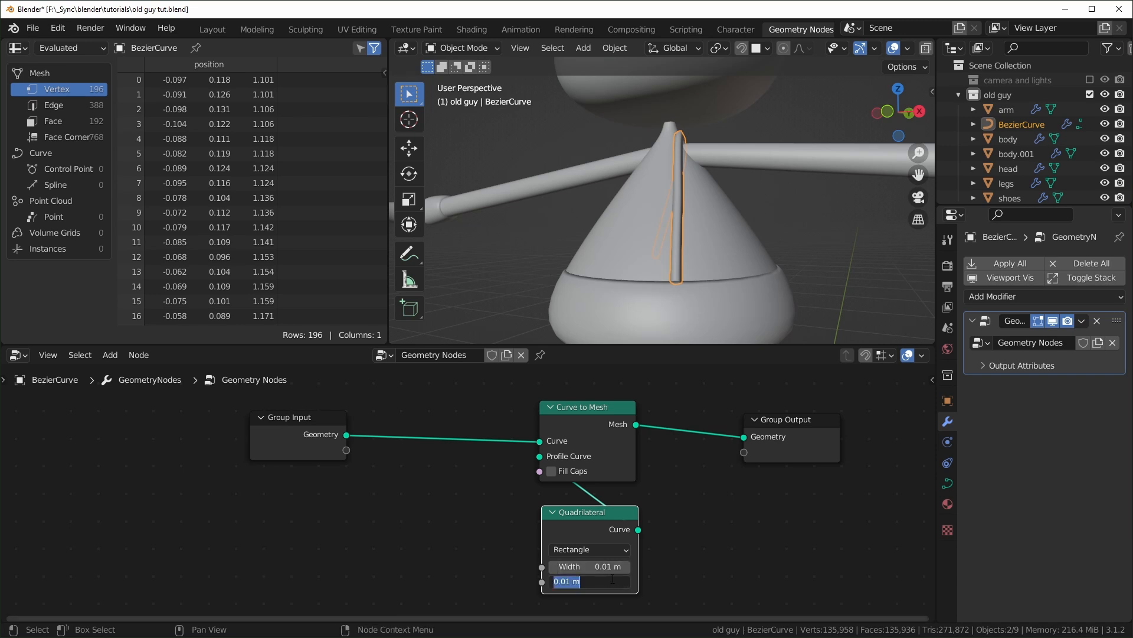
pyautogui.write('5')
pyautogui.press('Return')
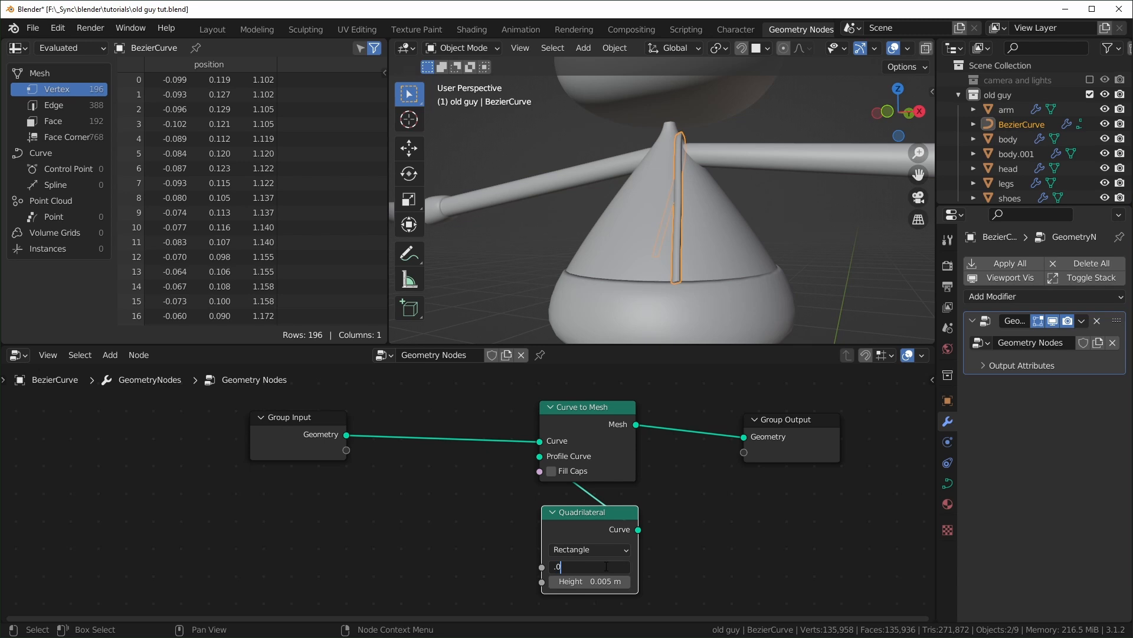
pyautogui.press('Return')
# - Enable Fill Caps on the Curve to Mesh node to close the strap's ends
pyautogui.moveTo(726, 253)
pyautogui.mouseDown(button='middle')
pyautogui.moveTo(785, 210)
pyautogui.moveTo(751, 247)
pyautogui.moveTo(753, 279)
pyautogui.moveTo(735, 272)
pyautogui.moveTo(738, 256)
pyautogui.mouseUp(button='middle')
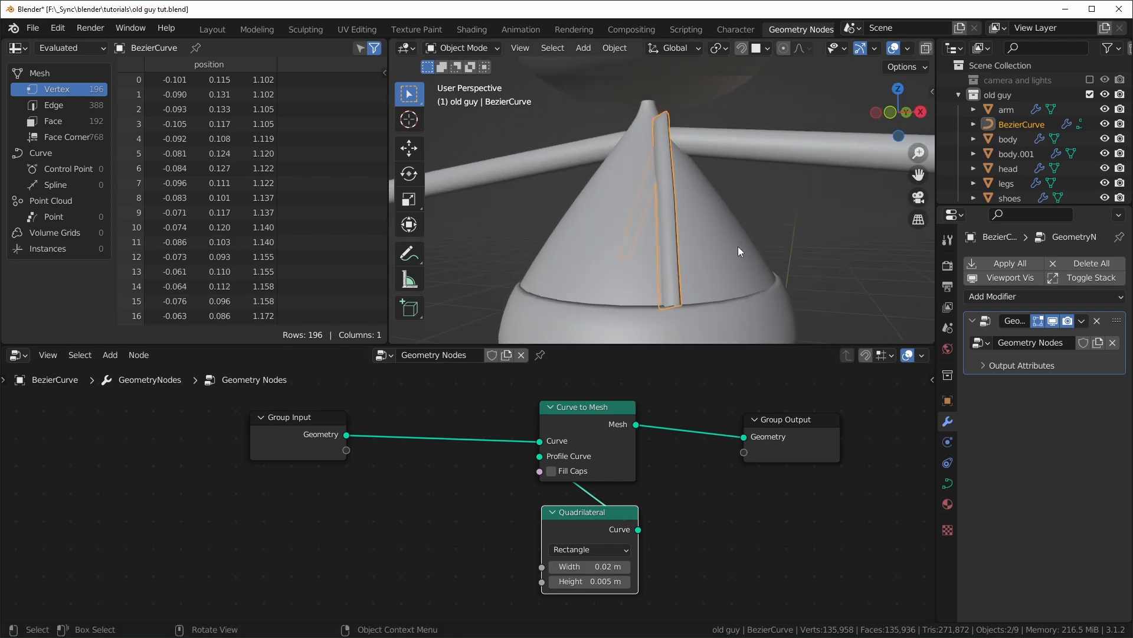
pyautogui.moveTo(575, 456); pyautogui.dragTo(525, 447, button='middle')
pyautogui.moveTo(703, 285)
pyautogui.mouseDown(button='middle')
pyautogui.moveTo(661, 264)
pyautogui.moveTo(689, 297)
pyautogui.mouseUp(button='middle')
# - In Edit Mode, tilt the strap's shoulder control point and tilt the front middle control point by about -37°
pyautogui.press('Tab')
pyautogui.moveTo(683, 168); pyautogui.dragTo(653, 113, button='middle')
pyautogui.moveTo(674, 200); pyautogui.dragTo(697, 195, button='middle')
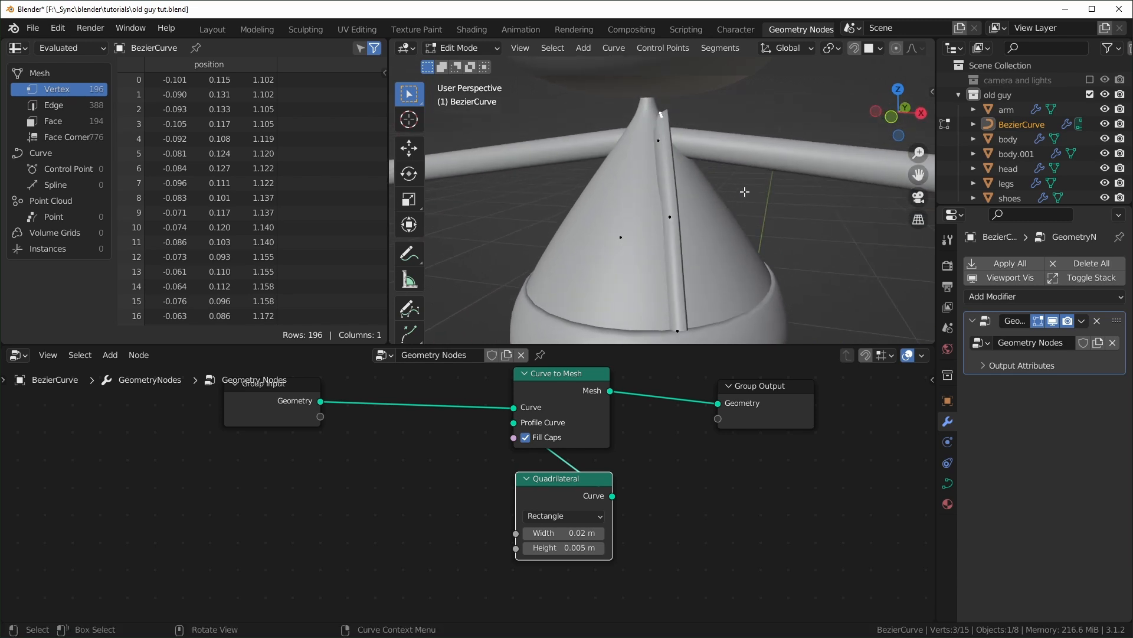
pyautogui.hotkey('ctrl', 't')
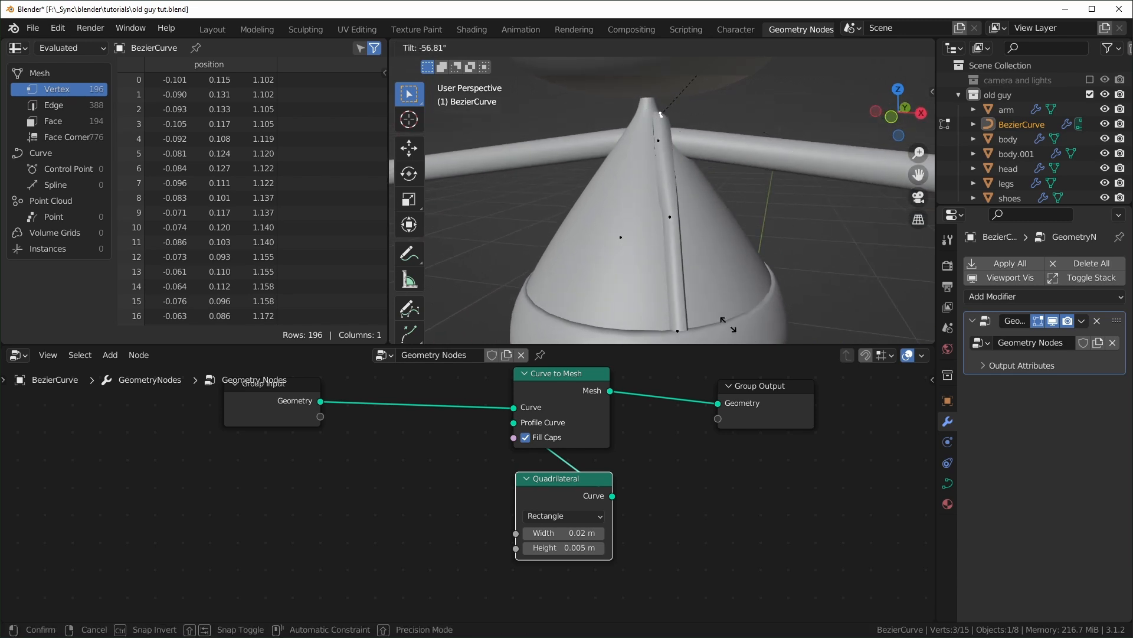
pyautogui.click(680, 304)
pyautogui.moveTo(760, 278); pyautogui.dragTo(765, 240, button='middle')
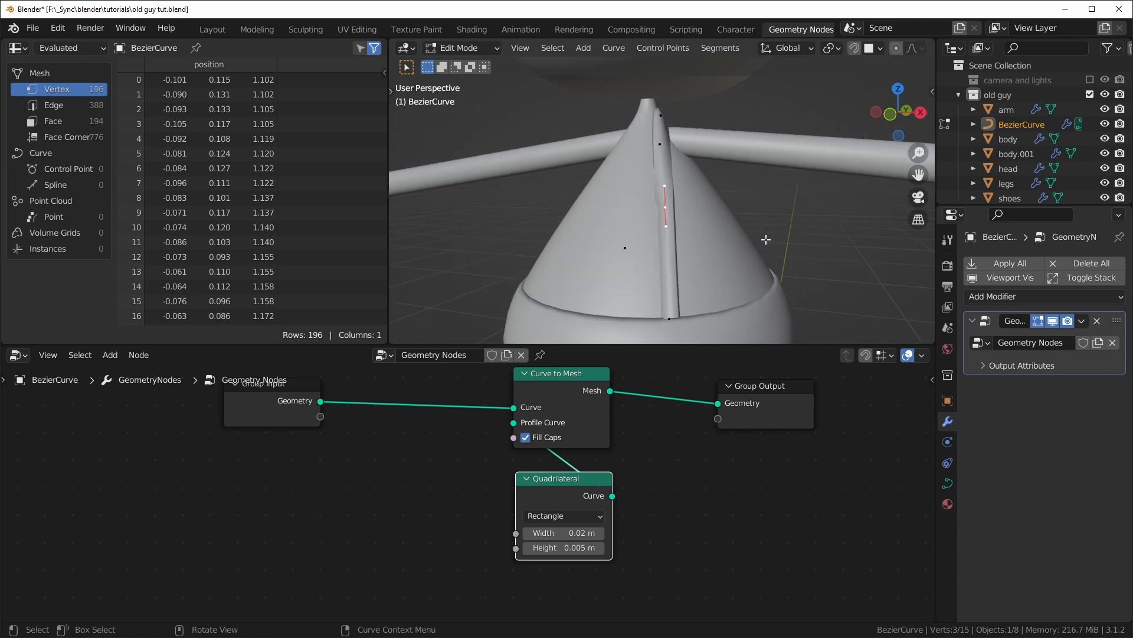
pyautogui.hotkey('ctrl', 't')
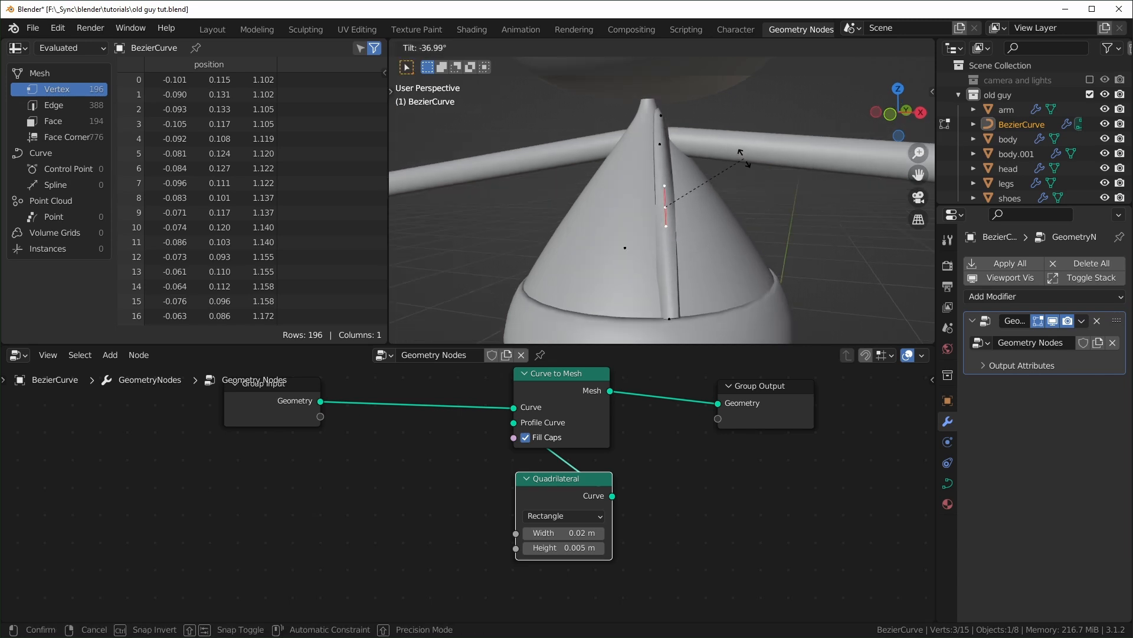
pyautogui.click(742, 158)
# - Check the transform and tilt values of the strap's front middle control point
pyautogui.moveTo(742, 157); pyautogui.dragTo(645, 219, button='middle')
pyautogui.moveTo(799, 208); pyautogui.dragTo(874, 136, button='middle')
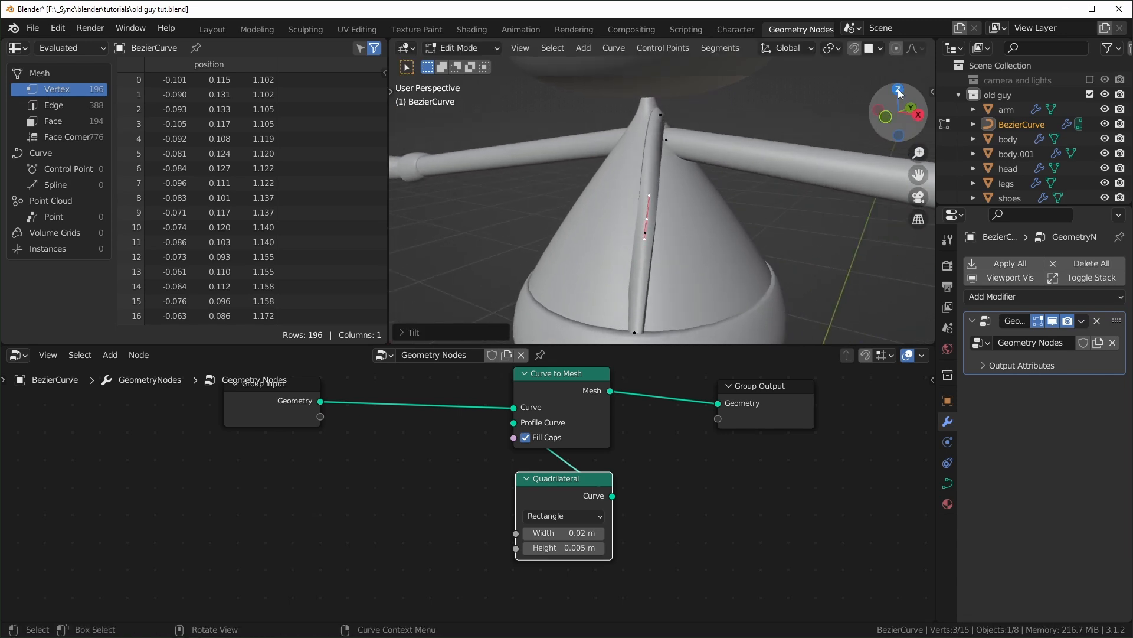
pyautogui.moveTo(898, 106); pyautogui.dragTo(861, 196)
pyautogui.press('n')
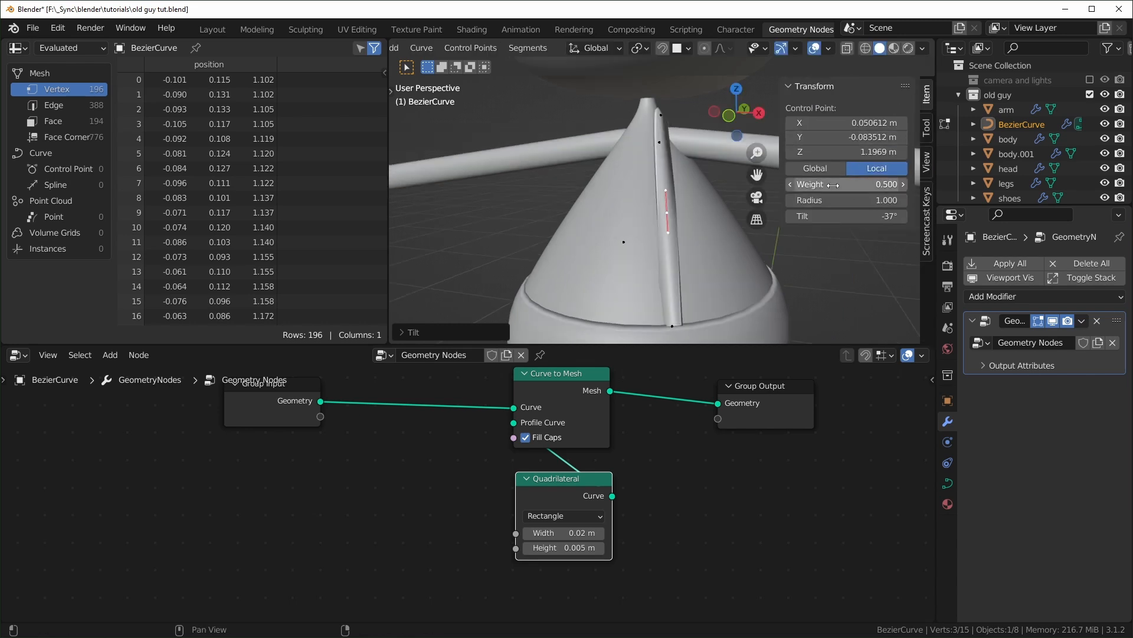
pyautogui.press('n')
# - Tilt the strap's lowest front control point at the waistband so the band faces outward from the body
pyautogui.moveTo(779, 260); pyautogui.dragTo(738, 297, button='middle')
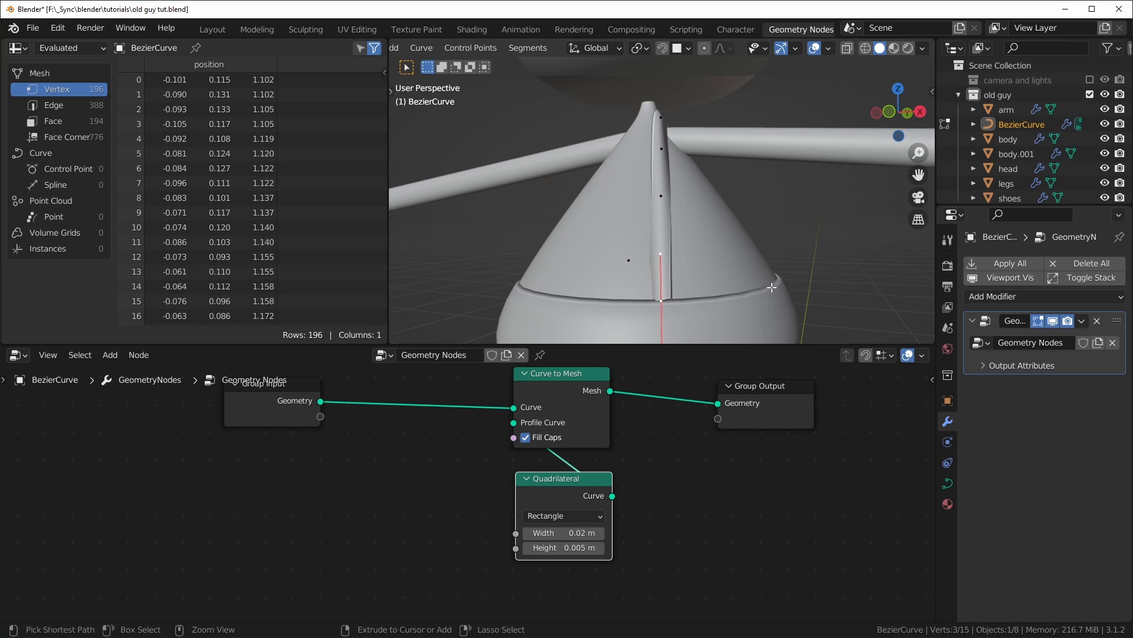
pyautogui.hotkey('ctrl', 't')
pyautogui.click(777, 217)
# - Move, rotate, scale and tilt the strap's other control points so the band lies flat against the body
pyautogui.moveTo(776, 216); pyautogui.dragTo(708, 177, button='middle')
pyautogui.press('g')
pyautogui.click(738, 189)
pyautogui.press('r')
pyautogui.click(764, 203)
pyautogui.moveTo(763, 202); pyautogui.dragTo(803, 224, button='middle')
pyautogui.press('s')
pyautogui.hotkey('ctrl', 't')
pyautogui.click(840, 263)
# - Adjust the position of the strap's control point, save the file, and return to Object Mode
pyautogui.moveTo(839, 263); pyautogui.dragTo(686, 285, button='middle')
pyautogui.press('g')
pyautogui.click(714, 248)
pyautogui.hotkey('ctrl', 's')
pyautogui.press('Tab')
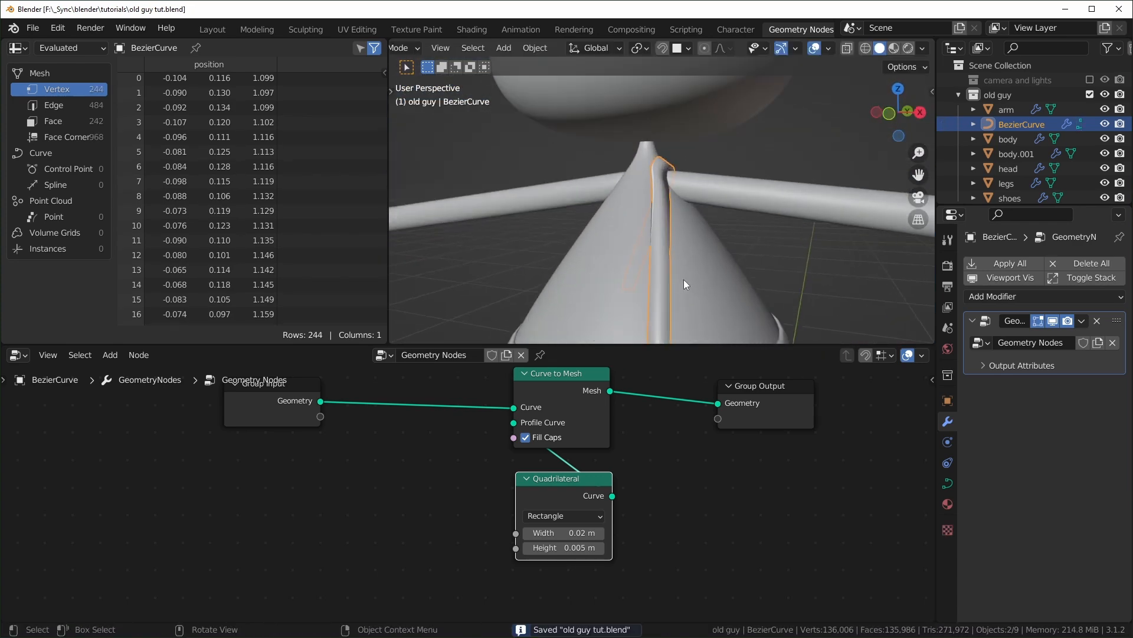
# - Add a Mirror modifier on the X axis to the strap and switch to the Layout workspace
pyautogui.scroll(-3, 684, 283)
pyautogui.click(1019, 295)
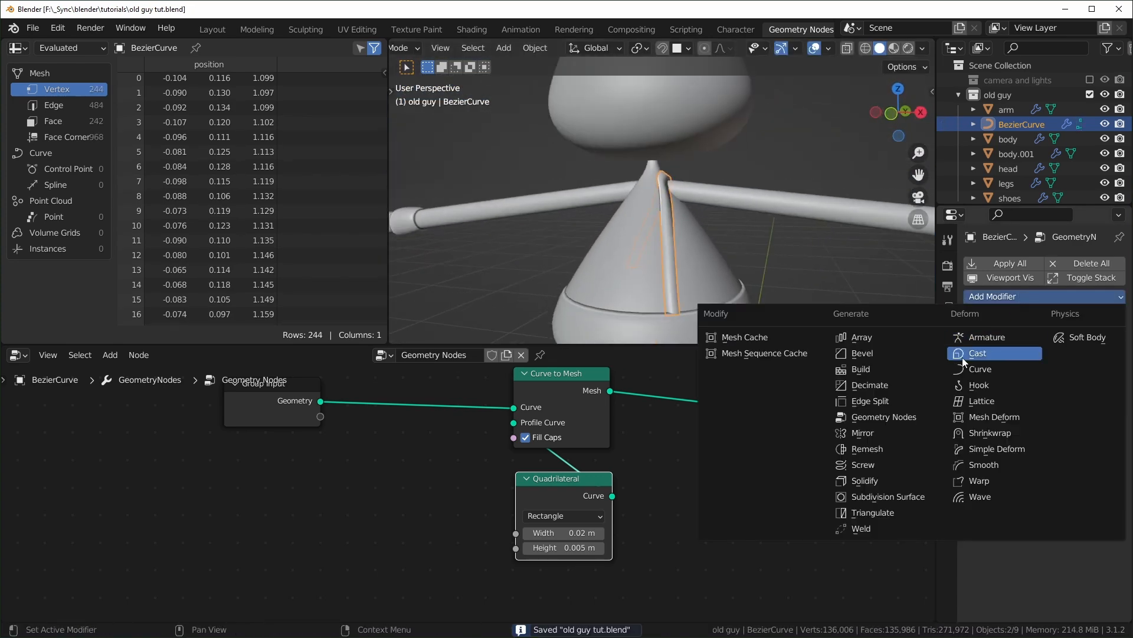
pyautogui.click(893, 431)
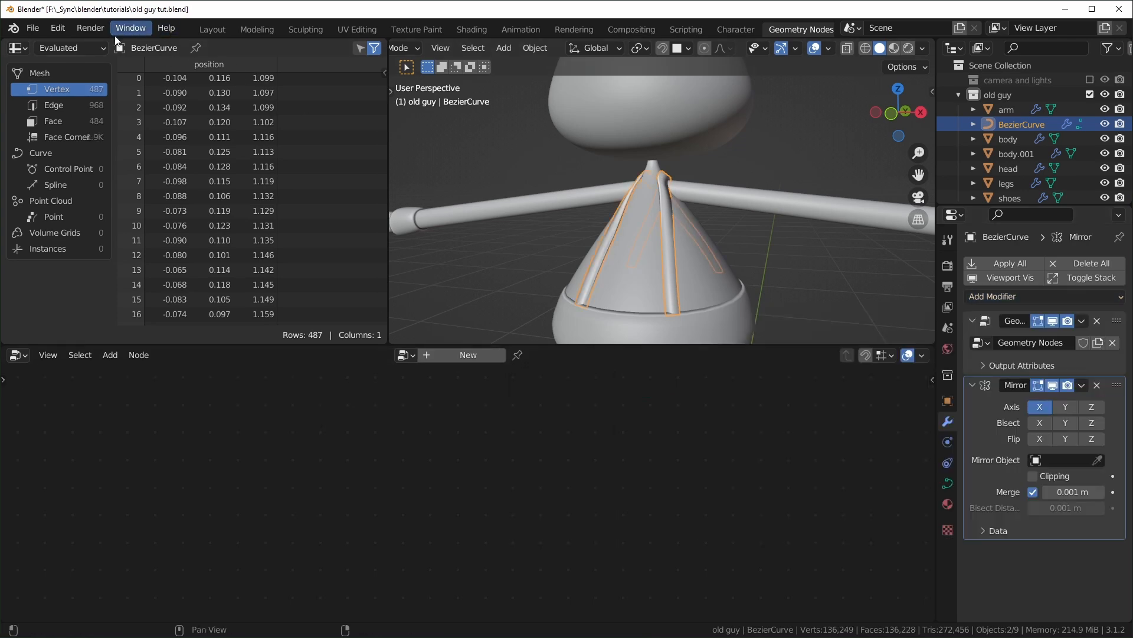
pyautogui.click(210, 28)
pyautogui.scroll(2, 608, 254)
pyautogui.click(632, 342)
pyautogui.moveTo(632, 341); pyautogui.dragTo(1014, 281, button='middle')
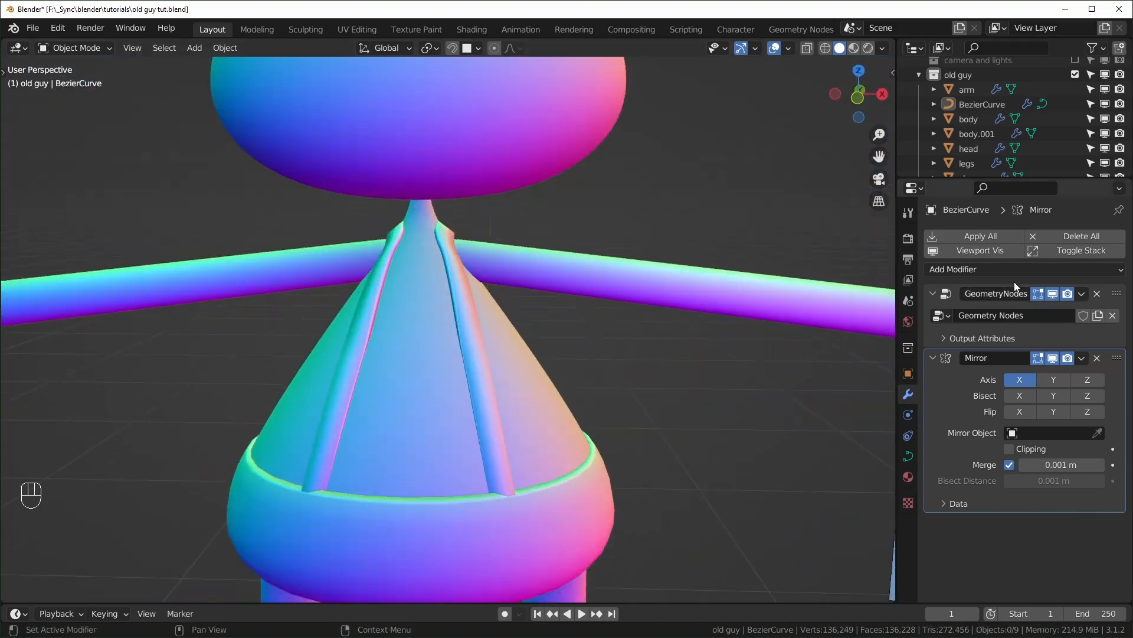
# - Try to apply the strap's GeometryNodes modifier
pyautogui.click(1084, 293)
pyautogui.click(1064, 311)
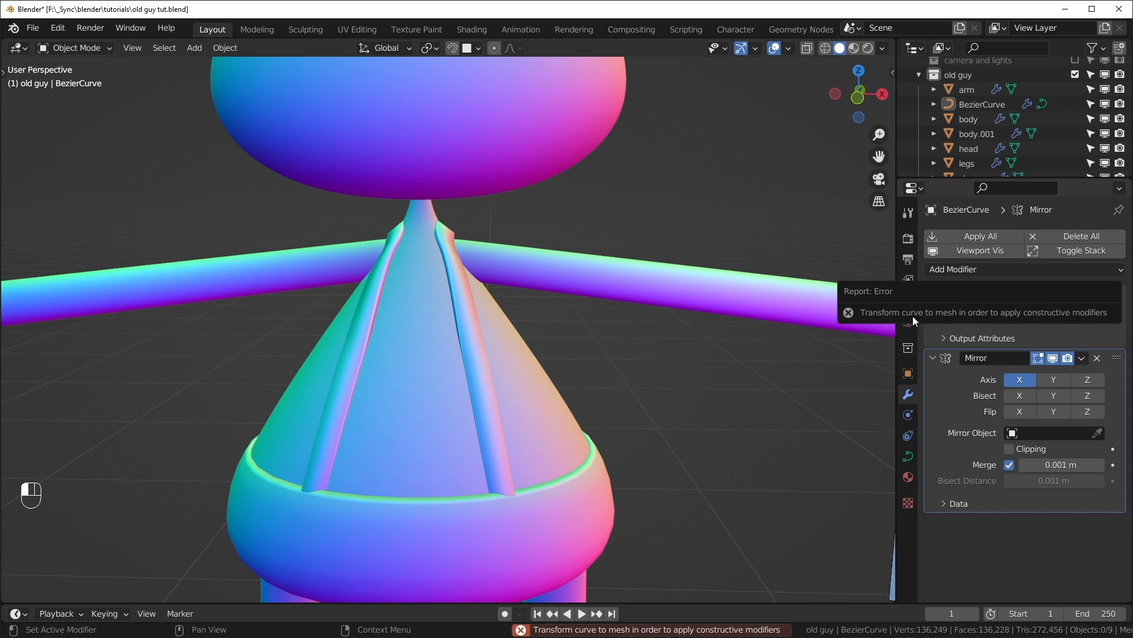
pyautogui.moveTo(856, 323)
pyautogui.mouseDown(button='middle')
pyautogui.moveTo(587, 343)
pyautogui.moveTo(472, 318)
pyautogui.moveTo(537, 324)
pyautogui.moveTo(490, 333)
pyautogui.mouseUp(button='middle')
# - Convert the mirrored strap curve to a mesh and save the file
pyautogui.click(444, 323)
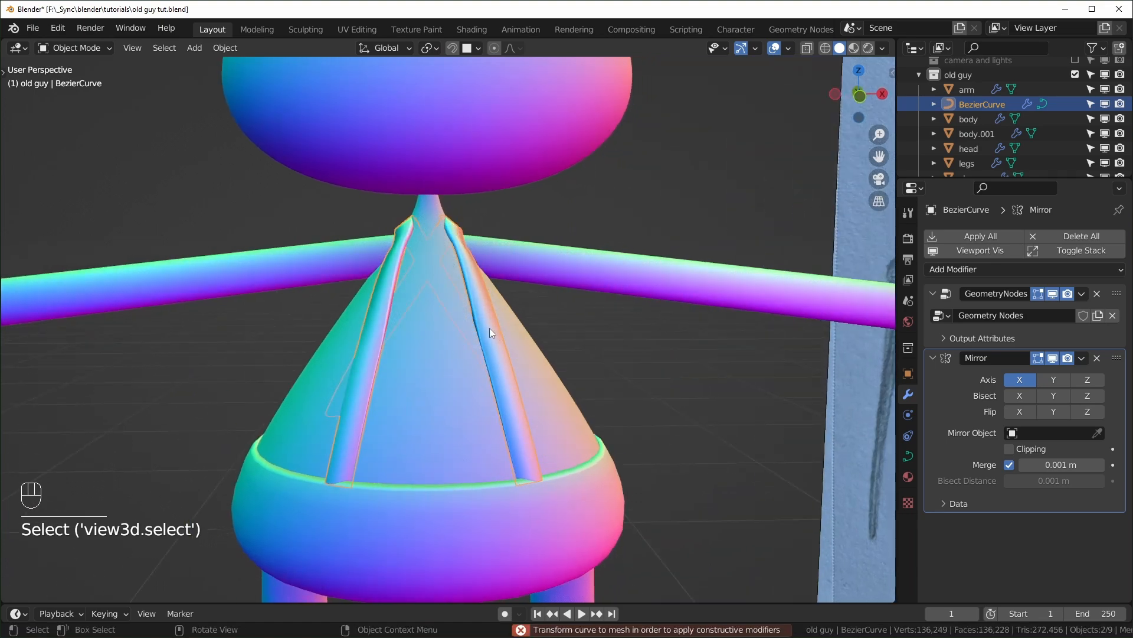
pyautogui.rightClick(489, 321)
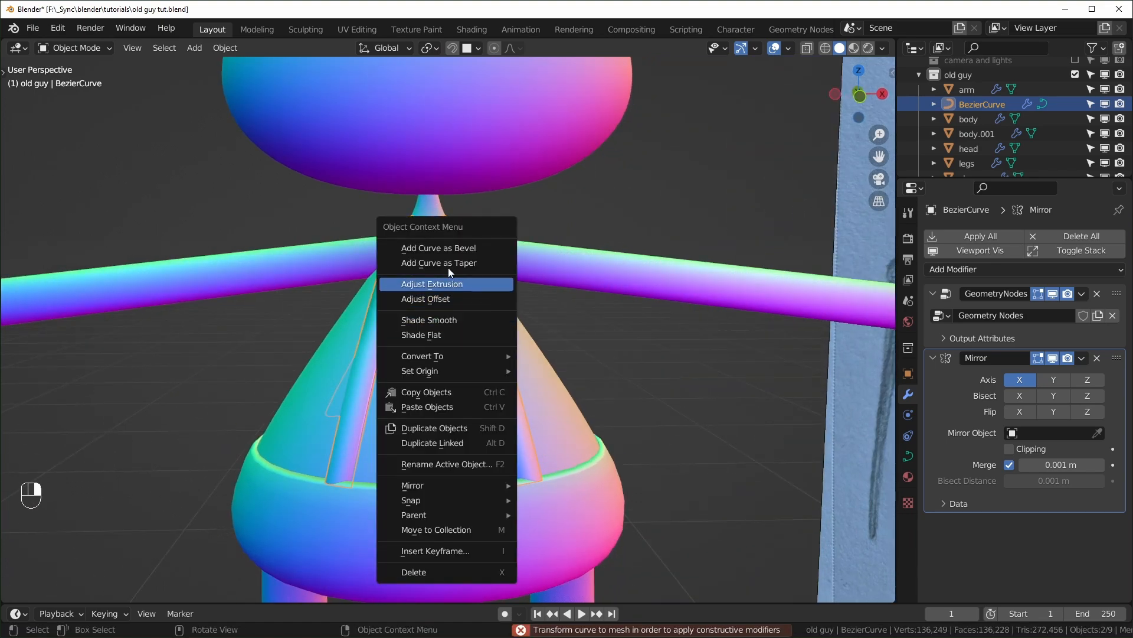
pyautogui.moveTo(442, 359)
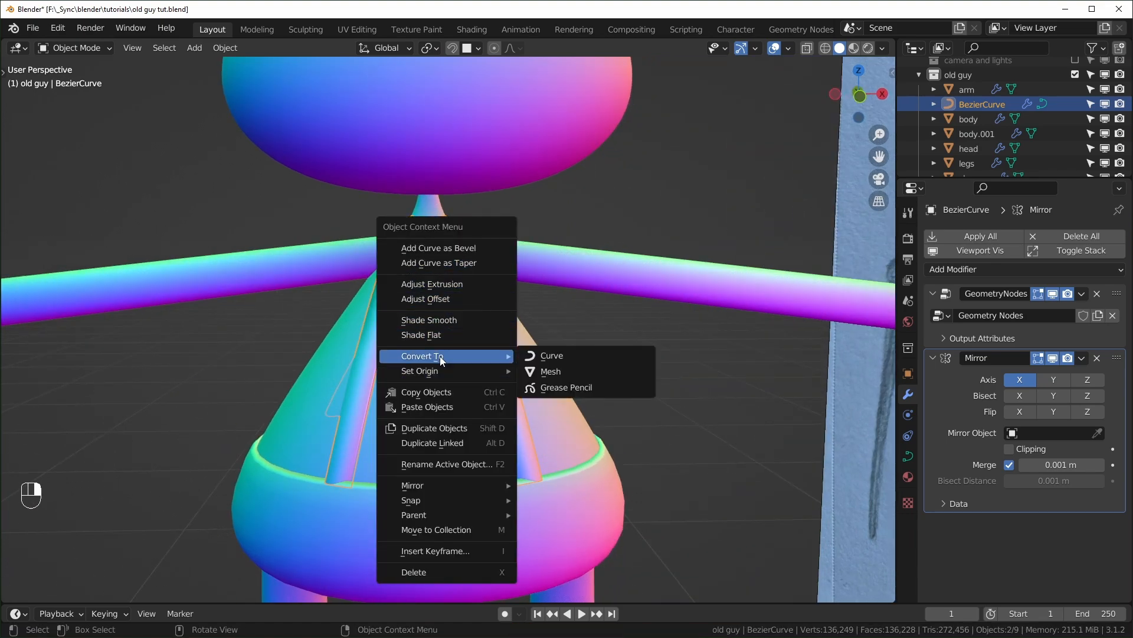
pyautogui.click(574, 369)
pyautogui.moveTo(574, 368); pyautogui.dragTo(529, 336, button='middle')
pyautogui.moveTo(598, 392); pyautogui.dragTo(618, 430, button='middle')
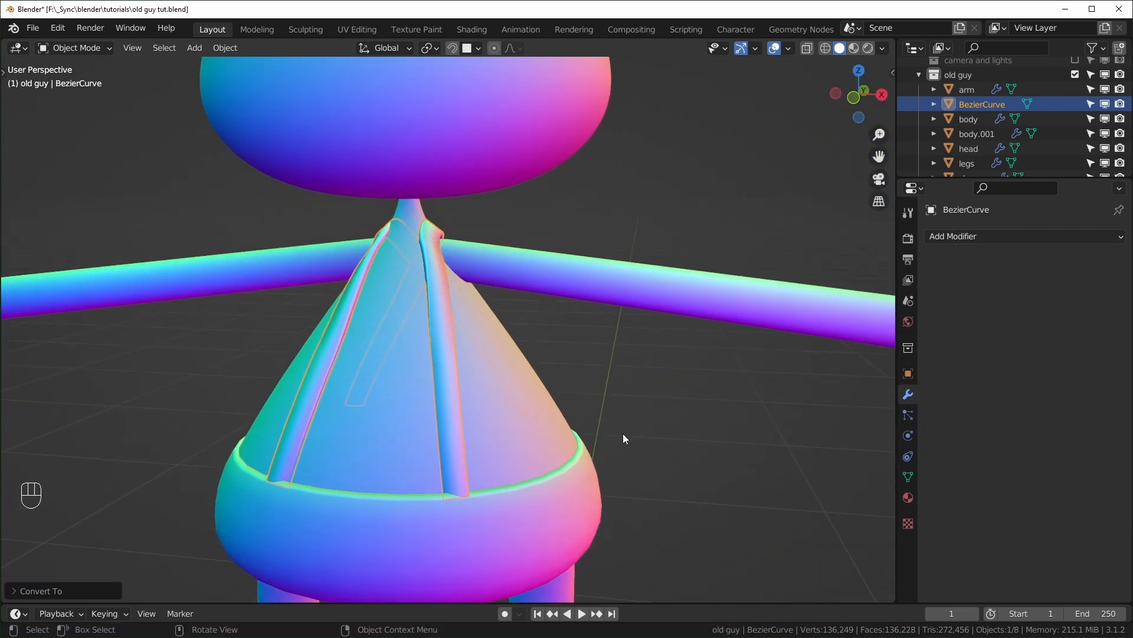
pyautogui.hotkey('ctrl', 's')
# - Set the Auto Smooth angle of the strap mesh to 60° in its normals settings and save the file
pyautogui.scroll(1, 512, 314)
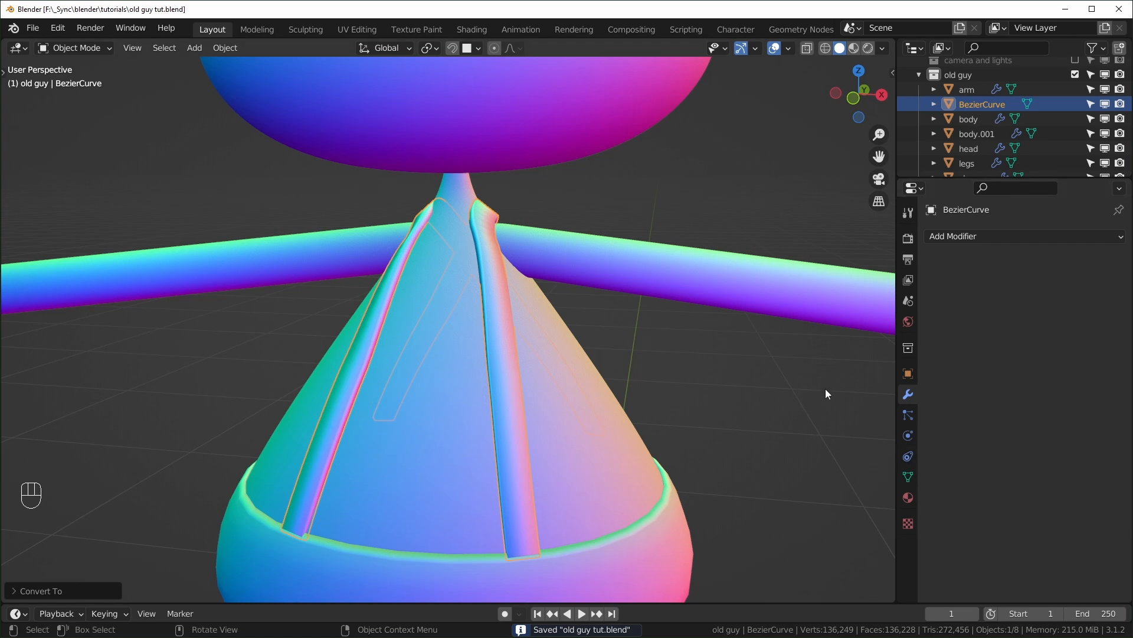
pyautogui.click(907, 477)
pyautogui.click(936, 520)
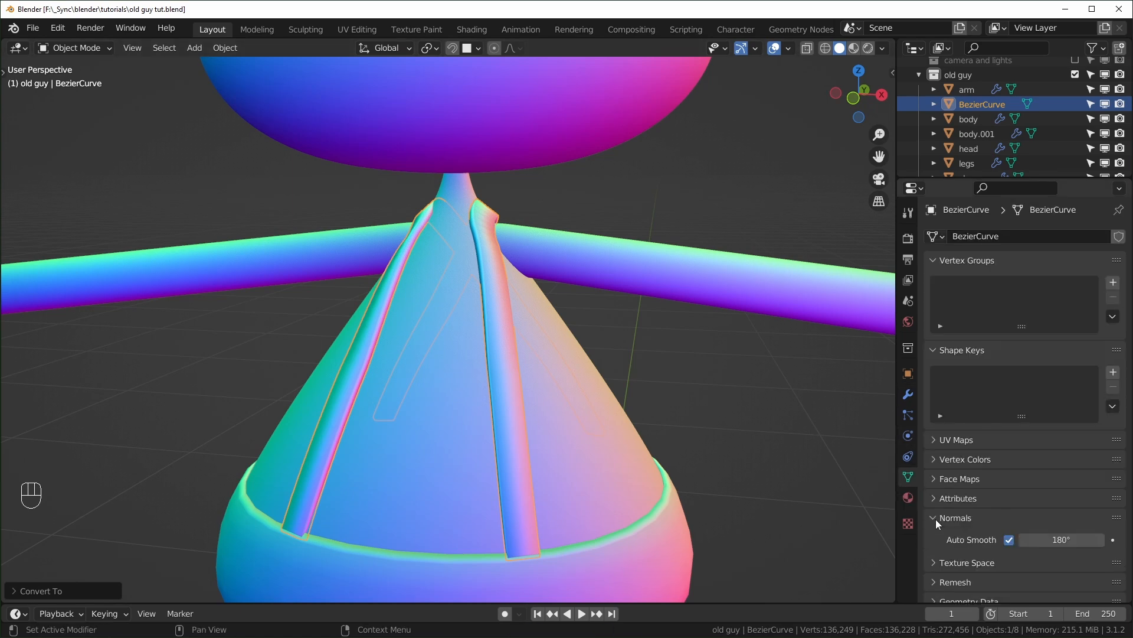
pyautogui.click(1008, 540)
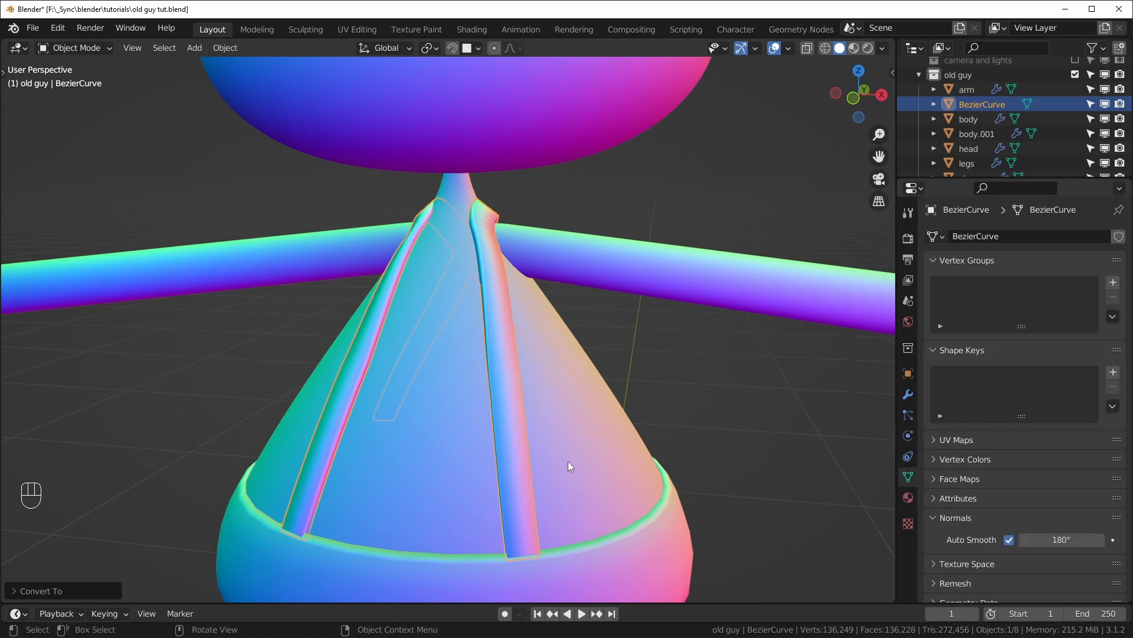
pyautogui.moveTo(512, 387); pyautogui.dragTo(514, 349, button='middle')
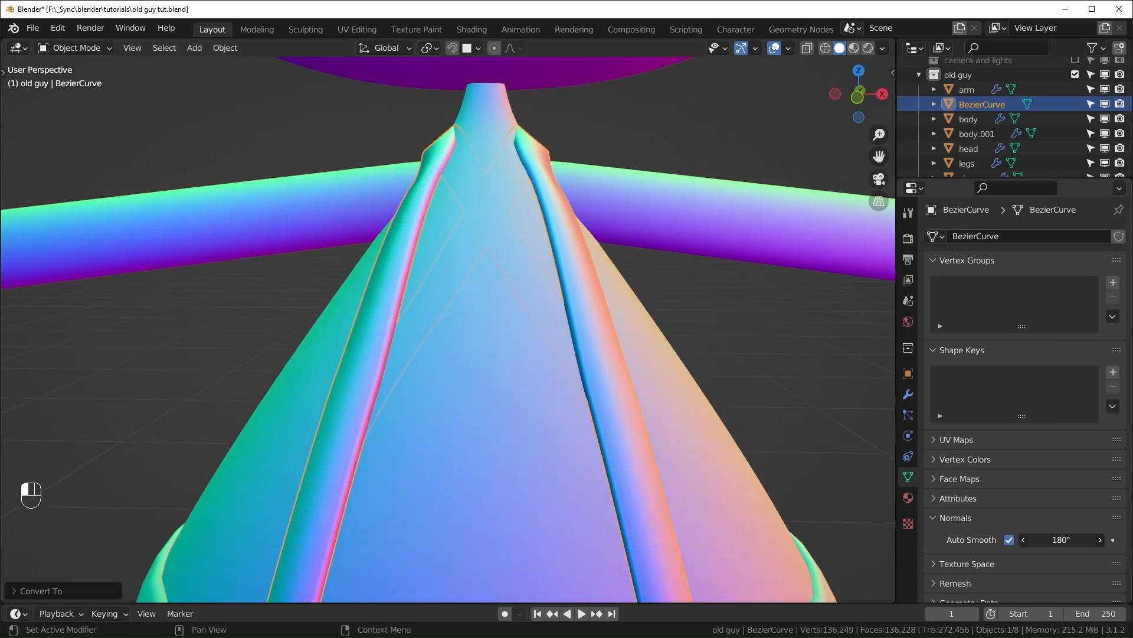
pyautogui.moveTo(1061, 540); pyautogui.dragTo(1078, 539)
pyautogui.click(1078, 538)
pyautogui.write('6')
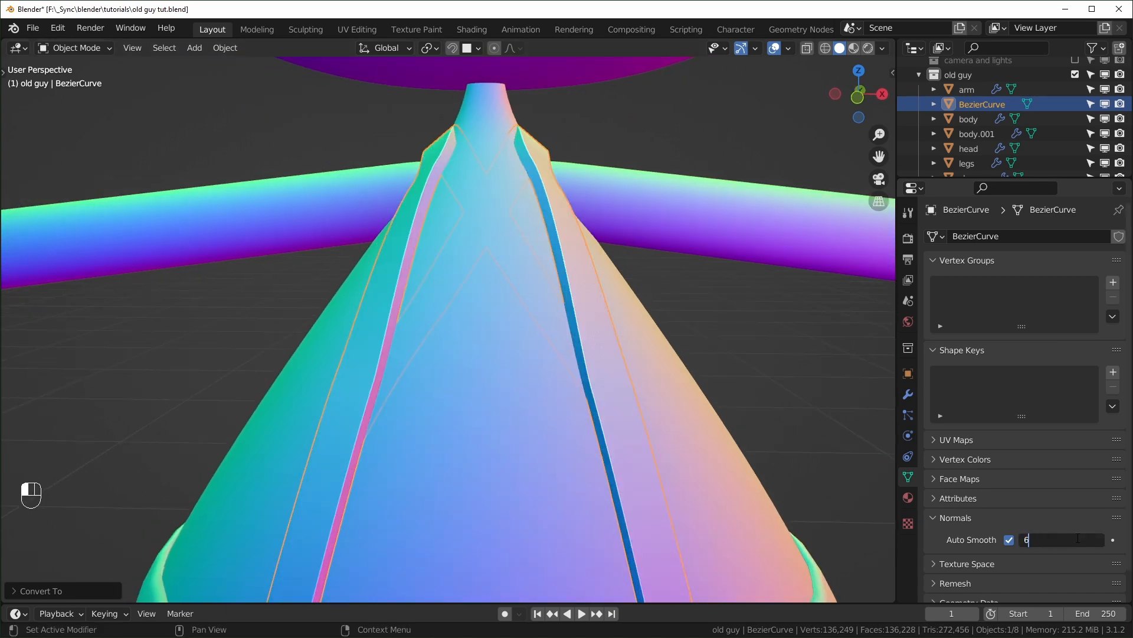
pyautogui.scroll(-5, 561, 313)
pyautogui.moveTo(573, 326); pyautogui.dragTo(500, 331, button='middle')
pyautogui.hotkey('ctrl', 's')
# - Inspect the straps where they cross at the back, and rename the strap object as suspenders
pyautogui.scroll(-3, 397, 349)
pyautogui.moveTo(397, 349); pyautogui.dragTo(372, 223, button='middle')
pyautogui.scroll(4, 466, 281)
pyautogui.moveTo(380, 183); pyautogui.dragTo(470, 240, button='middle')
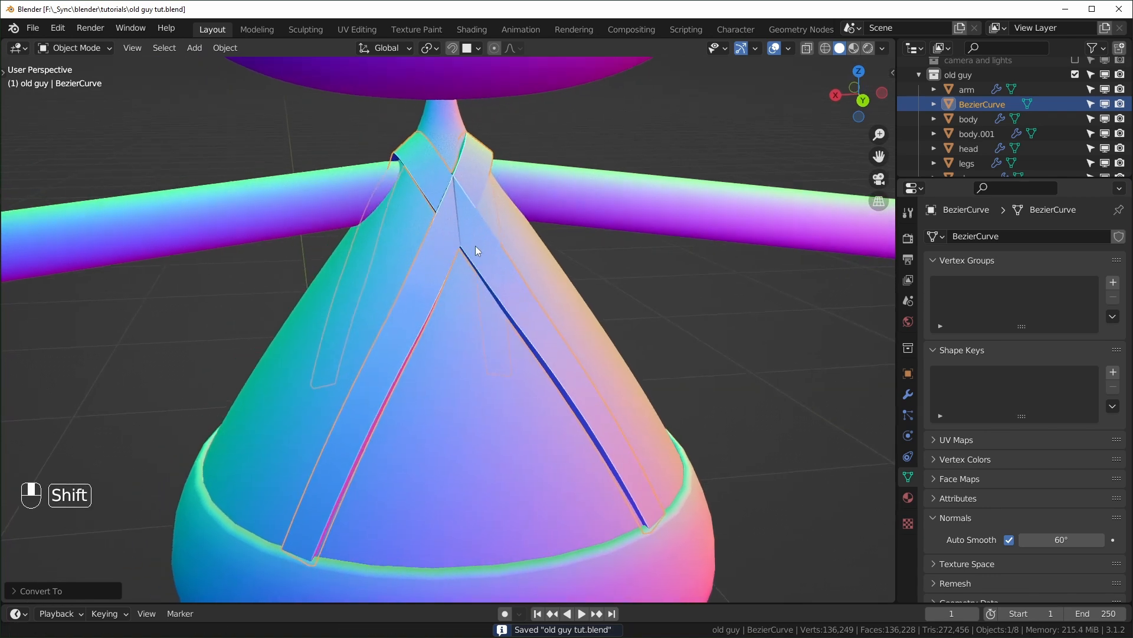
pyautogui.scroll(-5, 470, 239)
pyautogui.doubleClick(981, 106)
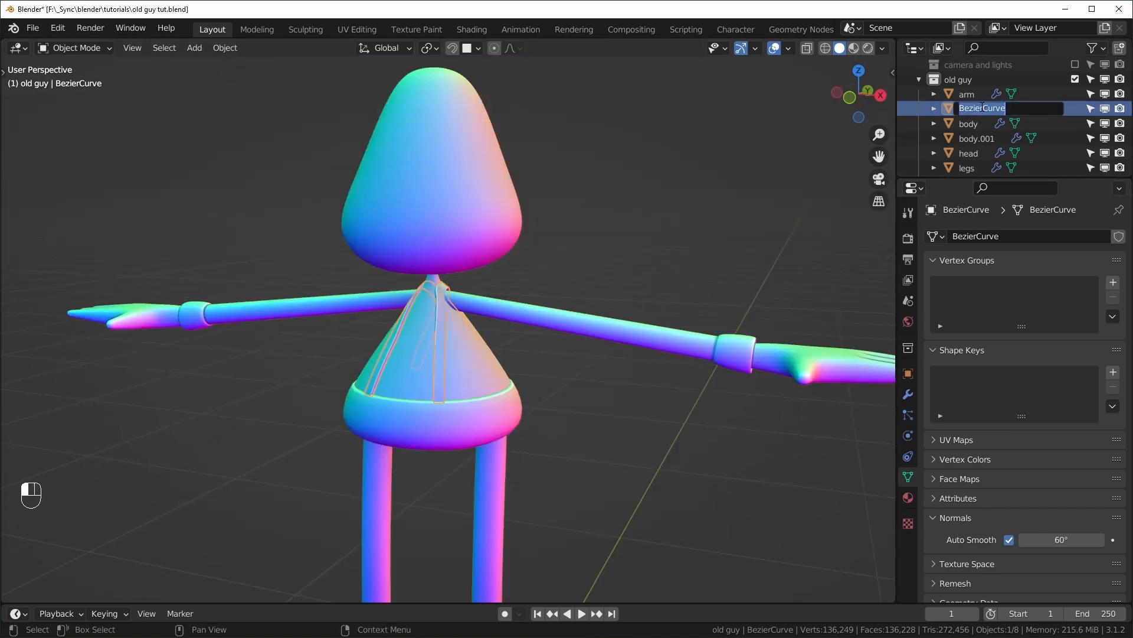
pyautogui.write('suspenders')
pyautogui.press('Return')
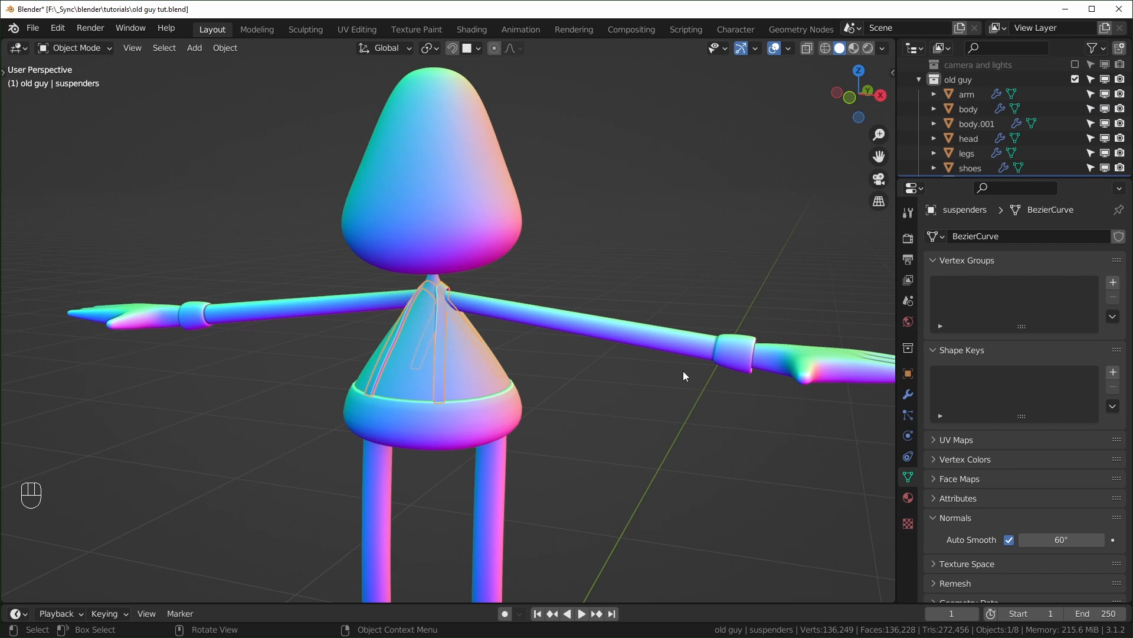
# - Deselect the suspenders and add a plane mesh at the character's feet
pyautogui.keyDown('shift'); pyautogui.moveTo(683, 371); pyautogui.dragTo(709, 355, button='middle'); pyautogui.keyUp('shift')
pyautogui.scroll(-4, 699, 363)
pyautogui.scroll(-2, 653, 442)
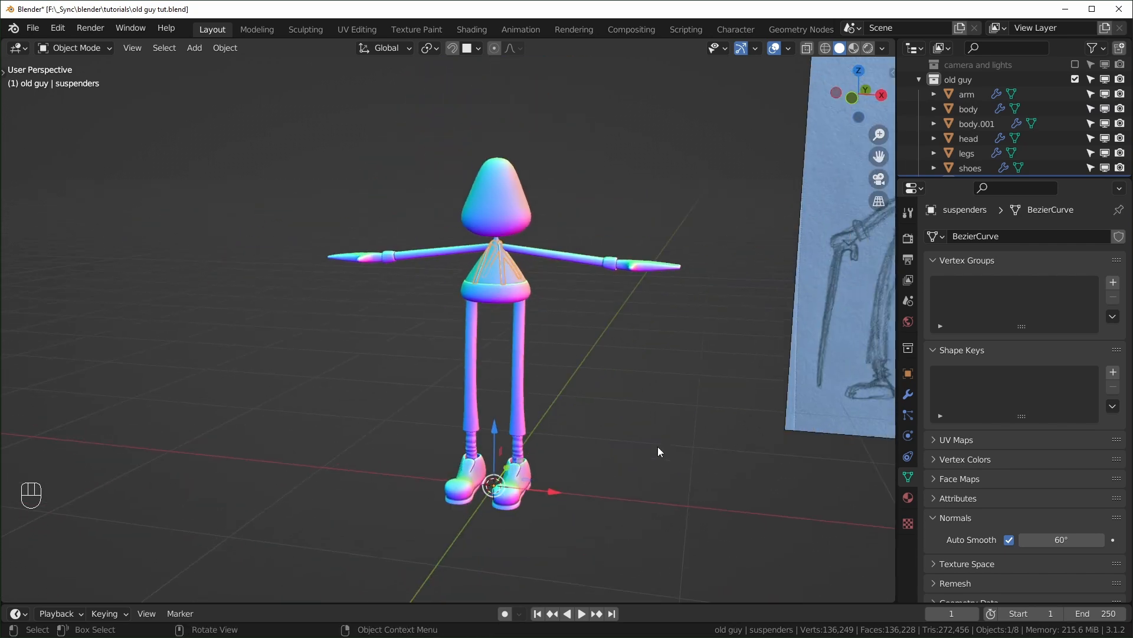
pyautogui.click(648, 451)
pyautogui.hotkey('shift', 'a')
pyautogui.moveTo(662, 338)
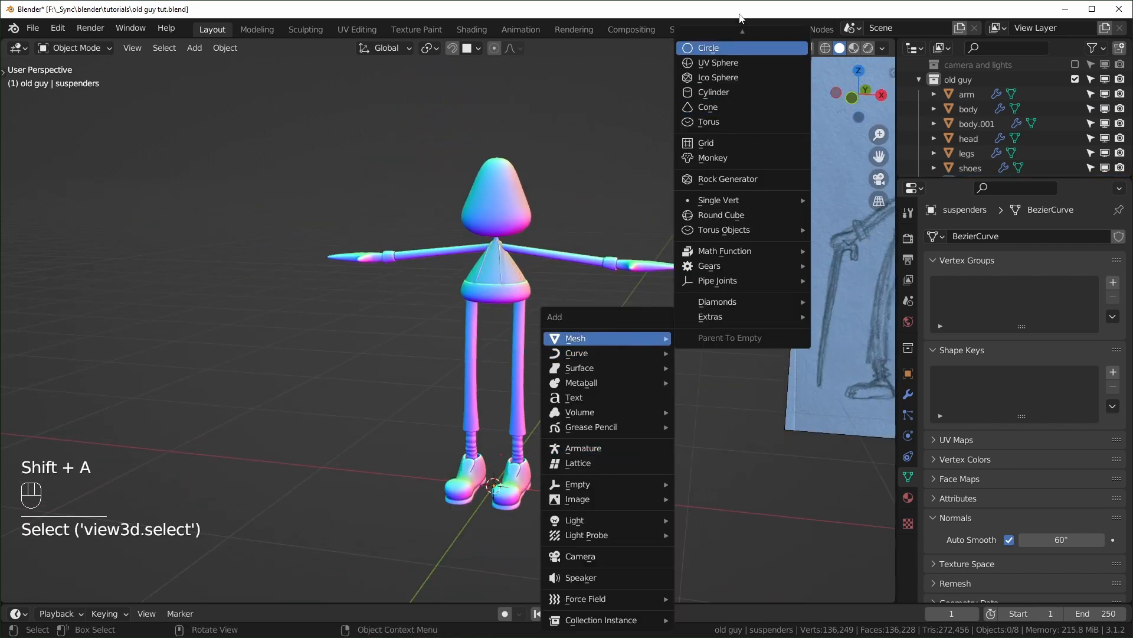
pyautogui.click(726, 37)
# - Rotate the plane's geometry by 45° about the Z axis in Edit Mode
pyautogui.press('Tab')
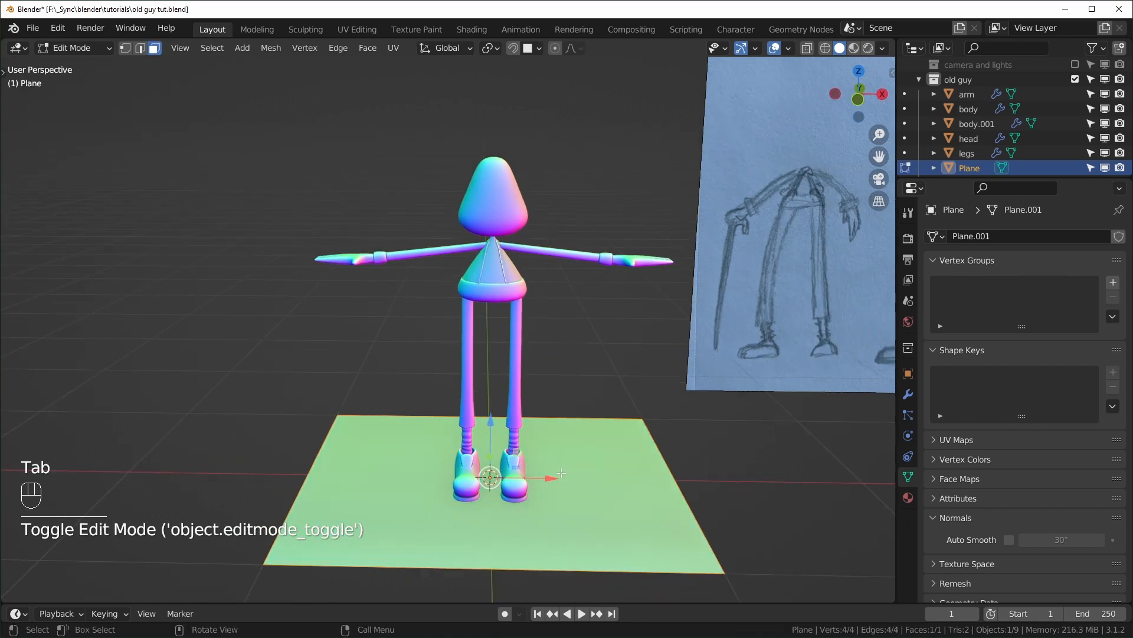
pyautogui.press('r')
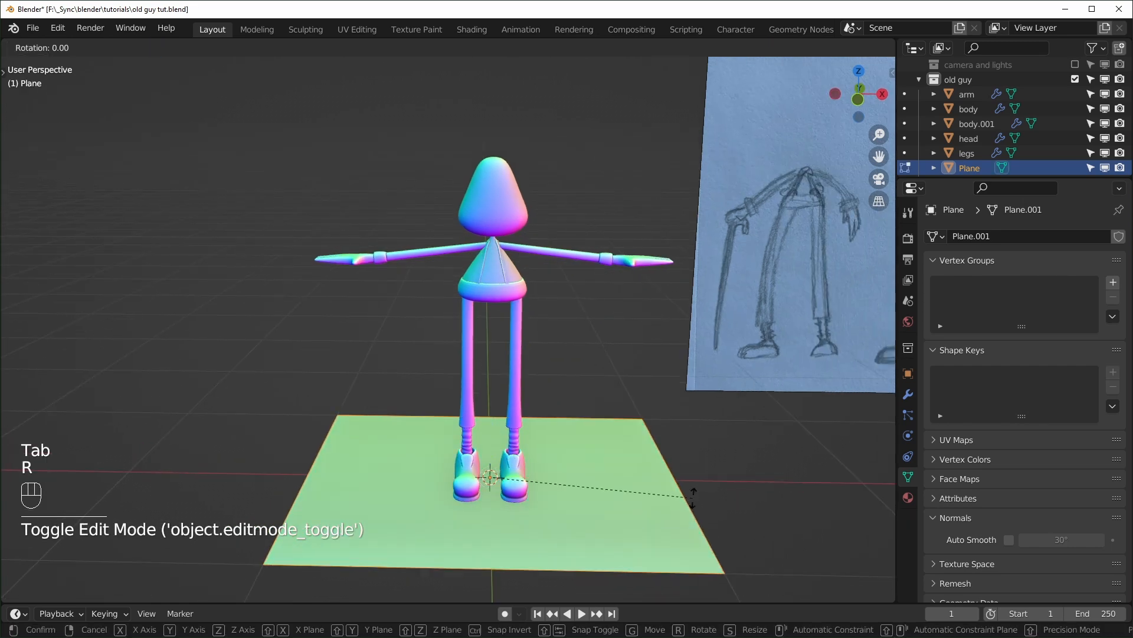
pyautogui.press('KP_4')
pyautogui.press('KP_5')
pyautogui.press('z')
pyautogui.press('KP_Enter')
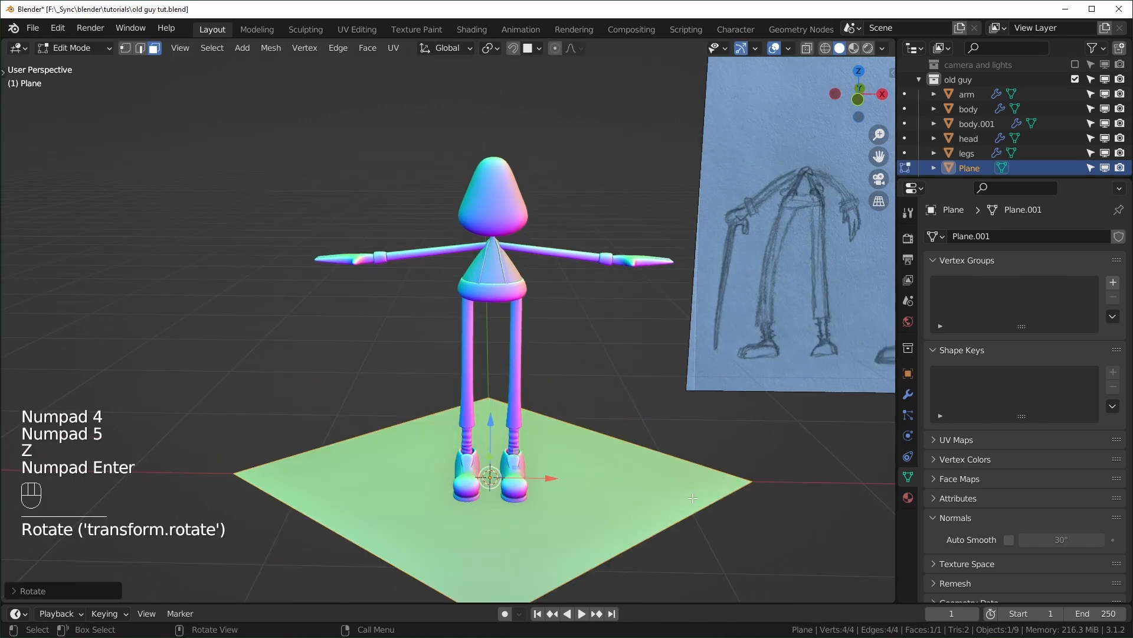
# - Shrink the plane's geometry and move the object up to where the suspenders cross on the character's back
pyautogui.moveTo(682, 467); pyautogui.dragTo(696, 498, button='middle')
pyautogui.press('s')
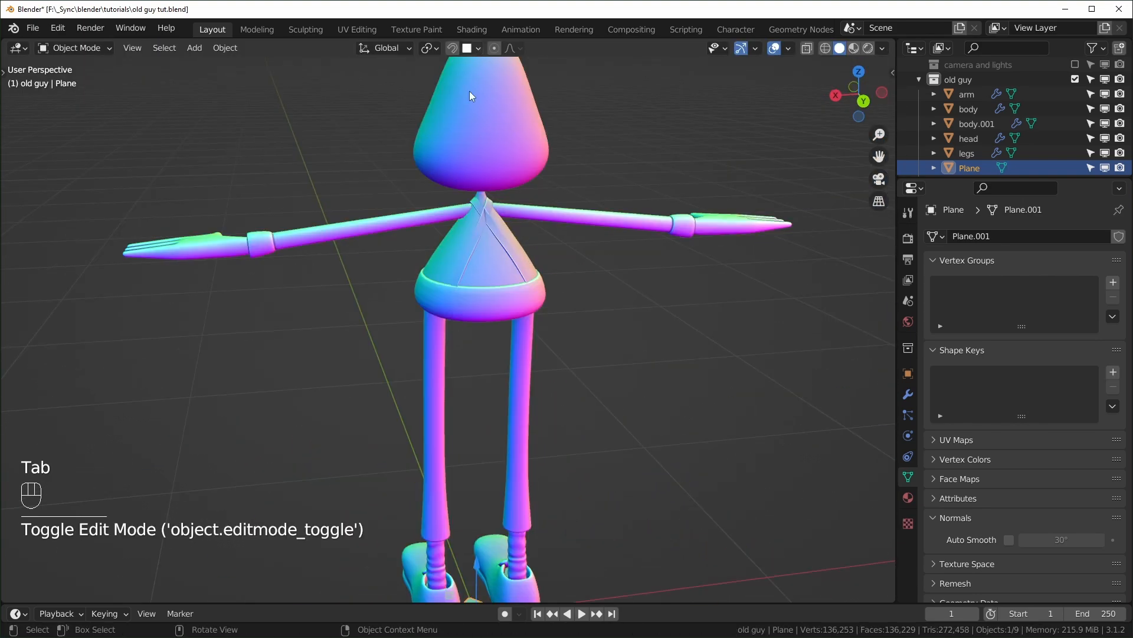
pyautogui.moveTo(578, 410); pyautogui.dragTo(612, 470, button='middle')
pyautogui.scroll(2, 559, 415)
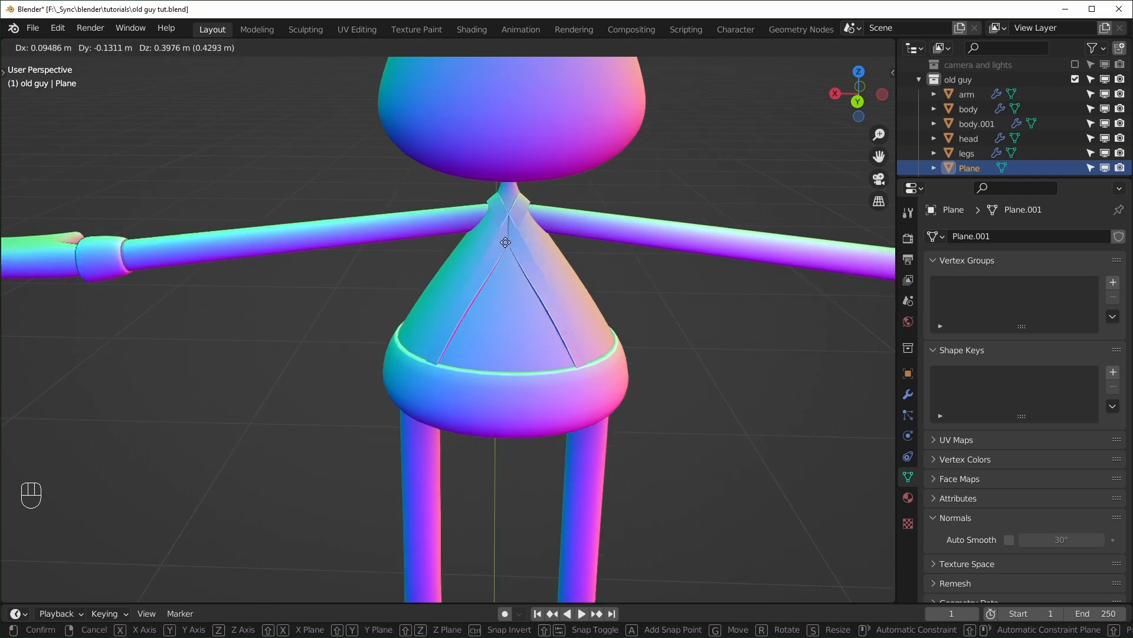
pyautogui.keyDown('ctrl'); pyautogui.click(508, 232); pyautogui.keyUp('ctrl')
pyautogui.scroll(3, 560, 292)
pyautogui.keyDown('shift'); pyautogui.moveTo(561, 292); pyautogui.dragTo(559, 389, button='middle'); pyautogui.keyUp('shift')
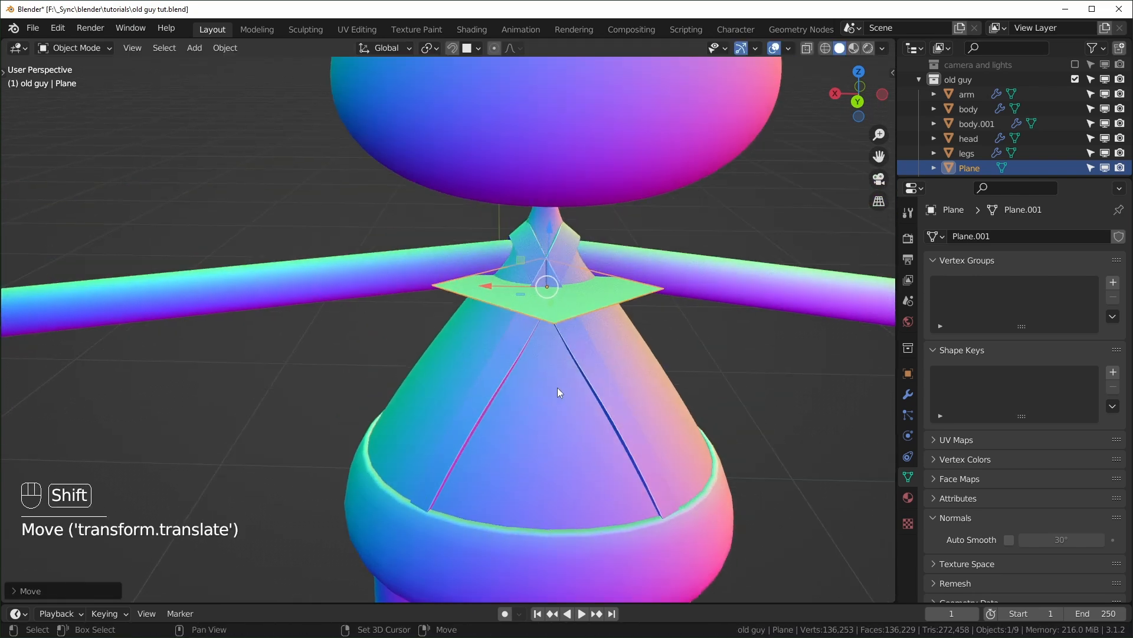
# - Tilt the small plane about the X axis to about -54.8° so it follows the slope of the back
pyautogui.scroll(-5, 646, 390)
pyautogui.keyDown('shift'); pyautogui.moveTo(646, 389); pyautogui.dragTo(442, 381, button='middle'); pyautogui.keyUp('shift')
pyautogui.press('KP_Decimal')
pyautogui.moveTo(528, 386); pyautogui.dragTo(413, 393, button='middle')
pyautogui.press('r')
pyautogui.press('x')
pyautogui.click(655, 425)
pyautogui.moveTo(655, 425); pyautogui.dragTo(752, 470, button='middle')
# - Scale the plane to about 0.304, place it over the strap crossing and set its X location to 0 m
pyautogui.press('s')
pyautogui.click(543, 400)
pyautogui.moveTo(543, 400); pyautogui.dragTo(662, 317, button='middle')
pyautogui.press('s')
pyautogui.click(678, 399)
pyautogui.press('g')
pyautogui.click(662, 317)
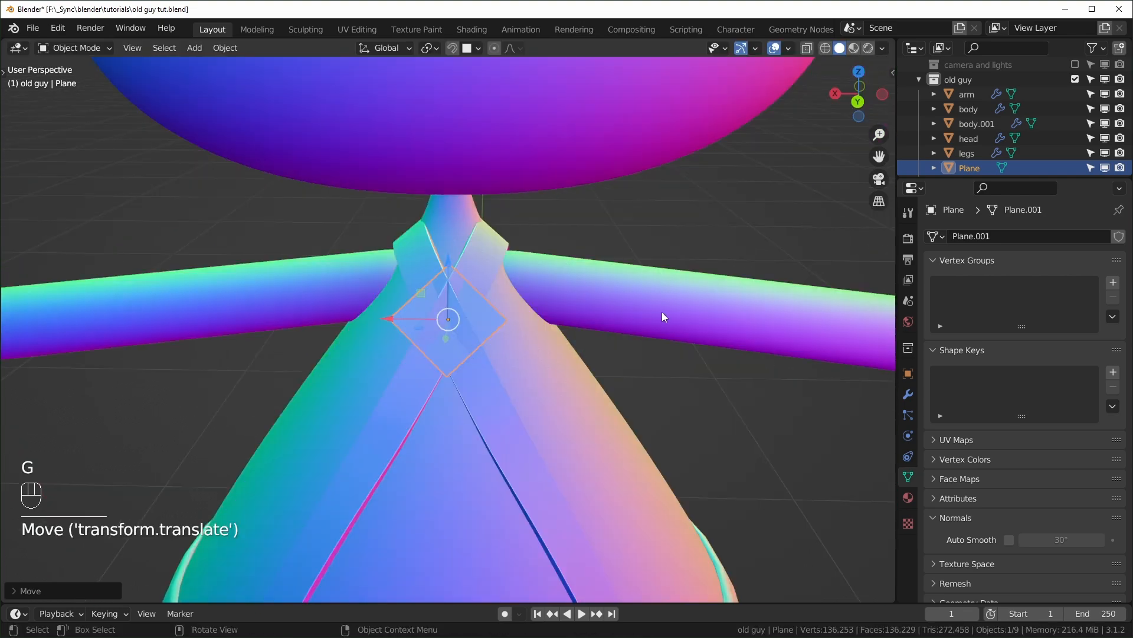
pyautogui.press('n')
pyautogui.click(798, 104)
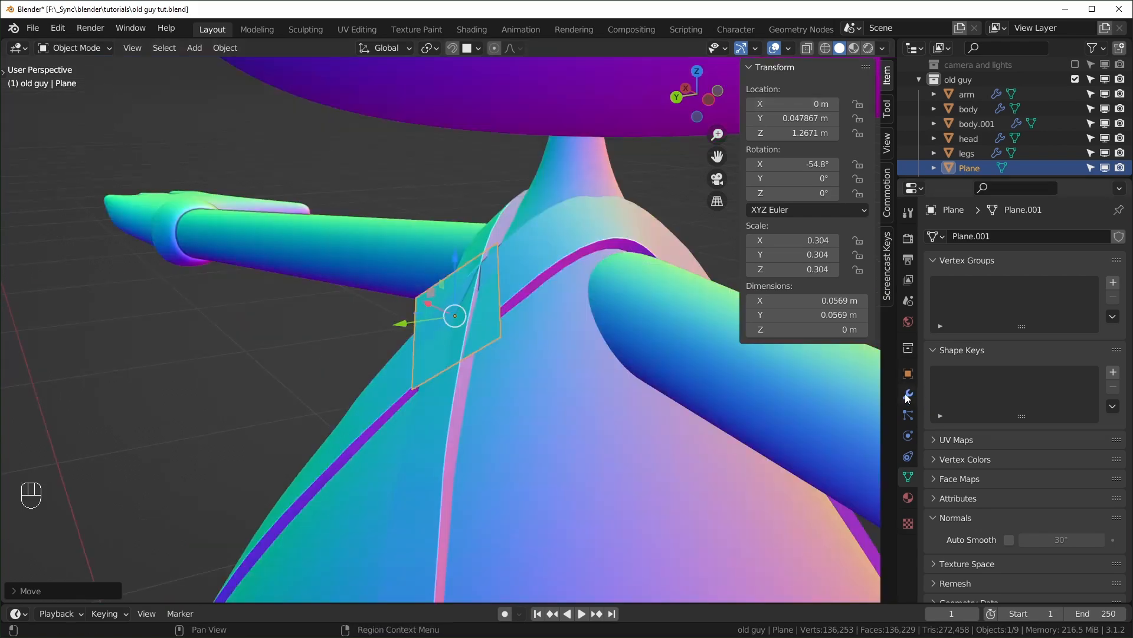
# - Add a Solidify modifier to the plane and apply the object's scale
pyautogui.click(908, 394)
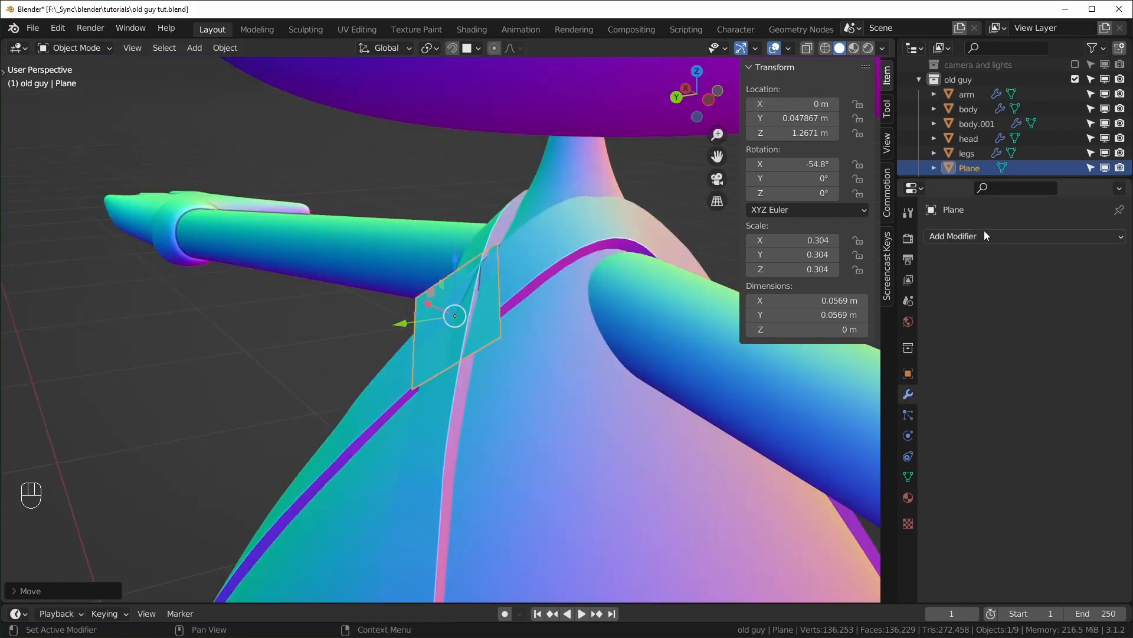
pyautogui.click(983, 231)
pyautogui.click(821, 437)
pyautogui.hotkey('ctrl', 'a')
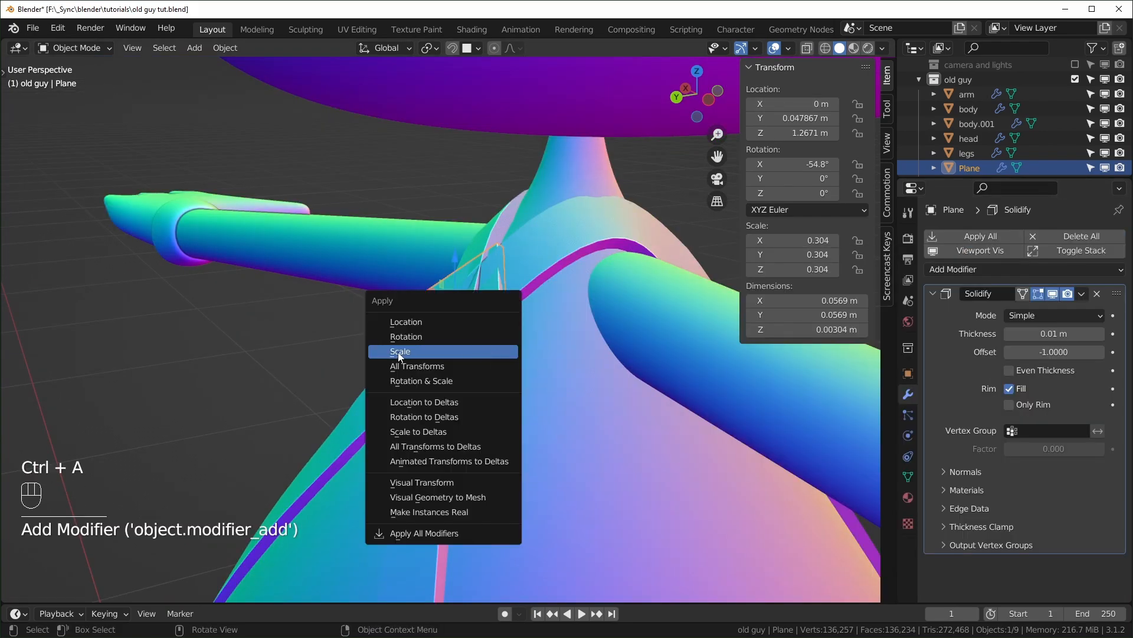
pyautogui.click(424, 350)
# - Set the plane's Solidify offset to 0 and fine-tune it to about -0.474
pyautogui.click(1053, 351)
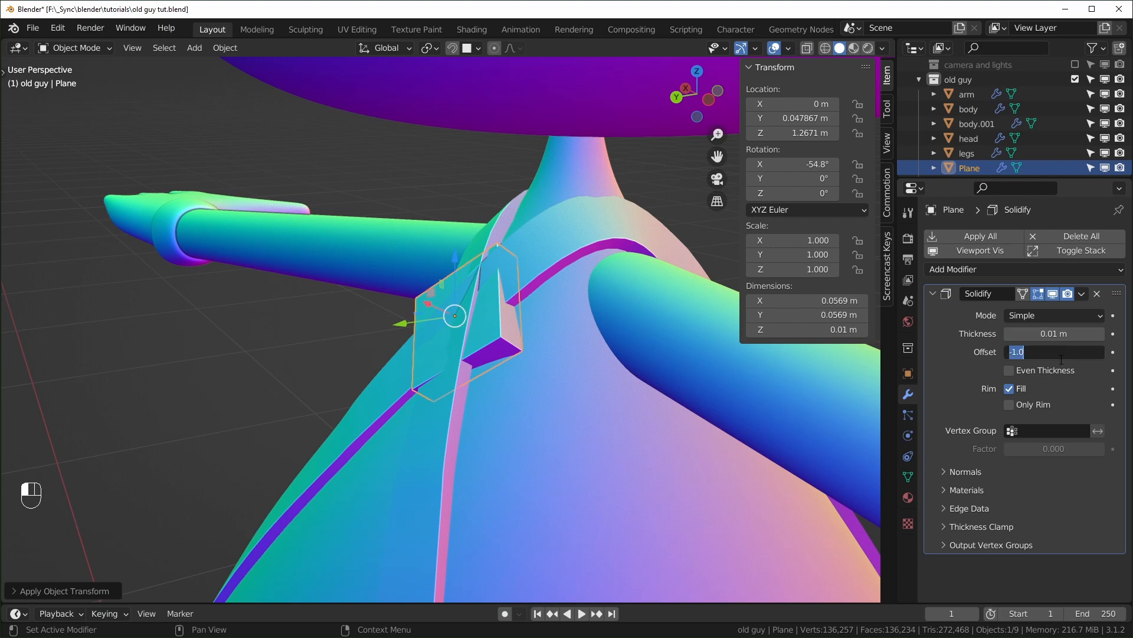
pyautogui.write('0')
pyautogui.press('Return')
pyautogui.moveTo(555, 296)
pyautogui.mouseDown(button='middle')
pyautogui.moveTo(515, 296)
pyautogui.moveTo(568, 277)
pyautogui.mouseUp(button='middle')
pyautogui.moveTo(673, 327); pyautogui.dragTo(639, 341, button='middle')
pyautogui.keyDown('shift'); pyautogui.moveTo(1055, 351); pyautogui.dragTo(1032, 352); pyautogui.keyUp('shift')
pyautogui.moveTo(472, 354); pyautogui.dragTo(525, 406, button='middle')
# - Narrow the plane into a slimmer diamond by scaling its two side vertices towards each other
pyautogui.press('Tab')
pyautogui.hotkey('alt', 'z')
pyautogui.press('1')
pyautogui.click(549, 304)
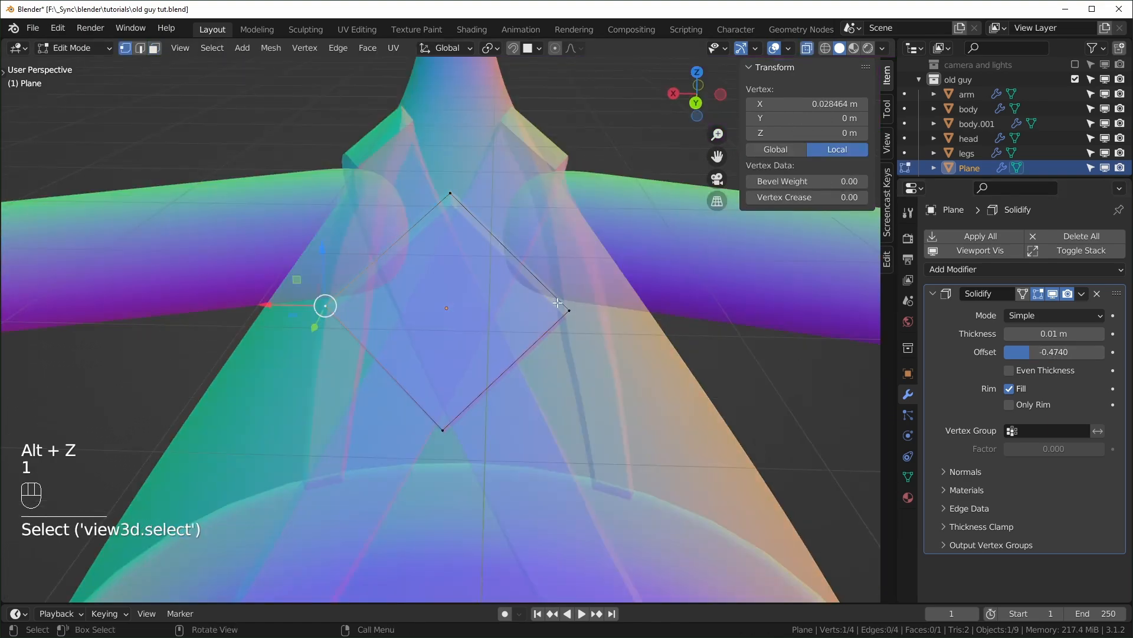
pyautogui.keyDown('shift'); pyautogui.click(571, 310); pyautogui.keyUp('shift')
pyautogui.press('s')
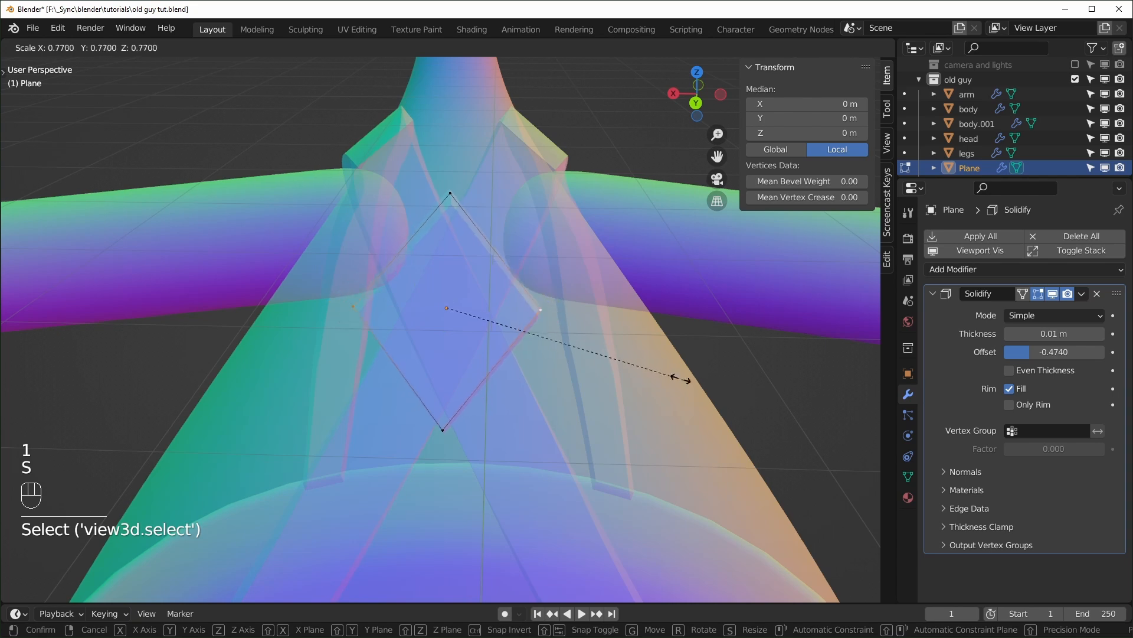
pyautogui.click(501, 382)
pyautogui.press('Tab')
pyautogui.hotkey('alt', 'z')
# - Give the diamond a Subdivision modifier and a Bevel modifier, with the Bevel placed above the Subdivision in the stack
pyautogui.hotkey('ctrl', '1')
pyautogui.scroll(-3, 1055, 550)
pyautogui.scroll(3, 1005, 300)
pyautogui.click(956, 269)
pyautogui.click(840, 260)
pyautogui.scroll(-3, 1025, 501)
pyautogui.scroll(-8, 1033, 501)
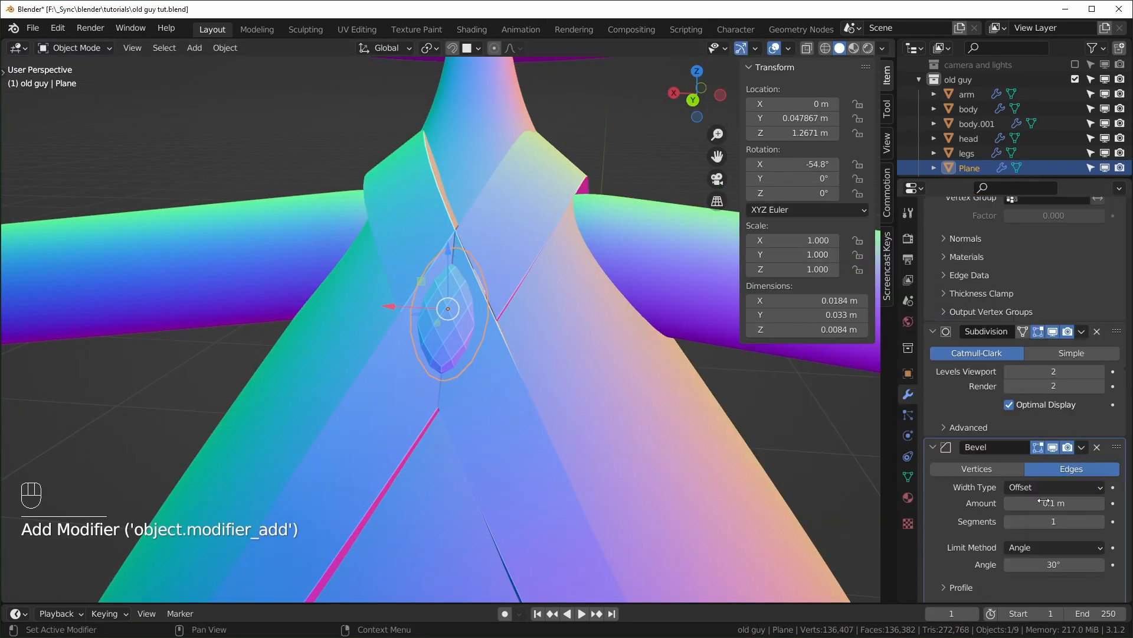
pyautogui.moveTo(1115, 422); pyautogui.dragTo(1107, 308)
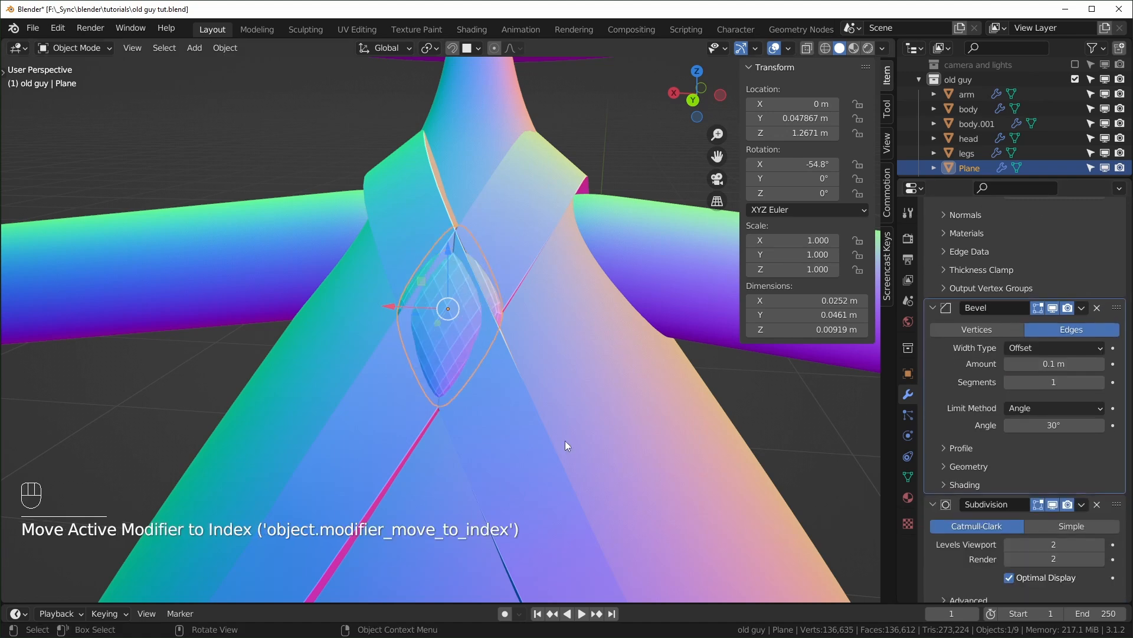
# - Set the diamond's Bevel width type to Percent at about 15.45% with 2 segments
pyautogui.click(1041, 350)
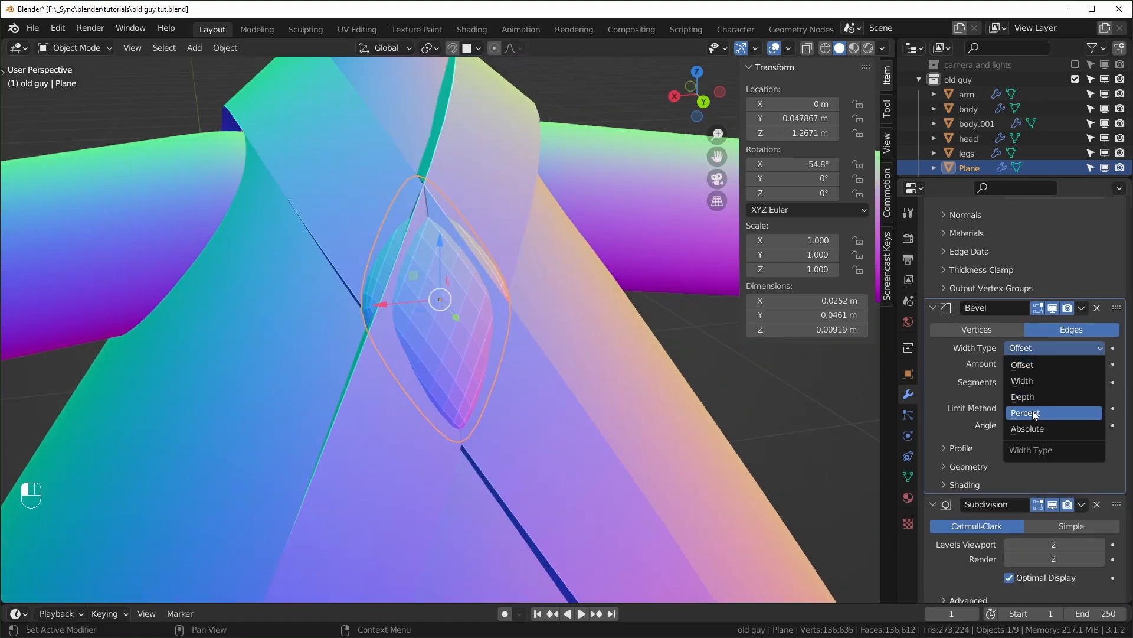
pyautogui.click(1033, 412)
pyautogui.moveTo(588, 436); pyautogui.dragTo(567, 330, button='middle')
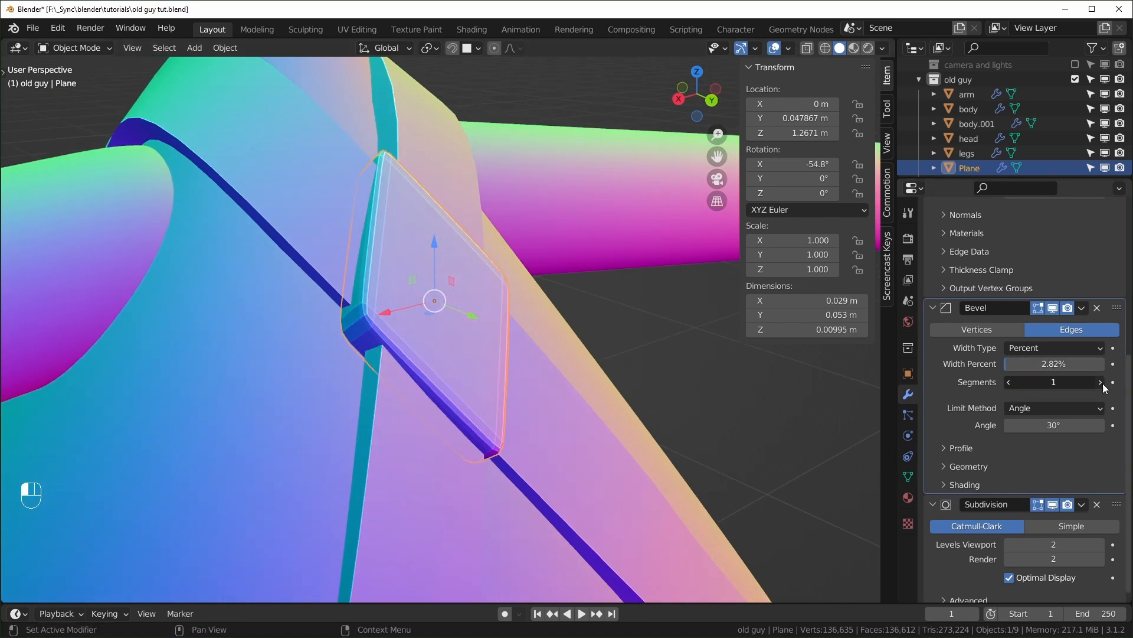
pyautogui.moveTo(1053, 382); pyautogui.dragTo(1065, 382)
# - Rename the diamond-shaped plane object as patch
pyautogui.doubleClick(971, 167)
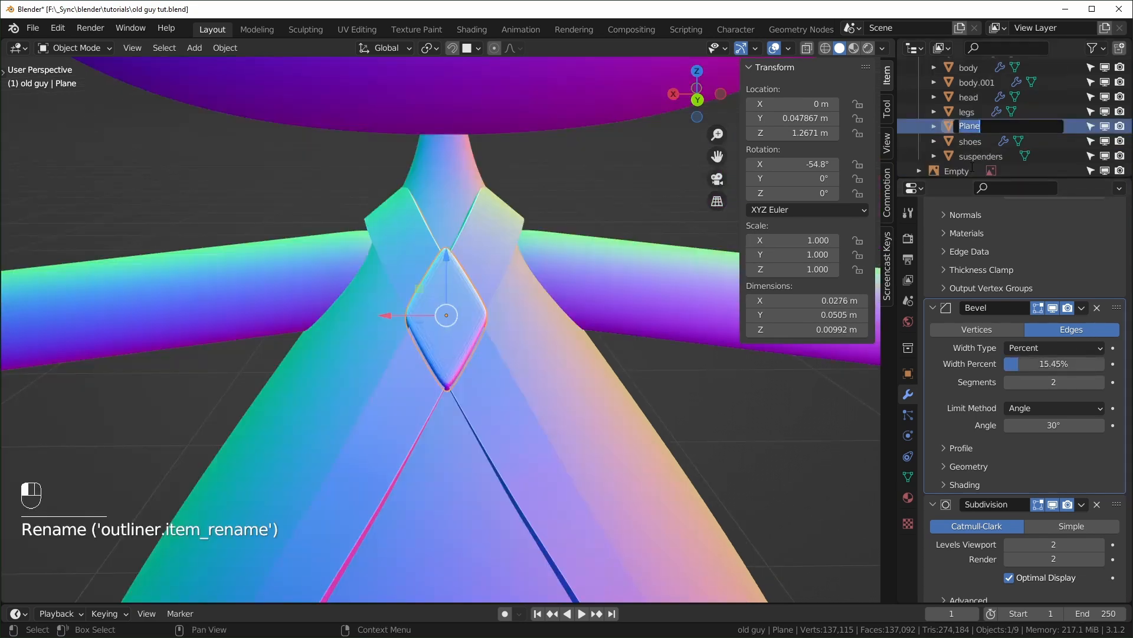
pyautogui.write('patch')
pyautogui.press('Return')
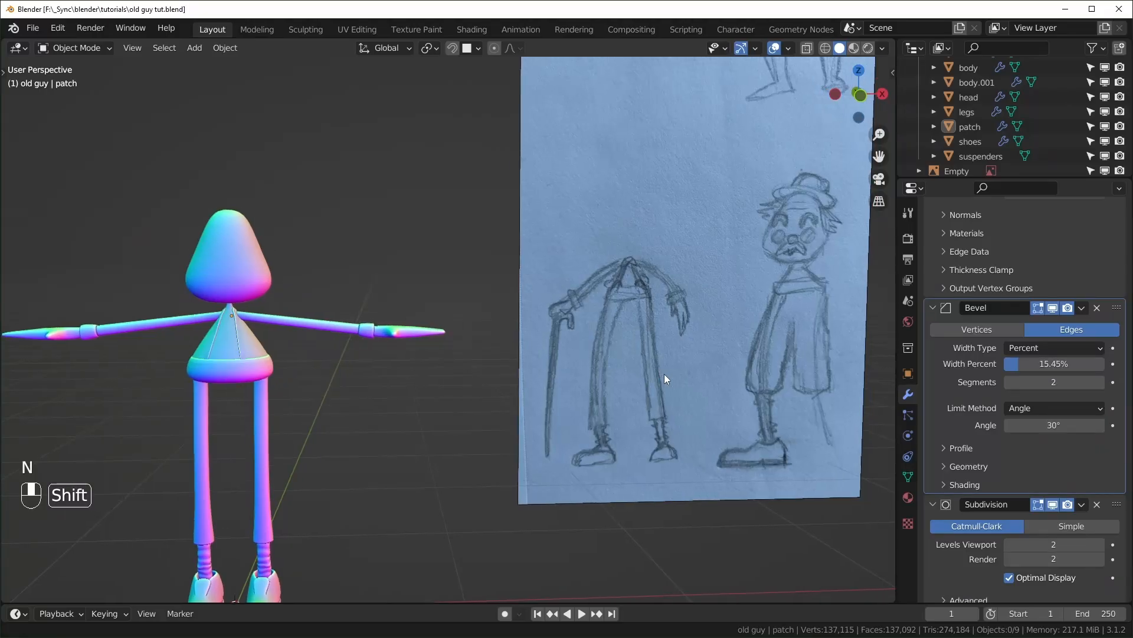
# - Add a new plane mesh at the character's feet and give it a Subdivision modifier with viewport level 3
pyautogui.keyDown('shift'); pyautogui.moveTo(664, 374); pyautogui.dragTo(626, 371, button='middle'); pyautogui.keyUp('shift')
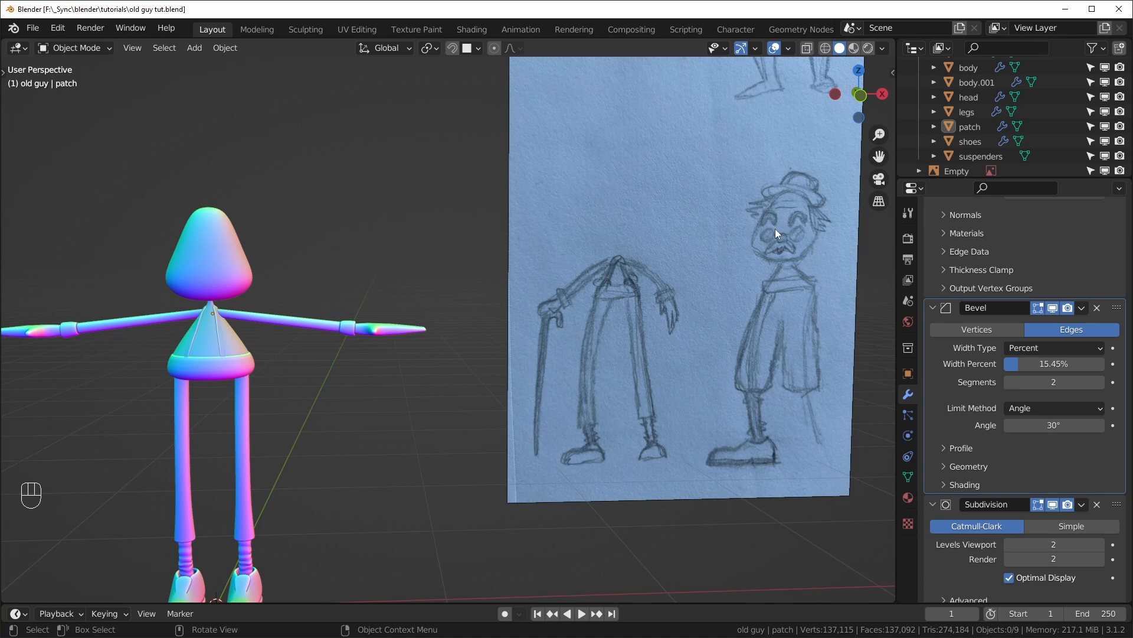
pyautogui.moveTo(412, 347); pyautogui.dragTo(456, 357, button='middle')
pyautogui.hotkey('shift', 'a')
pyautogui.moveTo(461, 338)
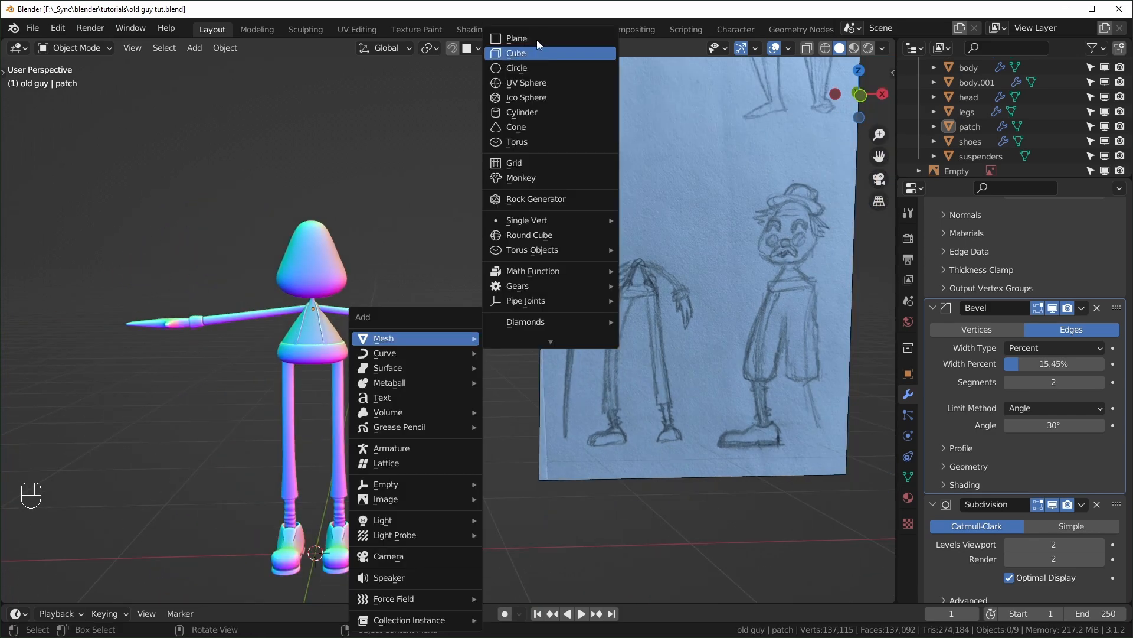
pyautogui.click(518, 39)
pyautogui.moveTo(474, 488); pyautogui.dragTo(543, 484, button='middle')
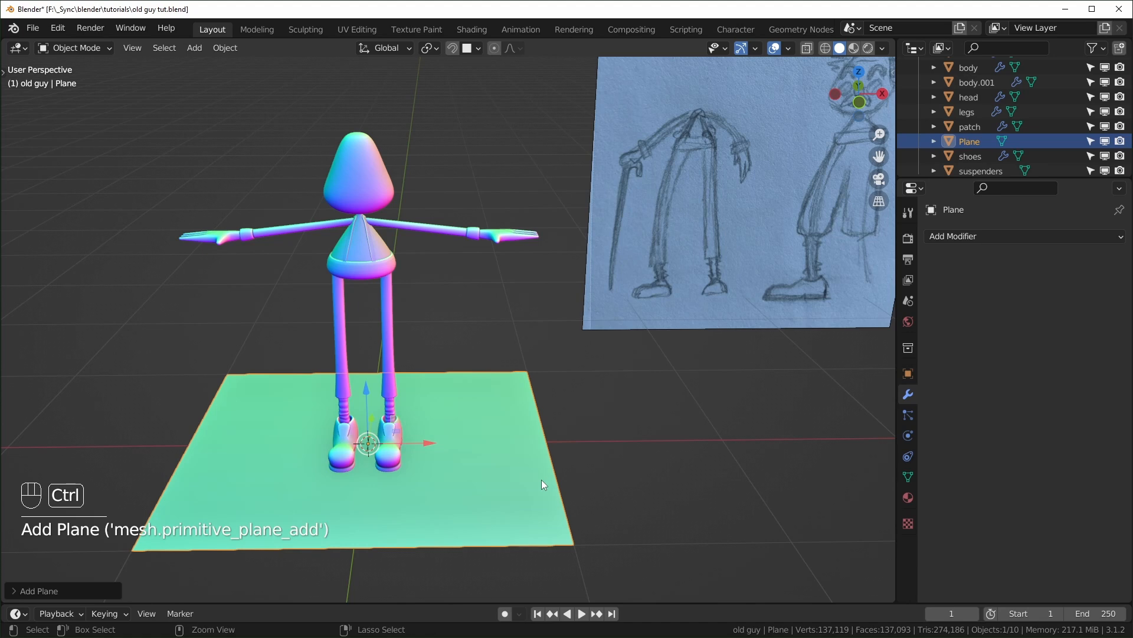
pyautogui.hotkey('ctrl', '3')
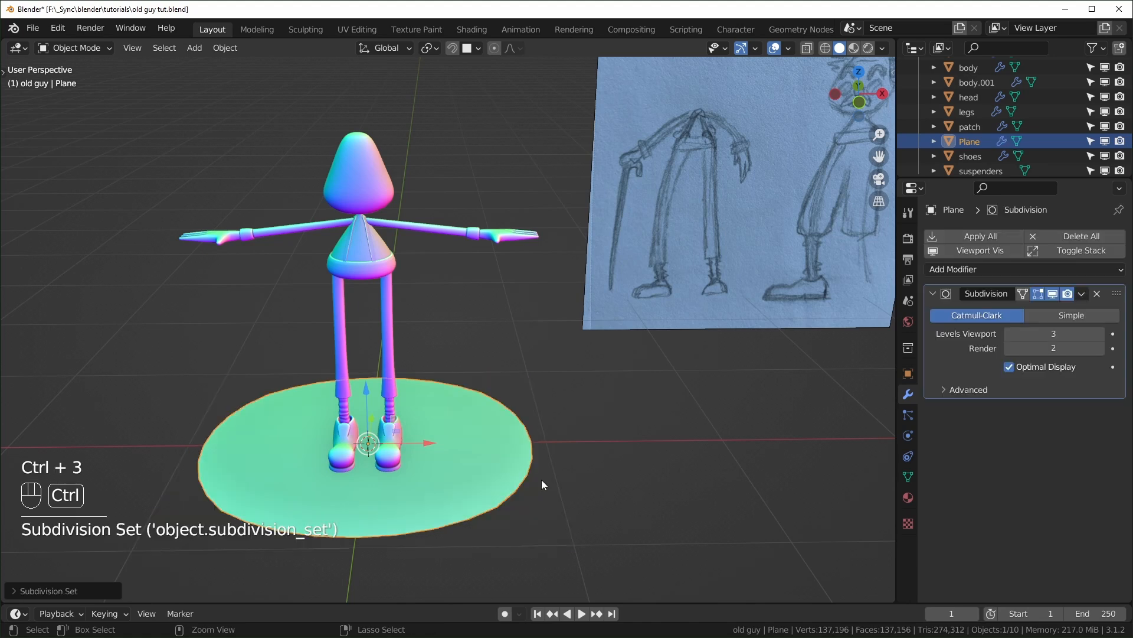
# - Scale the round plane's geometry down to about 0.06 and rotate it 90° about the X axis so it stands upright
pyautogui.scroll(3, 541, 479)
pyautogui.press('Tab')
pyautogui.press('s')
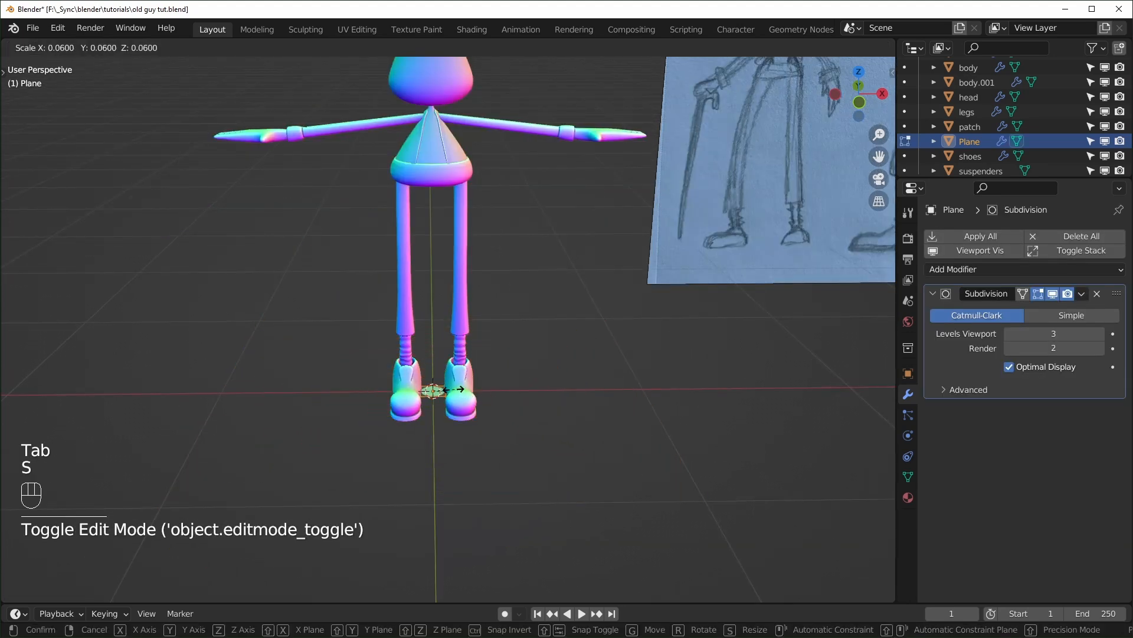
pyautogui.press('x')
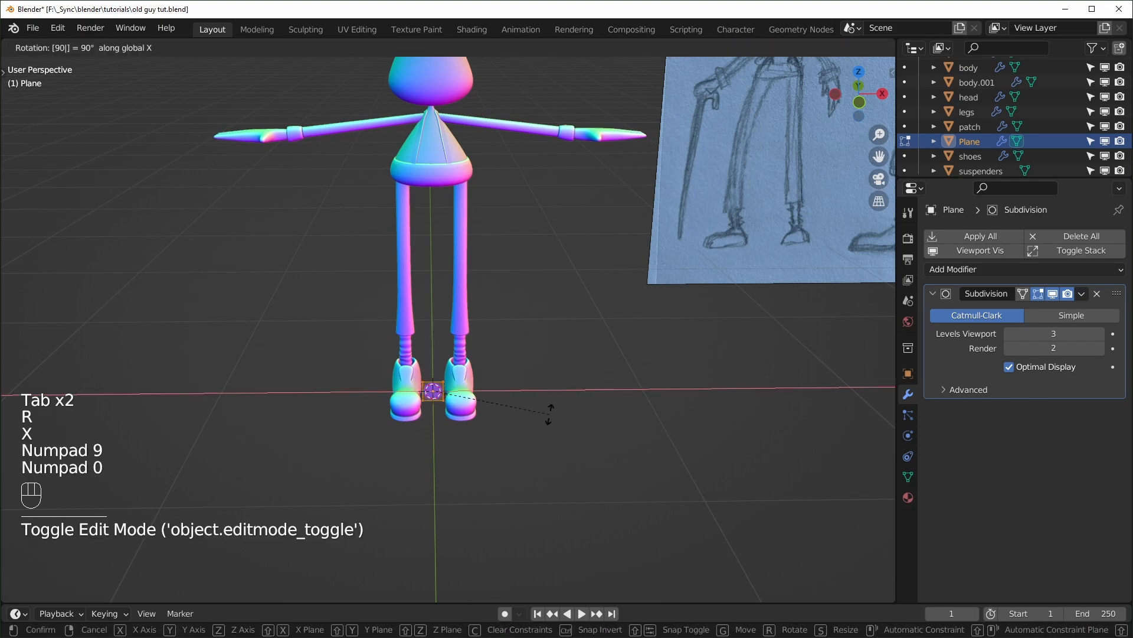
pyautogui.press('KP_Enter')
pyautogui.press('Tab')
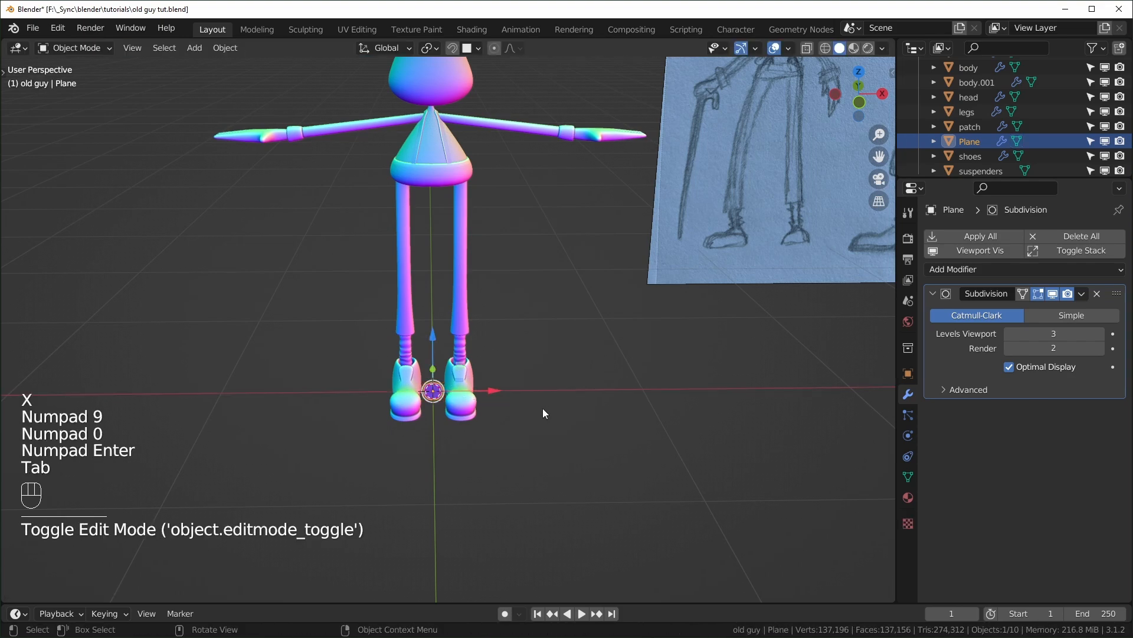
# - Move the small disc up and forward so it sits in front of the head's lower half, slightly off-centre
pyautogui.press('KP_1')
pyautogui.scroll(3, 543, 408)
pyautogui.keyDown('shift'); pyautogui.moveTo(543, 408); pyautogui.dragTo(592, 547, button='middle'); pyautogui.keyUp('shift')
pyautogui.press('g')
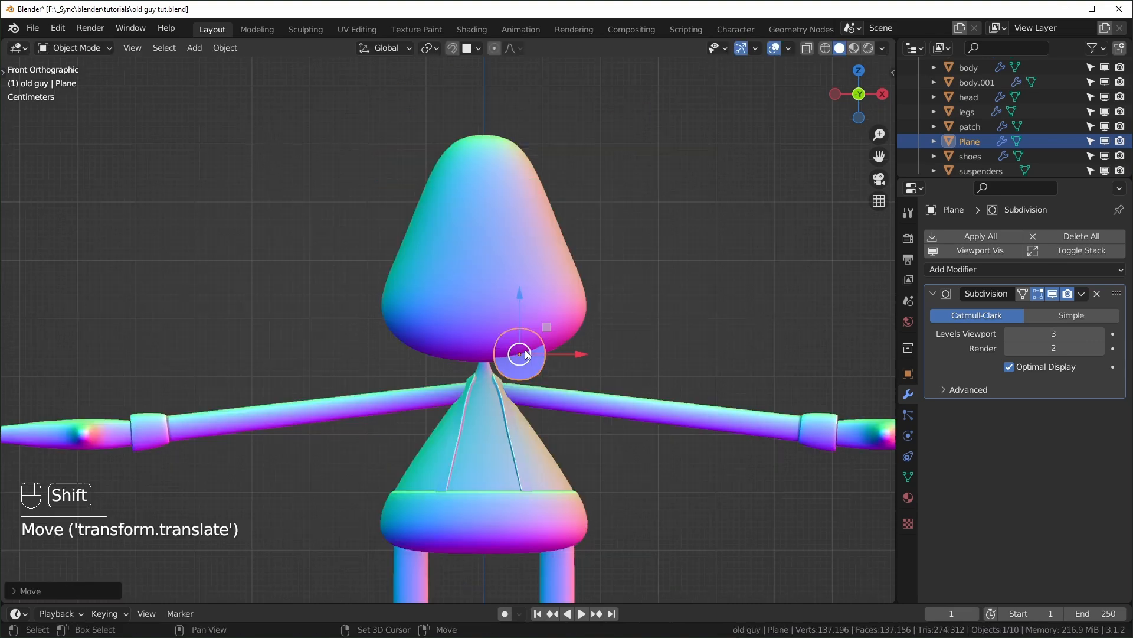
pyautogui.press('g')
pyautogui.click(523, 298)
pyautogui.moveTo(522, 298); pyautogui.dragTo(660, 271, button='middle')
pyautogui.moveTo(662, 272); pyautogui.dragTo(668, 296)
# - Add a Solidify modifier to the disc and adjust its offset
pyautogui.moveTo(668, 296); pyautogui.dragTo(973, 280, button='middle')
pyautogui.click(972, 270)
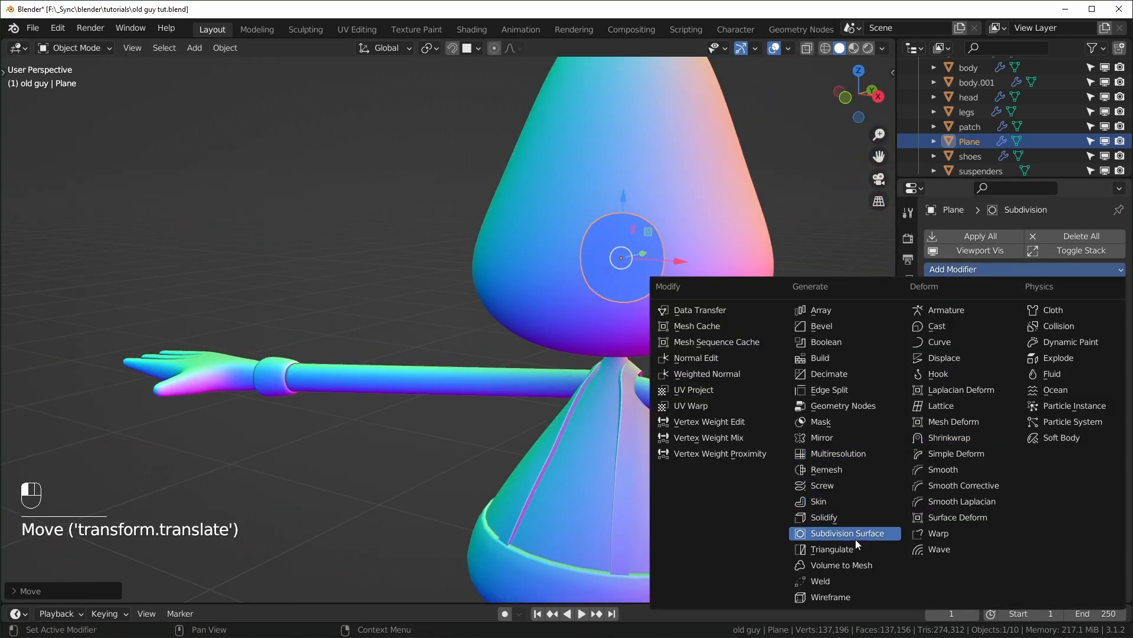
pyautogui.click(824, 517)
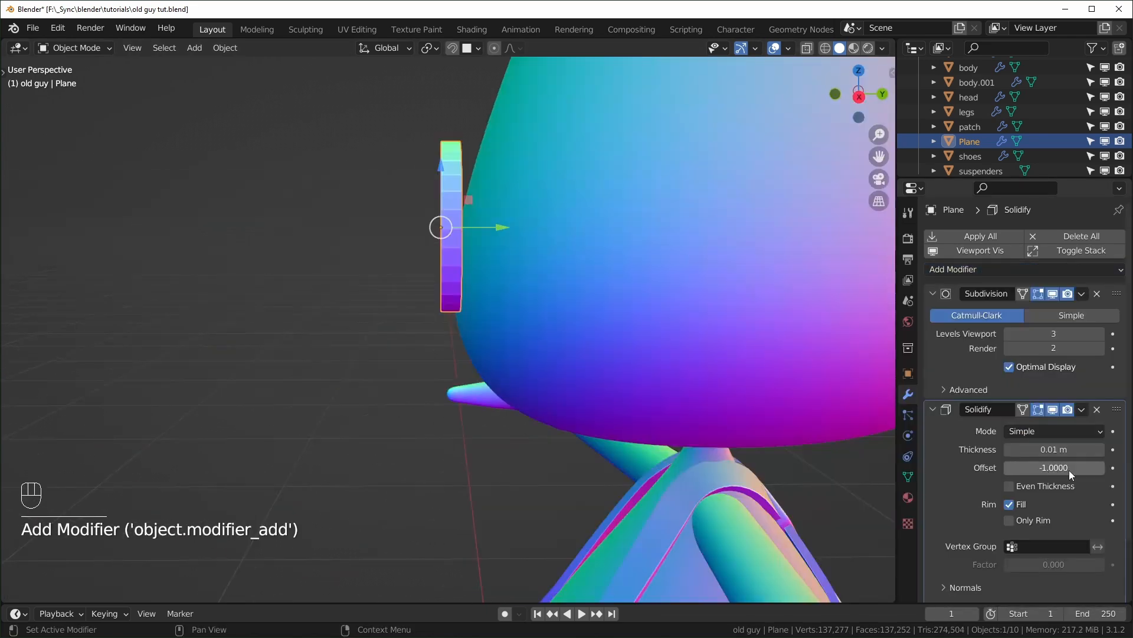
pyautogui.moveTo(1069, 470); pyautogui.dragTo(1109, 469)
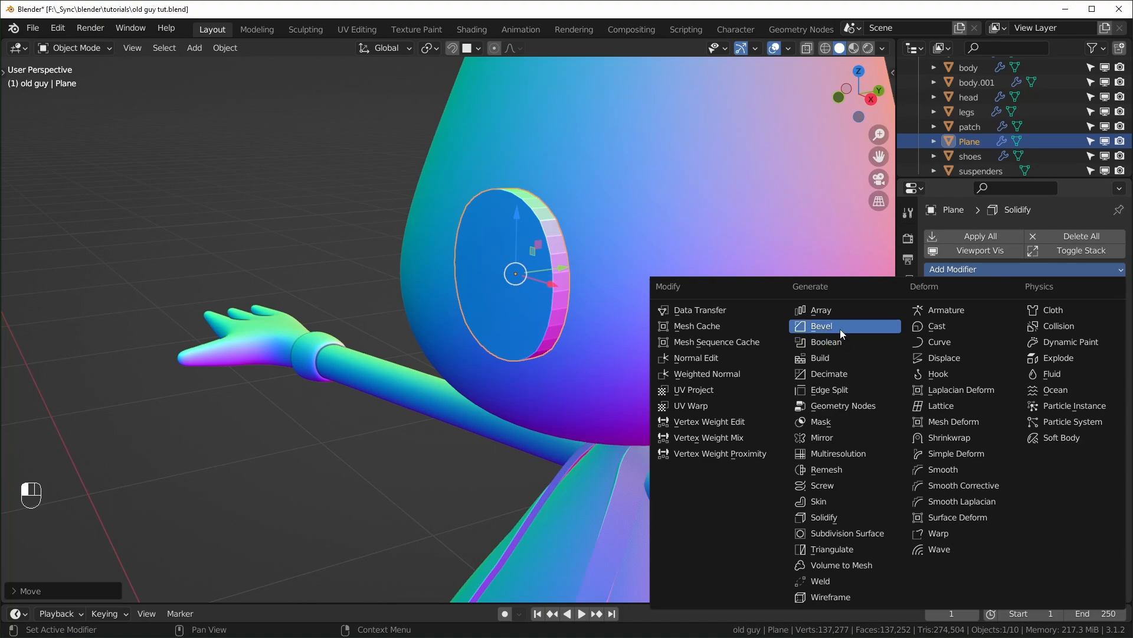
# - Add a Bevel modifier of 0.002 m with 2 segments to the disc and shade it smooth
pyautogui.click(840, 328)
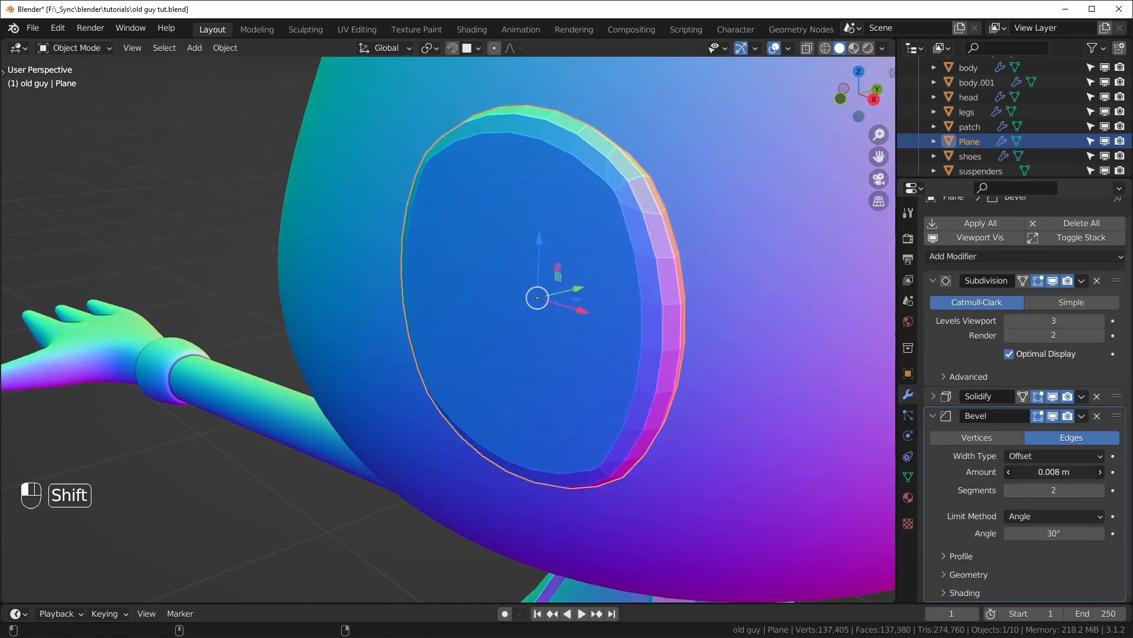
pyautogui.keyDown('shift'); pyautogui.moveTo(1054, 472); pyautogui.dragTo(1063, 471); pyautogui.keyUp('shift')
pyautogui.moveTo(531, 319)
pyautogui.mouseDown(button='middle')
pyautogui.moveTo(674, 313)
pyautogui.moveTo(468, 306)
pyautogui.moveTo(515, 326)
pyautogui.moveTo(593, 324)
pyautogui.moveTo(558, 325)
pyautogui.mouseUp(button='middle')
pyautogui.rightClick(558, 345)
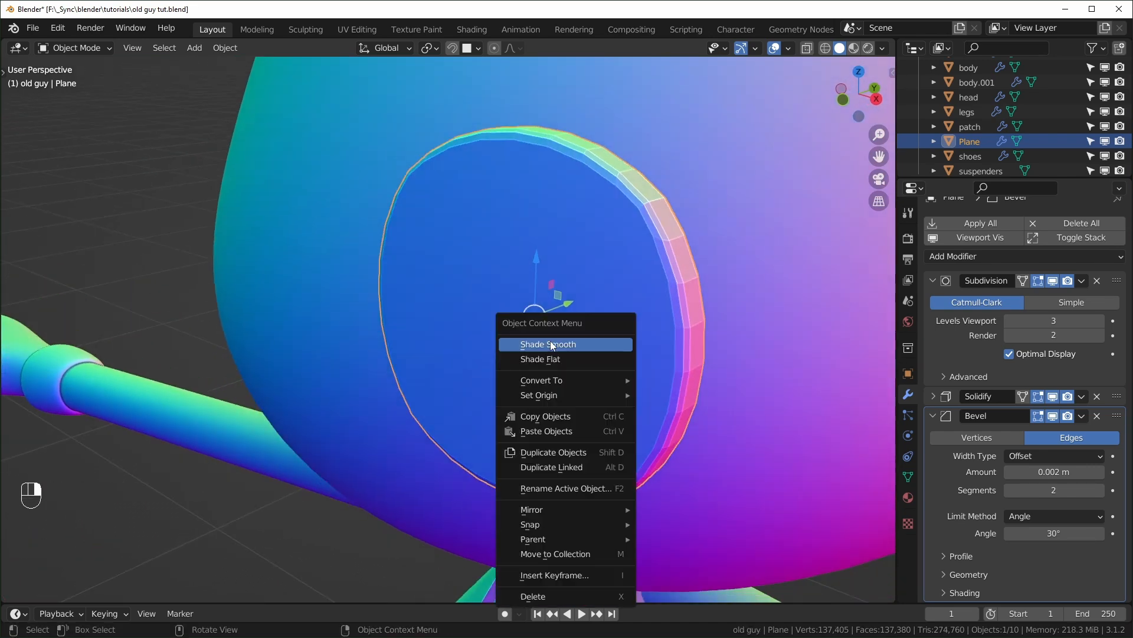
pyautogui.click(559, 344)
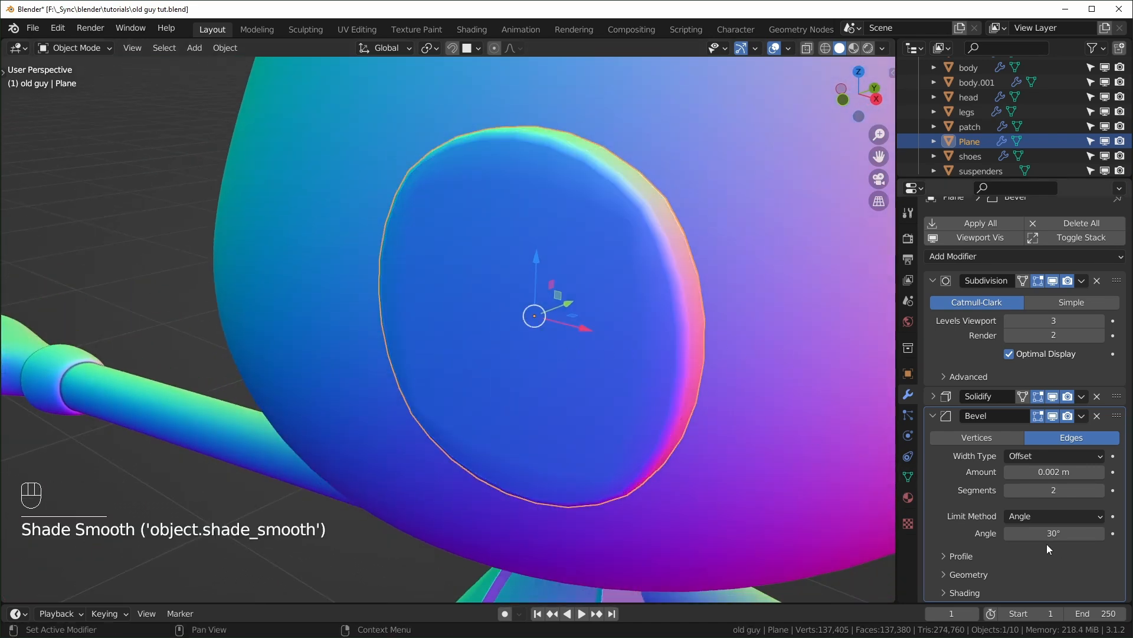
# - Turn on Harden Normals in the disc's Bevel modifier and enable Auto Smooth at 30° for its mesh
pyautogui.click(964, 592)
pyautogui.scroll(-3, 974, 532)
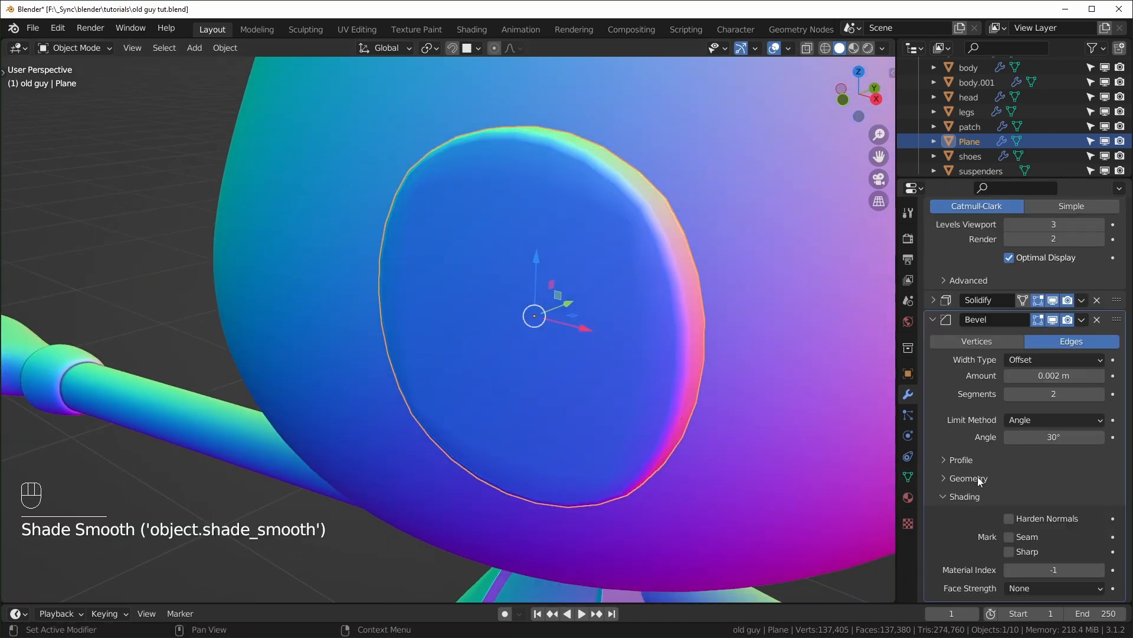
pyautogui.click(1009, 518)
pyautogui.click(908, 477)
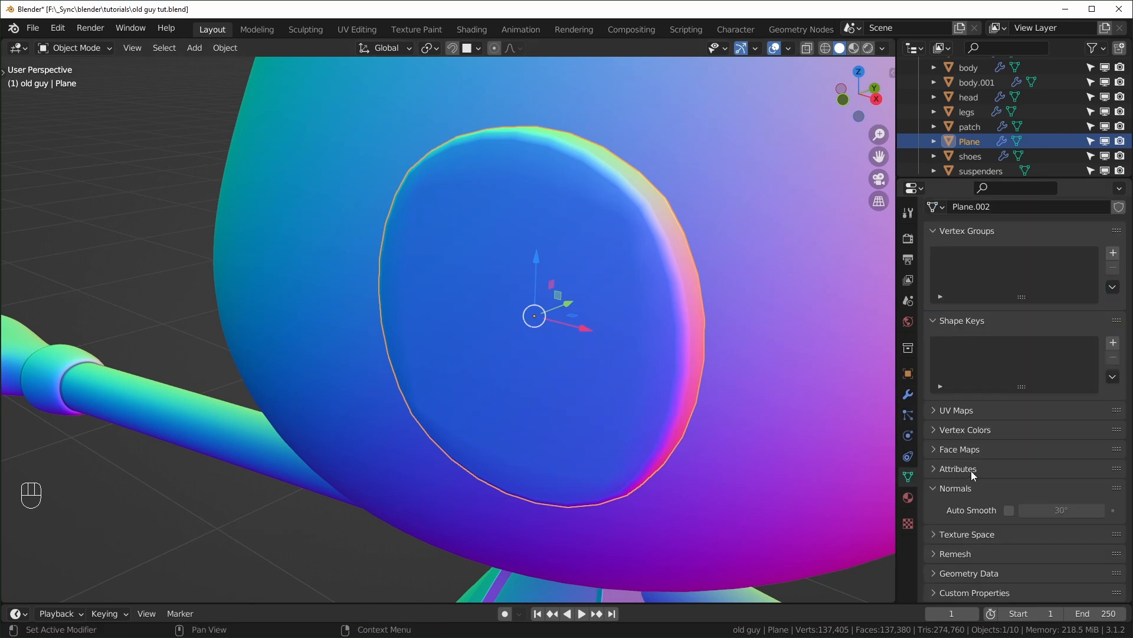
pyautogui.click(1009, 511)
pyautogui.scroll(-4, 654, 356)
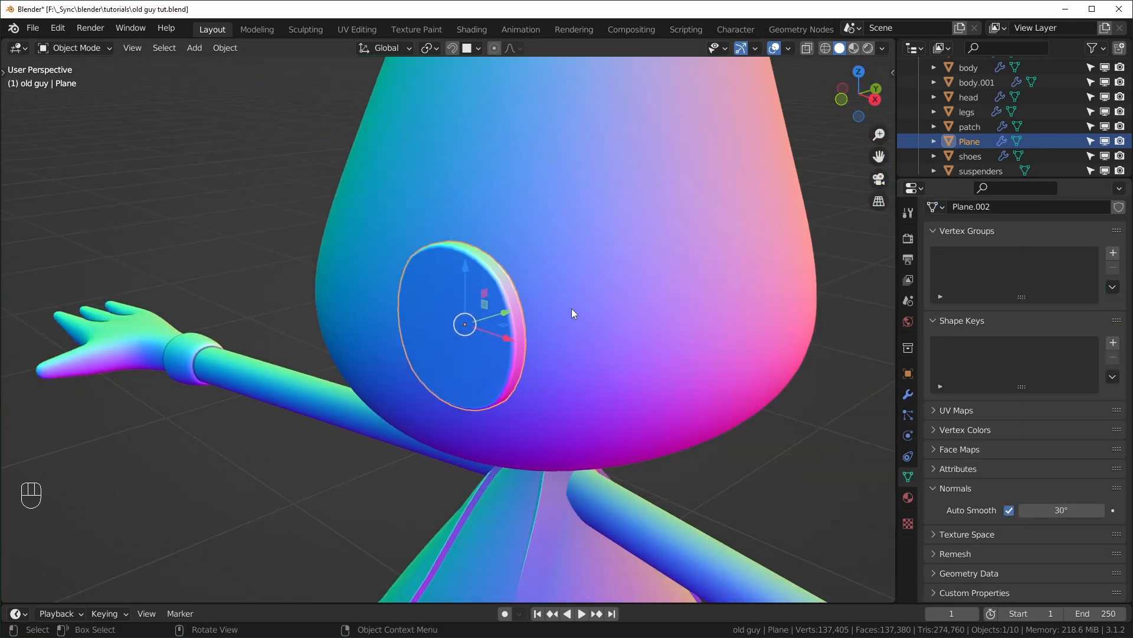
pyautogui.scroll(2, 529, 319)
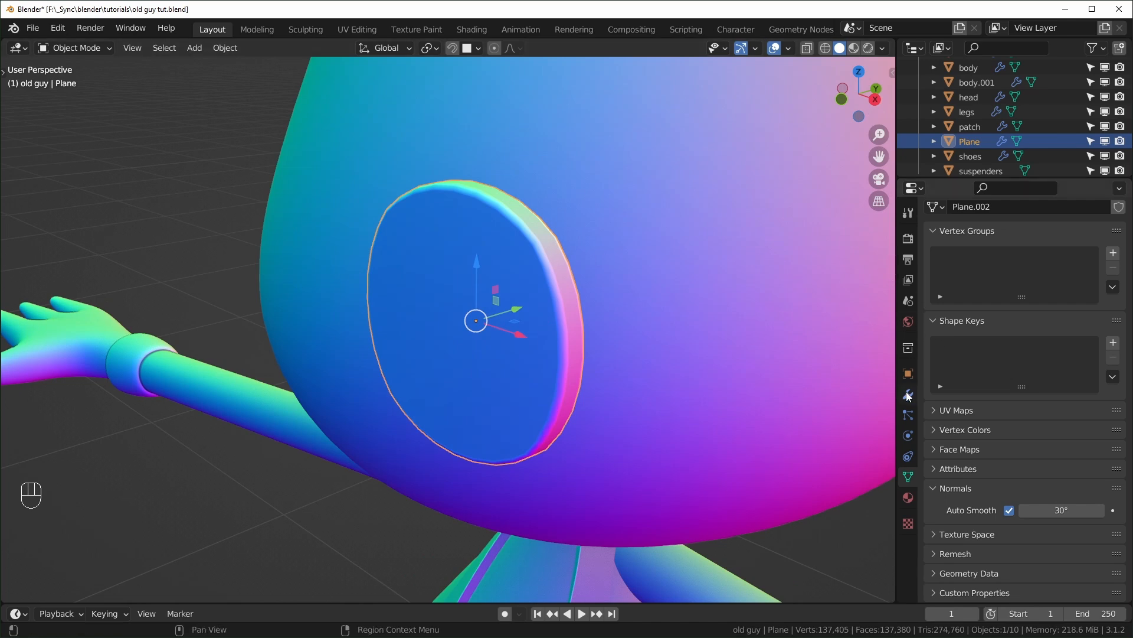
# - Add a Mirror modifier on X to the disc with the head as mirror object, placed first in the modifier stack
pyautogui.click(974, 269)
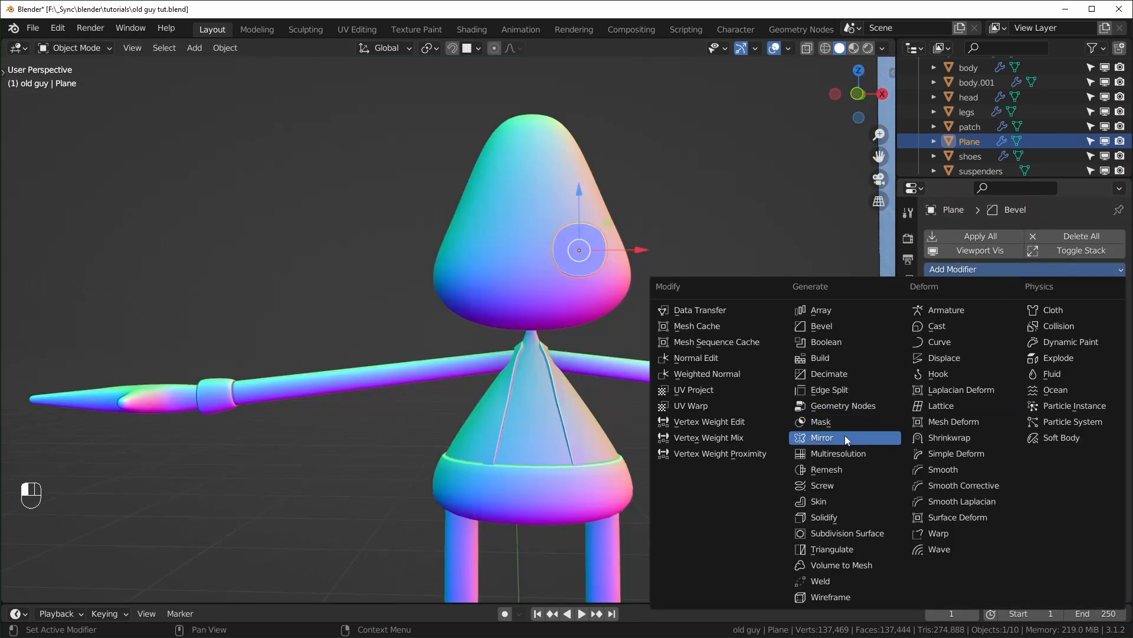
pyautogui.click(844, 435)
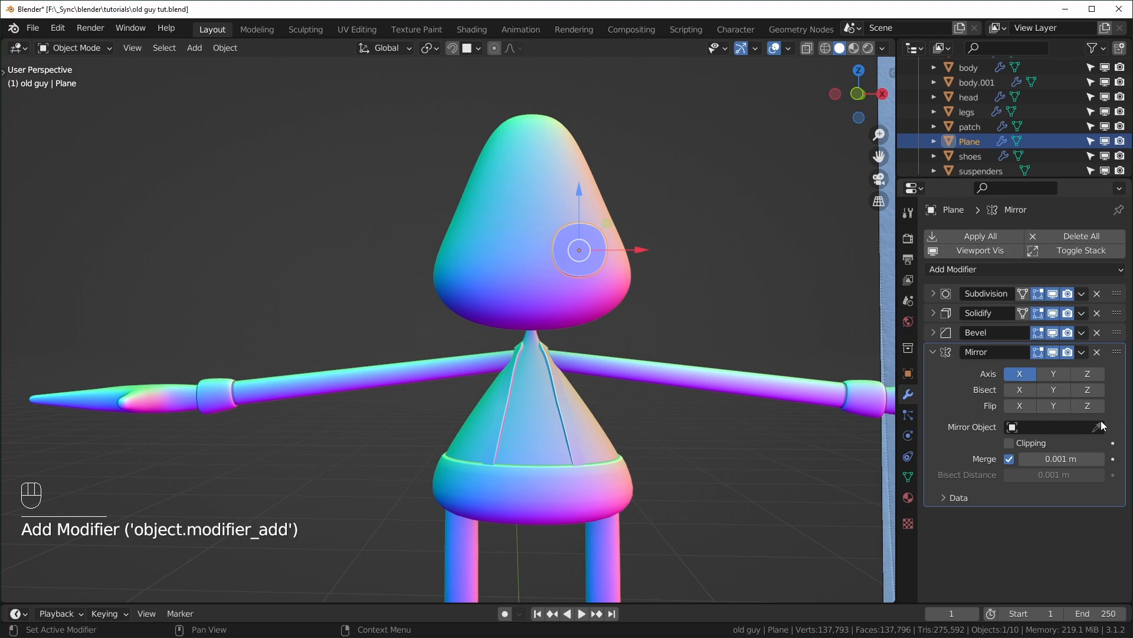
pyautogui.click(555, 165)
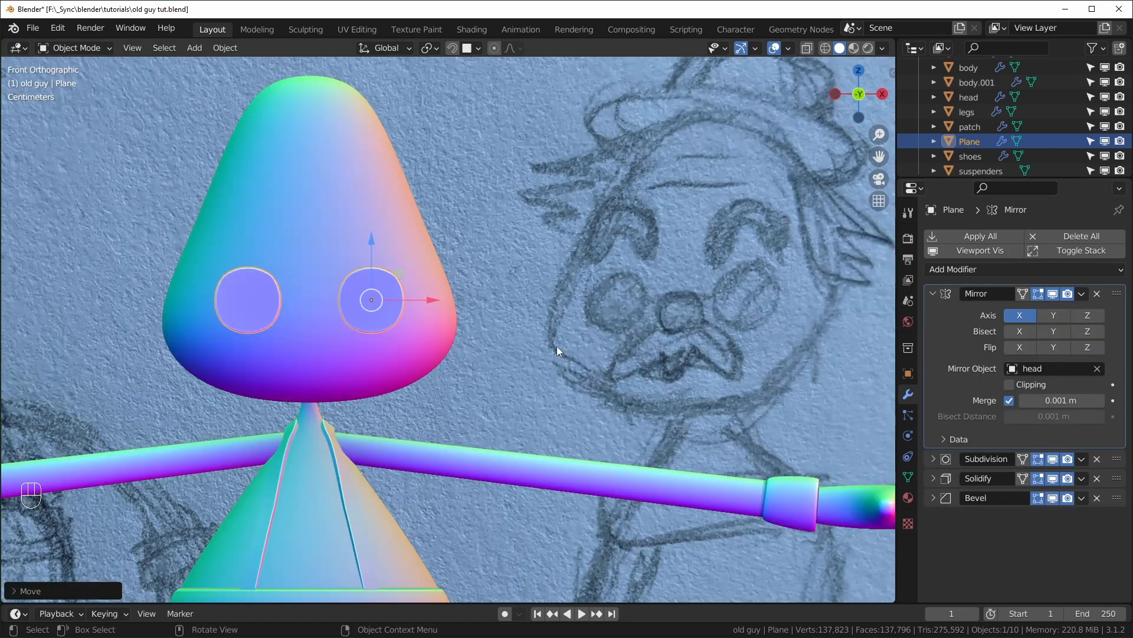
pyautogui.scroll(-5, 537, 343)
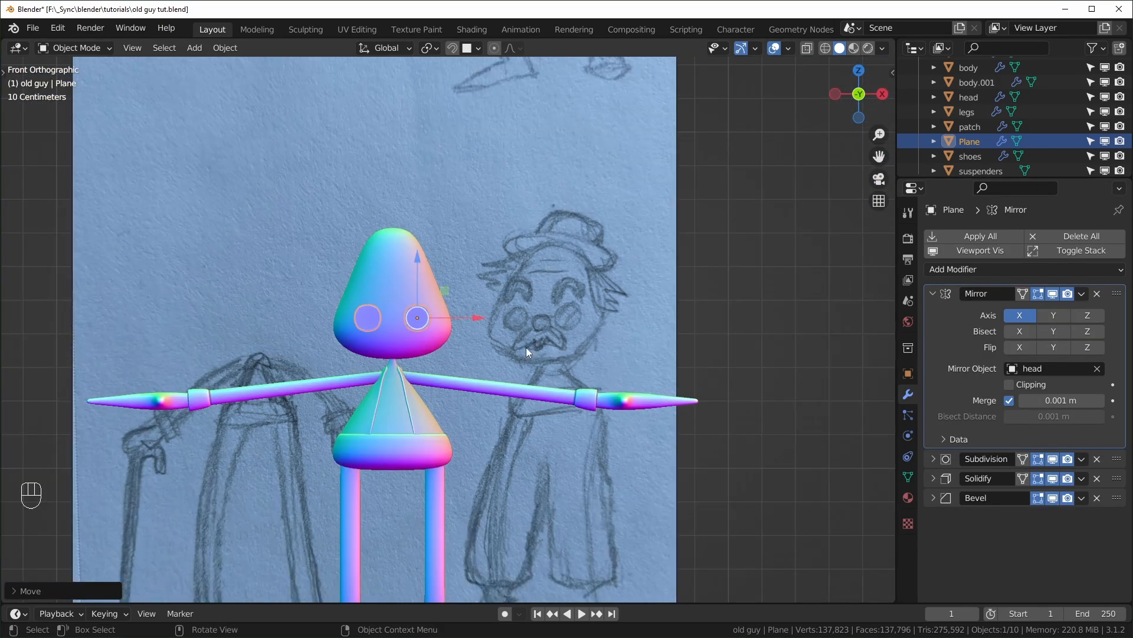
# - Add a cube and scale its geometry down to about 0.093 m per side
pyautogui.moveTo(526, 347); pyautogui.dragTo(490, 360, button='middle')
pyautogui.hotkey('shift', 'a')
pyautogui.moveTo(474, 338)
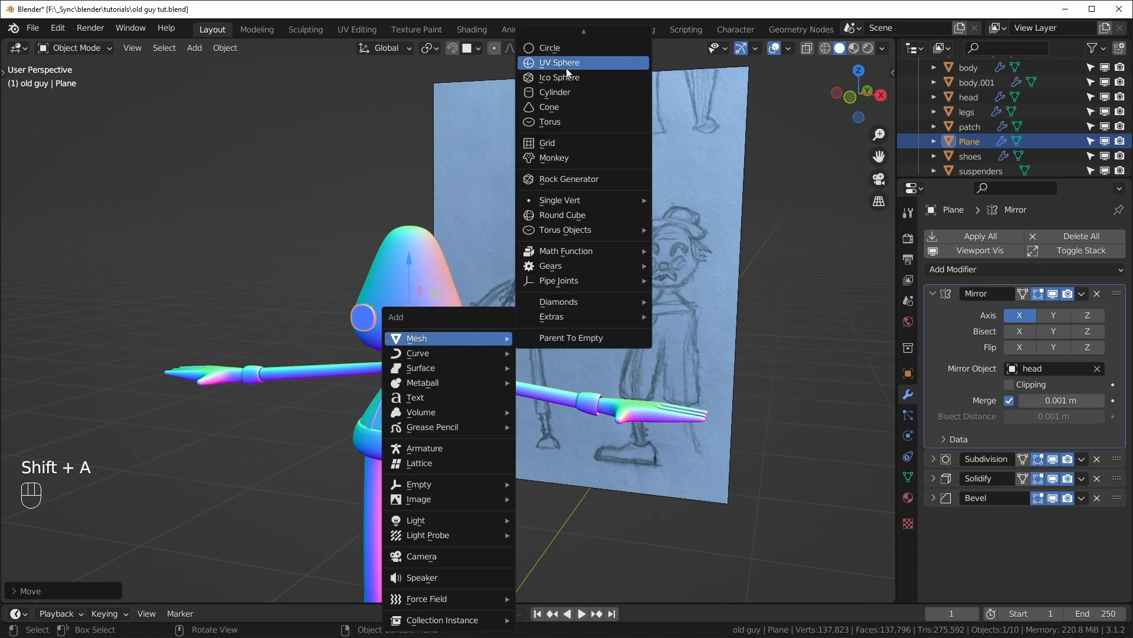
pyautogui.click(569, 52)
pyautogui.press('Tab')
pyautogui.press('s')
pyautogui.click(573, 537)
pyautogui.scroll(-4, 572, 538)
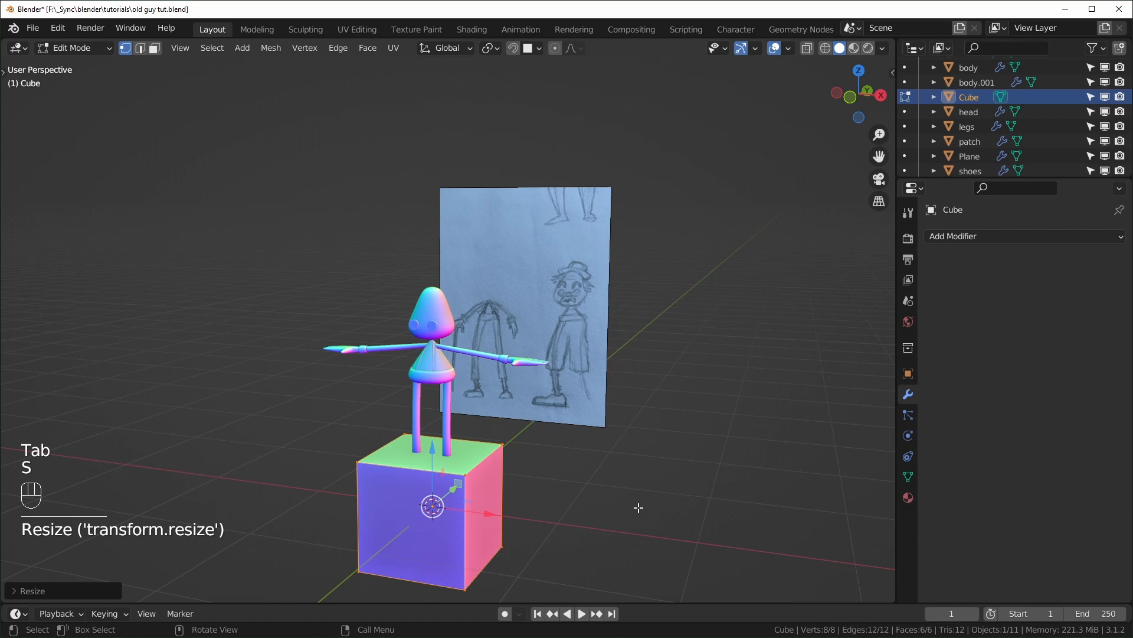
pyautogui.press('s')
pyautogui.click(473, 521)
# - Move the small cube up between the two discs on the head and set its X location to 0
pyautogui.press('KP_1')
pyautogui.scroll(6, 472, 522)
pyautogui.press('g')
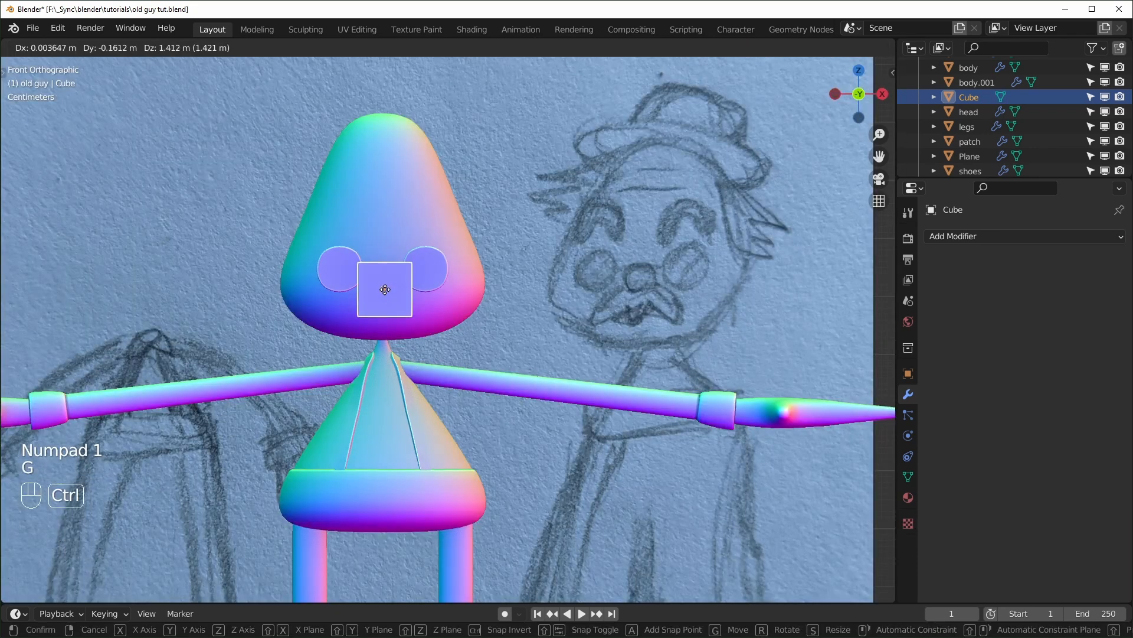
pyautogui.click(384, 289)
pyautogui.press('n')
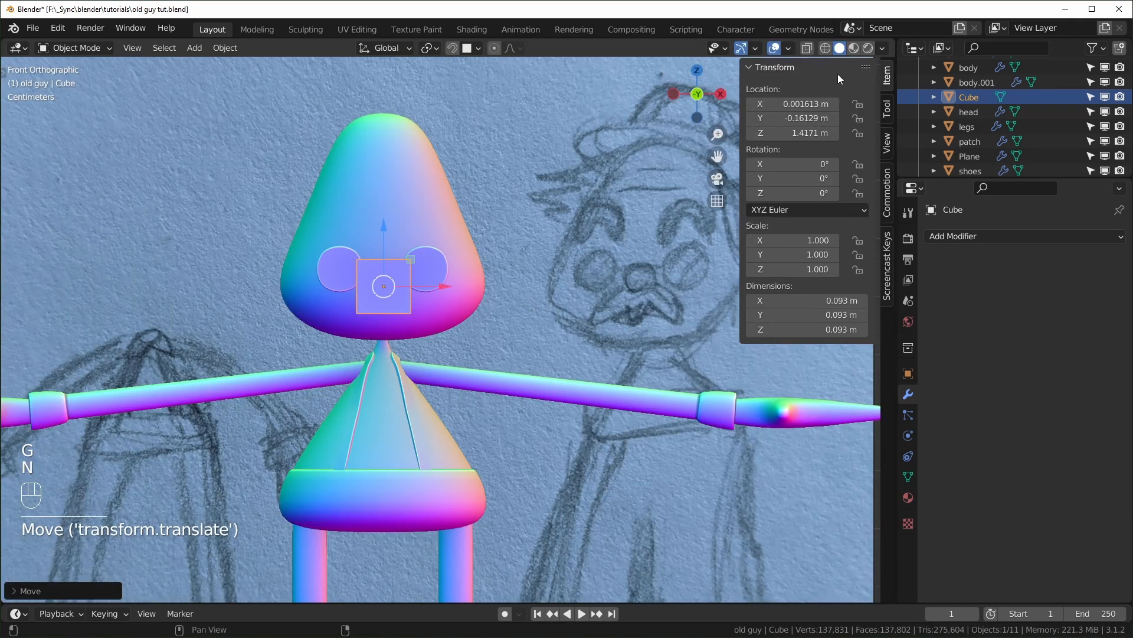
pyautogui.click(785, 103)
pyautogui.write('0')
pyautogui.press('Return')
pyautogui.press('n')
pyautogui.scroll(4, 444, 283)
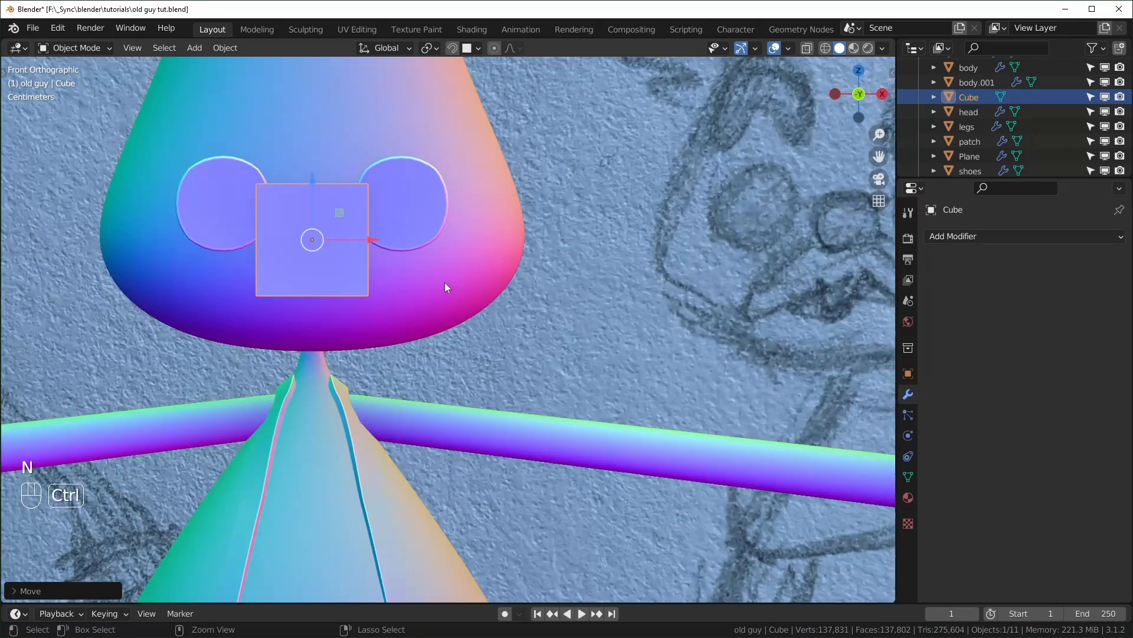
# - Round the cube into a nose with a level 3 Subdivision modifier and shift the mirrored discs slightly inward along X
pyautogui.hotkey('ctrl', '3')
pyautogui.moveTo(504, 277); pyautogui.dragTo(615, 360, button='middle')
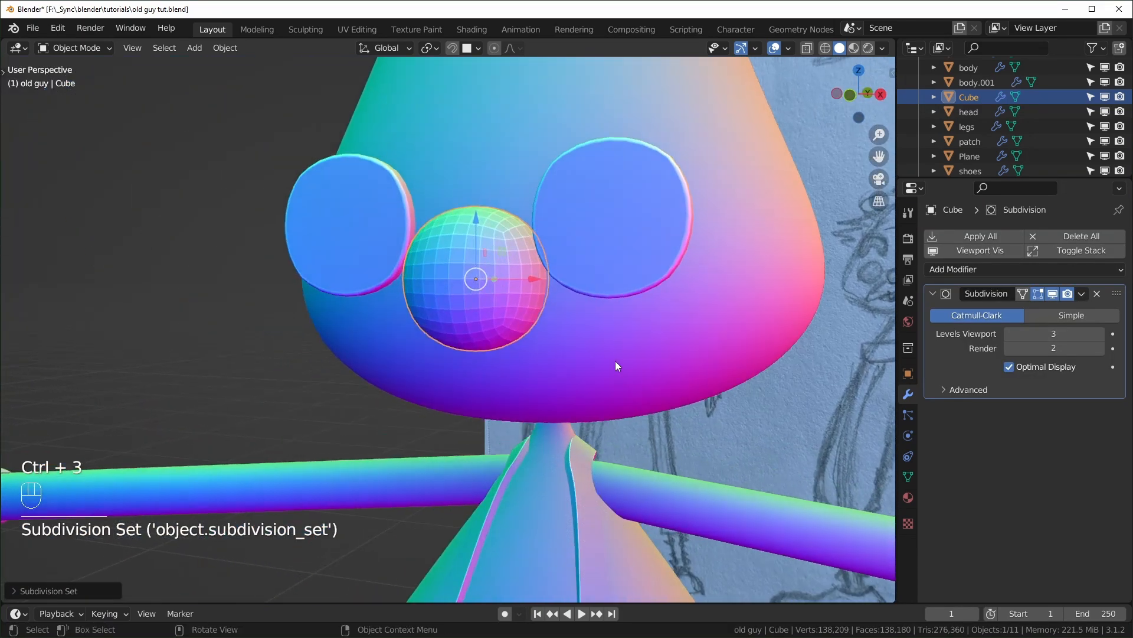
pyautogui.press('KP_1')
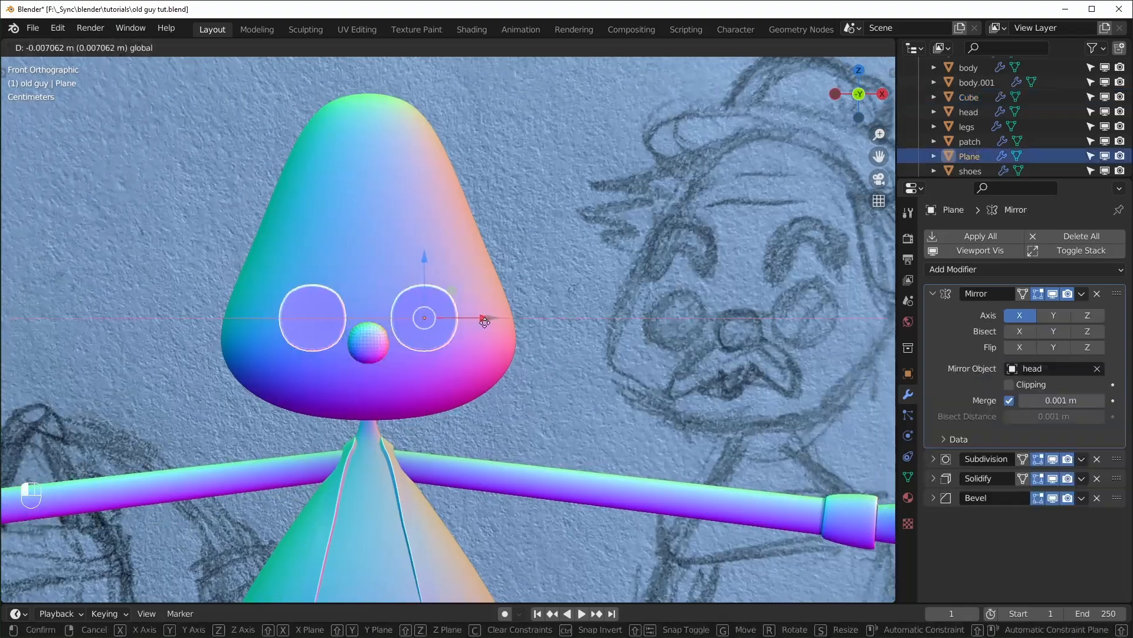
# - Apply the object transform to the small round nose
pyautogui.hotkey('ctrl', 'a')
pyautogui.hotkey('ctrl', 'a')
pyautogui.click(379, 344)
pyautogui.moveTo(402, 384); pyautogui.dragTo(474, 413, button='middle')
pyautogui.press('KP_1')
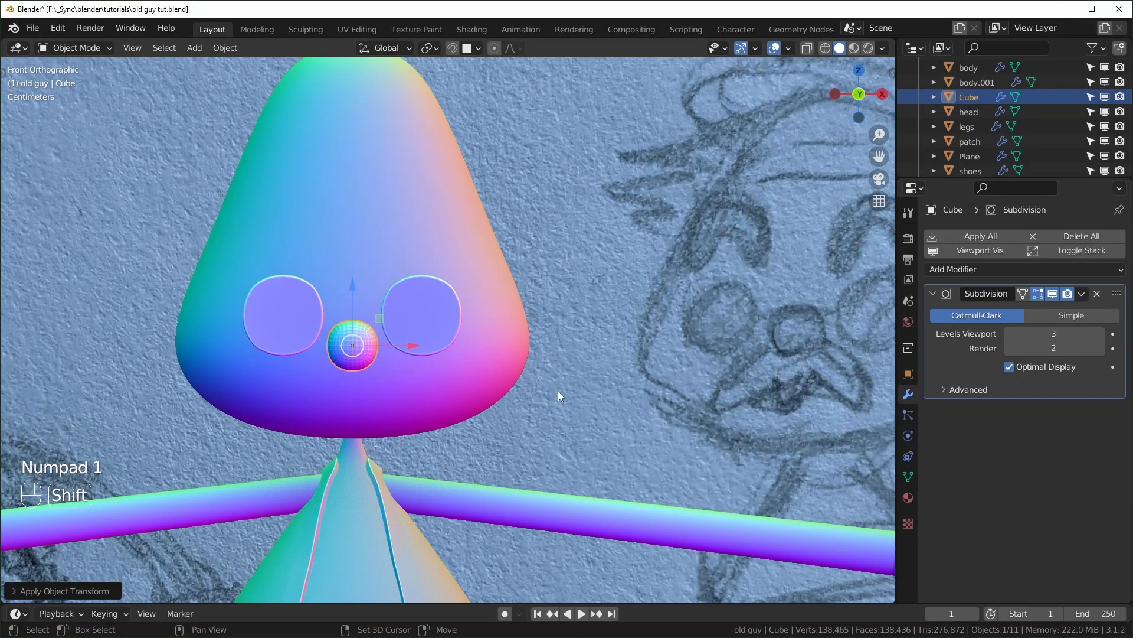
# - Add a plane for the moustache and rotate its geometry 90° about the X axis so it stands upright
pyautogui.scroll(3, 558, 391)
pyautogui.click(670, 353)
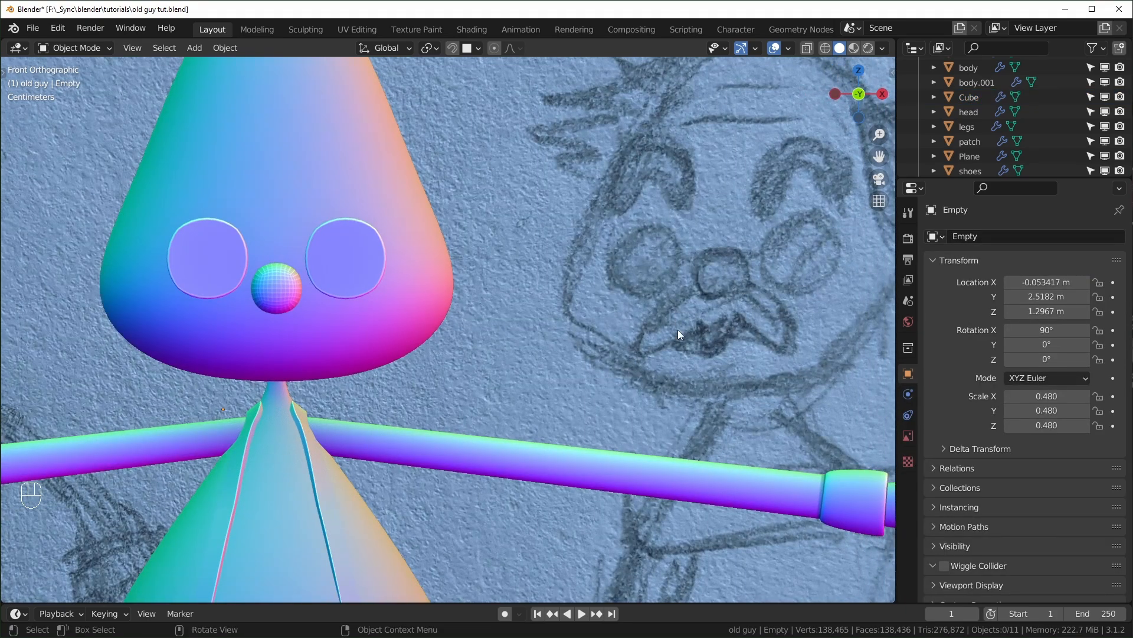
pyautogui.scroll(-6, 709, 328)
pyautogui.moveTo(696, 341); pyautogui.dragTo(598, 370, button='middle')
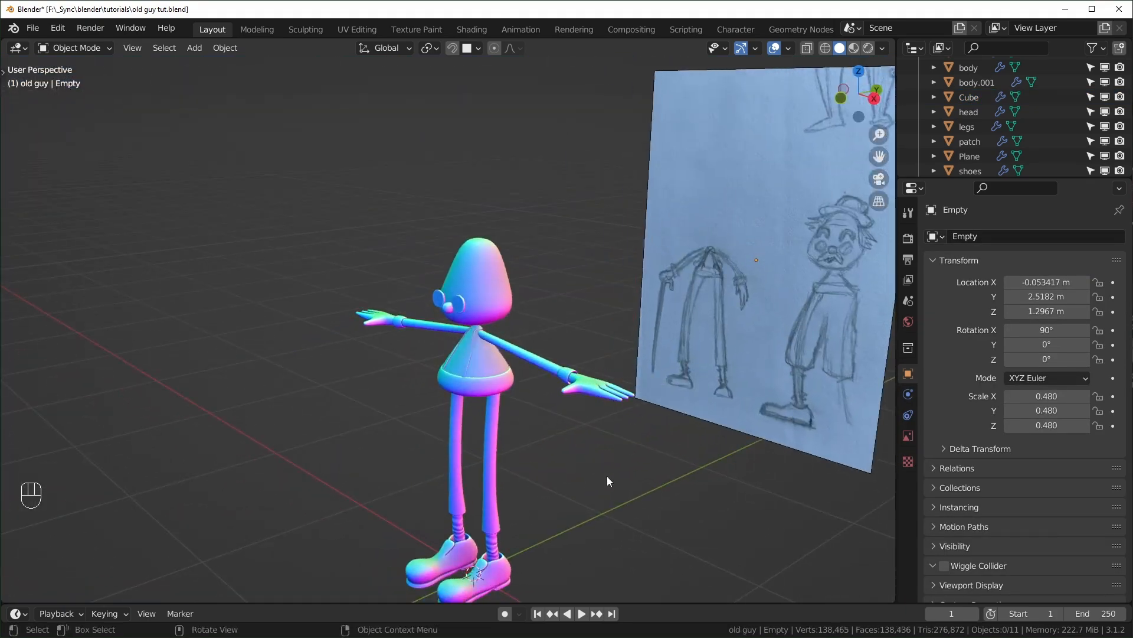
pyautogui.hotkey('shift', 'a')
pyautogui.moveTo(590, 338)
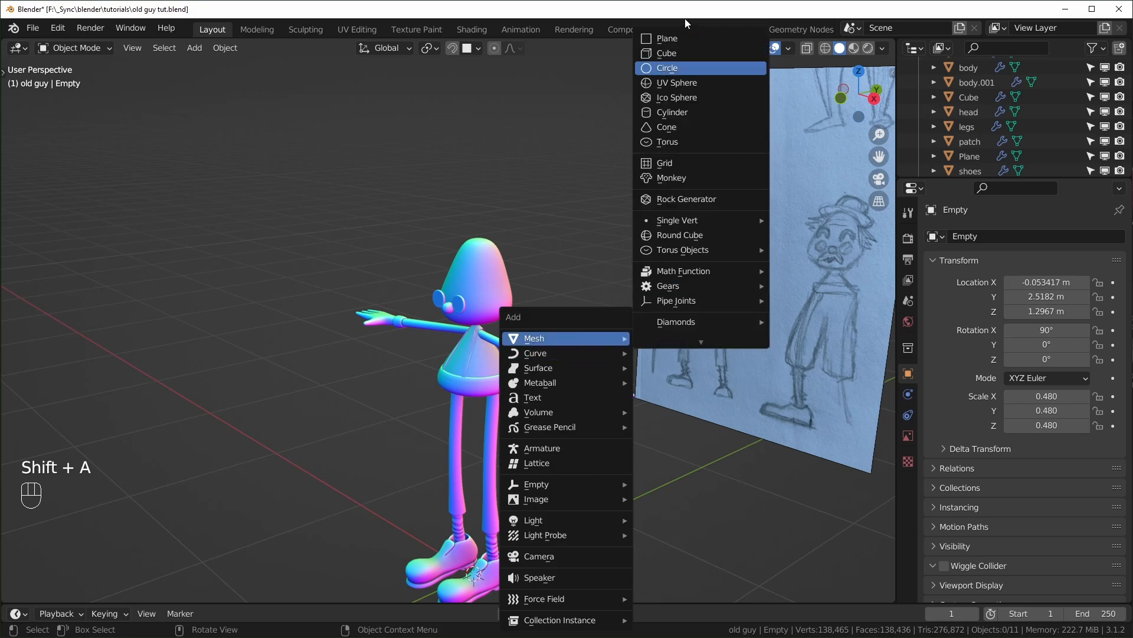
pyautogui.click(685, 38)
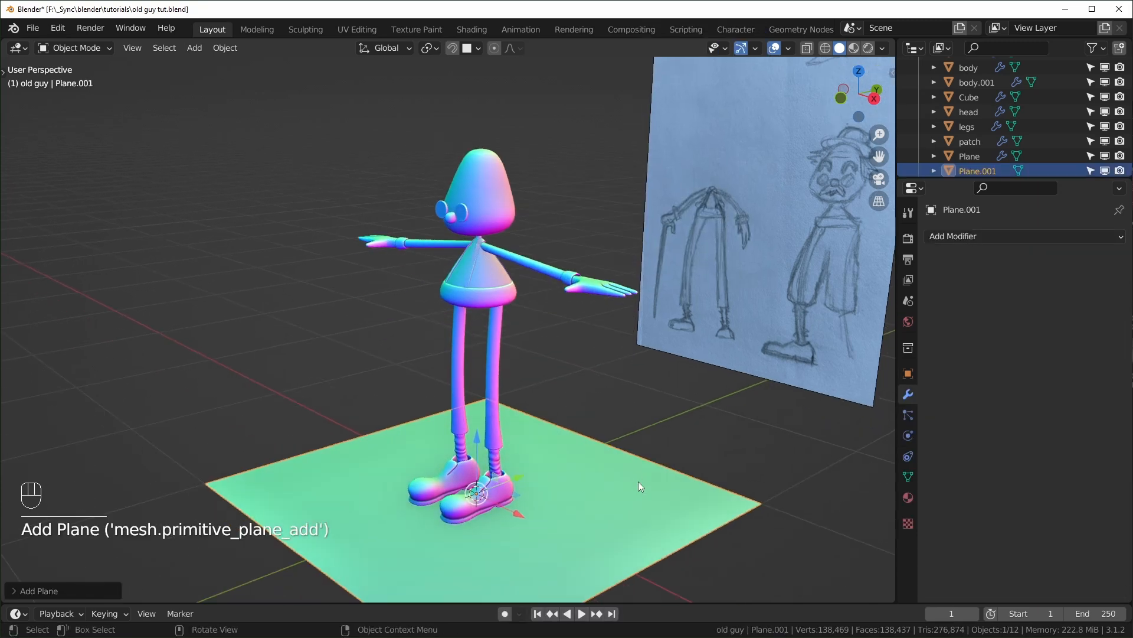
pyautogui.press('Tab')
pyautogui.press('r')
pyautogui.press('x')
pyautogui.press('KP_9')
pyautogui.press('KP_0')
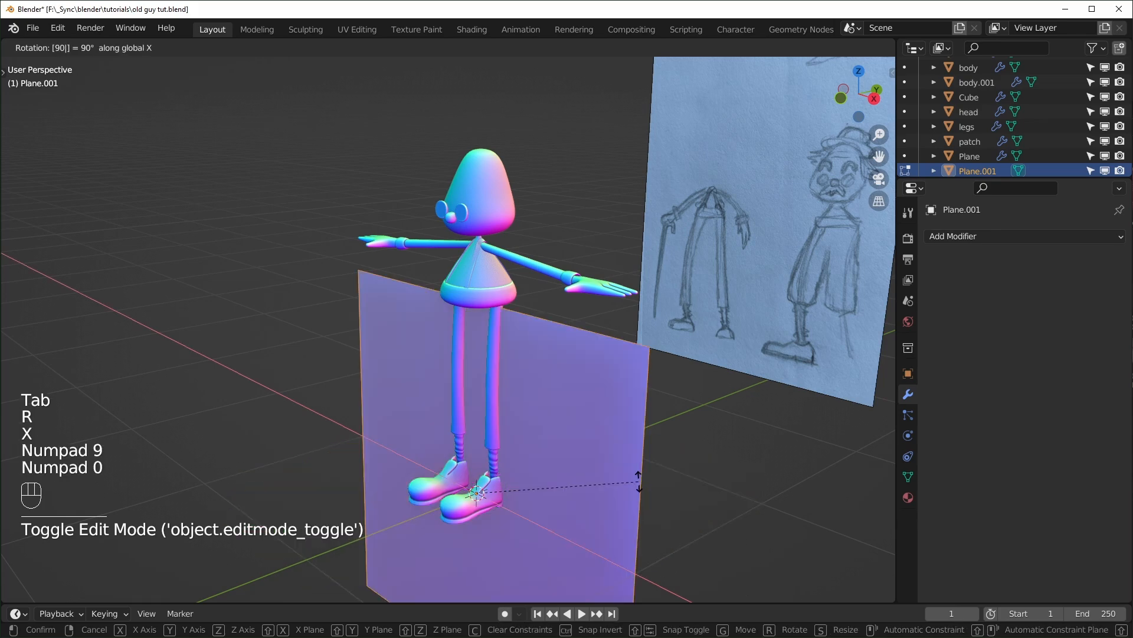
pyautogui.press('KP_Enter')
# - Scale the upright plane's geometry down to slightly larger than the nose and raise the plane about 1.38 m to the face
pyautogui.press('KP_1')
pyautogui.press('s')
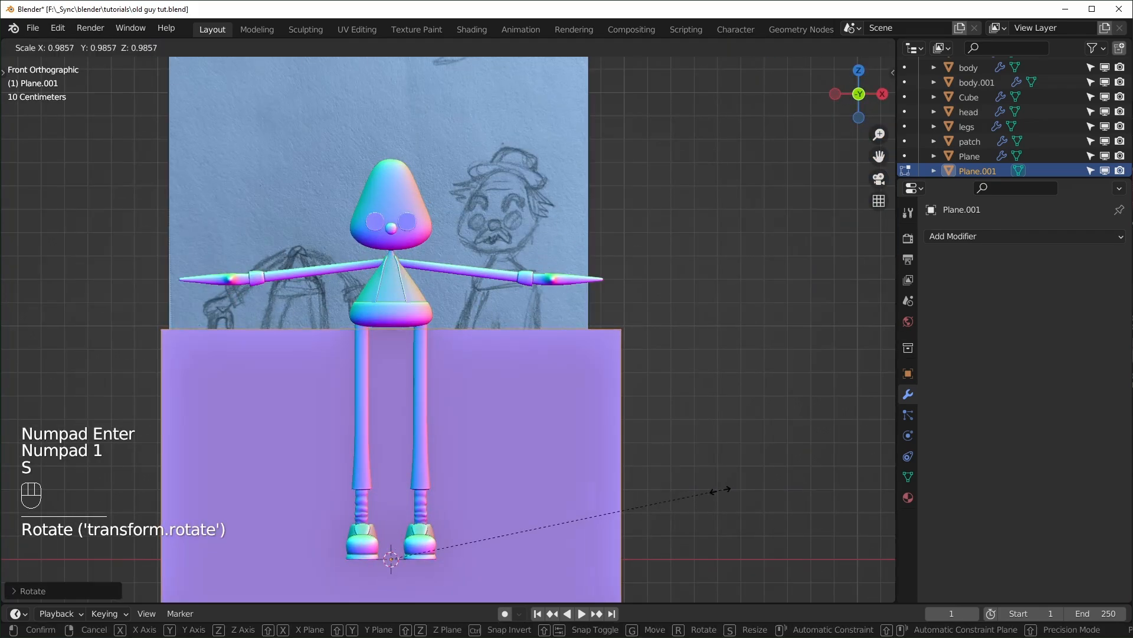
pyautogui.click(421, 544)
pyautogui.press('Tab')
pyautogui.moveTo(392, 499); pyautogui.dragTo(404, 229)
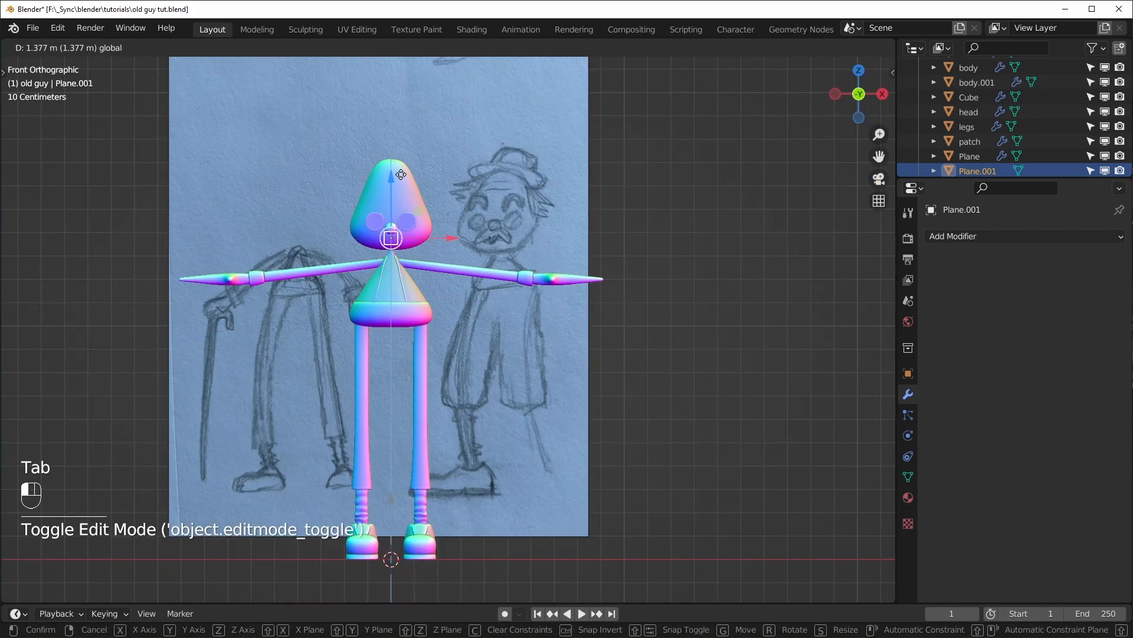
pyautogui.click(400, 173)
# - Shift the plane's geometry down so its origin sits on the upper edge, and place the plane directly beneath the nose
pyautogui.scroll(8, 400, 174)
pyautogui.press('KP_1')
pyautogui.moveTo(430, 267); pyautogui.dragTo(396, 320)
pyautogui.scroll(2, 393, 327)
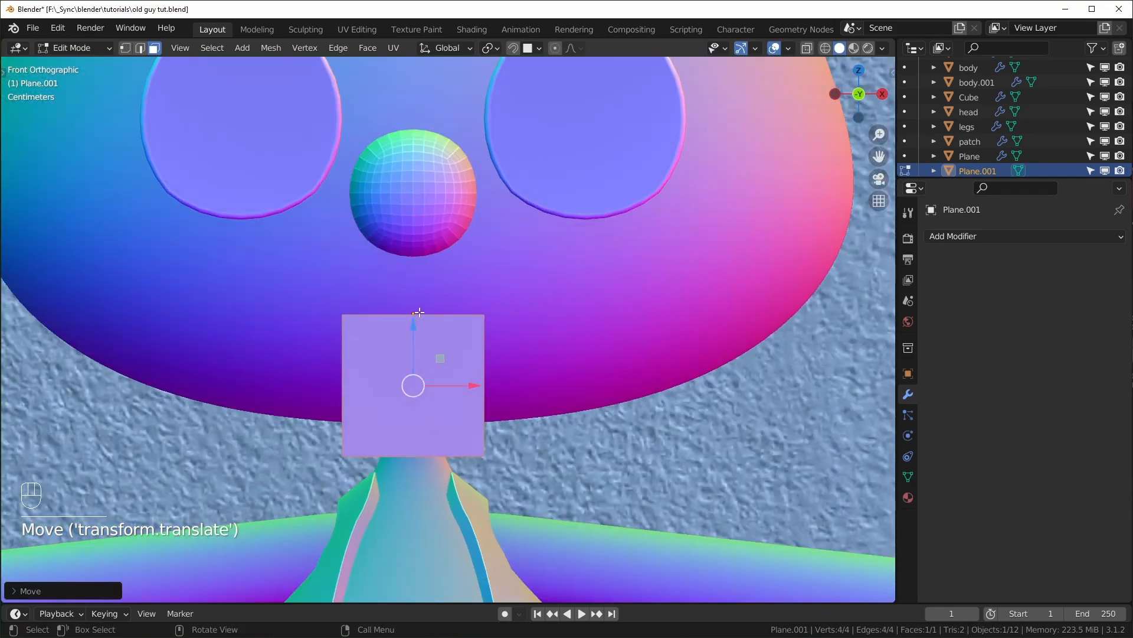
pyautogui.press('Tab')
pyautogui.press('r')
pyautogui.rightClick(602, 425)
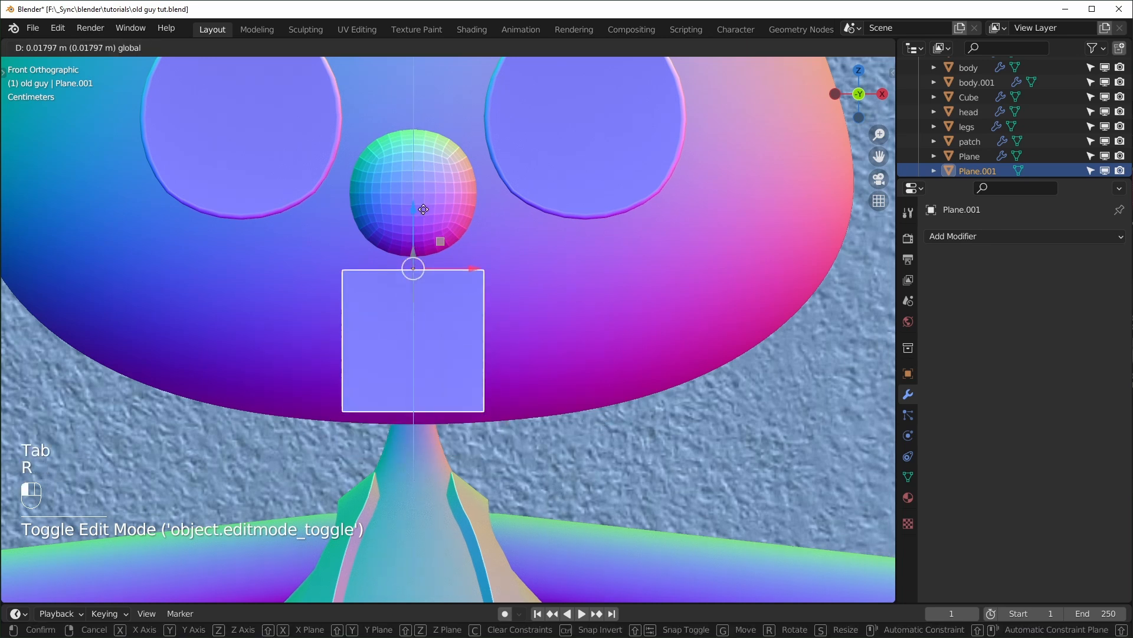
# - Cut the plane vertically down its middle and replace its left half with a Mirror modifier on X
pyautogui.press('Tab')
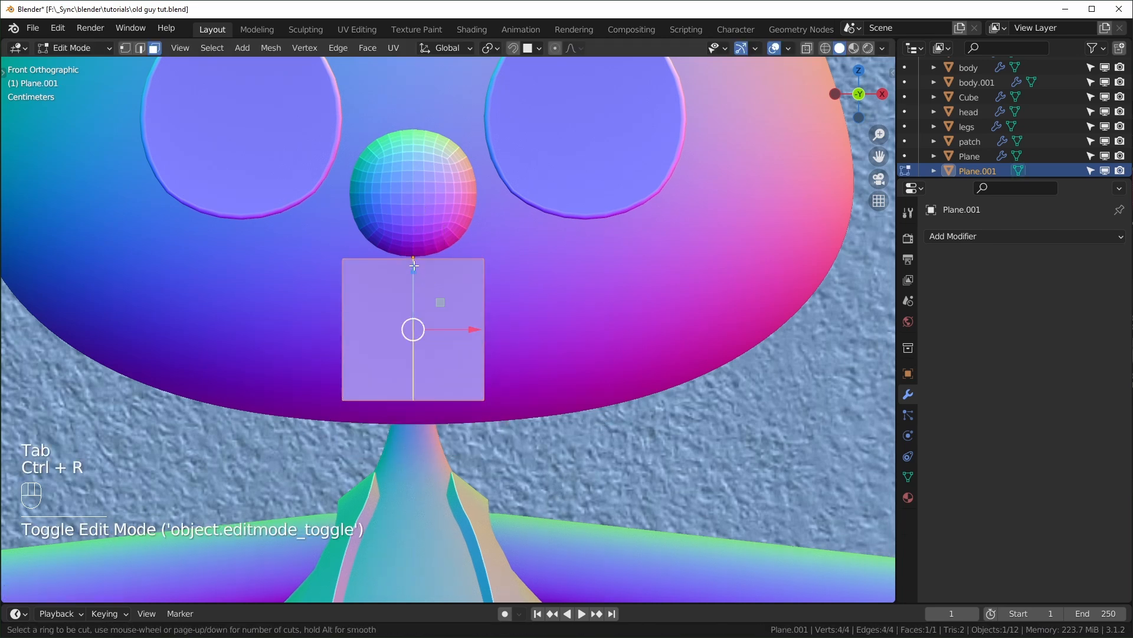
pyautogui.click(414, 266)
pyautogui.press('1')
pyautogui.moveTo(300, 220); pyautogui.dragTo(388, 464)
pyautogui.press('x')
pyautogui.click(373, 438)
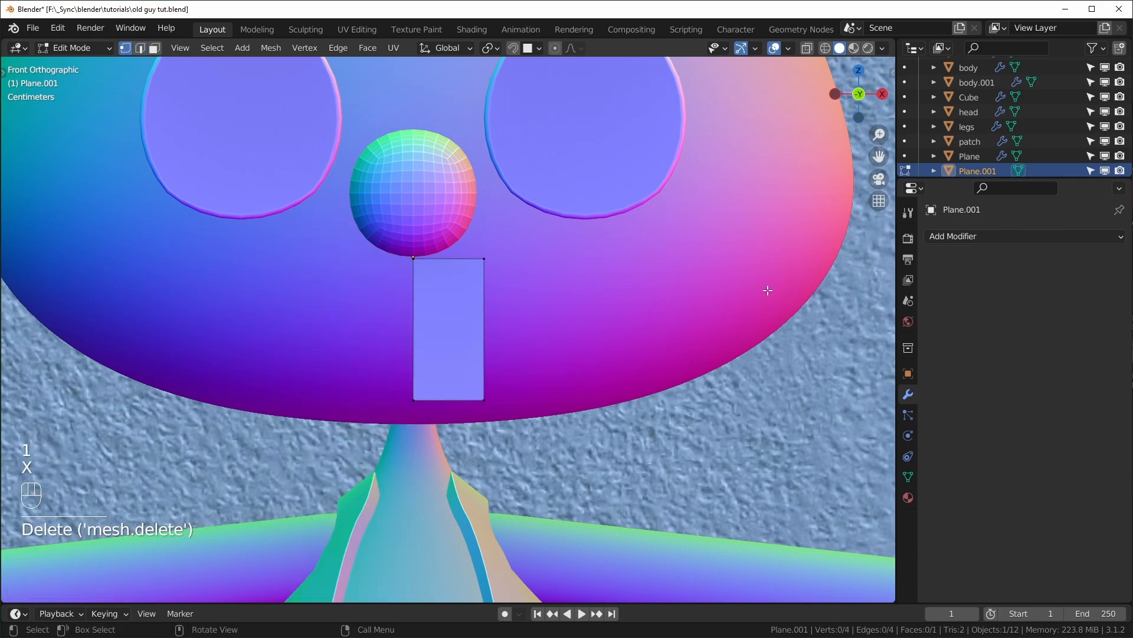
pyautogui.click(992, 236)
pyautogui.click(762, 406)
# - Shape the mirrored plane into a wide, low strip by raising its lower edge and moving its outer edge outward
pyautogui.moveTo(366, 248); pyautogui.dragTo(407, 354)
pyautogui.scroll(-4, 460, 319)
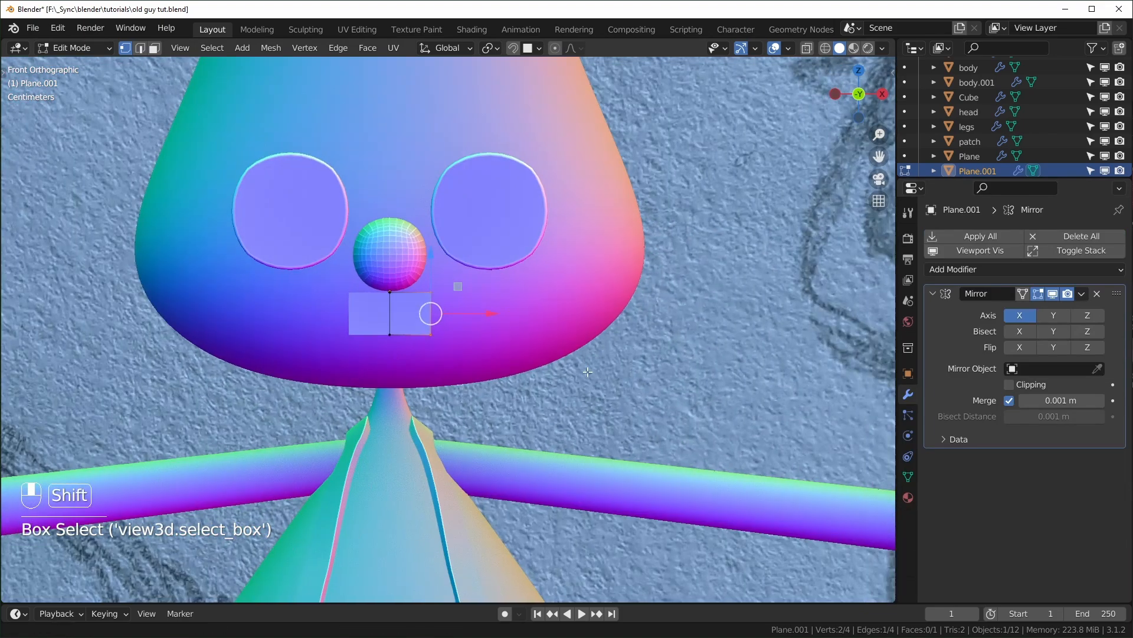
pyautogui.scroll(-1, 514, 368)
pyautogui.keyDown('shift'); pyautogui.moveTo(484, 342); pyautogui.dragTo(458, 345, button='middle'); pyautogui.keyUp('shift')
pyautogui.moveTo(425, 326); pyautogui.dragTo(451, 327)
# - Add a centred vertical loop cut to the half of the moustache strip
pyautogui.scroll(7, 360, 330)
pyautogui.hotkey('ctrl', 'r')
pyautogui.click(423, 269)
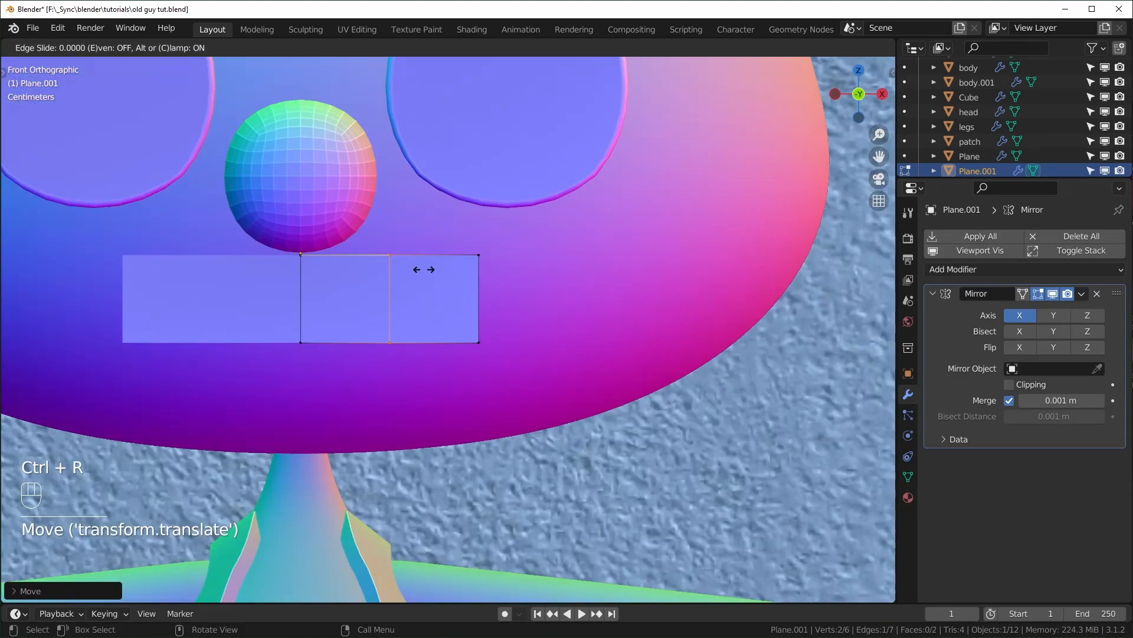
pyautogui.rightClick(423, 270)
pyautogui.press('Tab')
pyautogui.scroll(-2, 436, 376)
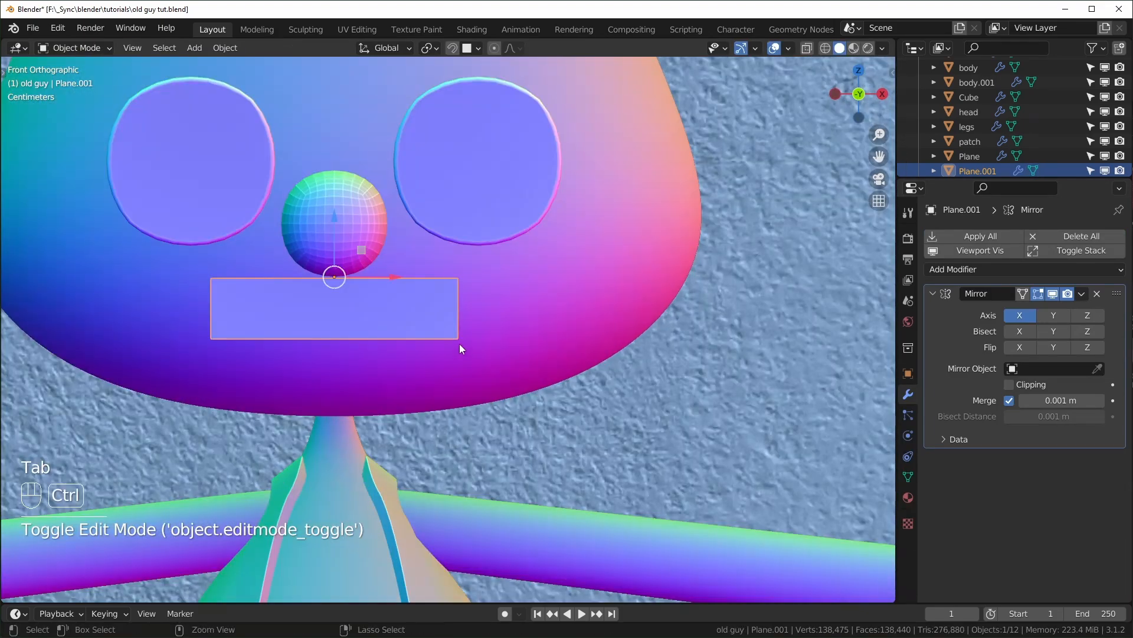
# - Add a level 2 Subdivision and a Solidify modifier to the moustache strip, placing Solidify between Mirror and Subdivision
pyautogui.hotkey('ctrl', '2')
pyautogui.moveTo(654, 382); pyautogui.dragTo(792, 321, button='middle')
pyautogui.click(986, 270)
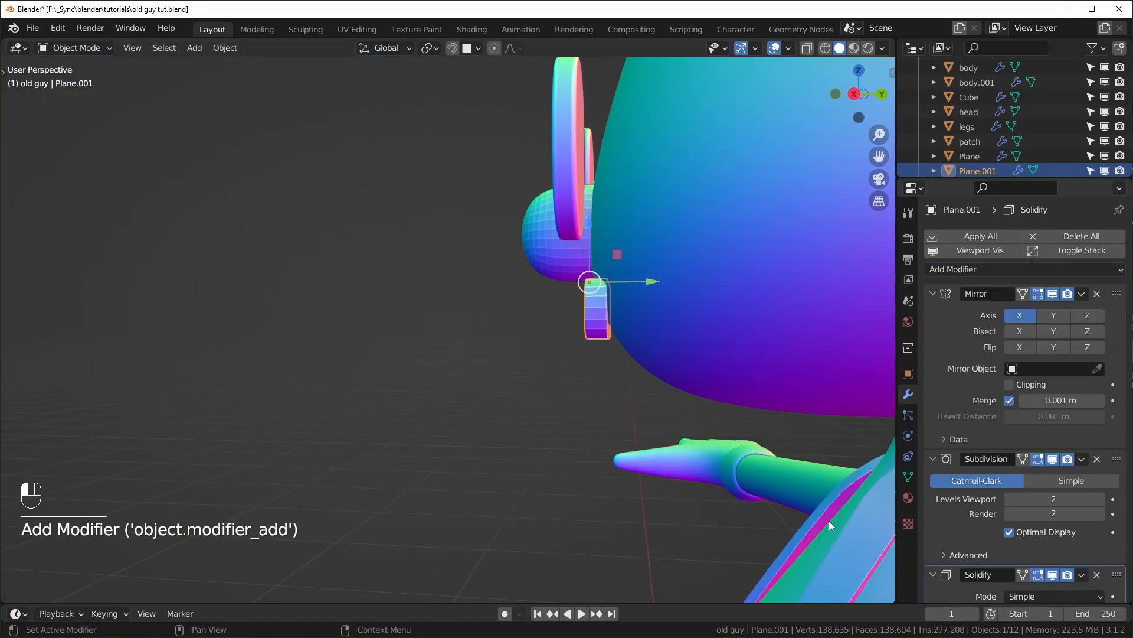
pyautogui.click(829, 519)
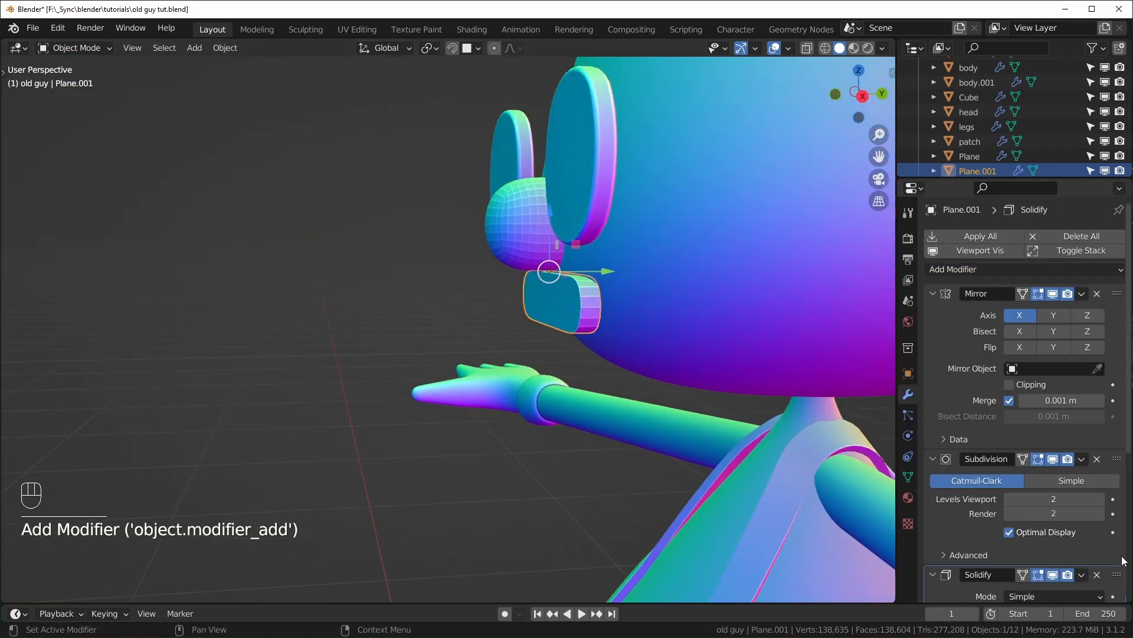
pyautogui.moveTo(1118, 577); pyautogui.dragTo(1119, 495)
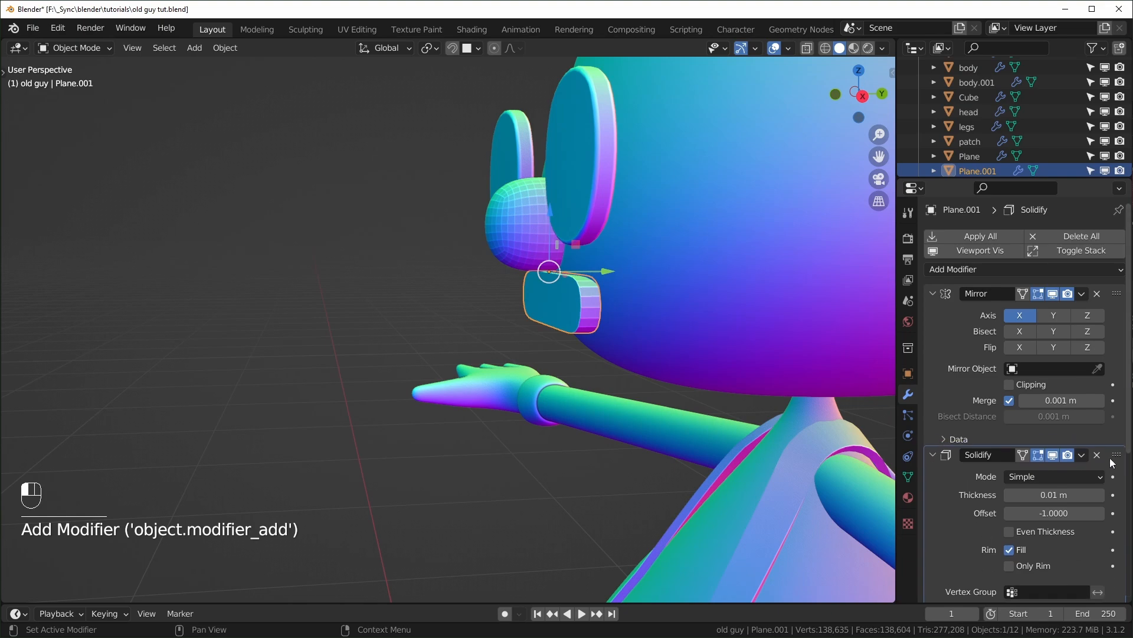
# - Lower the mustache's outer end so it droops, and add another vertical loop cut near its centre
pyautogui.press('Tab')
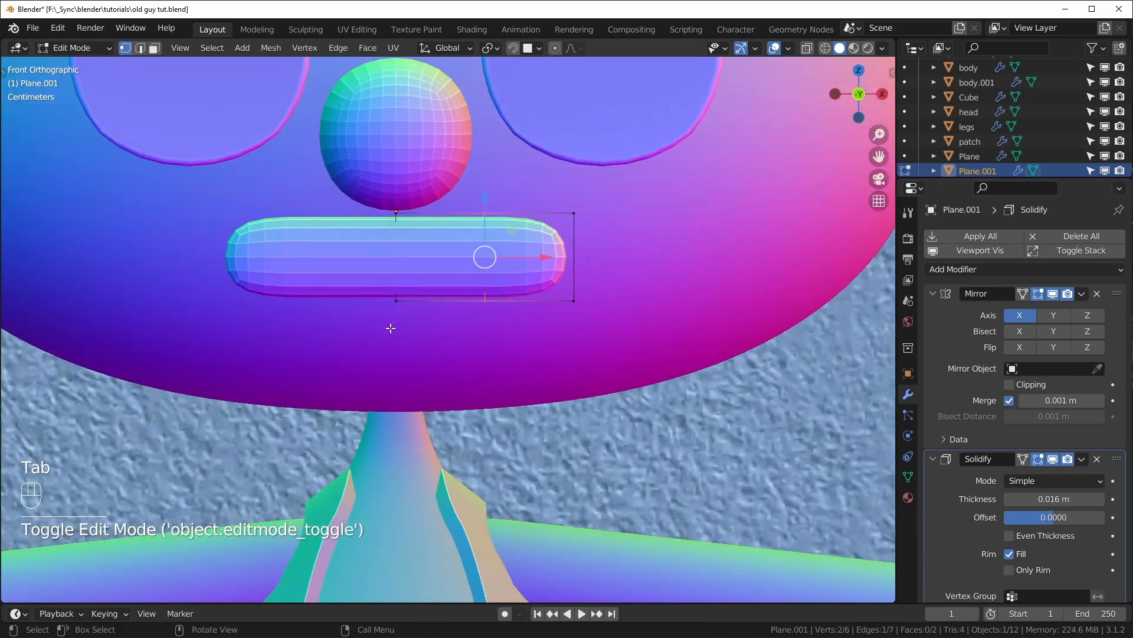
pyautogui.moveTo(480, 256); pyautogui.dragTo(580, 305)
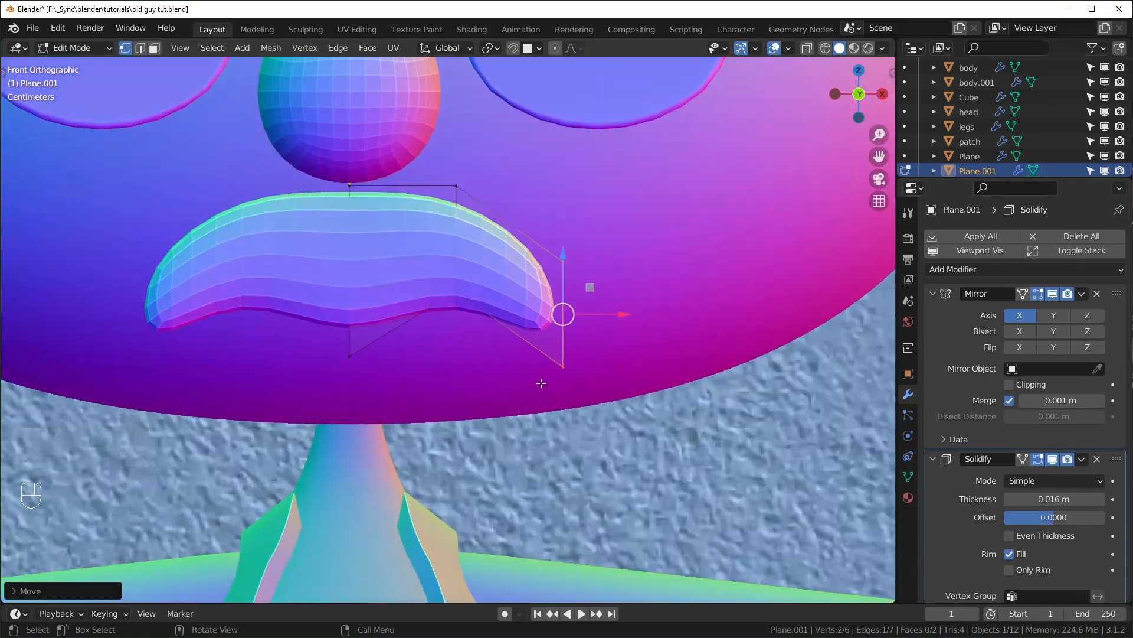
pyautogui.hotkey('ctrl', 'r')
pyautogui.click(422, 316)
pyautogui.press('g')
pyautogui.moveTo(469, 320); pyautogui.dragTo(432, 320)
# - Pull the mustache's bottom centre vertex down into a point and lower its outer upper corner
pyautogui.moveTo(378, 346); pyautogui.dragTo(336, 383)
pyautogui.moveTo(355, 304); pyautogui.dragTo(356, 330)
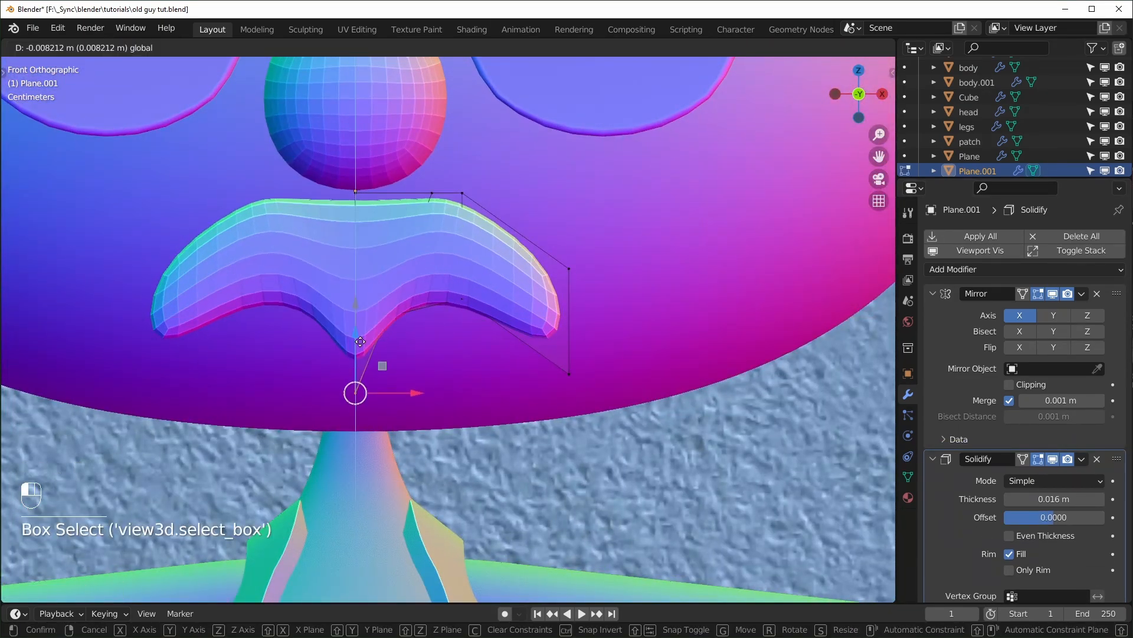
pyautogui.moveTo(588, 251); pyautogui.dragTo(549, 287)
pyautogui.moveTo(569, 210); pyautogui.dragTo(569, 254)
# - Reposition the mustache's inner and middle upper-edge vertices to round its top outline
pyautogui.click(432, 193)
pyautogui.press('g')
pyautogui.press('g')
pyautogui.moveTo(434, 178); pyautogui.dragTo(384, 219)
pyautogui.moveTo(476, 178); pyautogui.dragTo(448, 206)
pyautogui.moveTo(489, 165); pyautogui.dragTo(514, 184)
# - Move the mustache's outer upper vertex up and inward, and its lower tip down and outward
pyautogui.click(569, 313)
pyautogui.moveTo(597, 287); pyautogui.dragTo(574, 248)
pyautogui.click(570, 374)
pyautogui.moveTo(596, 346); pyautogui.dragTo(624, 370)
# - Compare the mustache with the reference sketch and adjust its outer and centre top vertices to match
pyautogui.scroll(-7, 566, 265)
pyautogui.keyDown('shift'); pyautogui.moveTo(566, 265); pyautogui.dragTo(362, 239, button='middle'); pyautogui.keyUp('shift')
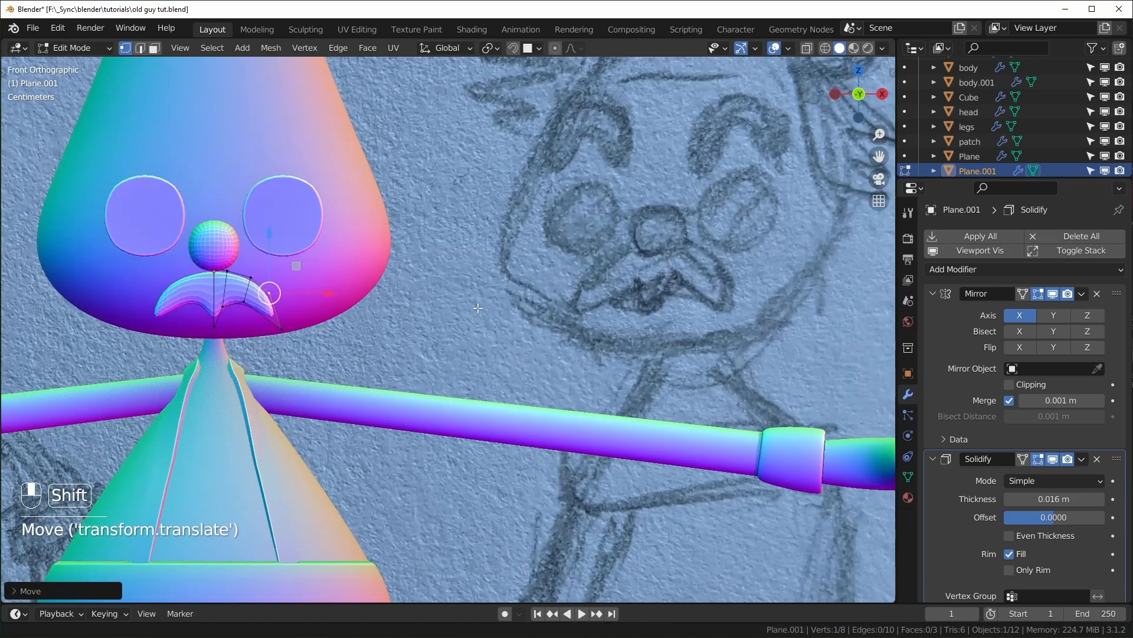
pyautogui.scroll(8, 511, 378)
pyautogui.scroll(-2, 511, 381)
pyautogui.moveTo(520, 217)
pyautogui.mouseDown()
pyautogui.moveTo(488, 247)
pyautogui.moveTo(529, 199)
pyautogui.mouseUp()
pyautogui.moveTo(409, 201); pyautogui.dragTo(378, 229)
pyautogui.moveTo(392, 165); pyautogui.dragTo(393, 170)
# - Reshape the mustache's underside by moving the two lower vertices beside the centre and lowering the outer tip
pyautogui.hotkey('alt', 'z')
pyautogui.hotkey('alt', 'z')
pyautogui.click(481, 308)
pyautogui.moveTo(508, 280); pyautogui.dragTo(486, 266)
pyautogui.click(418, 323)
pyautogui.moveTo(444, 297)
pyautogui.mouseDown()
pyautogui.moveTo(464, 291)
pyautogui.moveTo(453, 288)
pyautogui.mouseUp()
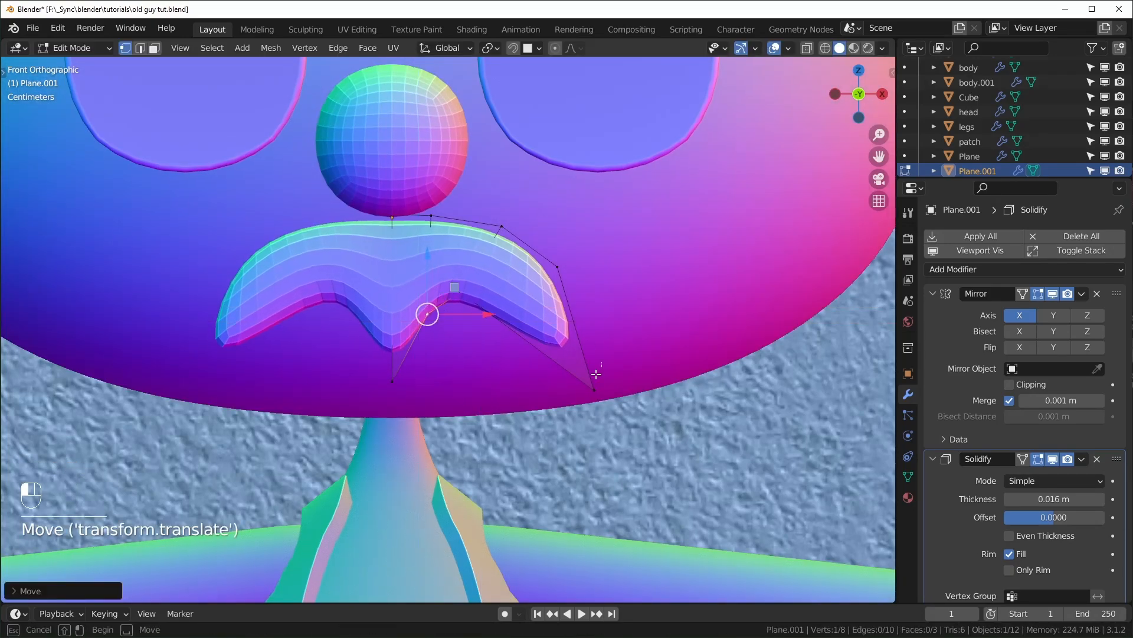
pyautogui.click(595, 389)
pyautogui.moveTo(621, 363); pyautogui.dragTo(620, 383)
# - Fine-tune the mustache's lower vertices to sharpen the scalloped underside and outer tips, and save the file
pyautogui.scroll(-8, 620, 383)
pyautogui.scroll(8, 512, 331)
pyautogui.hotkey('alt', 'z')
pyautogui.hotkey('alt', 'z')
pyautogui.moveTo(489, 316); pyautogui.dragTo(521, 349)
pyautogui.moveTo(537, 309); pyautogui.dragTo(556, 306)
pyautogui.moveTo(734, 311); pyautogui.dragTo(408, 458)
pyautogui.moveTo(544, 353); pyautogui.dragTo(544, 366)
pyautogui.click(471, 354)
pyautogui.moveTo(499, 327); pyautogui.dragTo(508, 313)
pyautogui.press('Tab')
pyautogui.hotkey('ctrl', 's')
# - Rename the sphere in the middle of the face to "nose"
pyautogui.rightClick(469, 181)
pyautogui.click(469, 180)
pyautogui.press('F2')
pyautogui.write('nose')
pyautogui.press('Return')
# - Rename the mustache mesh to "mustache" and save the file
pyautogui.click(515, 311)
pyautogui.press('F2')
pyautogui.write('mustache')
pyautogui.press('Return')
pyautogui.hotkey('ctrl', 's')
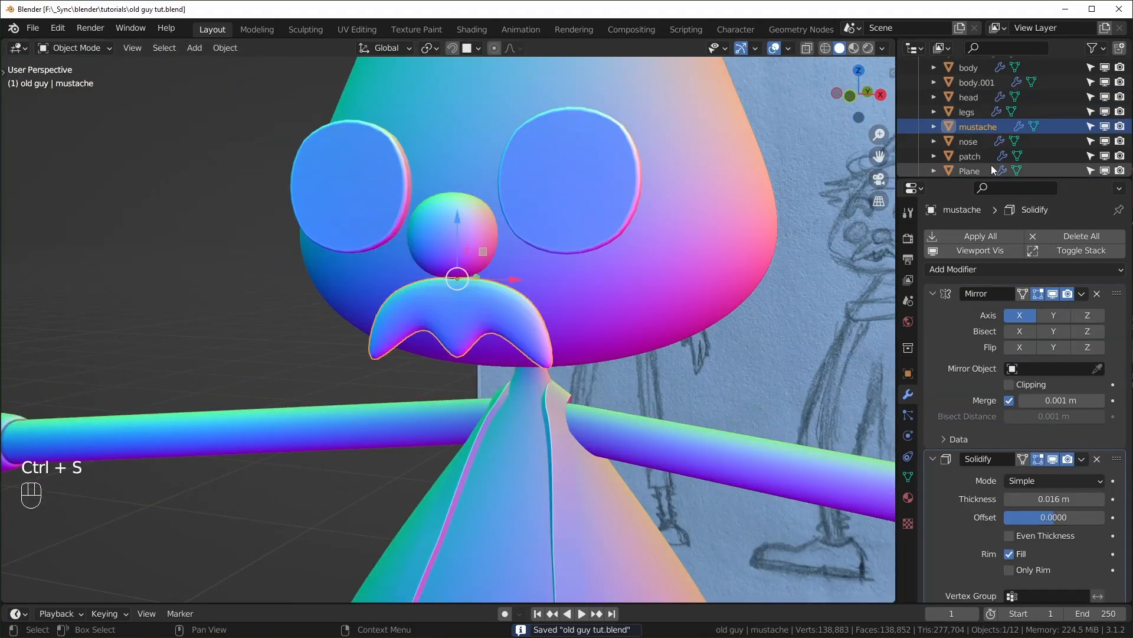
# - Rename the round eye discs object to "glasses"
pyautogui.click(549, 230)
pyautogui.press('F2')
pyautogui.write('glasses')
pyautogui.press('Return')
# - Duplicate the glasses and move the copy straight up along Z to the forehead
pyautogui.keyDown('shift'); pyautogui.moveTo(640, 269); pyautogui.dragTo(622, 236, button='middle'); pyautogui.keyUp('shift')
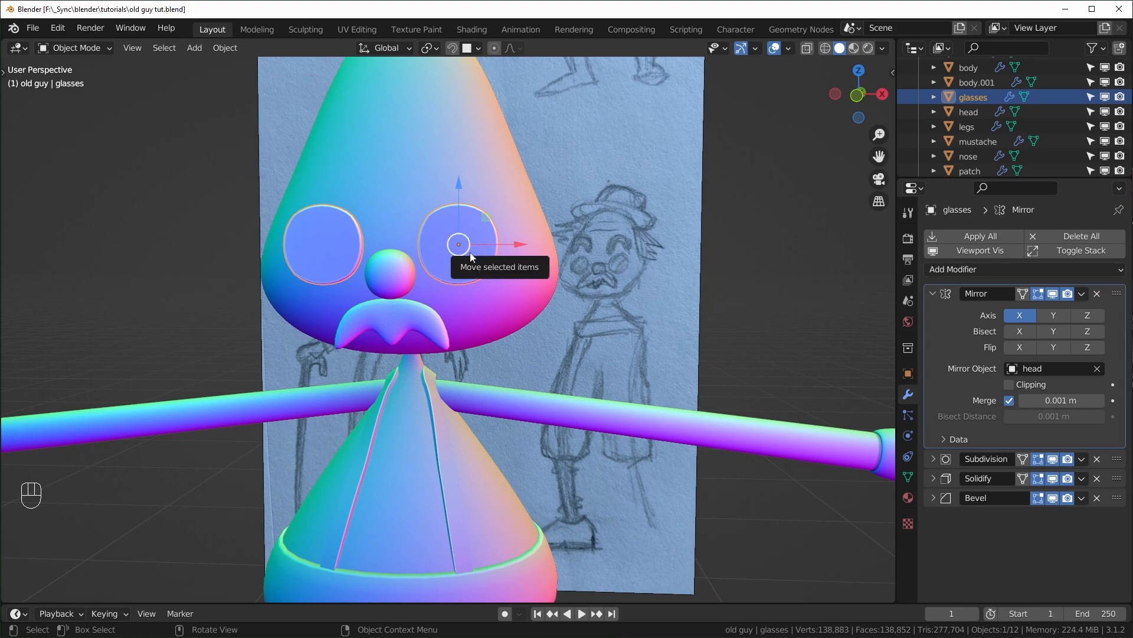
pyautogui.hotkey('shift', 'd')
pyautogui.press('z')
pyautogui.click(465, 161)
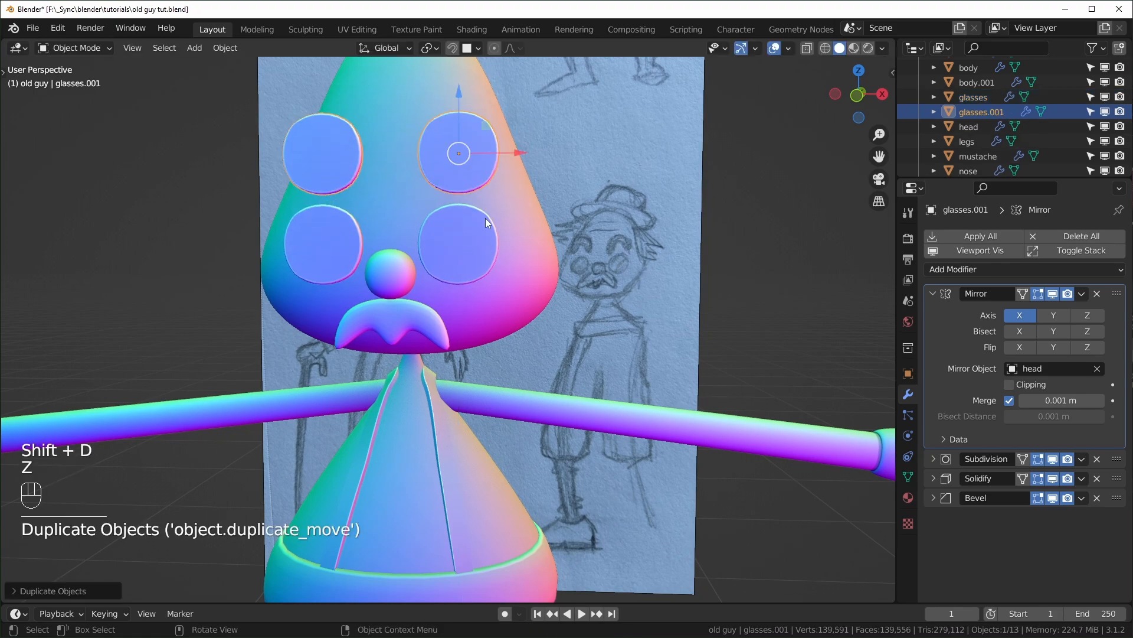
# - Reorder the duplicated glasses' modifiers so Solidify and a 1-segment Bevel come before Subdivision
pyautogui.press('Tab')
pyautogui.press('KP_1')
pyautogui.scroll(2, 495, 315)
pyautogui.scroll(-3, 495, 315)
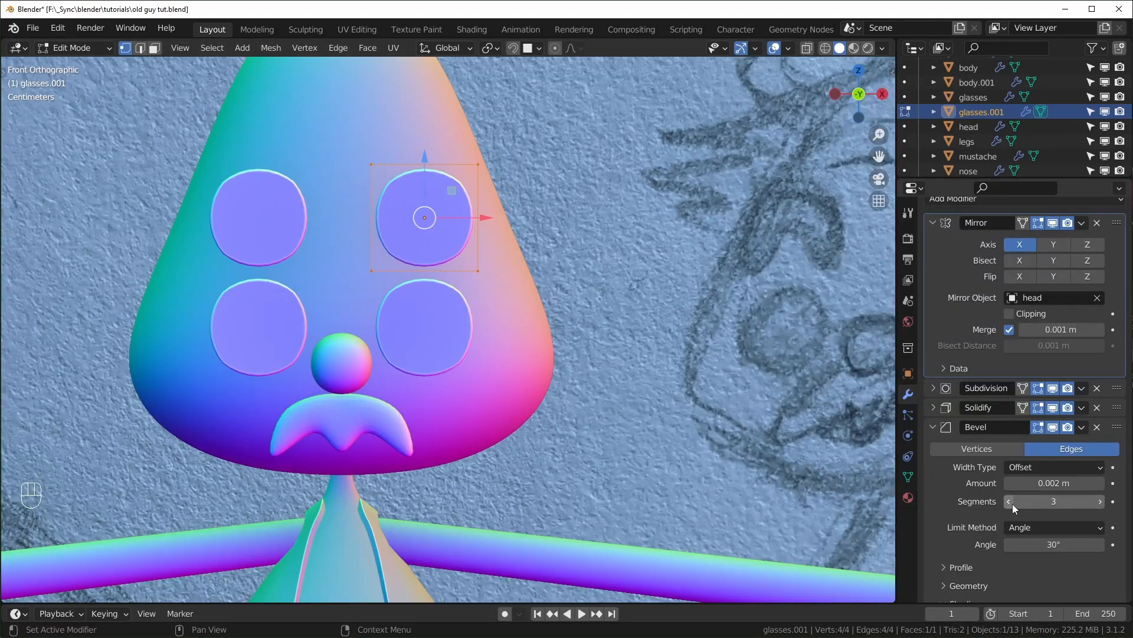
pyautogui.moveTo(1116, 427)
pyautogui.mouseDown()
pyautogui.moveTo(1119, 381)
pyautogui.moveTo(1122, 401)
pyautogui.mouseUp()
pyautogui.scroll(-5, 1079, 496)
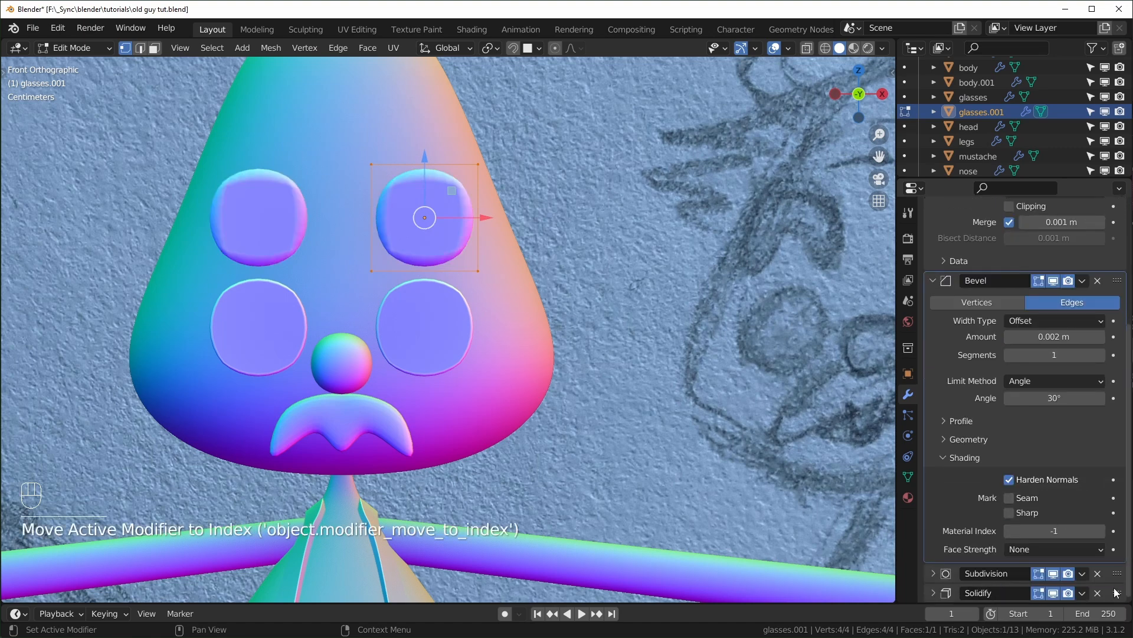
pyautogui.moveTo(1120, 598); pyautogui.dragTo(1099, 277)
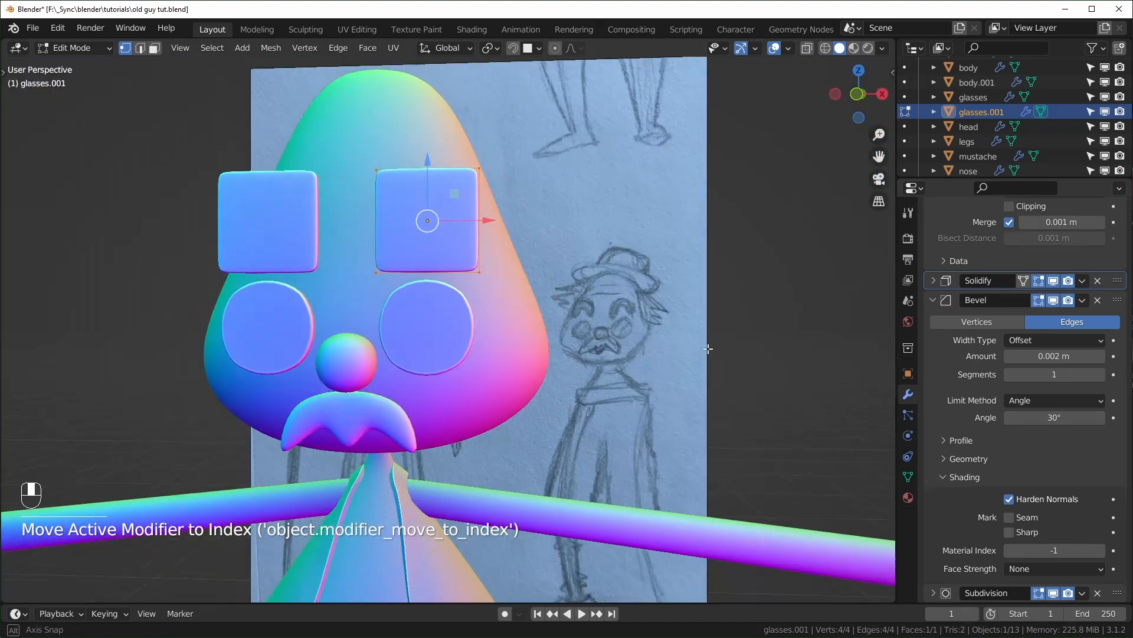
# - Flatten the duplicate into an eyebrow bar by scaling its mesh along Z to about 0.28
pyautogui.press('s')
pyautogui.press('z')
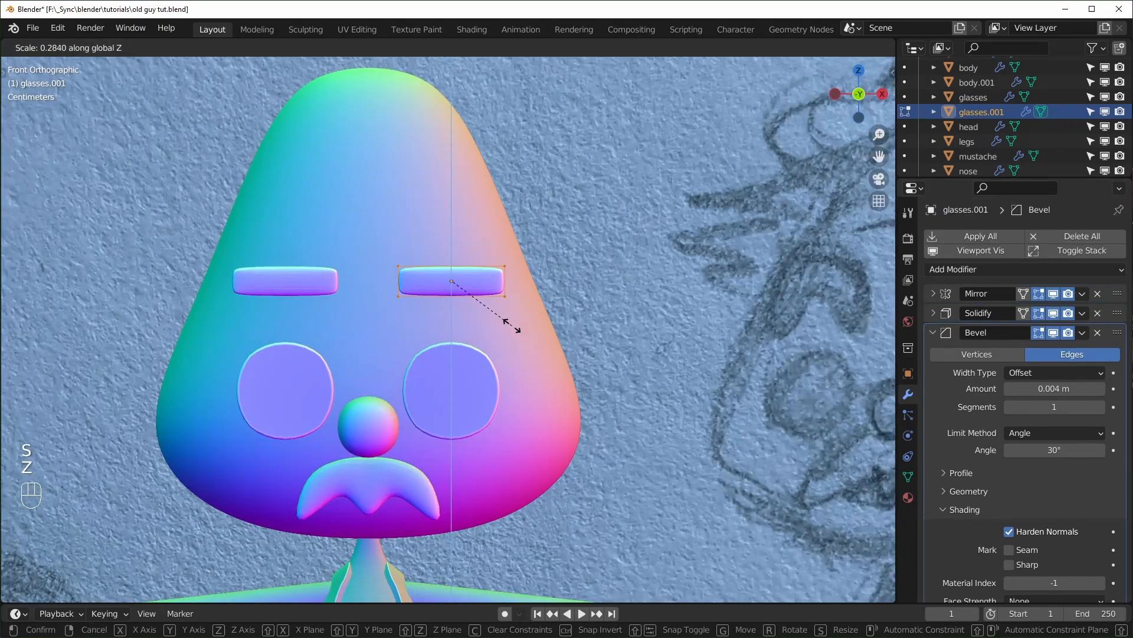
pyautogui.click(512, 325)
# - Add a centred vertical loop cut to the eyebrow and pull its inner end down
pyautogui.scroll(2, 402, 268)
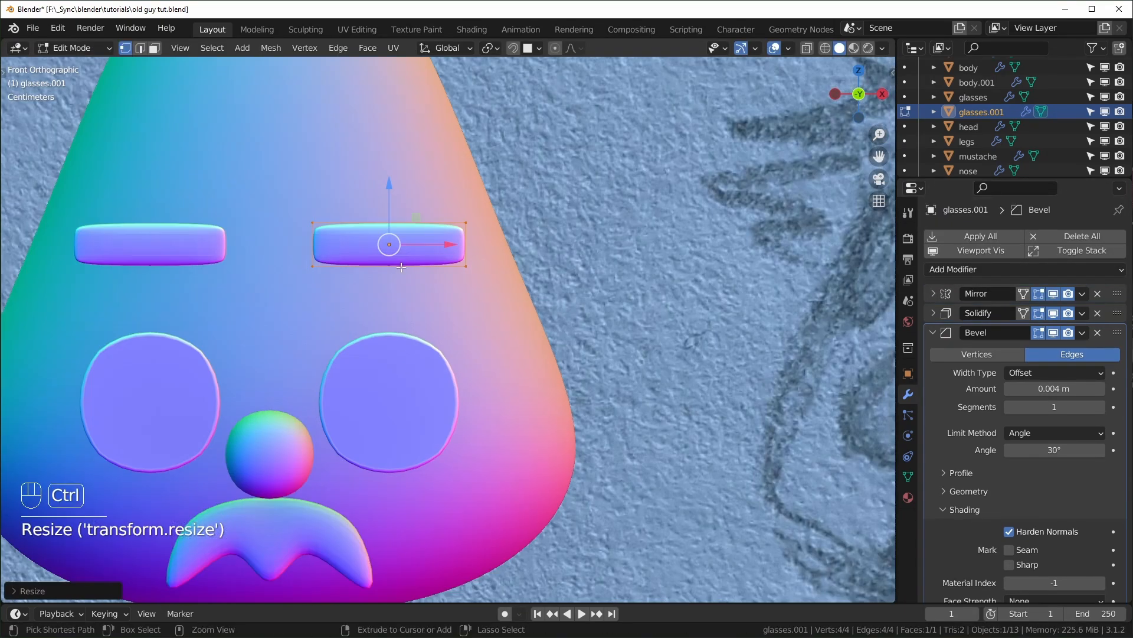
pyautogui.click(383, 254)
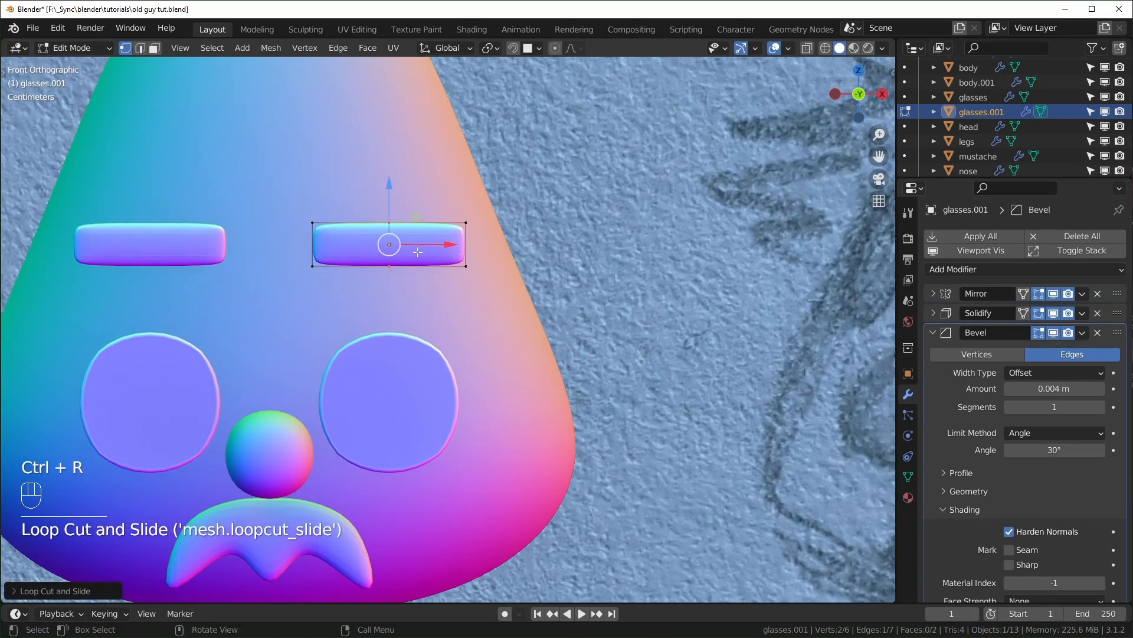
pyautogui.moveTo(351, 304); pyautogui.dragTo(351, 304)
pyautogui.moveTo(313, 243); pyautogui.dragTo(313, 317)
# - Undo the last two changes and rotate the eyebrow's inner end edge by -90 degrees
pyautogui.hotkey('ctrl', 'z')
pyautogui.hotkey('ctrl', 'z')
pyautogui.write('r')
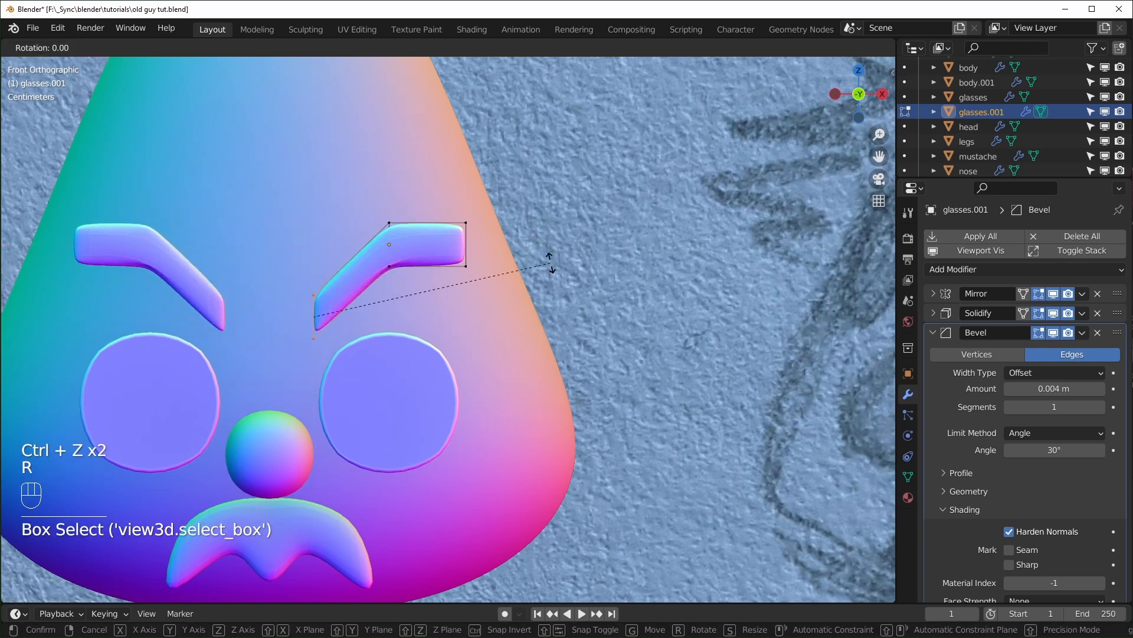
pyautogui.write('90')
pyautogui.write('-')
pyautogui.press('Return')
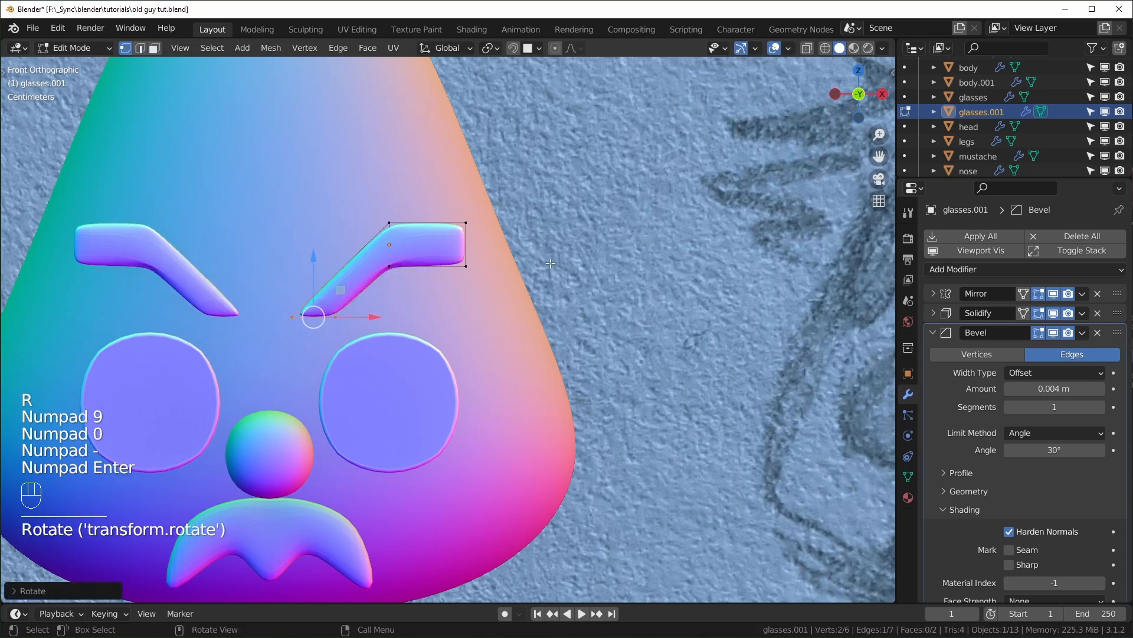
# - Rotate the eyebrow's outer end edge by 90 degrees and lower it level with the inner end
pyautogui.moveTo(477, 259); pyautogui.dragTo(444, 313)
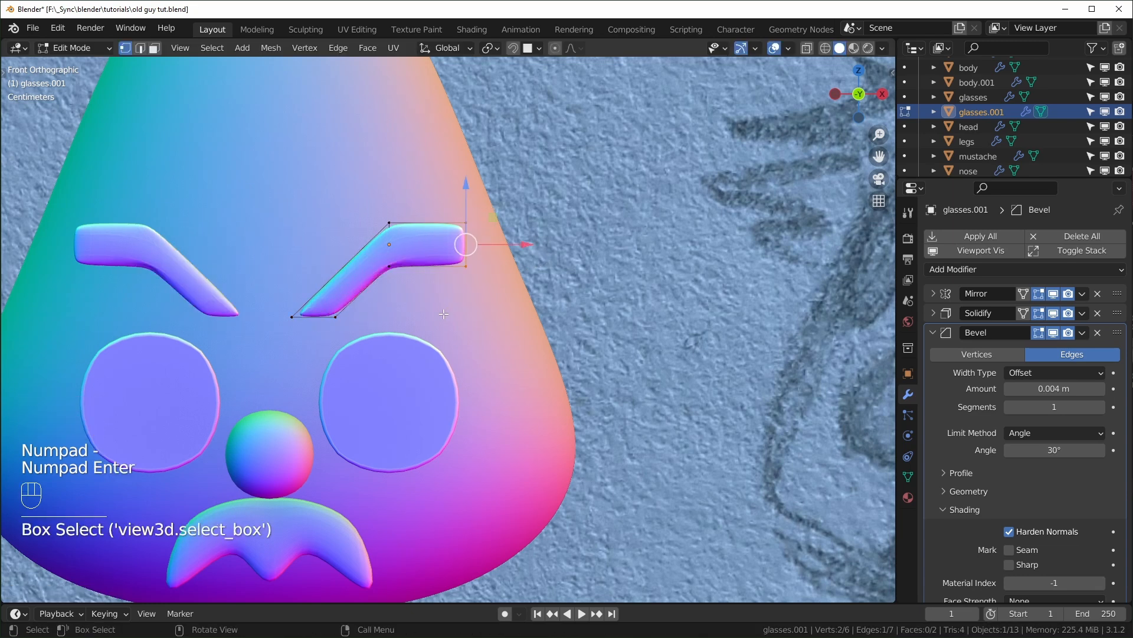
pyautogui.write('r90')
pyautogui.press('Return')
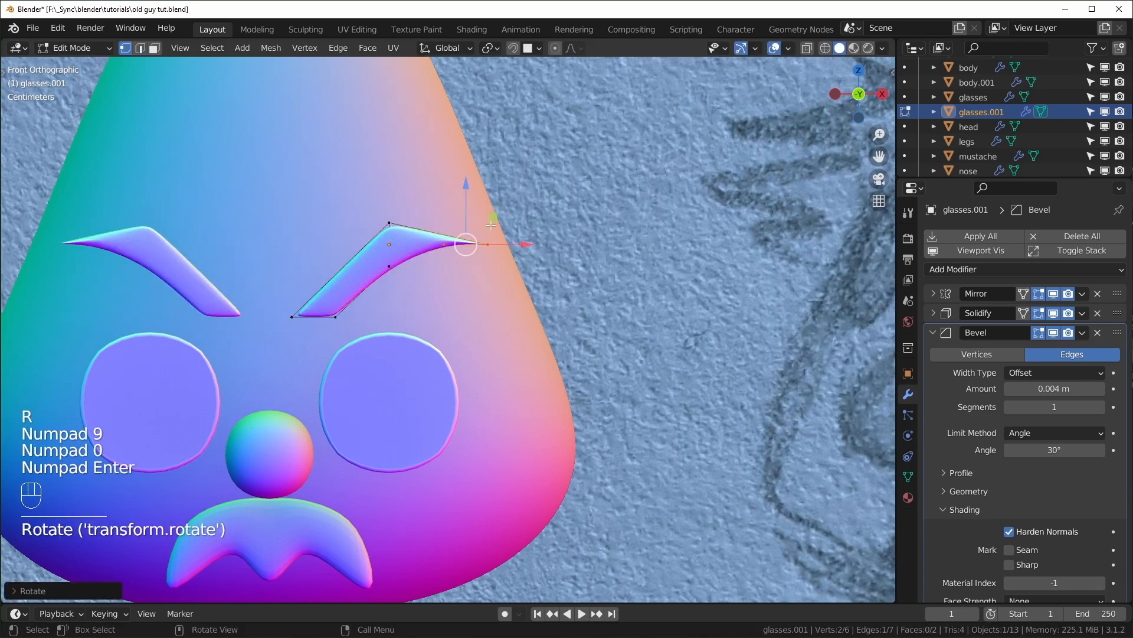
pyautogui.moveTo(494, 218); pyautogui.dragTo(482, 288)
# - Bevel the eyebrow's middle edge into two and widen the result along X to form an arch
pyautogui.keyDown('alt'); pyautogui.click(390, 230); pyautogui.keyUp('alt')
pyautogui.hotkey('ctrl', 'b')
pyautogui.click(514, 260)
pyautogui.press('s')
pyautogui.press('x')
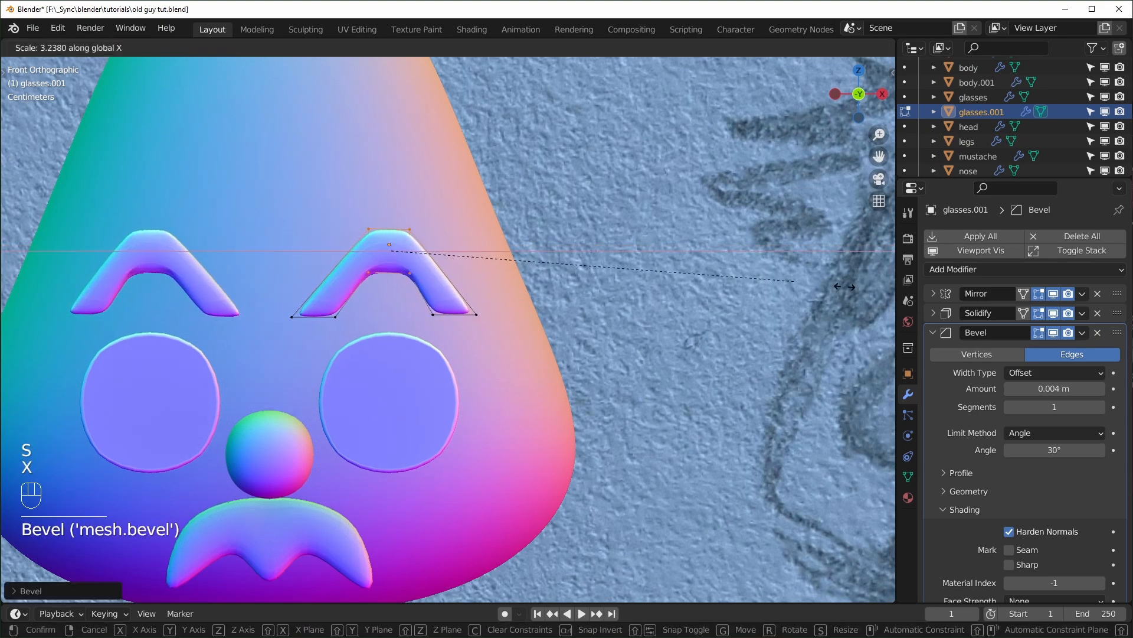
pyautogui.click(304, 332)
# - Turn off the Bevel modifier's viewport display and rotate the eyebrow's inner cross edges to follow the arch
pyautogui.click(1056, 333)
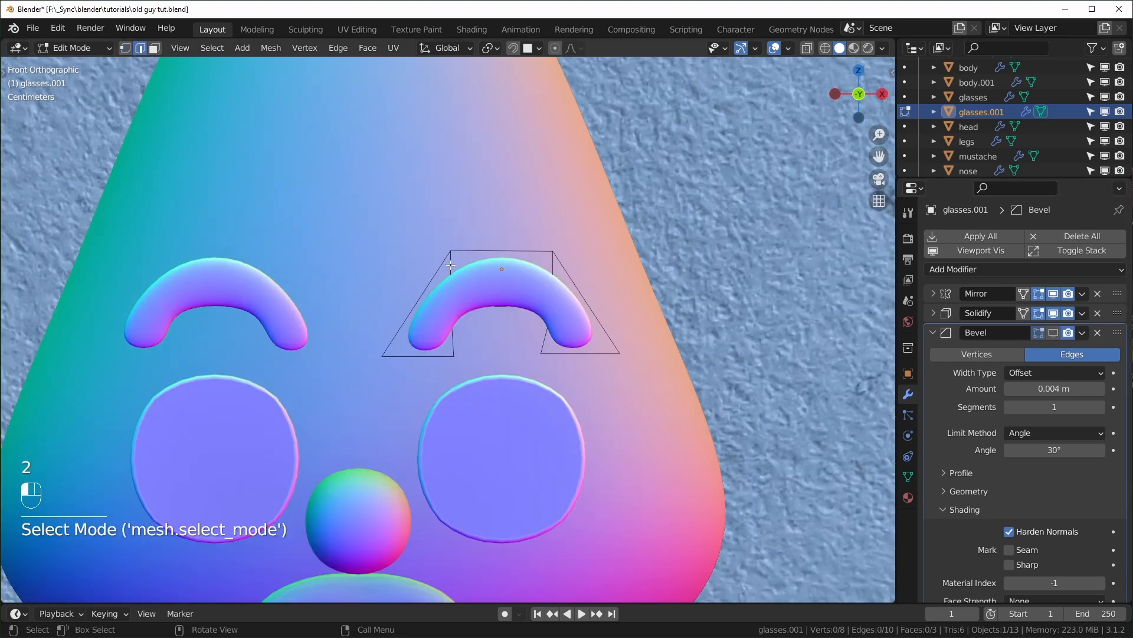
pyautogui.press('r')
pyautogui.click(631, 323)
pyautogui.click(564, 270)
# - Refine the eyebrow arch by moving its vertices and scaling them along X
pyautogui.scroll(2, 590, 283)
pyautogui.hotkey('alt', 'z')
pyautogui.hotkey('alt', 'z')
pyautogui.press('g')
pyautogui.press('s')
pyautogui.press('x')
pyautogui.press('g')
pyautogui.click(618, 370)
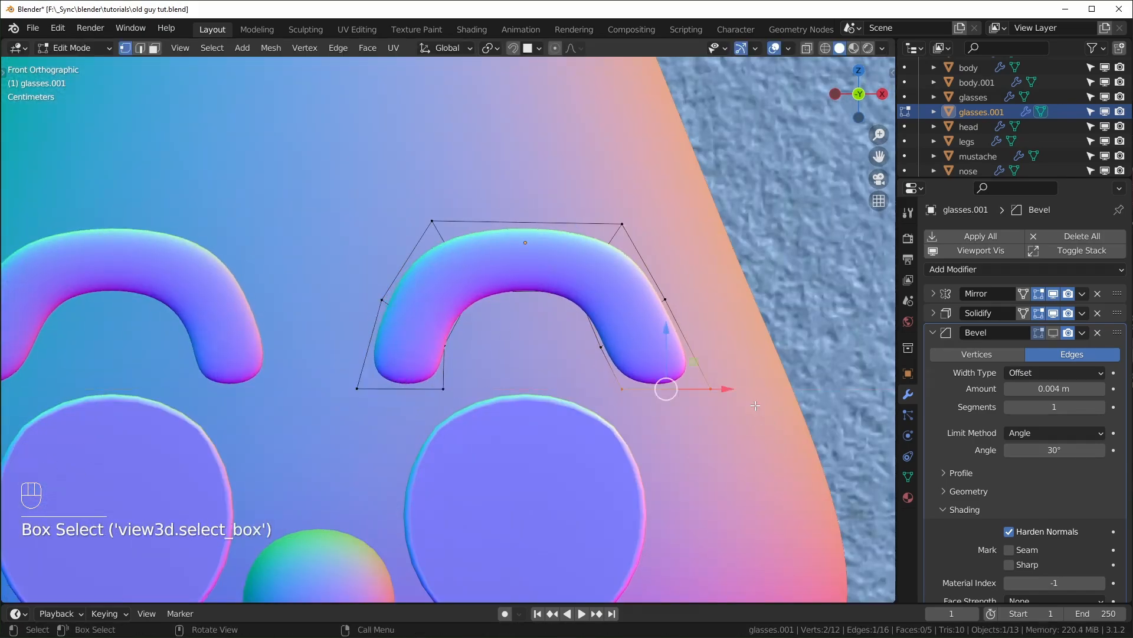
pyautogui.keyDown('shift'); pyautogui.click(618, 254); pyautogui.keyUp('shift')
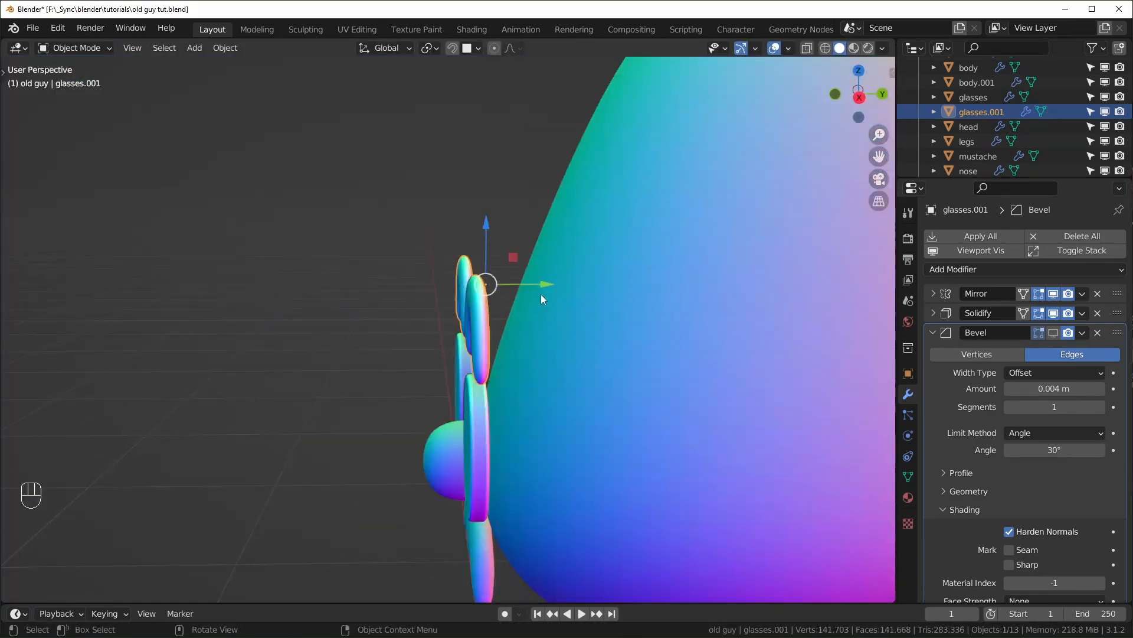
# - Adjust the eyebrows' position along Y and their Solidify offset, and remove their Bevel modifier
pyautogui.moveTo(541, 294); pyautogui.dragTo(547, 291)
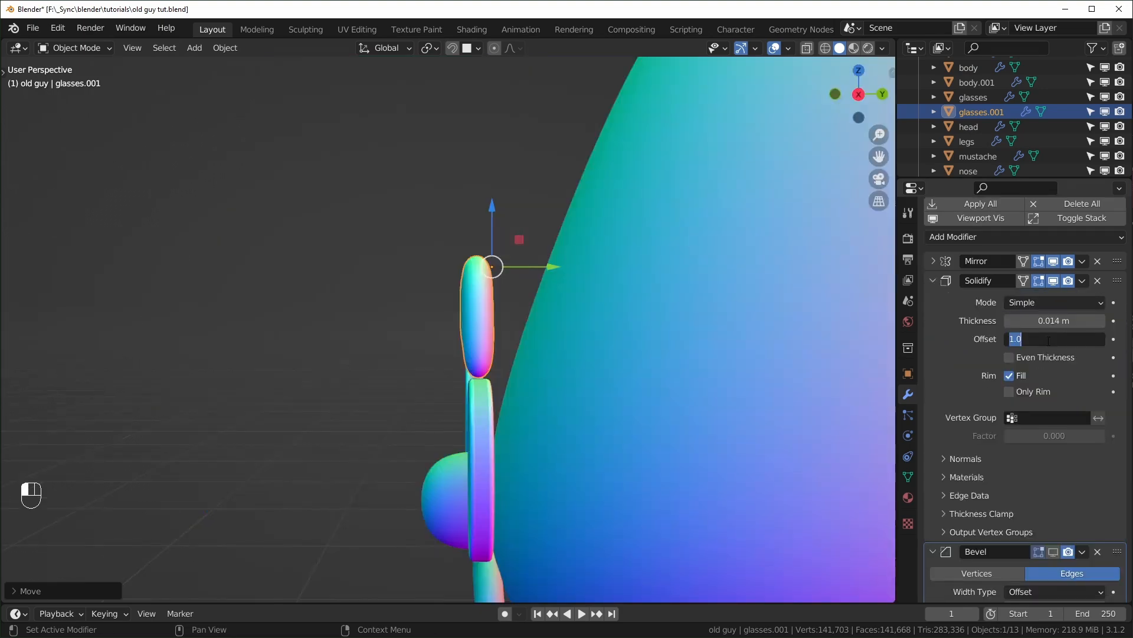
pyautogui.moveTo(1015, 340); pyautogui.dragTo(1050, 346)
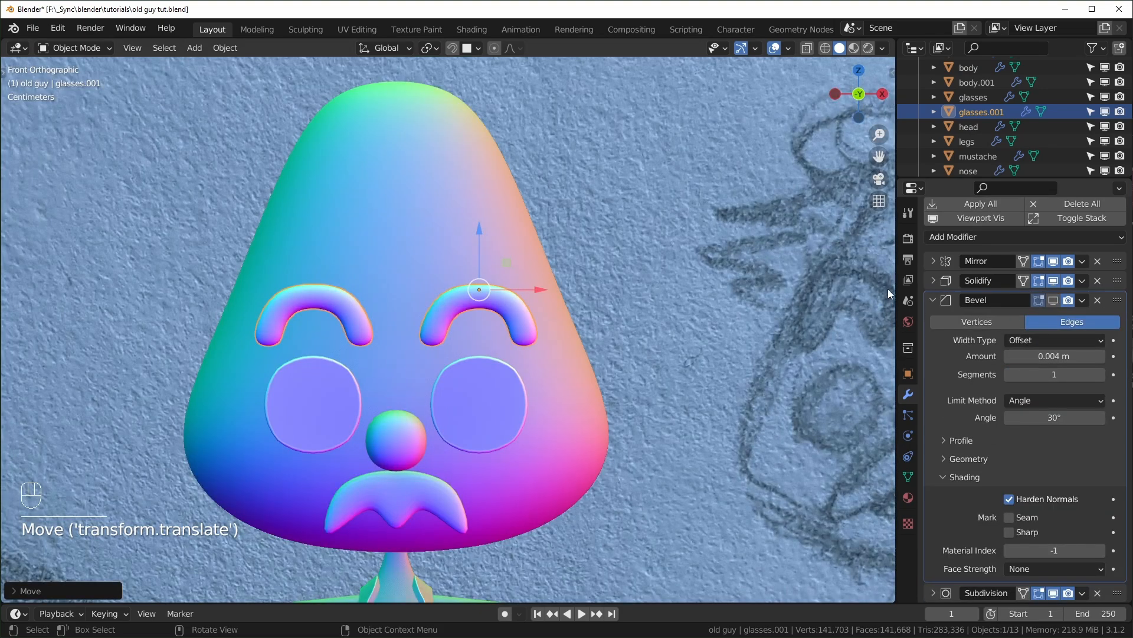
pyautogui.click(932, 301)
pyautogui.click(1098, 334)
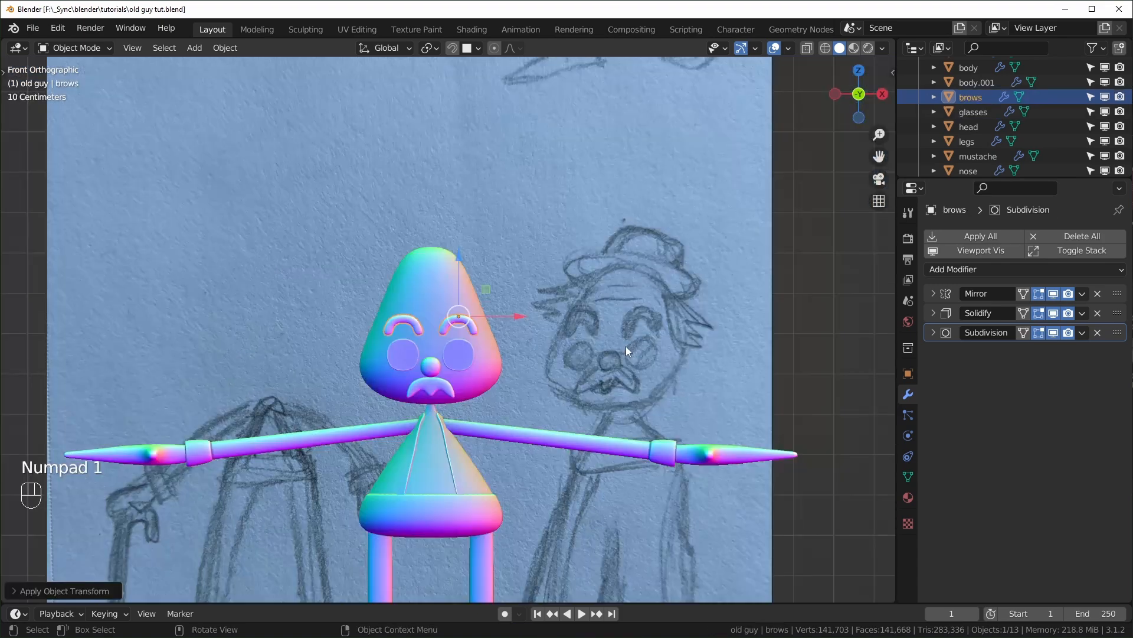
# - Add a new mesh plane at the character's feet as the base for the hat
pyautogui.moveTo(626, 346); pyautogui.dragTo(601, 452, button='middle')
pyautogui.click(601, 453)
pyautogui.hotkey('shift', 'a')
pyautogui.moveTo(561, 338)
pyautogui.click(667, 43)
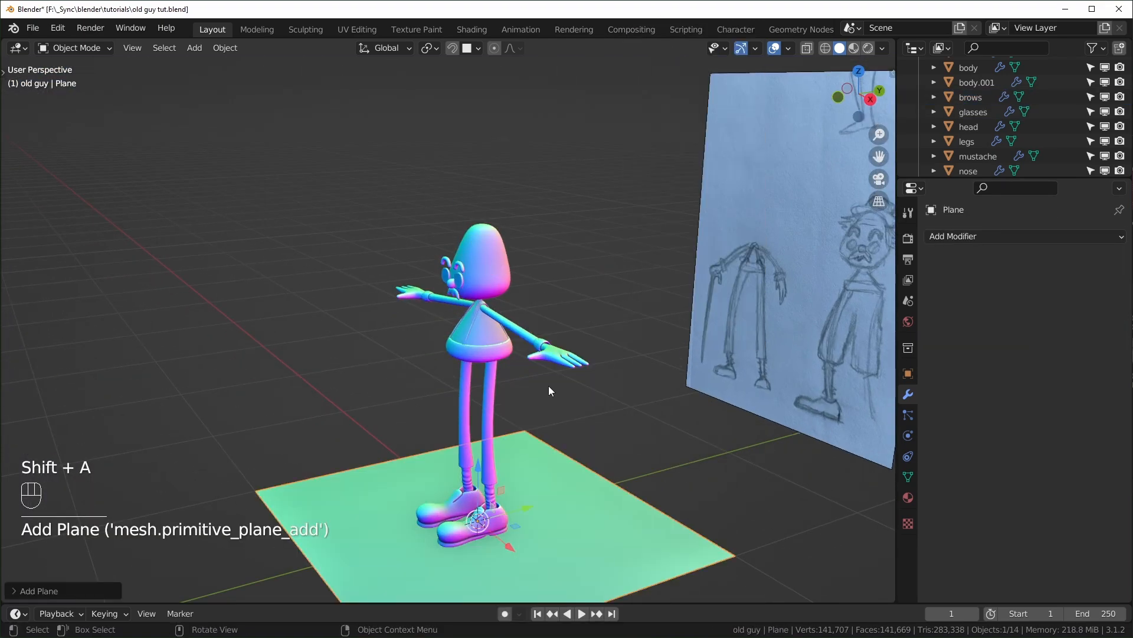
# - Raise the plane about 1.74 m to the top of the head and scale its mesh down to hat-brim size
pyautogui.press('KP_1')
pyautogui.moveTo(410, 475); pyautogui.dragTo(410, 135)
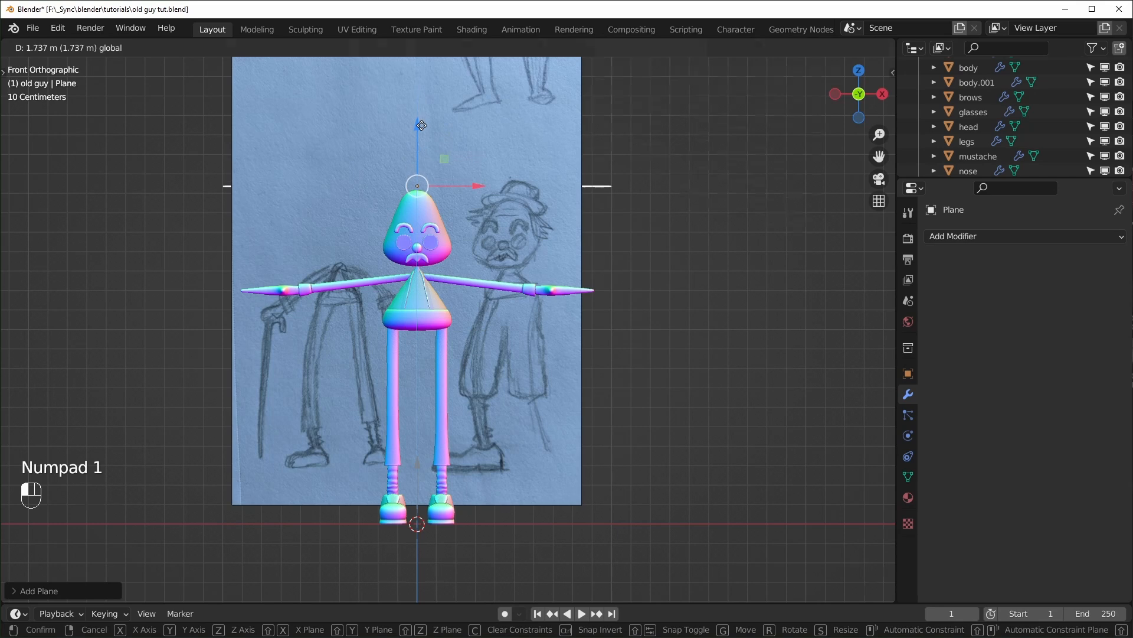
pyautogui.press('Tab')
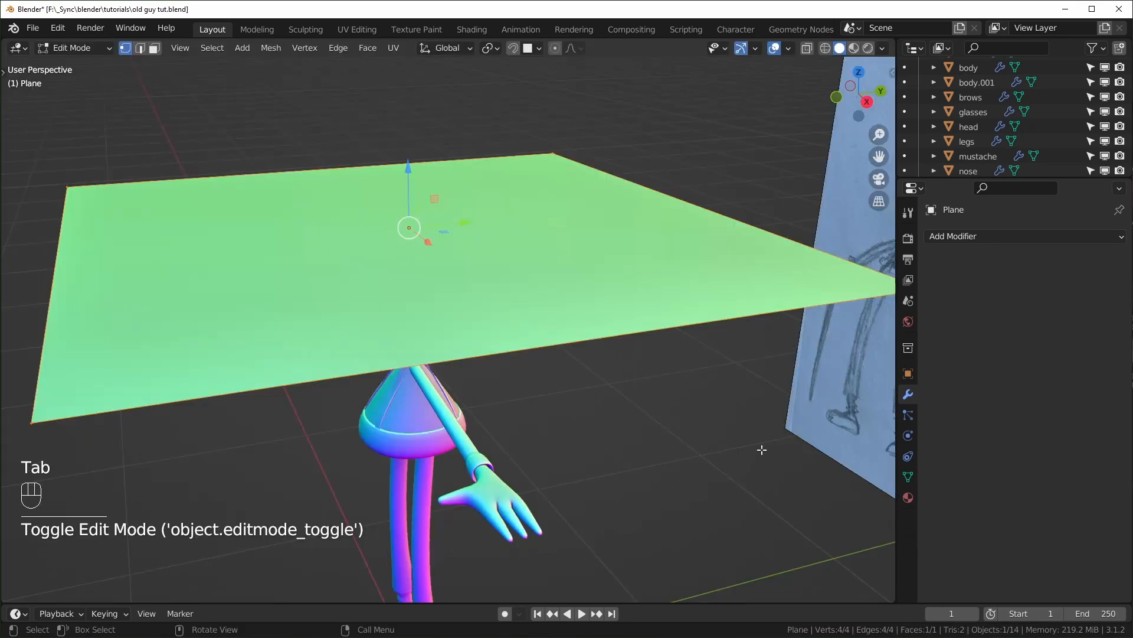
pyautogui.press('s')
pyautogui.click(491, 267)
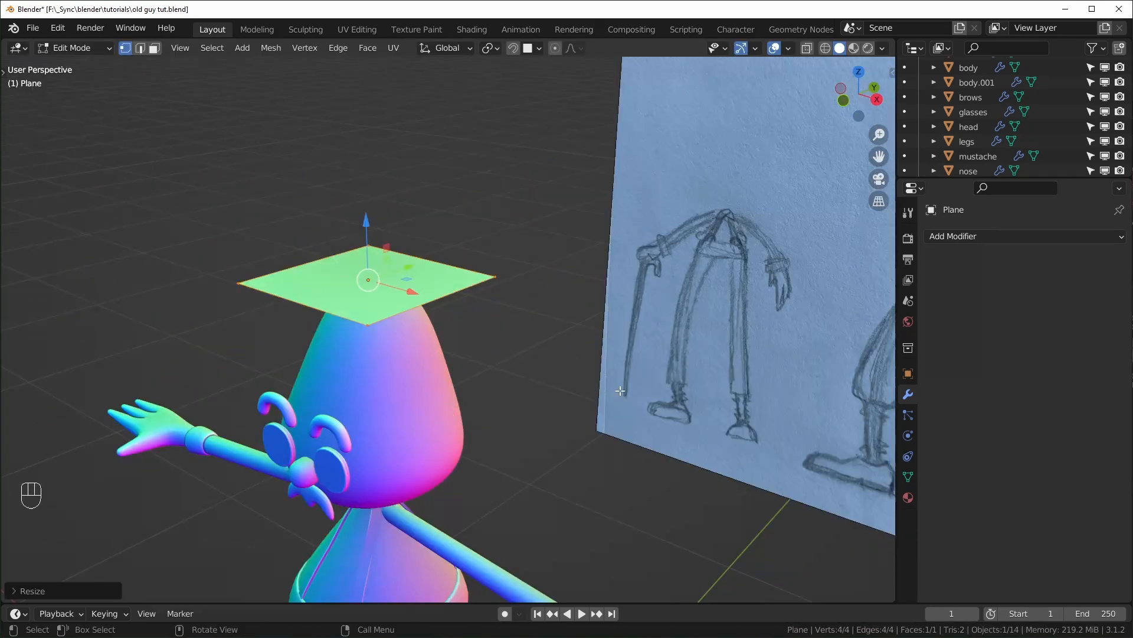
# - Inset the plane's face and extrude the inner face upward to form the hat's crown
pyautogui.press('i')
pyautogui.click(580, 375)
pyautogui.press('e')
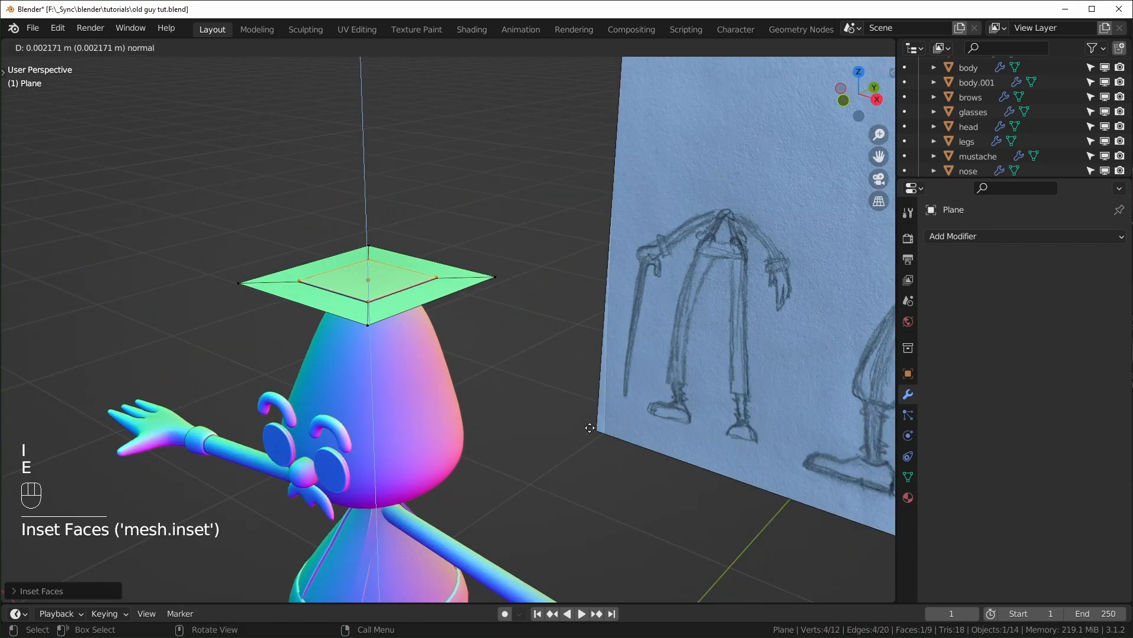
pyautogui.click(592, 385)
pyautogui.press('Tab')
# - Add a level 3 Subdivision modifier to the hat and cut two perpendicular centred loops through it
pyautogui.keyDown('ctrl'); pyautogui.moveTo(592, 384); pyautogui.dragTo(518, 404, button='middle'); pyautogui.keyUp('ctrl')
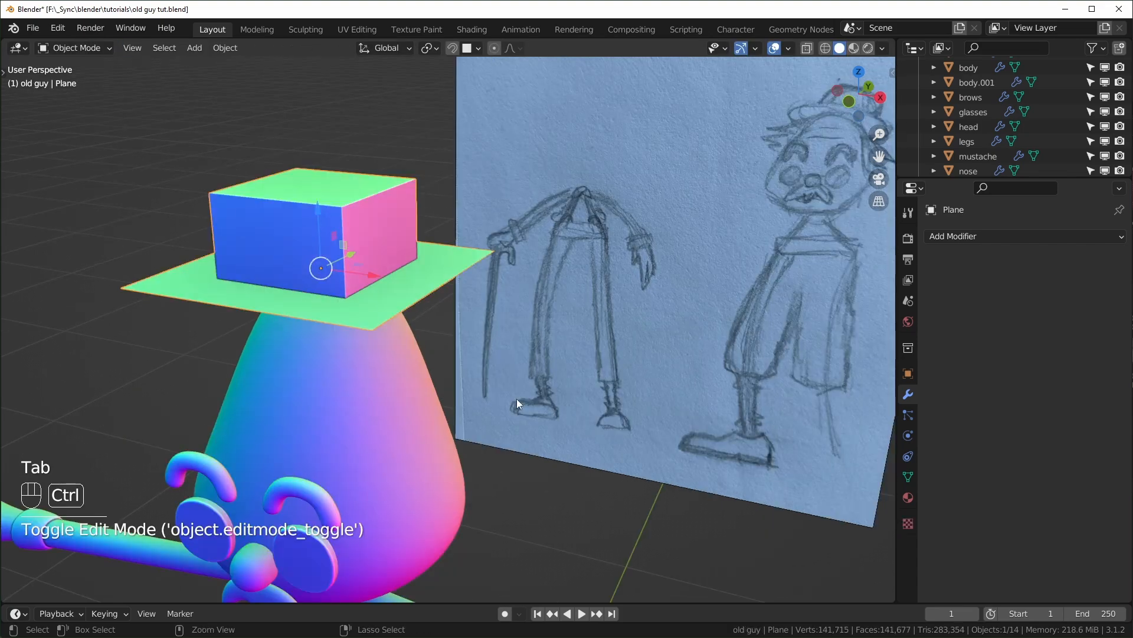
pyautogui.hotkey('ctrl', '3')
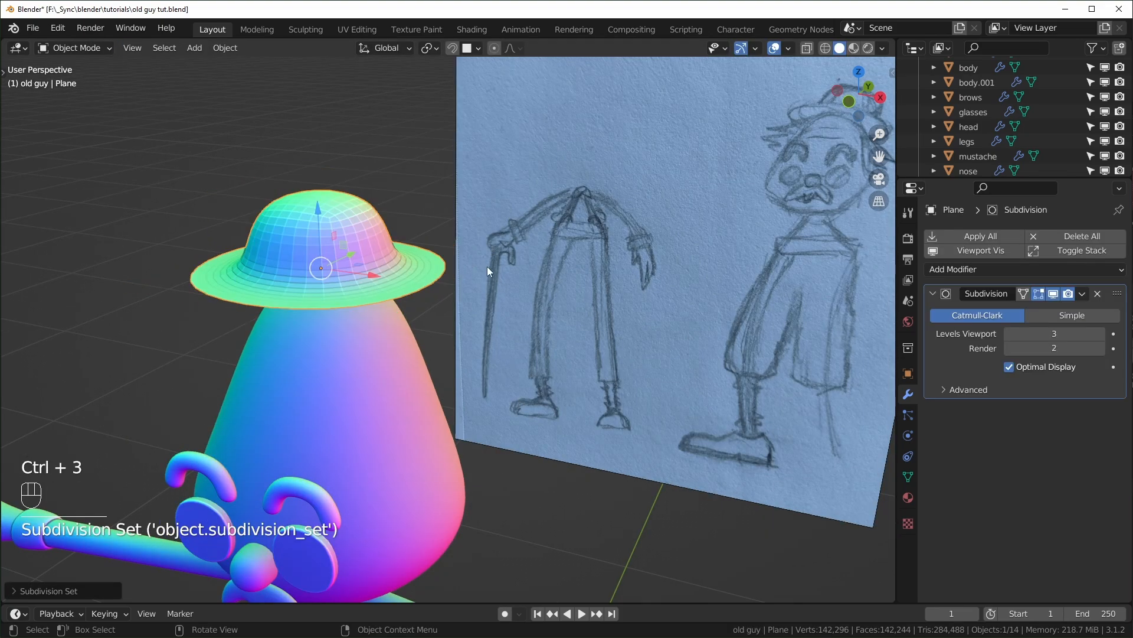
pyautogui.press('Tab')
pyautogui.scroll(3, 329, 236)
pyautogui.click(301, 168)
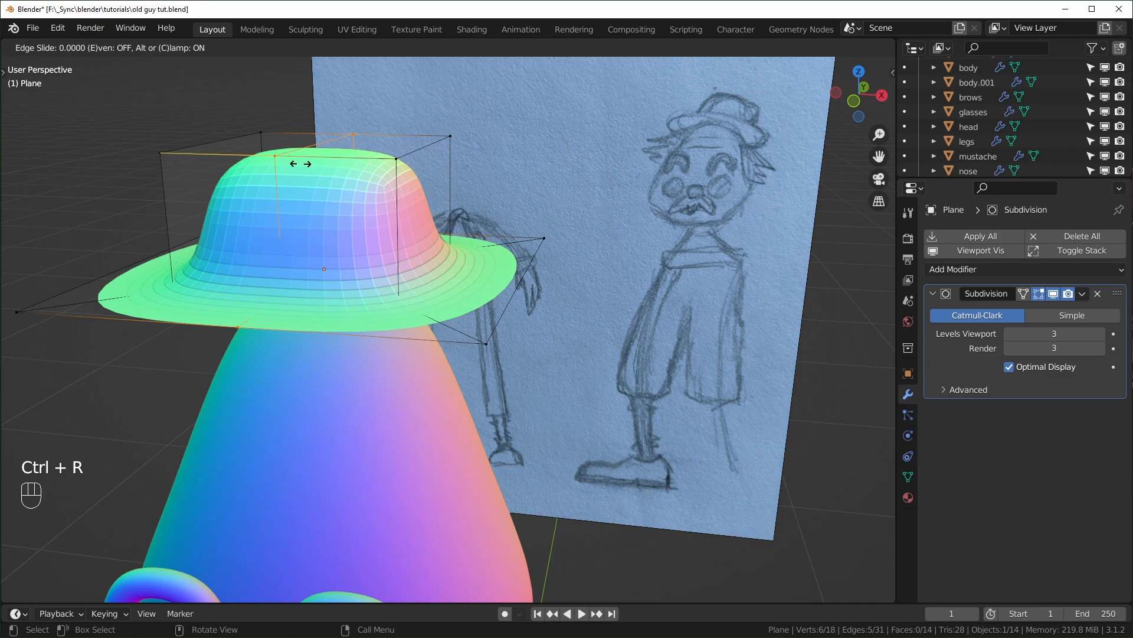
pyautogui.click(379, 223)
pyautogui.moveTo(380, 222); pyautogui.dragTo(439, 161, button='middle')
pyautogui.hotkey('ctrl', 'r')
pyautogui.click(439, 161)
pyautogui.click(439, 162)
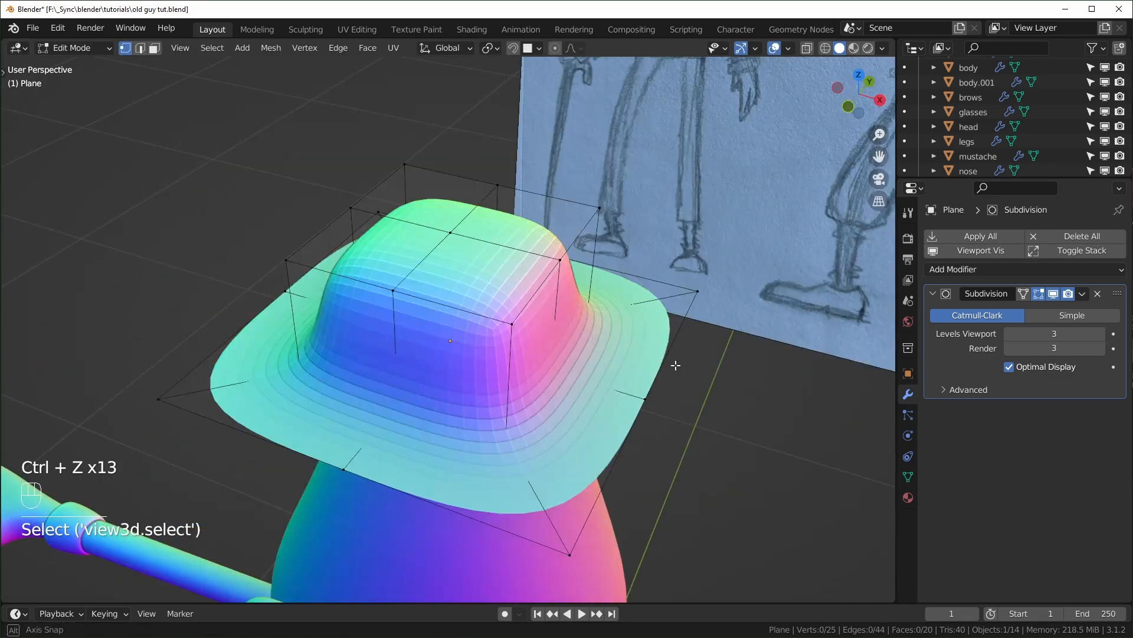
pyautogui.moveTo(676, 365); pyautogui.dragTo(330, 177, button='middle')
pyautogui.moveTo(268, 152); pyautogui.dragTo(635, 201)
pyautogui.moveTo(634, 201); pyautogui.dragTo(502, 191, button='middle')
pyautogui.rightClick(502, 191)
pyautogui.moveTo(470, 170)
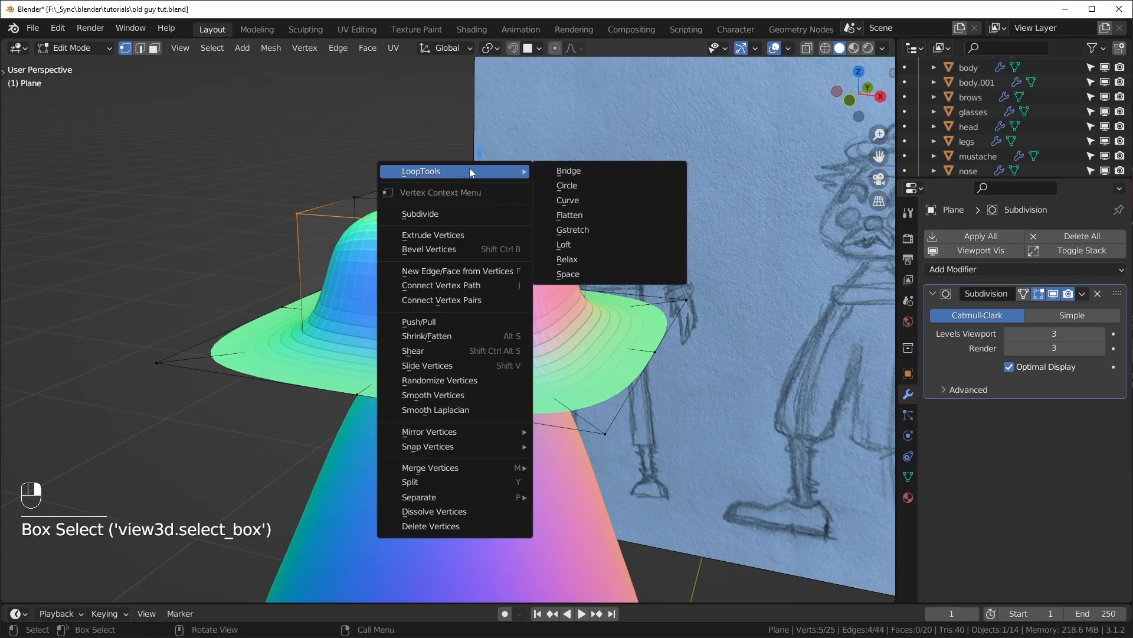
pyautogui.click(567, 185)
pyautogui.hotkey('ctrl', 'z')
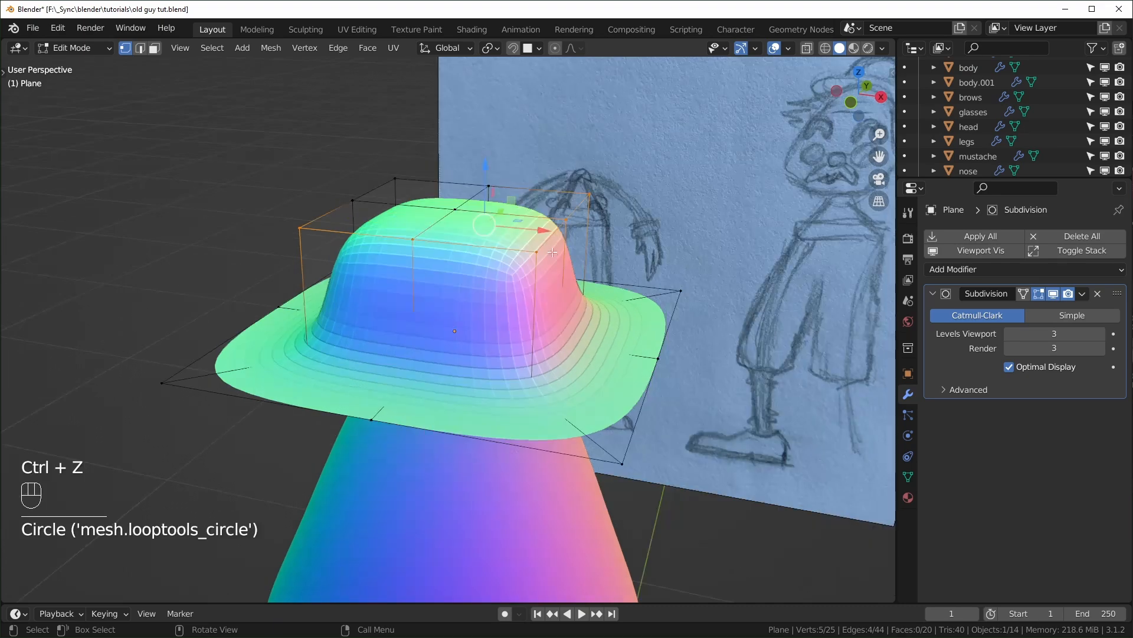
# - Select all vertices of the crown's top and round them with LoopTools Circle
pyautogui.hotkey('alt', 'z')
pyautogui.moveTo(243, 152); pyautogui.dragTo(559, 216)
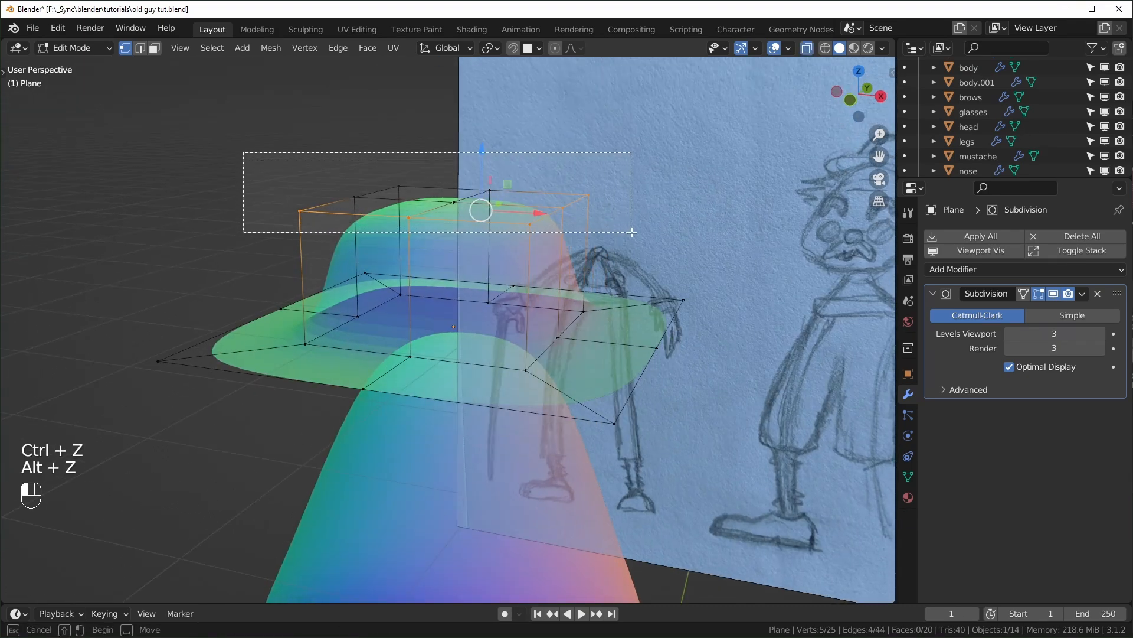
pyautogui.moveTo(629, 232); pyautogui.dragTo(629, 232)
pyautogui.hotkey('alt', 'z')
pyautogui.moveTo(629, 231); pyautogui.dragTo(484, 216, button='middle')
pyautogui.rightClick(484, 216)
pyautogui.moveTo(518, 206)
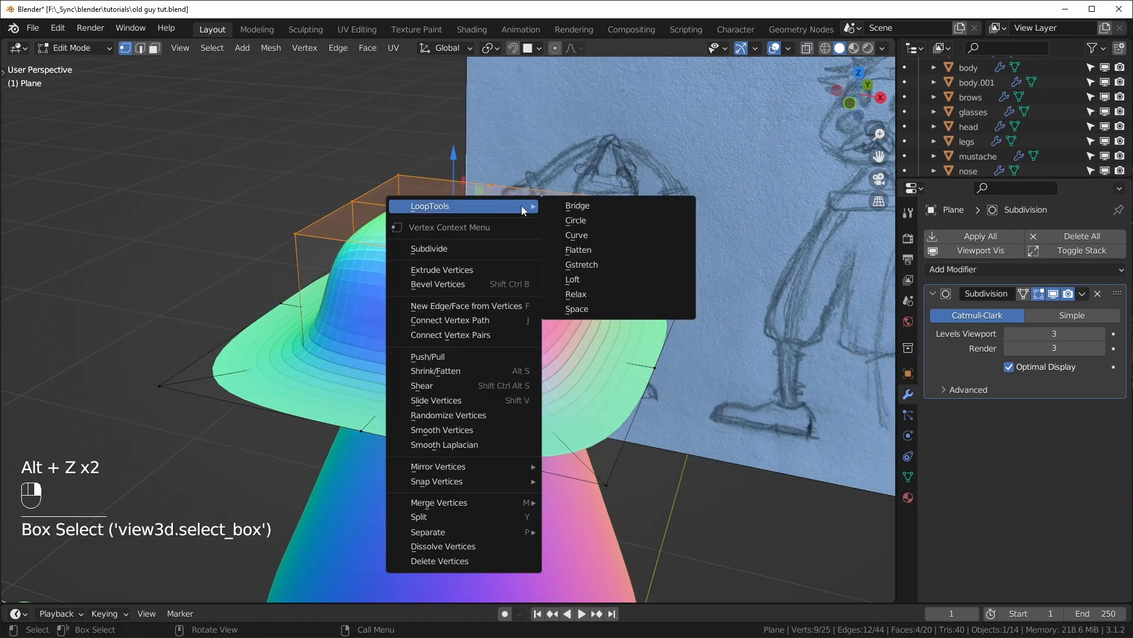
pyautogui.click(584, 219)
# - Round the crown's base loop and the brim's outer edge loop with LoopTools Circle
pyautogui.moveTo(561, 230); pyautogui.dragTo(618, 349, button='middle')
pyautogui.hotkey('alt', 'z')
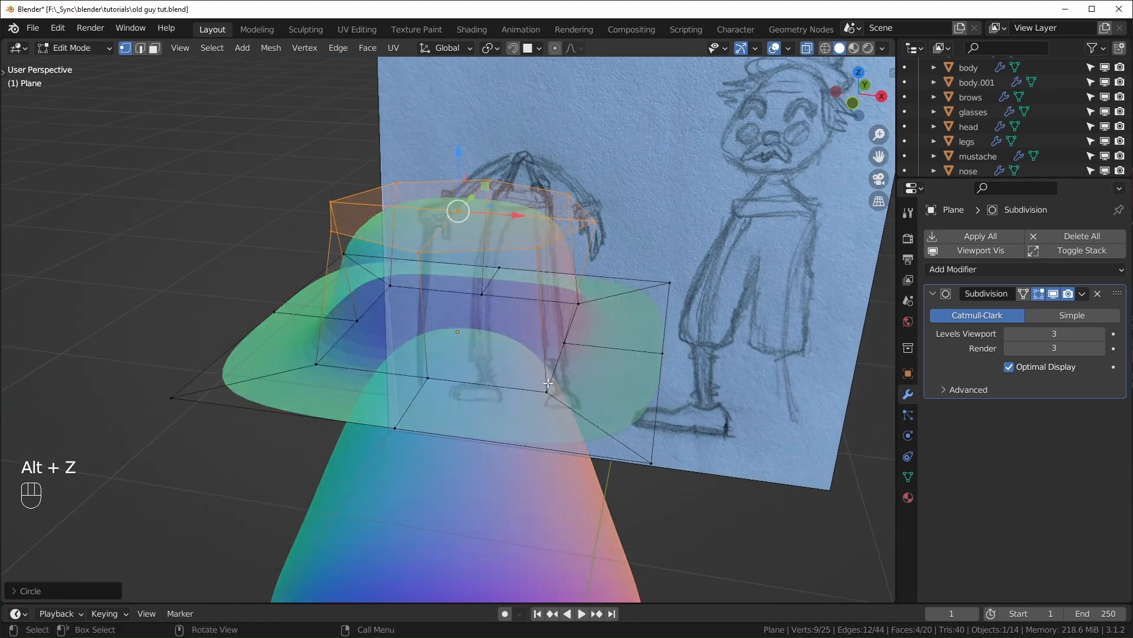
pyautogui.keyDown('alt'); pyautogui.click(531, 390); pyautogui.keyUp('alt')
pyautogui.click(562, 446)
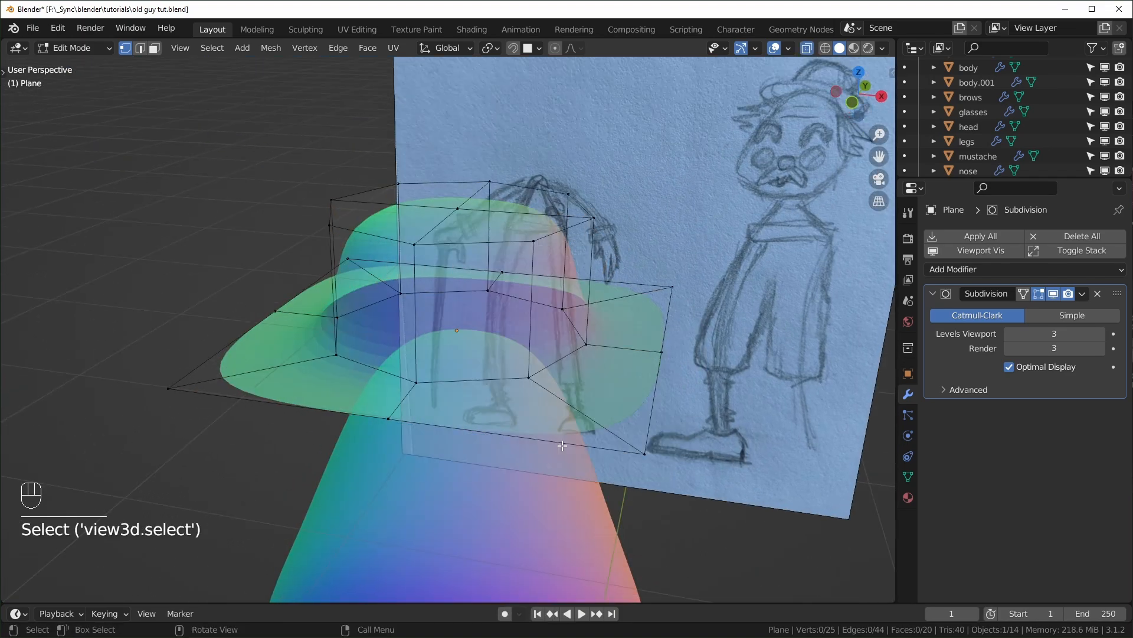
pyautogui.keyDown('alt'); pyautogui.click(594, 444); pyautogui.keyUp('alt')
pyautogui.rightClick(586, 449)
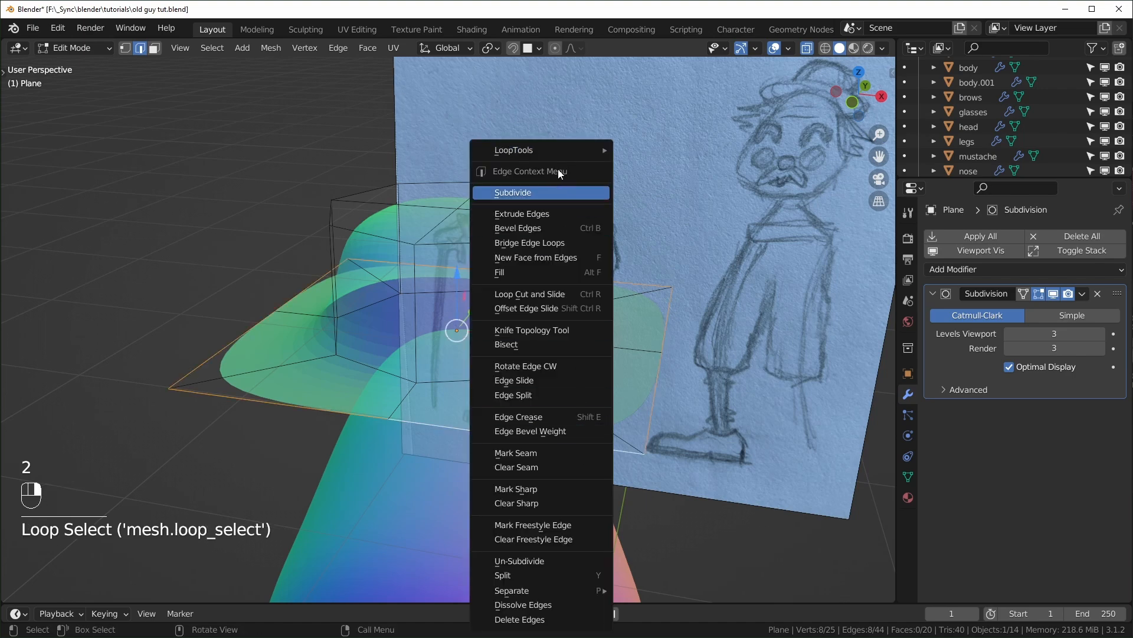
pyautogui.moveTo(569, 153)
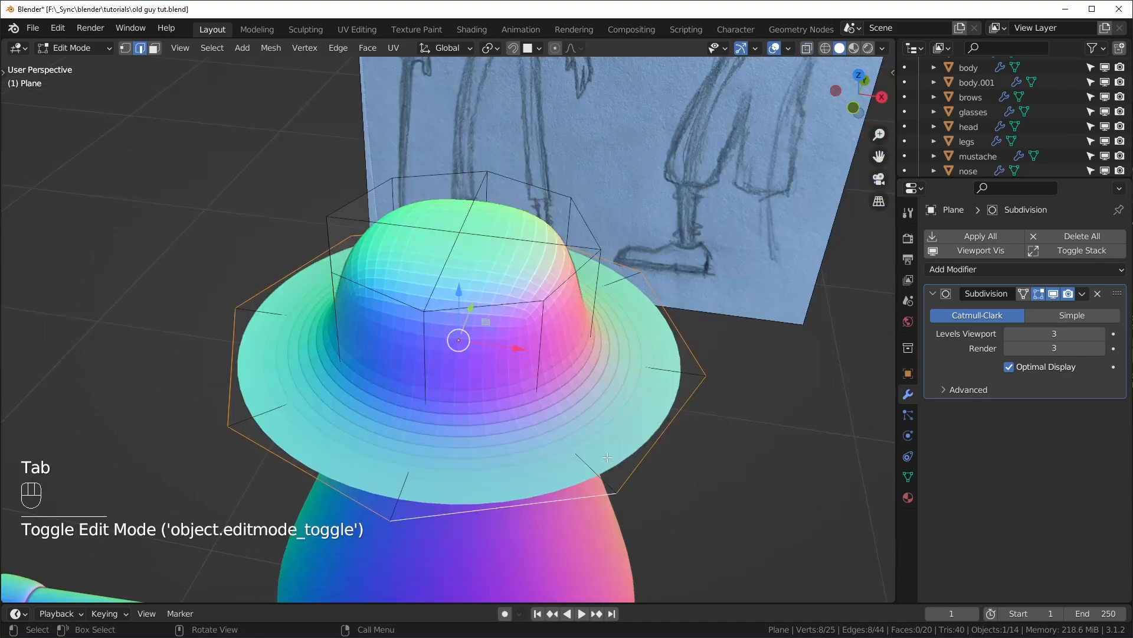
# - Cut an edge loop around the hat's brim and slide it in close to the crown's base
pyautogui.hotkey('ctrl', 'r')
pyautogui.click(593, 455)
pyautogui.click(582, 426)
pyautogui.moveTo(582, 425); pyautogui.dragTo(531, 319, button='middle')
pyautogui.scroll(4, 520, 321)
# - Scale the whole hat mesh to about 0.94 along the X axis in top view
pyautogui.press('3')
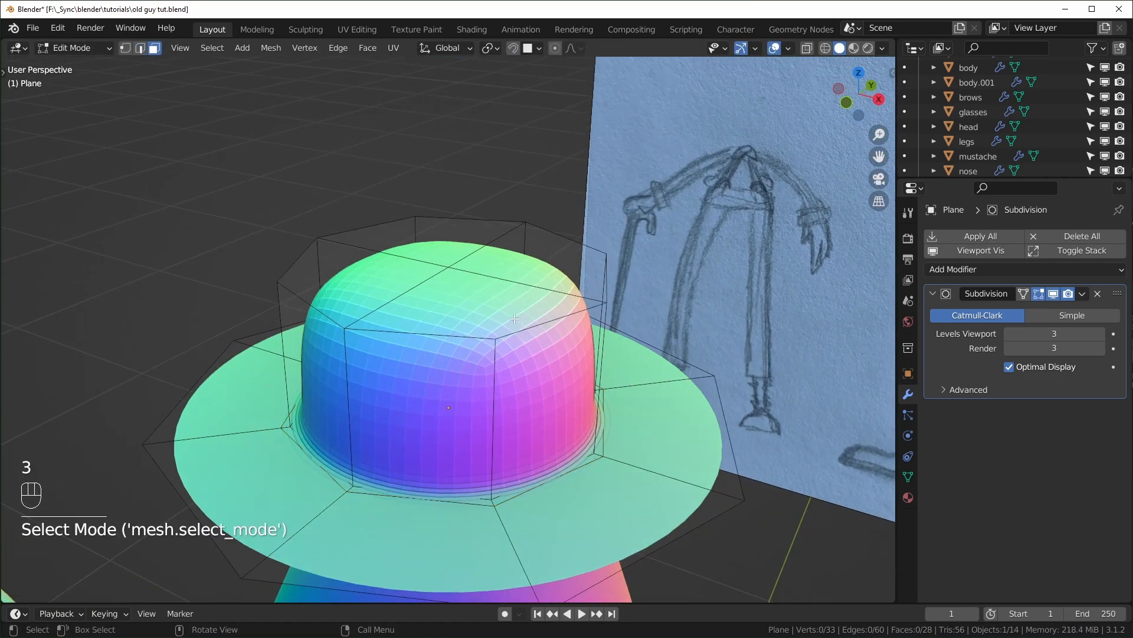
pyautogui.press('a')
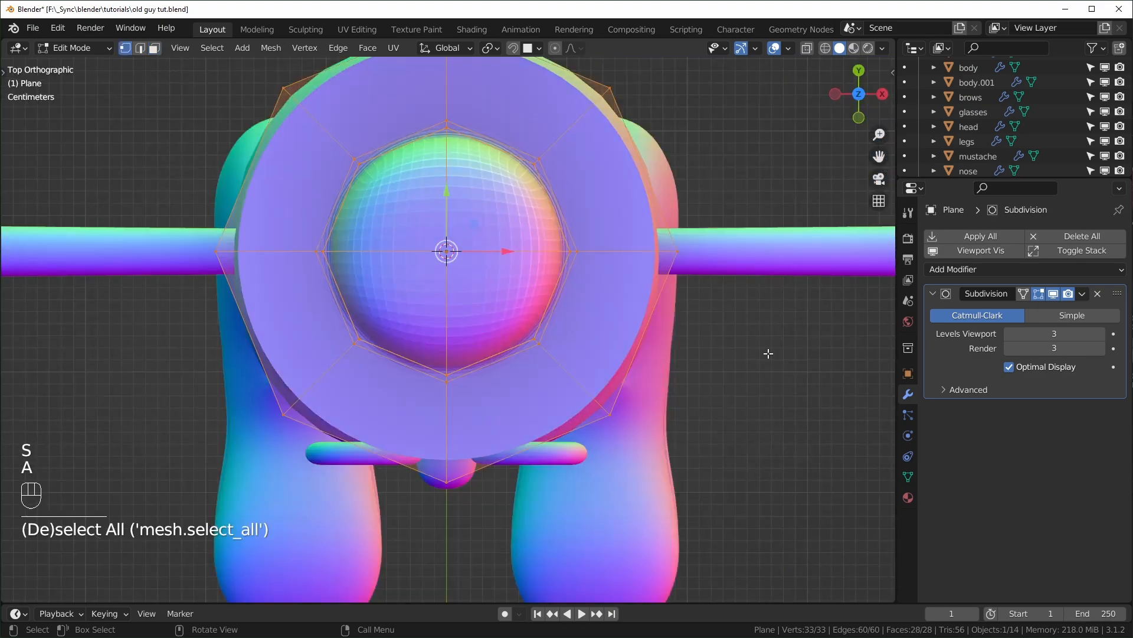
pyautogui.press('s')
pyautogui.press('x')
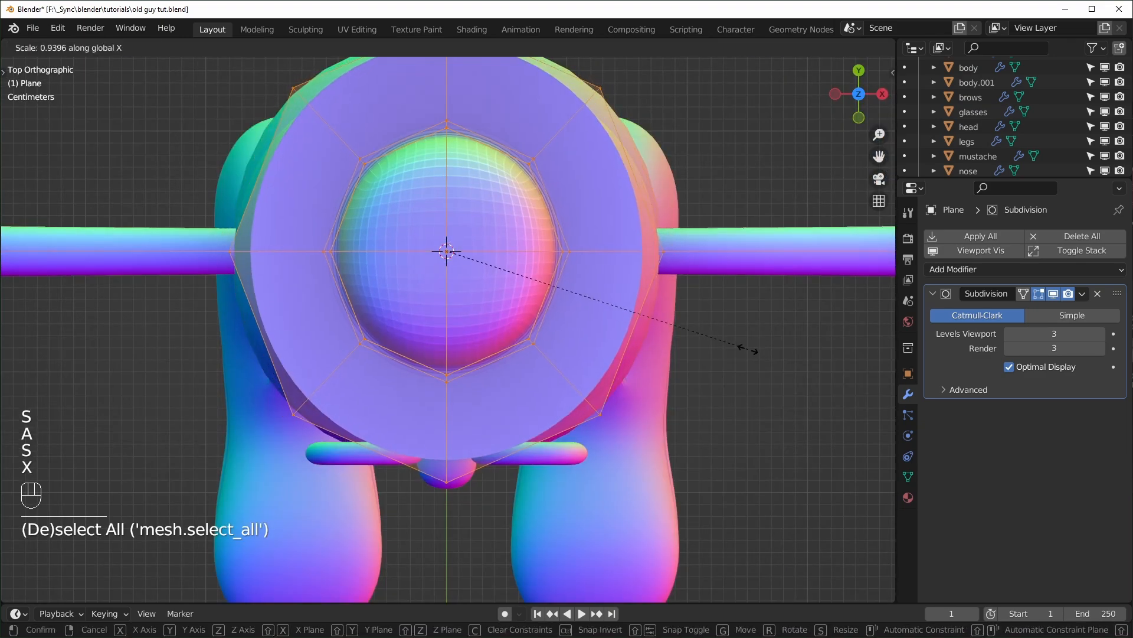
pyautogui.click(742, 348)
pyautogui.hotkey('alt', 'z')
pyautogui.moveTo(343, 308); pyautogui.dragTo(365, 347)
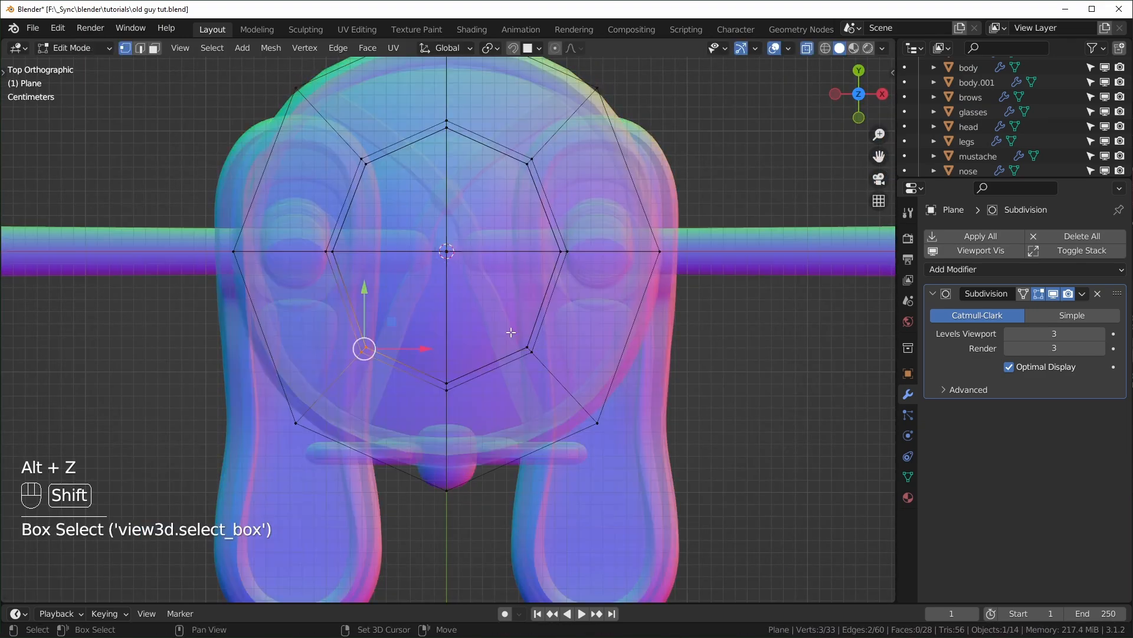
pyautogui.hotkey('alt', 'z')
pyautogui.press('g')
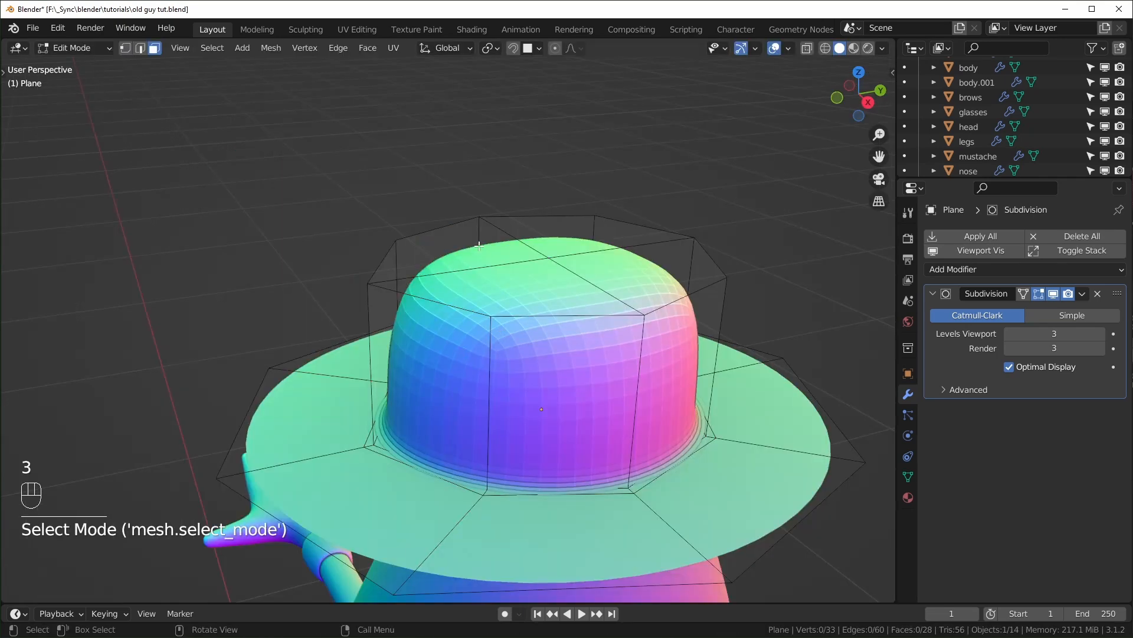
# - Select the four faces on top of the crown and inset them
pyautogui.keyDown('shift'); pyautogui.click(431, 248); pyautogui.keyUp('shift')
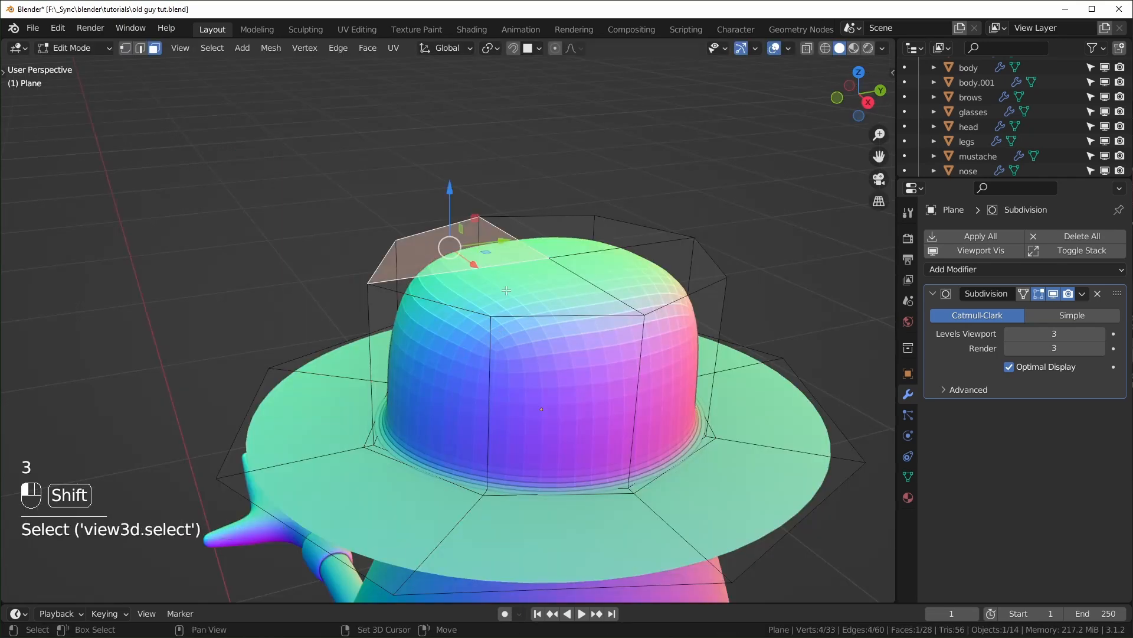
pyautogui.keyDown('shift'); pyautogui.click(702, 257); pyautogui.keyUp('shift')
pyautogui.keyDown('shift'); pyautogui.click(630, 296); pyautogui.keyUp('shift')
pyautogui.press('i')
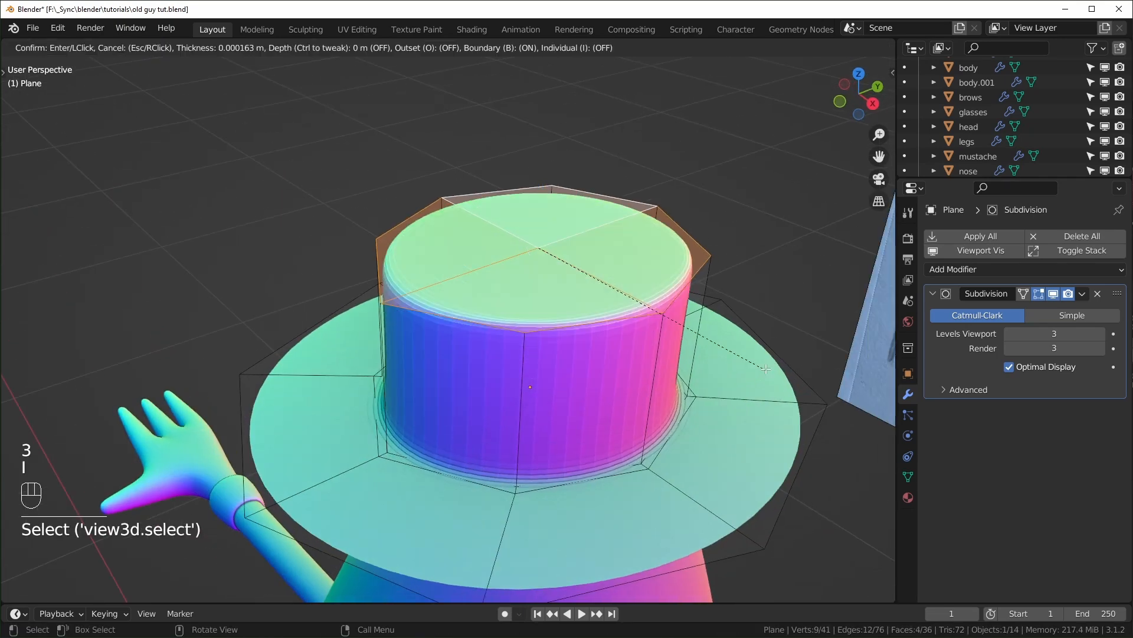
pyautogui.click(577, 199)
# - Select the crown's two front corner vertex groups and scale them slightly closer together along X
pyautogui.moveTo(551, 195); pyautogui.dragTo(551, 192)
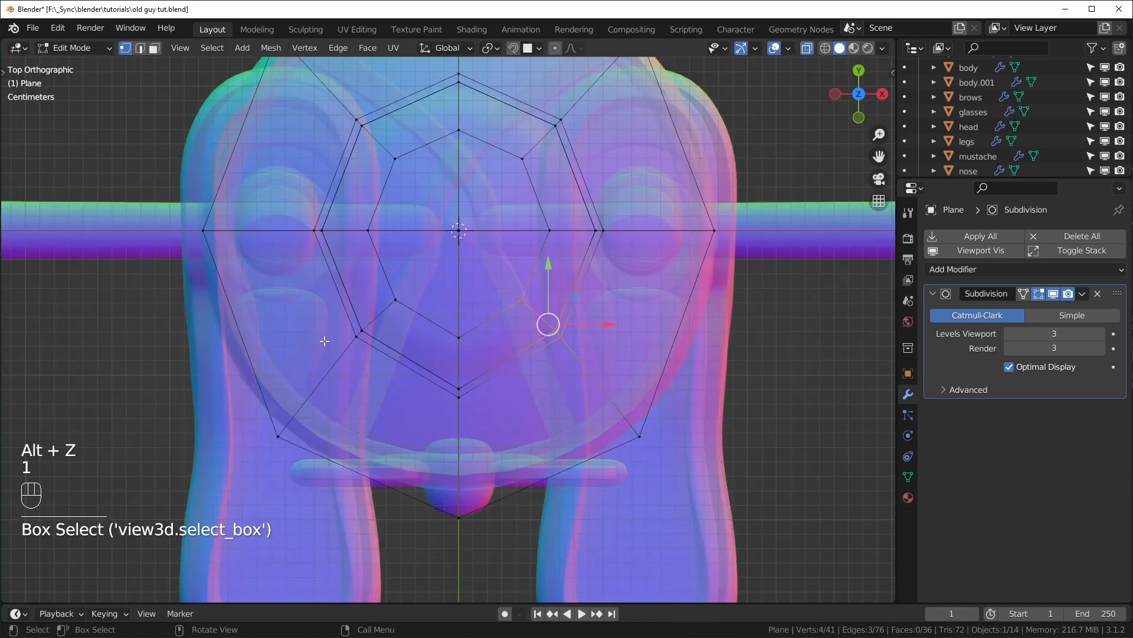
pyautogui.moveTo(321, 336); pyautogui.dragTo(758, 383)
pyautogui.press('s')
pyautogui.press('x')
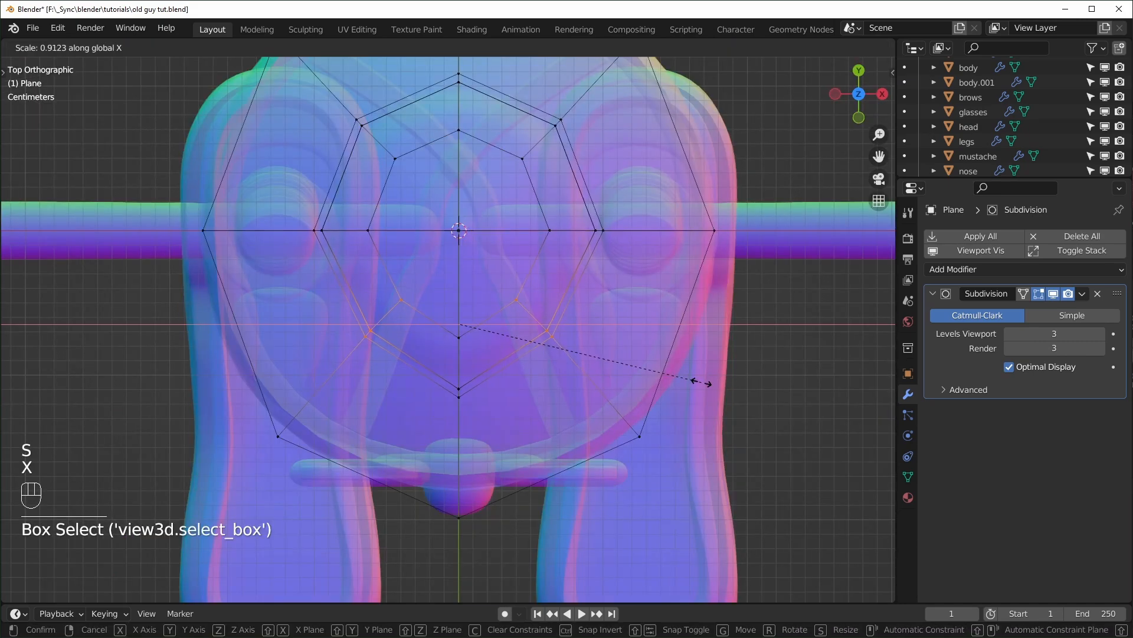
pyautogui.click(711, 385)
pyautogui.hotkey('alt', 'z')
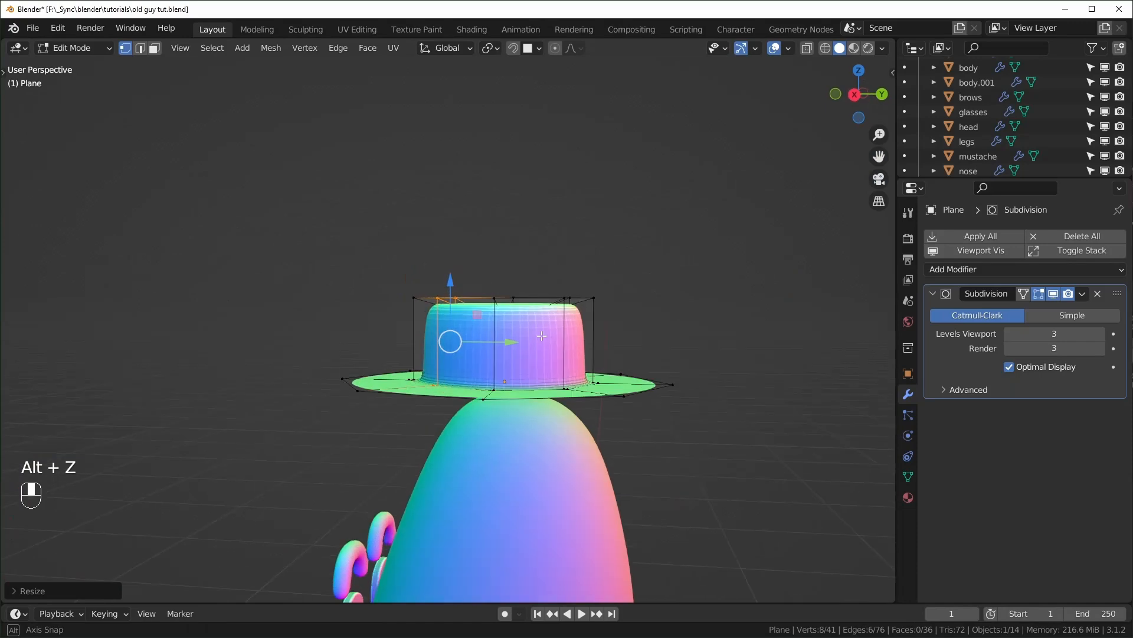
# - Add a Solidify modifier to the hat and place it above the Subdivision modifier
pyautogui.moveTo(542, 336); pyautogui.dragTo(590, 408, button='middle')
pyautogui.click(968, 269)
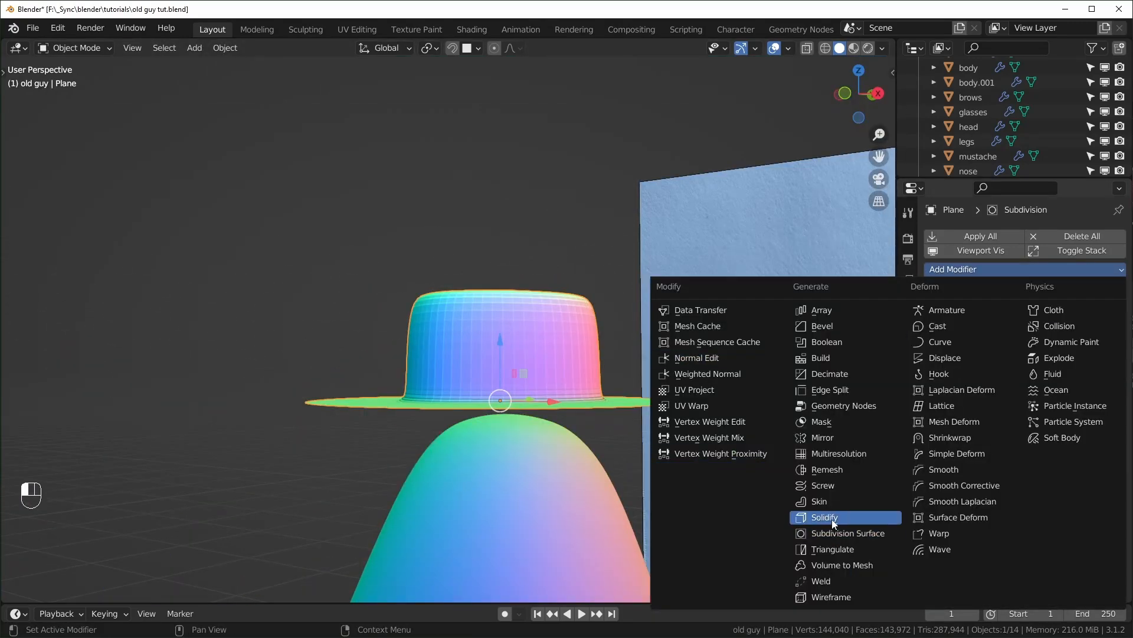
pyautogui.click(834, 523)
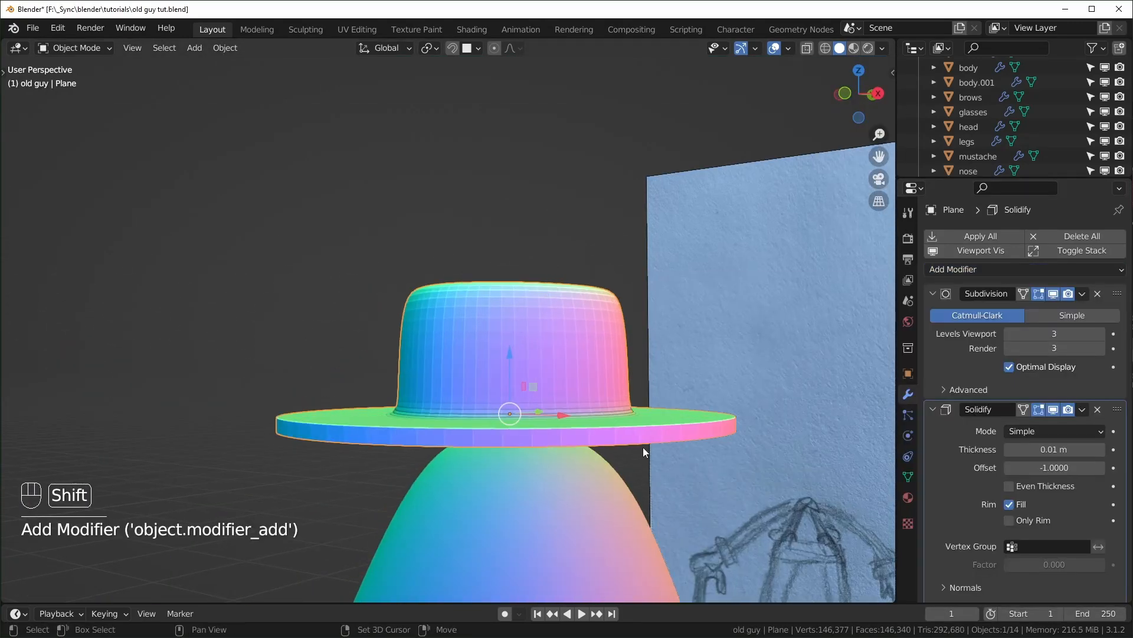
pyautogui.moveTo(644, 457); pyautogui.dragTo(787, 425, button='middle')
pyautogui.moveTo(1112, 415); pyautogui.dragTo(1116, 294)
pyautogui.keyDown('shift'); pyautogui.moveTo(595, 477); pyautogui.dragTo(555, 425, button='middle'); pyautogui.keyUp('shift')
# - Move the hat back and down over the top of the head in the side view
pyautogui.moveTo(693, 444); pyautogui.dragTo(584, 431, button='middle')
pyautogui.hotkey('alt', 'z')
pyautogui.moveTo(456, 223); pyautogui.dragTo(495, 257)
pyautogui.scroll(-5, 713, 383)
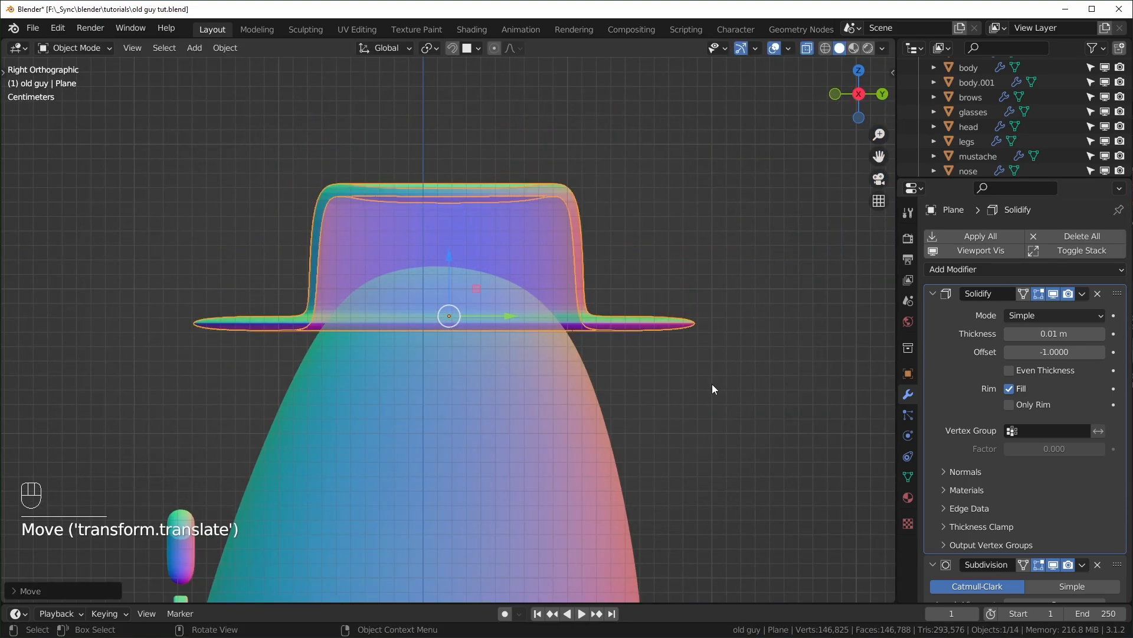
# - Tilt the hat back about 10 degrees in the side view and settle it onto the head
pyautogui.press('KP_1')
pyautogui.keyDown('shift'); pyautogui.moveTo(639, 367); pyautogui.dragTo(560, 308, button='middle'); pyautogui.keyUp('shift')
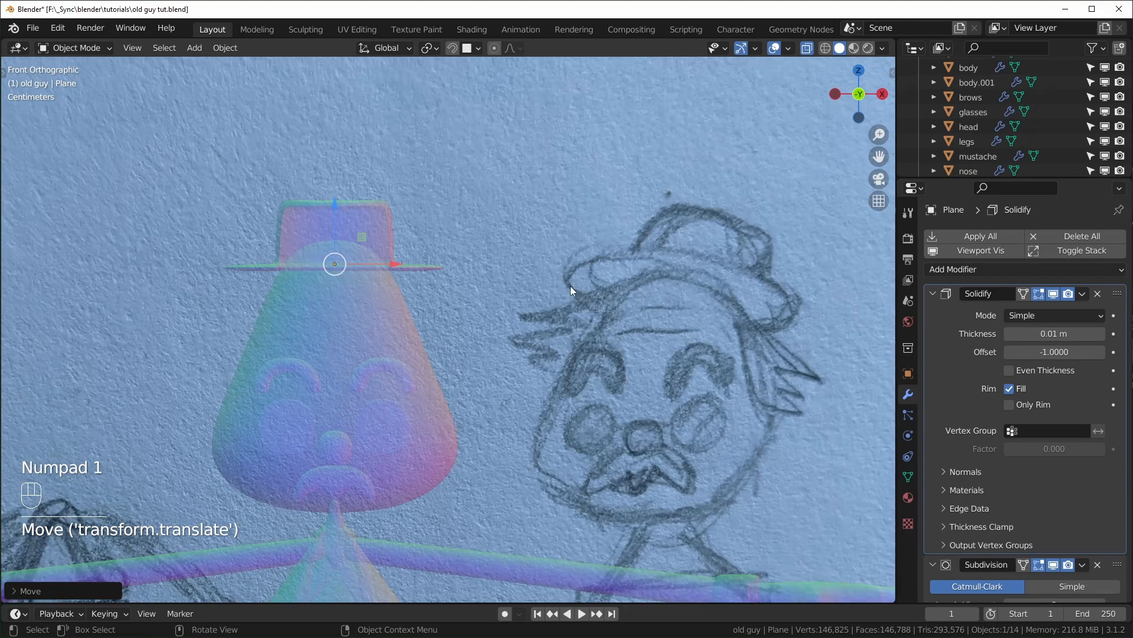
pyautogui.press('KP_3')
pyautogui.scroll(3, 448, 344)
pyautogui.press('r')
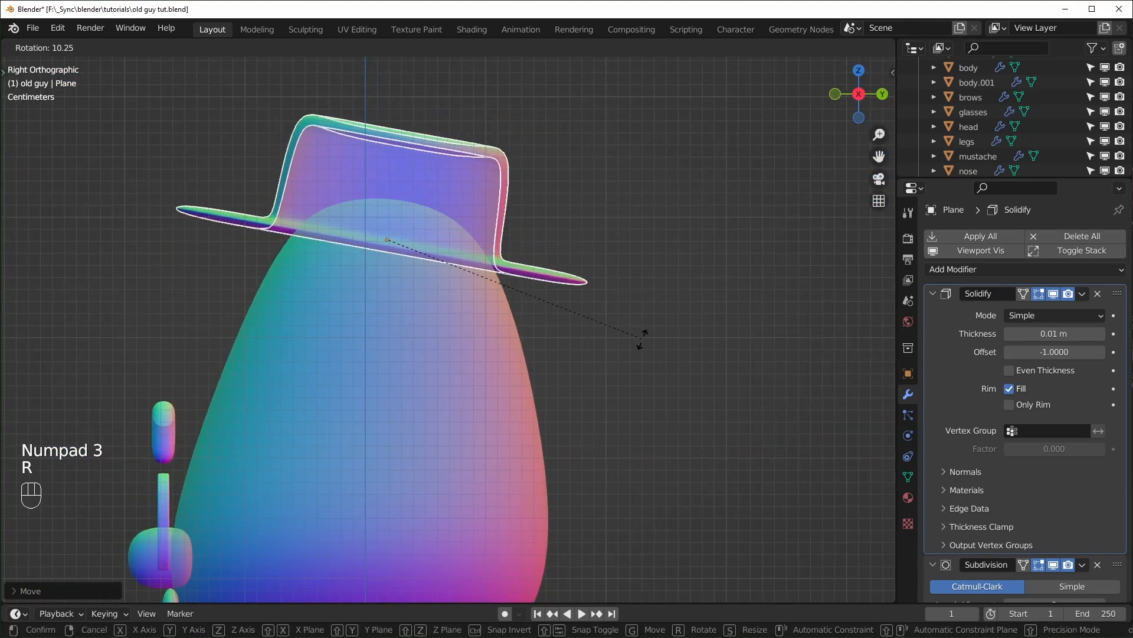
pyautogui.click(643, 336)
pyautogui.moveTo(415, 205); pyautogui.dragTo(426, 229)
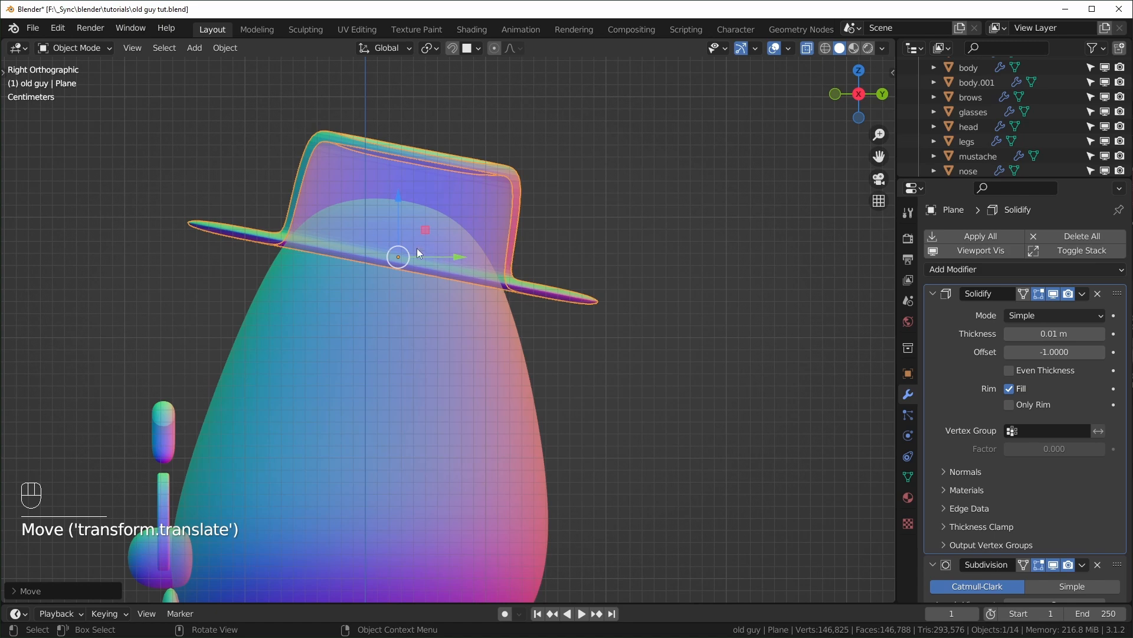
pyautogui.moveTo(426, 229); pyautogui.dragTo(426, 231)
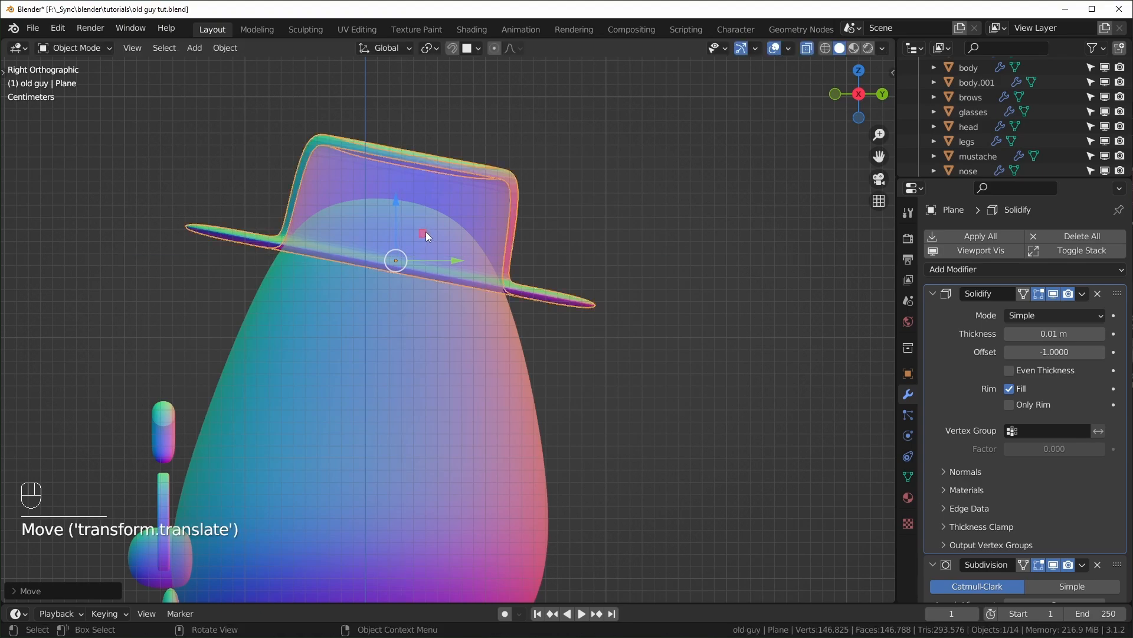
# - Scale the hat up by about 1.11 and apply its object transform
pyautogui.press('KP_1')
pyautogui.hotkey('alt', 'z')
pyautogui.scroll(-3, 604, 387)
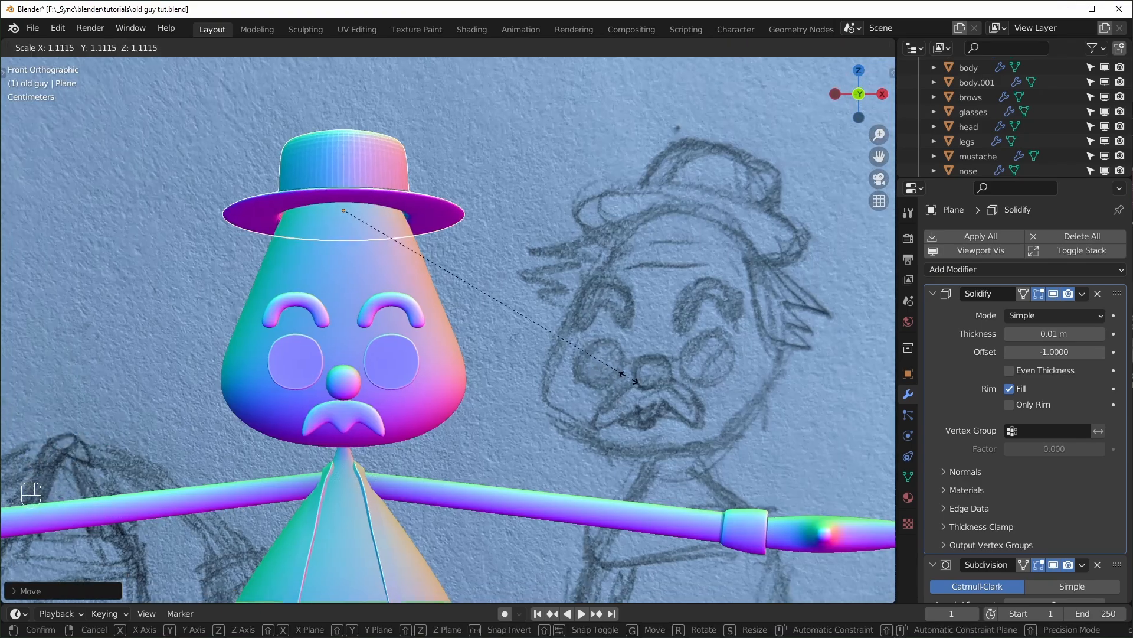
pyautogui.hotkey('ctrl', 'a')
pyautogui.click(567, 384)
# - Lower the enlarged hat further onto the head in the side view
pyautogui.press('KP_3')
pyautogui.scroll(3, 559, 279)
pyautogui.moveTo(433, 188); pyautogui.dragTo(437, 226)
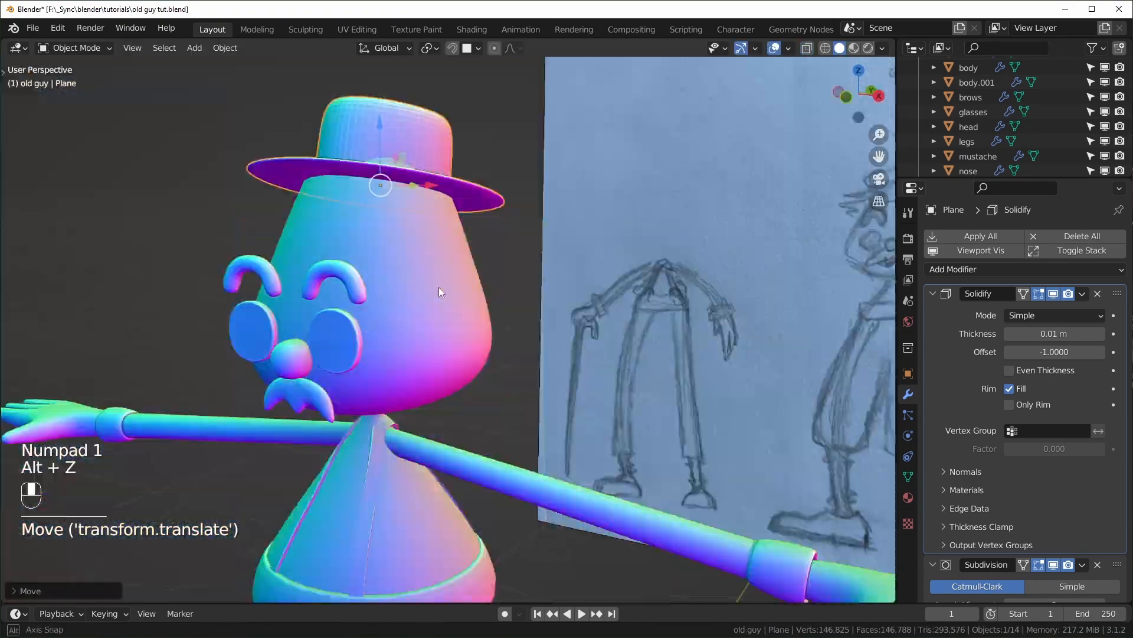
pyautogui.press('KP_3')
pyautogui.hotkey('alt', 'z')
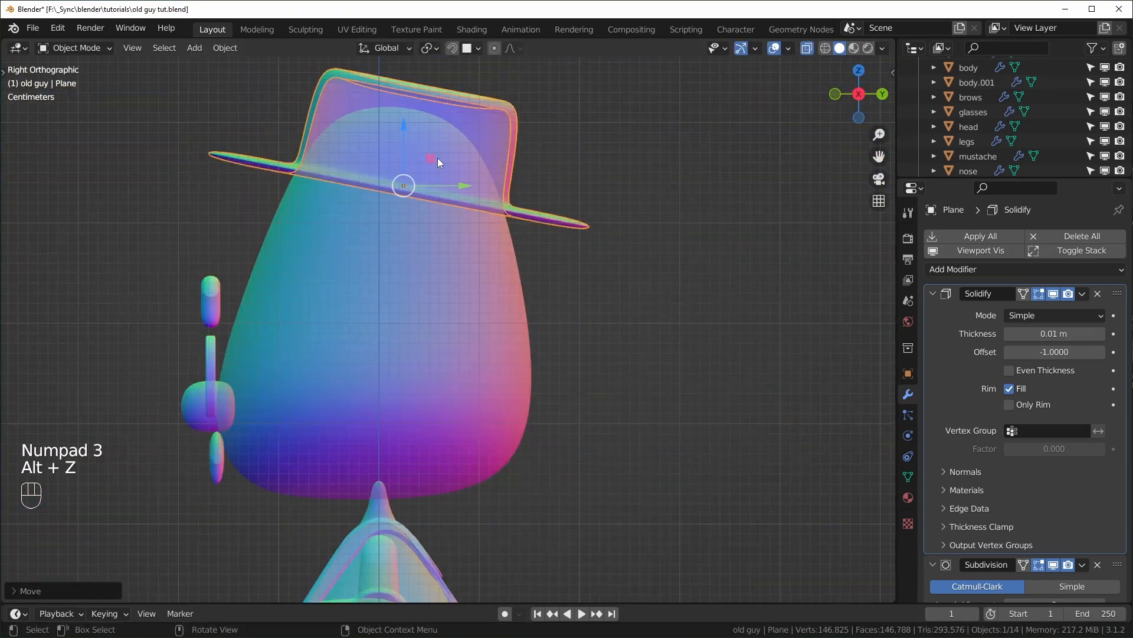
pyautogui.hotkey('alt', 'z')
pyautogui.moveTo(412, 144); pyautogui.dragTo(420, 200, button='middle')
# - Name the hat object "hat" and save the file
pyautogui.press('s')
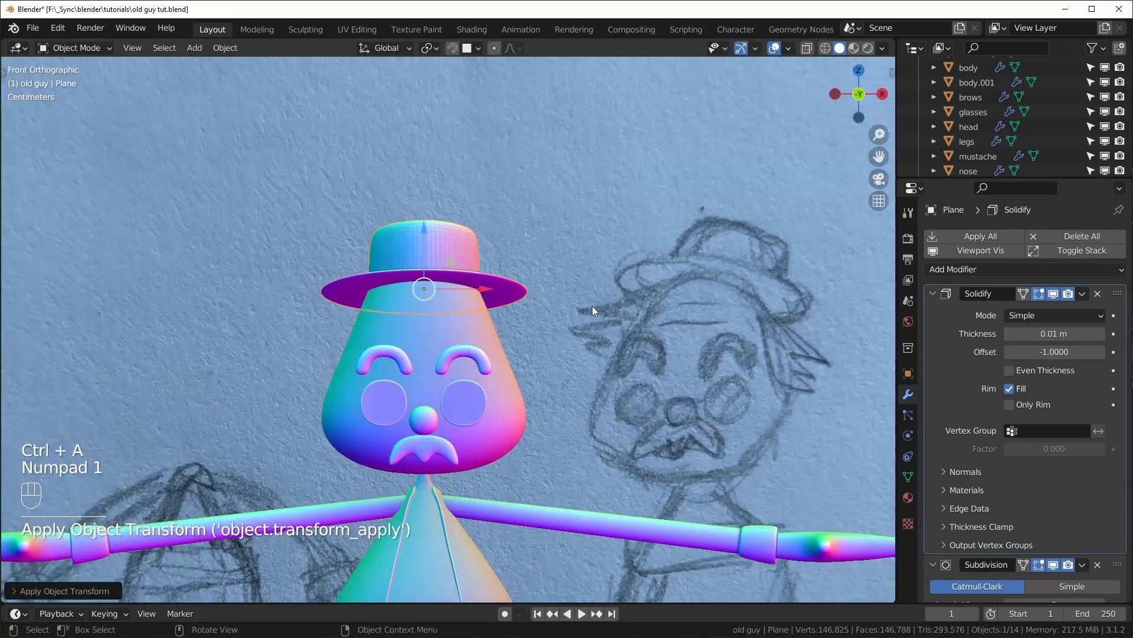
pyautogui.press('KP_3')
pyautogui.press('r')
pyautogui.hotkey('alt', 'z')
pyautogui.hotkey('alt', 'z')
pyautogui.hotkey('alt', 'z')
pyautogui.hotkey('alt', 'z')
pyautogui.moveTo(592, 306); pyautogui.dragTo(533, 235, button='middle')
pyautogui.hotkey('ctrl', 's')
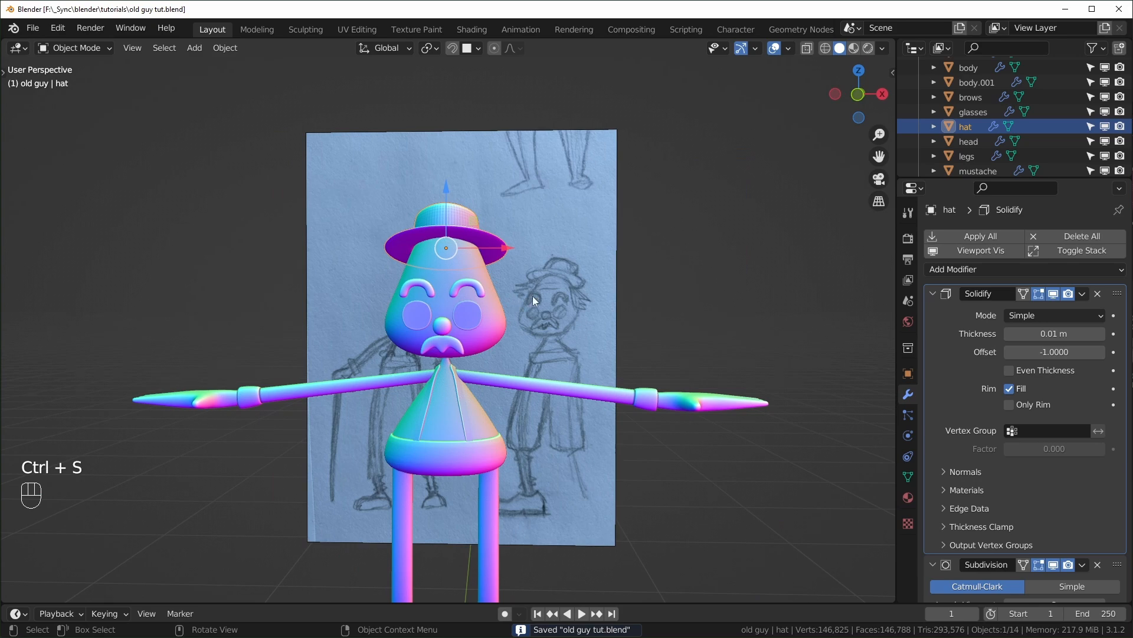
# - Apply smooth shading to the hat
pyautogui.moveTo(533, 295); pyautogui.dragTo(511, 286, button='middle')
pyautogui.rightClick(427, 210)
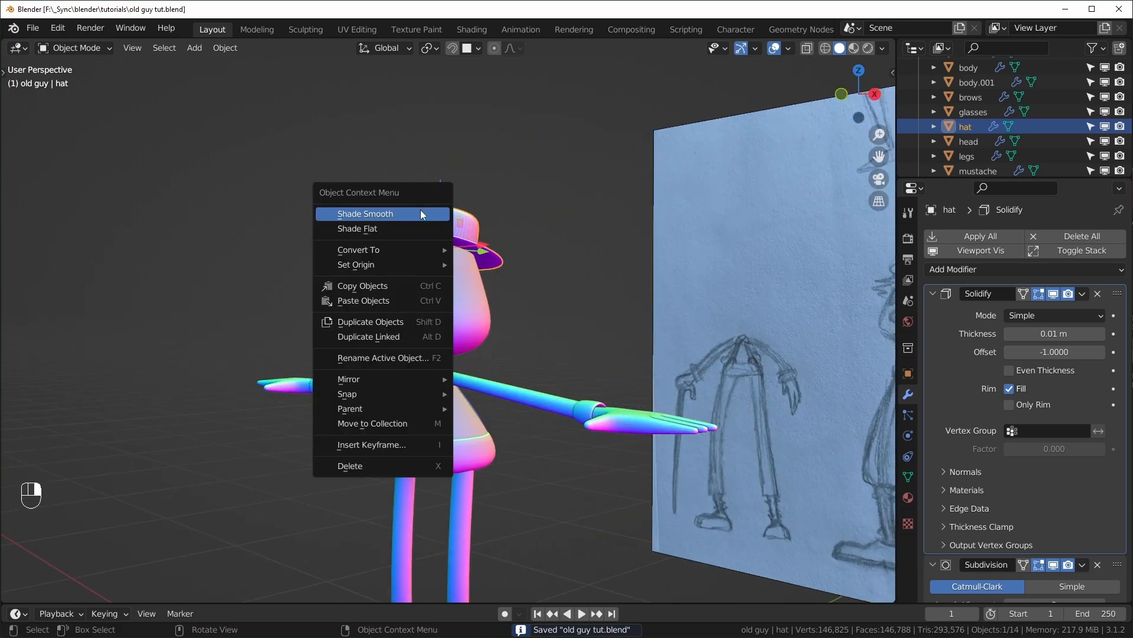
pyautogui.click(420, 209)
pyautogui.click(531, 295)
# - Add a new mesh plane at the character's feet and extrude it upward about 0.47 m into a box
pyautogui.moveTo(551, 302); pyautogui.dragTo(680, 554, button='middle')
pyautogui.hotkey('shift', 'a')
pyautogui.moveTo(554, 310)
pyautogui.click(646, 307)
pyautogui.press('Tab')
pyautogui.press('e')
pyautogui.hotkey('ctrl', 'z')
pyautogui.press('e')
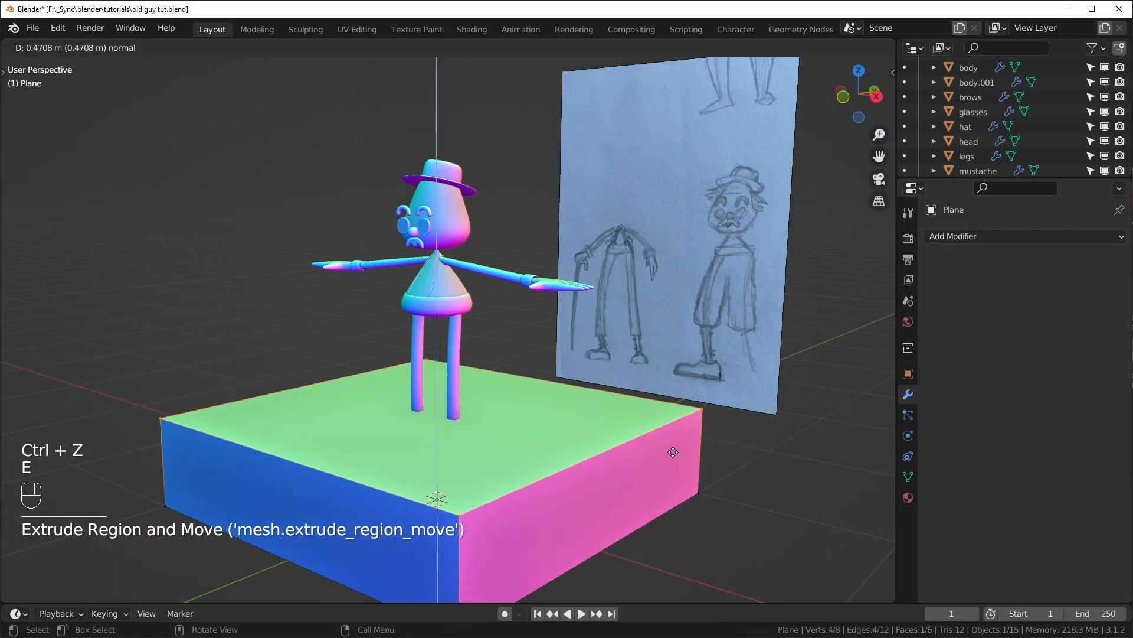
pyautogui.click(674, 451)
# - Delete the box's top, bottom and front faces
pyautogui.moveTo(675, 451); pyautogui.dragTo(549, 390, button='middle')
pyautogui.press('3')
pyautogui.click(569, 446)
pyautogui.keyDown('shift'); pyautogui.click(498, 424); pyautogui.keyUp('shift')
pyautogui.moveTo(498, 425); pyautogui.dragTo(552, 519, button='middle')
pyautogui.keyDown('shift'); pyautogui.click(291, 450); pyautogui.keyUp('shift')
pyautogui.moveTo(522, 481); pyautogui.dragTo(578, 491, button='middle')
pyautogui.press('x')
pyautogui.click(436, 480)
pyautogui.press('Tab')
# - Raise the open box to head height and scale its mesh down to slightly wider than the hat brim
pyautogui.moveTo(433, 444); pyautogui.dragTo(474, 187)
pyautogui.press('KP_1')
pyautogui.keyDown('shift'); pyautogui.moveTo(328, 266); pyautogui.dragTo(622, 350, button='middle'); pyautogui.keyUp('shift')
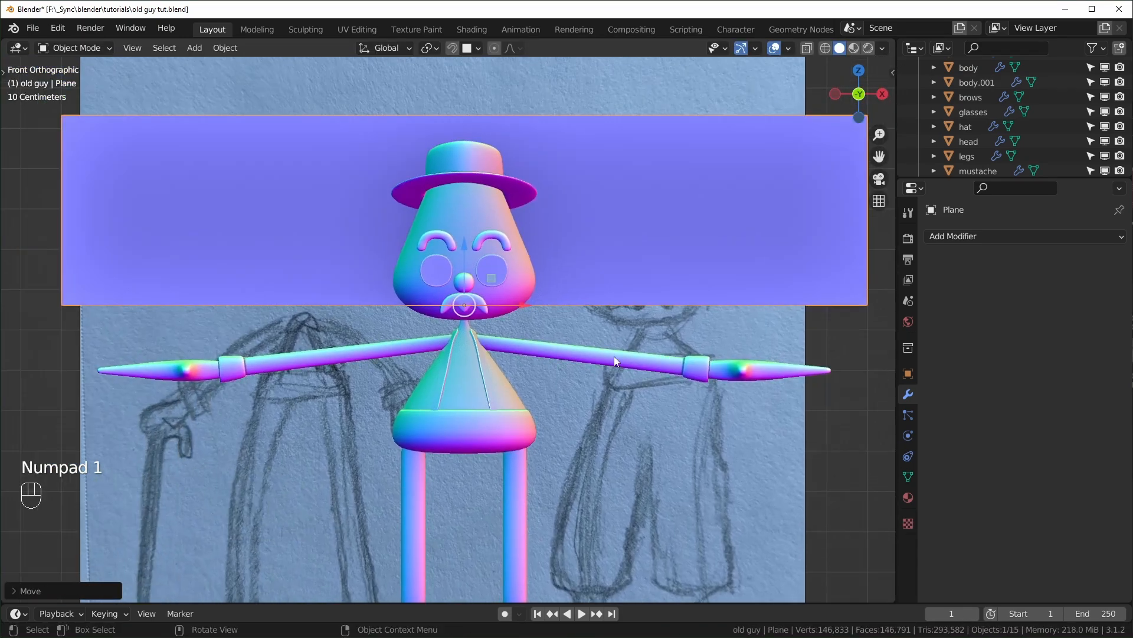
pyautogui.press('Tab')
pyautogui.press('a')
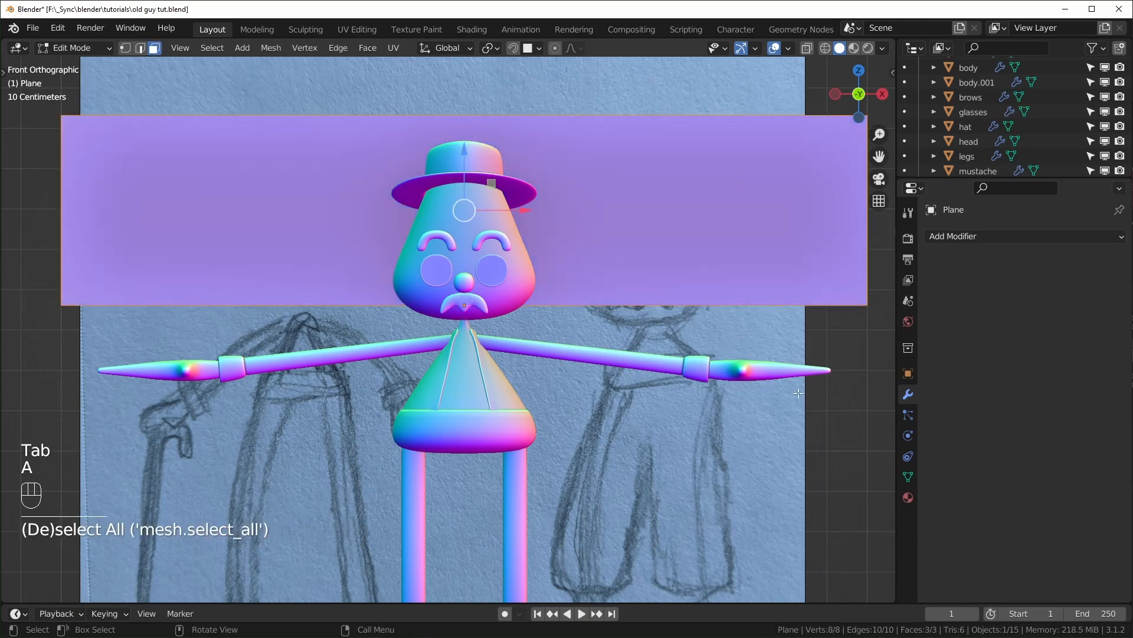
pyautogui.press('s')
pyautogui.click(503, 285)
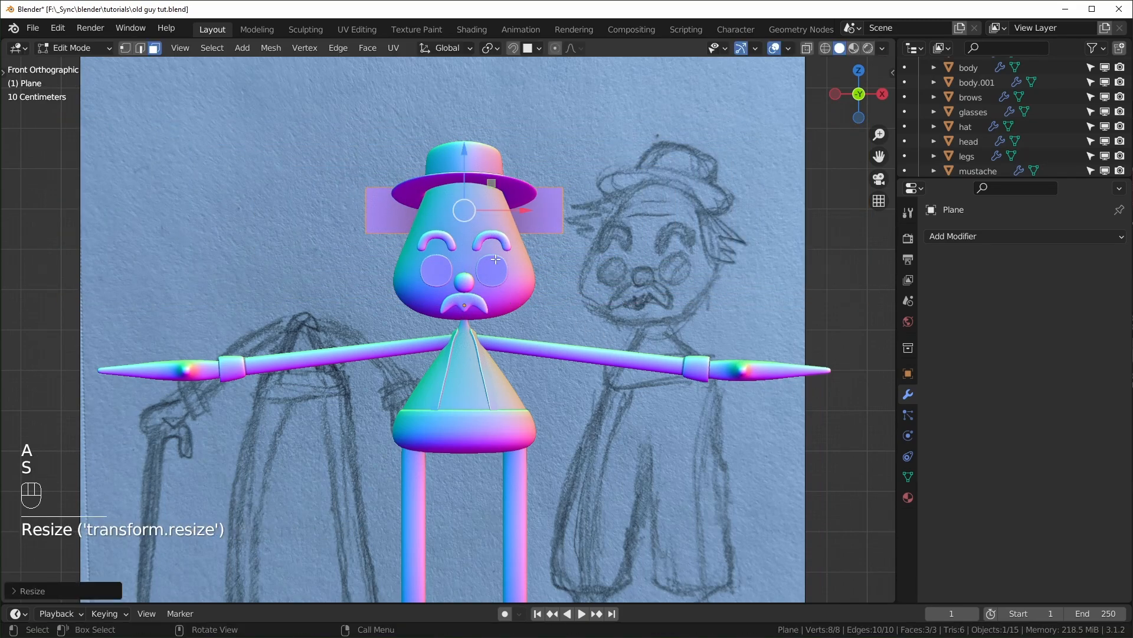
# - Lower the open box to brow level and add a level 2 Subdivision modifier to it
pyautogui.moveTo(464, 157); pyautogui.dragTo(466, 192)
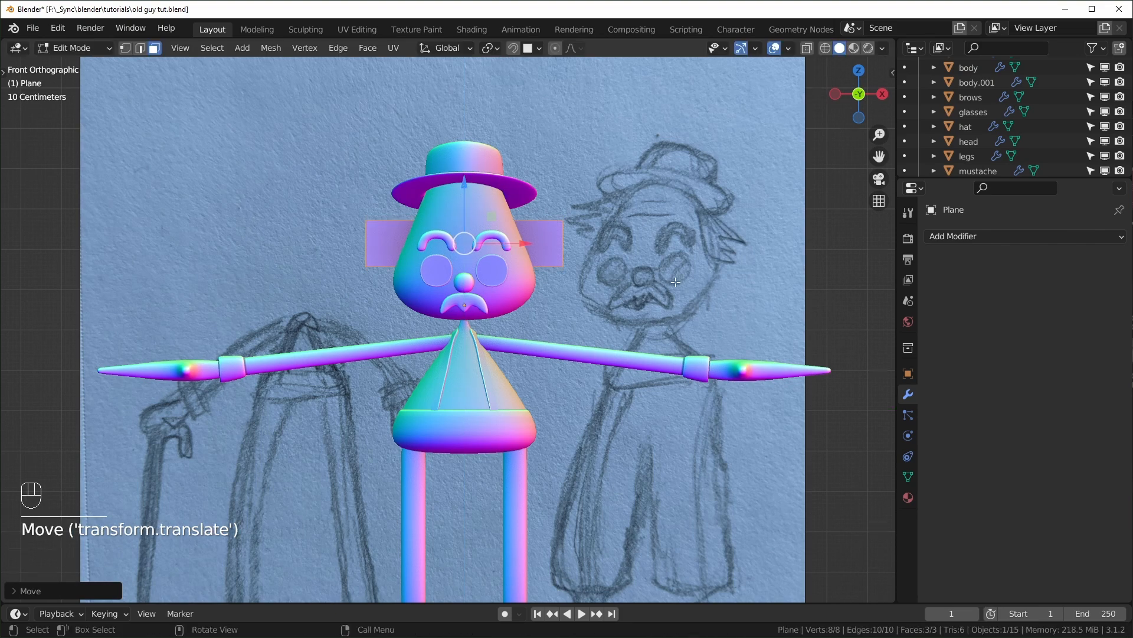
pyautogui.moveTo(466, 192); pyautogui.dragTo(641, 378, button='middle')
pyautogui.press('2')
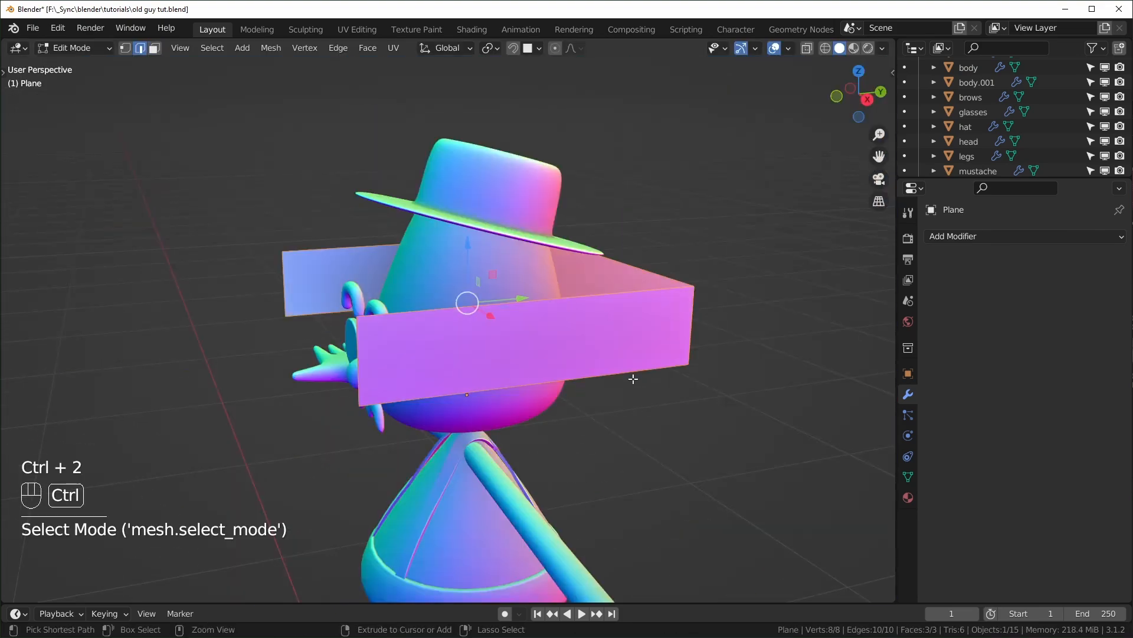
pyautogui.press('Tab')
pyautogui.hotkey('ctrl', '2')
# - Add a Shrinkwrap modifier targeting the head with a 0.006 m offset, and set the band's viewport subdivision level to 3
pyautogui.click(1033, 268)
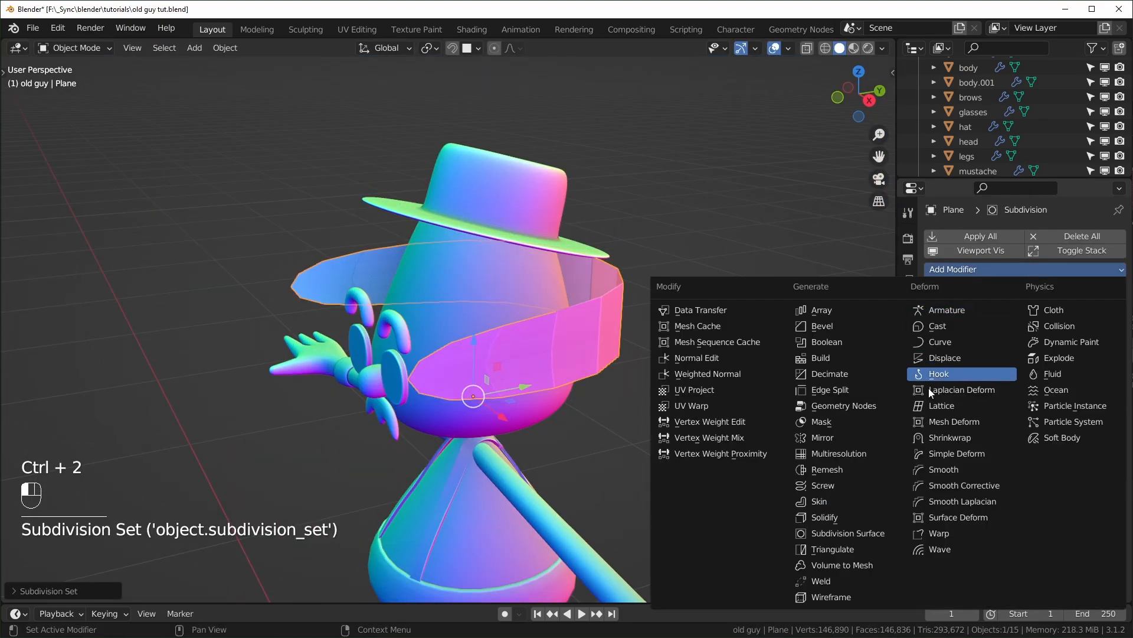
pyautogui.click(939, 437)
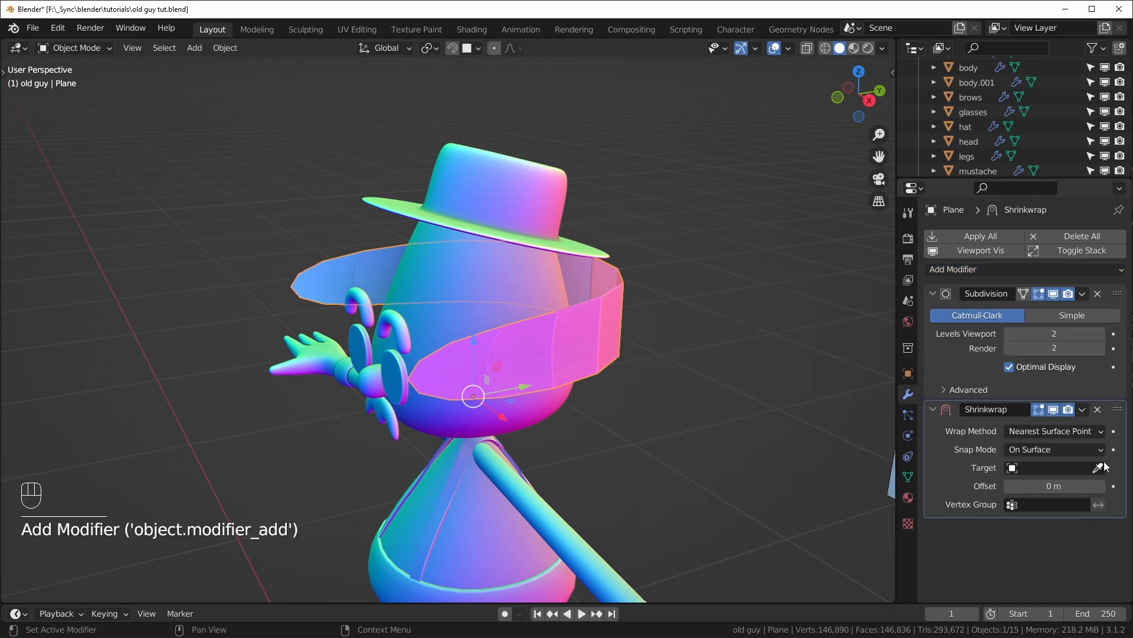
pyautogui.click(517, 278)
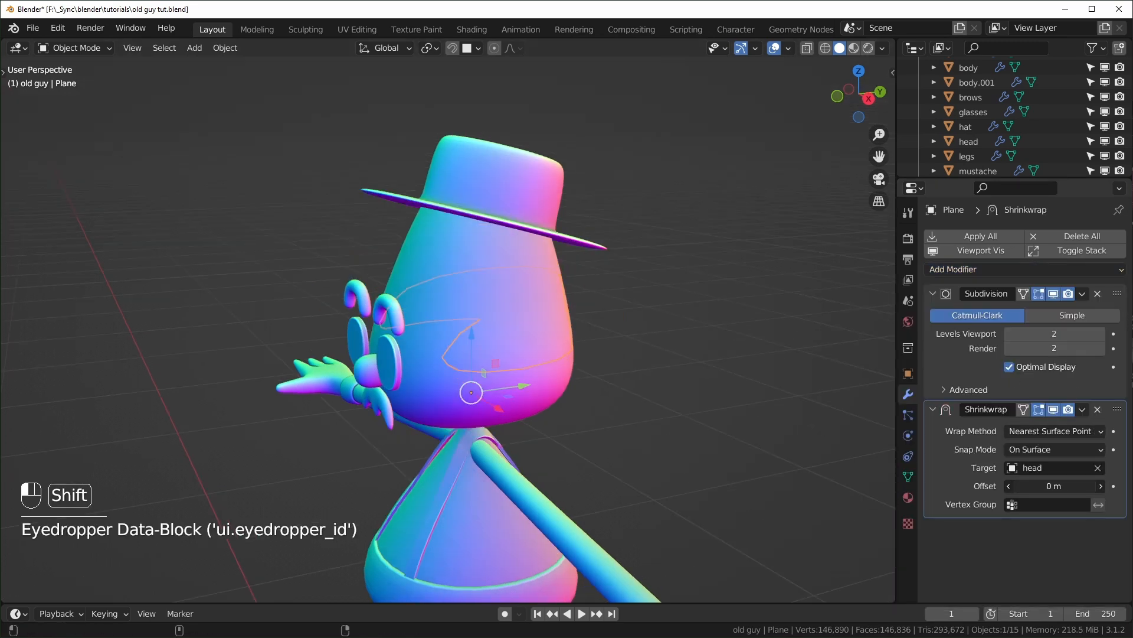
pyautogui.keyDown('shift'); pyautogui.moveTo(1054, 485); pyautogui.dragTo(1065, 486); pyautogui.keyUp('shift')
pyautogui.moveTo(655, 384); pyautogui.dragTo(610, 389, button='middle')
pyautogui.scroll(2, 611, 389)
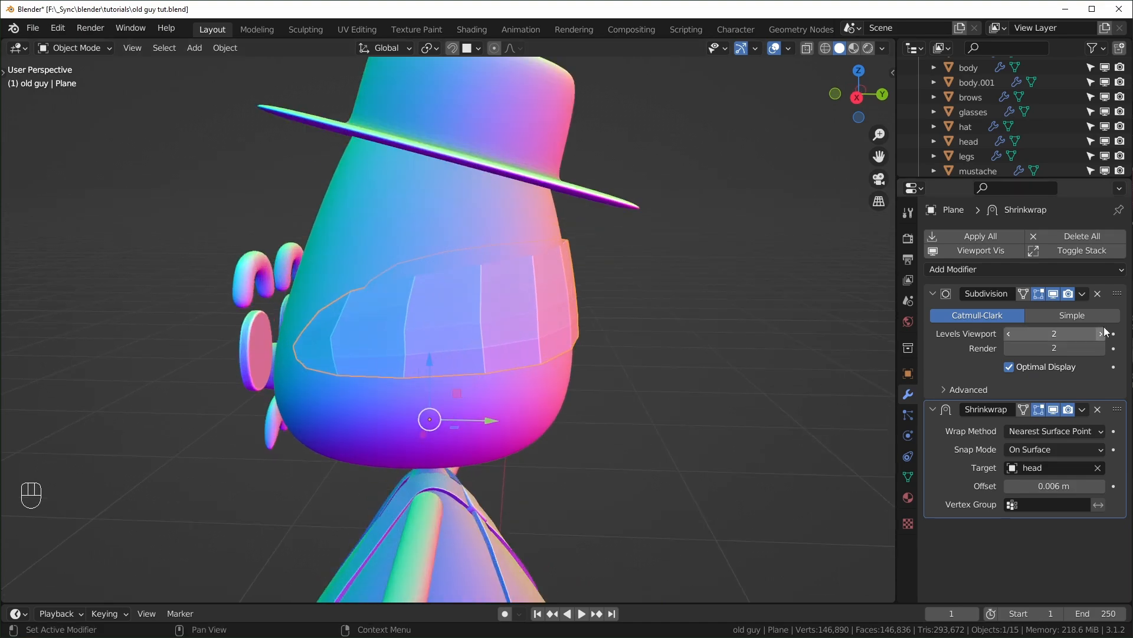
pyautogui.click(1101, 334)
pyautogui.moveTo(729, 339); pyautogui.dragTo(789, 349, button='middle')
pyautogui.moveTo(653, 349); pyautogui.dragTo(414, 355, button='middle')
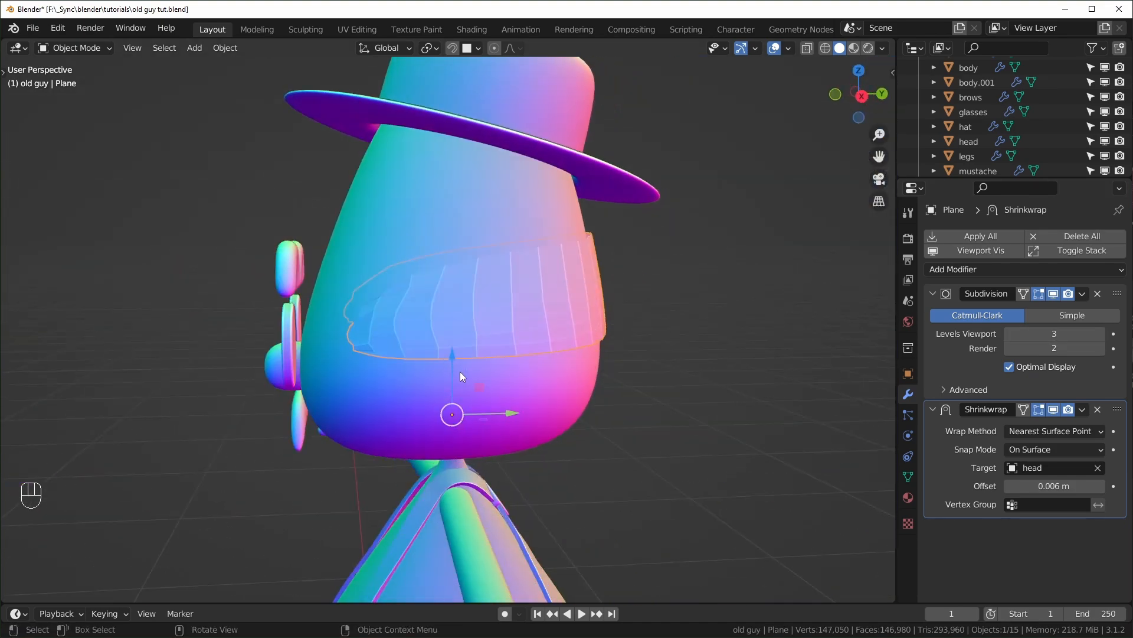
# - Raise the hair band toward the hat brim and tilt it in side view so it slopes down toward the back
pyautogui.press('Tab')
pyautogui.press('Tab')
pyautogui.moveTo(462, 367); pyautogui.dragTo(457, 233)
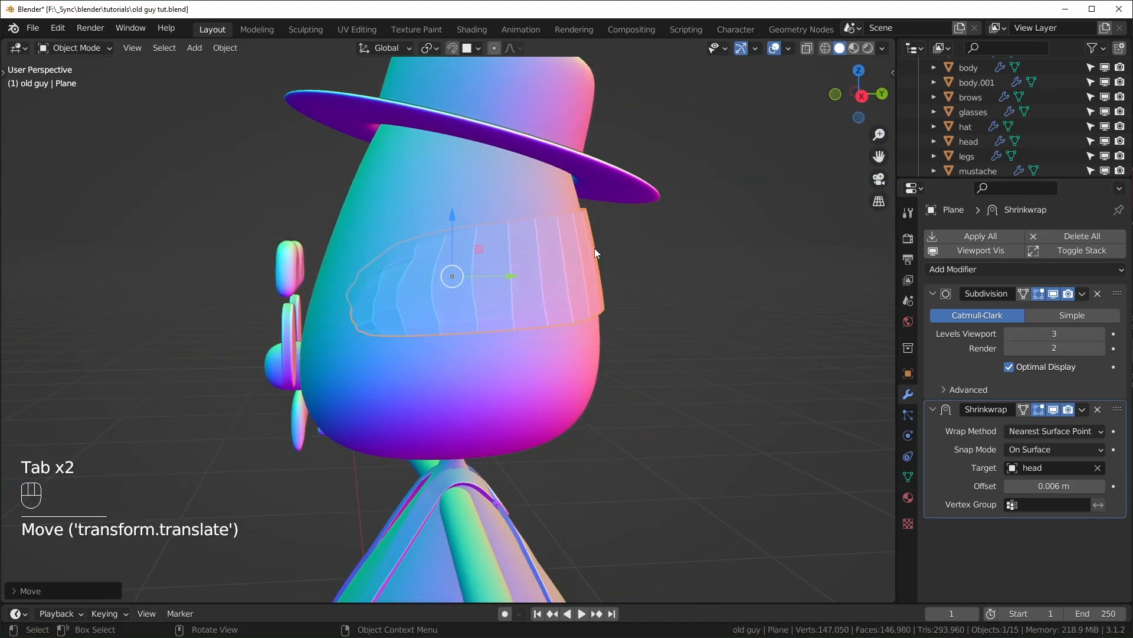
pyautogui.keyDown('shift'); pyautogui.moveTo(609, 254); pyautogui.dragTo(569, 246, button='middle'); pyautogui.keyUp('shift')
pyautogui.press('KP_3')
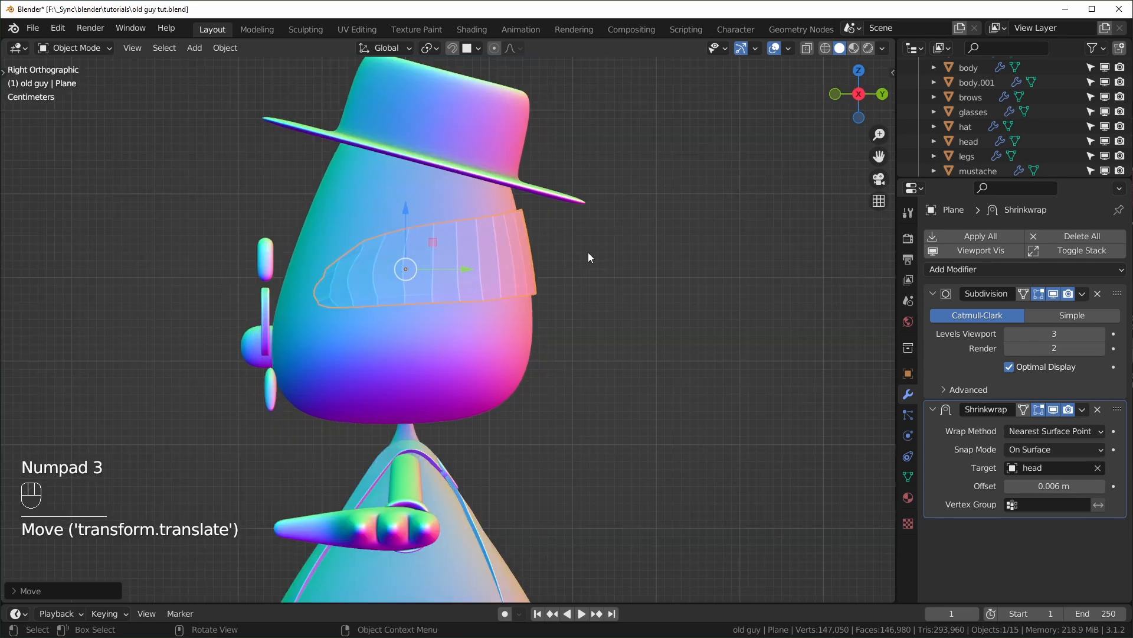
pyautogui.press('r')
pyautogui.click(590, 296)
# - Select an edge loop of the hair band and move it along the local Z axis
pyautogui.press('KP_1')
pyautogui.press('Tab')
pyautogui.moveTo(591, 298); pyautogui.dragTo(612, 317, button='middle')
pyautogui.keyDown('alt'); pyautogui.click(578, 302); pyautogui.keyUp('alt')
pyautogui.press('g')
pyautogui.press('z')
pyautogui.press('z')
# - Set the Shrinkwrap offset to 0 m and add a Solidify modifier with its offset set to 0
pyautogui.click(1057, 486)
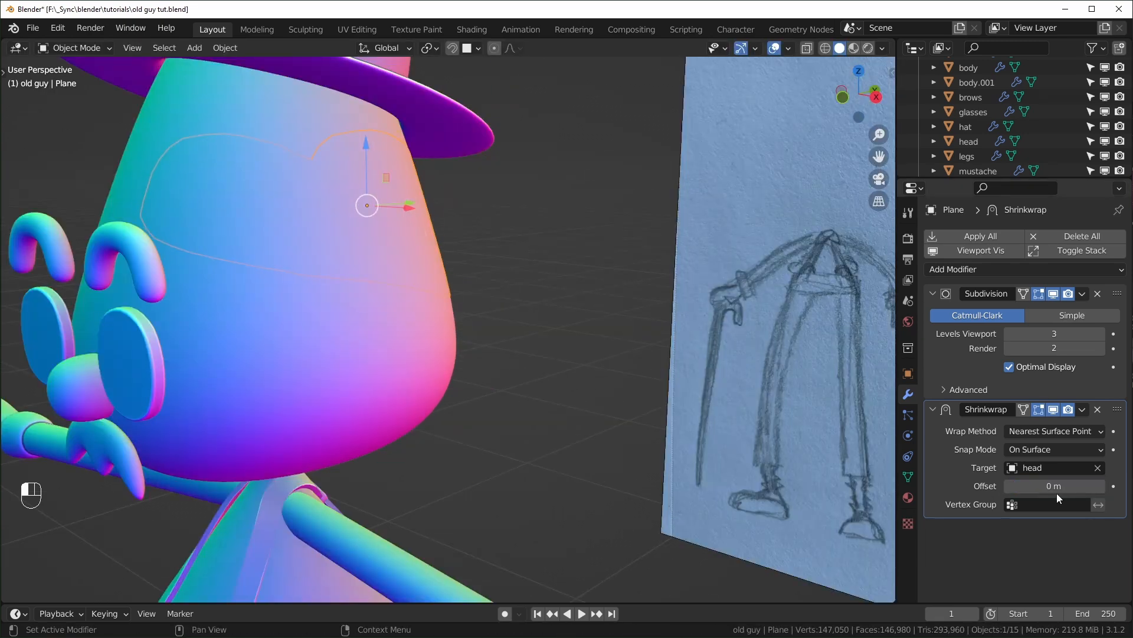
pyautogui.click(1030, 269)
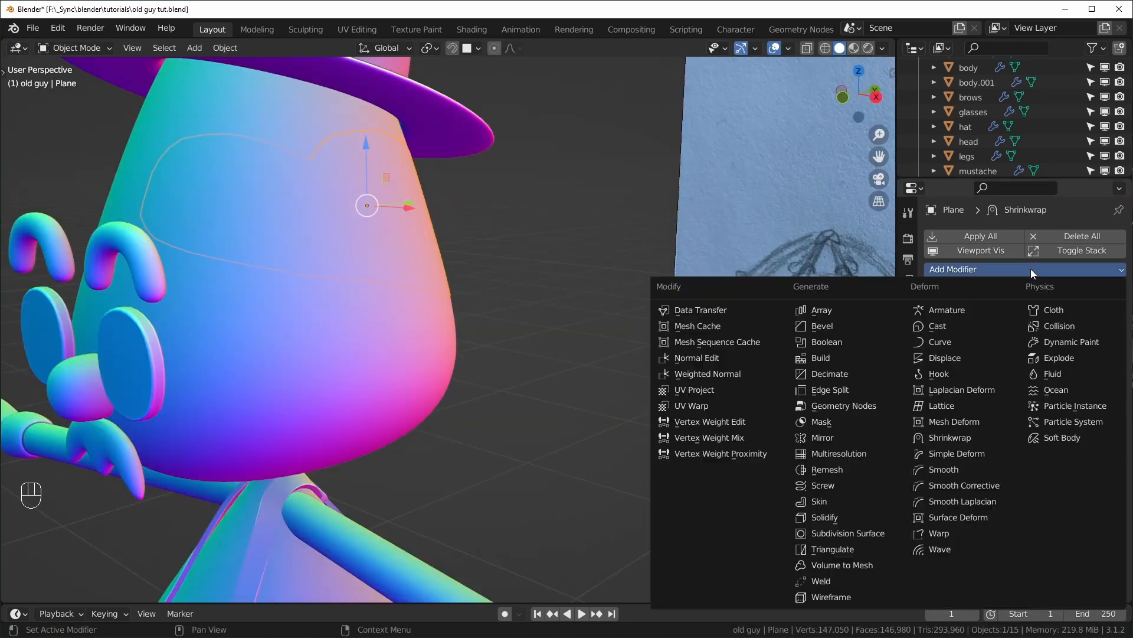
pyautogui.click(838, 517)
pyautogui.click(1067, 586)
pyautogui.write('0')
pyautogui.press('Return')
# - Set the hair band's Solidify thickness to 0.042 m
pyautogui.hotkey('alt', 'z')
pyautogui.moveTo(353, 309); pyautogui.dragTo(518, 278, button='middle')
pyautogui.hotkey('alt', 'z')
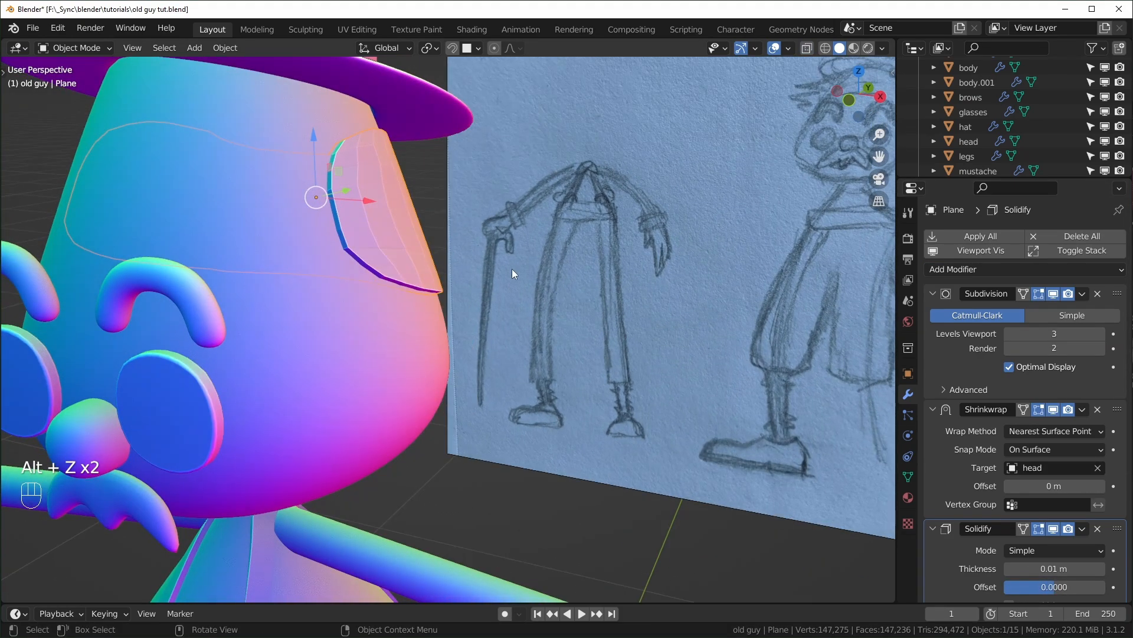
pyautogui.moveTo(582, 341); pyautogui.dragTo(519, 355, button='middle')
pyautogui.keyDown('shift'); pyautogui.moveTo(1054, 569); pyautogui.dragTo(1079, 569); pyautogui.keyUp('shift')
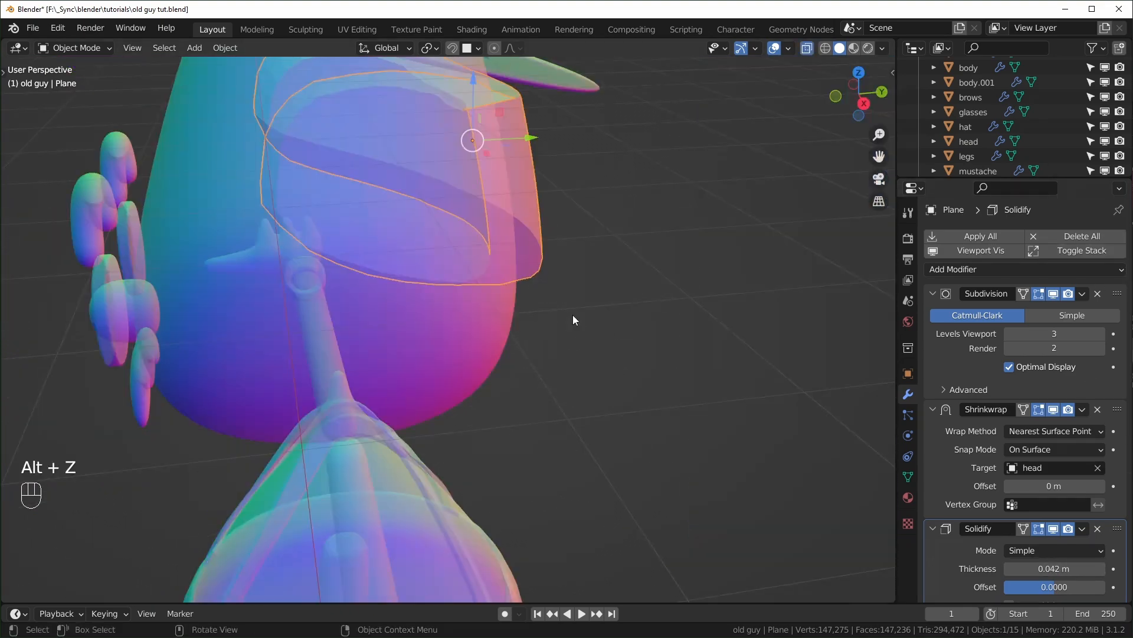
# - Disable Optimal Display on the hair band's Subdivision modifier and set its viewport level to 2
pyautogui.hotkey('alt', 'z')
pyautogui.moveTo(600, 335); pyautogui.dragTo(602, 326, button='middle')
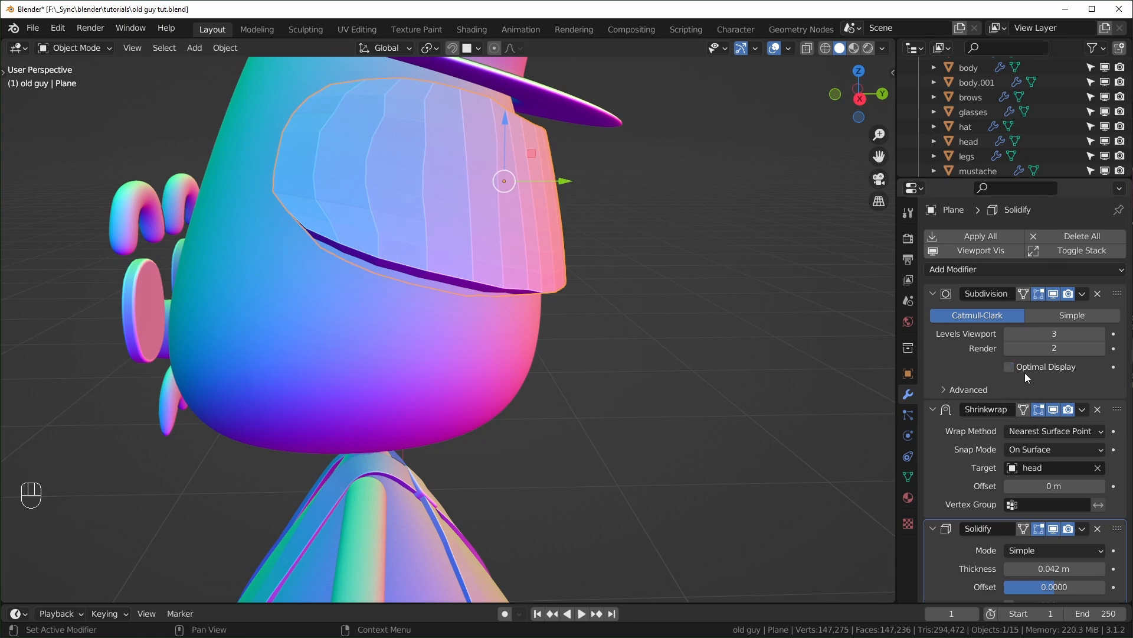
pyautogui.hotkey('shift', 'z')
pyautogui.moveTo(677, 366); pyautogui.dragTo(642, 377, button='middle')
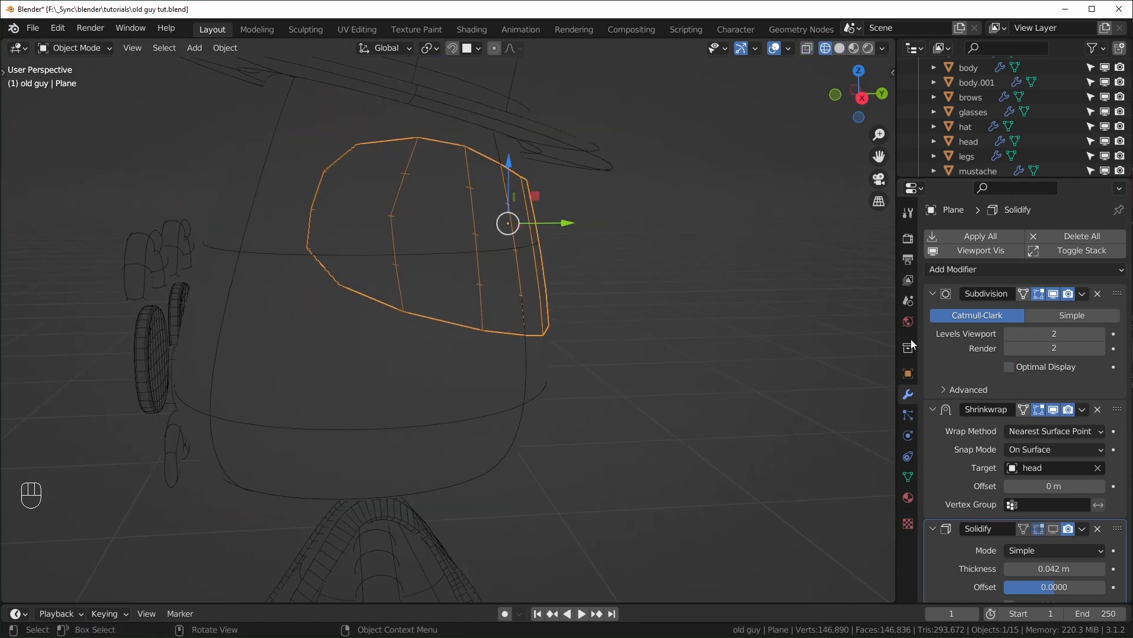
pyautogui.hotkey('shift', 'z')
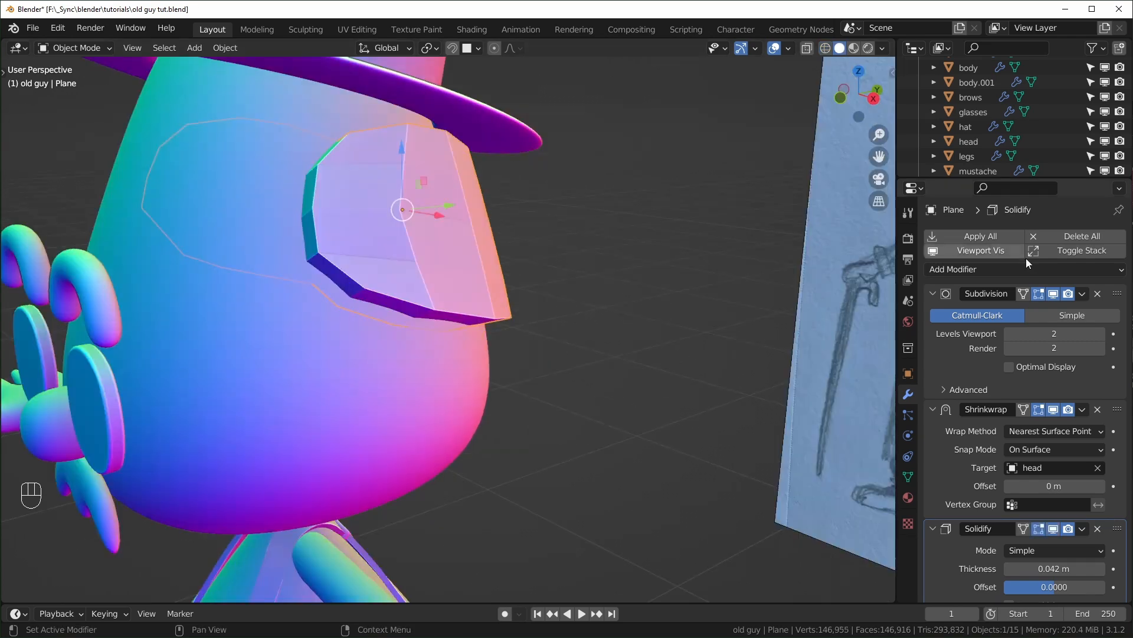
# - Apply the band's Subdivision and Shrinkwrap modifiers, and add a new level 2 Subdivision modifier after Solidify
pyautogui.click(1082, 294)
pyautogui.click(1061, 311)
pyautogui.moveTo(518, 314)
pyautogui.mouseDown(button='middle')
pyautogui.moveTo(550, 313)
pyautogui.moveTo(532, 312)
pyautogui.mouseUp(button='middle')
pyautogui.click(1085, 294)
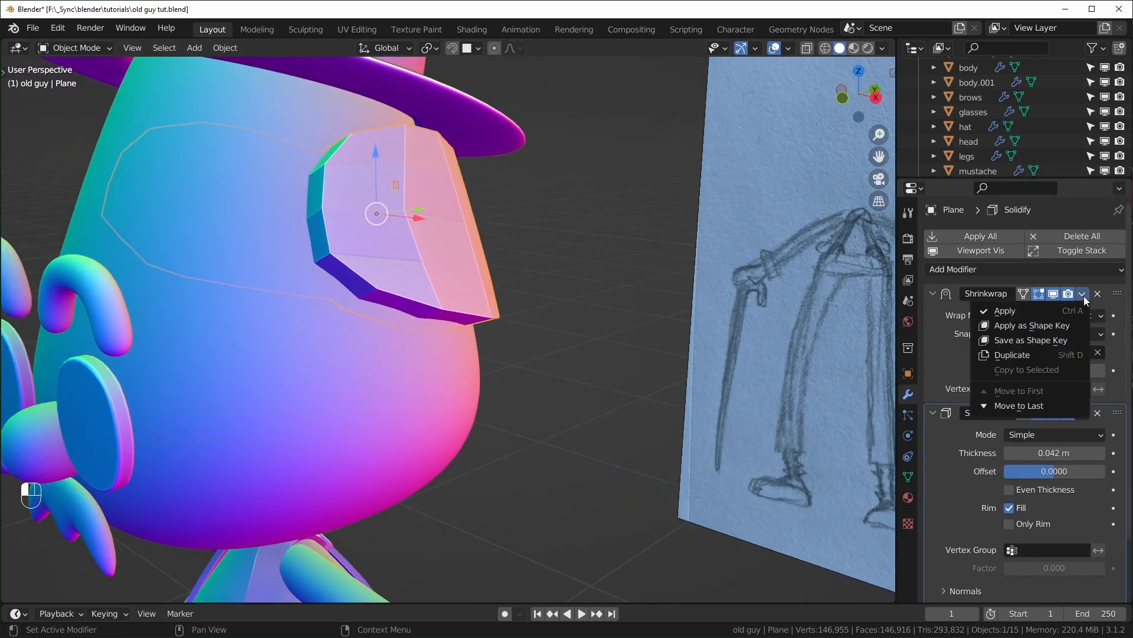
pyautogui.click(1073, 309)
pyautogui.moveTo(564, 445); pyautogui.dragTo(555, 433, button='middle')
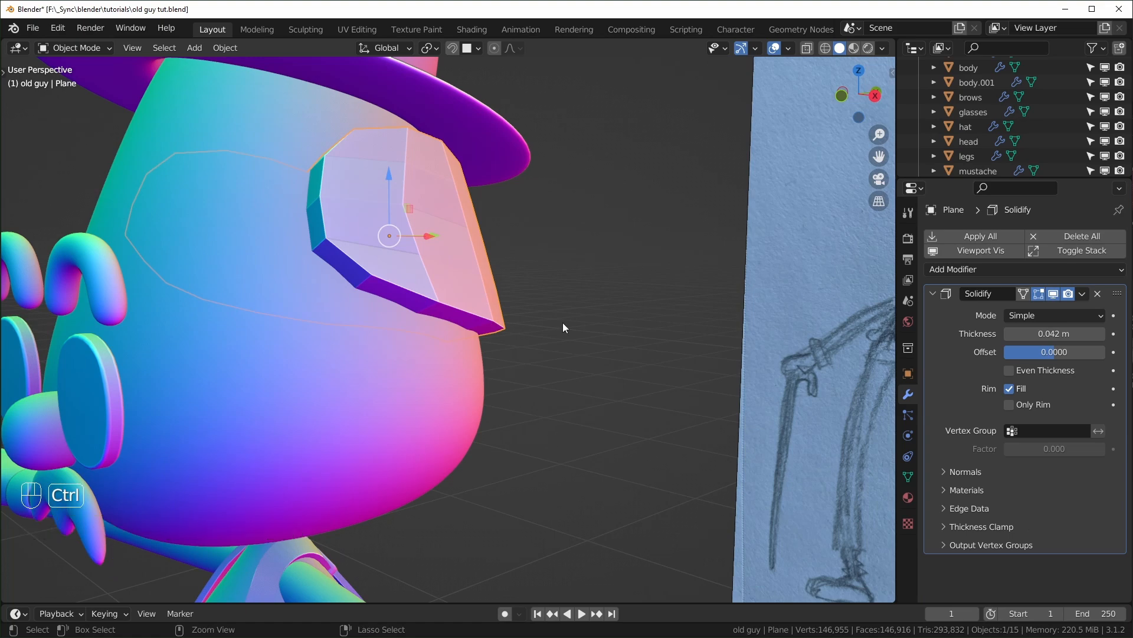
pyautogui.hotkey('ctrl', '2')
pyautogui.moveTo(625, 437); pyautogui.dragTo(643, 361, button='middle')
# - Undo the last eight changes to the hair mesh
pyautogui.hotkey('ctrl', 'z')
pyautogui.hotkey('ctrl', 'z')
pyautogui.hotkey('ctrl', 'z')
pyautogui.hotkey('ctrl', 'z')
pyautogui.hotkey('ctrl', 'z')
pyautogui.hotkey('ctrl', 'z')
pyautogui.hotkey('ctrl', 'z')
pyautogui.hotkey('ctrl', 'z')
# - Leave mesh editing and apply the hair's Solidify modifier
pyautogui.press('Tab')
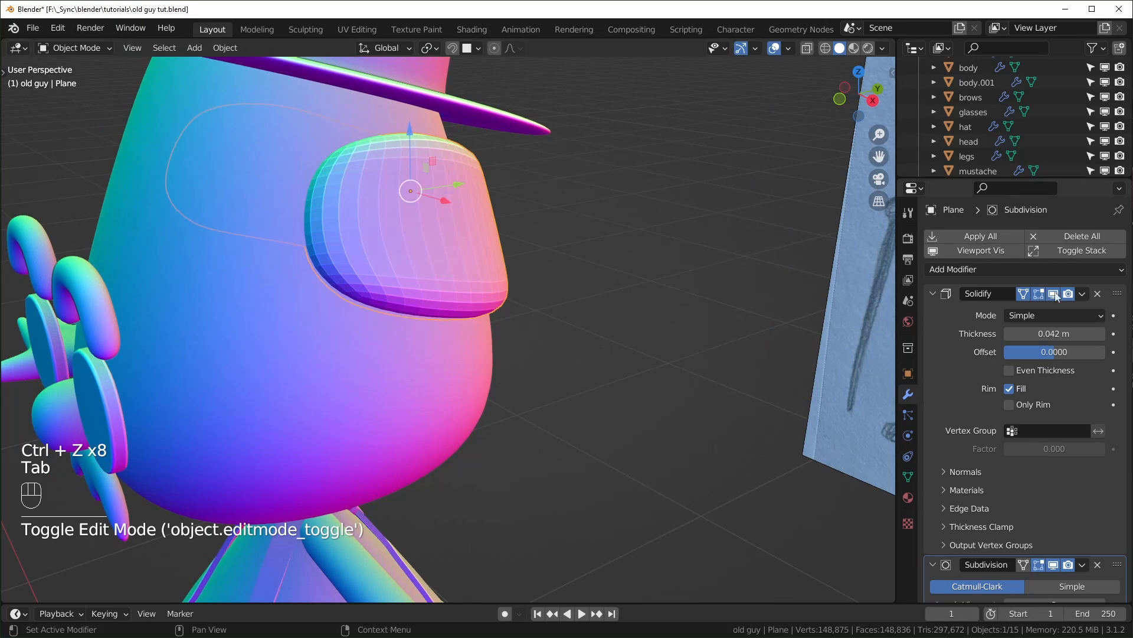
pyautogui.click(1085, 294)
pyautogui.click(1077, 309)
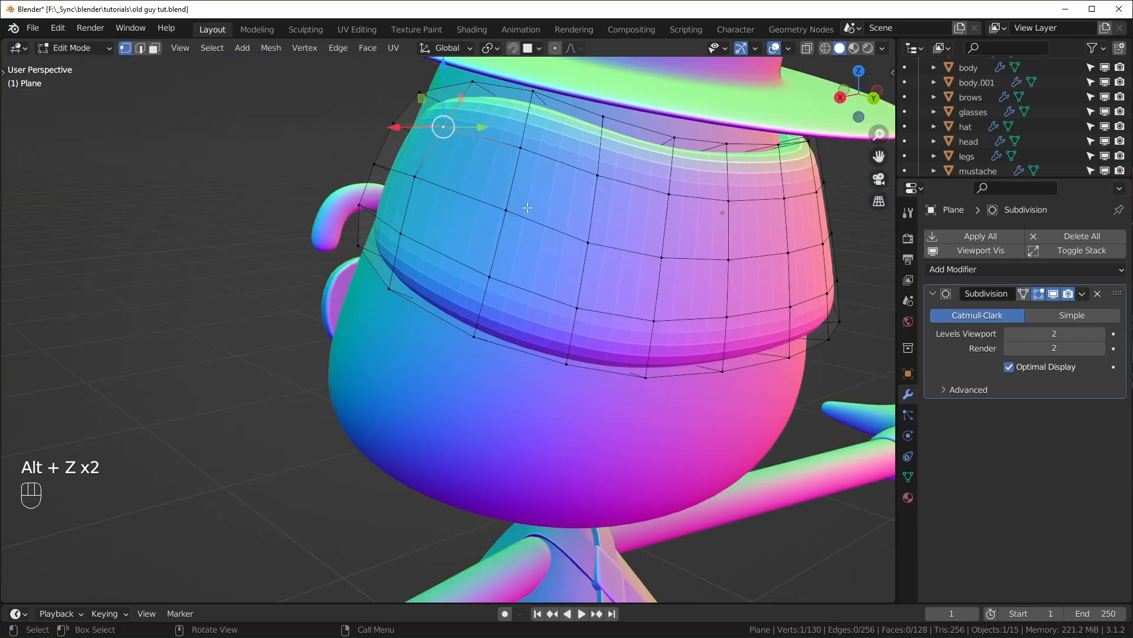
# - Pull a vertex on the upper side of the hair outward and down to form a tuft
pyautogui.moveTo(527, 207); pyautogui.dragTo(466, 203, button='middle')
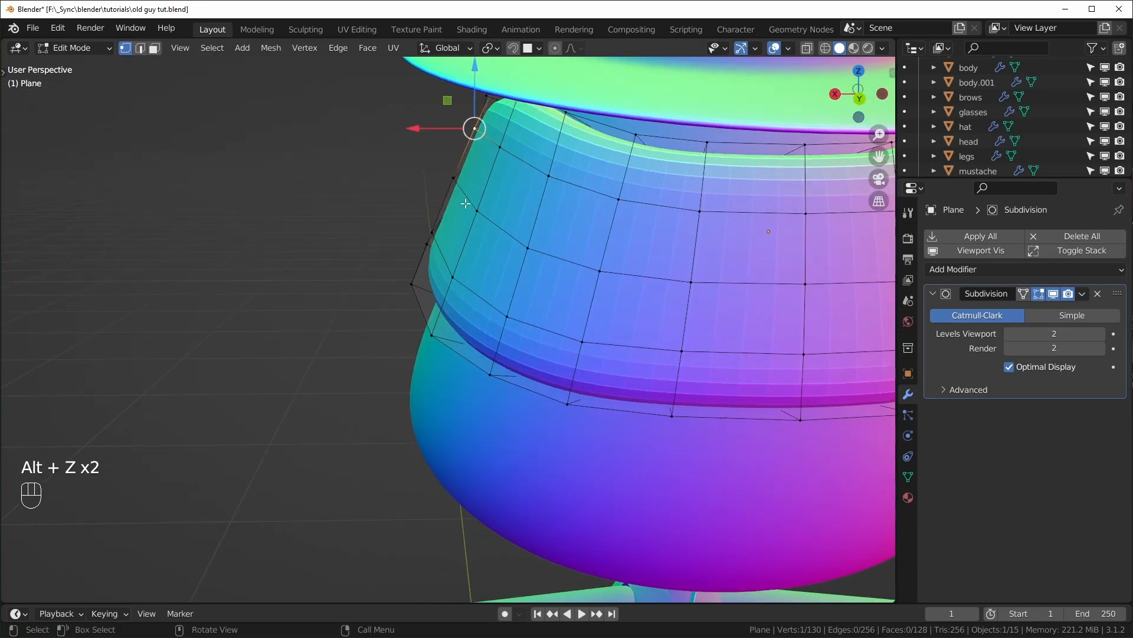
pyautogui.press('g')
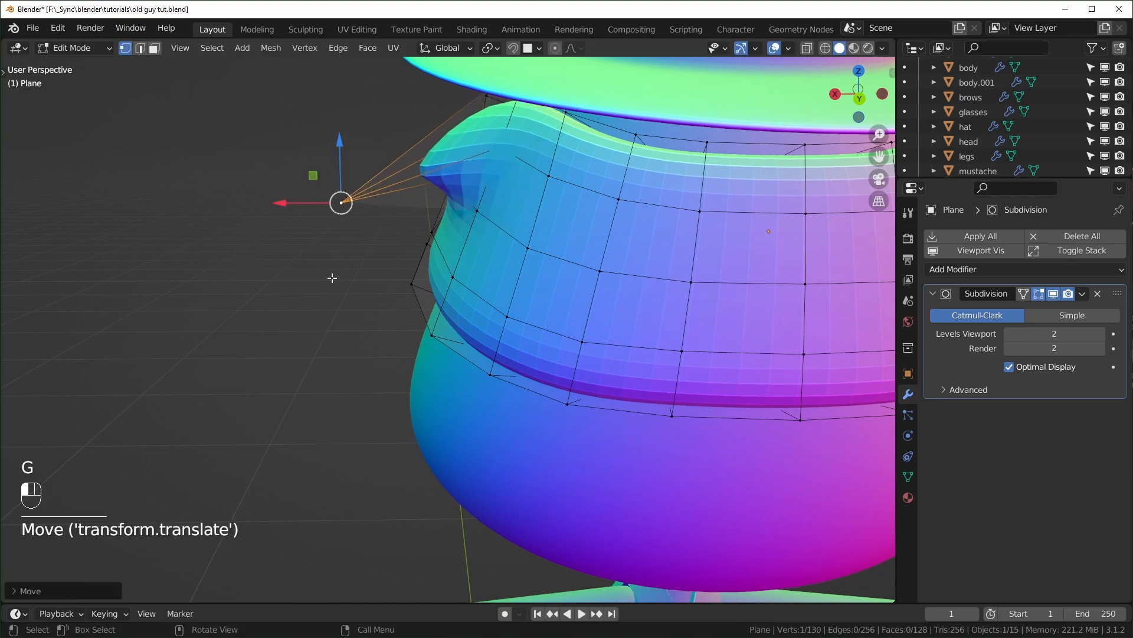
pyautogui.click(331, 273)
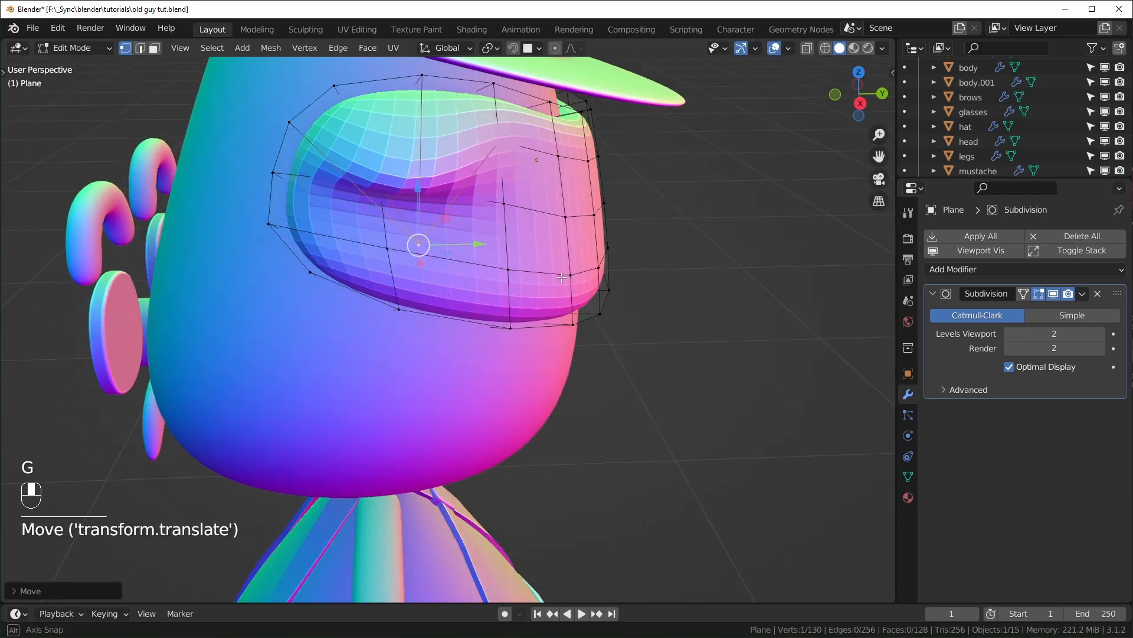
# - Try to pull a vertex below the first tuft outward, and undo the move
pyautogui.moveTo(561, 276); pyautogui.dragTo(626, 275, button='middle')
pyautogui.click(435, 254)
pyautogui.moveTo(461, 260); pyautogui.dragTo(497, 269, button='middle')
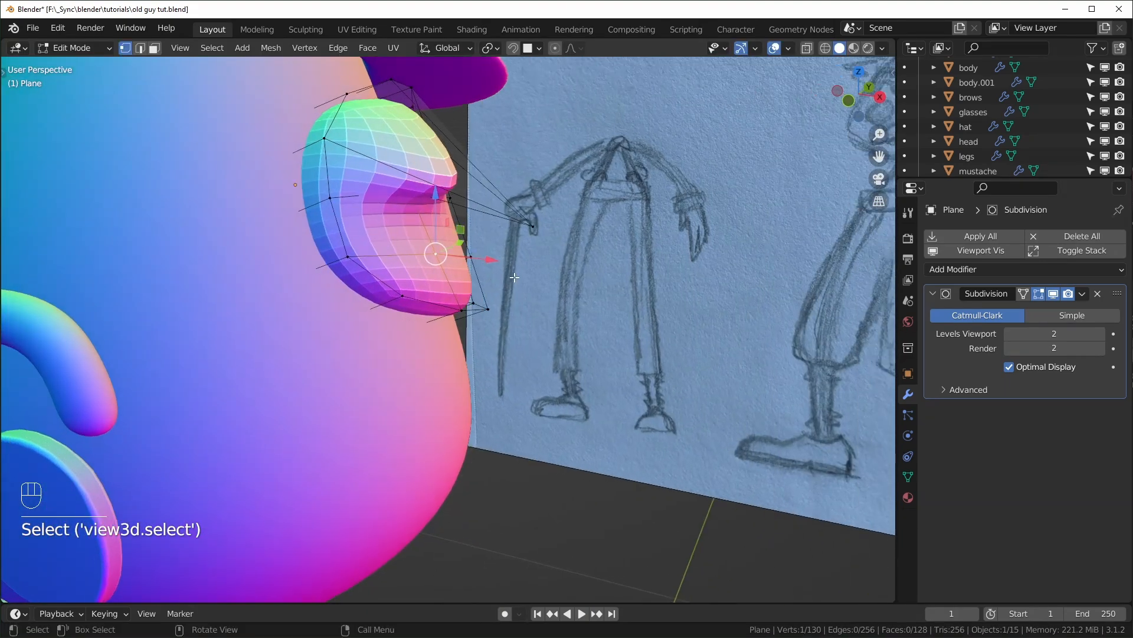
pyautogui.press('g')
pyautogui.click(652, 395)
pyautogui.moveTo(652, 395); pyautogui.dragTo(555, 347, button='middle')
pyautogui.hotkey('ctrl', 'z')
# - Pull a vertex on the hair's lower side edge outward into another point and undo the last move
pyautogui.click(486, 311)
pyautogui.moveTo(481, 271); pyautogui.dragTo(383, 296, button='middle')
pyautogui.click(341, 324)
pyautogui.press('g')
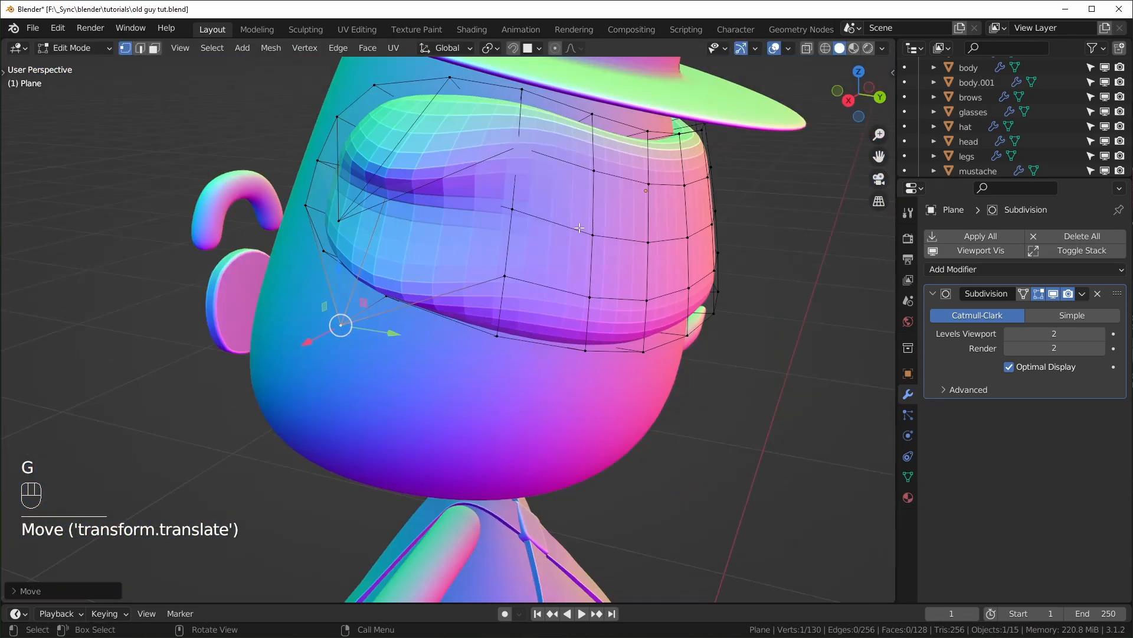
pyautogui.click(562, 281)
pyautogui.hotkey('ctrl', 'z')
# - Pull an upper vertex at the rear side of the hair outward and down into another tuft
pyautogui.moveTo(508, 269); pyautogui.dragTo(481, 218, button='middle')
pyautogui.click(440, 199)
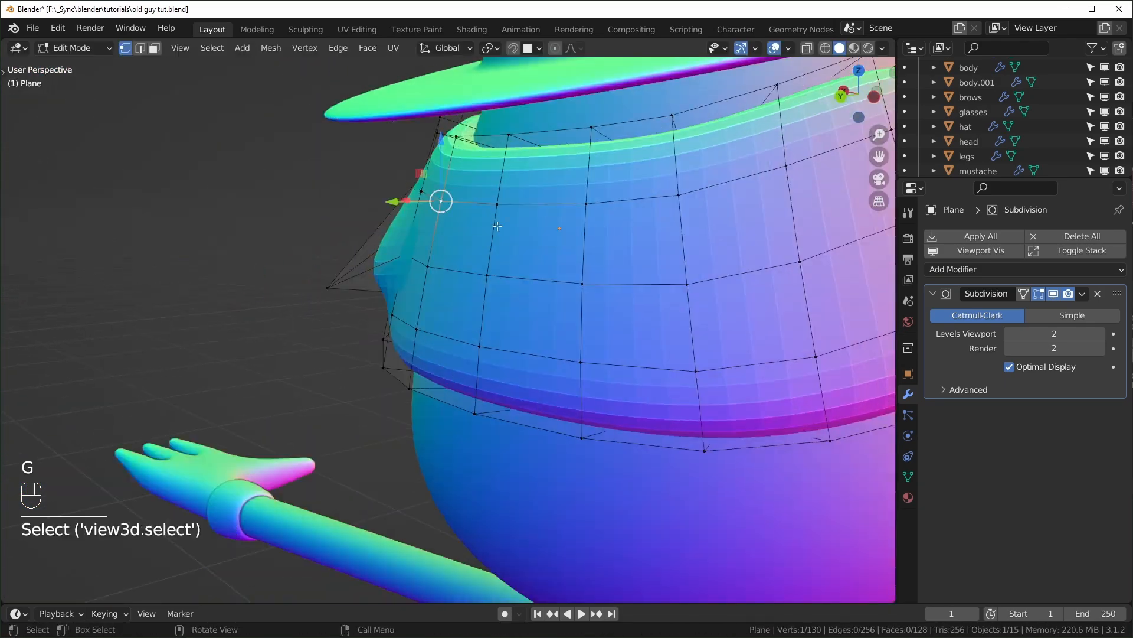
pyautogui.press('g')
pyautogui.click(341, 374)
# - Try to pull the hair tuft's vertex farther outward, and undo the move
pyautogui.moveTo(341, 374); pyautogui.dragTo(260, 378, button='middle')
pyautogui.press('g')
pyautogui.click(134, 379)
pyautogui.moveTo(236, 330); pyautogui.dragTo(236, 298, button='middle')
pyautogui.hotkey('ctrl', 'z')
# - Pull more vertices at the rear side of the hair outward into pointed tufts
pyautogui.moveTo(344, 307); pyautogui.dragTo(397, 319, button='middle')
pyautogui.press('g')
pyautogui.moveTo(531, 295); pyautogui.dragTo(455, 265, button='middle')
pyautogui.click(482, 226)
pyautogui.click(435, 356)
pyautogui.press('g')
pyautogui.click(385, 383)
# - Shape the tufts on the opposite side of the hair by pulling its side vertices outward and down
pyautogui.moveTo(386, 354); pyautogui.dragTo(364, 235, button='middle')
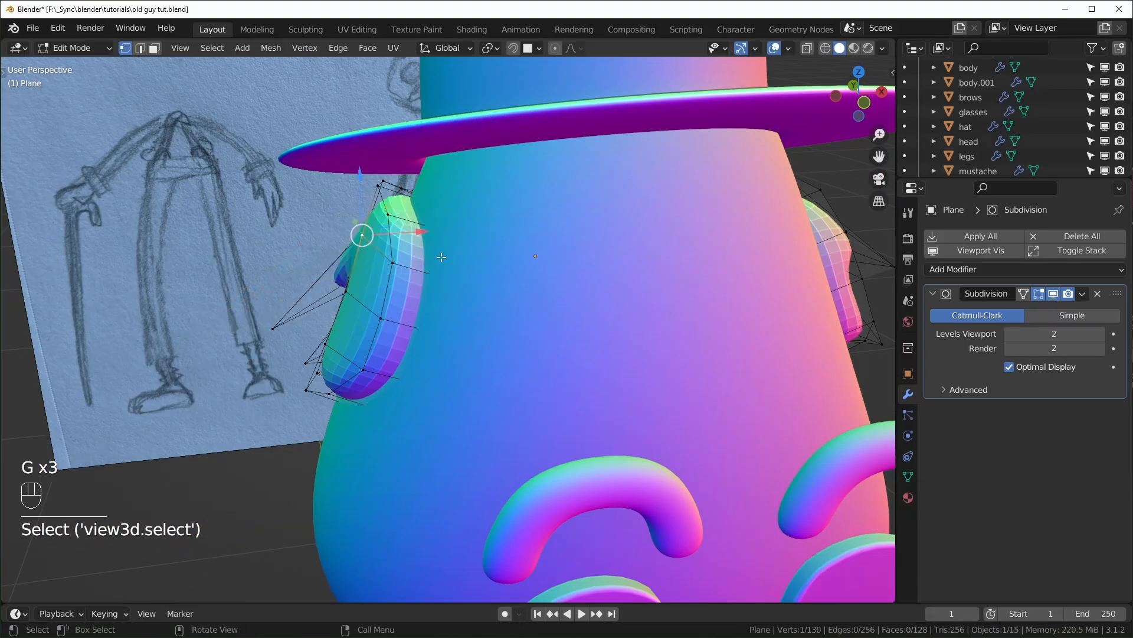
pyautogui.click(243, 332)
pyautogui.press('g')
pyautogui.click(233, 337)
pyautogui.moveTo(408, 353); pyautogui.dragTo(604, 247, button='middle')
pyautogui.hotkey('alt', 'z')
pyautogui.hotkey('alt', 'z')
pyautogui.press('g')
pyautogui.click(481, 338)
# - Try to move a vertex on the opposite side of the hair, and undo the move
pyautogui.moveTo(481, 338); pyautogui.dragTo(626, 277, button='middle')
pyautogui.press('g')
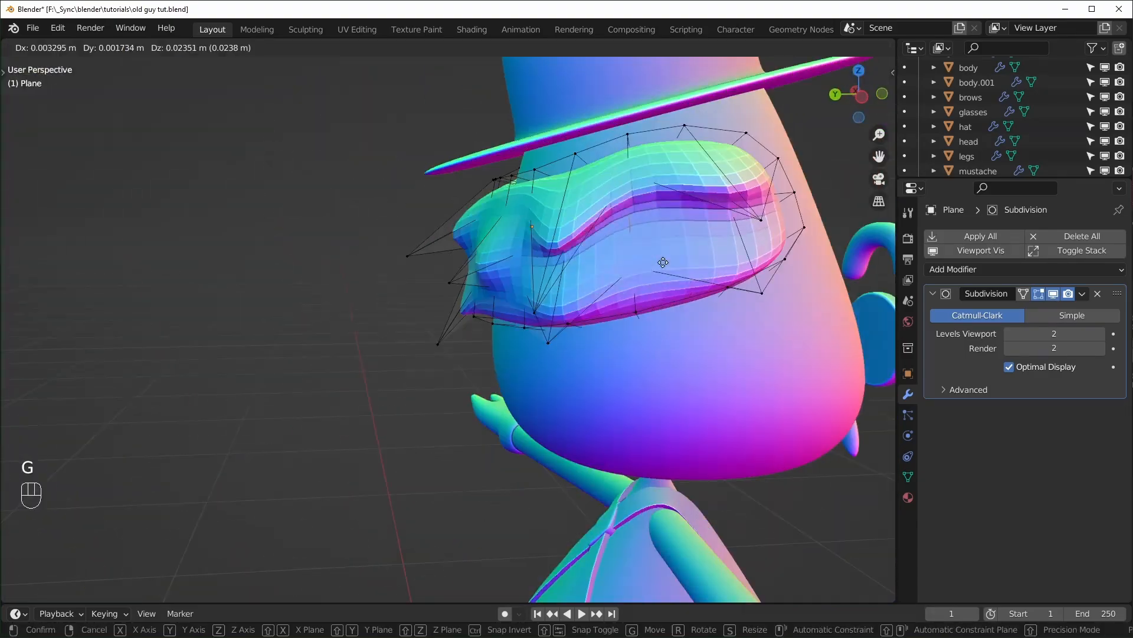
pyautogui.click(632, 258)
pyautogui.hotkey('ctrl', 'z')
# - Select an edge on the hair's lower border and shift it slightly upward
pyautogui.keyDown('alt'); pyautogui.click(644, 313); pyautogui.keyUp('alt')
pyautogui.press('2')
pyautogui.press('g')
pyautogui.hotkey('ctrl', 'z')
pyautogui.press('g')
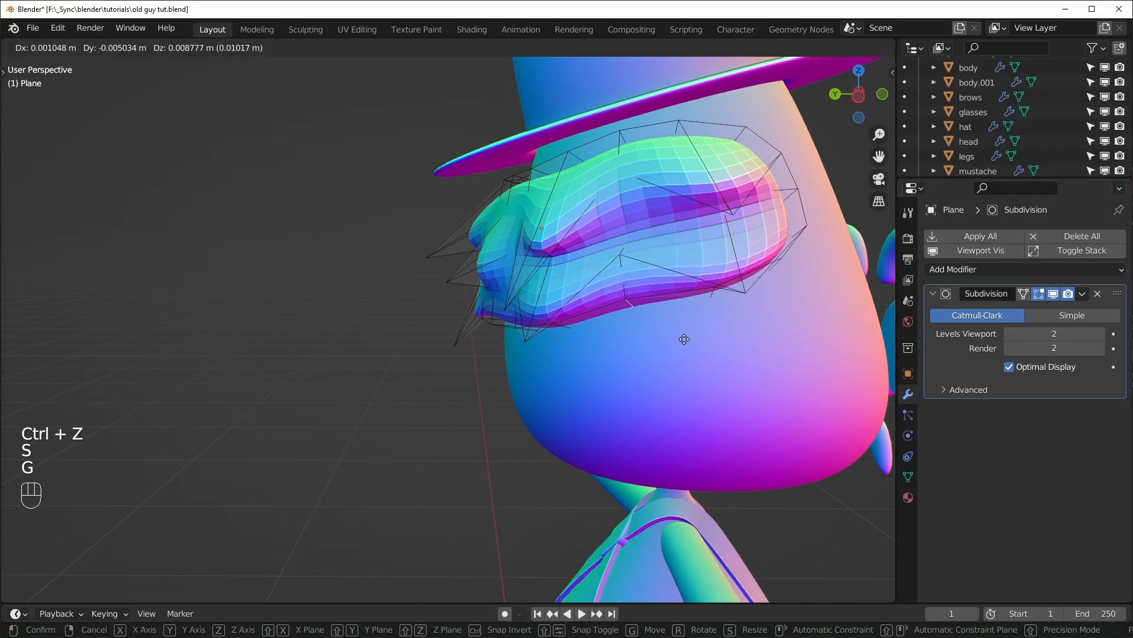
pyautogui.click(680, 317)
# - Adjust the lower tufts by moving a rear vertex and sliding a lower-border vertex along its edge
pyautogui.press('1')
pyautogui.click(470, 321)
pyautogui.press('g')
pyautogui.moveTo(407, 301); pyautogui.dragTo(483, 286, button='middle')
pyautogui.click(608, 307)
pyautogui.press('g')
pyautogui.press('g')
pyautogui.click(643, 323)
# - Nudge another hair tuft vertex into place and finish editing the mesh
pyautogui.moveTo(643, 324); pyautogui.dragTo(612, 338, button='middle')
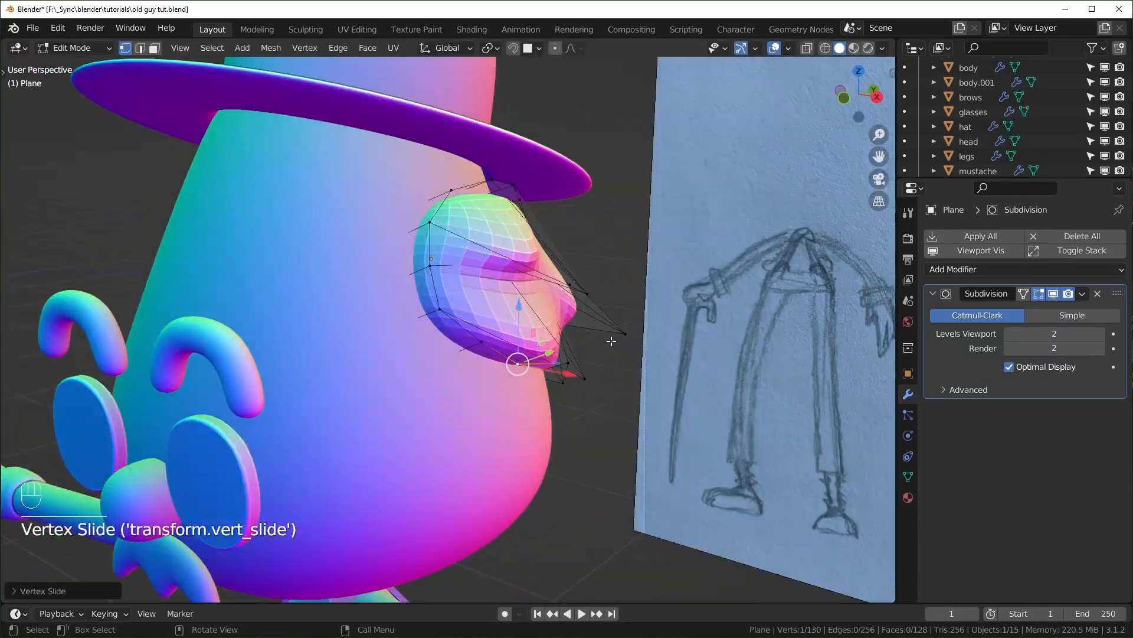
pyautogui.click(649, 230)
pyautogui.press('g')
pyautogui.click(656, 237)
pyautogui.press('Tab')
# - Apply smooth shading to the hair and raise its viewport and render subdivision levels by one
pyautogui.moveTo(523, 310)
pyautogui.mouseDown(button='middle')
pyautogui.moveTo(455, 314)
pyautogui.moveTo(460, 343)
pyautogui.moveTo(555, 311)
pyautogui.moveTo(532, 307)
pyautogui.moveTo(525, 327)
pyautogui.mouseUp(button='middle')
pyautogui.rightClick(422, 292)
pyautogui.click(422, 292)
pyautogui.click(505, 317)
pyautogui.scroll(3, 548, 307)
pyautogui.click(1100, 334)
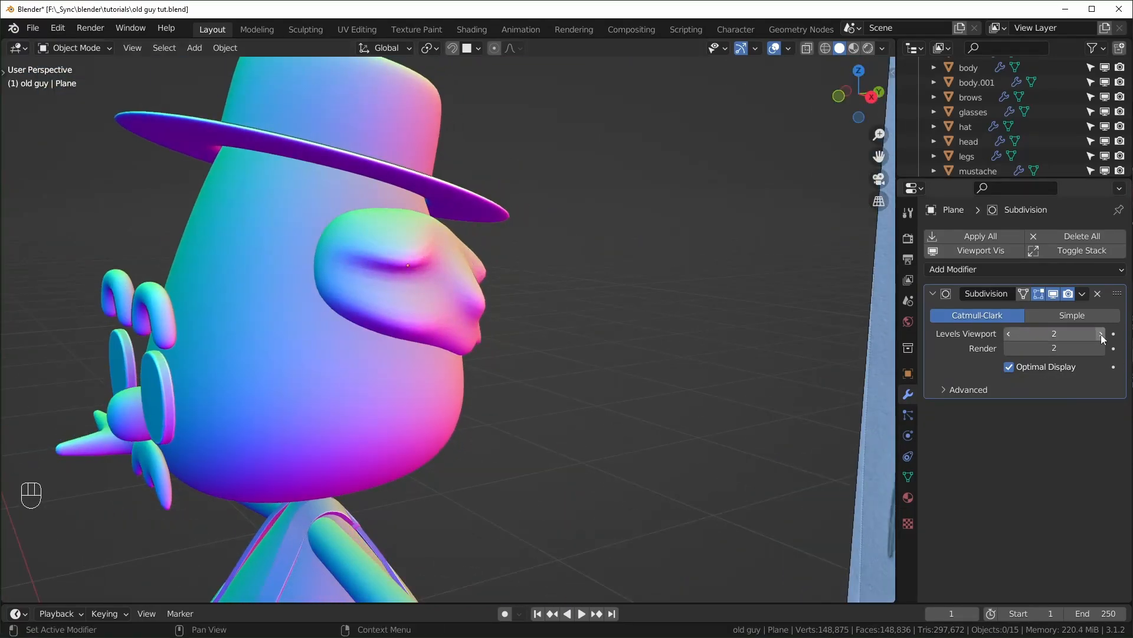
pyautogui.click(1100, 348)
pyautogui.moveTo(781, 380); pyautogui.dragTo(656, 376, button='middle')
pyautogui.scroll(-3, 575, 381)
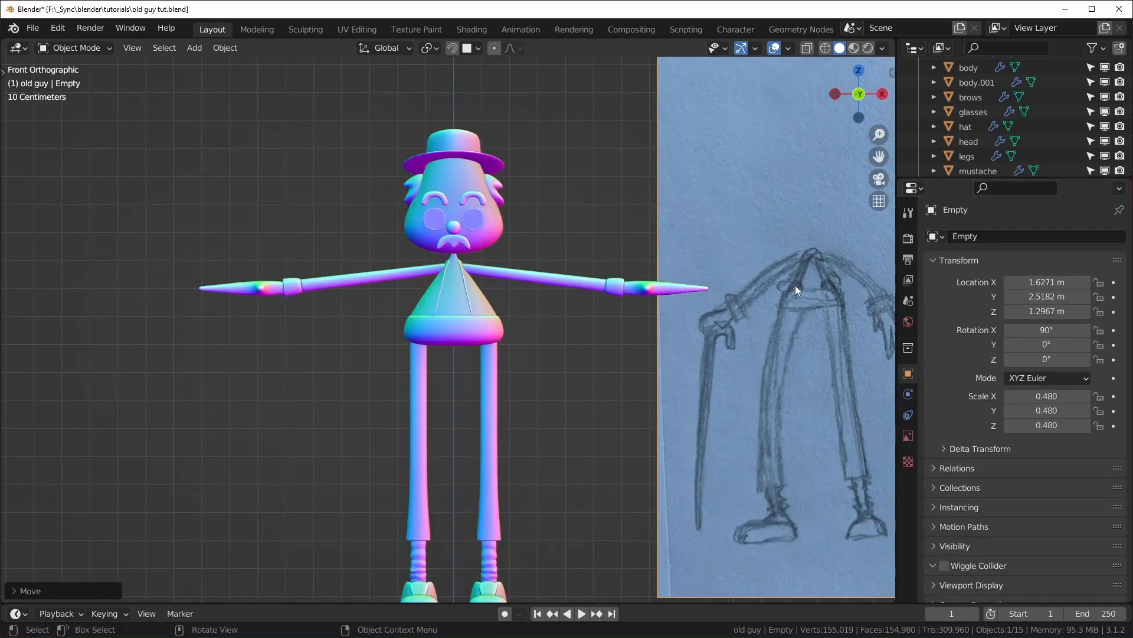
pyautogui.keyDown('shift'); pyautogui.moveTo(795, 285); pyautogui.dragTo(481, 332, button='middle'); pyautogui.keyUp('shift')
pyautogui.scroll(5, 492, 332)
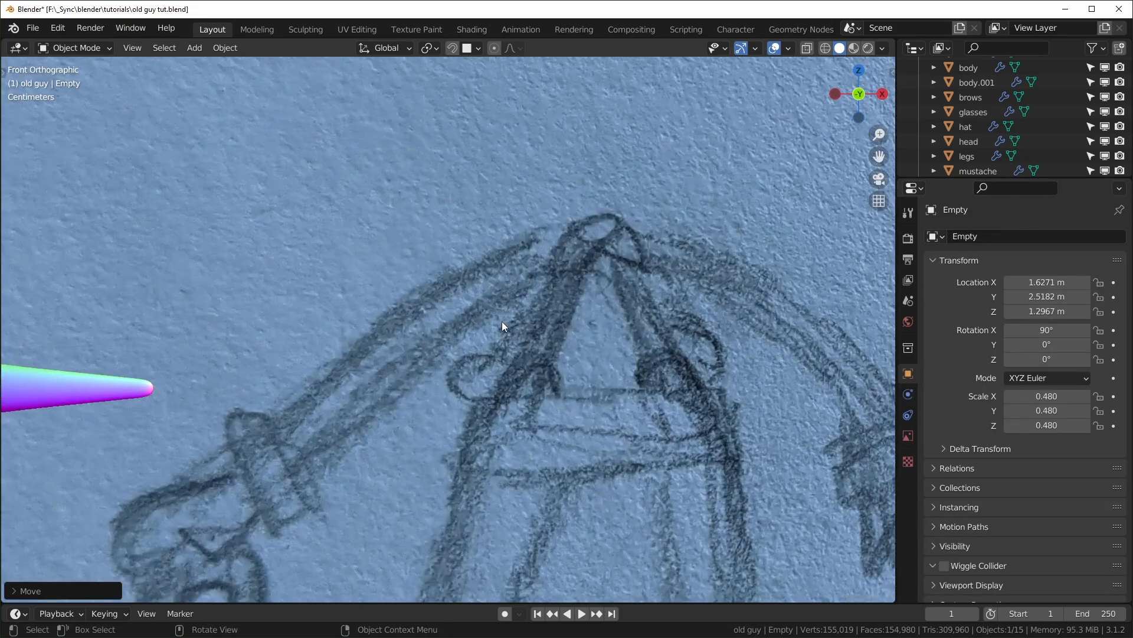
pyautogui.scroll(-10, 571, 256)
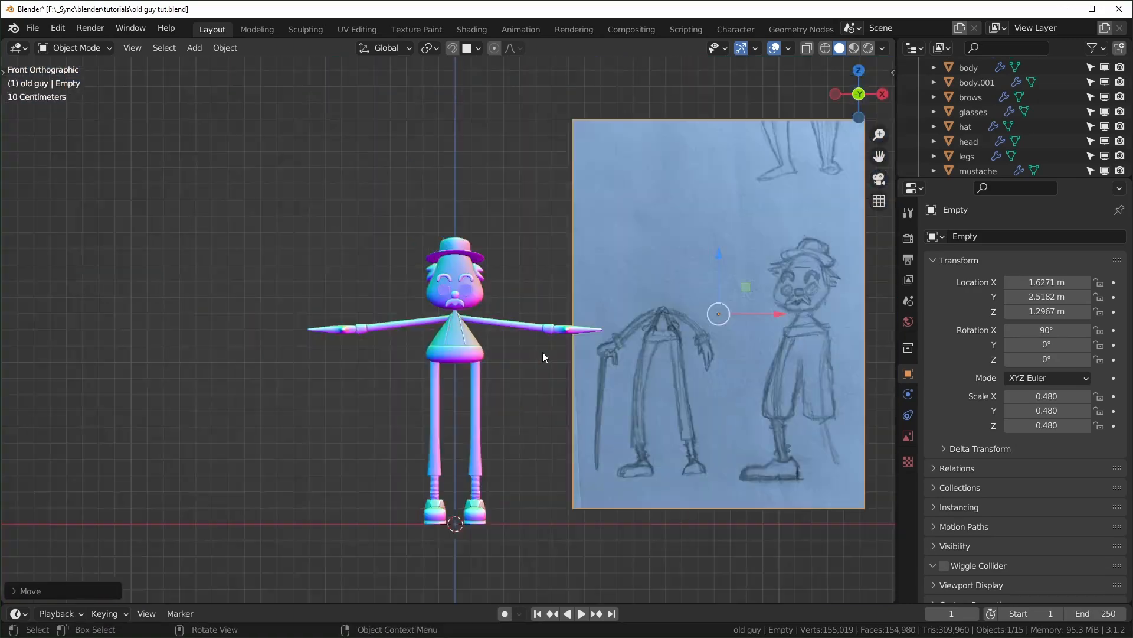
# - Add a plane, raise it to the character's neck, and scale it down to just surround the neck
pyautogui.moveTo(543, 357); pyautogui.dragTo(497, 438, button='middle')
pyautogui.hotkey('shift', 'a')
pyautogui.moveTo(495, 334)
pyautogui.click(568, 36)
pyautogui.press('KP_1')
pyautogui.scroll(-2, 450, 420)
pyautogui.press('g')
pyautogui.press('z')
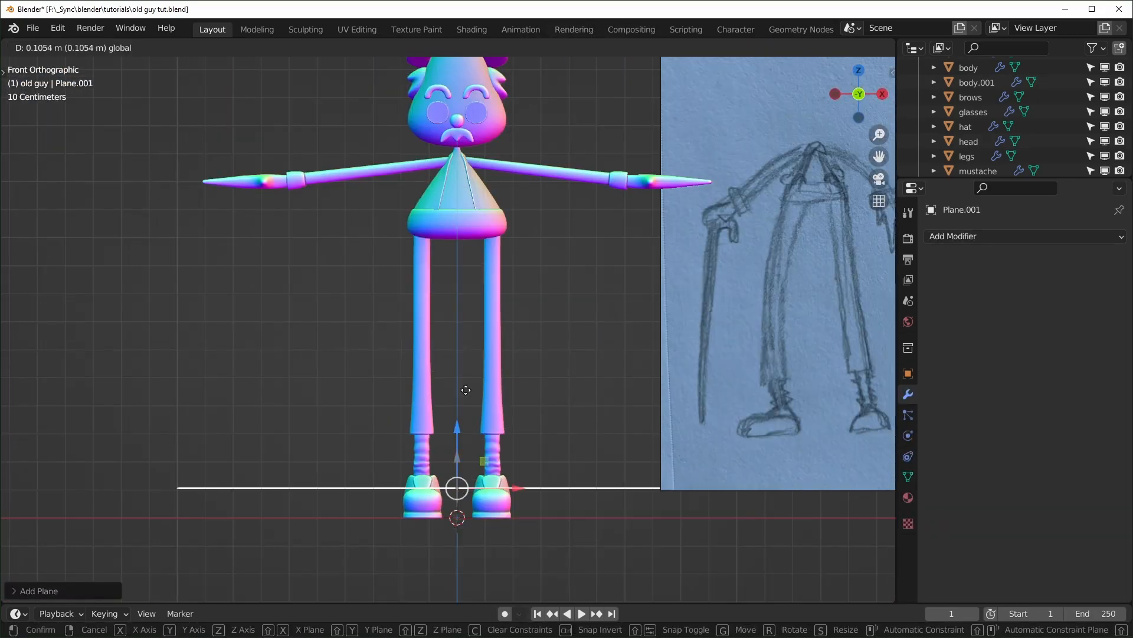
pyautogui.click(498, 93)
pyautogui.moveTo(498, 93); pyautogui.dragTo(508, 153, button='middle')
pyautogui.press('s')
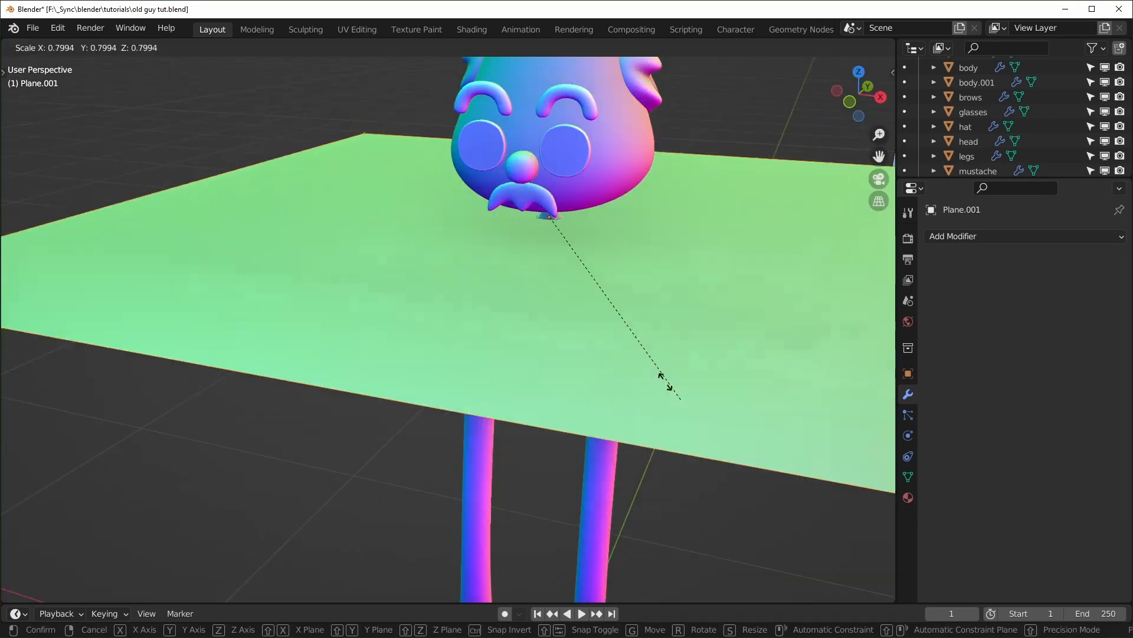
pyautogui.click(520, 230)
# - Delete only the plane's face, subdivide the remaining edges, and round them into a circle with LoopTools
pyautogui.press('Tab')
pyautogui.press('x')
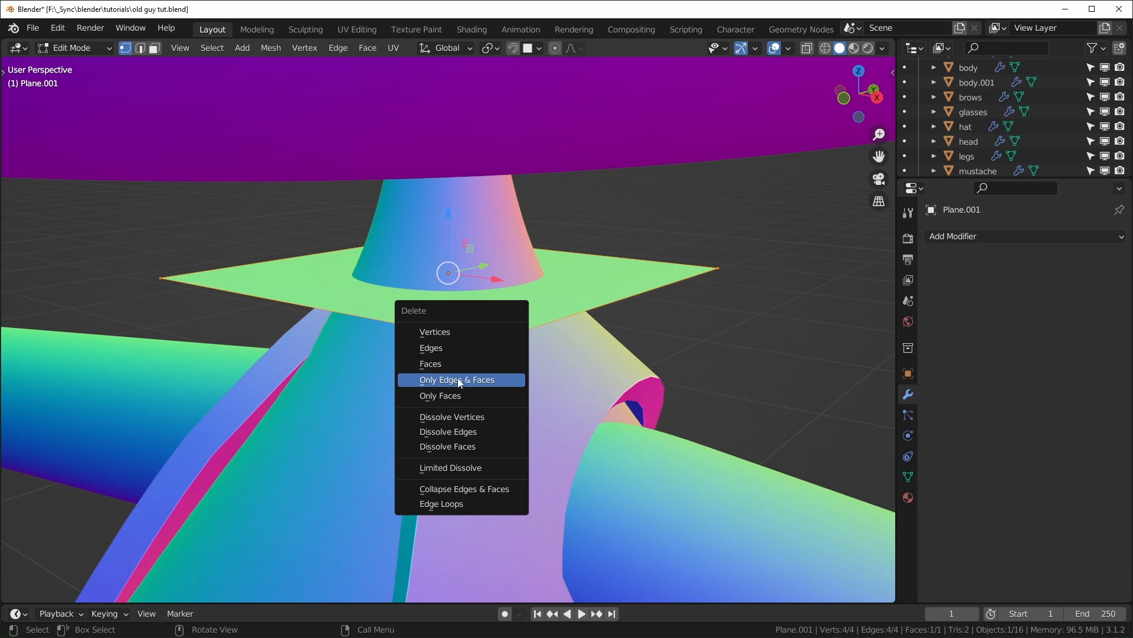
pyautogui.click(452, 393)
pyautogui.moveTo(676, 308); pyautogui.dragTo(565, 308, button='middle')
pyautogui.press('a')
pyautogui.rightClick(612, 302)
pyautogui.click(562, 302)
pyautogui.rightClick(565, 308)
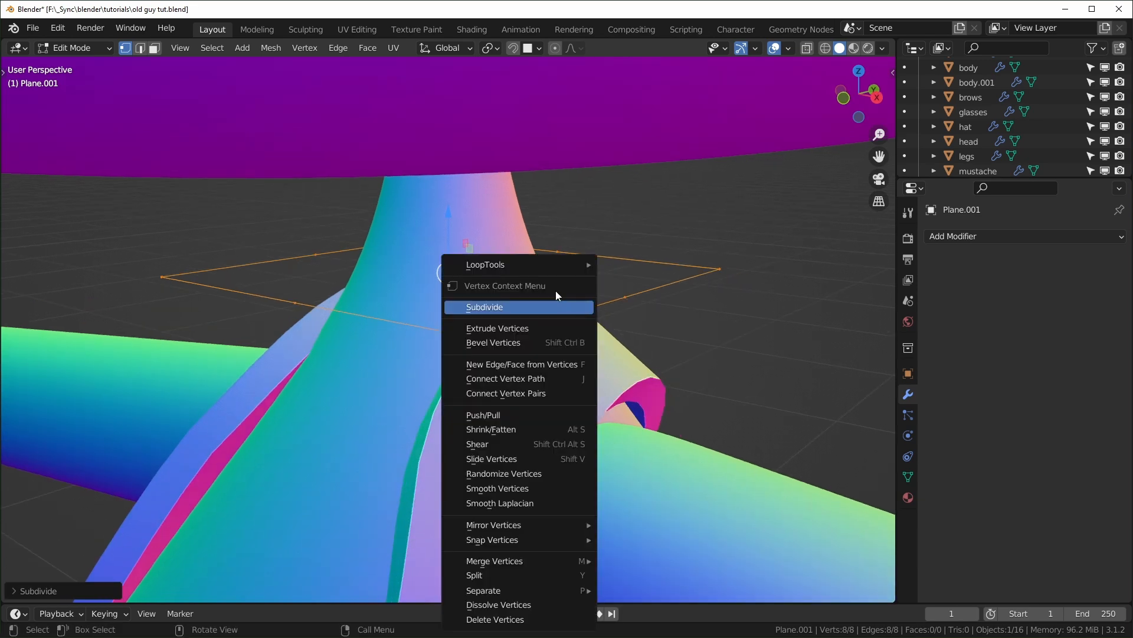
pyautogui.moveTo(527, 266)
pyautogui.click(635, 279)
pyautogui.moveTo(635, 279); pyautogui.dragTo(589, 359, button='middle')
# - Extrude the circular loop slightly downward along Z to form a short collar band around the neck
pyautogui.press('e')
pyautogui.press('z')
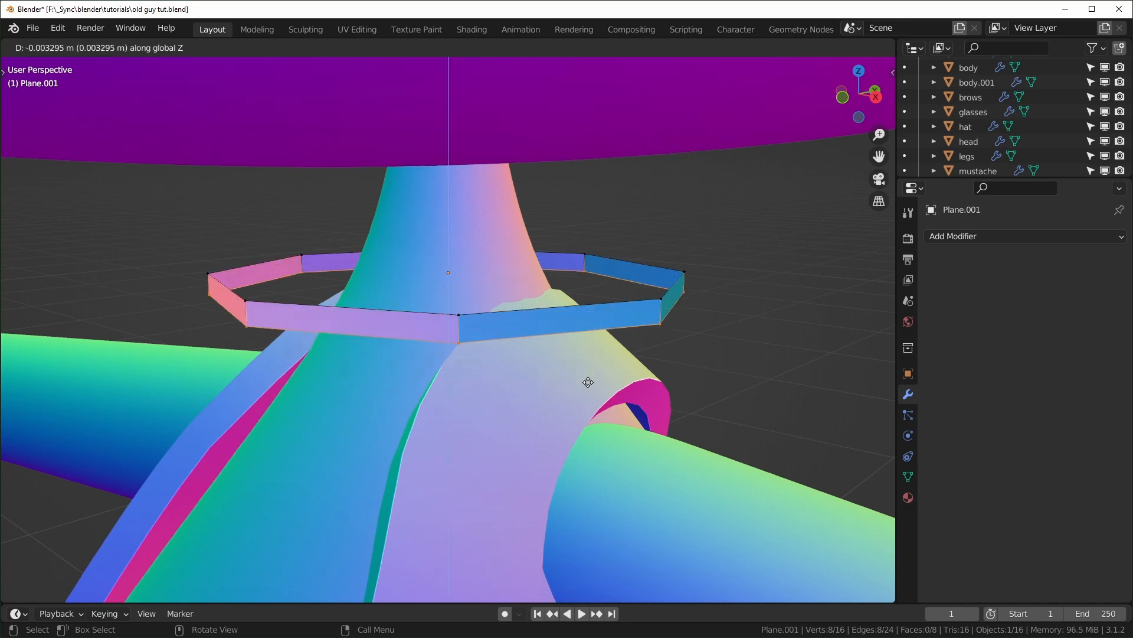
pyautogui.click(587, 379)
pyautogui.hotkey('alt', 'a')
# - Delete the negative-X half of the collar band and restore it with a Mirror modifier
pyautogui.moveTo(446, 299)
pyautogui.mouseDown(button='middle')
pyautogui.moveTo(624, 358)
pyautogui.moveTo(627, 372)
pyautogui.mouseUp(button='middle')
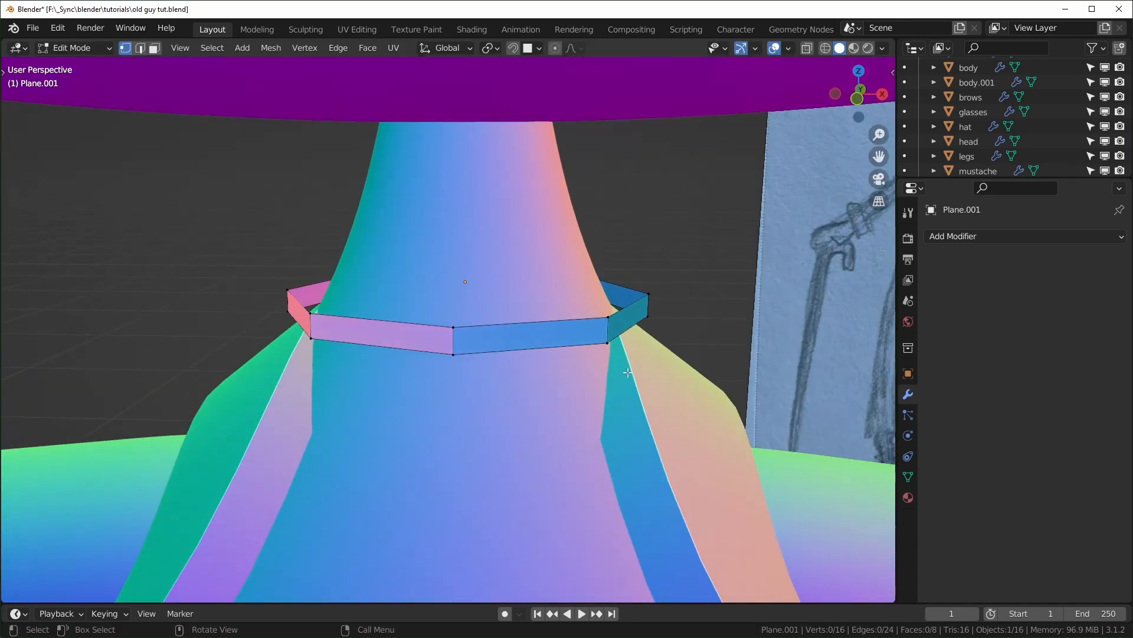
pyautogui.hotkey('alt', 'z')
pyautogui.moveTo(255, 201)
pyautogui.mouseDown()
pyautogui.moveTo(362, 375)
pyautogui.moveTo(383, 388)
pyautogui.mouseUp()
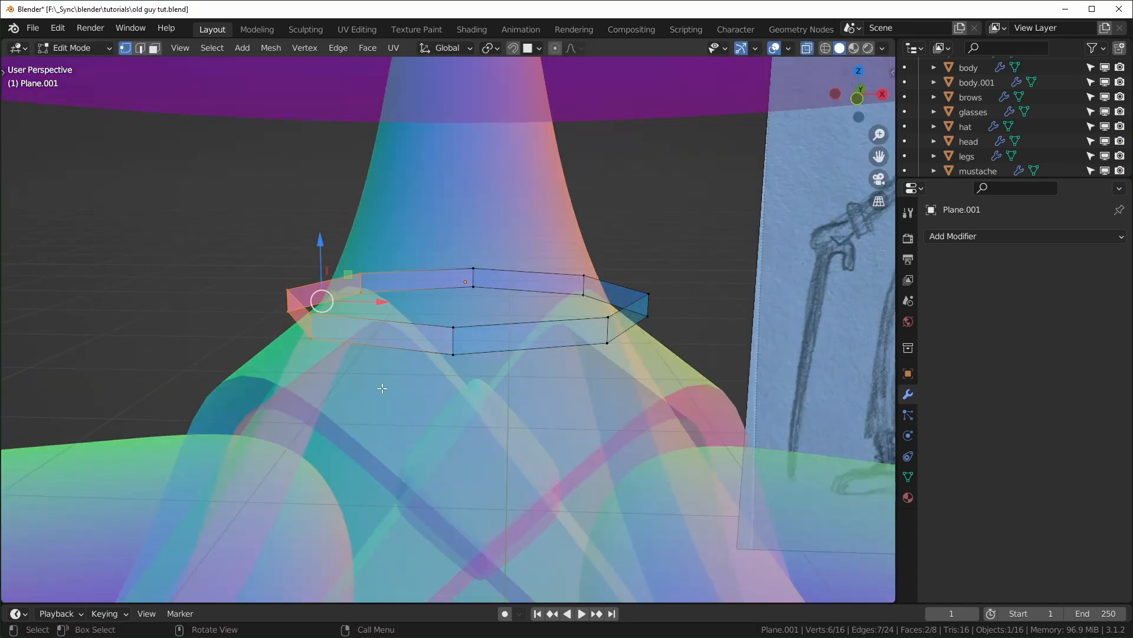
pyautogui.press('x')
pyautogui.click(380, 387)
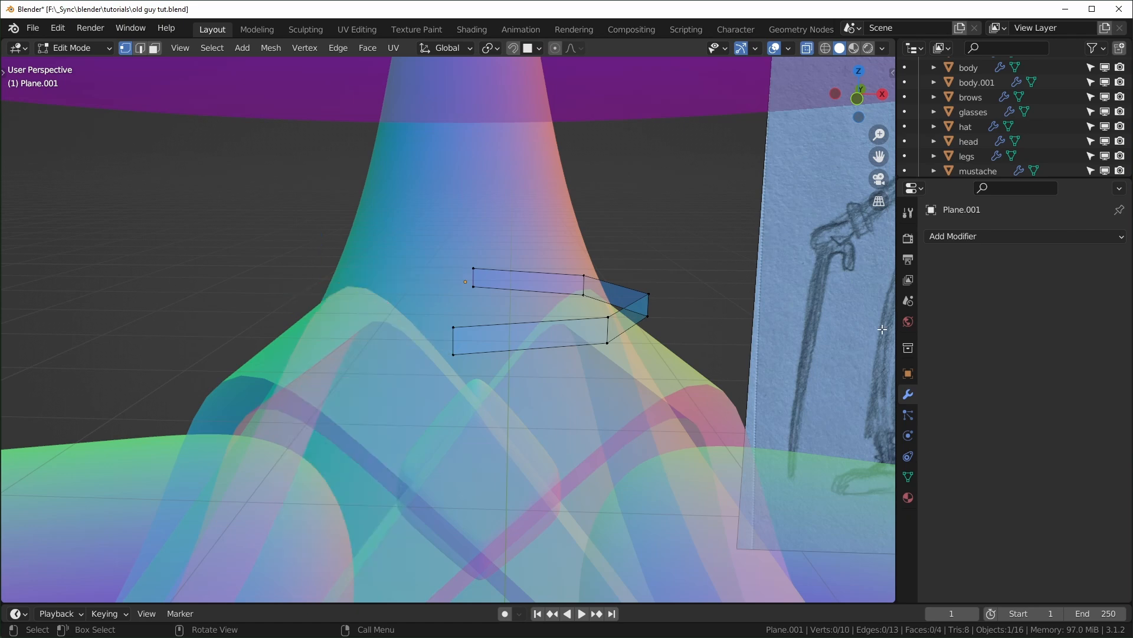
pyautogui.click(1039, 237)
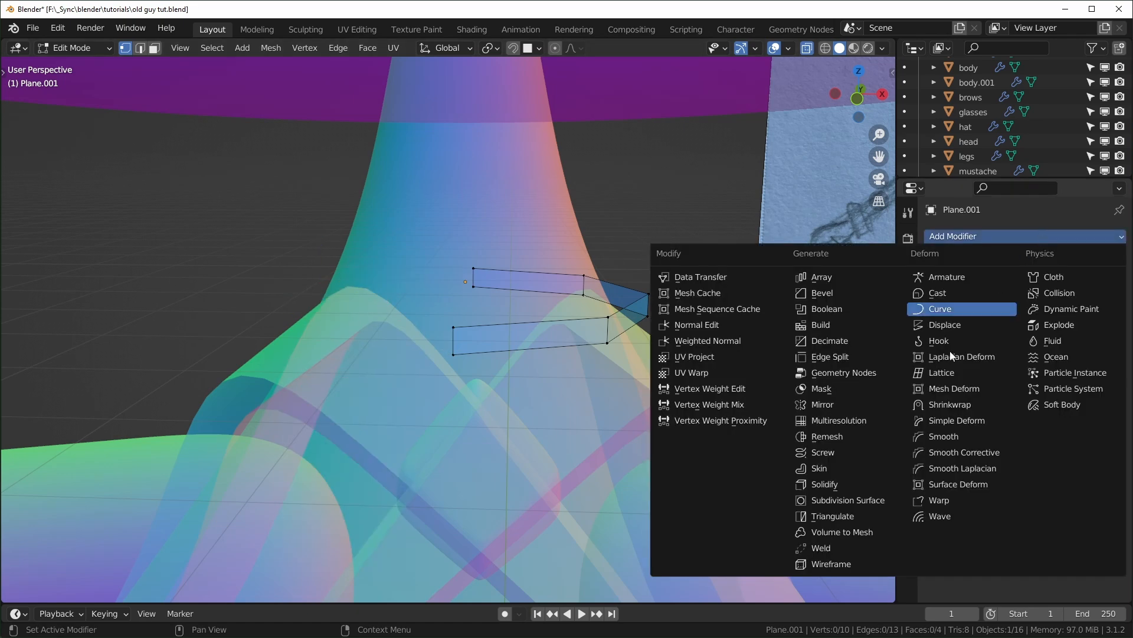
pyautogui.click(838, 408)
# - Add Solidify and Subdivision Surface modifiers to the collar, with a solidify thickness of 0.002 m
pyautogui.click(1008, 269)
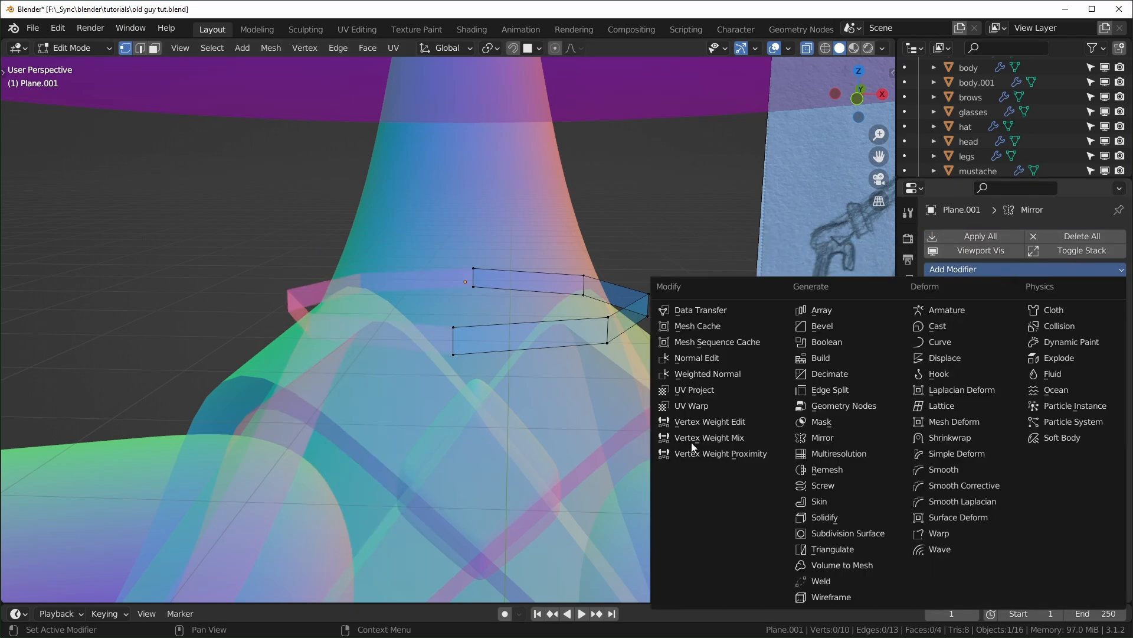
pyautogui.click(835, 521)
pyautogui.click(1013, 272)
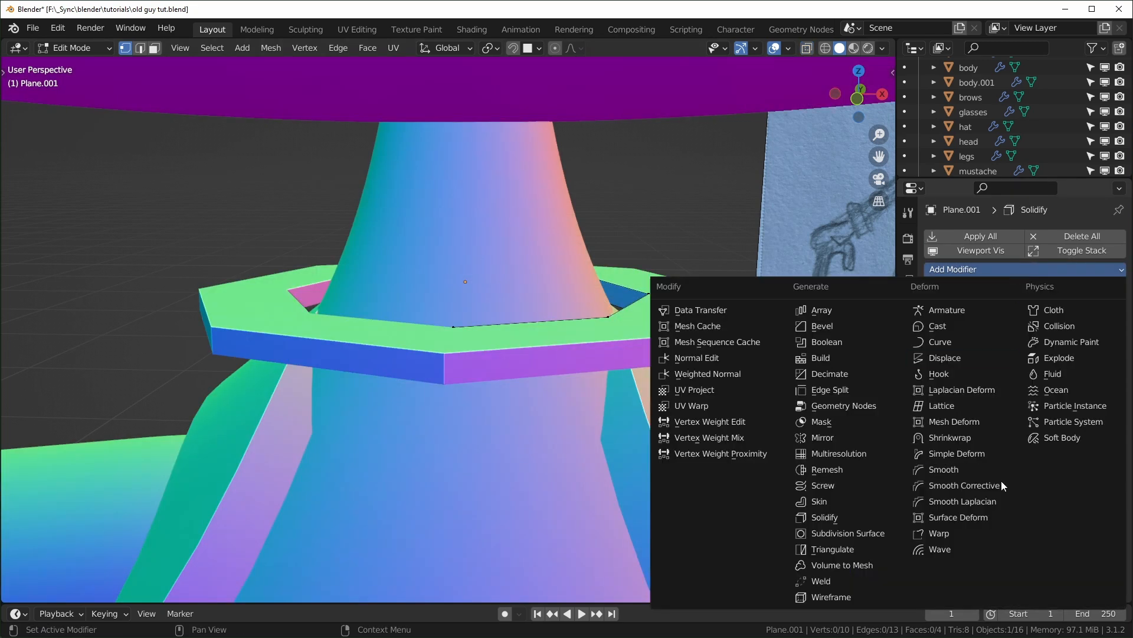
pyautogui.click(865, 533)
pyautogui.moveTo(1054, 499); pyautogui.dragTo(1030, 499)
# - Pull the collar's front lower vertices downward and outward to shape a pointed lapel
pyautogui.hotkey('shift', 'space')
pyautogui.press('g')
pyautogui.moveTo(521, 334); pyautogui.dragTo(550, 355)
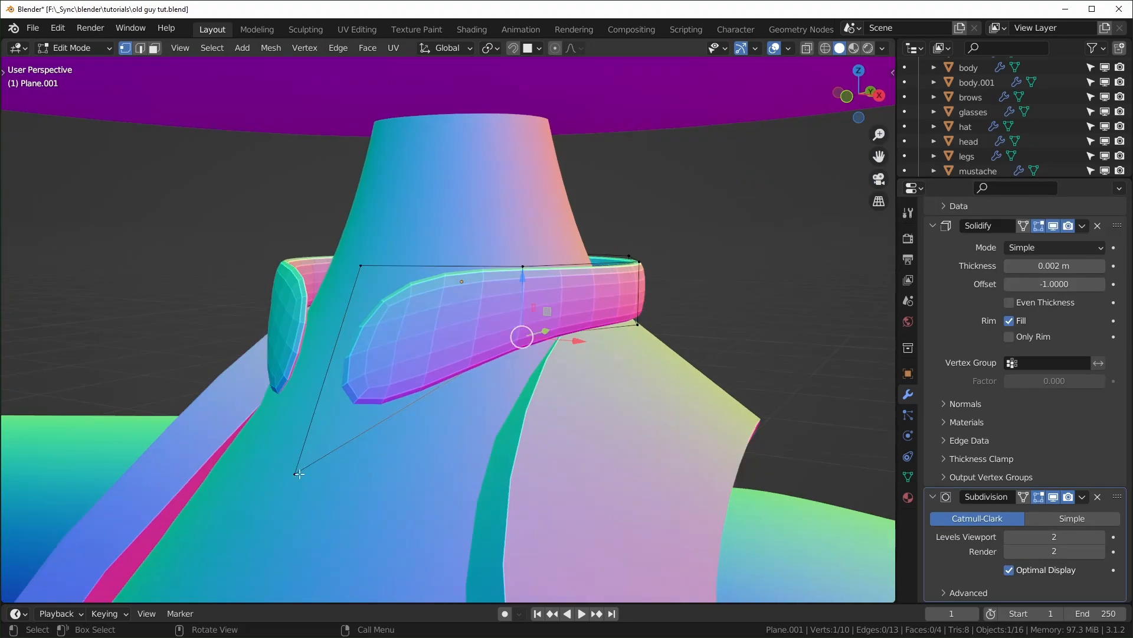
pyautogui.moveTo(311, 466); pyautogui.dragTo(413, 383, button='middle')
pyautogui.press('g')
pyautogui.click(557, 320)
pyautogui.moveTo(558, 321); pyautogui.dragTo(552, 283, button='middle')
# - Add a centred loop cut across the front section of the collar
pyautogui.hotkey('ctrl', 'r')
pyautogui.click(477, 290)
pyautogui.rightClick(480, 288)
pyautogui.moveTo(479, 288); pyautogui.dragTo(615, 297, button='middle')
pyautogui.moveTo(485, 220); pyautogui.dragTo(526, 239, button='middle')
# - Enable Clipping on the collar's Mirror modifier and move the upper edge loop to fit the neck
pyautogui.scroll(8, 993, 529)
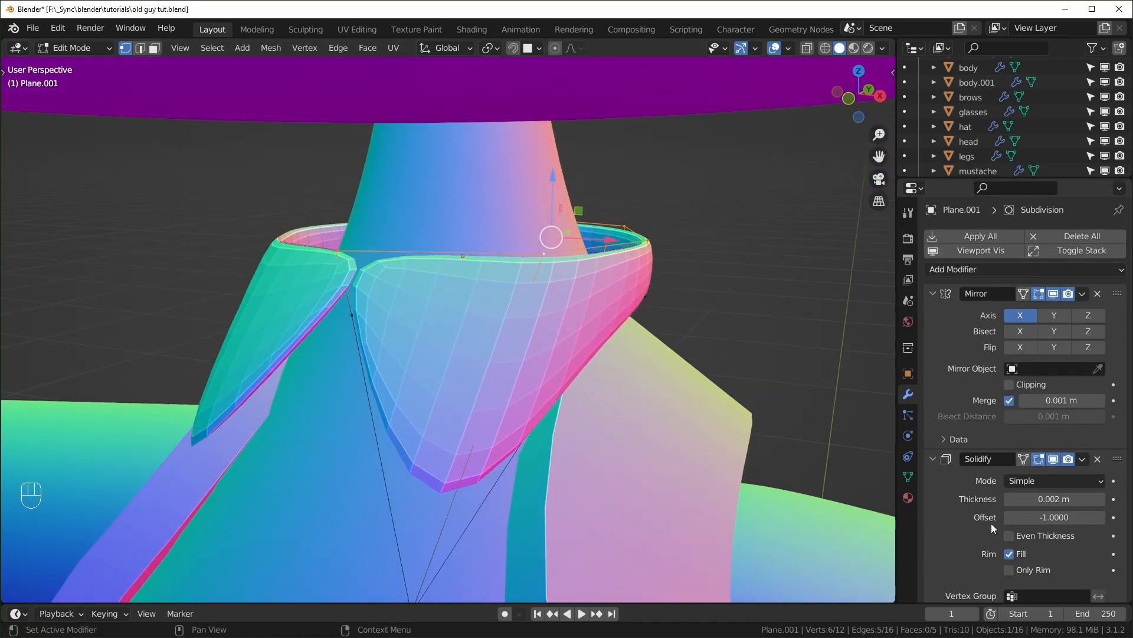
pyautogui.click(1009, 385)
pyautogui.moveTo(507, 394); pyautogui.dragTo(521, 398, button='middle')
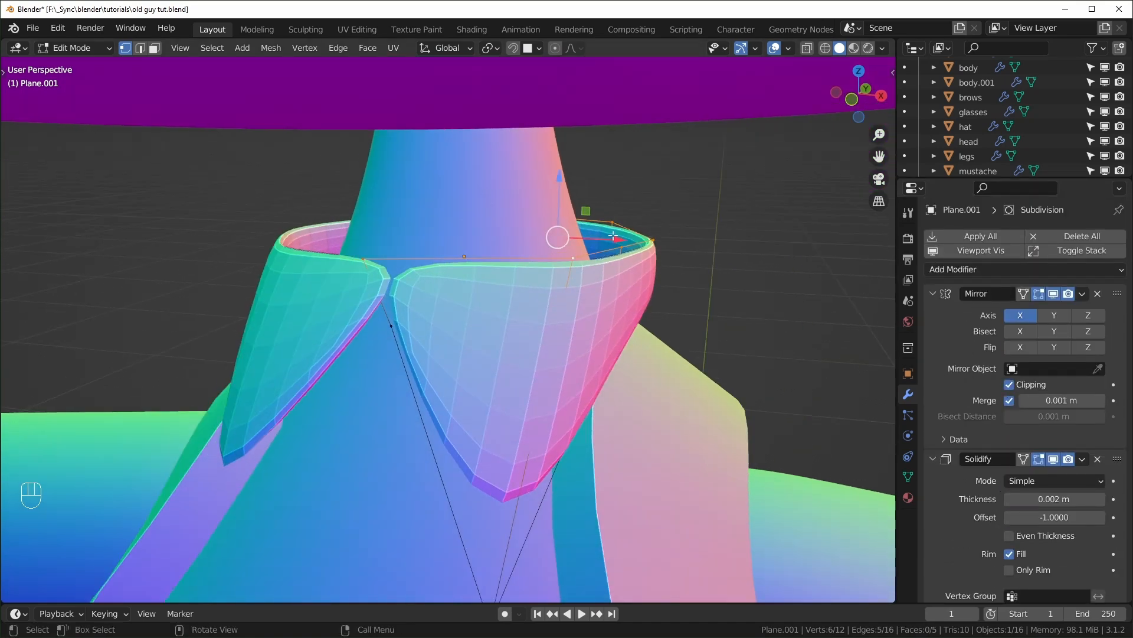
pyautogui.press('g')
pyautogui.click(590, 212)
pyautogui.moveTo(590, 212); pyautogui.dragTo(531, 276, button='middle')
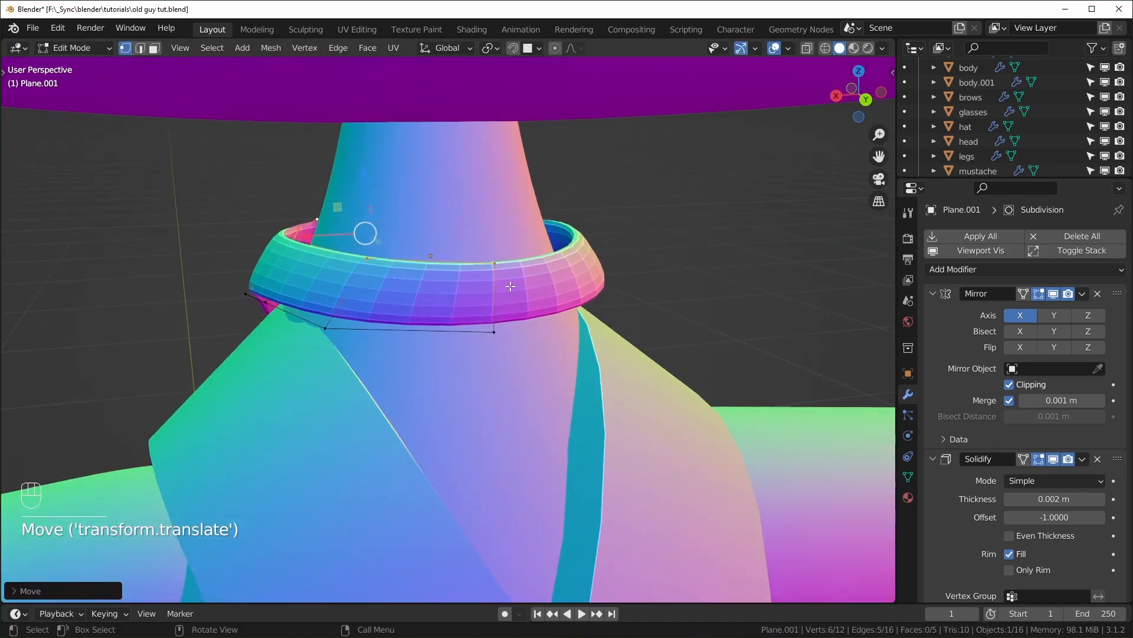
pyautogui.moveTo(477, 347); pyautogui.dragTo(749, 342, button='middle')
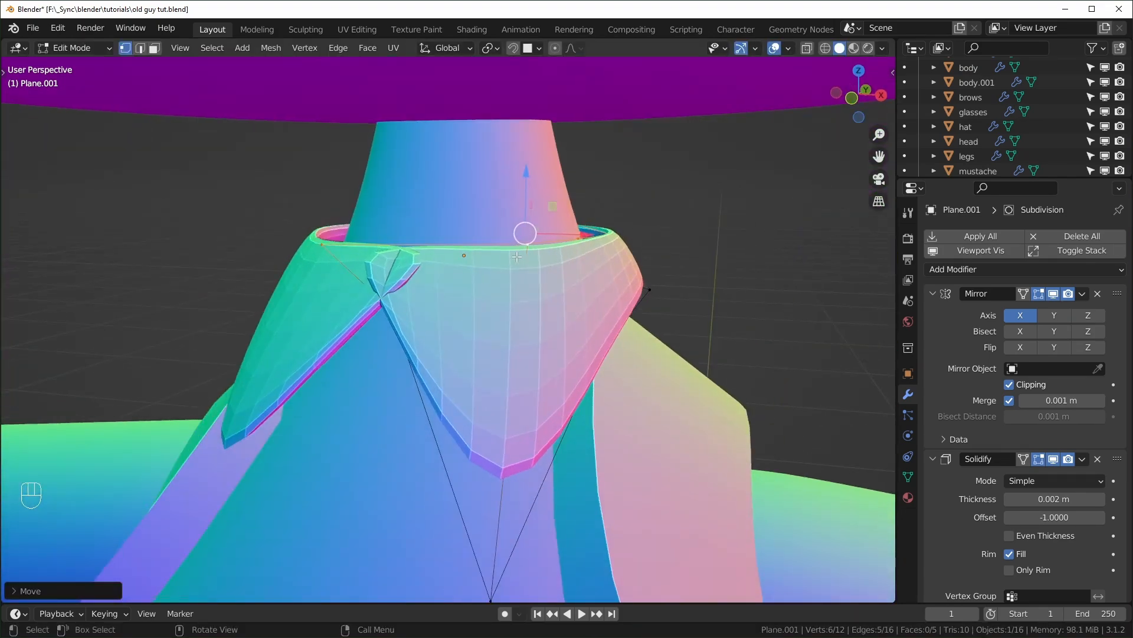
# - Reposition the collar's front vertices so both lapels meet at the centre line and spread apart below
pyautogui.moveTo(594, 229); pyautogui.dragTo(466, 221, button='middle')
pyautogui.moveTo(520, 214); pyautogui.dragTo(654, 330)
pyautogui.moveTo(590, 307); pyautogui.dragTo(508, 322, button='middle')
pyautogui.moveTo(413, 283); pyautogui.dragTo(502, 307, button='middle')
pyautogui.click(360, 250)
pyautogui.moveTo(378, 230); pyautogui.dragTo(385, 223)
pyautogui.click(442, 316)
pyautogui.moveTo(472, 366); pyautogui.dragTo(354, 414, button='middle')
pyautogui.hotkey('ctrl', 'r')
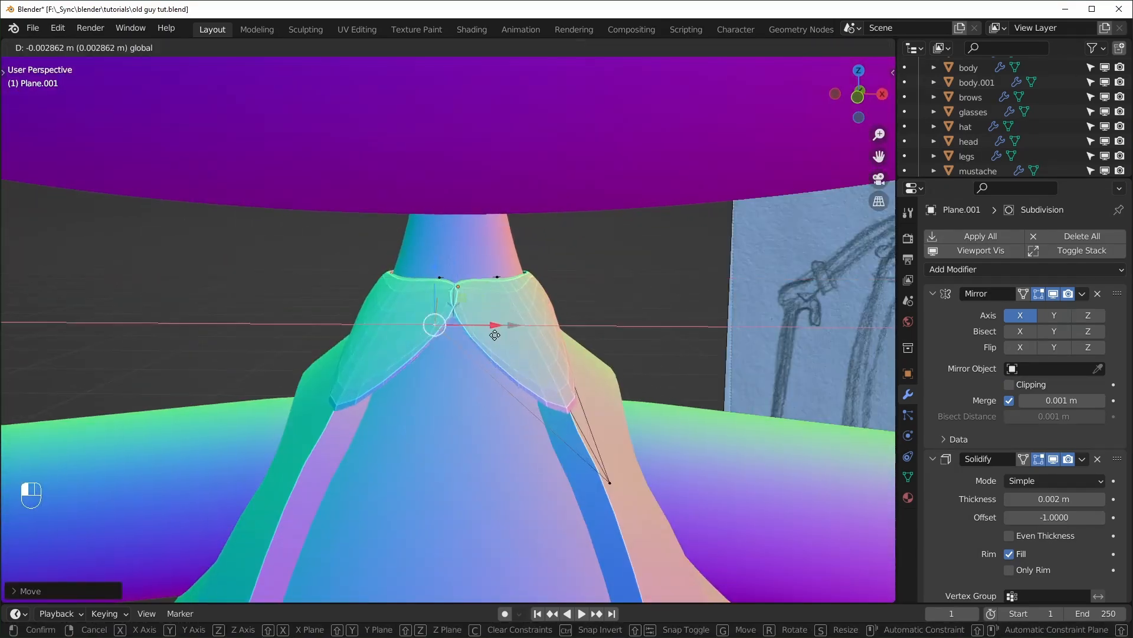
pyautogui.press('g')
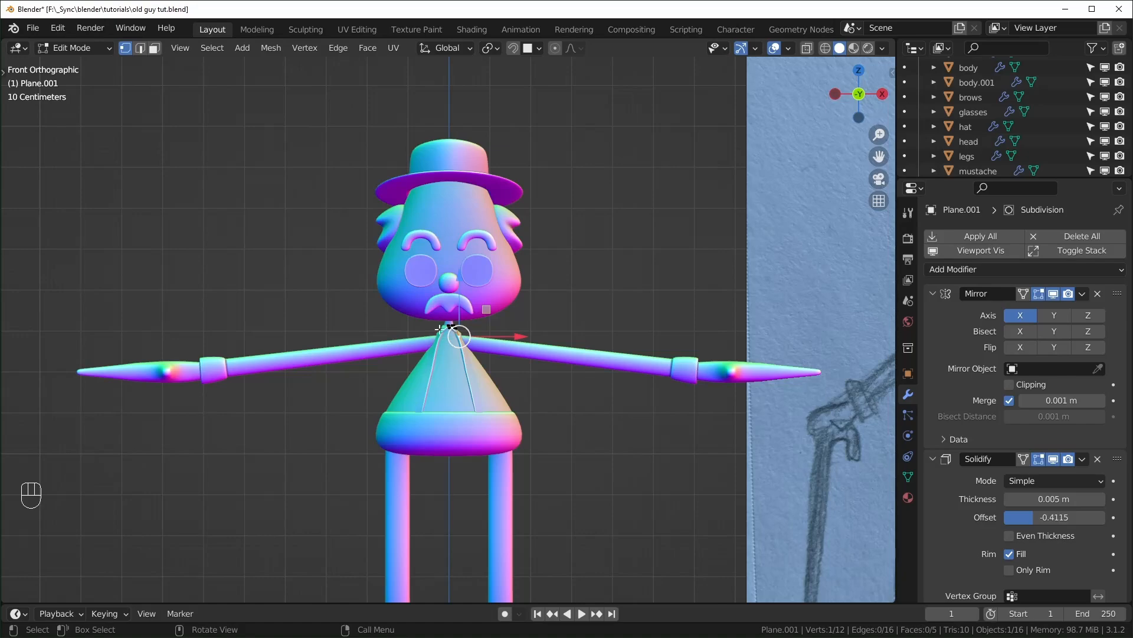
# - Select a collar vertex with X-ray display and move it to fit the lapel to the coat
pyautogui.scroll(-2, 439, 329)
pyautogui.moveTo(440, 329)
pyautogui.keyDown('shift'); pyautogui.mouseDown(button='middle')
pyautogui.moveTo(395, 331)
pyautogui.moveTo(434, 331)
pyautogui.mouseUp(button='middle'); pyautogui.keyUp('shift')
pyautogui.scroll(6, 510, 386)
pyautogui.moveTo(510, 387); pyautogui.dragTo(449, 330, button='middle')
pyautogui.click(448, 331)
pyautogui.hotkey('alt', 'z')
pyautogui.press('g')
pyautogui.press('g')
pyautogui.click(470, 375)
pyautogui.press('Tab')
pyautogui.moveTo(469, 375); pyautogui.dragTo(560, 383, button='middle')
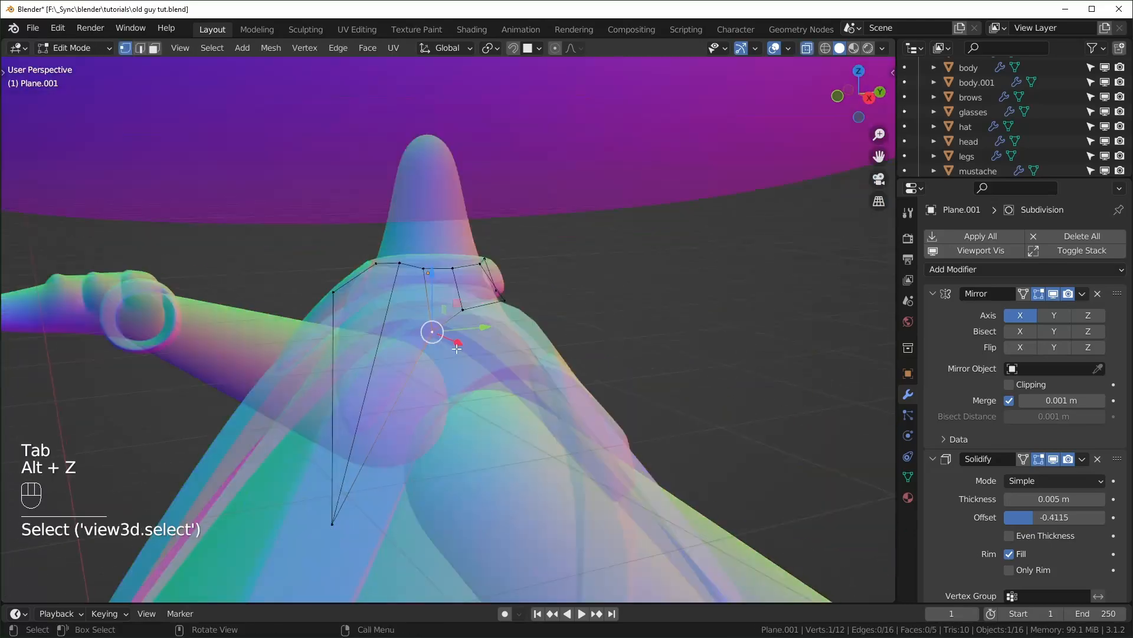
# - Fine-tune the lapel's lower tip vertex against the coat front and finish editing the collar mesh
pyautogui.press('Tab')
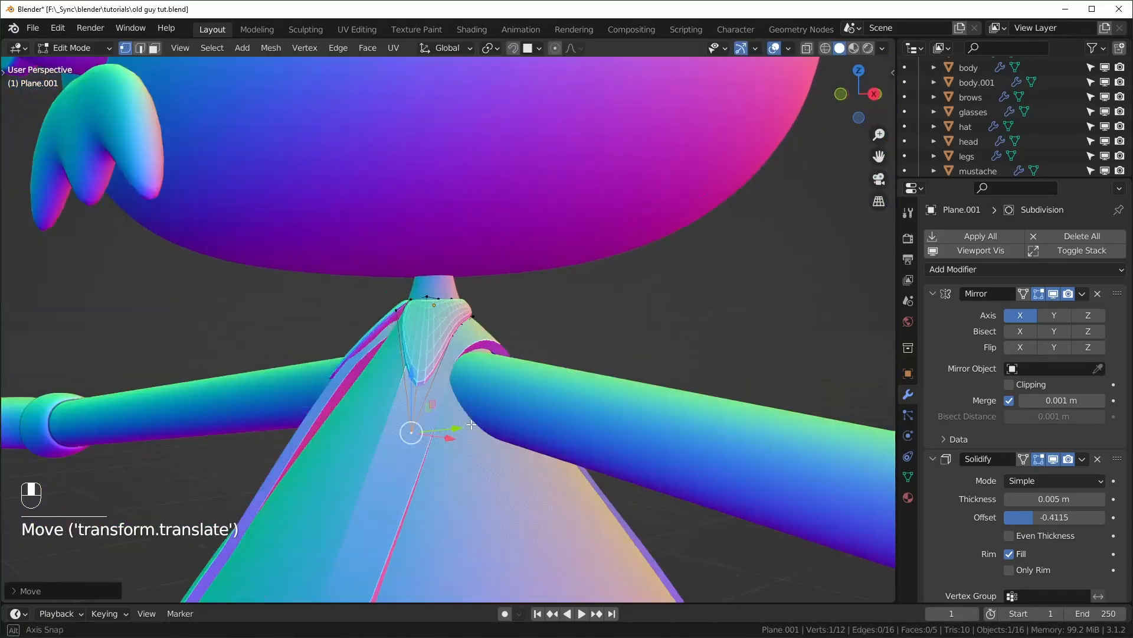
pyautogui.press('g')
pyautogui.press('g')
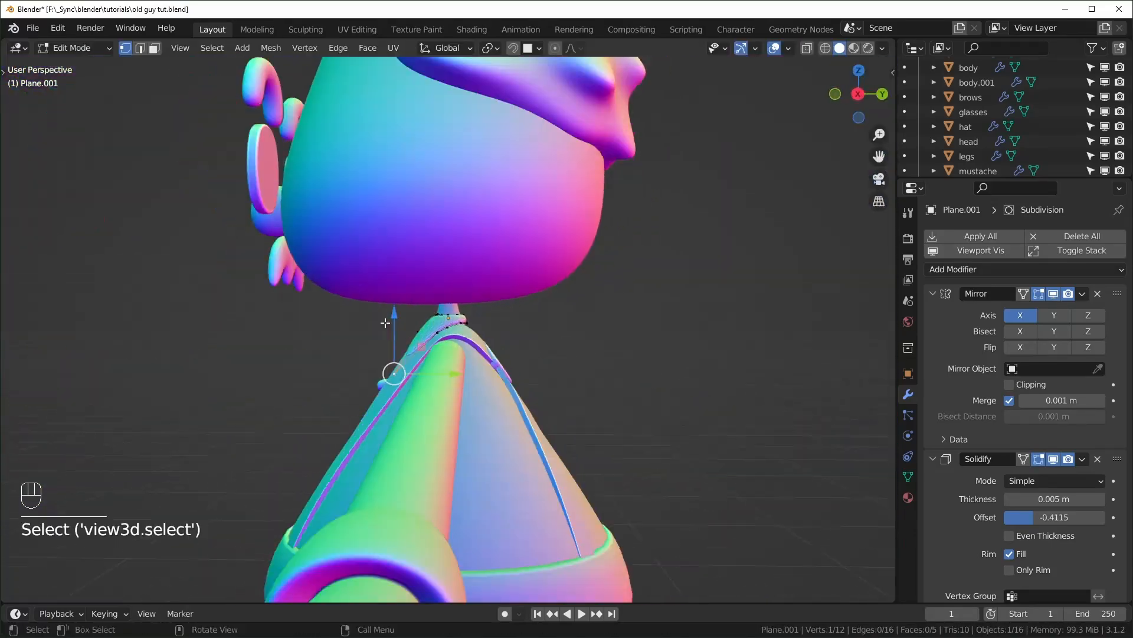
pyautogui.press('Tab')
pyautogui.rightClick(455, 338)
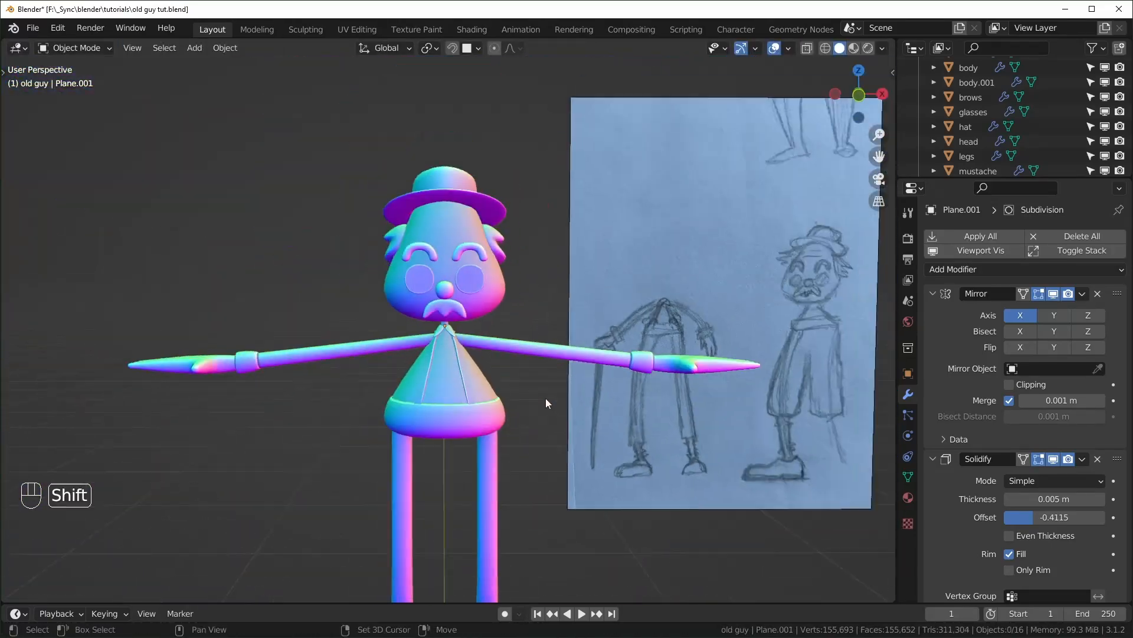
# - Add a new plane at the character's feet and merge its vertices at the centre into a single vertex
pyautogui.keyDown('shift'); pyautogui.moveTo(545, 398); pyautogui.dragTo(606, 366, button='middle'); pyautogui.keyUp('shift')
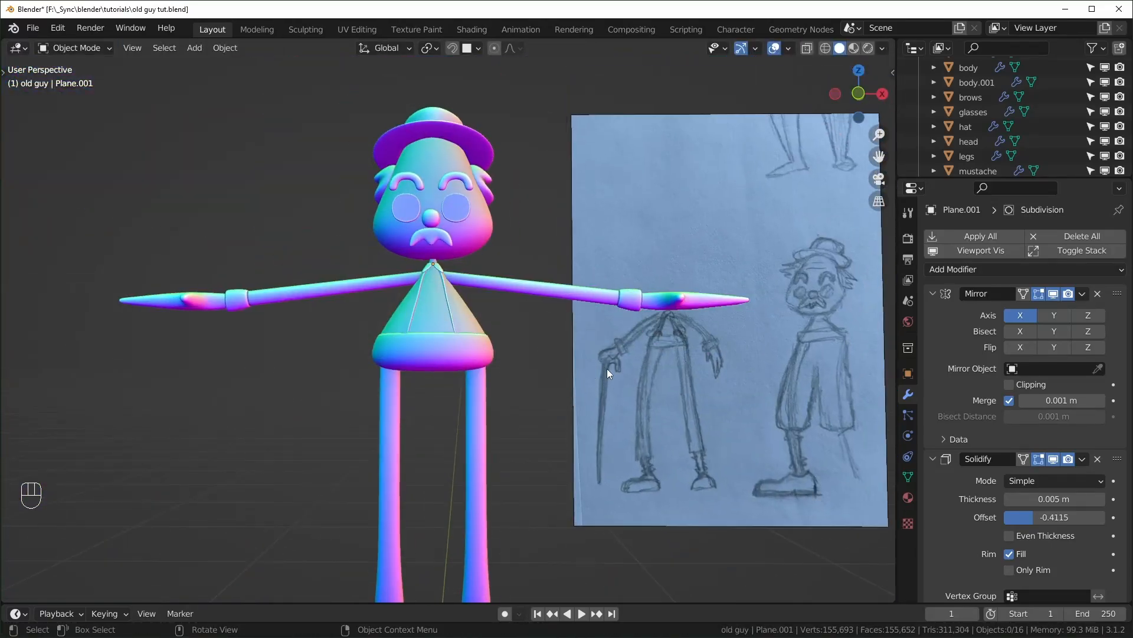
pyautogui.moveTo(270, 483); pyautogui.dragTo(425, 460, button='middle')
pyautogui.scroll(-3, 413, 422)
pyautogui.hotkey('shift', 'a')
pyautogui.moveTo(389, 338)
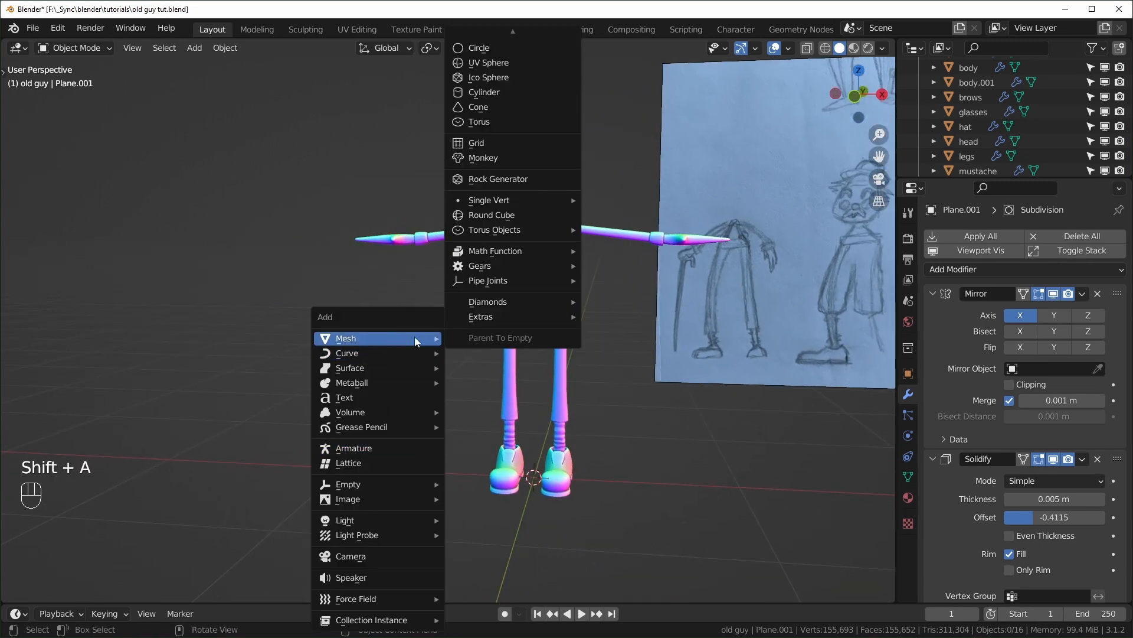
pyautogui.click(504, 39)
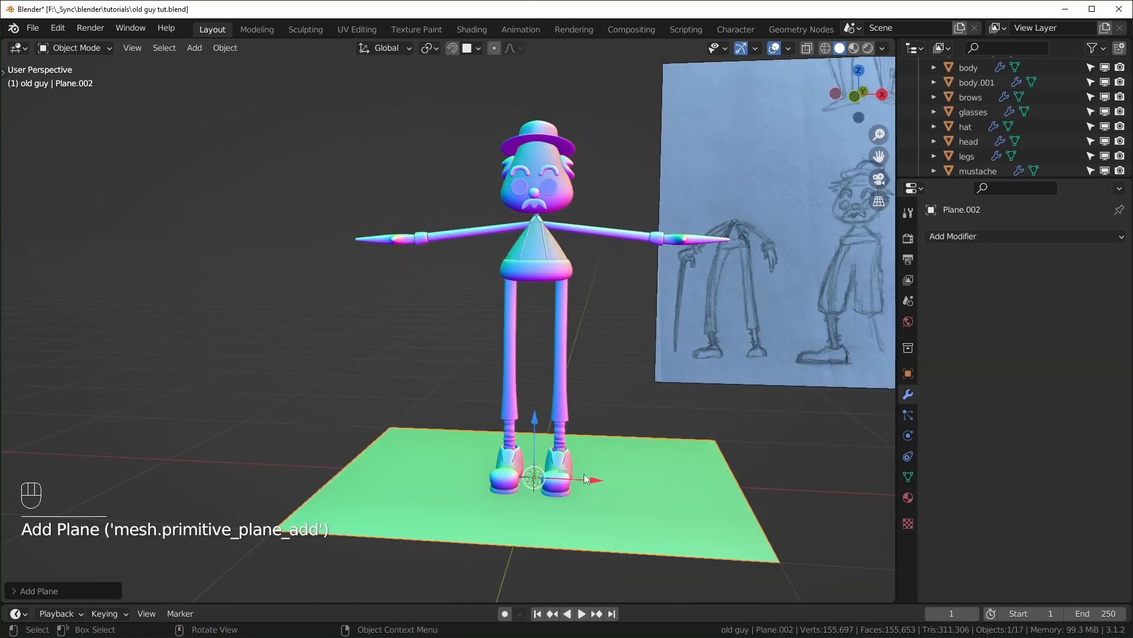
pyautogui.press('Tab')
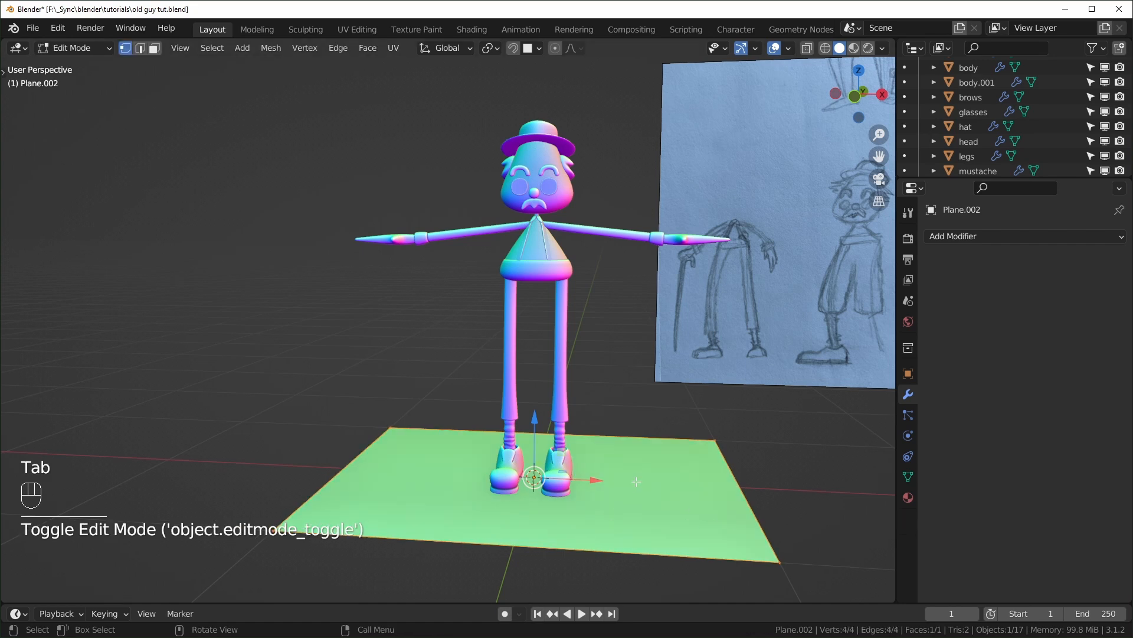
pyautogui.press('m')
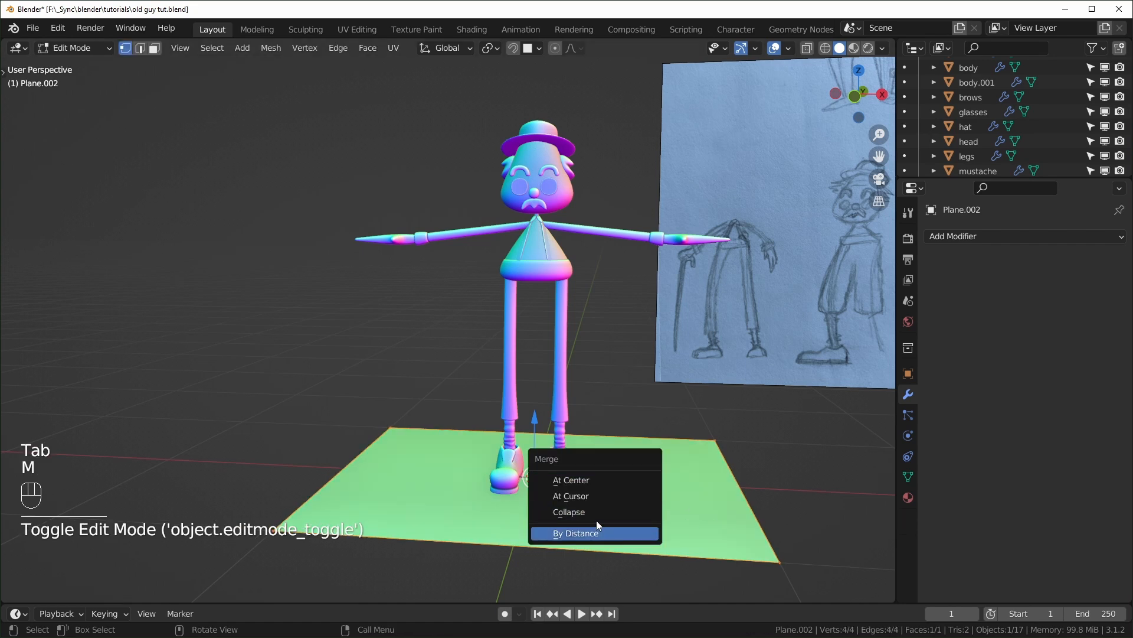
pyautogui.click(601, 480)
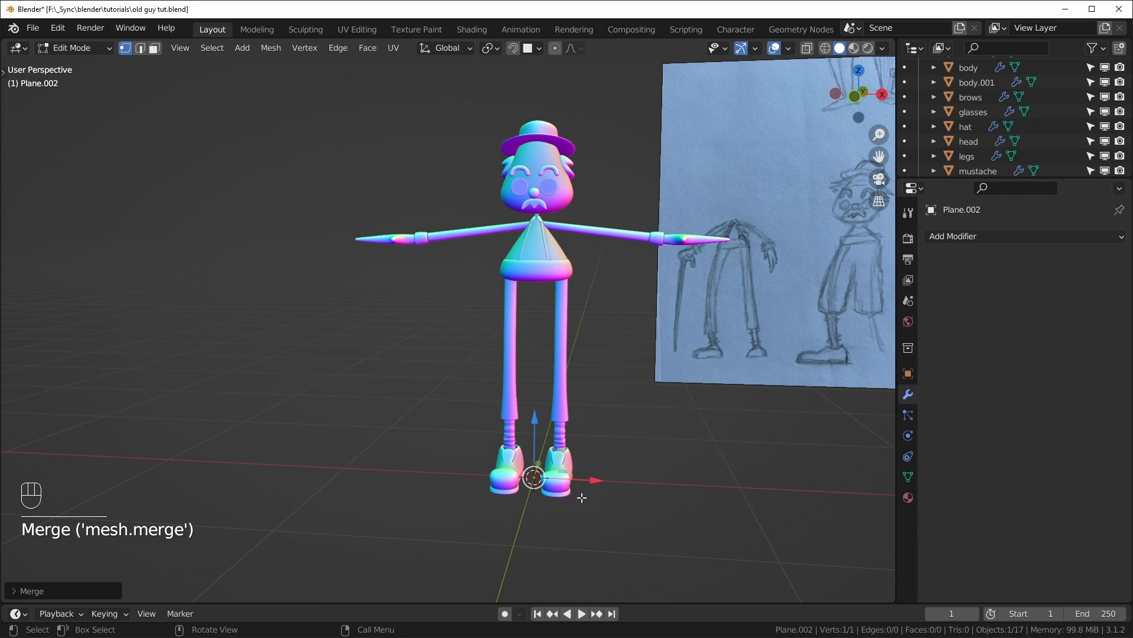
# - Move the single-vertex object along negative X to the open floor beside the character
pyautogui.press('Tab')
pyautogui.moveTo(594, 480); pyautogui.dragTo(362, 463)
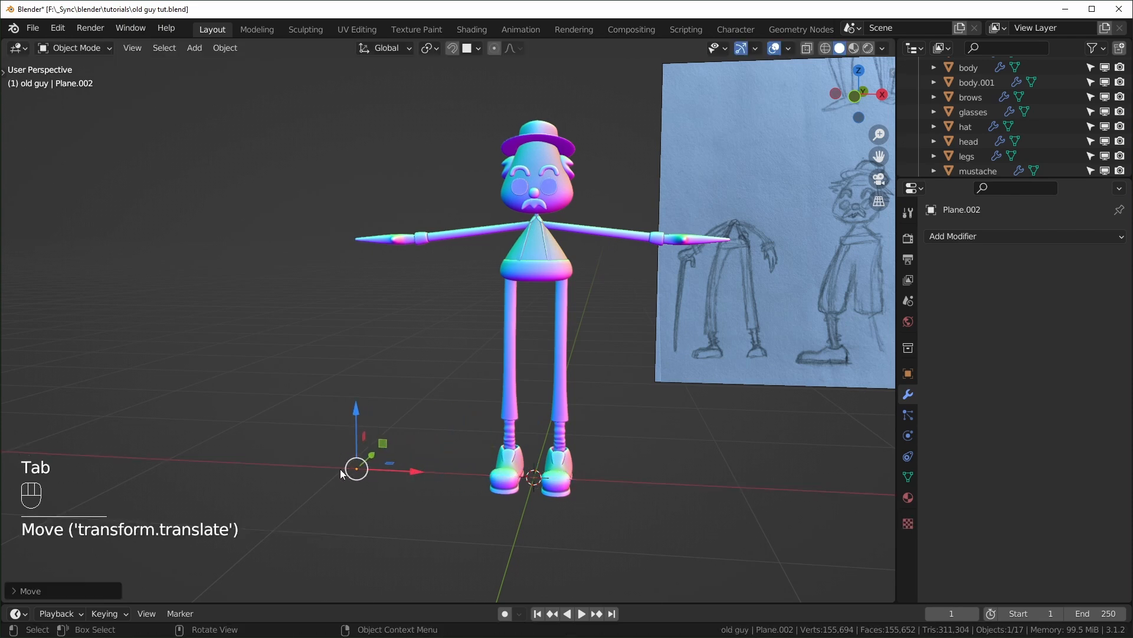
pyautogui.press('Tab')
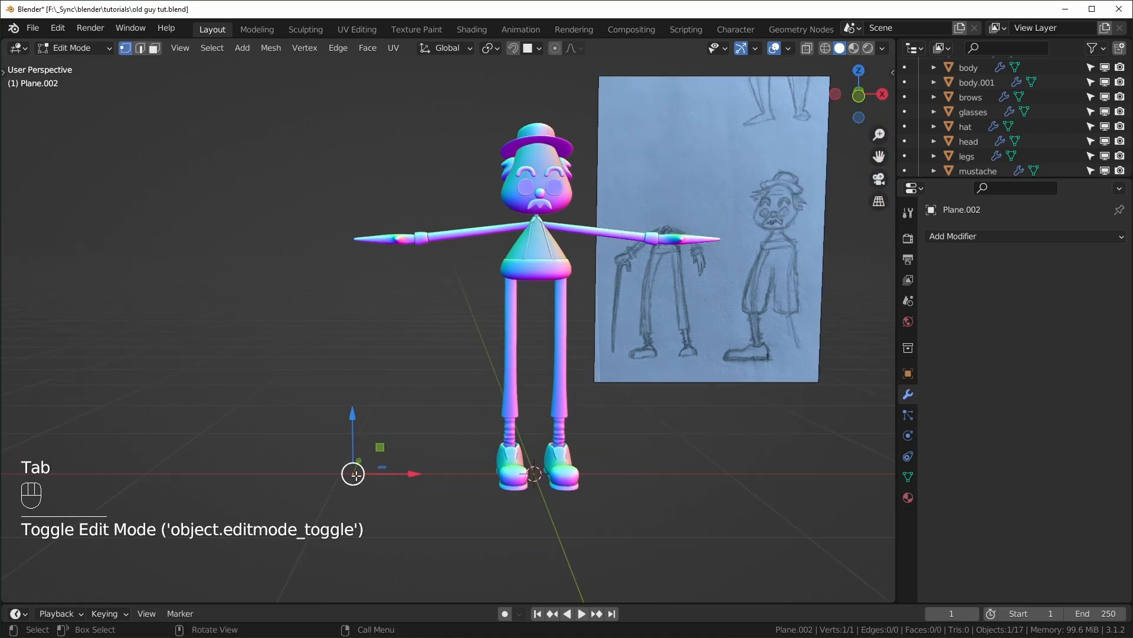
pyautogui.press('KP_1')
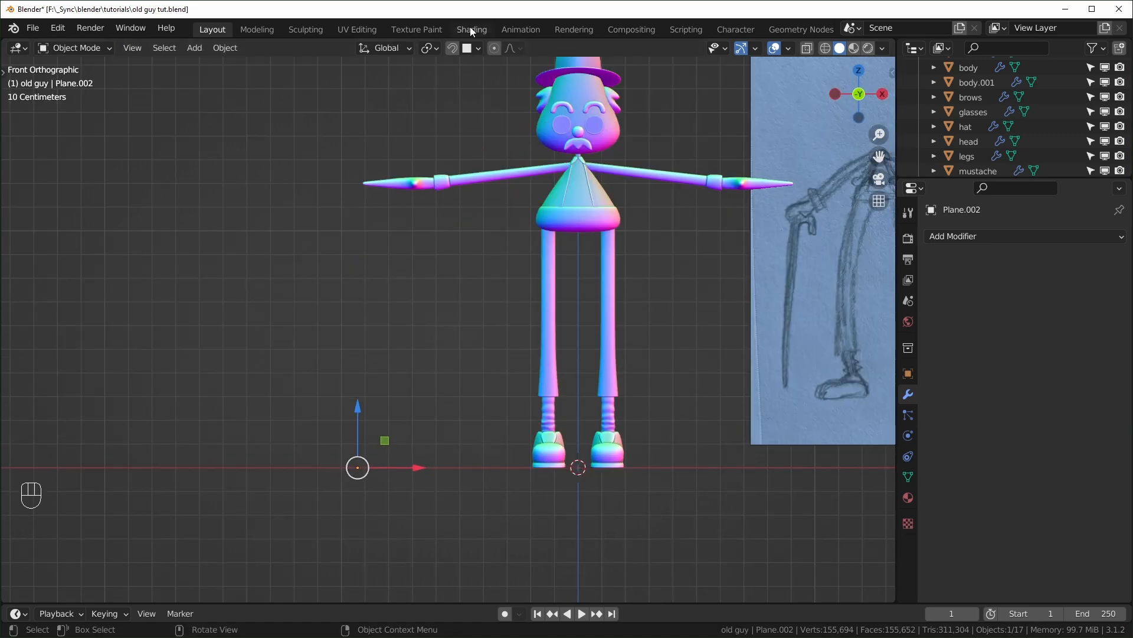
# - Set snapping to Increment and shift the single-vertex object farther from the character along X
pyautogui.click(466, 49)
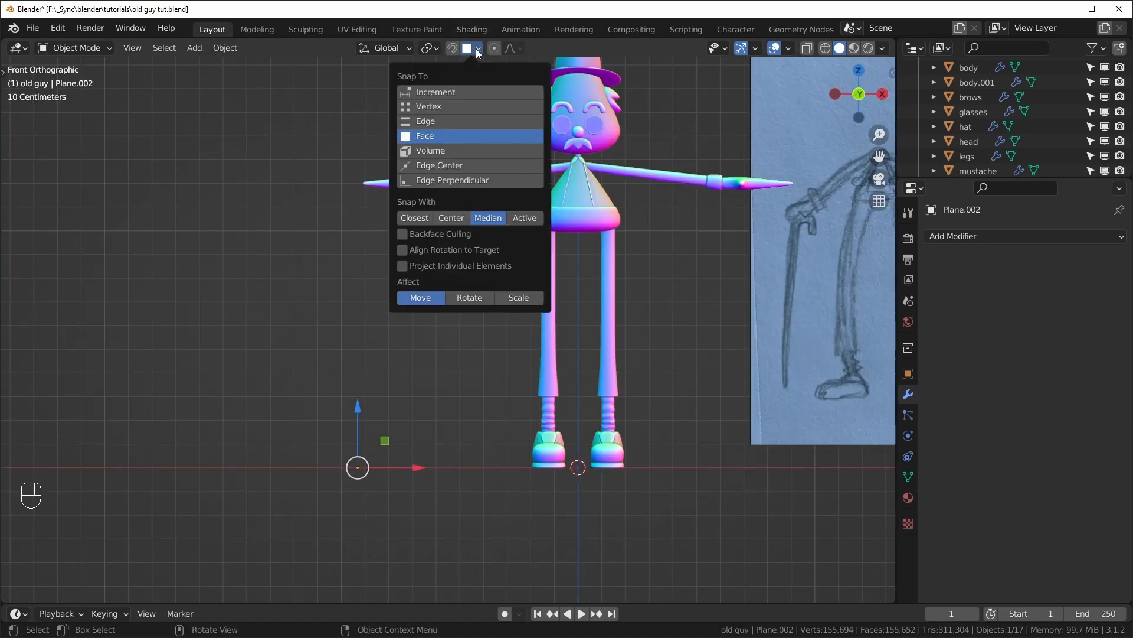
pyautogui.click(438, 91)
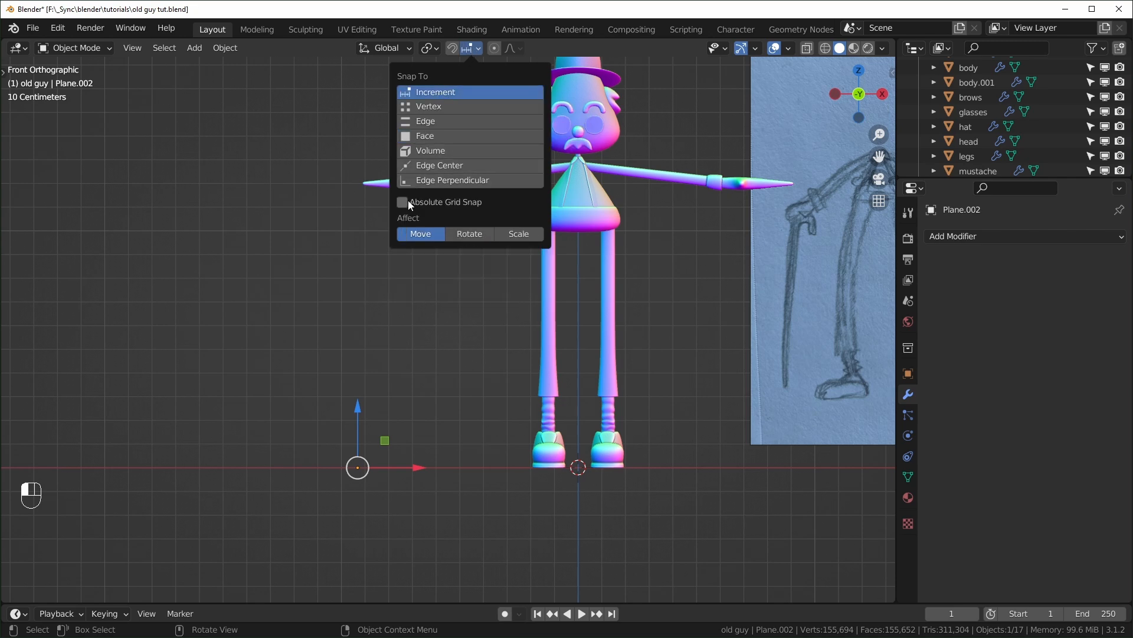
pyautogui.moveTo(416, 467); pyautogui.dragTo(401, 469)
pyautogui.scroll(1, 367, 435)
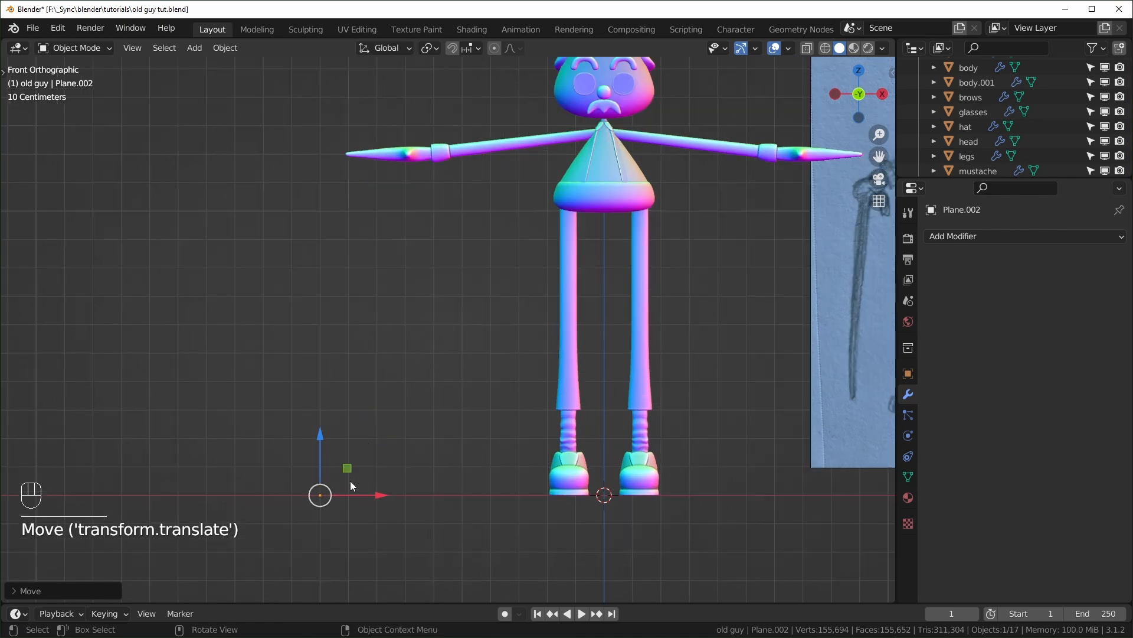
# - Extrude the single vertex into a cane outline: about 1 m up, 0.2 m sideways toward the character, and 0.1 m down
pyautogui.press('Tab')
pyautogui.press('e')
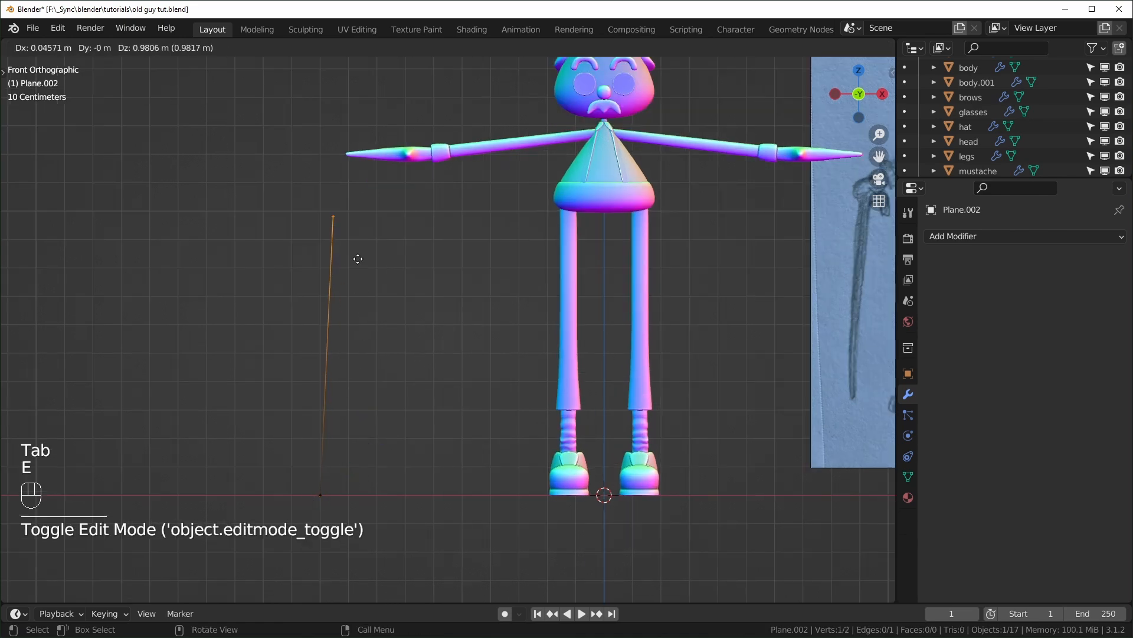
pyautogui.click(348, 252)
pyautogui.press('e')
pyautogui.keyDown('ctrl'); pyautogui.click(375, 211); pyautogui.keyUp('ctrl')
pyautogui.press('e')
pyautogui.click(410, 262)
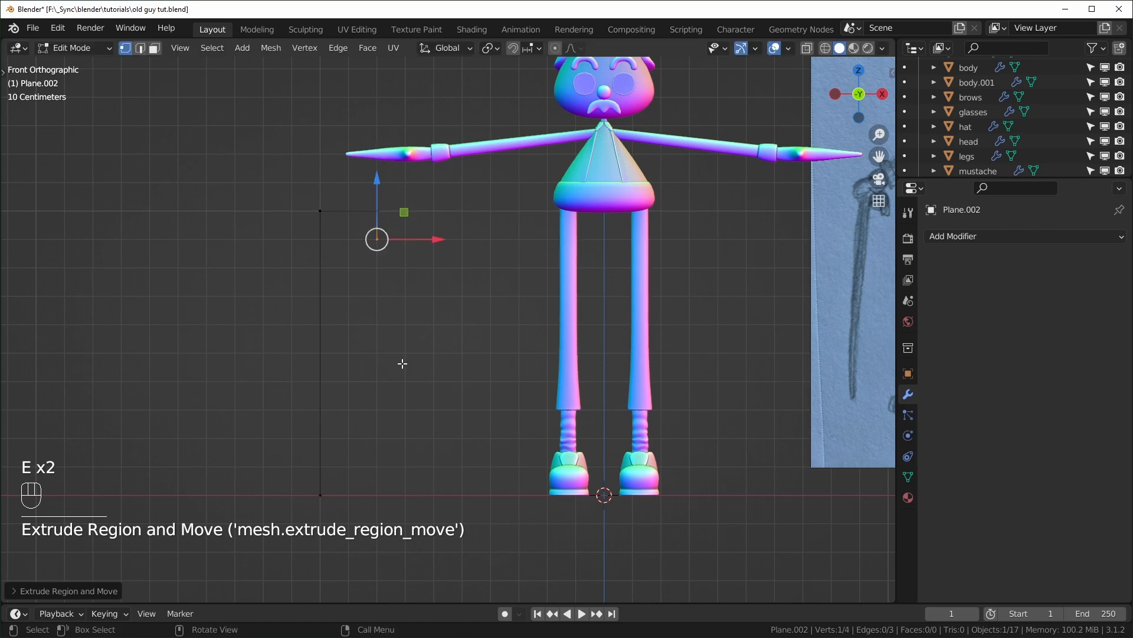
# - Finish editing the cane outline and add a Subdivision modifier at level 3
pyautogui.press('Tab')
pyautogui.scroll(1, 402, 365)
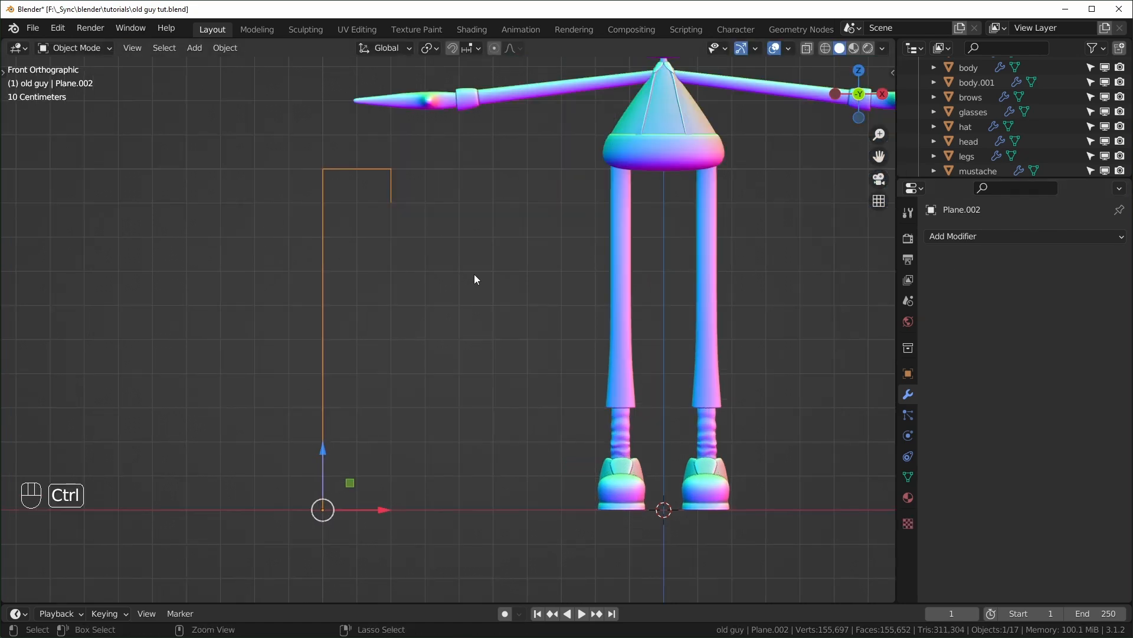
pyautogui.hotkey('ctrl', '2')
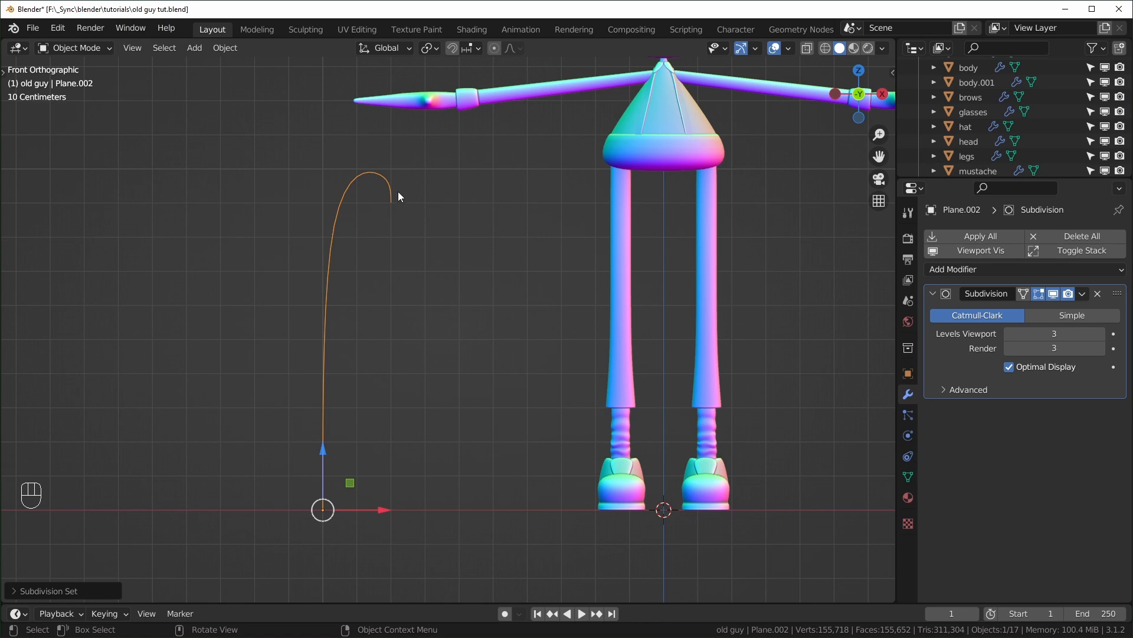
# - Insert a vertex high on the cane shaft to tighten the curve, and lower it together with the hook's end vertex
pyautogui.press('Tab')
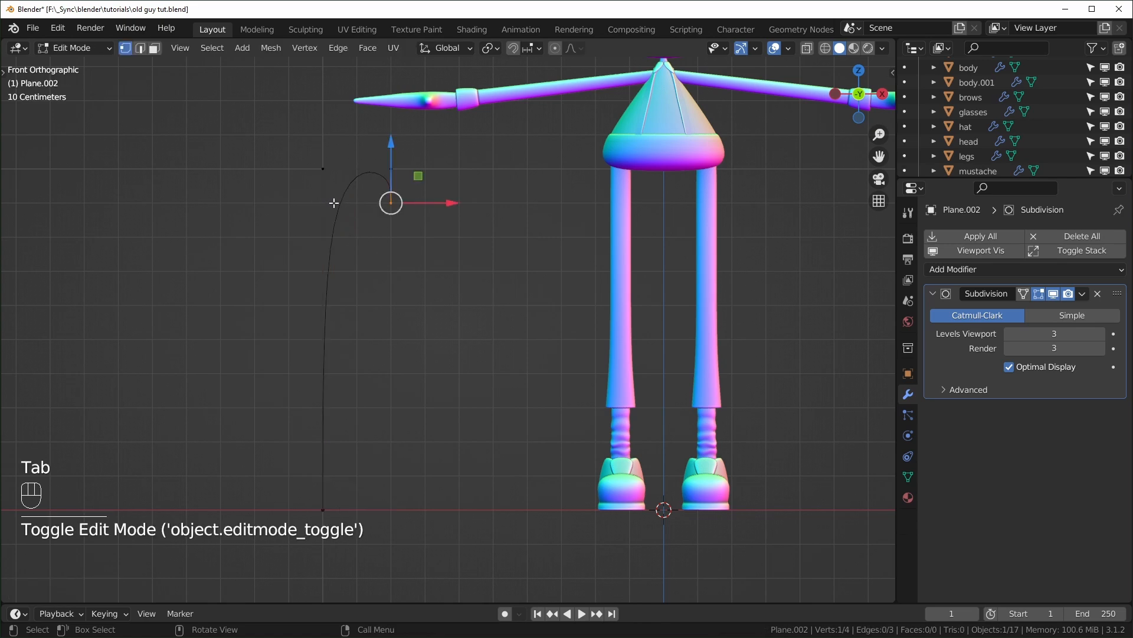
pyautogui.hotkey('ctrl', 'r')
pyautogui.click(326, 321)
pyautogui.moveTo(325, 282); pyautogui.dragTo(345, 193)
pyautogui.scroll(5, 453, 339)
pyautogui.keyDown('shift'); pyautogui.moveTo(453, 339); pyautogui.dragTo(556, 445, button='middle'); pyautogui.keyUp('shift')
pyautogui.moveTo(453, 227); pyautogui.dragTo(441, 284)
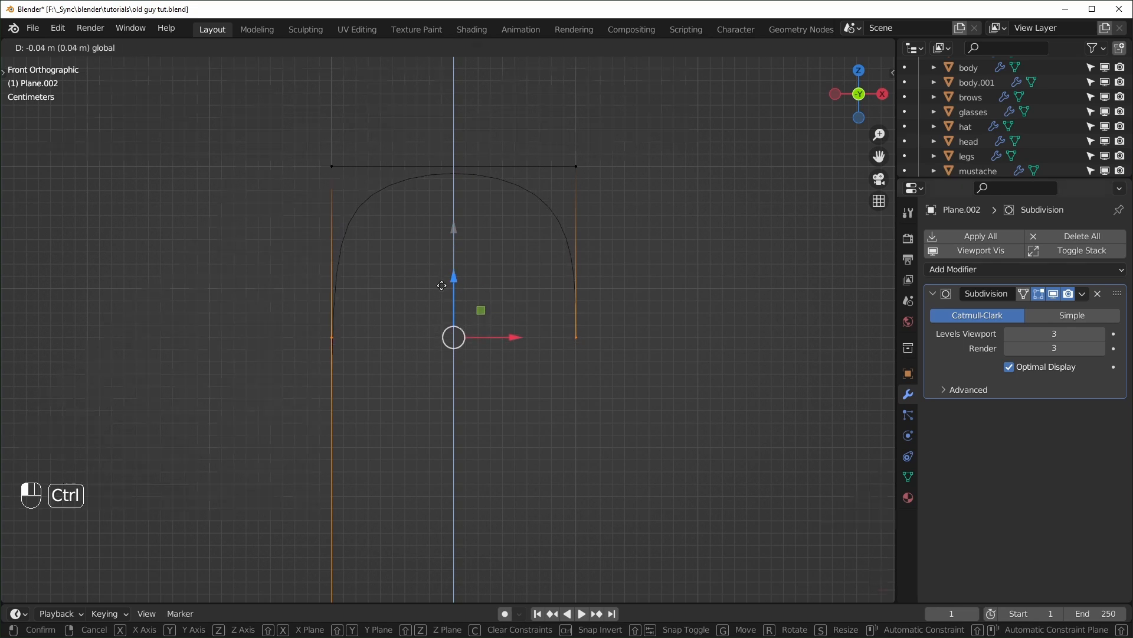
pyautogui.press('Tab')
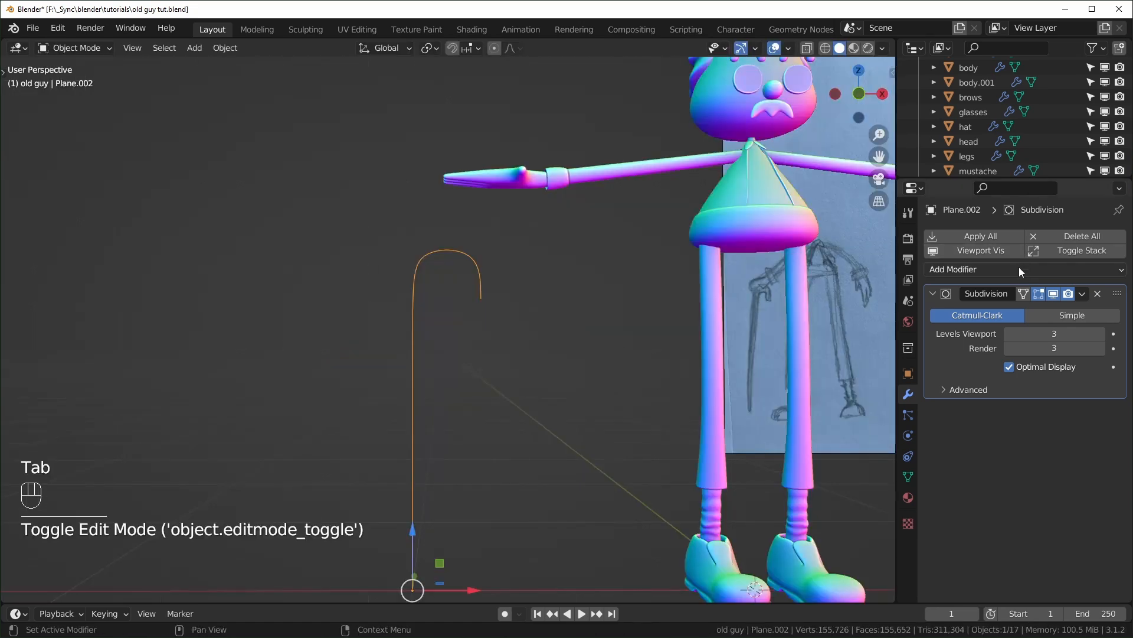
# - Add a Skin modifier to the cane and shrink the skin radius of all vertices to a thin rod
pyautogui.click(1019, 268)
pyautogui.click(820, 501)
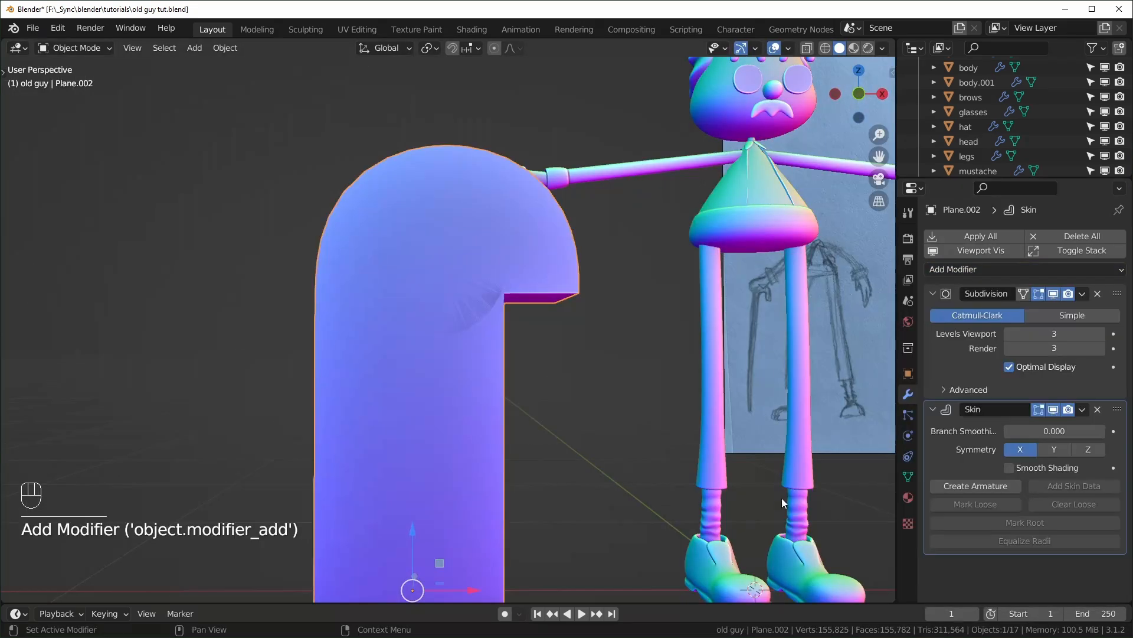
pyautogui.press('Tab')
pyautogui.press('a')
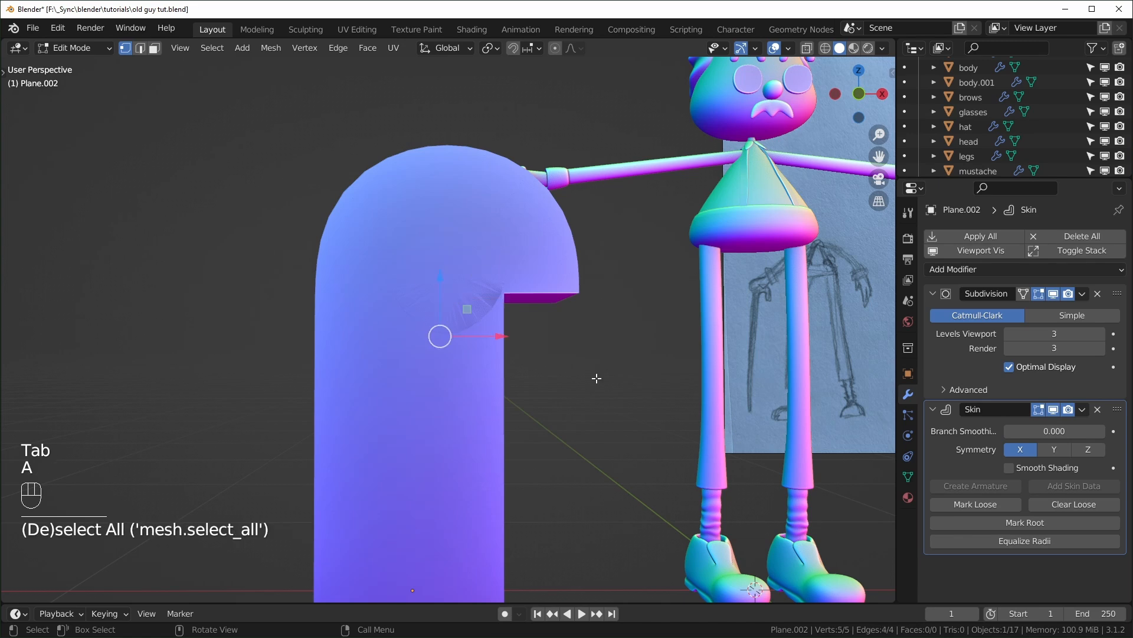
pyautogui.hotkey('ctrl', 'a')
pyautogui.click(471, 339)
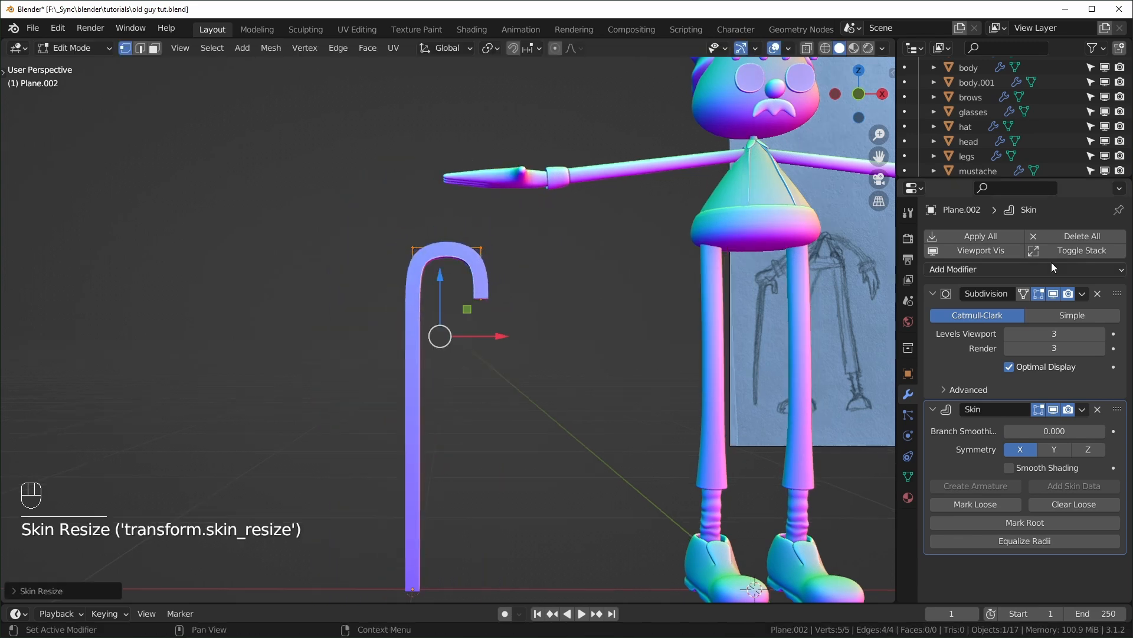
# - Add a second Subdivision Surface modifier after the cane's Skin modifier, finish editing the mesh, and save the file
pyautogui.click(974, 336)
pyautogui.click(997, 270)
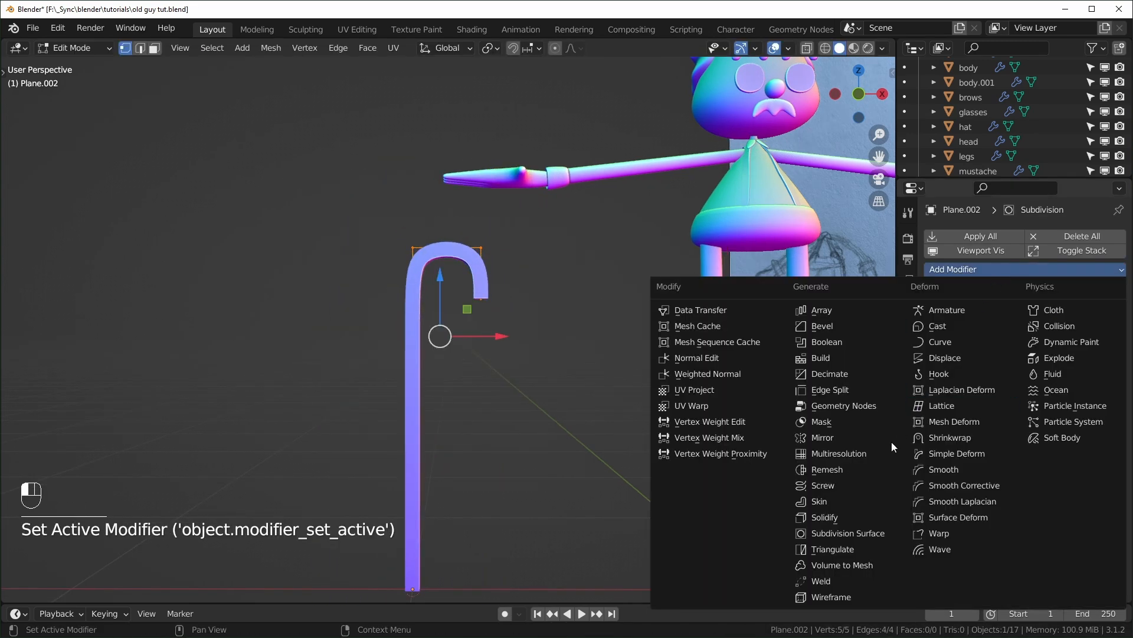
pyautogui.click(856, 534)
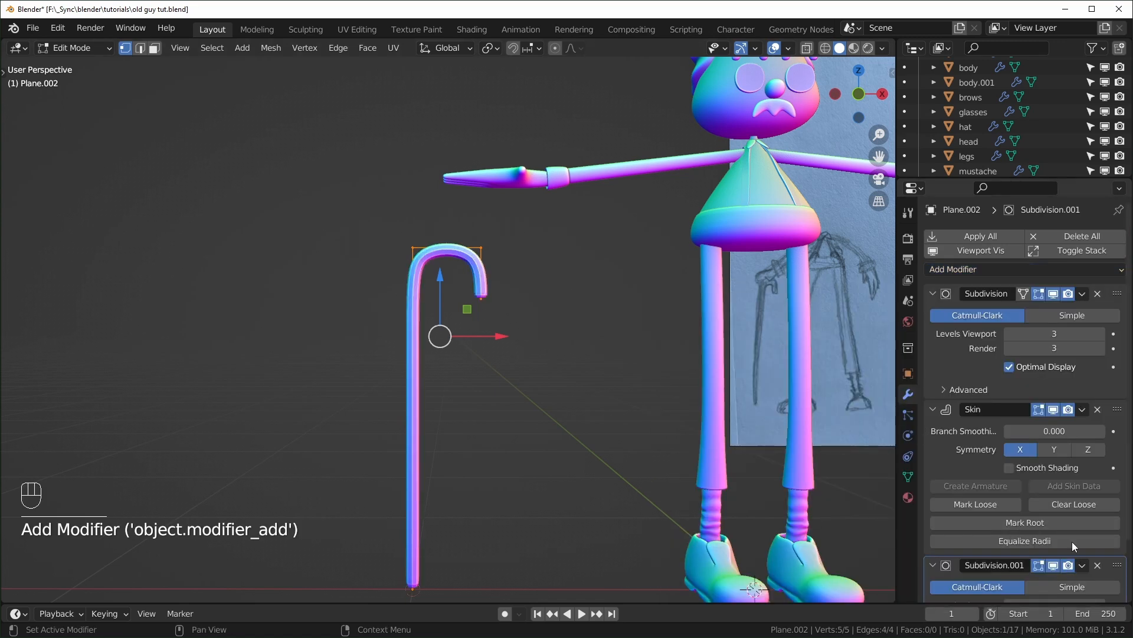
pyautogui.scroll(-3, 1071, 550)
pyautogui.press('Tab')
pyautogui.scroll(-5, 694, 397)
pyautogui.moveTo(690, 398); pyautogui.dragTo(554, 388, button='middle')
pyautogui.hotkey('ctrl', 's')
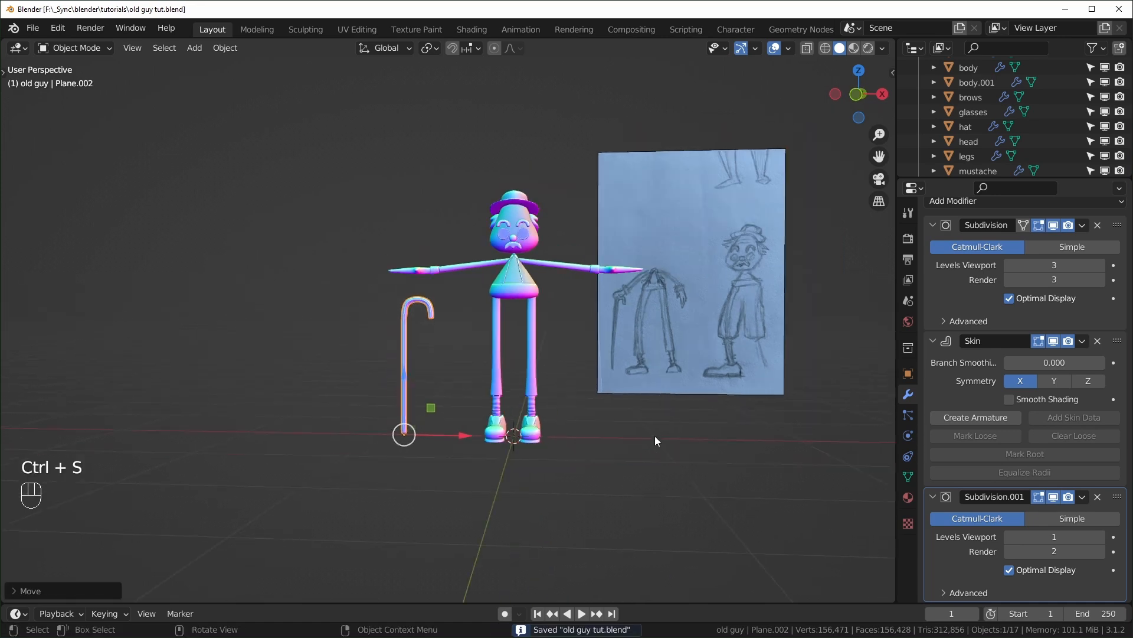
# - Disable selection, viewport visibility and render visibility for the reference sketch empty
pyautogui.scroll(1, 654, 436)
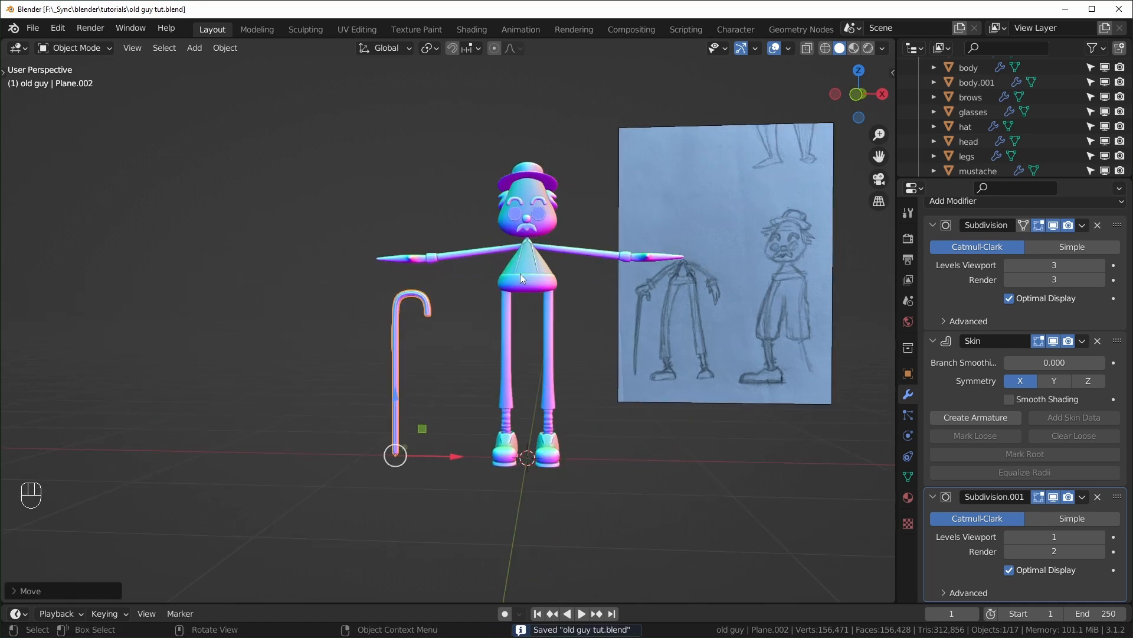
pyautogui.moveTo(575, 309)
pyautogui.mouseDown(button='middle')
pyautogui.moveTo(526, 338)
pyautogui.moveTo(709, 268)
pyautogui.mouseUp(button='middle')
pyautogui.click(716, 271)
pyautogui.scroll(-3, 994, 130)
pyautogui.scroll(-2, 994, 129)
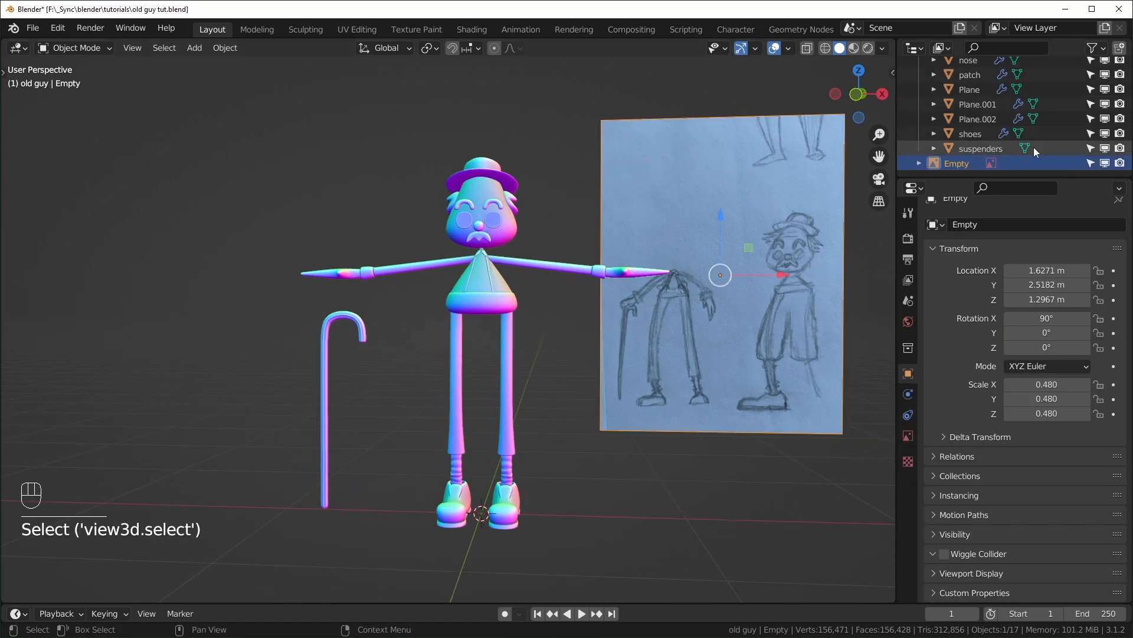
pyautogui.click(1119, 165)
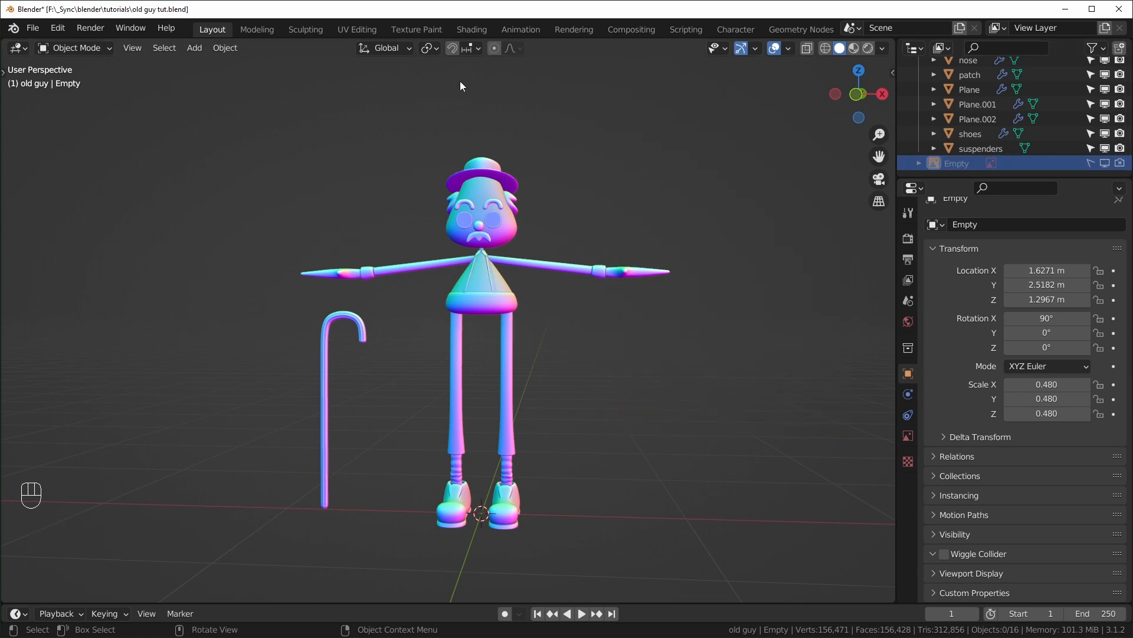
# - Switch to the Shading workspace and assign the existing 256 palette material to the head
pyautogui.click(487, 27)
pyautogui.press('a')
pyautogui.moveTo(787, 411); pyautogui.dragTo(849, 384, button='middle')
pyautogui.hotkey('alt', 'a')
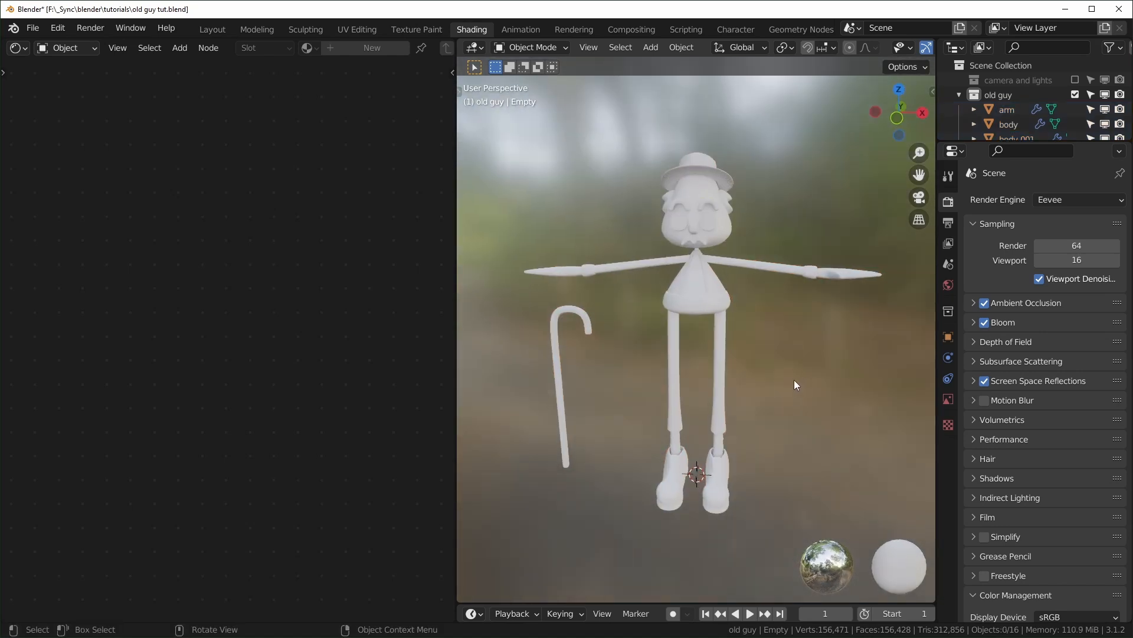
pyautogui.click(727, 236)
pyautogui.click(380, 47)
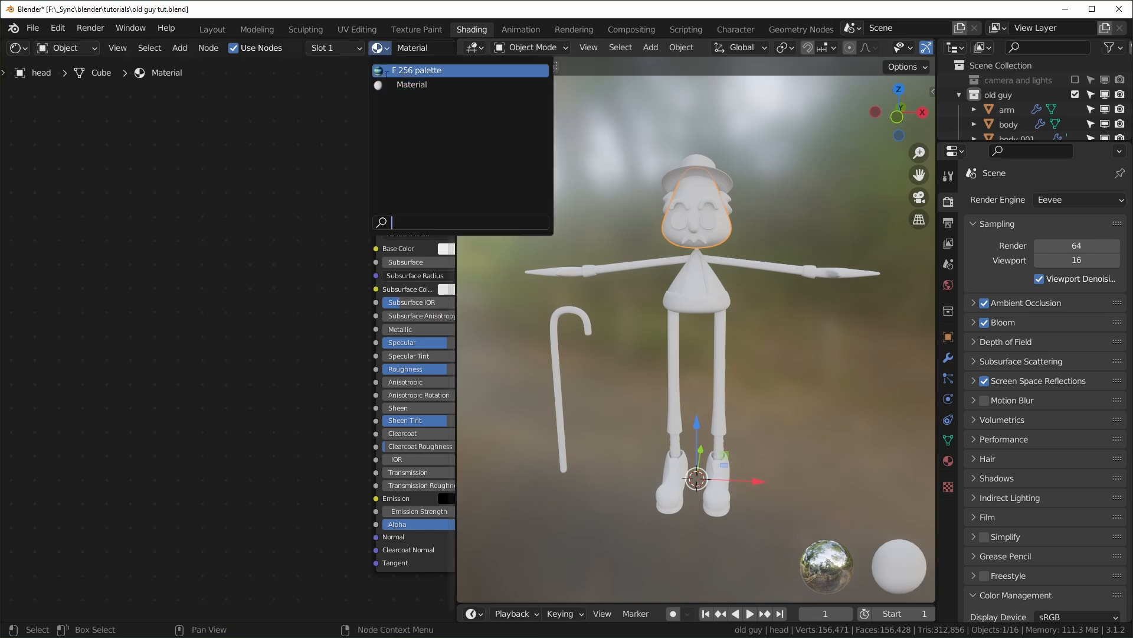
pyautogui.click(417, 72)
# - Examine the 256 palette material's nodes, from Texture Coordinate UV through Mapping and the image texture to the Principled BSDF
pyautogui.moveTo(189, 246); pyautogui.dragTo(344, 258, button='middle')
pyautogui.scroll(1, 344, 258)
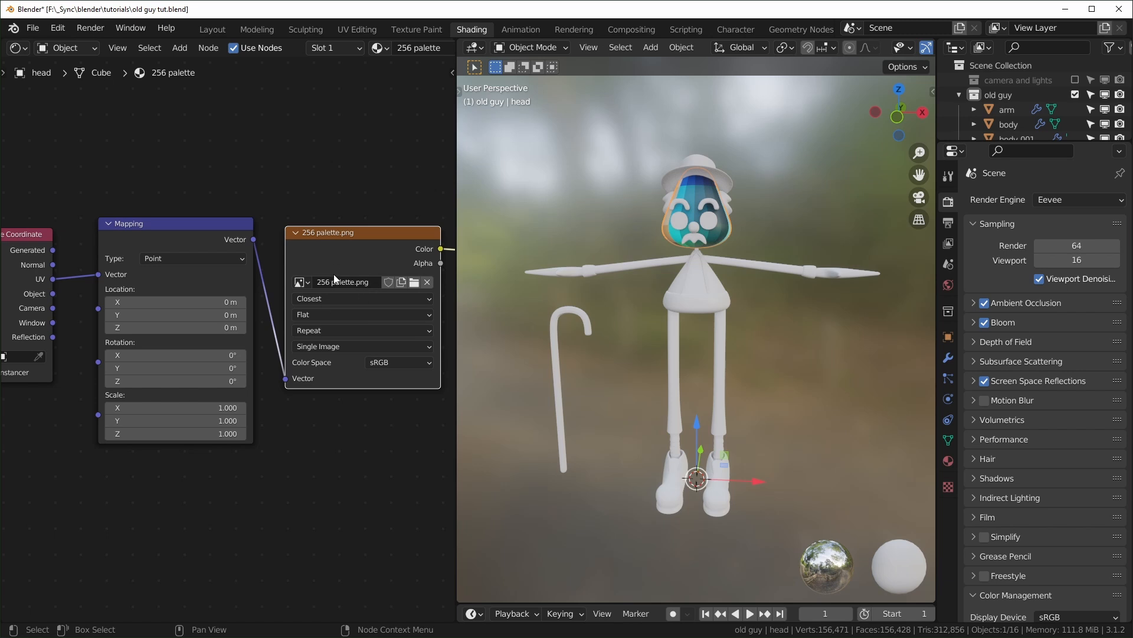
pyautogui.scroll(-2, 334, 274)
pyautogui.moveTo(399, 286); pyautogui.dragTo(55, 306, button='middle')
pyautogui.scroll(2, 236, 329)
pyautogui.moveTo(246, 325); pyautogui.dragTo(4, 356, button='middle')
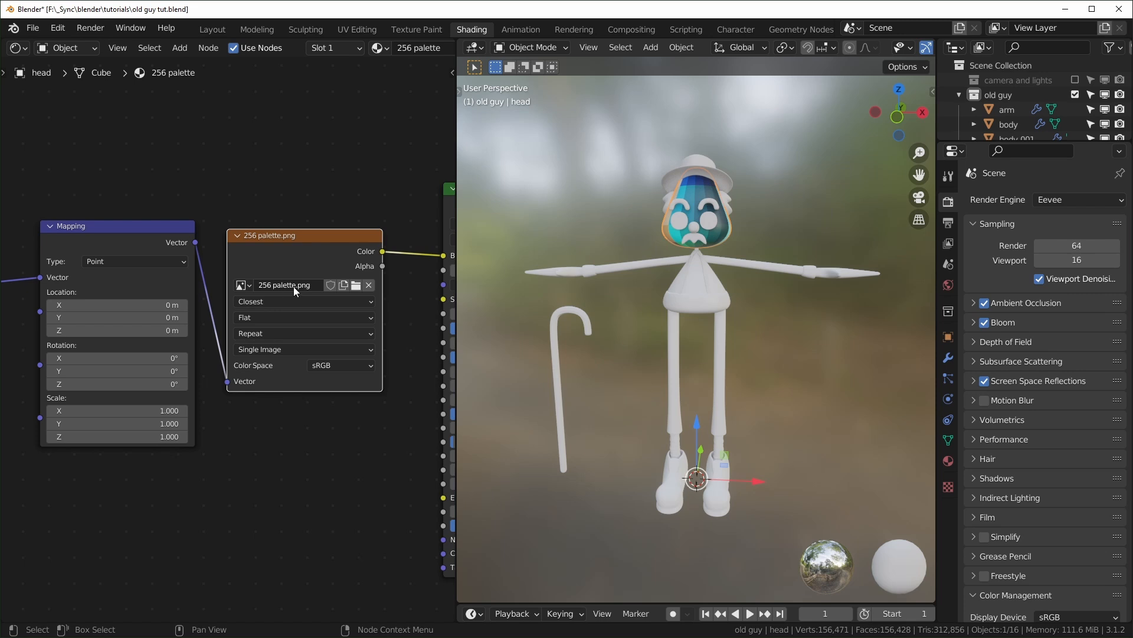
pyautogui.moveTo(207, 305); pyautogui.dragTo(421, 308, button='middle')
pyautogui.scroll(4, 378, 324)
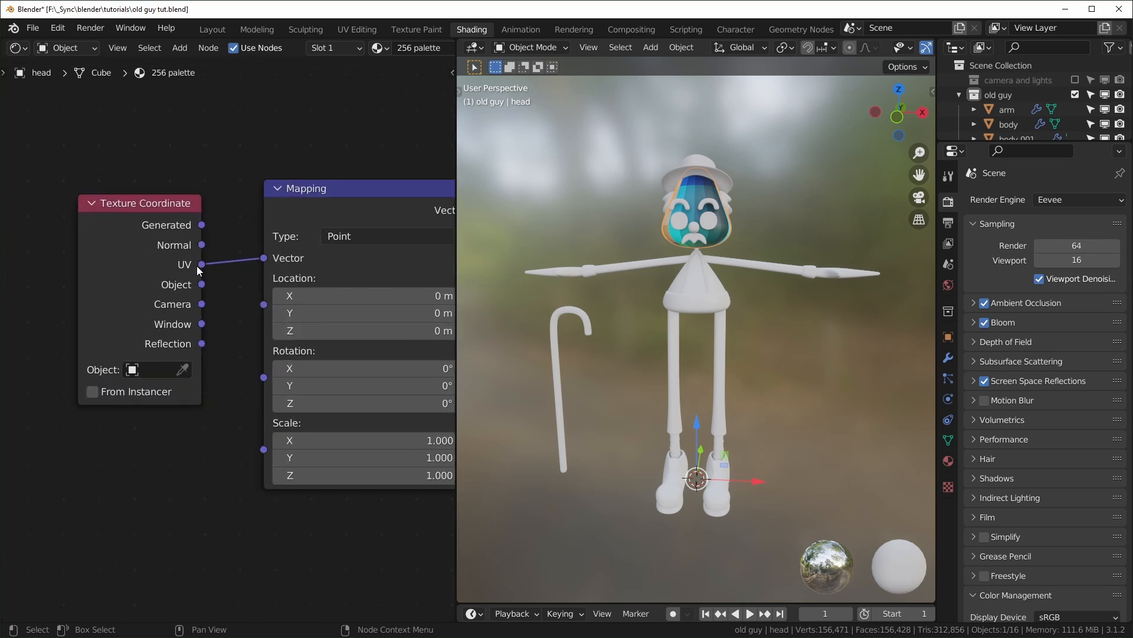
pyautogui.scroll(-3, 205, 264)
pyautogui.moveTo(238, 271); pyautogui.dragTo(239, 287, button='middle')
pyautogui.moveTo(114, 275); pyautogui.dragTo(110, 276, button='middle')
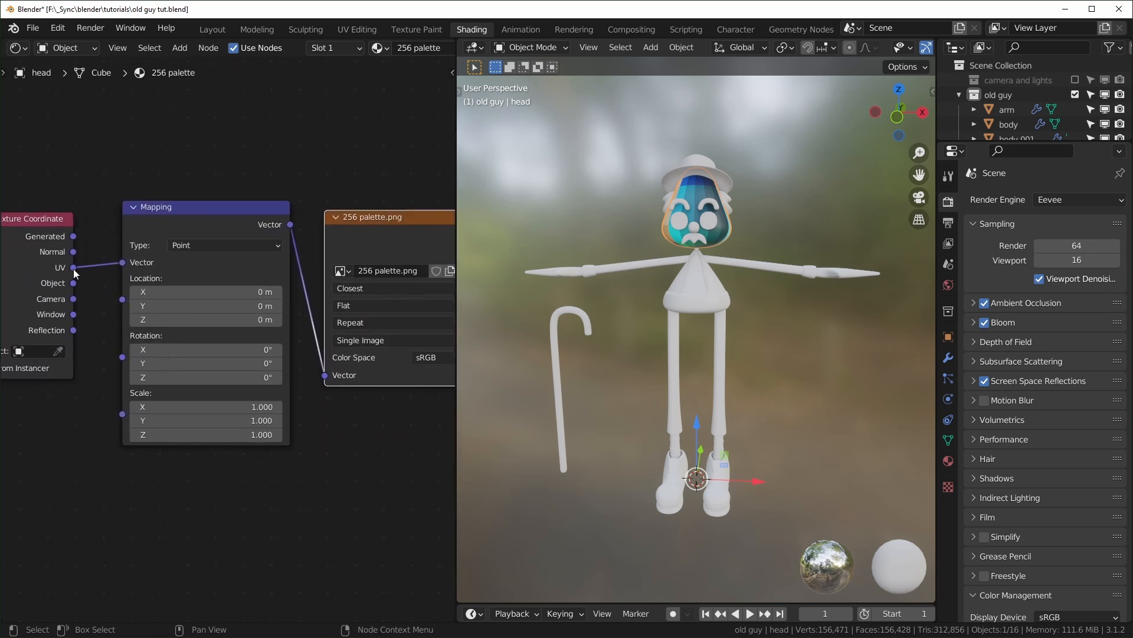
pyautogui.moveTo(383, 379); pyautogui.dragTo(207, 362, button='middle')
pyautogui.scroll(-1, 207, 362)
pyautogui.moveTo(291, 274); pyautogui.dragTo(214, 283, button='middle')
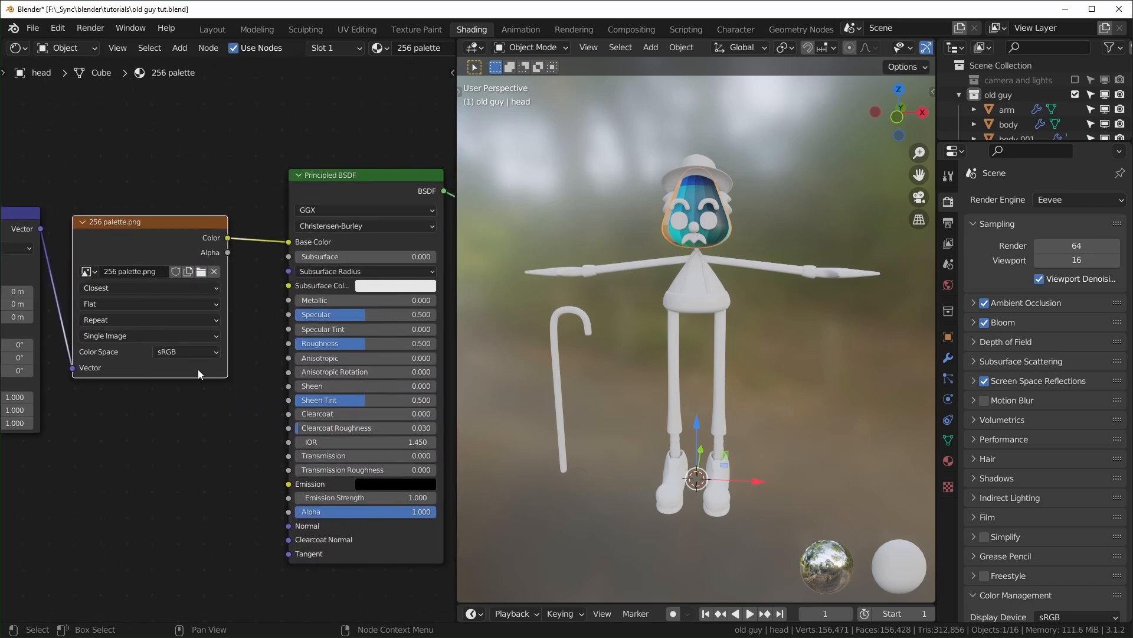
pyautogui.scroll(3, 135, 405)
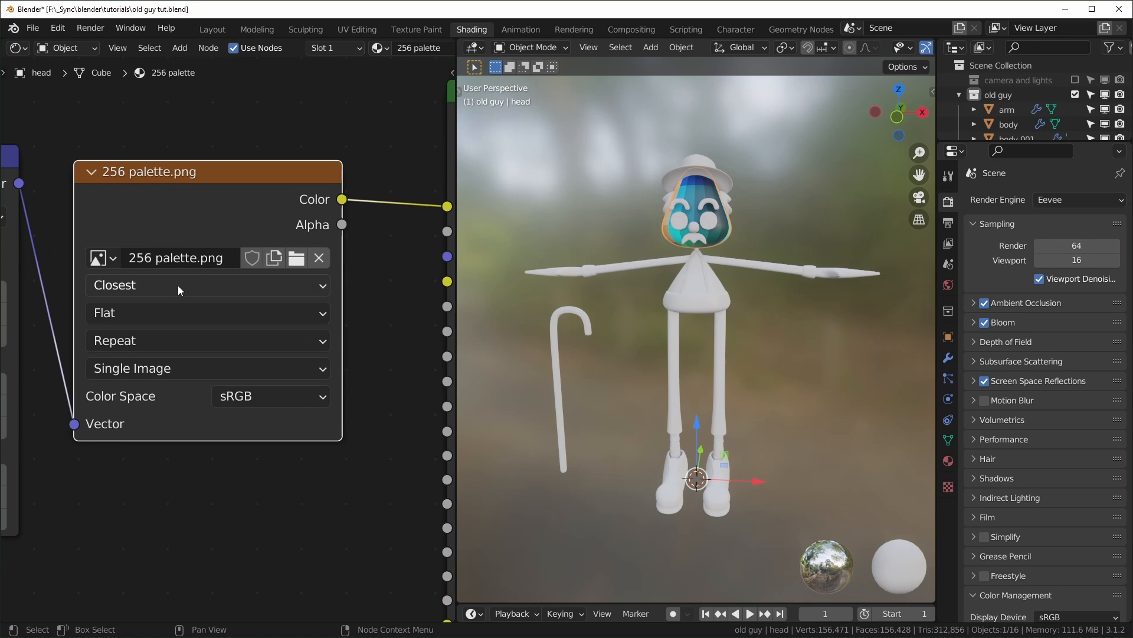
# - Try Linear interpolation on the 256 palette image texture, check it on the head, and restore Closest
pyautogui.click(178, 286)
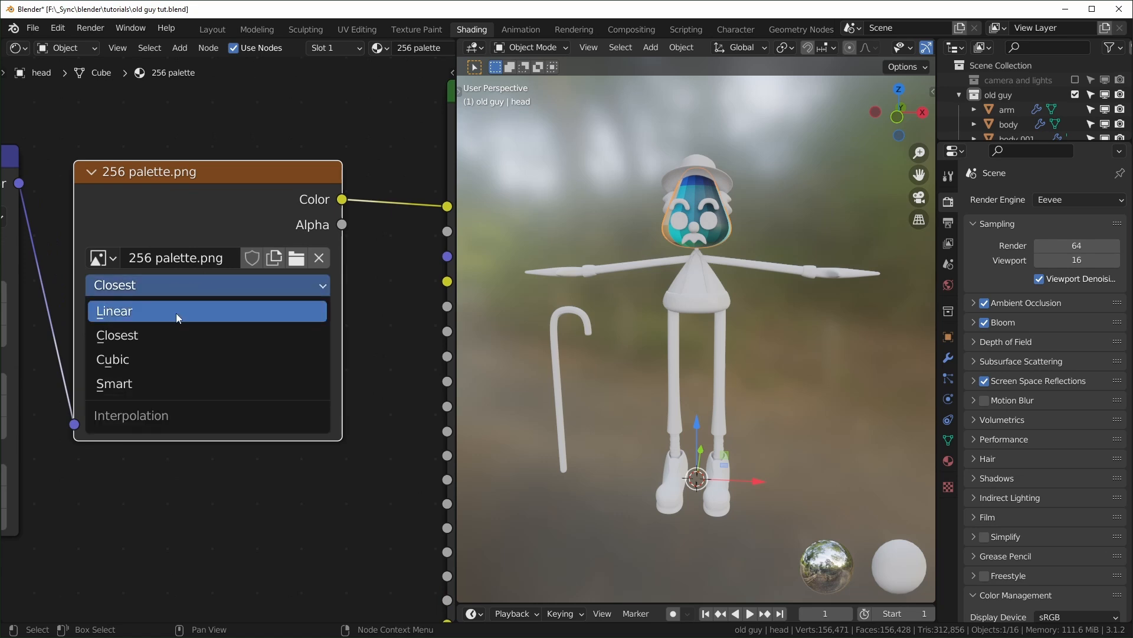
pyautogui.click(176, 284)
pyautogui.scroll(6, 696, 202)
pyautogui.keyDown('shift'); pyautogui.moveTo(696, 202); pyautogui.dragTo(703, 541, button='middle'); pyautogui.keyUp('shift')
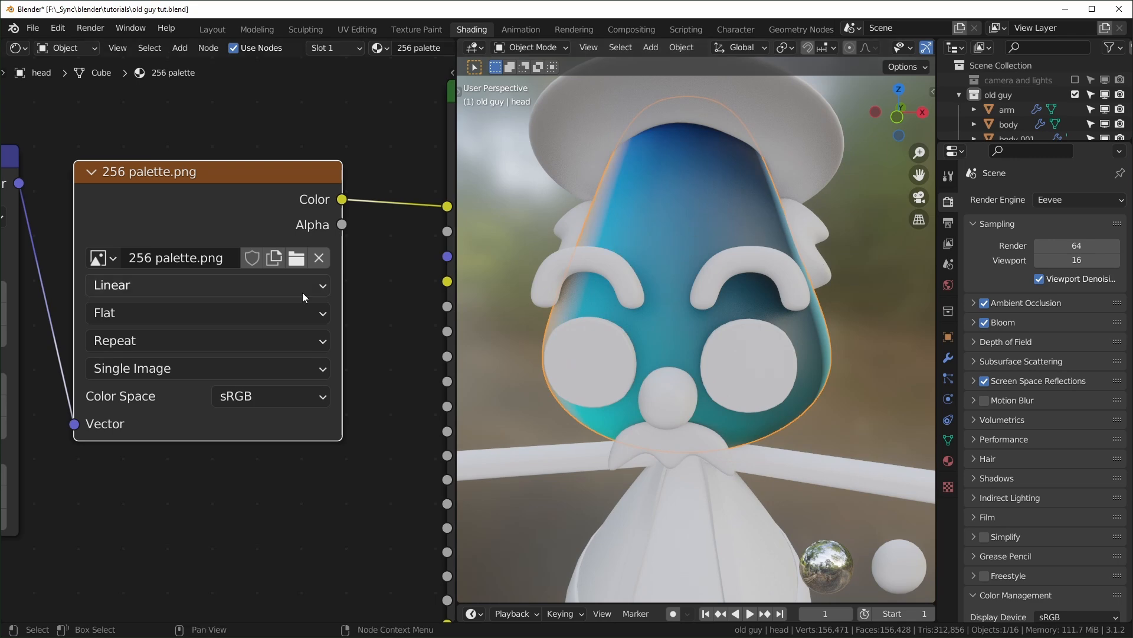
pyautogui.click(142, 285)
pyautogui.click(111, 334)
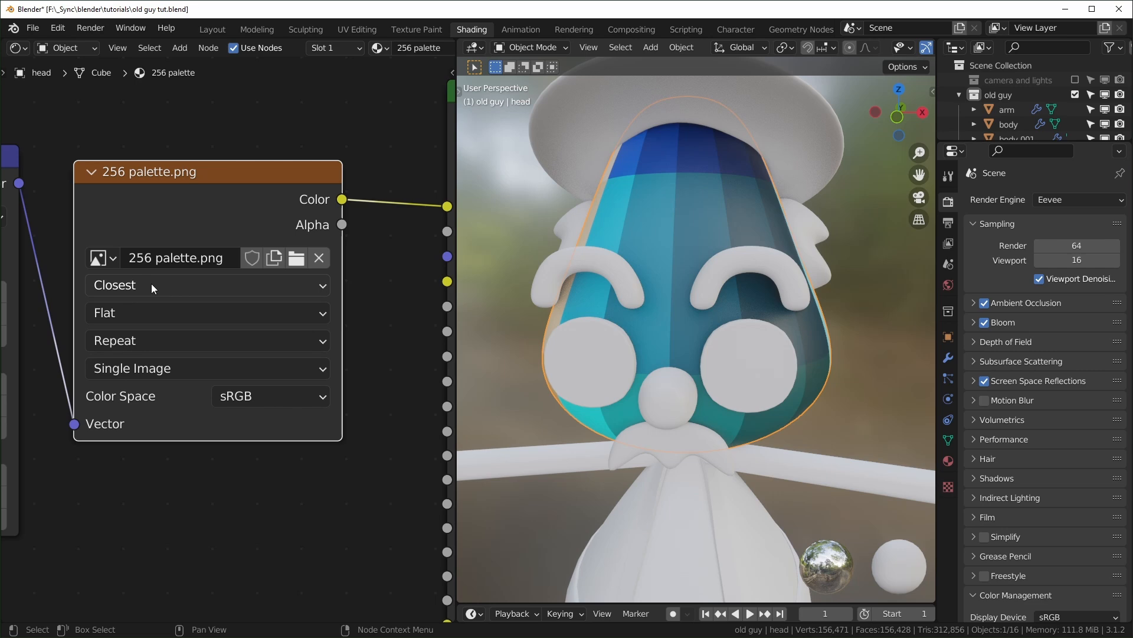
# - Link the head's 256 palette material to all character parts and the cane, and clear the selection
pyautogui.scroll(-4, 169, 282)
pyautogui.scroll(-6, 699, 334)
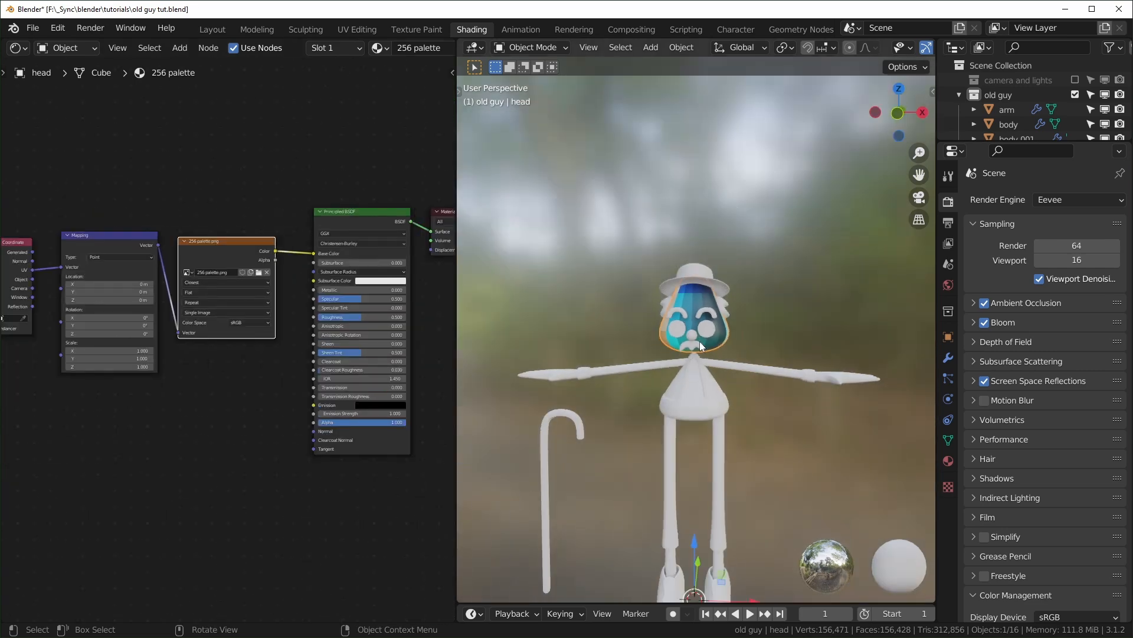
pyautogui.press('a')
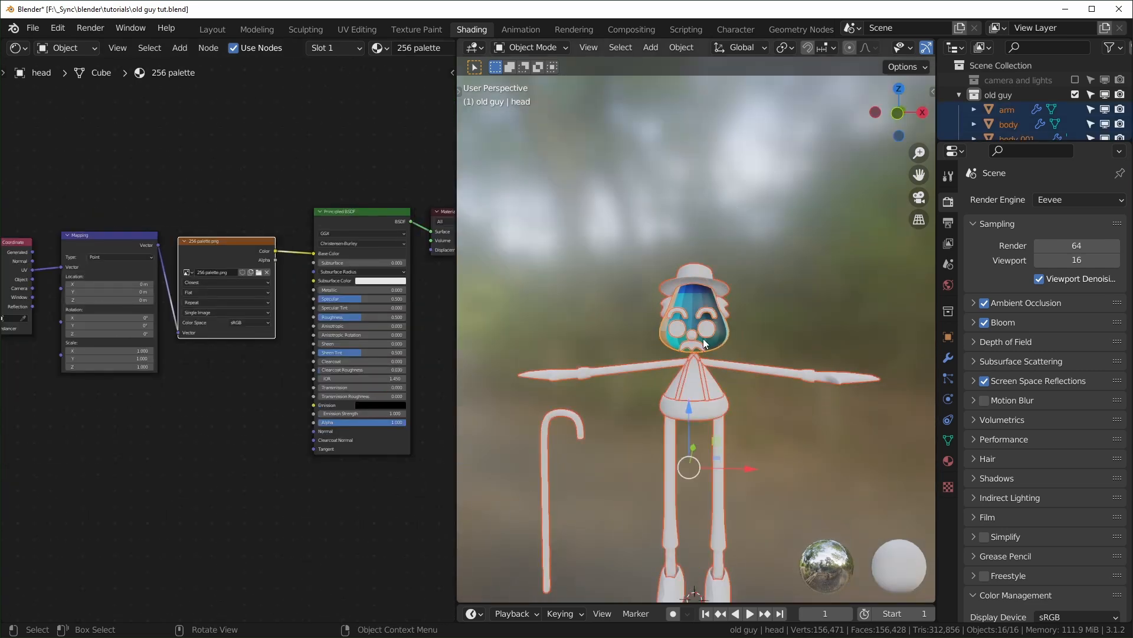
pyautogui.hotkey('ctrl', 'l')
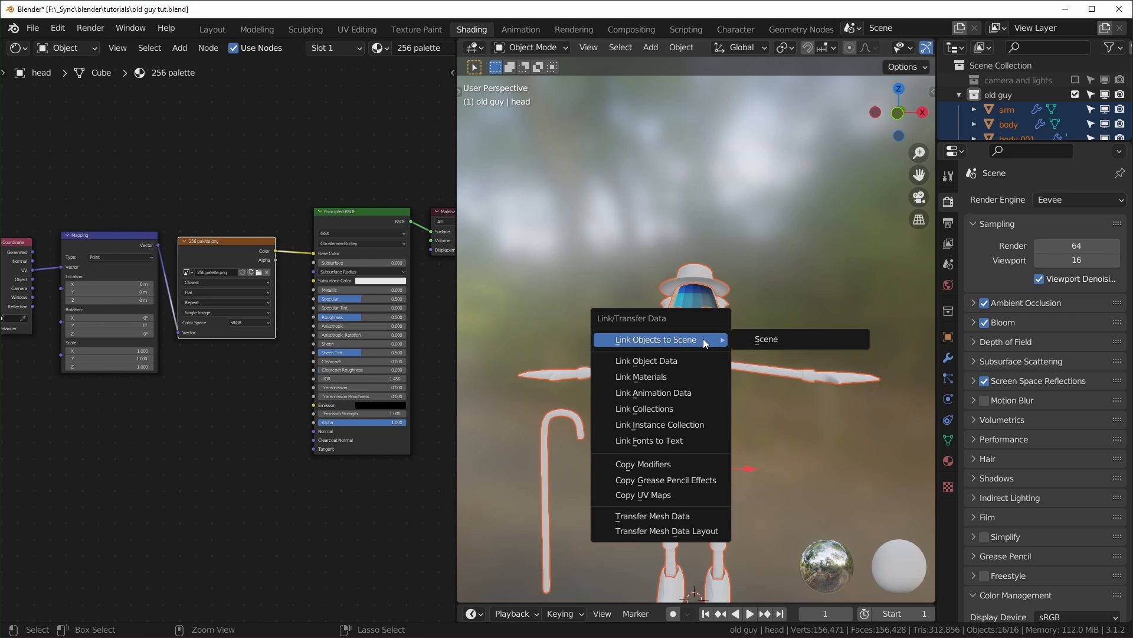
pyautogui.click(681, 377)
pyautogui.hotkey('alt', 'a')
pyautogui.keyDown('shift'); pyautogui.moveTo(695, 406); pyautogui.dragTo(727, 338, button='middle'); pyautogui.keyUp('shift')
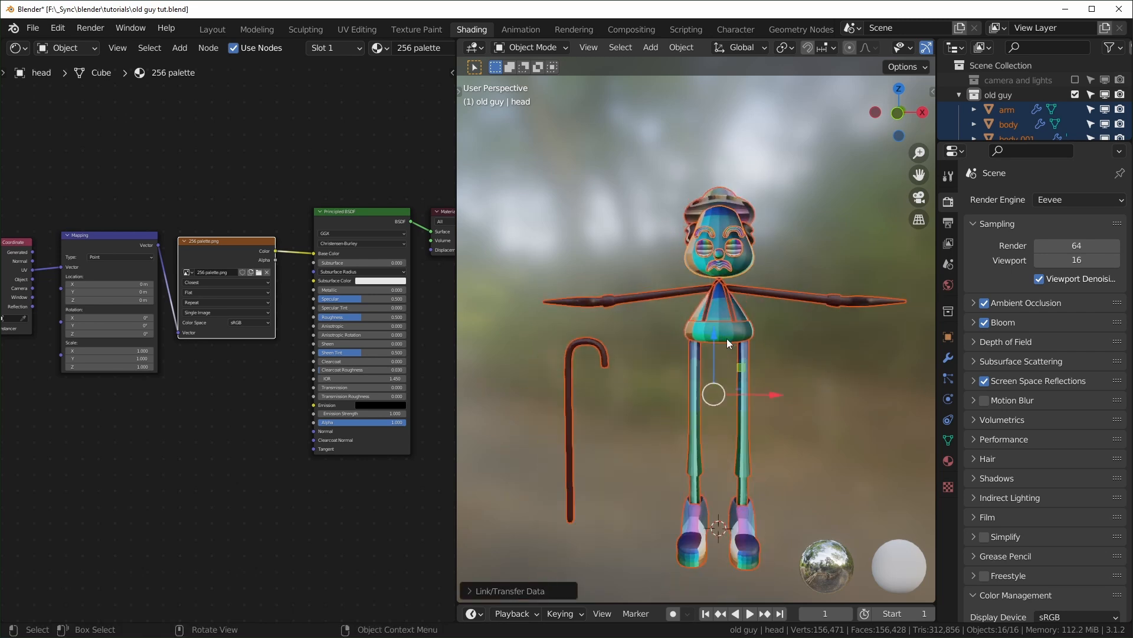
pyautogui.scroll(2, 782, 340)
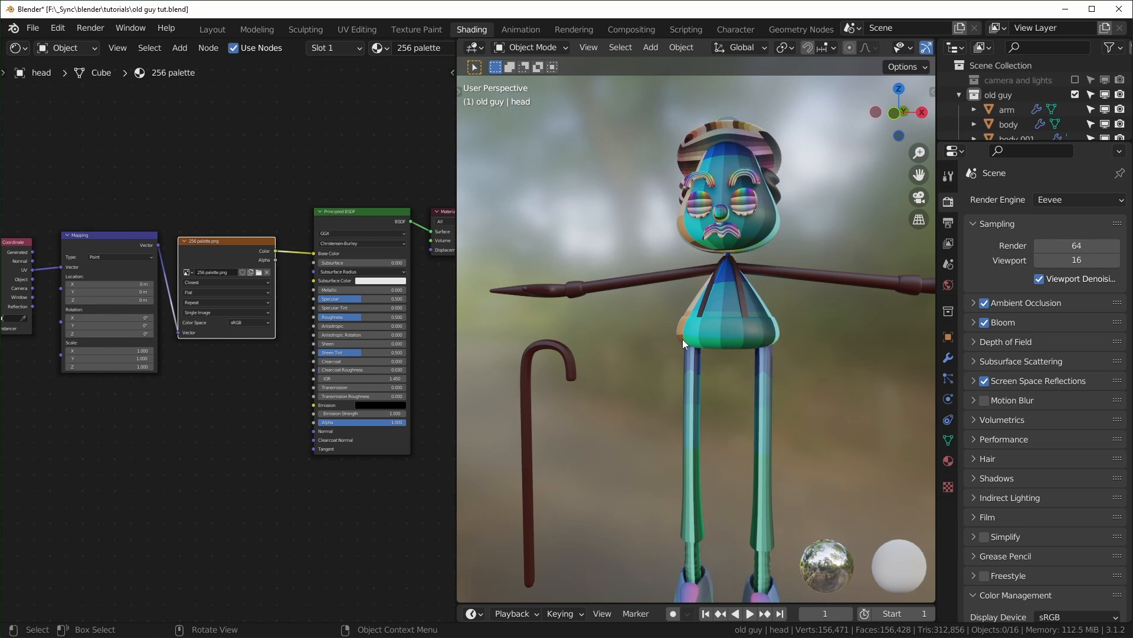
# - Apply the cane's first Subdivision modifier and its Skin modifier, leaving only the final Subdivision on the stack
pyautogui.moveTo(788, 313)
pyautogui.keyDown('shift'); pyautogui.mouseDown(button='middle')
pyautogui.moveTo(751, 312)
pyautogui.moveTo(775, 311)
pyautogui.mouseUp(button='middle'); pyautogui.keyUp('shift')
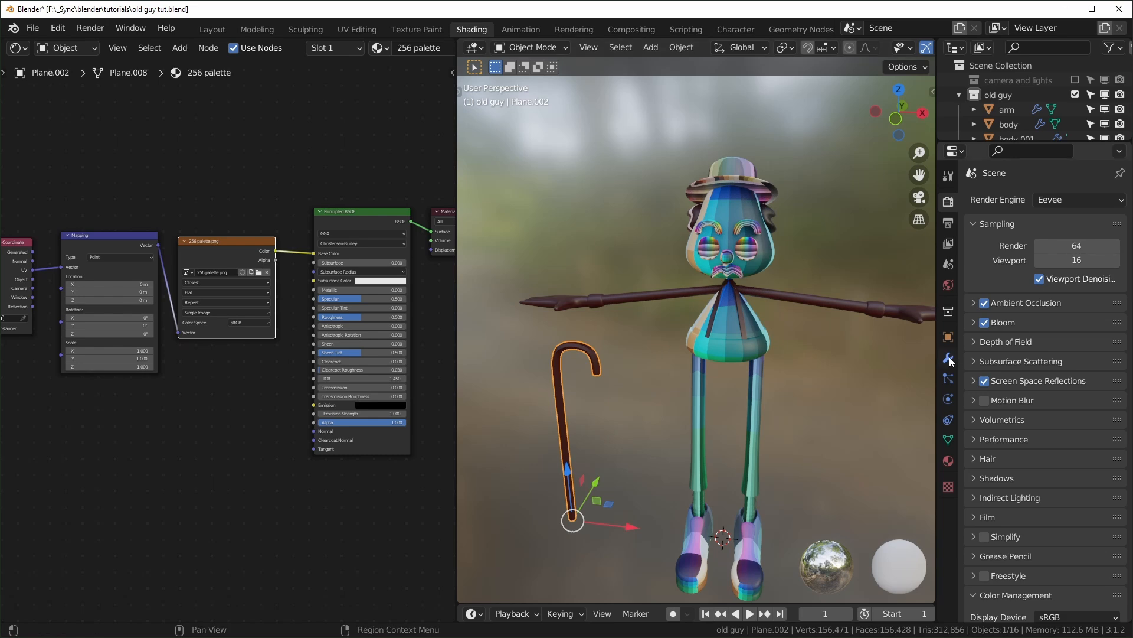
pyautogui.click(949, 357)
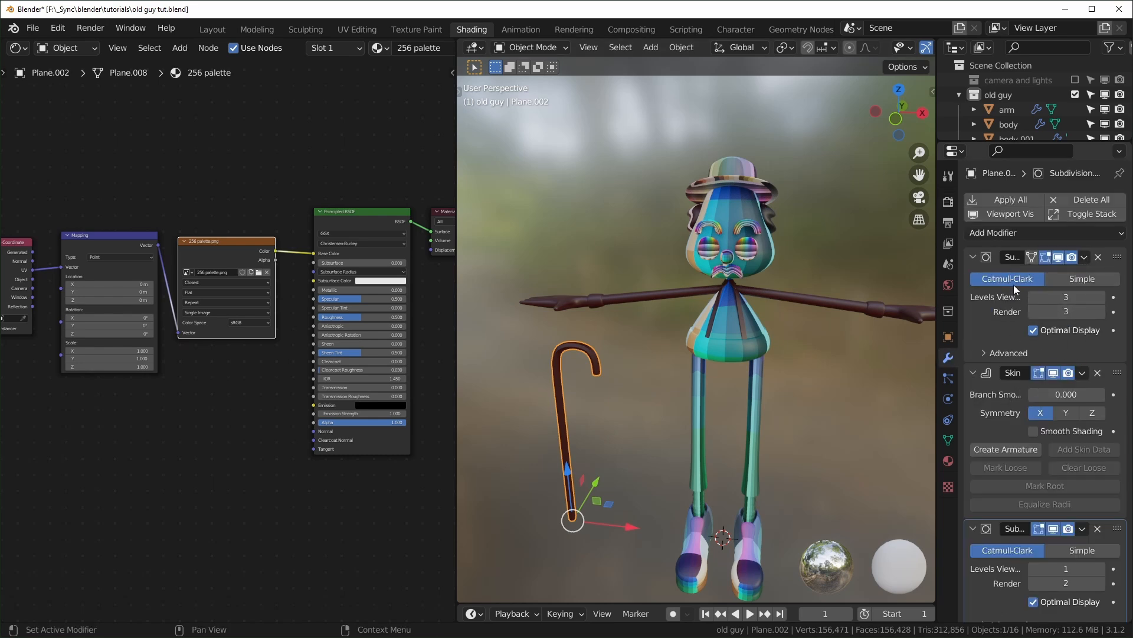
pyautogui.click(1002, 318)
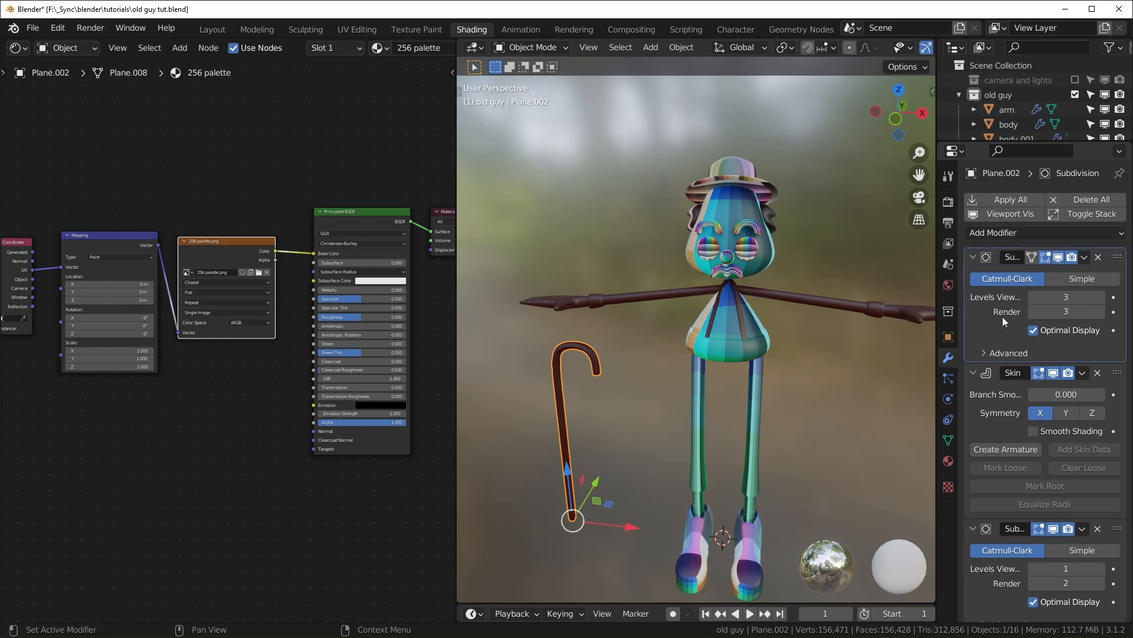
pyautogui.hotkey('ctrl', 'a')
pyautogui.hotkey('ctrl', 'a')
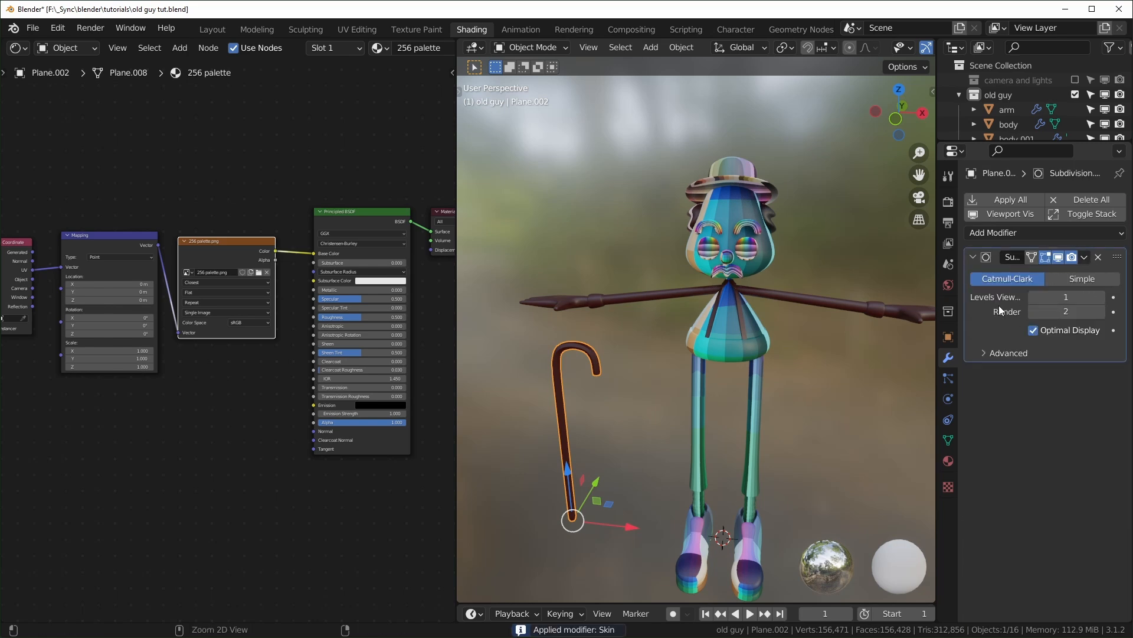
# - Select the arm, the cane and the suspenders together and open their meshes for editing
pyautogui.click(903, 316)
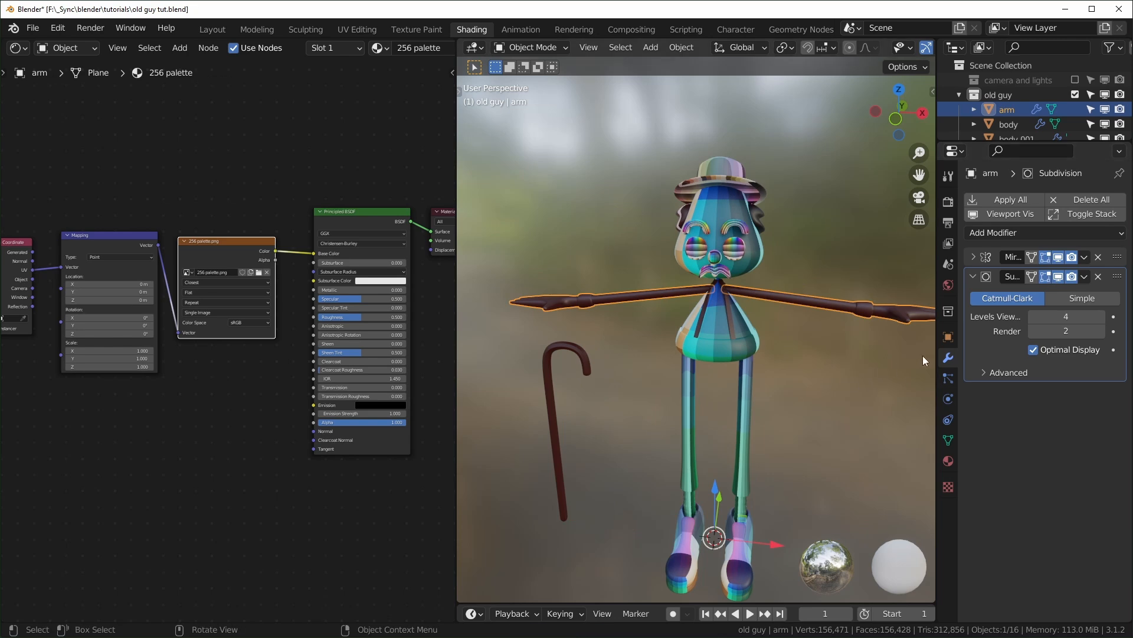
pyautogui.click(731, 328)
pyautogui.moveTo(731, 330); pyautogui.dragTo(583, 394, button='middle')
pyautogui.scroll(2, 584, 396)
pyautogui.moveTo(647, 440); pyautogui.dragTo(887, 351, button='middle')
pyautogui.scroll(-3, 747, 408)
pyautogui.moveTo(727, 423)
pyautogui.mouseDown(button='middle')
pyautogui.moveTo(653, 422)
pyautogui.moveTo(718, 412)
pyautogui.mouseUp(button='middle')
pyautogui.click(541, 384)
pyautogui.keyDown('shift'); pyautogui.click(584, 334); pyautogui.keyUp('shift')
pyautogui.scroll(3, 708, 365)
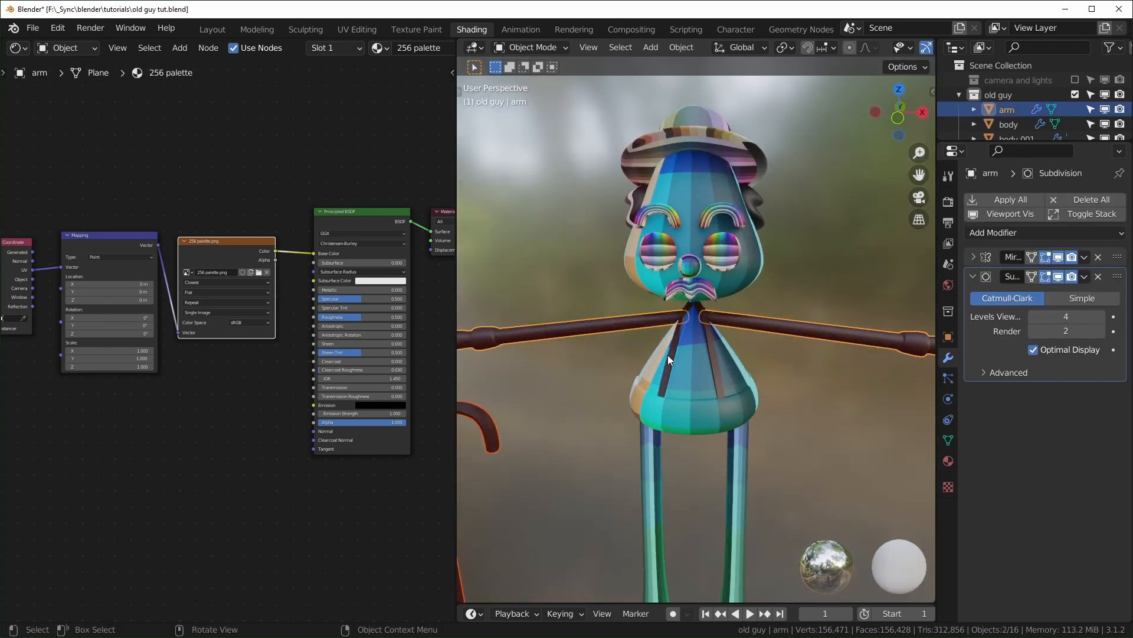
pyautogui.keyDown('shift'); pyautogui.click(672, 359); pyautogui.keyUp('shift')
pyautogui.scroll(-3, 667, 408)
pyautogui.press('Tab')
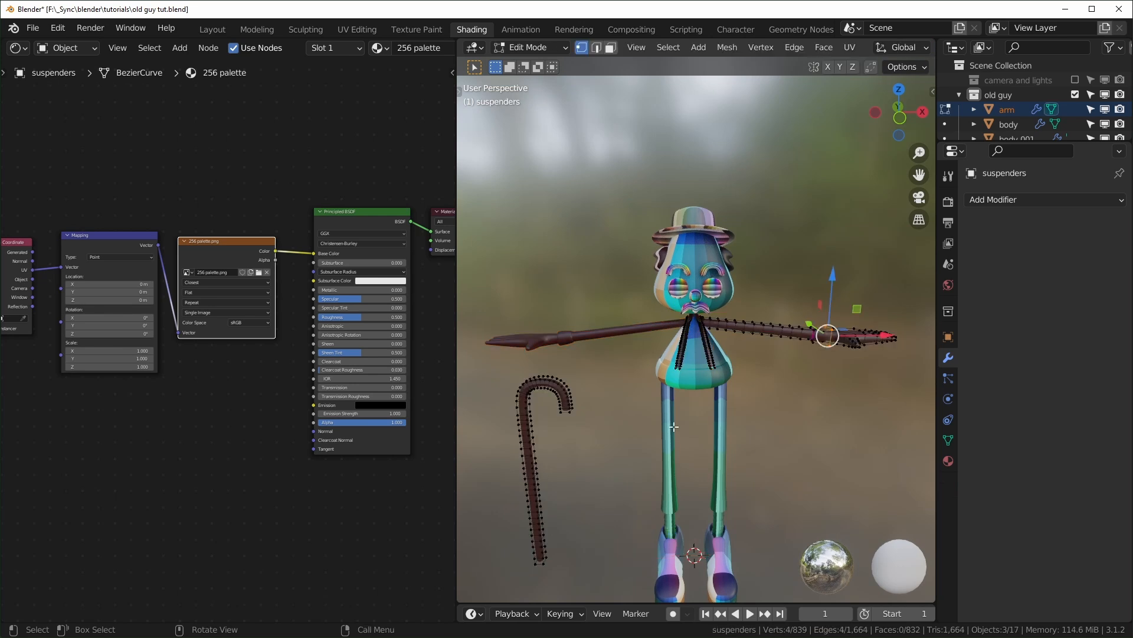
# - Unwrap all geometry of the arm, cane and suspenders with Smart UV Project, using an island margin of 0.001, and return to Object Mode
pyautogui.press('u')
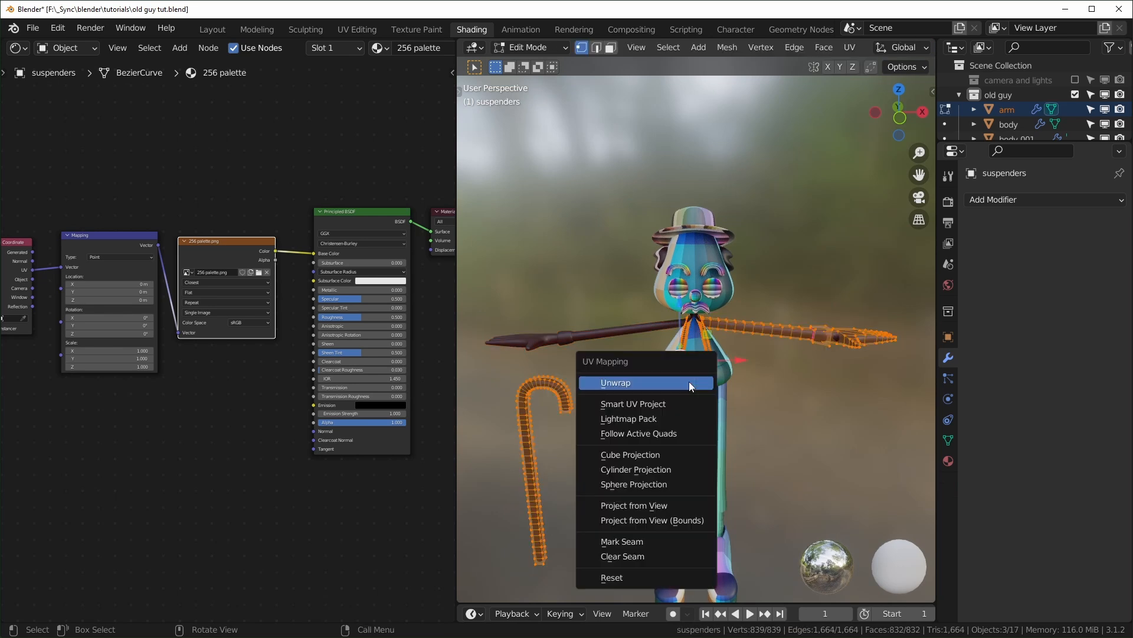
pyautogui.click(655, 404)
pyautogui.click(698, 448)
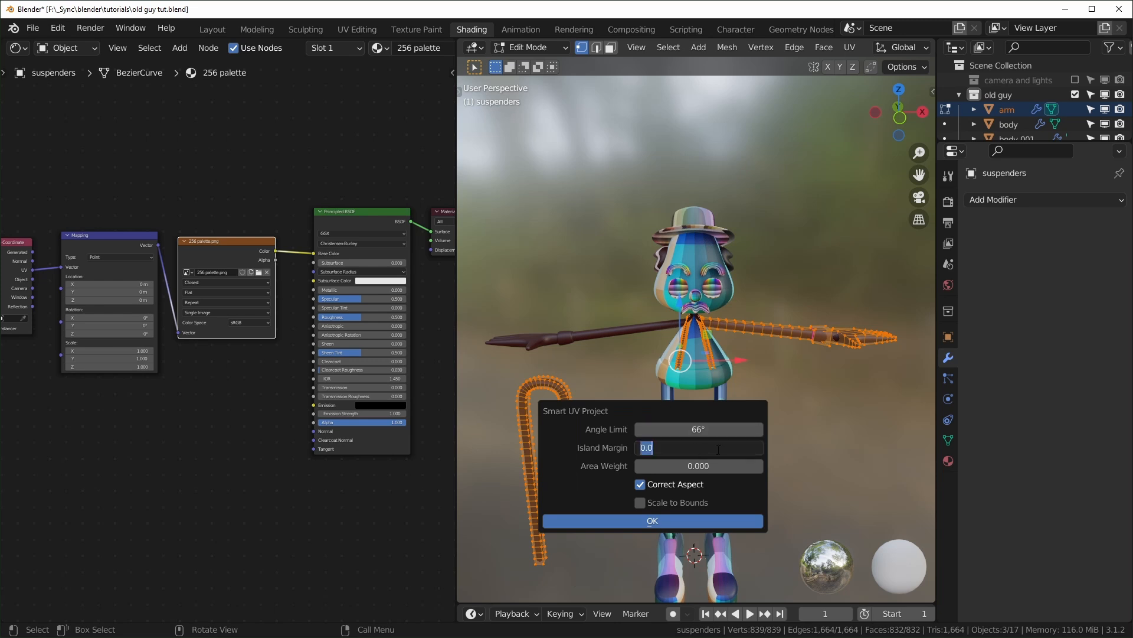
pyautogui.write('.')
pyautogui.write('001')
pyautogui.press('Return')
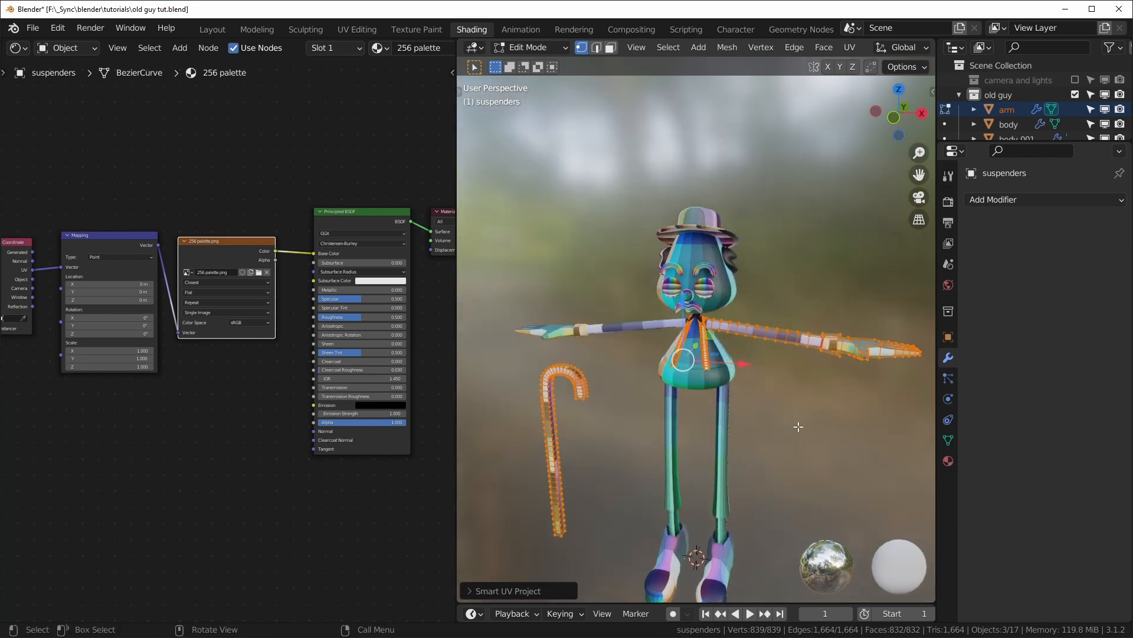
pyautogui.press('Tab')
pyautogui.moveTo(800, 432); pyautogui.dragTo(767, 414, button='middle')
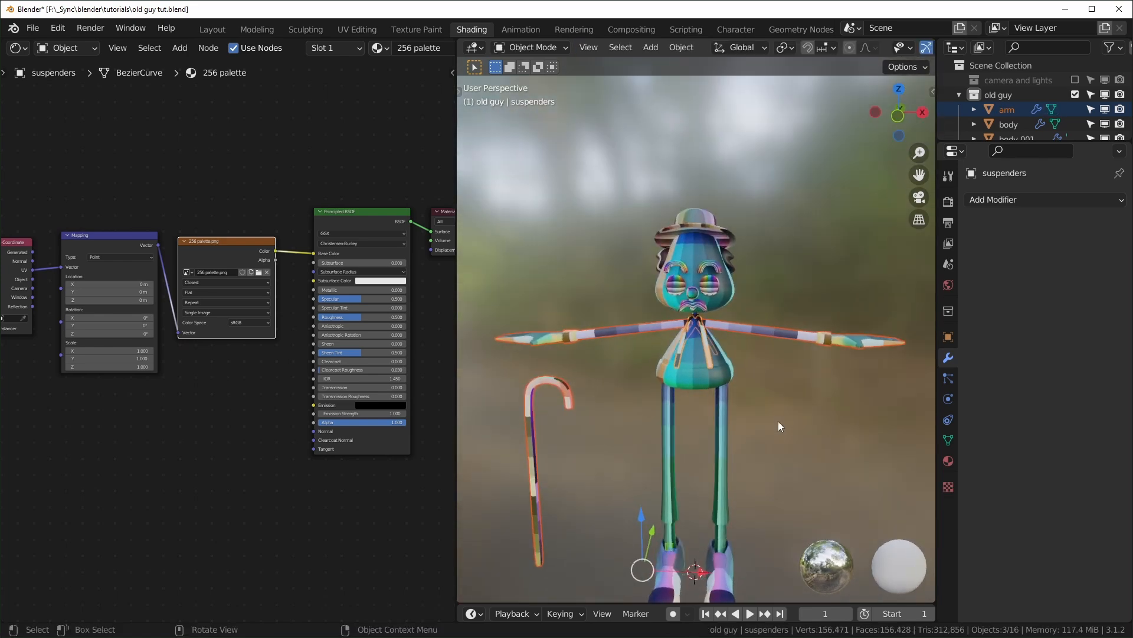
# - Replace the shader node view with the UV Editor and display the 256 palette.png image in it
pyautogui.click(22, 49)
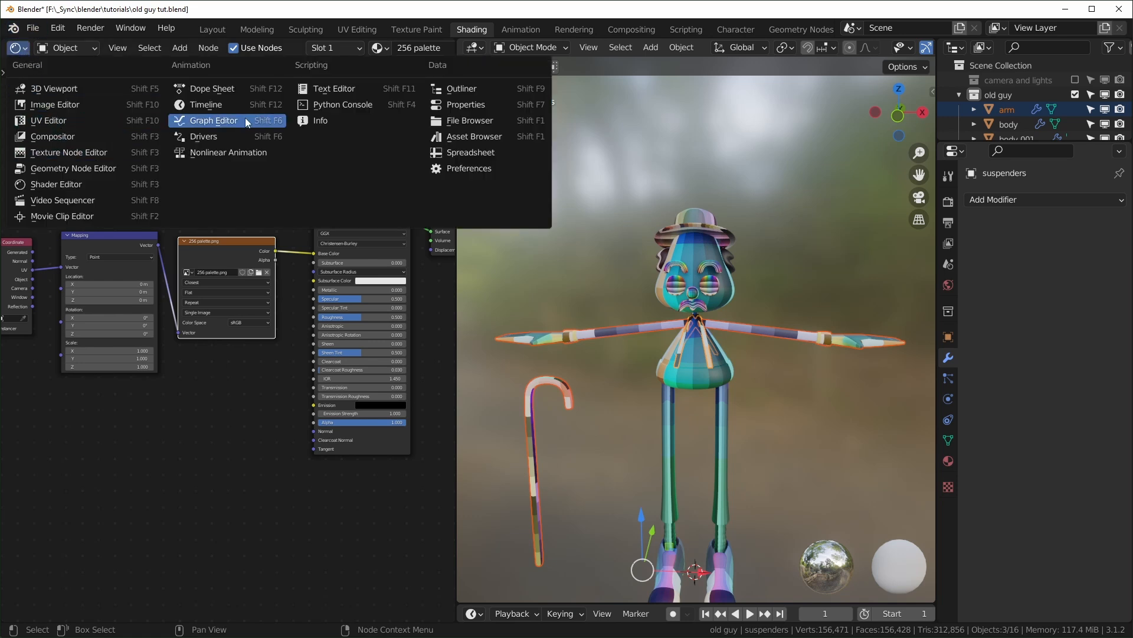
pyautogui.click(80, 125)
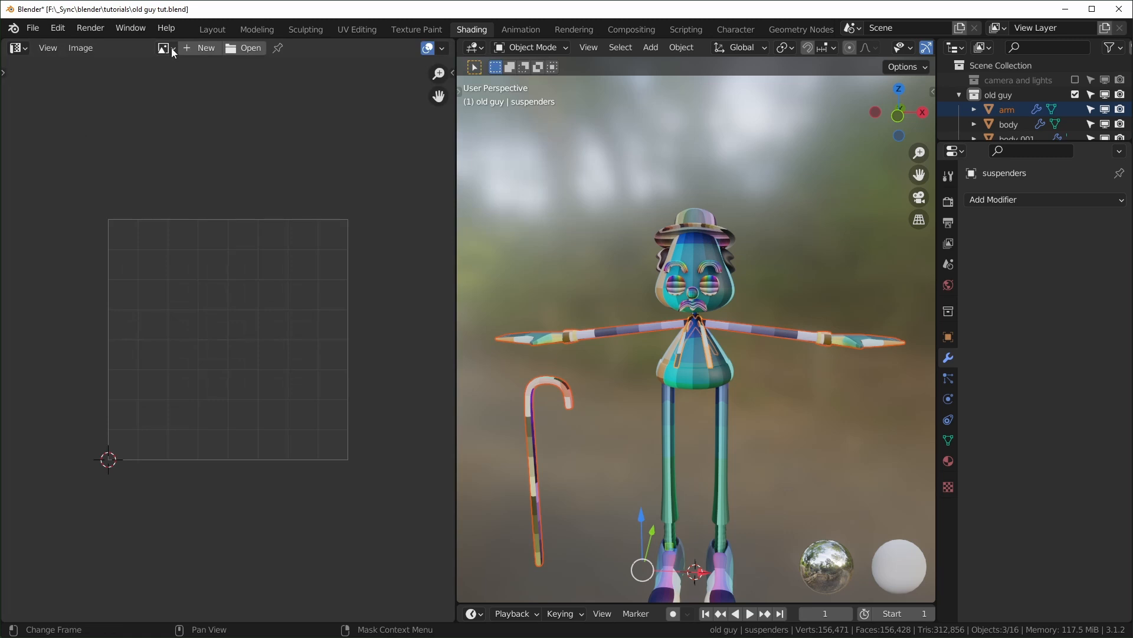
pyautogui.click(170, 47)
pyautogui.click(196, 71)
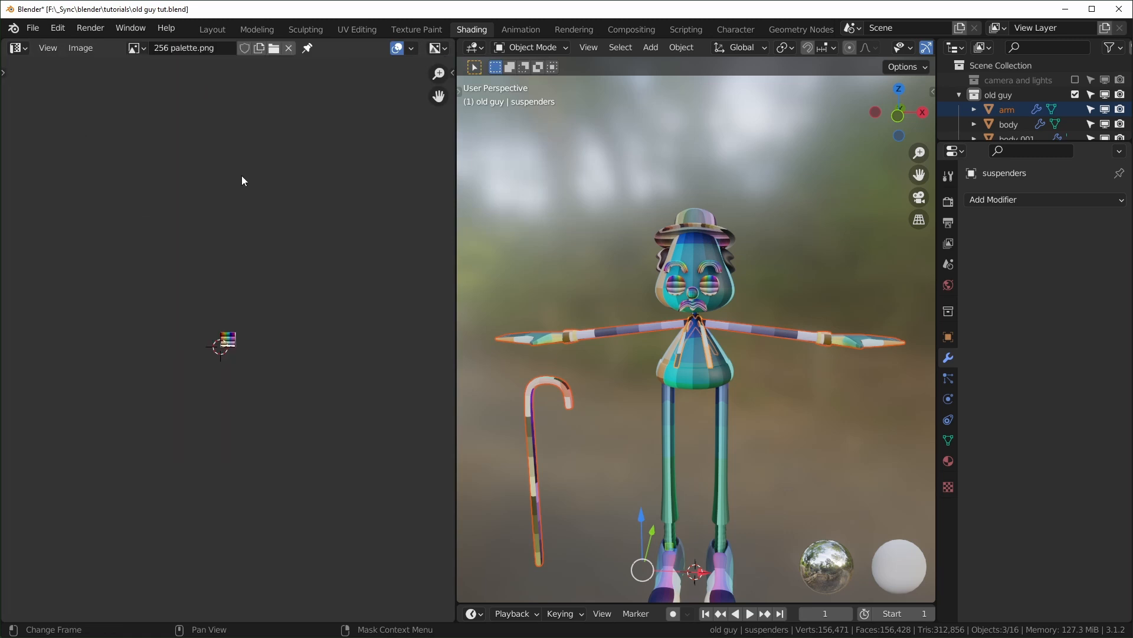
pyautogui.scroll(2, 248, 293)
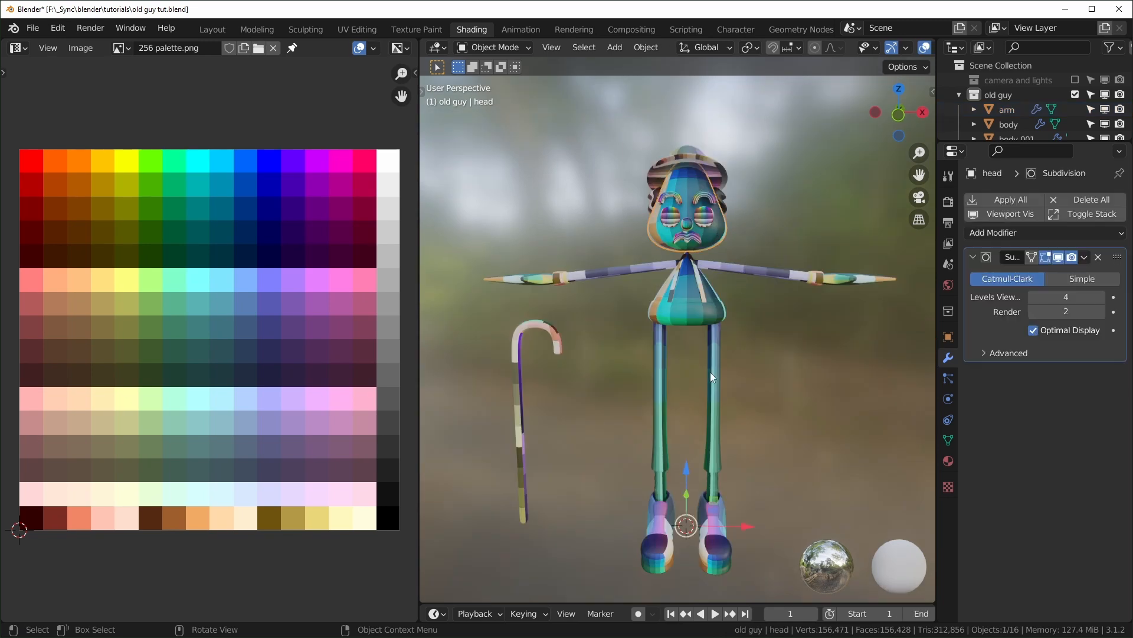
# - Select all of the head's UVs, shrink them to about half size, and collapse them to a single point with scale 0
pyautogui.press('Tab')
pyautogui.press('a')
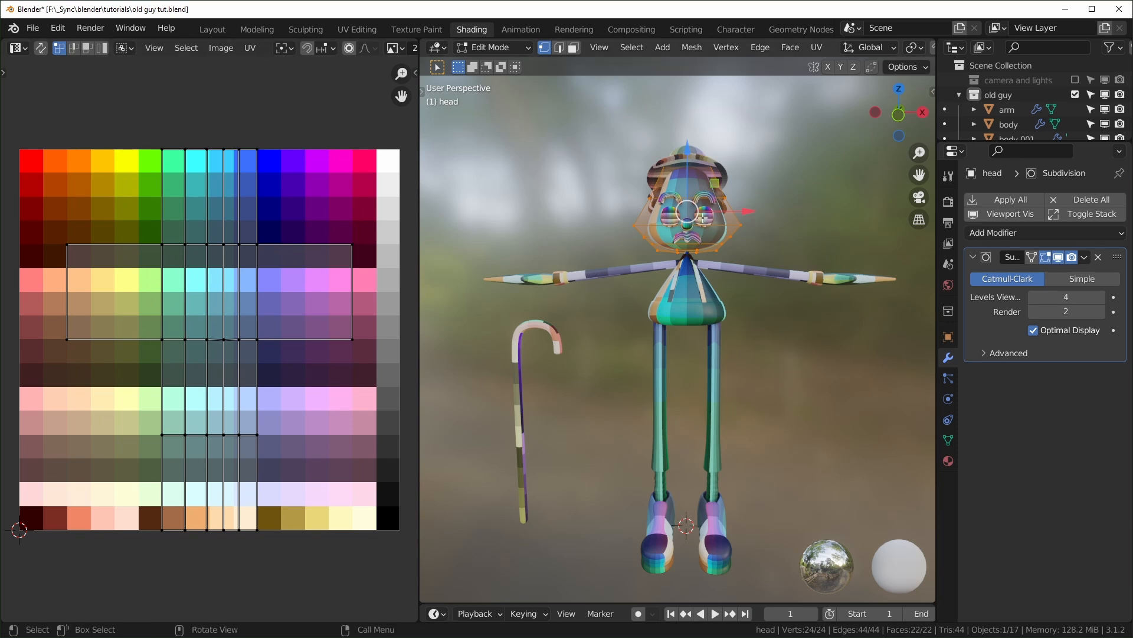
pyautogui.press('a')
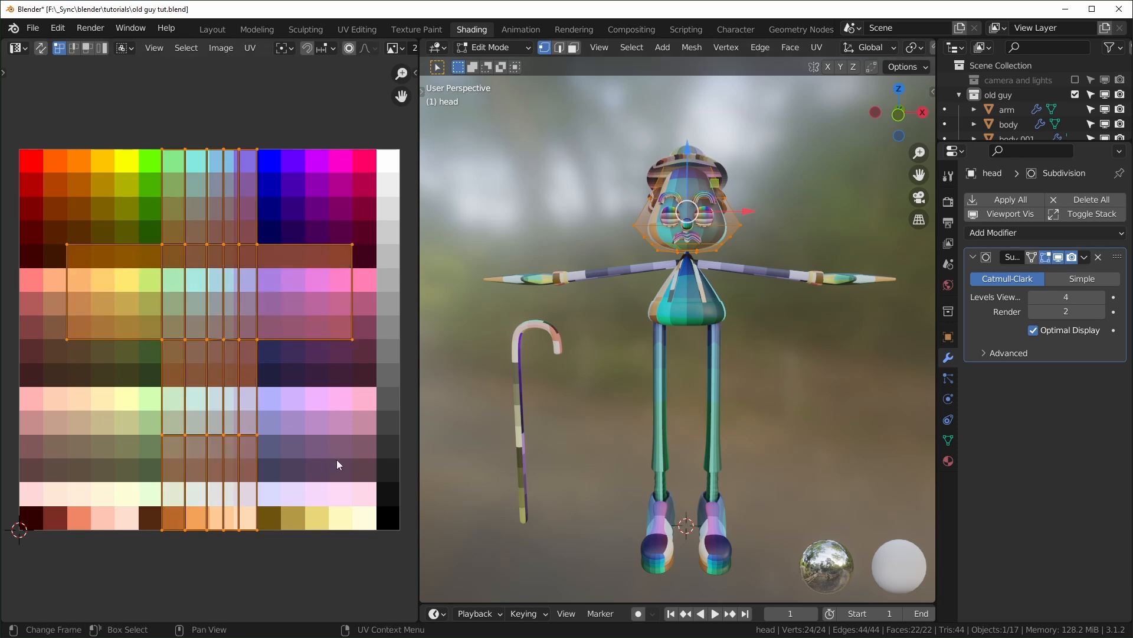
pyautogui.press('s')
pyautogui.press('Escape')
pyautogui.press('s')
pyautogui.click(287, 397)
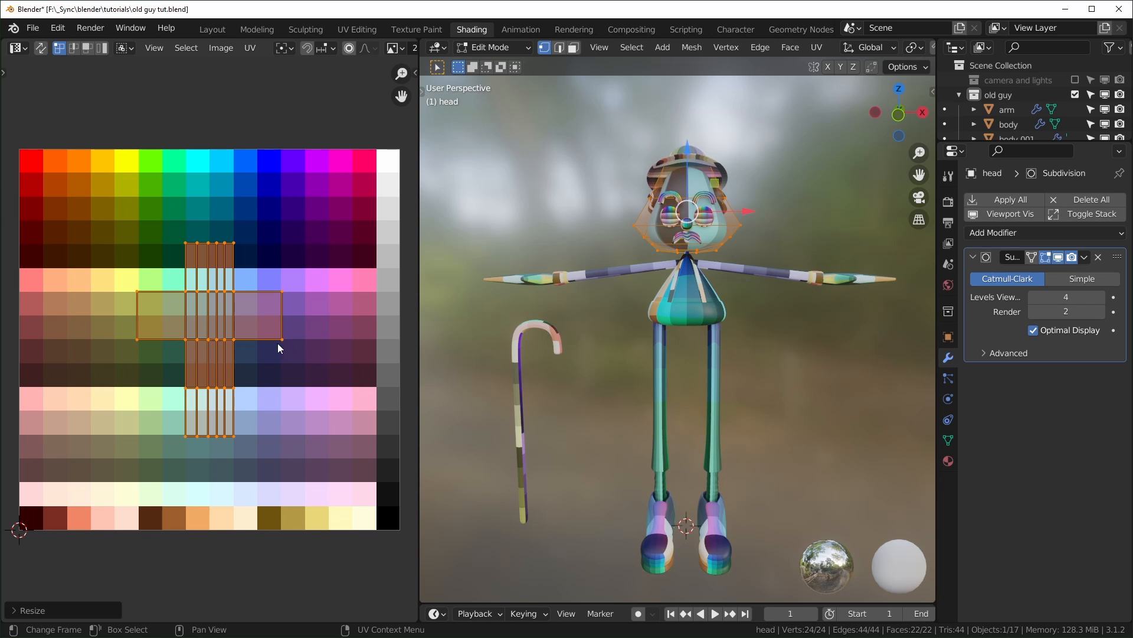
pyautogui.press('s')
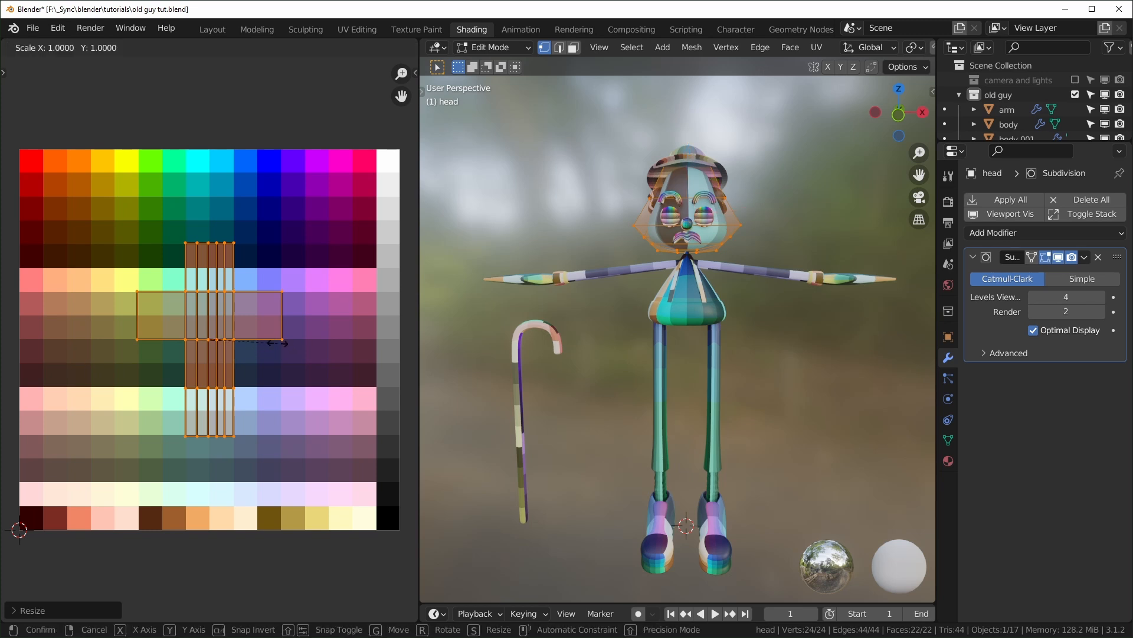
pyautogui.press('0')
pyautogui.press('Return')
# - Move the head's collapsed UV point onto a bright blue swatch, and from there onto the white swatch
pyautogui.press('g')
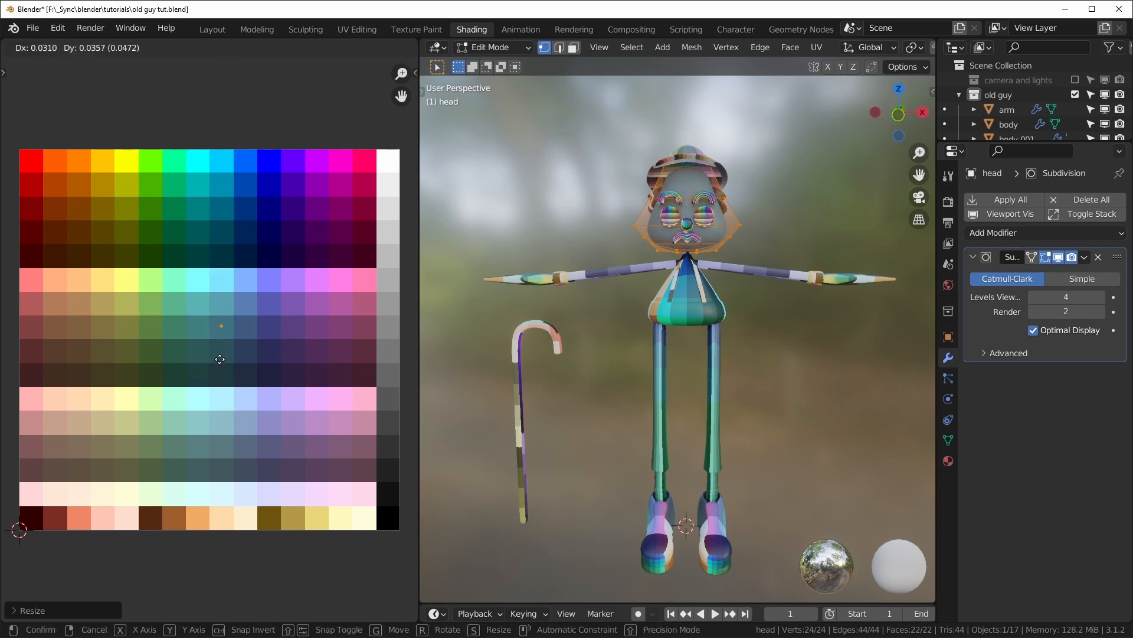
pyautogui.click(219, 193)
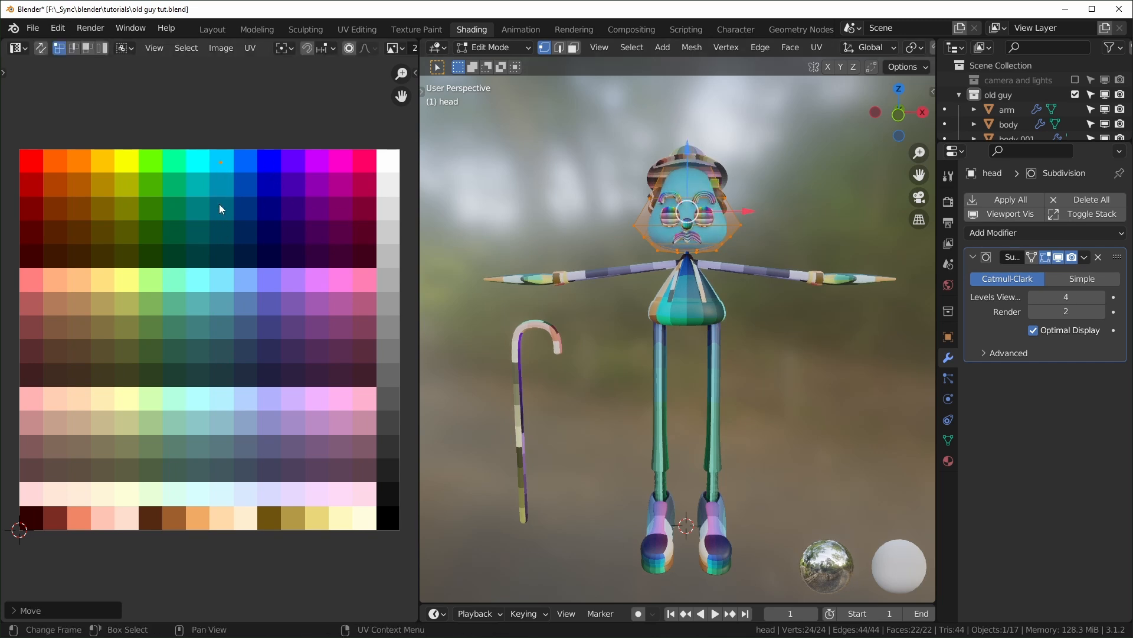
pyautogui.press('g')
pyautogui.click(389, 164)
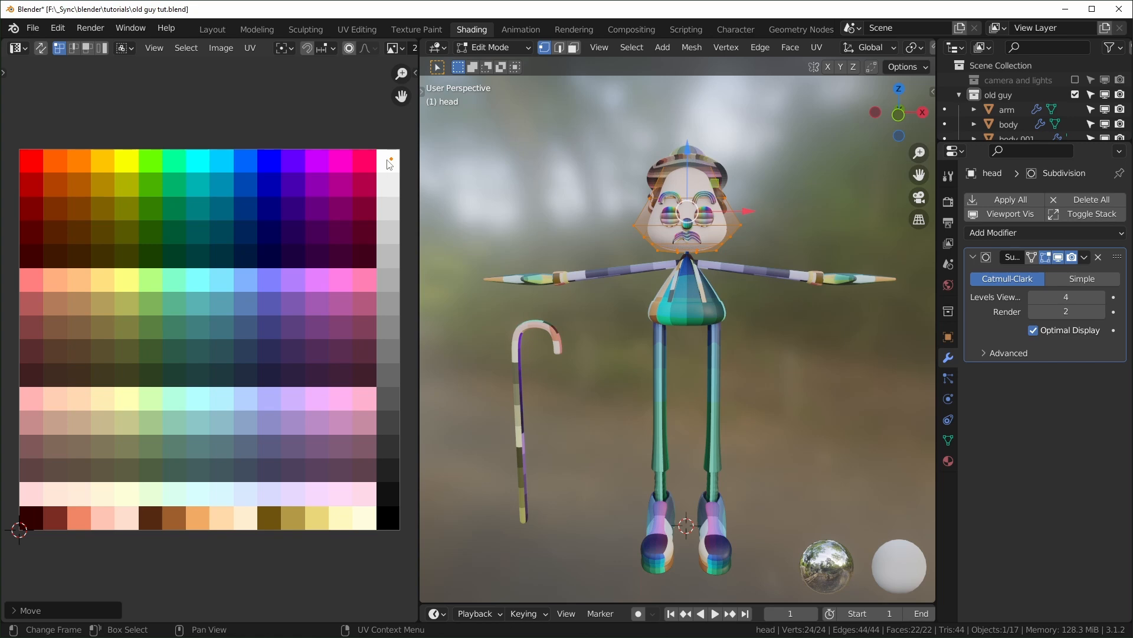
# - Open all character parts and the cane for editing together and collapse all their UVs to one point with scale 0
pyautogui.press('Tab')
pyautogui.press('a')
pyautogui.press('Tab')
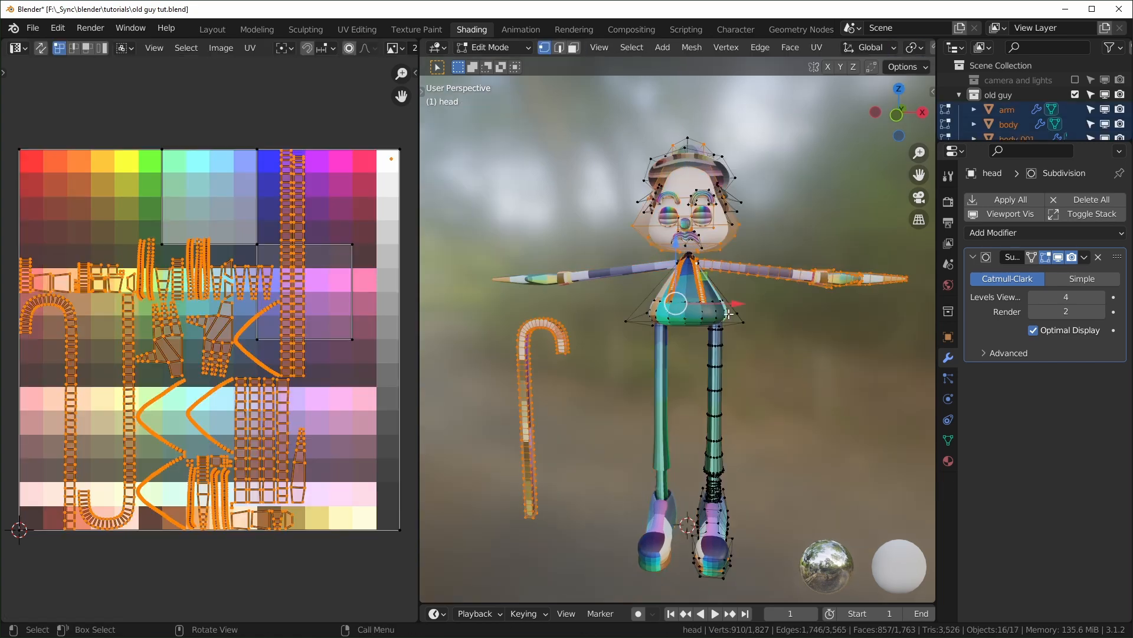
pyautogui.press('a')
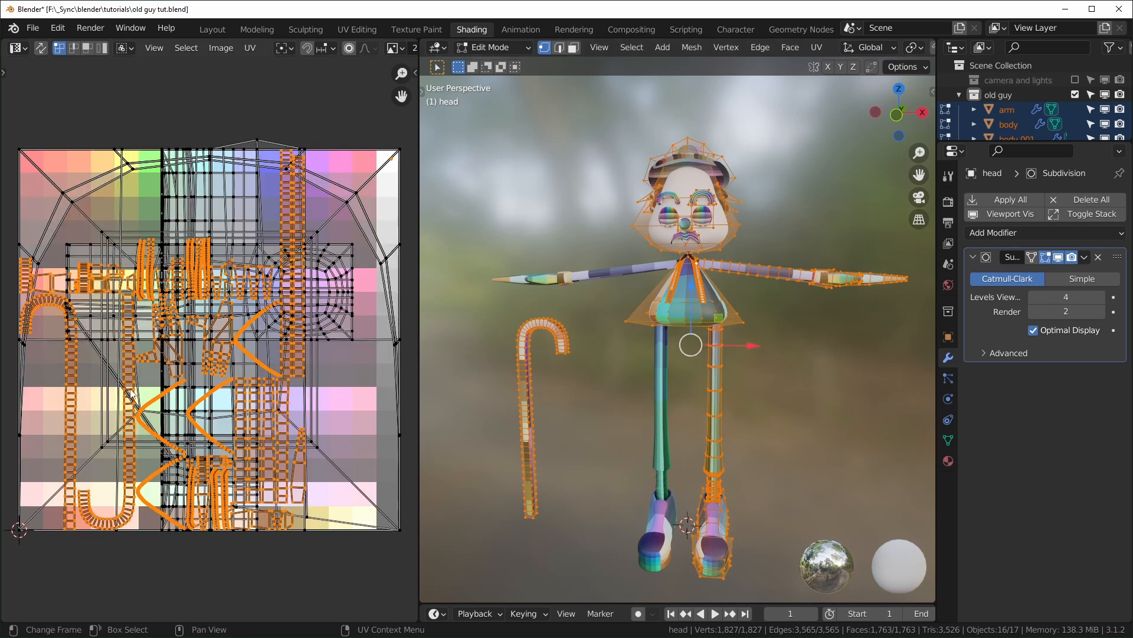
pyautogui.press('a')
pyautogui.press('s')
pyautogui.press('0')
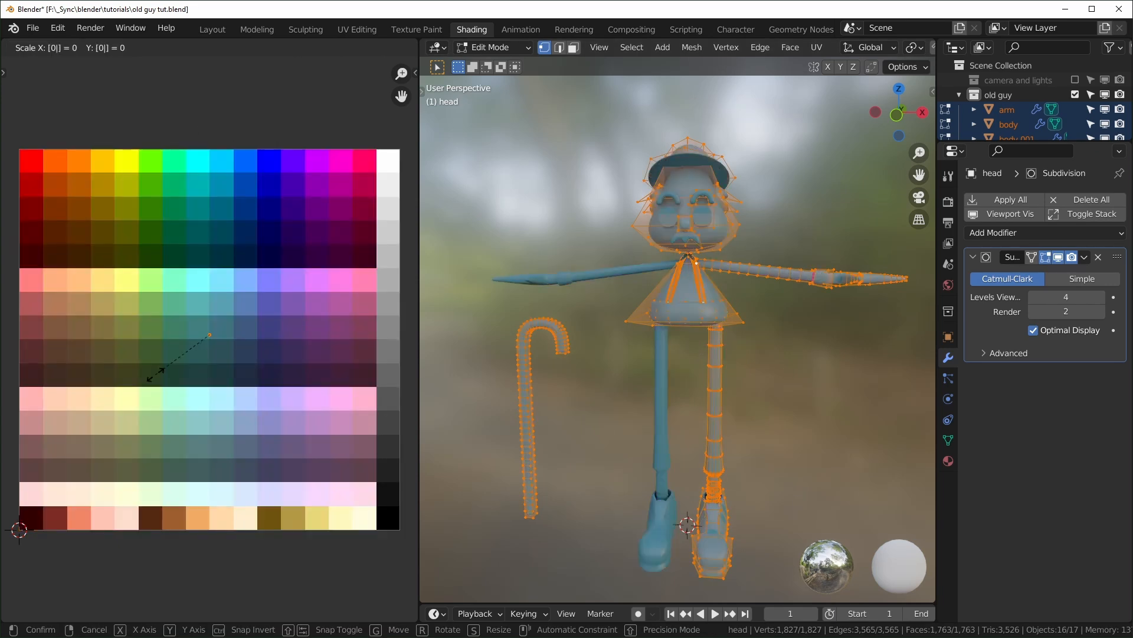
pyautogui.press('Return')
# - Move the collapsed UVs of all parts onto the palette's white swatch and return to Object Mode
pyautogui.press('g')
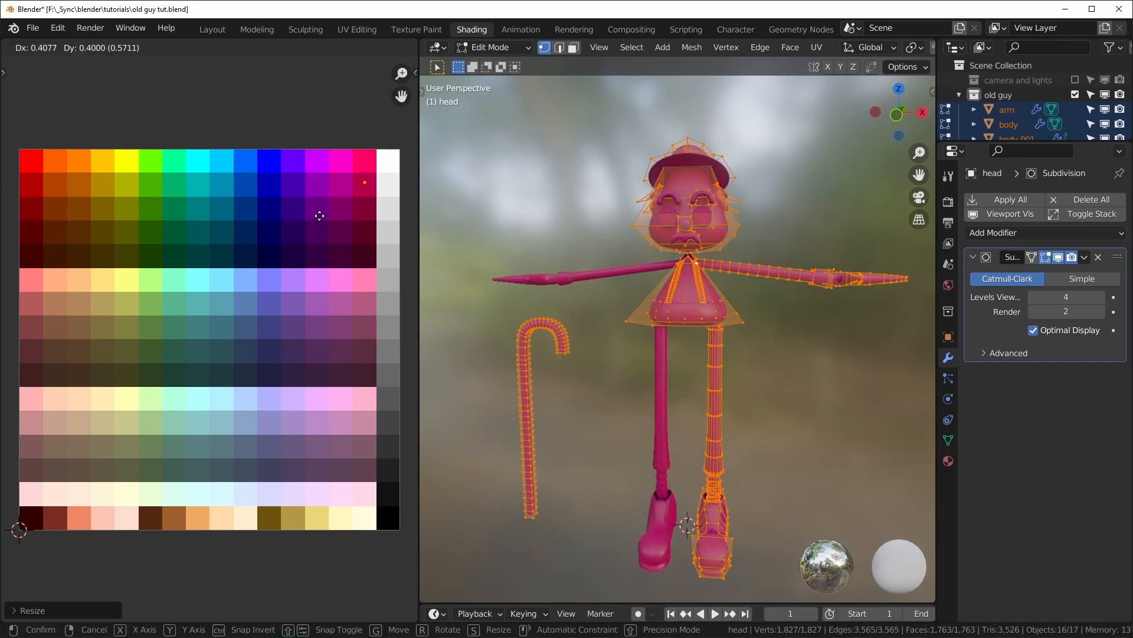
pyautogui.click(342, 199)
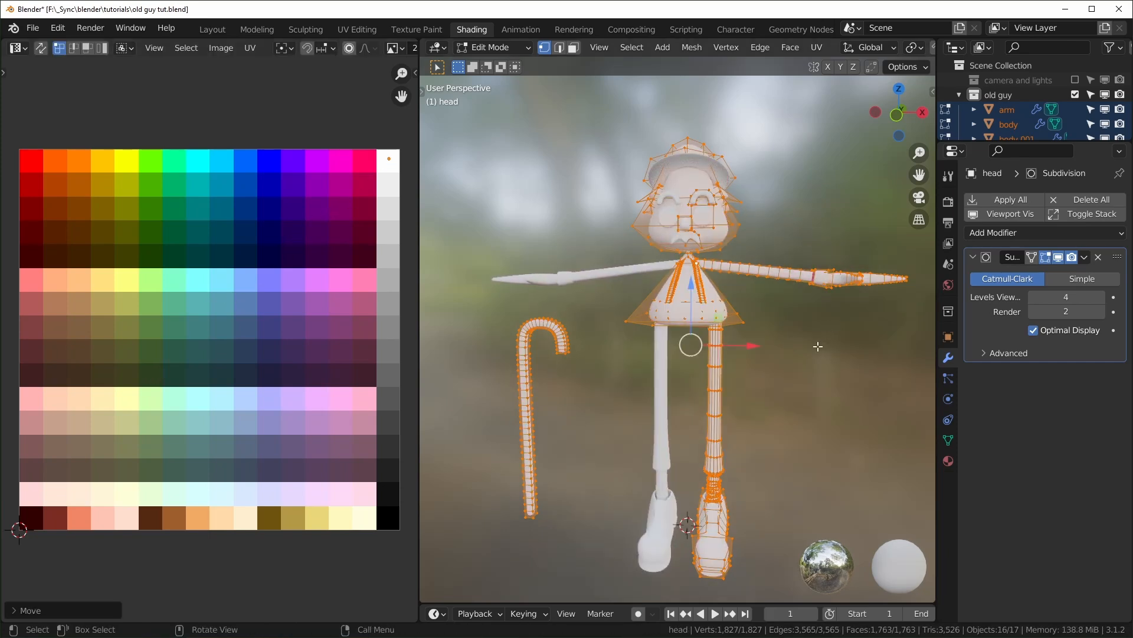
pyautogui.press('Tab')
pyautogui.moveTo(836, 376); pyautogui.dragTo(759, 307, button='middle')
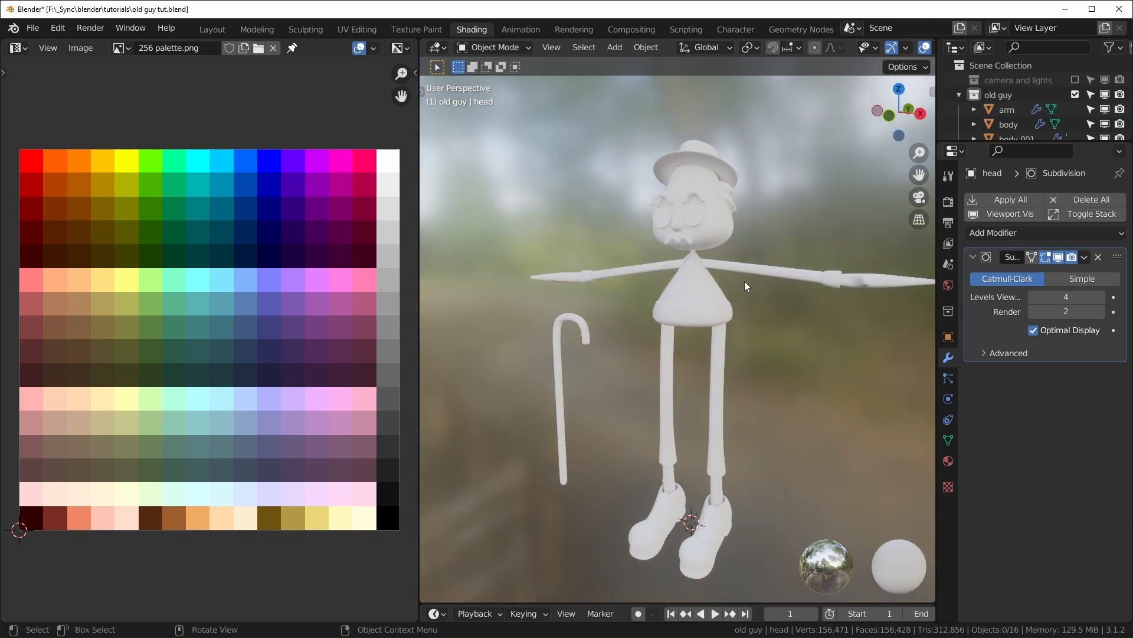
# - Colour only the head by moving its UV point onto a light magenta swatch of the palette
pyautogui.click(724, 238)
pyautogui.moveTo(745, 394); pyautogui.dragTo(795, 424, button='middle')
pyautogui.press('Tab')
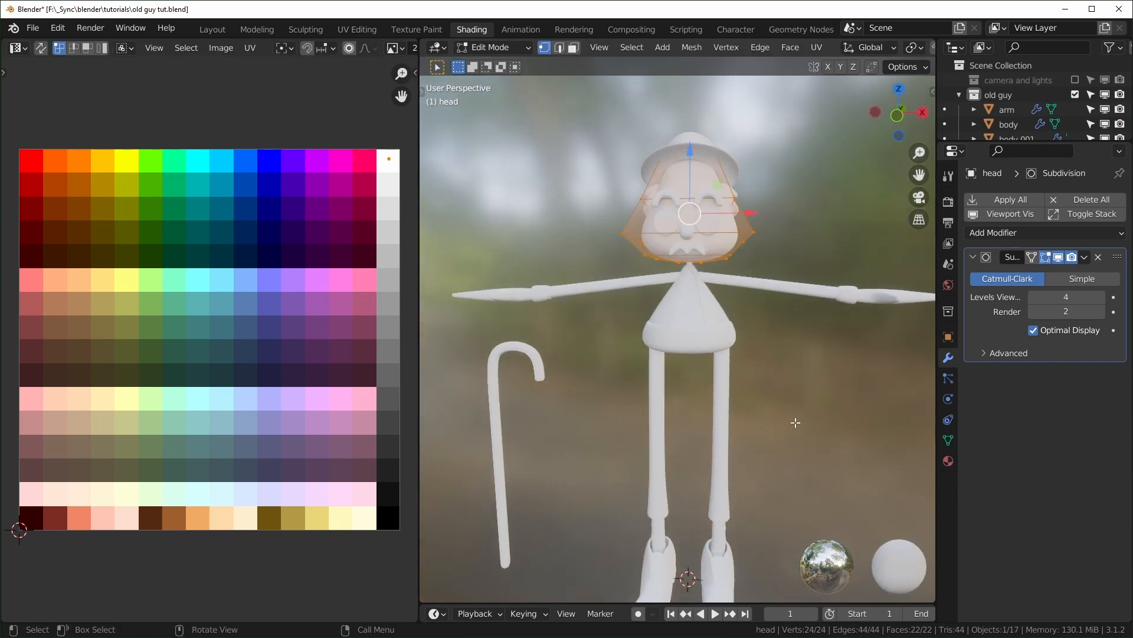
pyautogui.press('g')
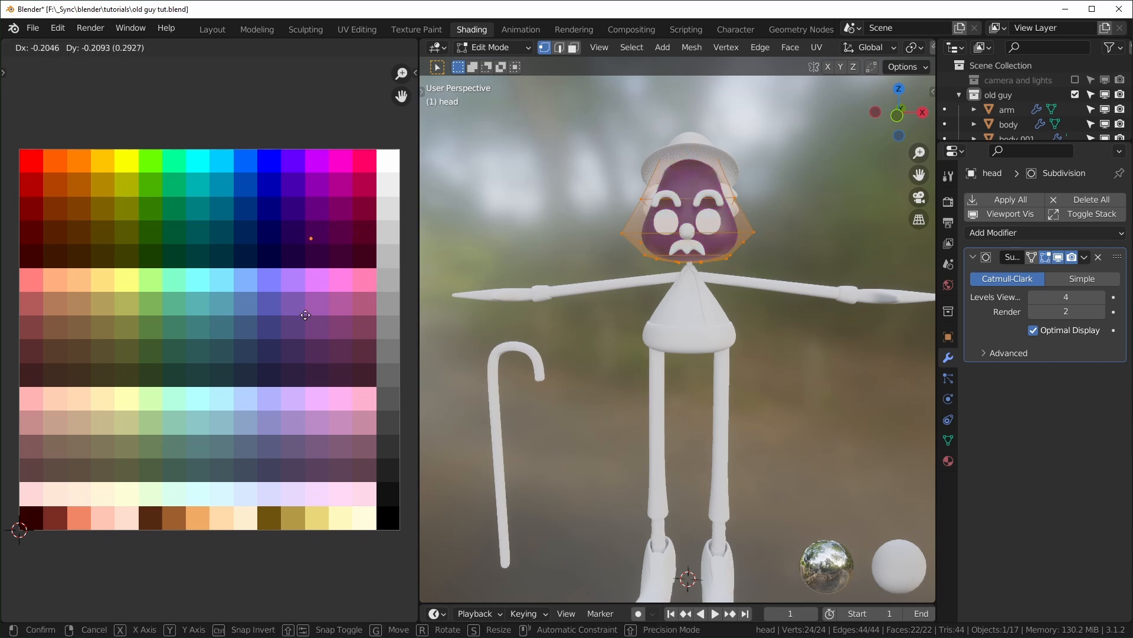
pyautogui.click(311, 351)
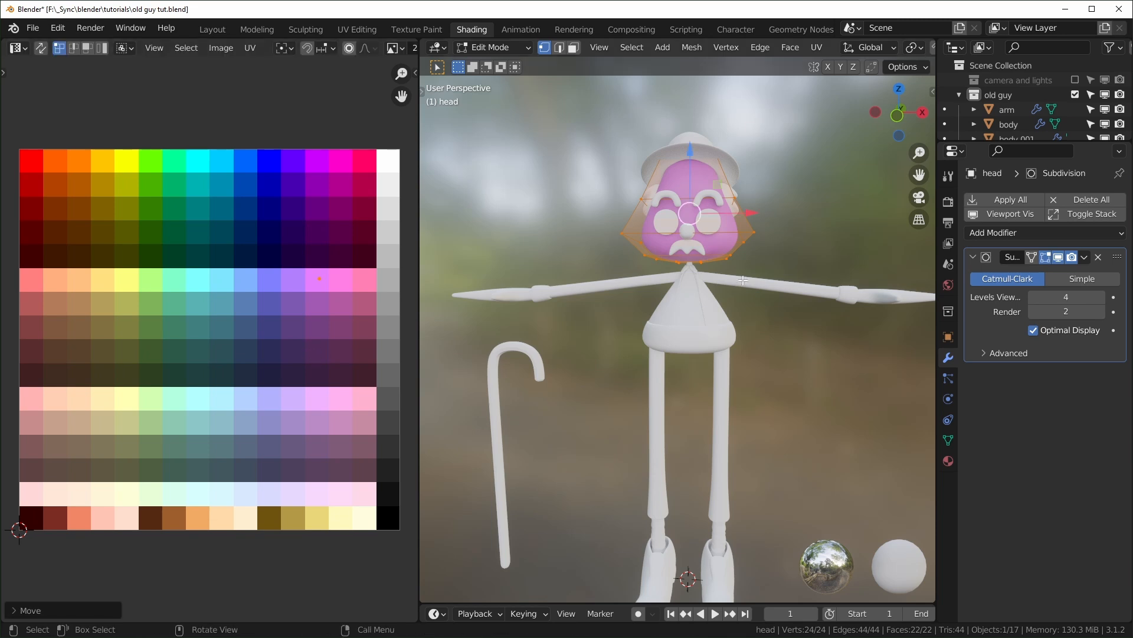
pyautogui.press('Tab')
pyautogui.moveTo(765, 300)
pyautogui.mouseDown(button='middle')
pyautogui.moveTo(742, 307)
pyautogui.moveTo(769, 305)
pyautogui.mouseUp(button='middle')
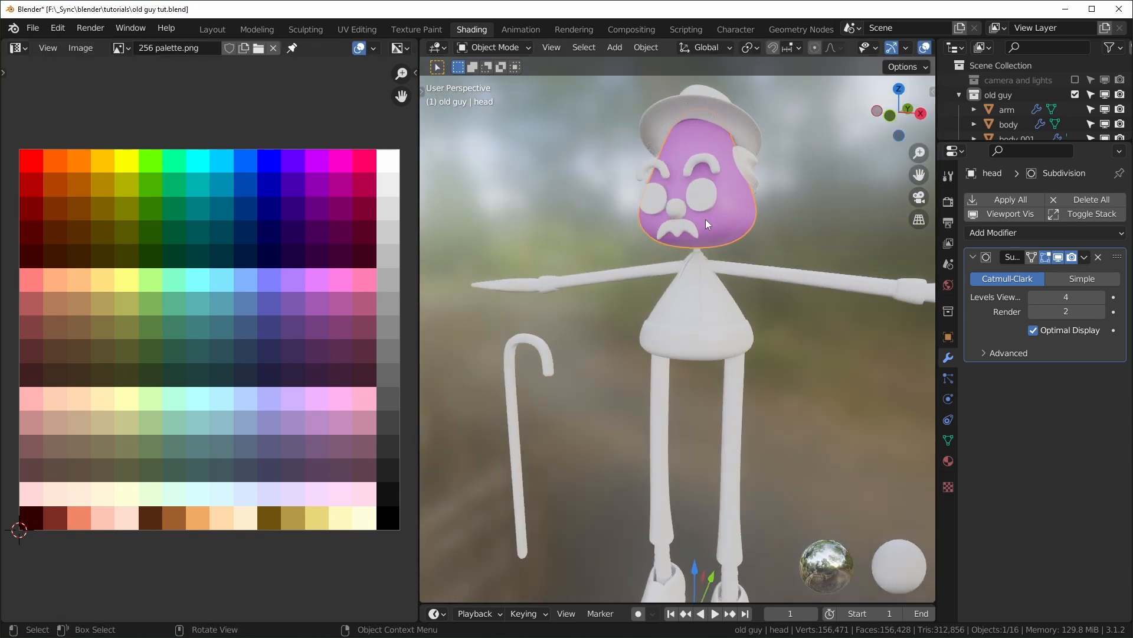
# - Open the arm for editing, select the whole hand in front view with see-through on, and grow the selection once
pyautogui.moveTo(700, 222); pyautogui.dragTo(756, 298, button='middle')
pyautogui.click(760, 304)
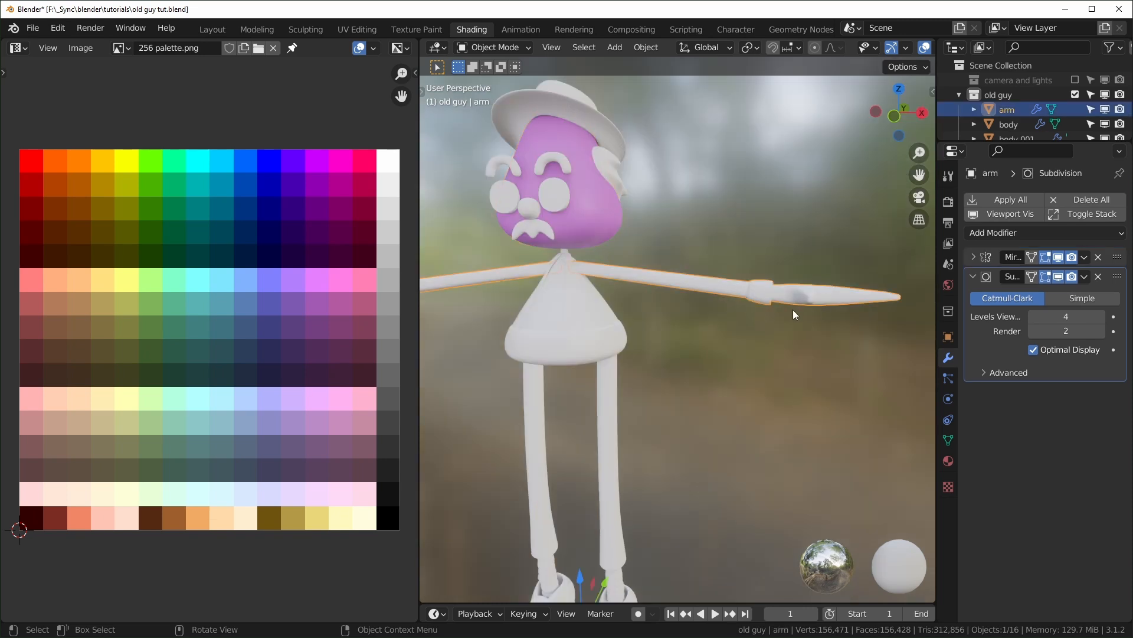
pyautogui.press('Tab')
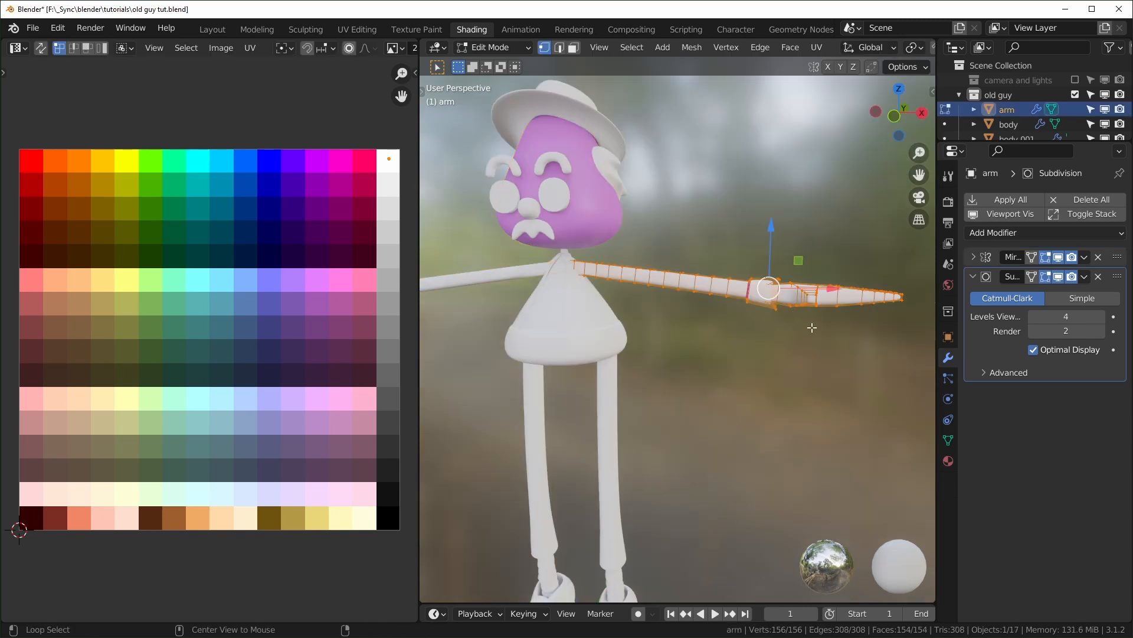
pyautogui.hotkey('alt', 'a')
pyautogui.press('KP_1')
pyautogui.scroll(-5, 854, 50)
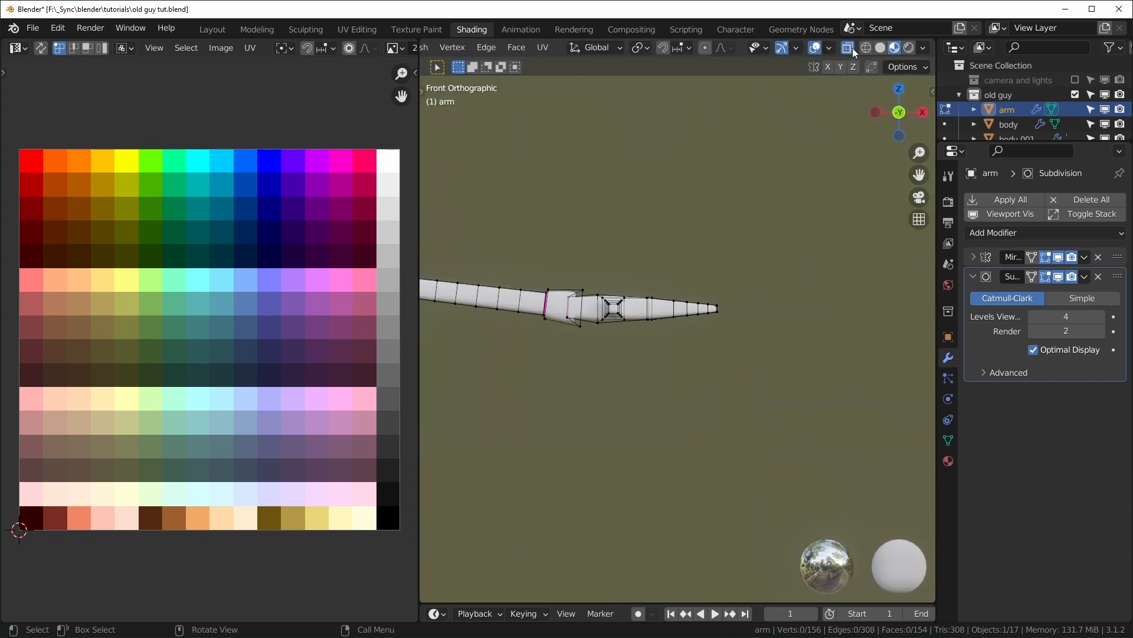
pyautogui.moveTo(722, 308); pyautogui.dragTo(814, 270, button='middle')
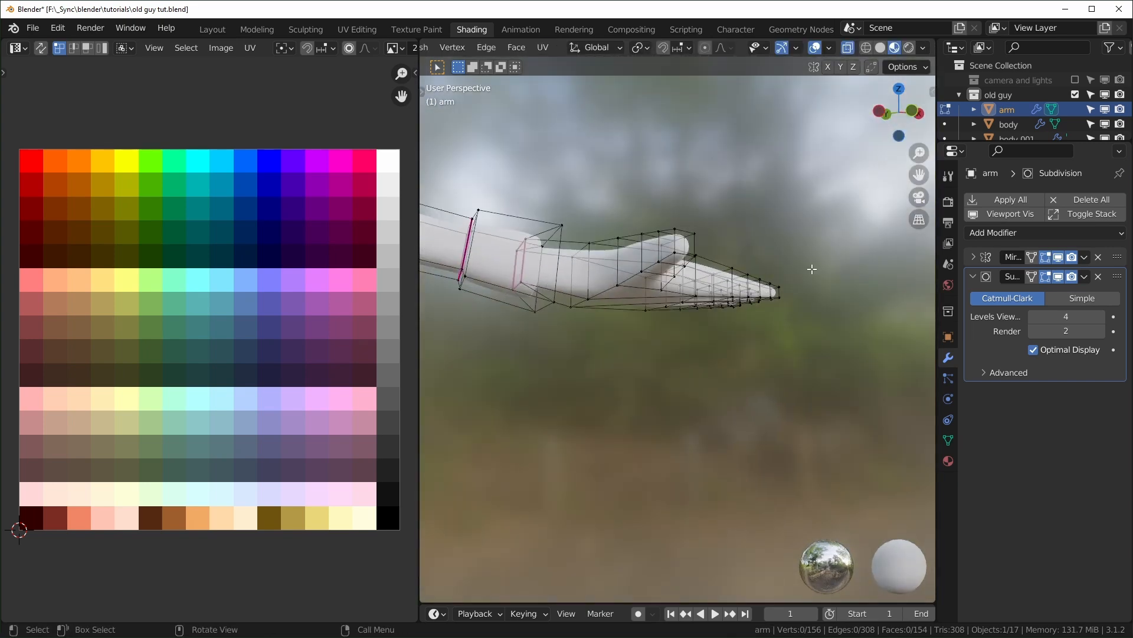
pyautogui.press('KP_1')
pyautogui.moveTo(754, 197); pyautogui.dragTo(556, 368)
pyautogui.moveTo(556, 368); pyautogui.dragTo(649, 384, button='middle')
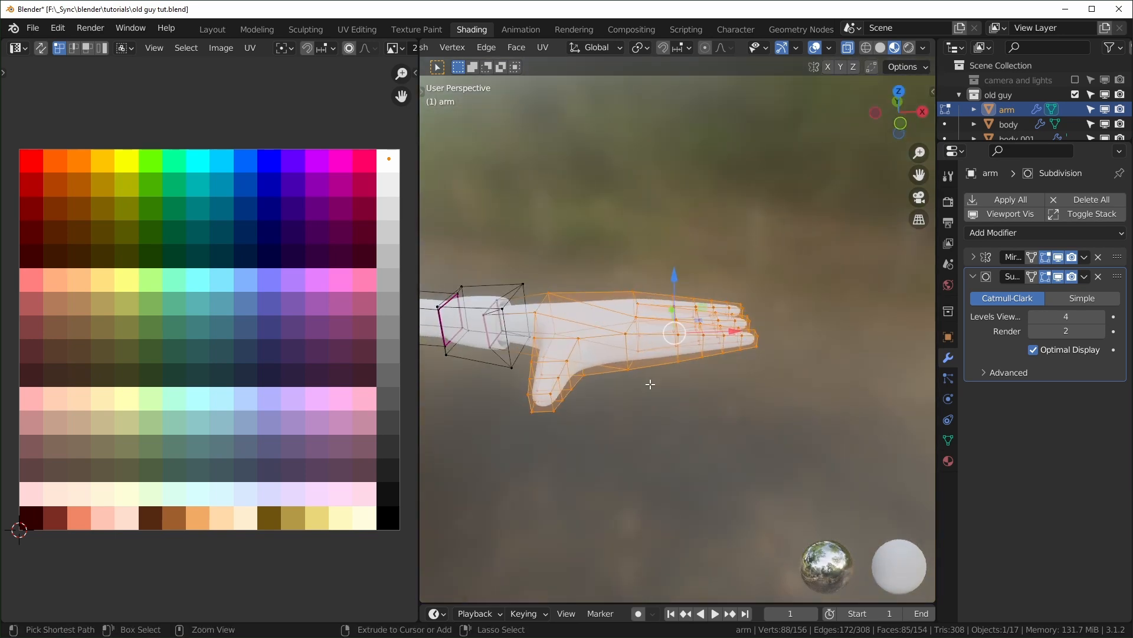
pyautogui.press('ctrl+KP_Add')
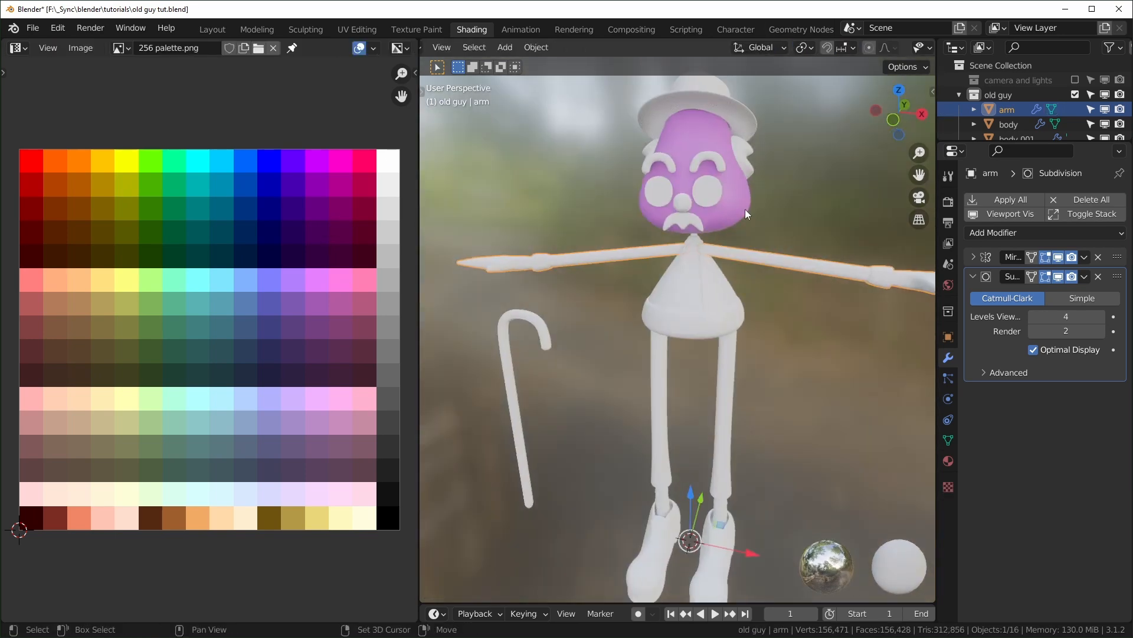
# - Open the head together with the arm and move the hand's UV point onto the head's light magenta swatch
pyautogui.keyDown('shift'); pyautogui.click(745, 209); pyautogui.keyUp('shift')
pyautogui.press('Tab')
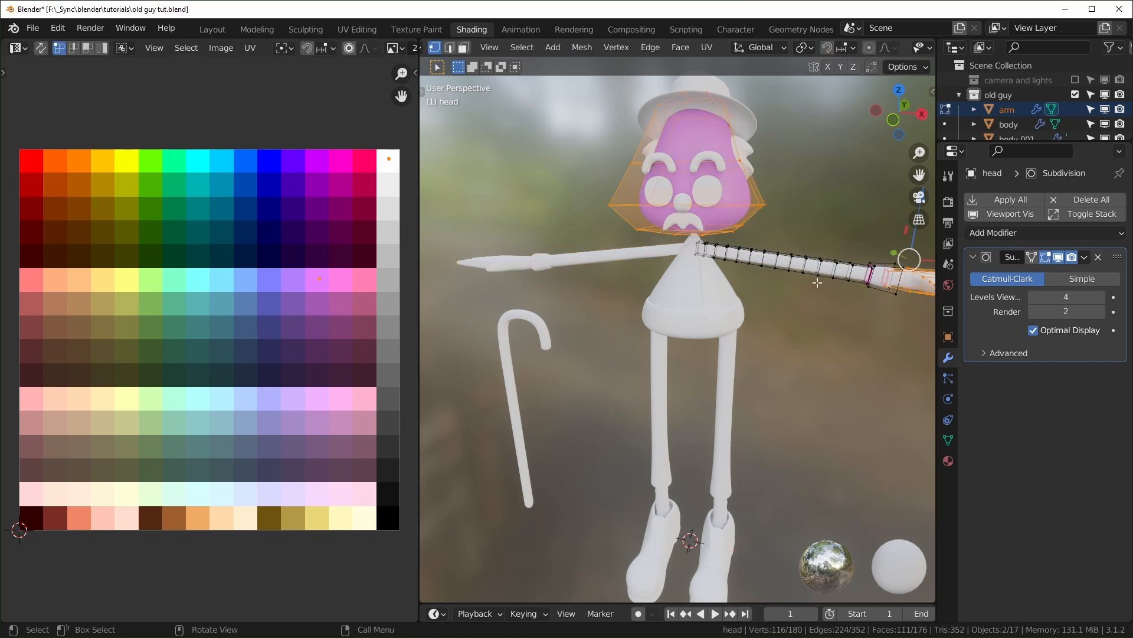
pyautogui.moveTo(839, 309); pyautogui.dragTo(878, 278, button='middle')
pyautogui.click(389, 158)
pyautogui.press('g')
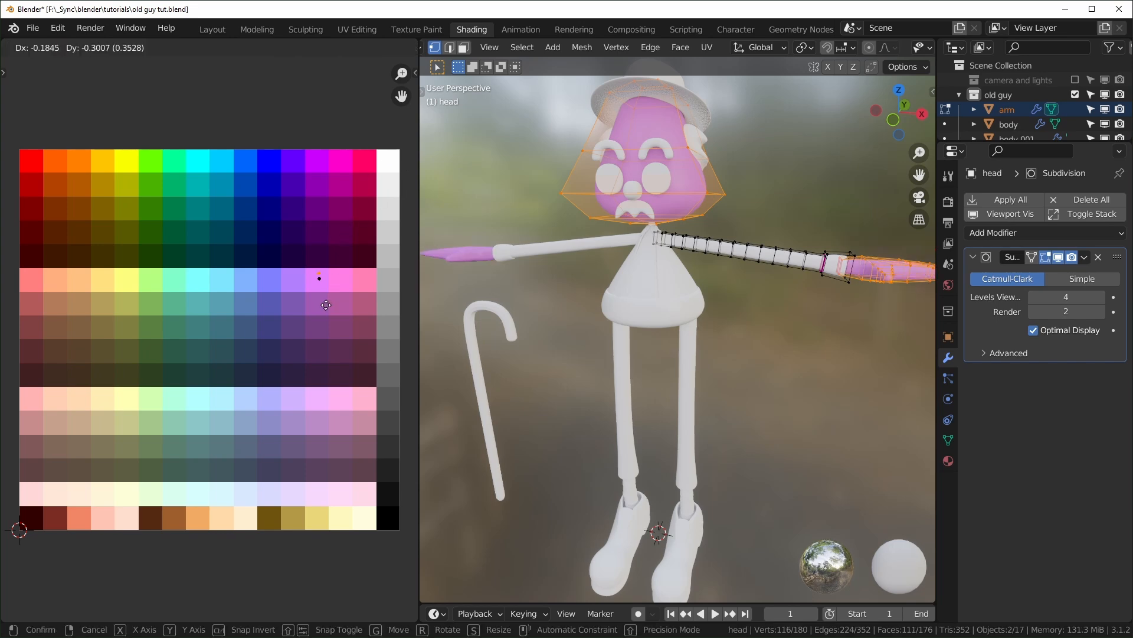
pyautogui.click(326, 304)
pyautogui.press('Tab')
# - Edit the nose together with the head and move the nose's UV point onto the slightly darker magenta swatch below the head's
pyautogui.scroll(3, 629, 186)
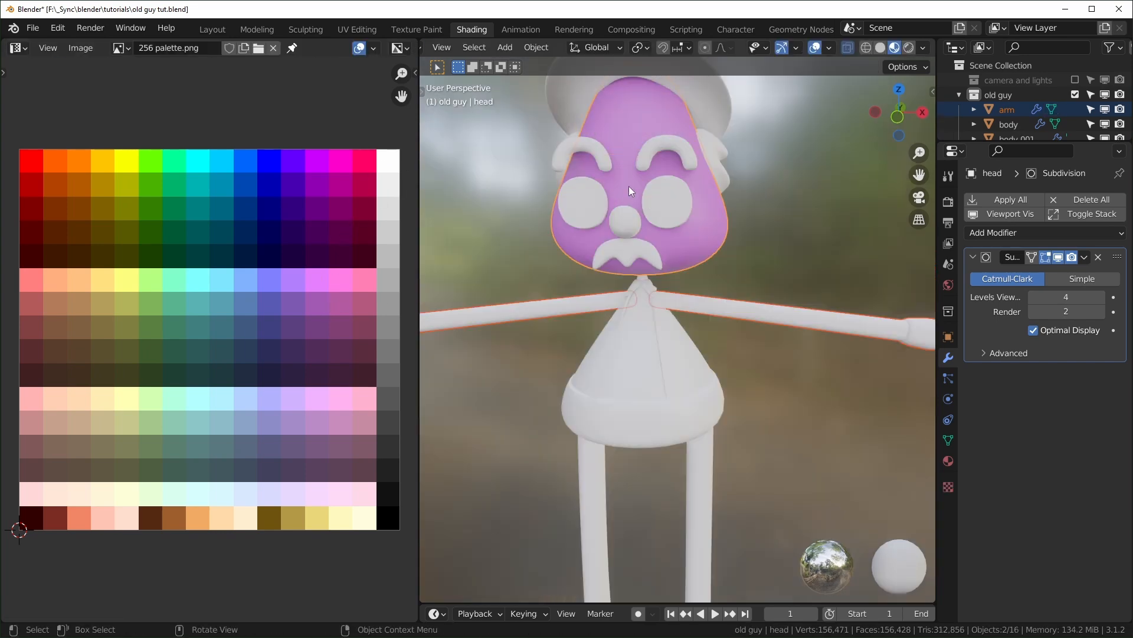
pyautogui.click(621, 226)
pyautogui.click(714, 234)
pyautogui.press('Tab')
pyautogui.scroll(4, 714, 236)
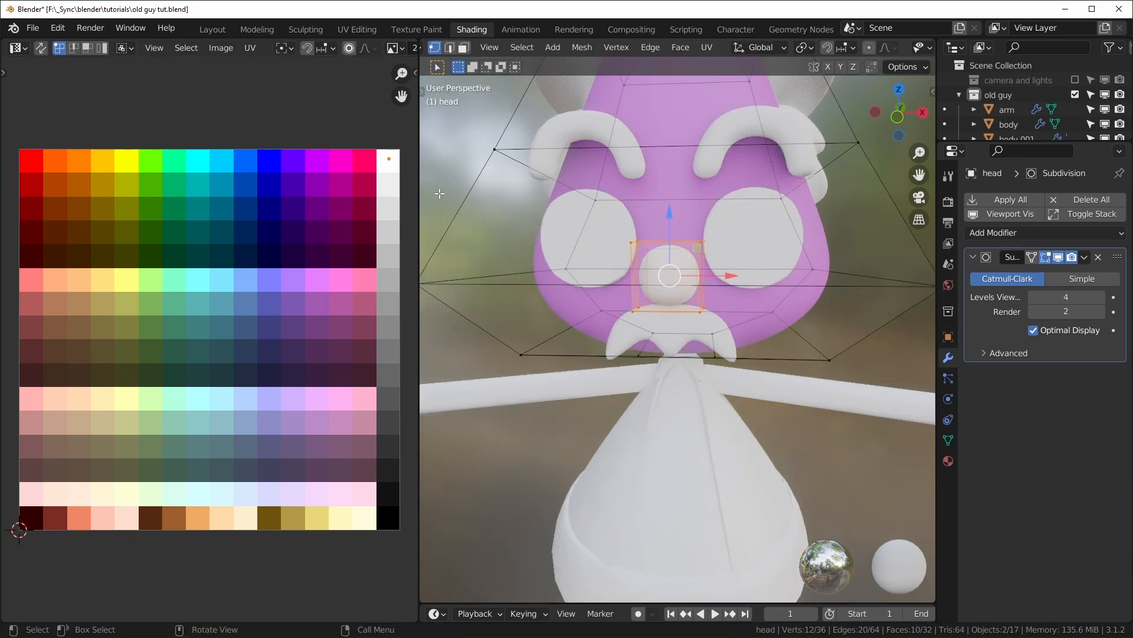
pyautogui.press('a')
pyautogui.press('g')
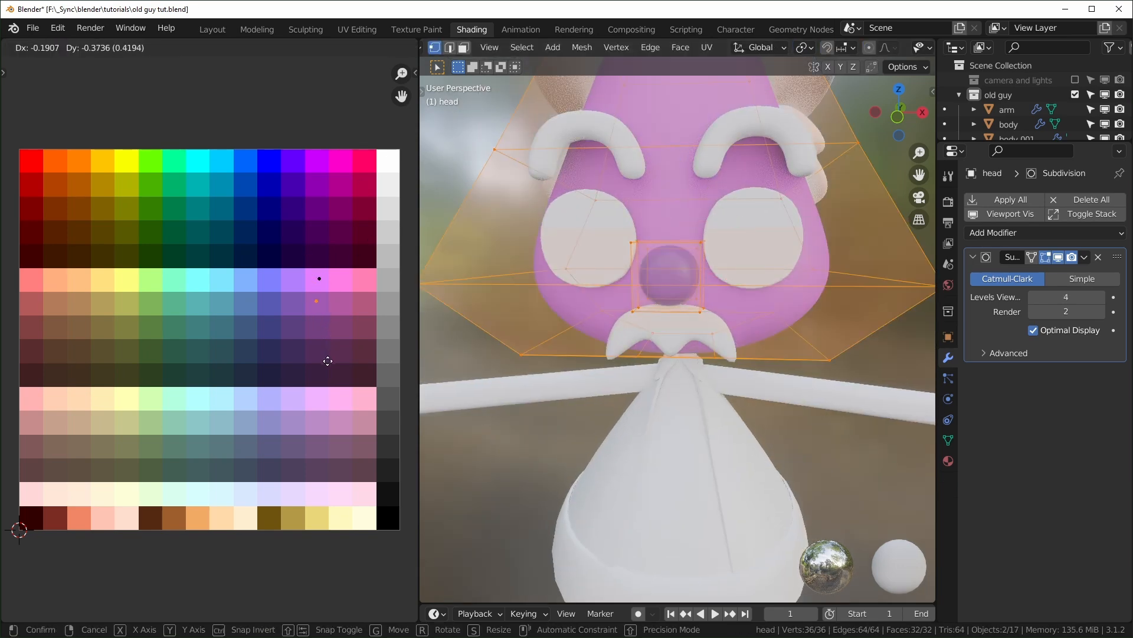
pyautogui.click(328, 358)
pyautogui.moveTo(626, 283); pyautogui.dragTo(595, 319, button='middle')
pyautogui.press('Tab')
# - Colour the mustache, eyebrows and side hair together by moving their UV points onto a dark violet swatch
pyautogui.scroll(-4, 595, 319)
pyautogui.click(627, 341)
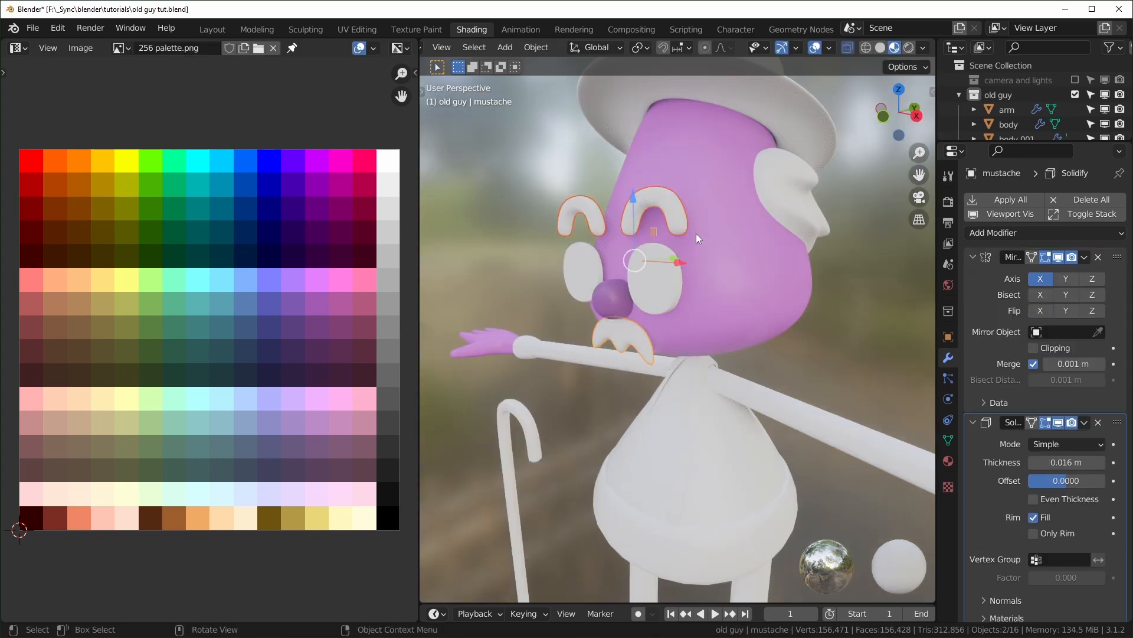
pyautogui.moveTo(825, 250); pyautogui.dragTo(788, 332, button='middle')
pyautogui.keyDown('shift'); pyautogui.click(732, 227); pyautogui.keyUp('shift')
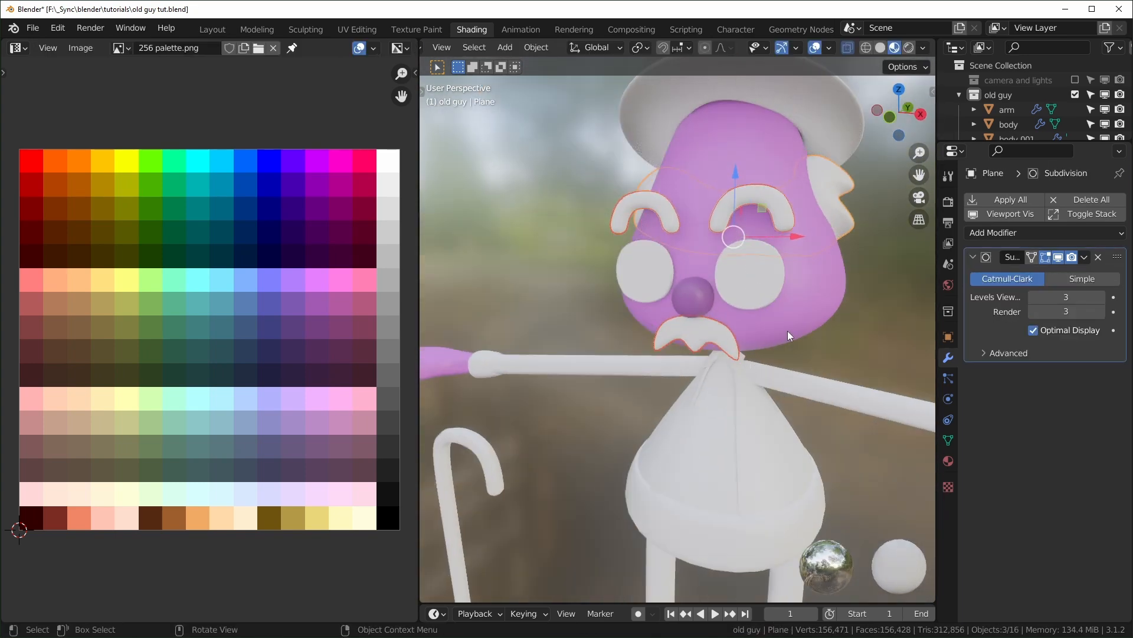
pyautogui.press('Tab')
pyautogui.press('g')
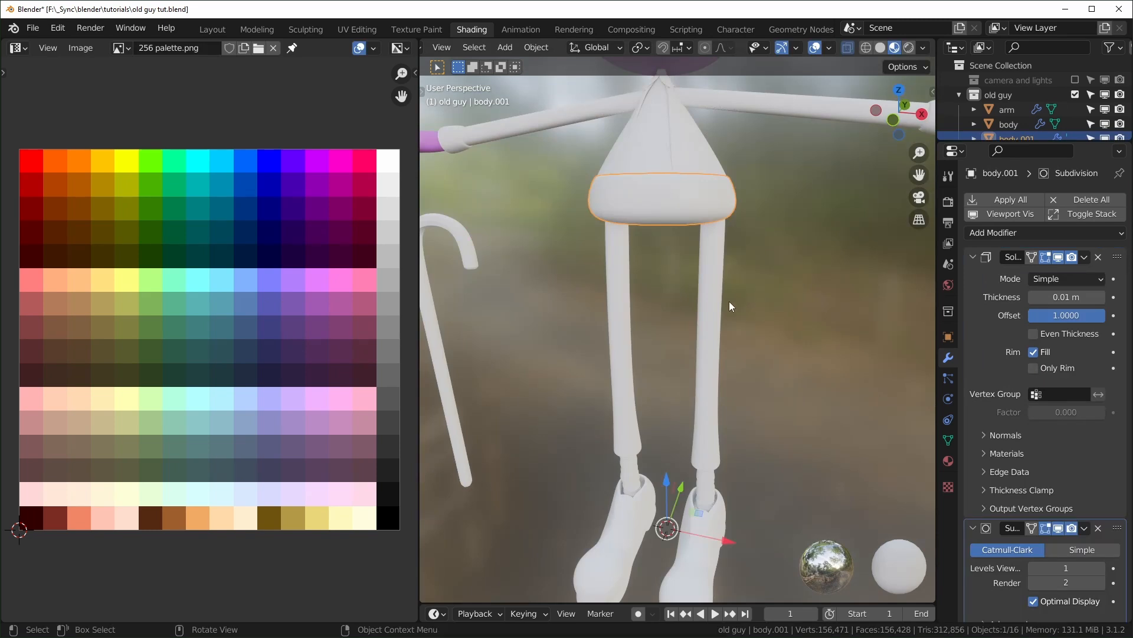
# - Colour the waistband, legs and shoes dark red, and select all sock faces of the leg mesh up to the trouser cuff
pyautogui.click(734, 466)
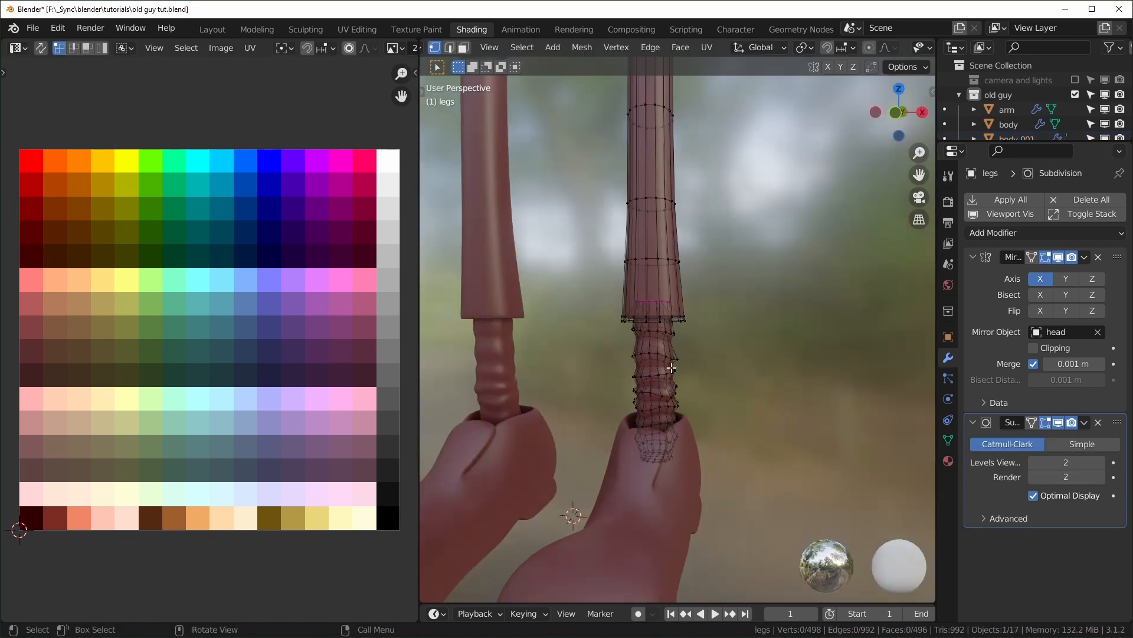
pyautogui.moveTo(720, 383); pyautogui.dragTo(699, 373, button='middle')
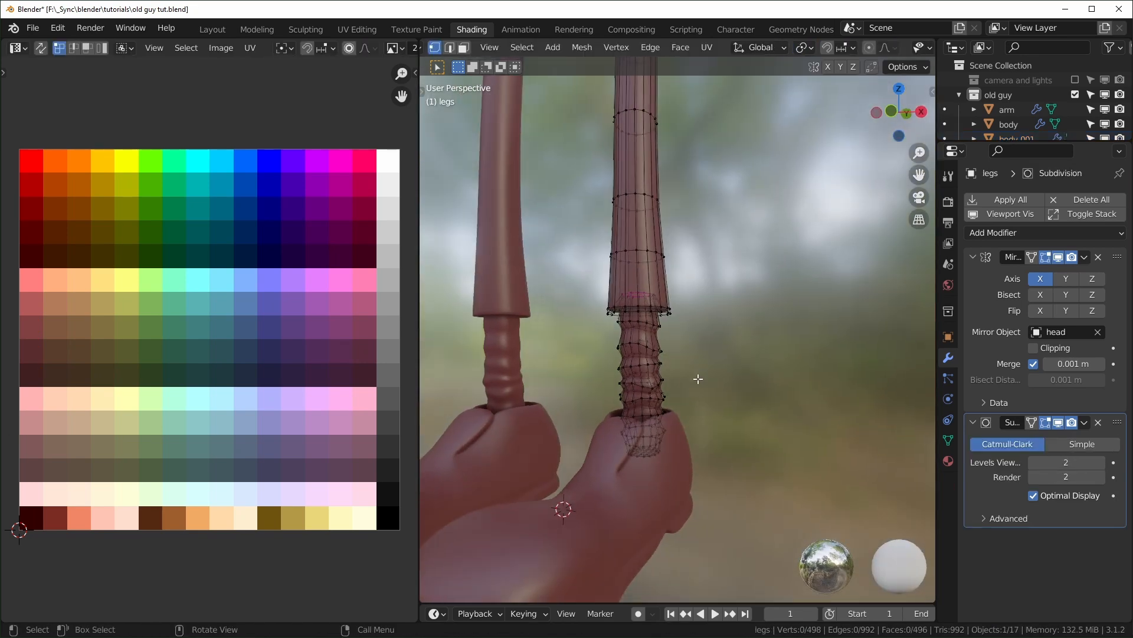
pyautogui.moveTo(592, 423); pyautogui.dragTo(698, 469)
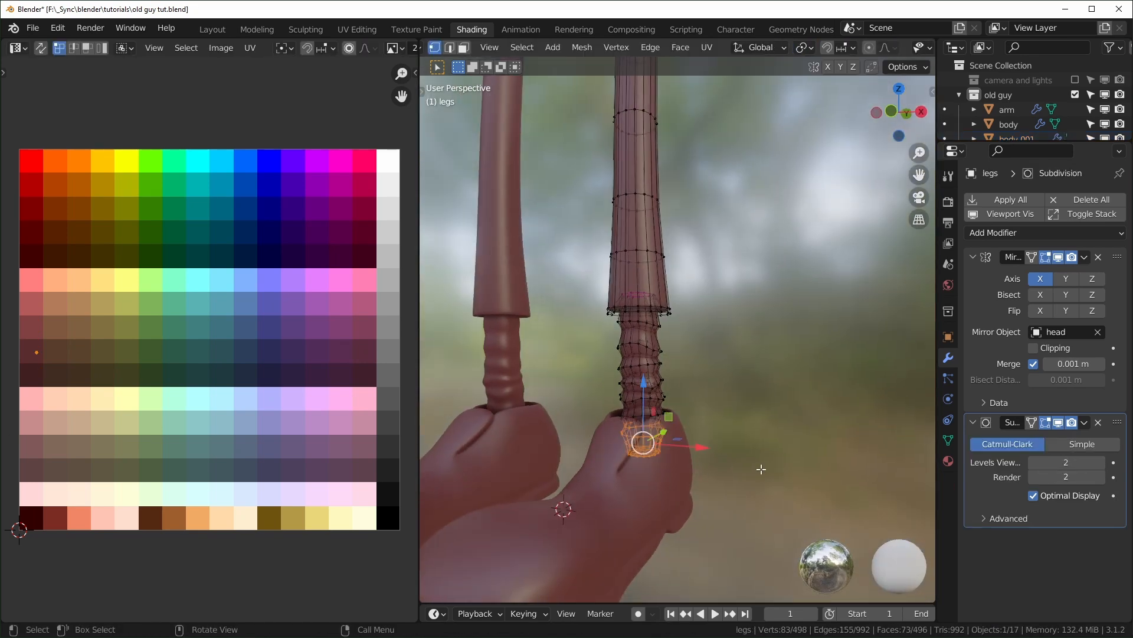
pyautogui.press('3')
pyautogui.press('ctrl+KP_Add')
pyautogui.press('ctrl+KP_Add')
pyautogui.press('ctrl+KP_Add')
pyautogui.press('ctrl+KP_Add')
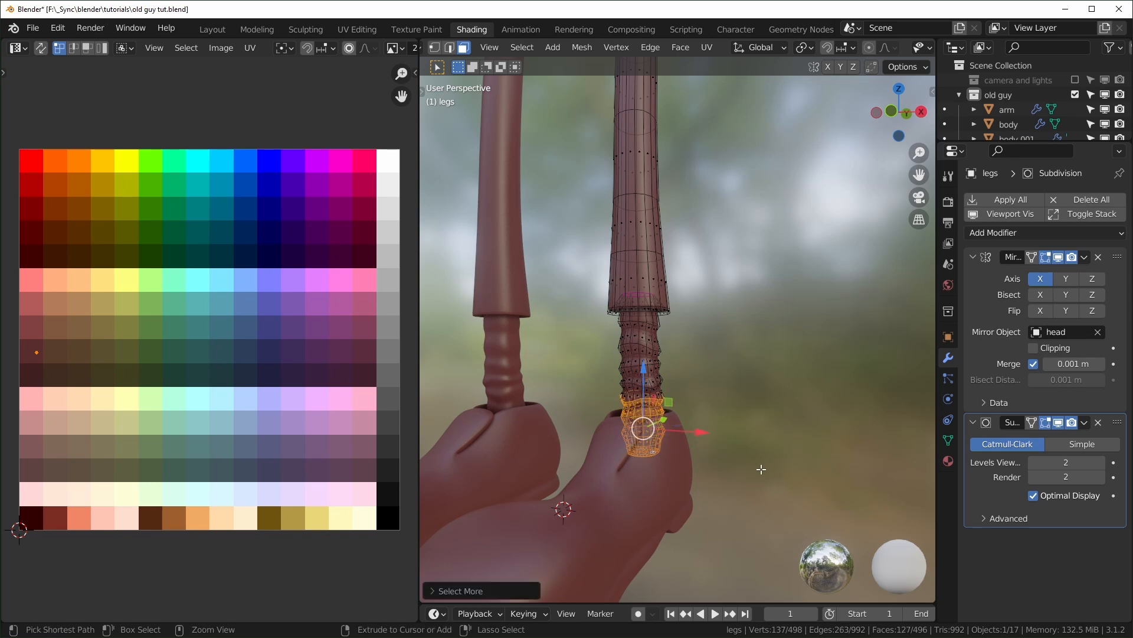
pyautogui.press('ctrl+KP_Add')
pyautogui.press('ctrl+KP_Add')
pyautogui.press('ctrl+KP_Add')
pyautogui.press('ctrl+KP_Add')
pyautogui.press('ctrl+KP_Add')
pyautogui.press('ctrl+KP_Add')
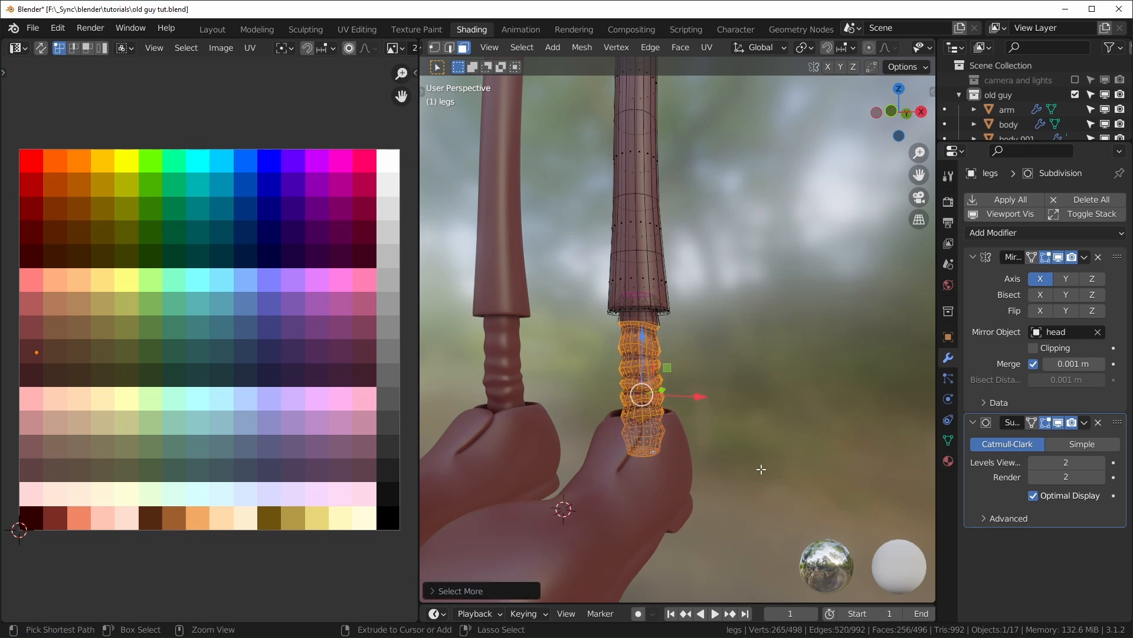
pyautogui.press('ctrl+KP_Add')
pyautogui.press('ctrl+KP_Subtract')
# - Move the UV point of the selected sock faces onto a dark violet swatch
pyautogui.scroll(-6, 761, 470)
pyautogui.moveTo(761, 469); pyautogui.dragTo(791, 487, button='middle')
pyautogui.keyDown('shift'); pyautogui.moveTo(628, 148); pyautogui.dragTo(629, 271, button='middle'); pyautogui.keyUp('shift')
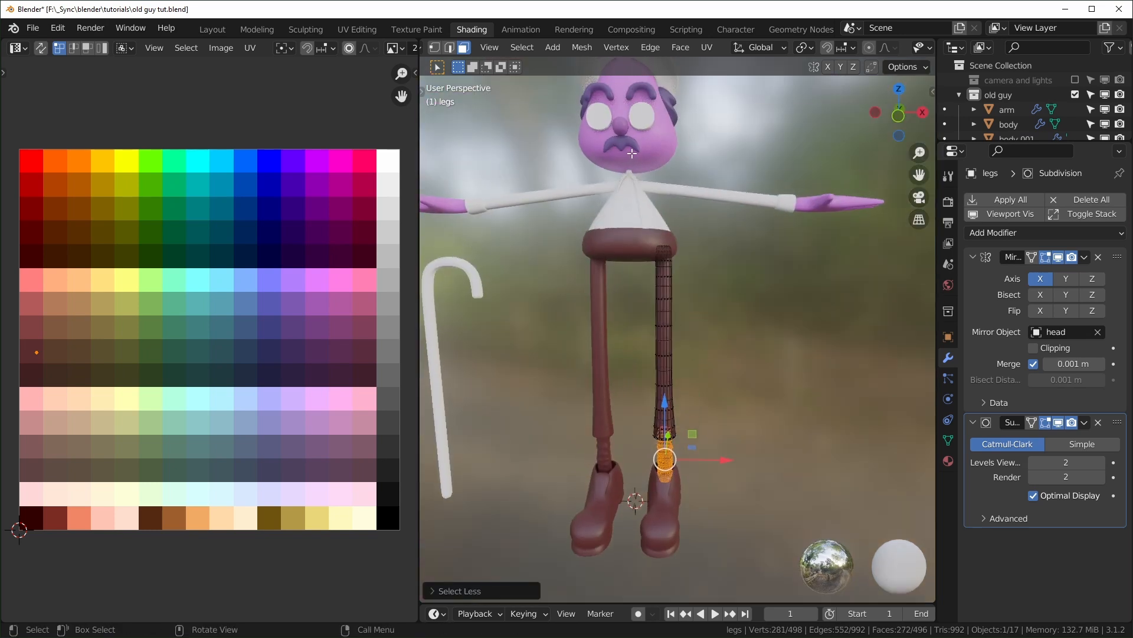
pyautogui.press('g')
pyautogui.click(420, 346)
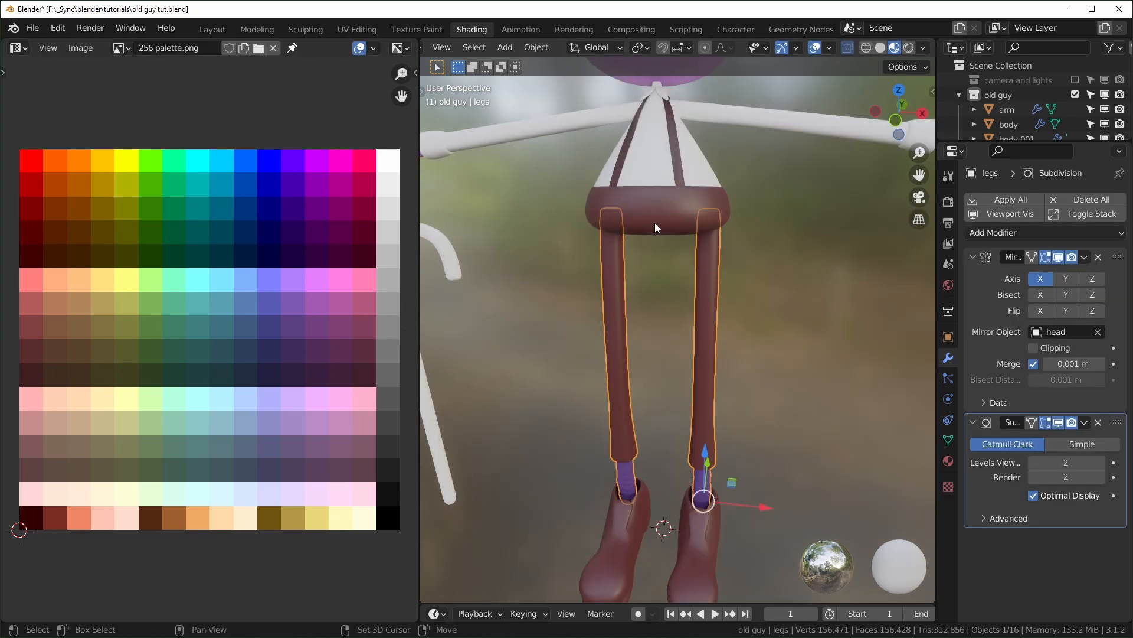
# - Recolour the waistband and trouser legs a lighter muted red, and the shoes and suspenders a very dark red-brown
pyautogui.press('Tab')
pyautogui.press('g')
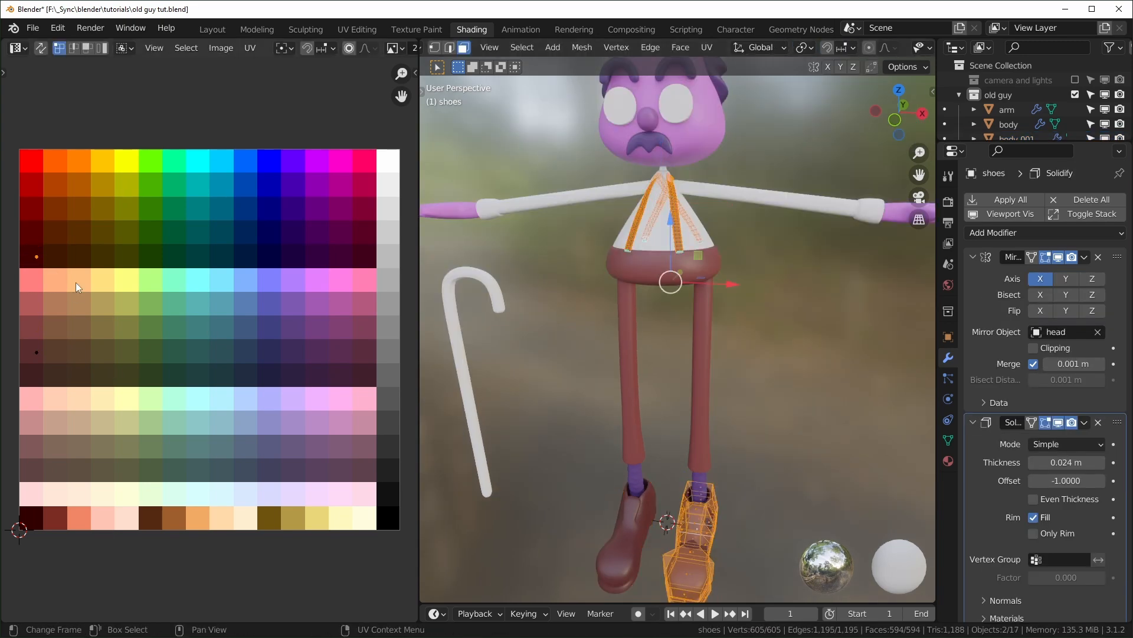
pyautogui.press('g')
pyautogui.click(64, 373)
pyautogui.press('g')
# - Colour the cane by moving its UV point onto a dark red swatch, and return to Object Mode
pyautogui.click(516, 292)
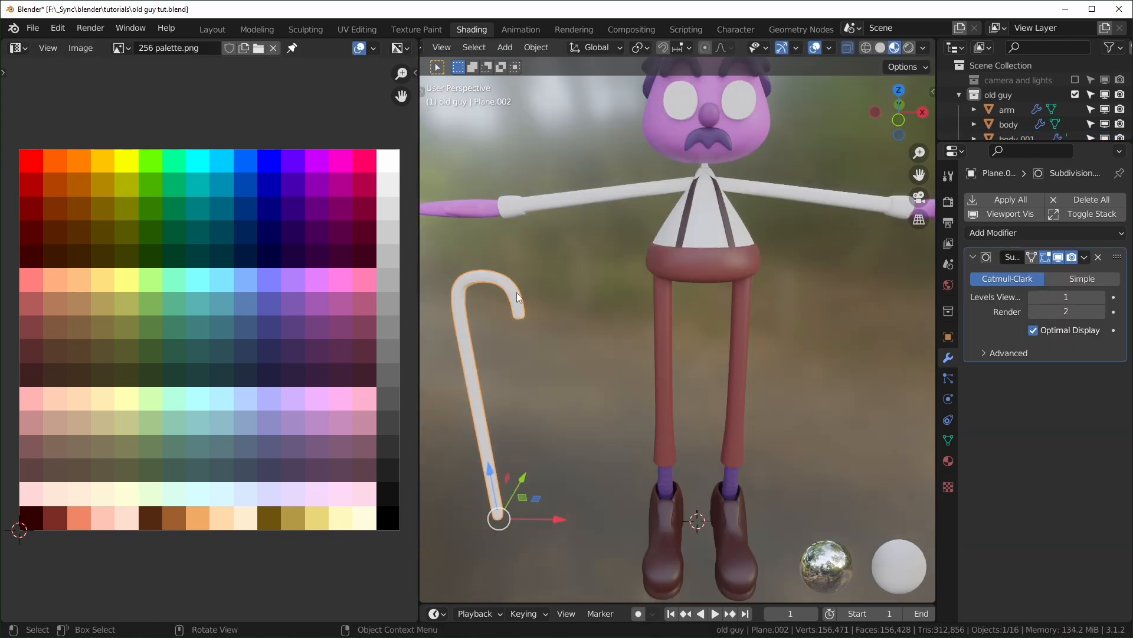
pyautogui.press('Tab')
pyautogui.press('Tab')
pyautogui.scroll(-4, 591, 353)
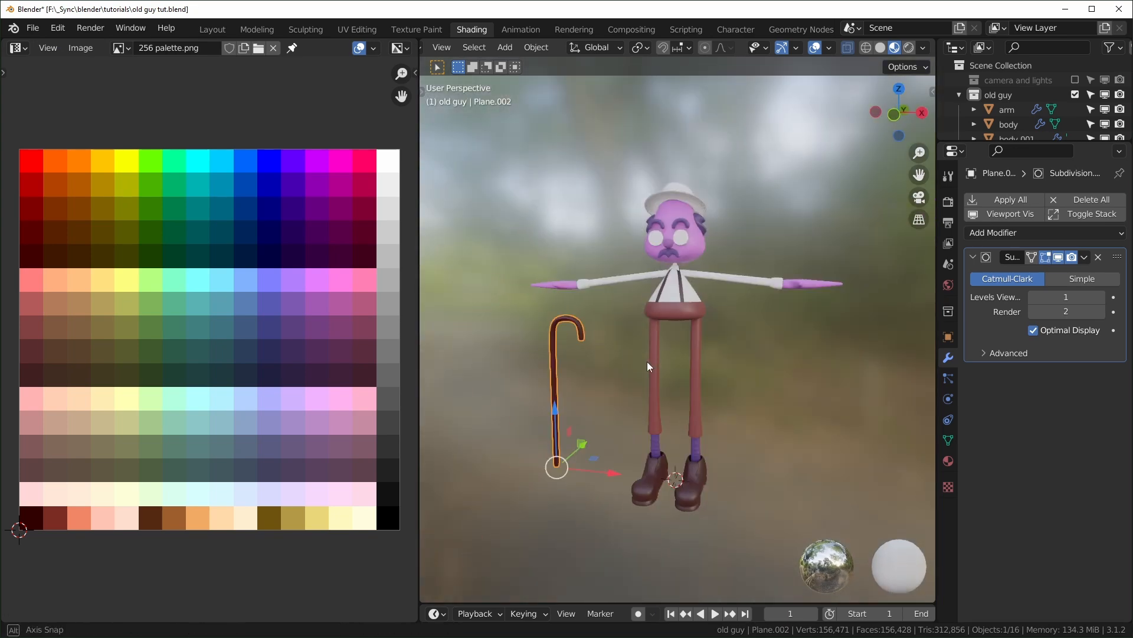
# - Colour the hat by moving its UV point onto a very dark red-brown swatch, and deselect everything
pyautogui.moveTo(650, 360); pyautogui.dragTo(596, 366, button='middle')
pyautogui.click(664, 549)
pyautogui.keyDown('shift'); pyautogui.click(683, 124); pyautogui.keyUp('shift')
pyautogui.press('Tab')
pyautogui.press('g')
pyautogui.click(63, 388)
pyautogui.press('Tab')
pyautogui.click(767, 384)
# - Select the neck faces of the body mesh and move their UV point onto the head's light magenta swatch
pyautogui.scroll(6, 740, 410)
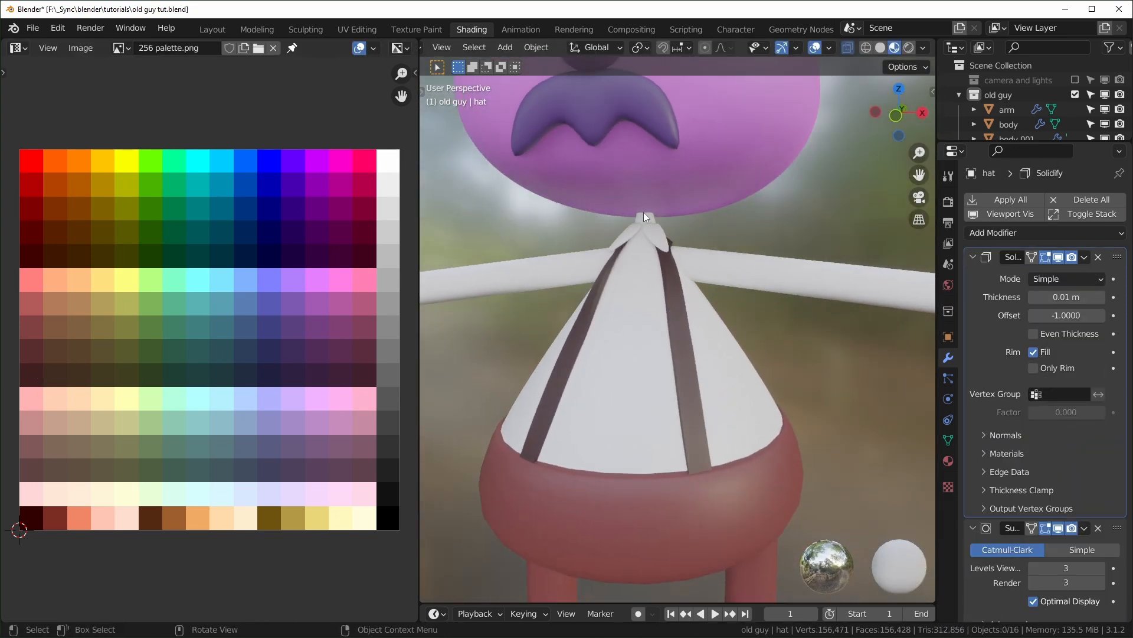
pyautogui.scroll(-3, 641, 212)
pyautogui.scroll(5, 671, 318)
pyautogui.scroll(-4, 621, 268)
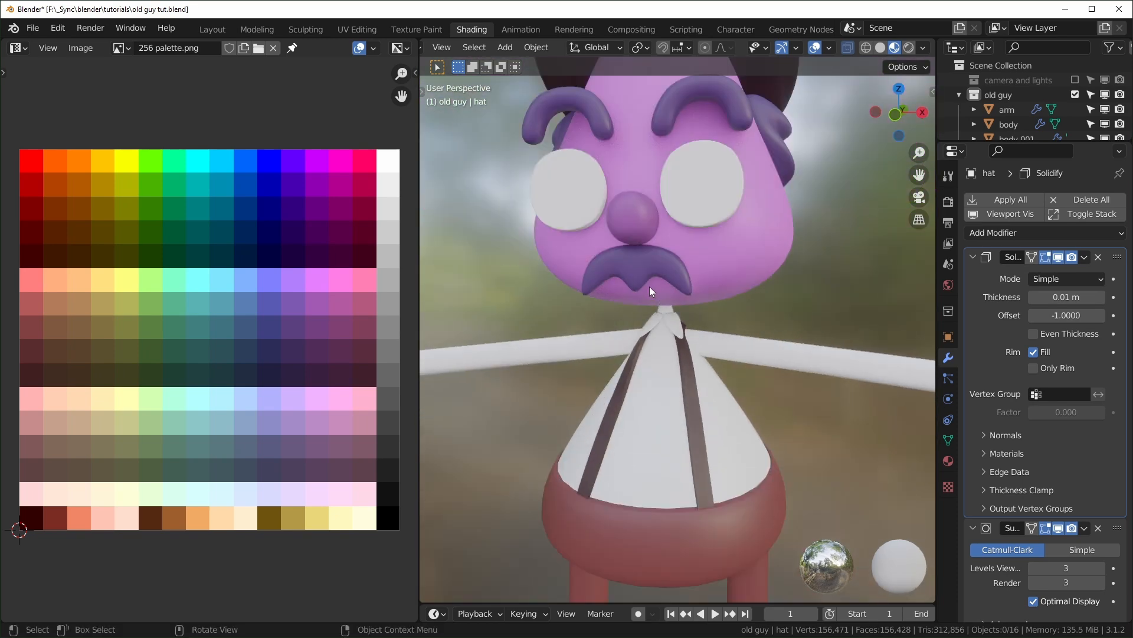
pyautogui.moveTo(645, 286); pyautogui.dragTo(649, 272, button='middle')
pyautogui.scroll(5, 667, 265)
pyautogui.click(682, 261)
pyautogui.press('Tab')
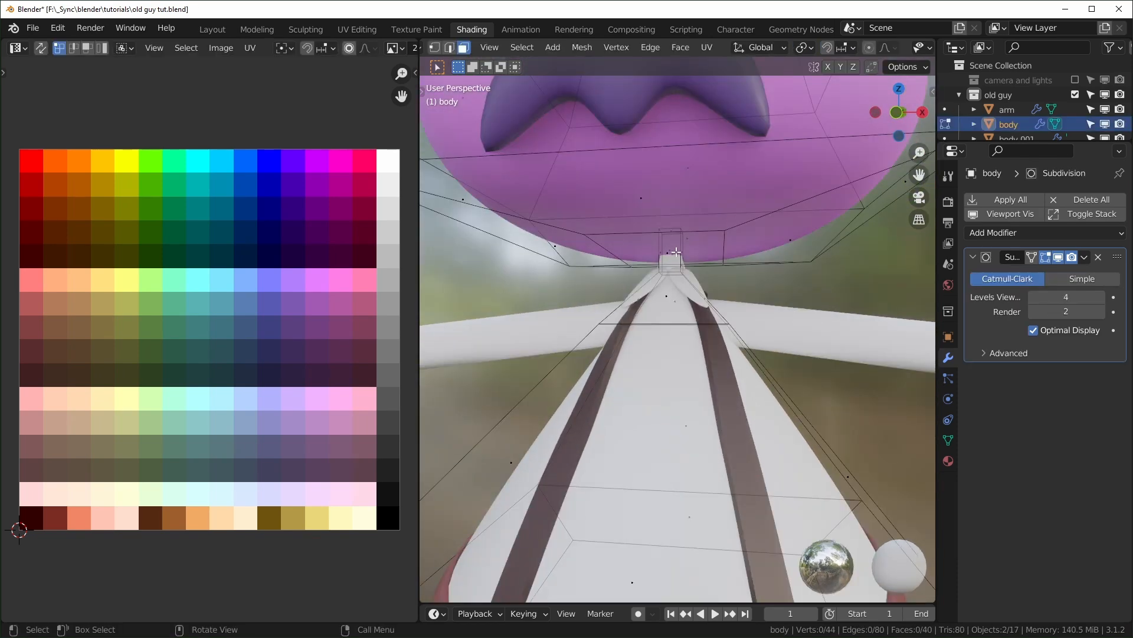
pyautogui.keyDown('alt'); pyautogui.click(680, 252); pyautogui.keyUp('alt')
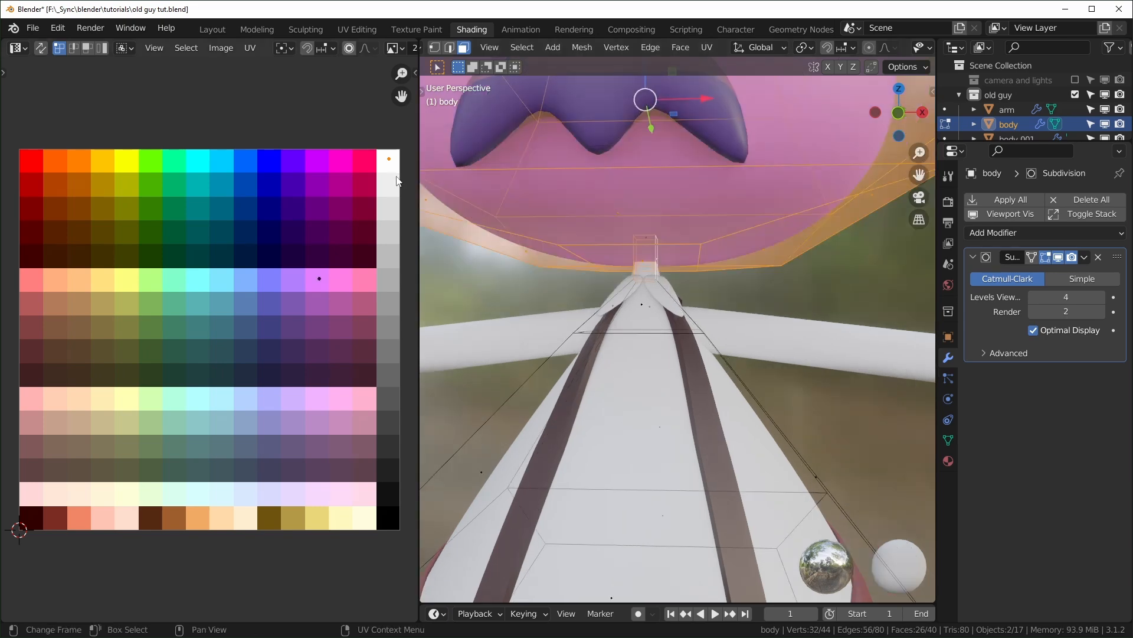
pyautogui.press('g')
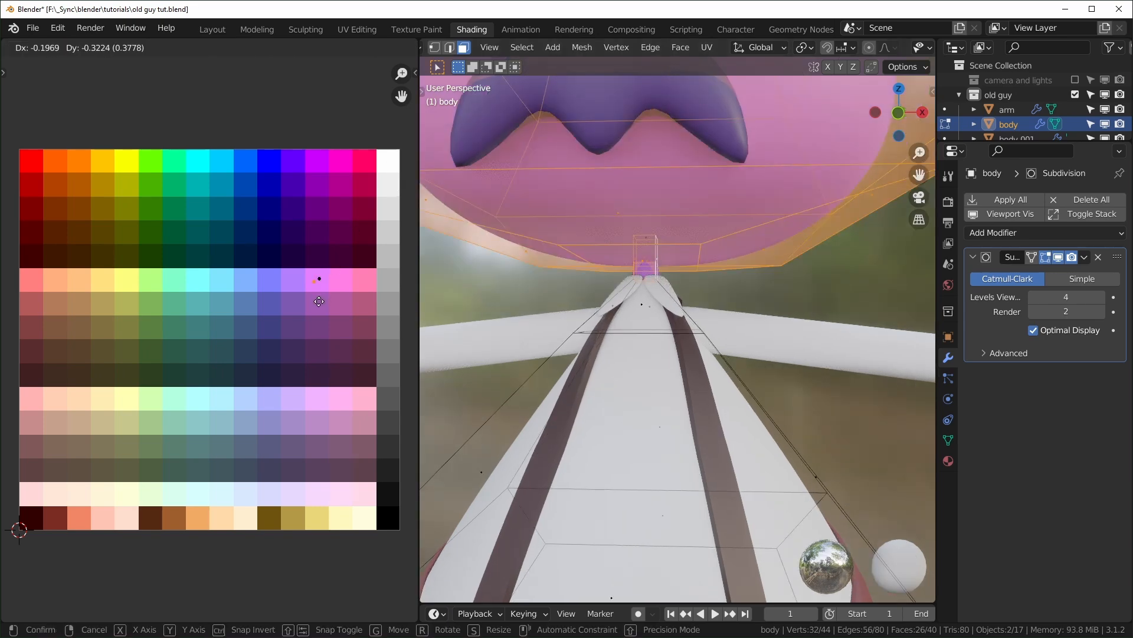
pyautogui.click(318, 301)
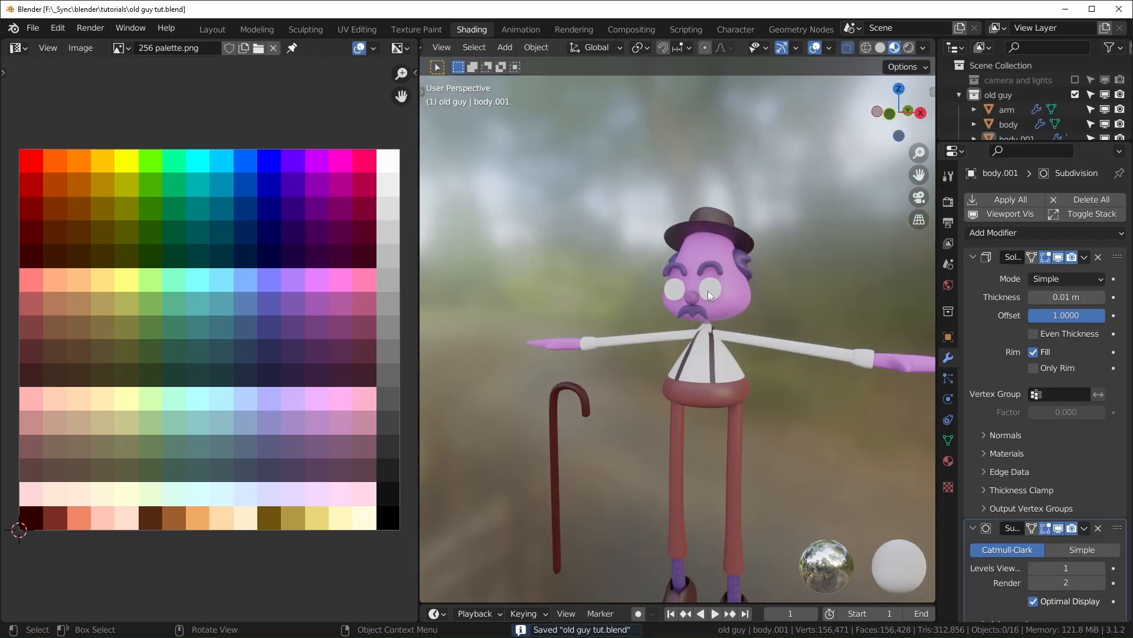
# - Select the glasses, show their material in the Shader Editor, and unlink the 256 palette material from them
pyautogui.click(708, 290)
pyautogui.scroll(2, 707, 289)
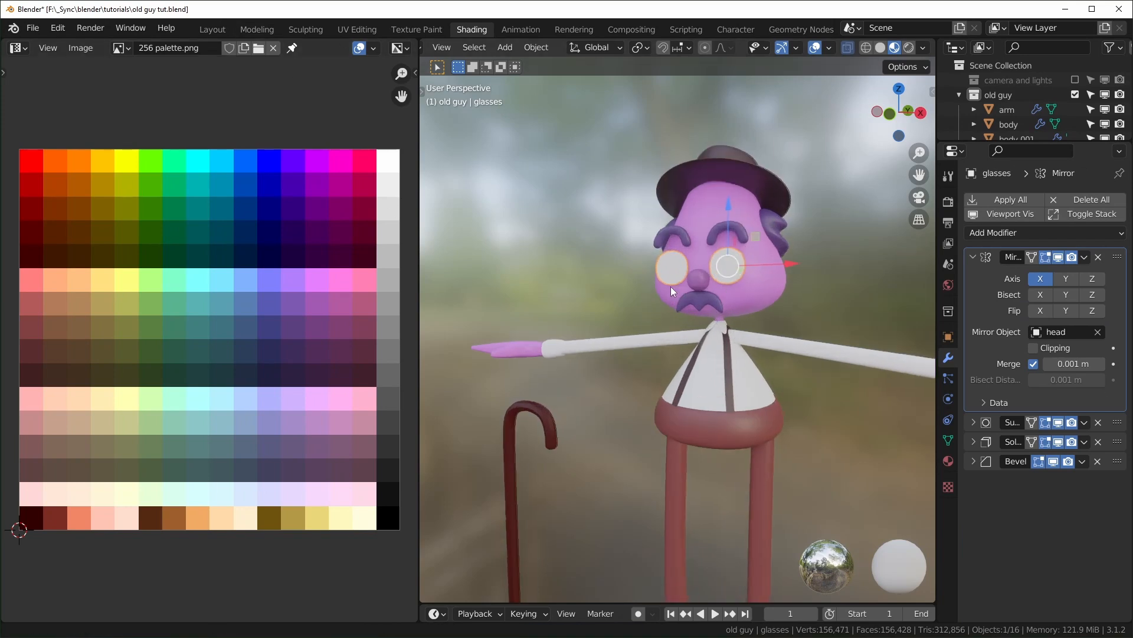
pyautogui.keyDown('shift'); pyautogui.moveTo(680, 285); pyautogui.dragTo(645, 286, button='middle'); pyautogui.keyUp('shift')
pyautogui.click(20, 48)
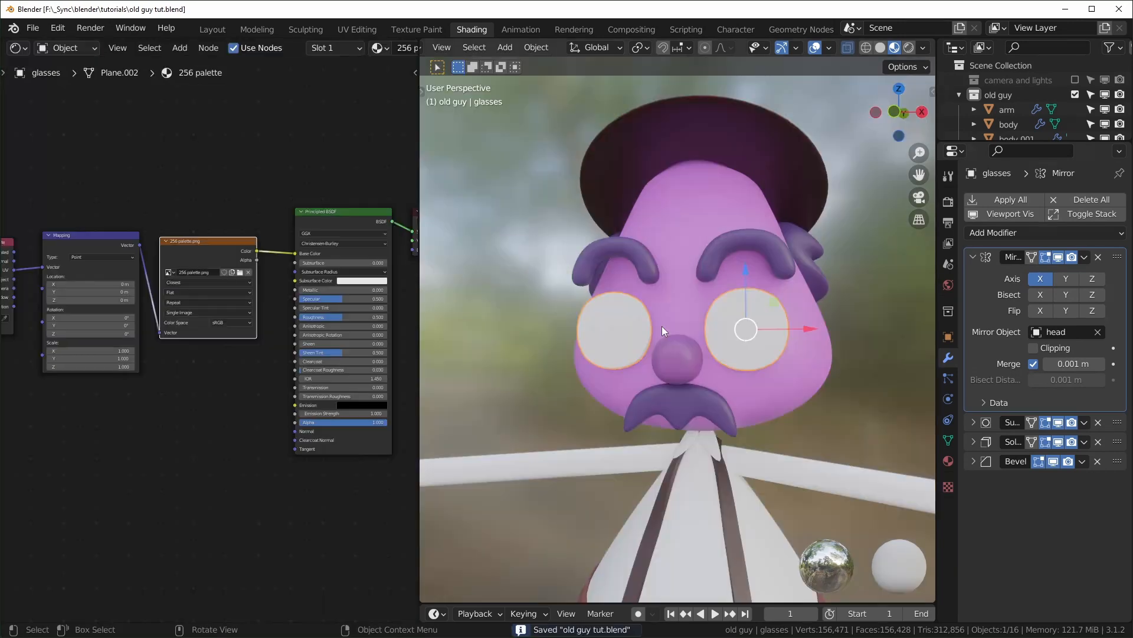
pyautogui.scroll(-5, 322, 45)
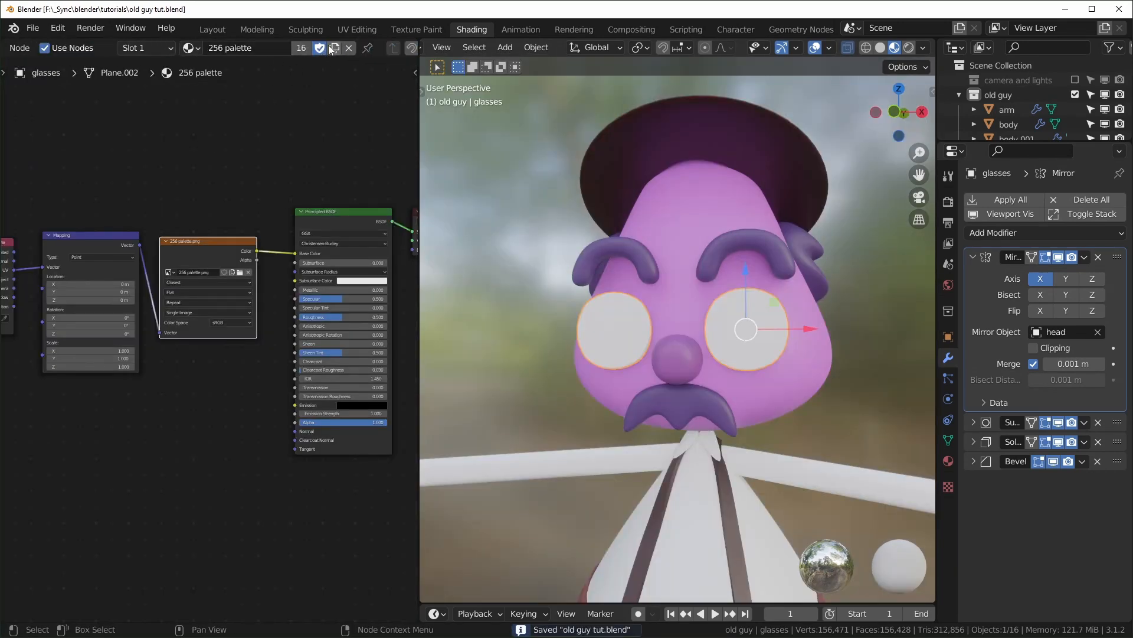
pyautogui.click(348, 49)
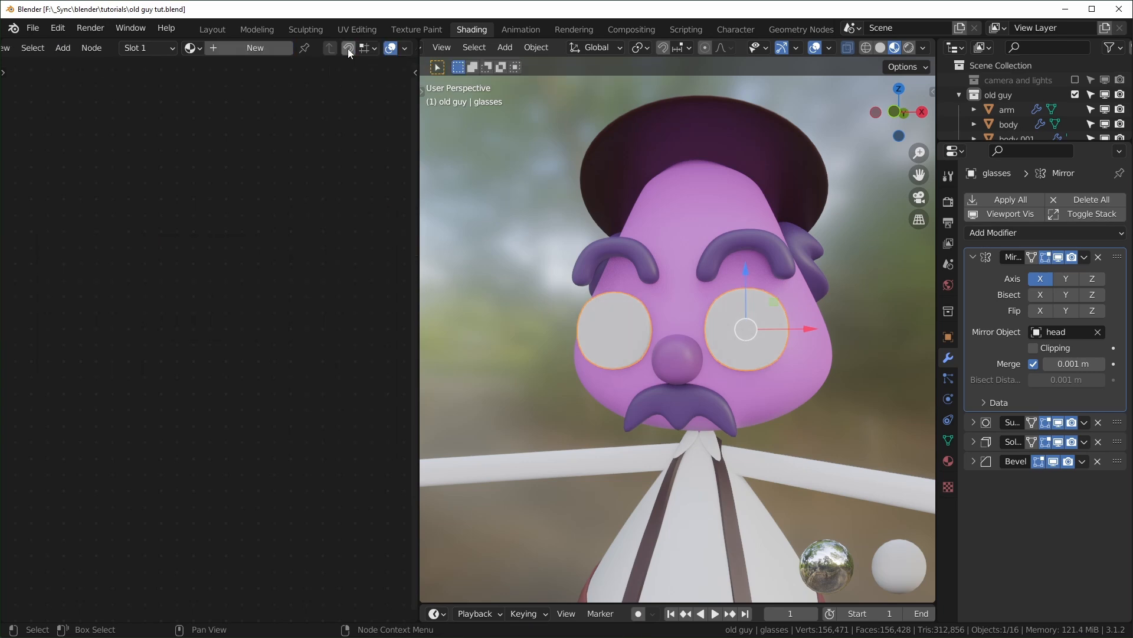
# - Create a new material for the glasses and name it "glasses"
pyautogui.click(245, 48)
pyautogui.doubleClick(311, 49)
pyautogui.press('BackSpace')
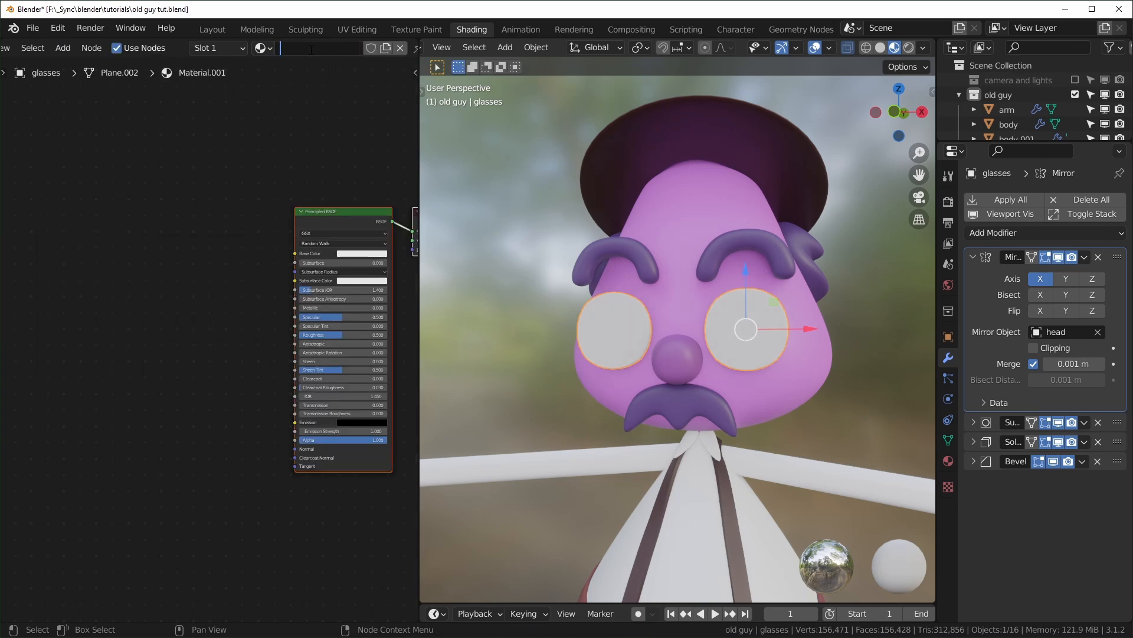
pyautogui.press('Return')
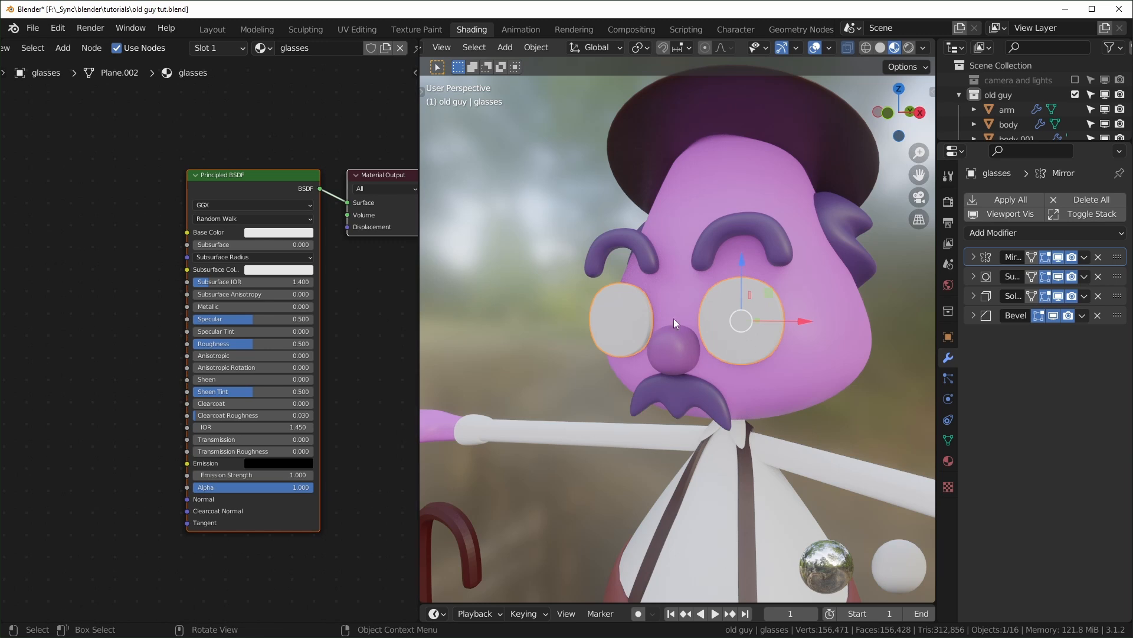
# - Add a Wave Texture node to the glasses material, with Texture Coordinate and Mapping nodes feeding it
pyautogui.scroll(-1, 284, 366)
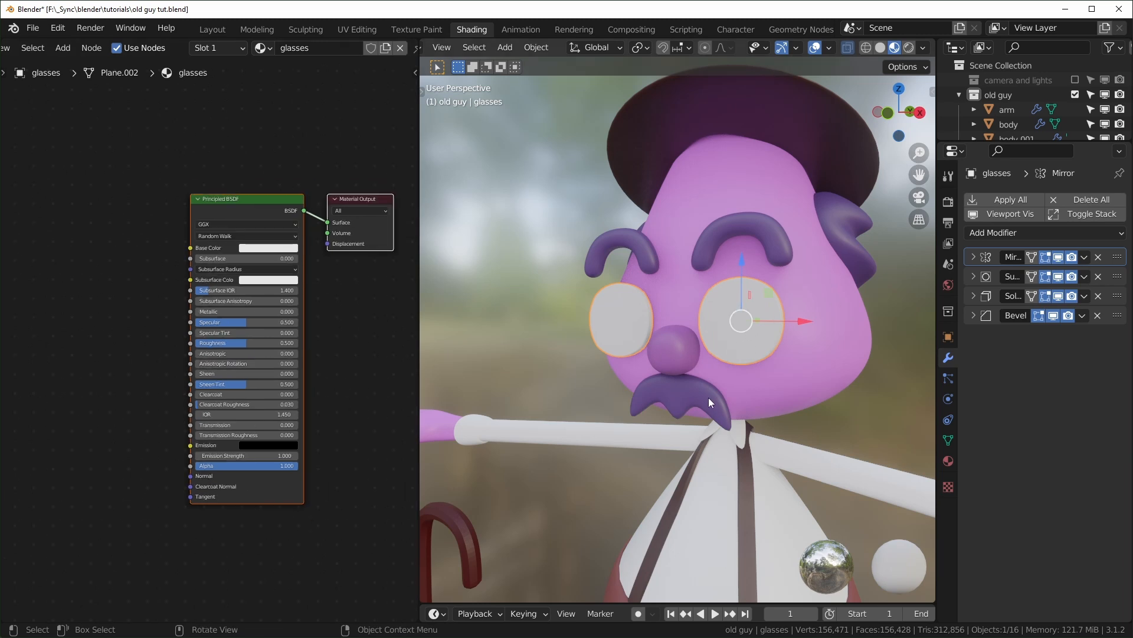
pyautogui.scroll(-1, 171, 354)
pyautogui.moveTo(177, 356); pyautogui.dragTo(241, 347, button='middle')
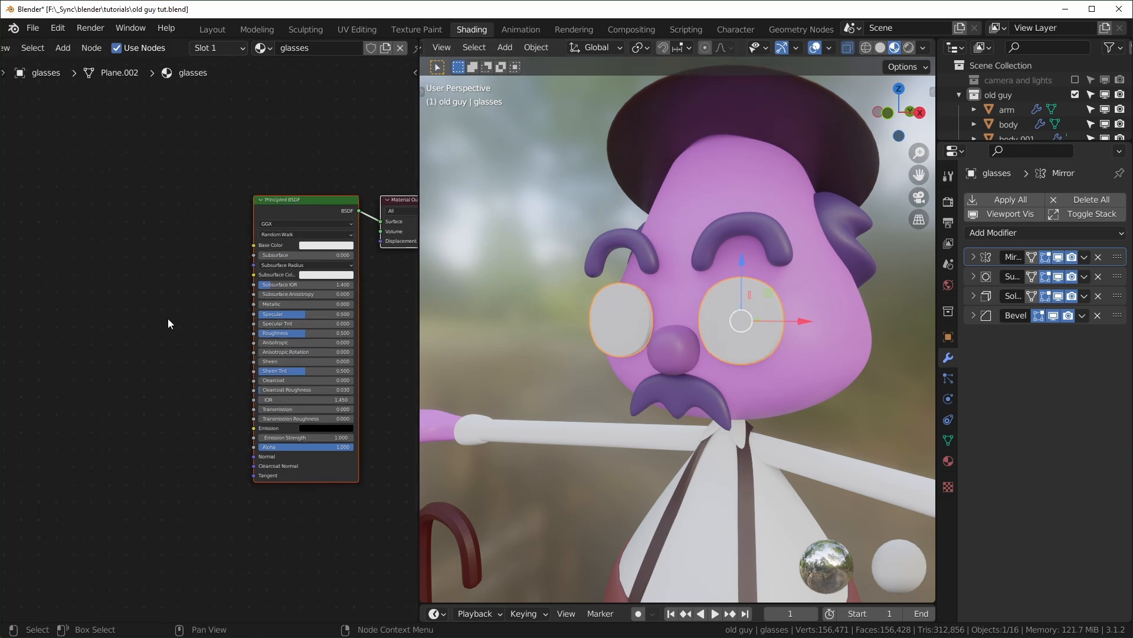
pyautogui.hotkey('shift', 'a')
pyautogui.write('wave')
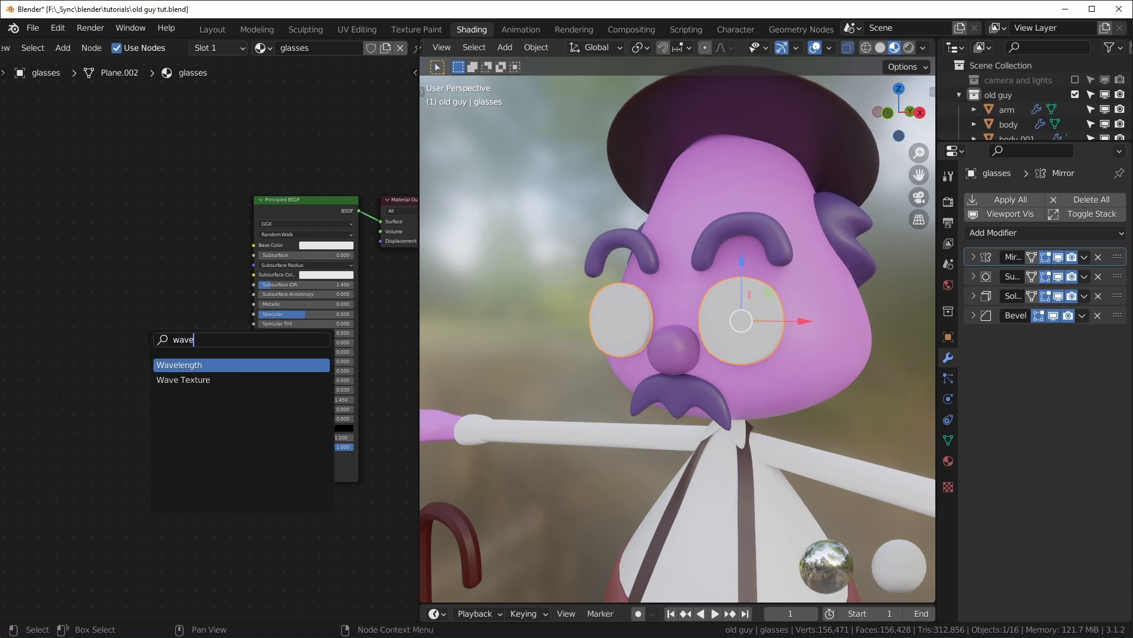
pyautogui.click(177, 379)
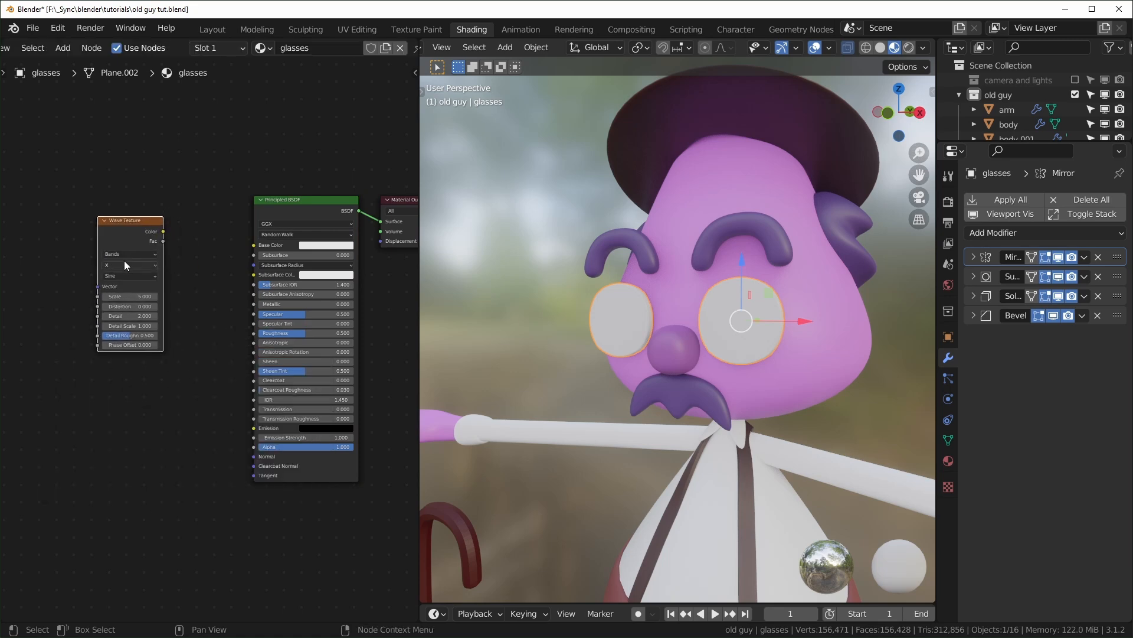
pyautogui.click(154, 237)
pyautogui.hotkey('ctrl', 't')
pyautogui.moveTo(92, 282); pyautogui.dragTo(192, 316, button='middle')
pyautogui.scroll(1, 191, 316)
pyautogui.scroll(2, 192, 316)
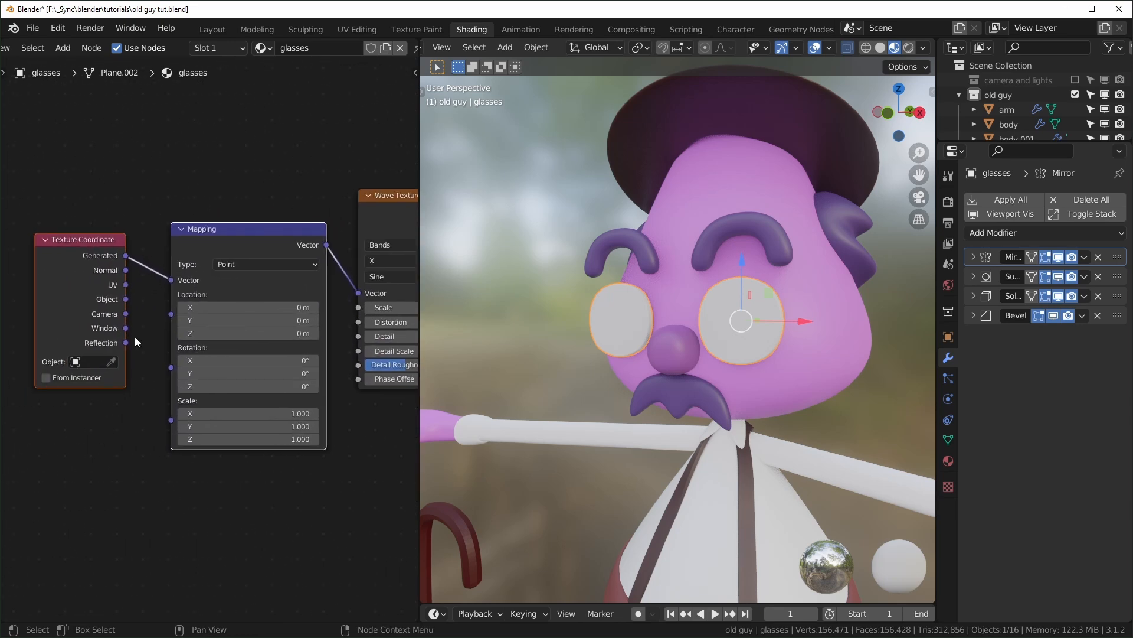
# - Drive the Mapping node with Object coordinates and link the Wave Texture's color to the Principled BSDF's Base Color
pyautogui.click(255, 230)
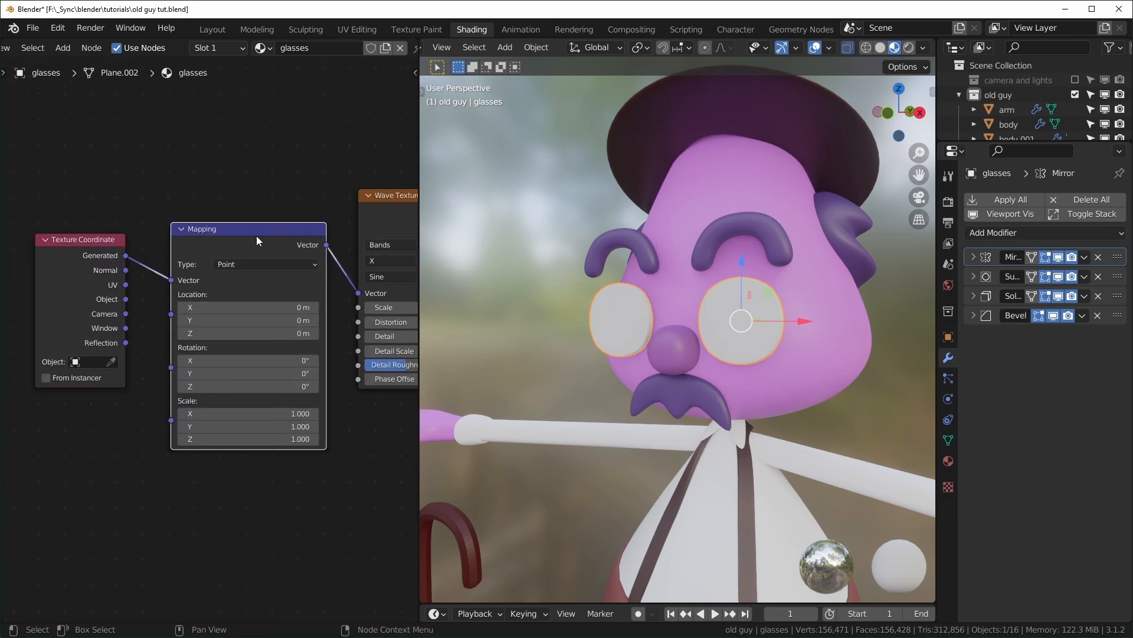
pyautogui.moveTo(256, 235); pyautogui.dragTo(225, 232, button='middle')
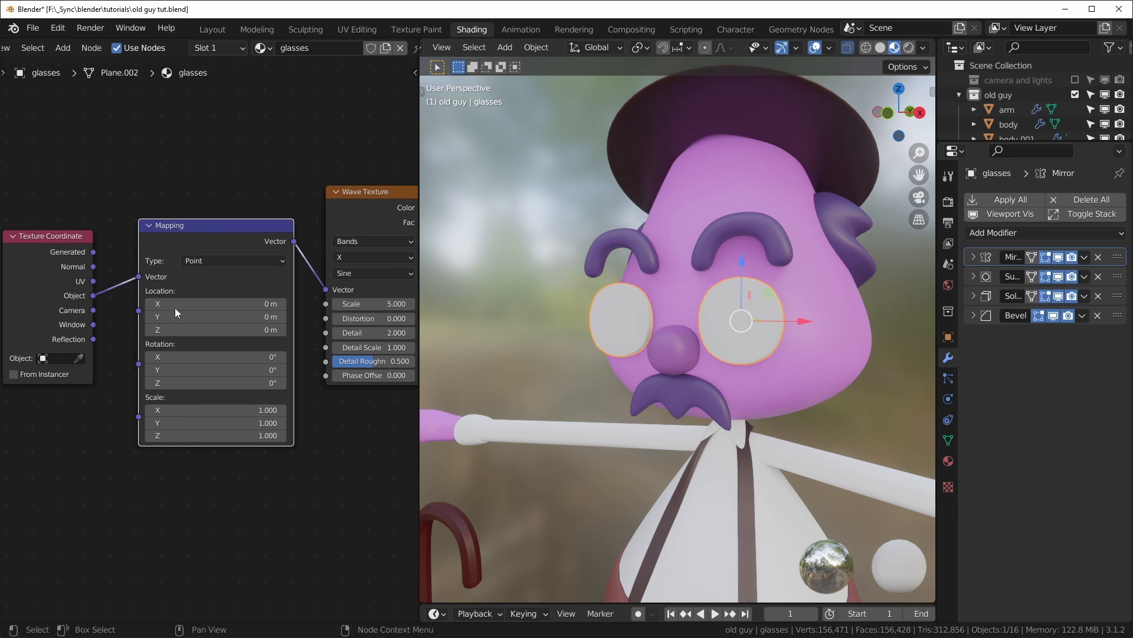
pyautogui.keyDown('ctrl'); pyautogui.scroll(-8, 123, 300); pyautogui.keyUp('ctrl')
pyautogui.moveTo(167, 221); pyautogui.dragTo(299, 241)
pyautogui.moveTo(294, 363); pyautogui.dragTo(449, 348, button='middle')
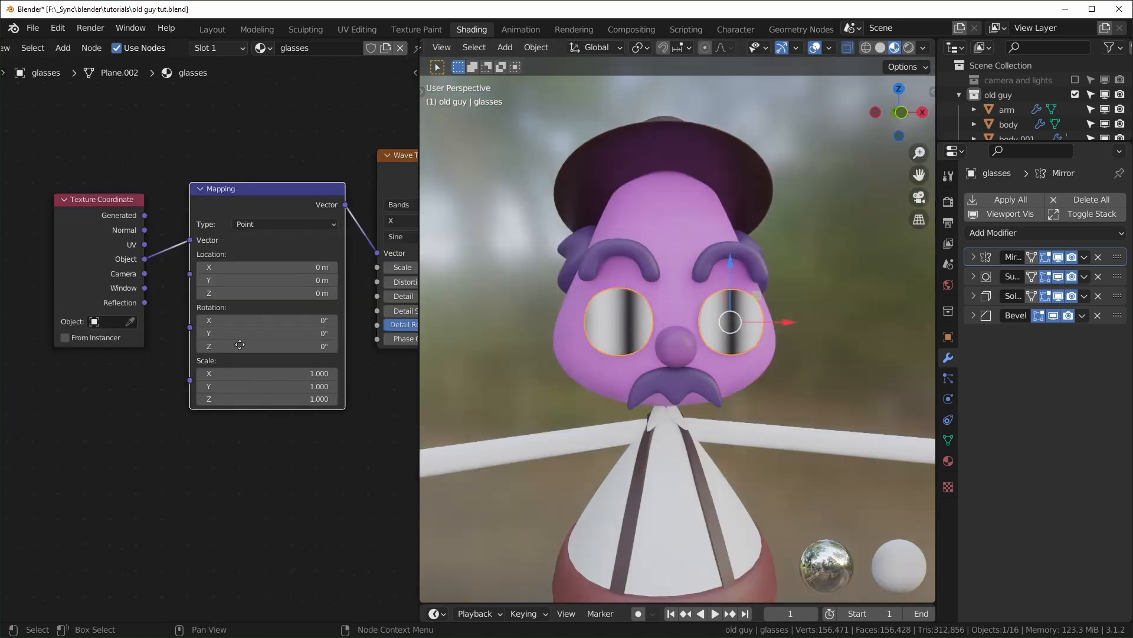
# - Rotate the mapping around Y so the stripes run diagonally across the lenses, and set the wave scale to 5.360
pyautogui.moveTo(299, 354); pyautogui.dragTo(212, 339, button='middle')
pyautogui.moveTo(212, 334); pyautogui.dragTo(165, 334)
pyautogui.moveTo(342, 267)
pyautogui.mouseDown()
pyautogui.moveTo(407, 267)
pyautogui.moveTo(345, 267)
pyautogui.mouseUp()
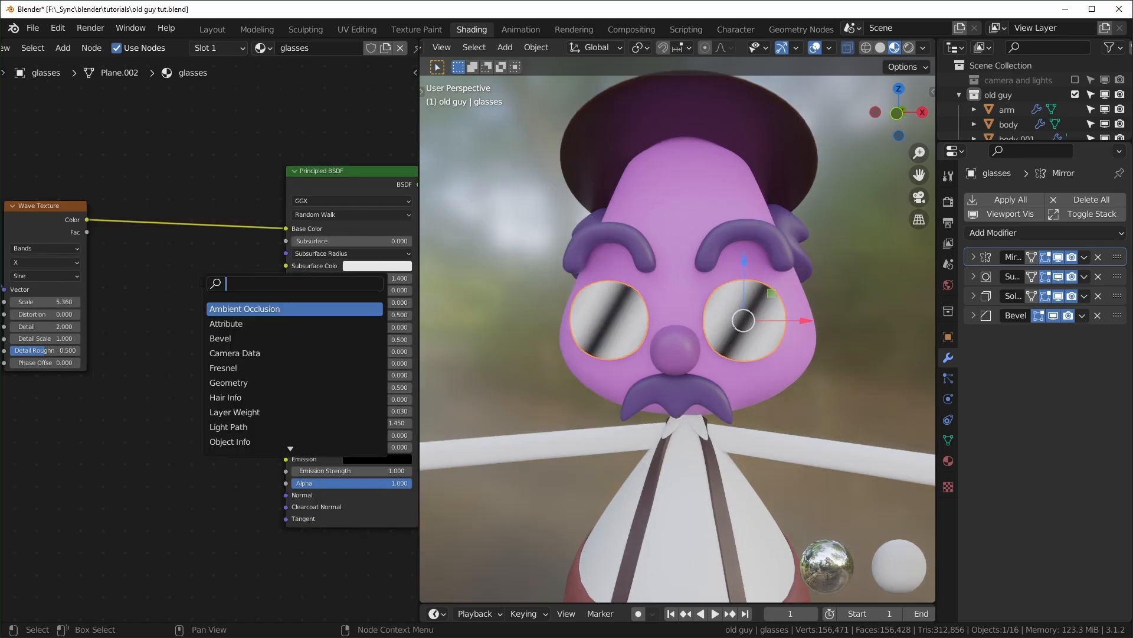
# - Insert a MixRGB node before the Base Color, with the wave texture driving its Fac input
pyautogui.write('mix')
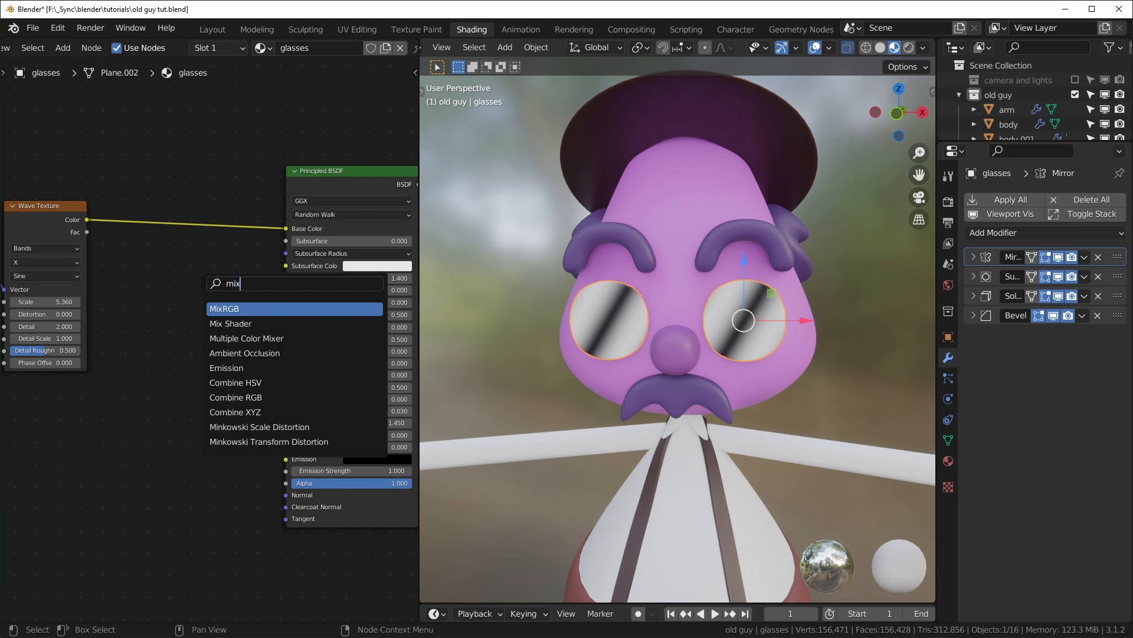
pyautogui.press('Return')
pyautogui.click(137, 276)
pyautogui.moveTo(157, 269); pyautogui.dragTo(158, 255)
pyautogui.scroll(2, 178, 296)
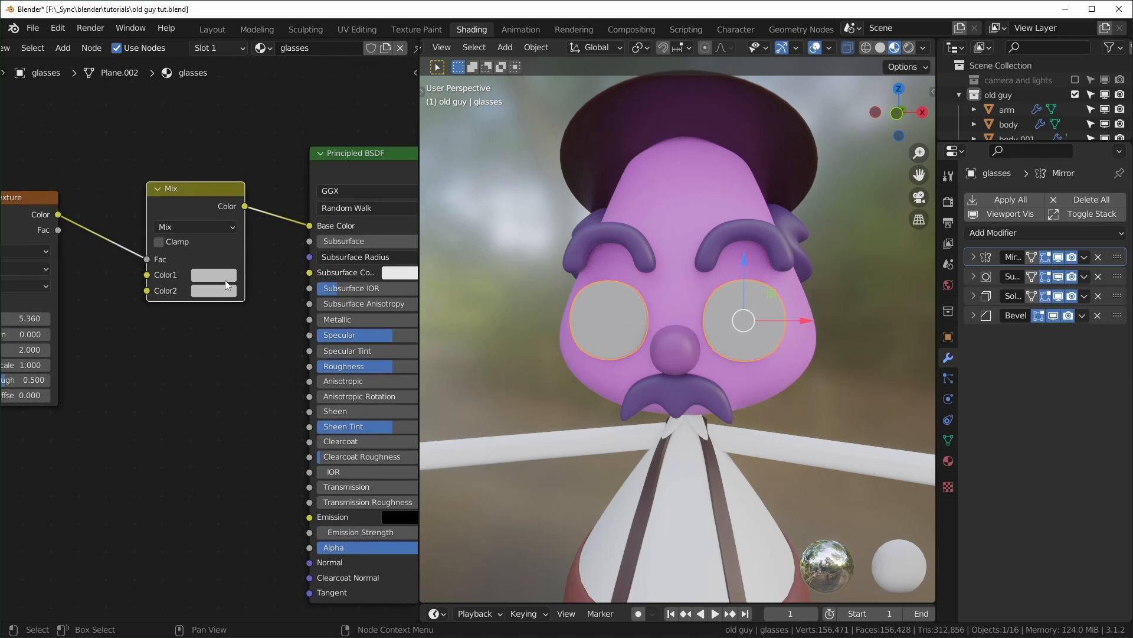
# - Set the Mix node's Color1 to the purple sampled from the old man's eyebrow
pyautogui.click(224, 279)
pyautogui.click(319, 101)
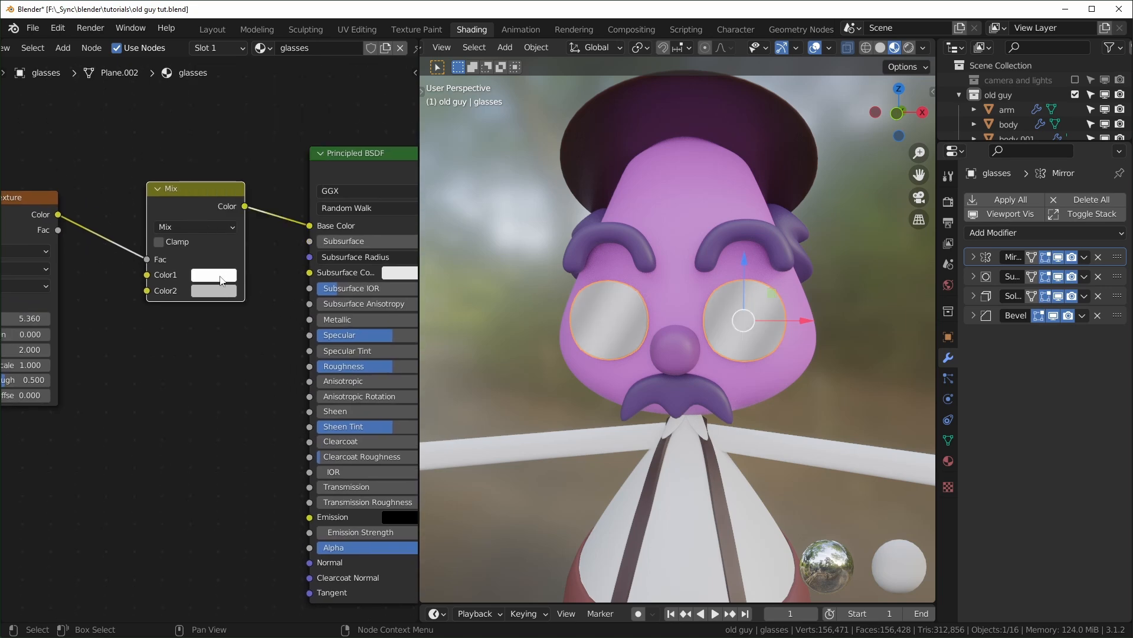
pyautogui.press('e')
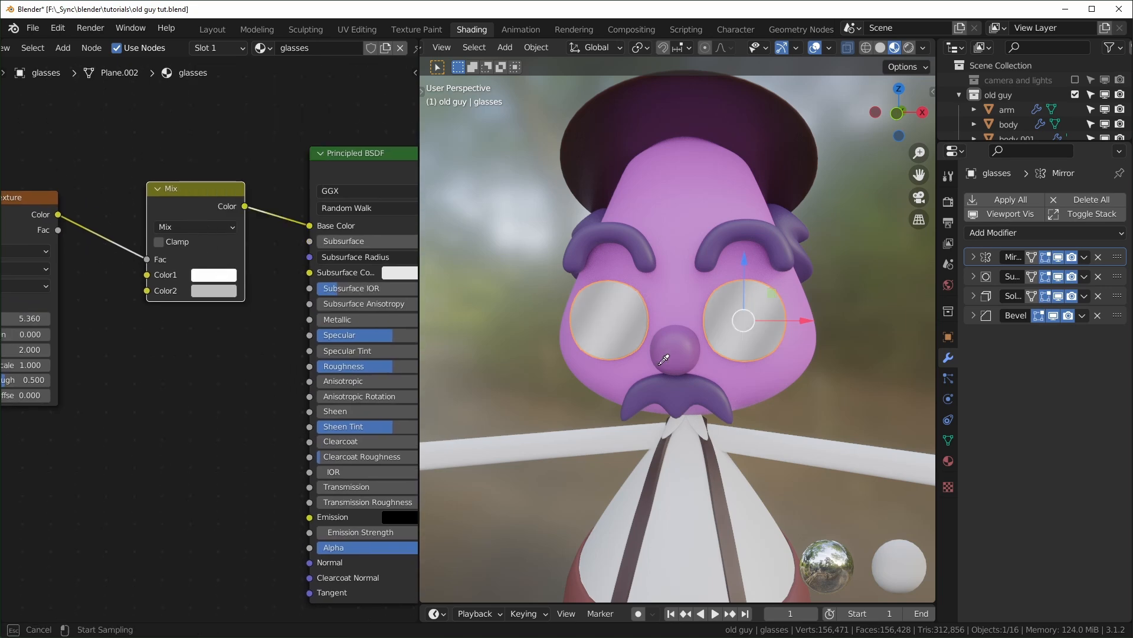
pyautogui.click(720, 238)
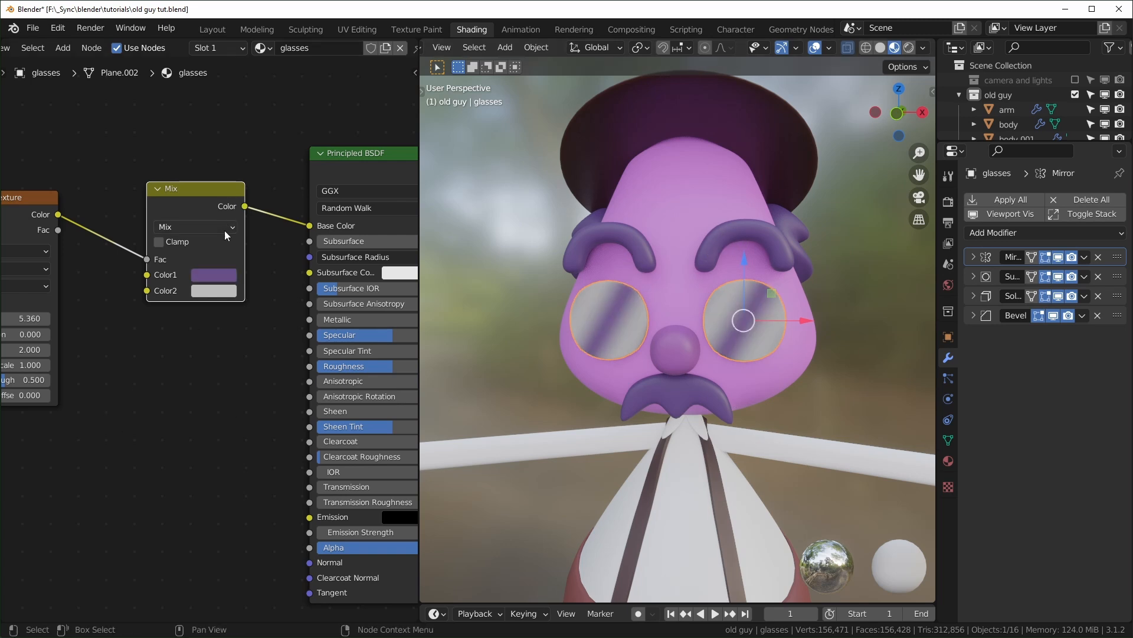
# - Copy the purple into the Mix node's Color2, then adjust Color1 to a near-white lavender and Color2 to a softer purple
pyautogui.click(217, 275)
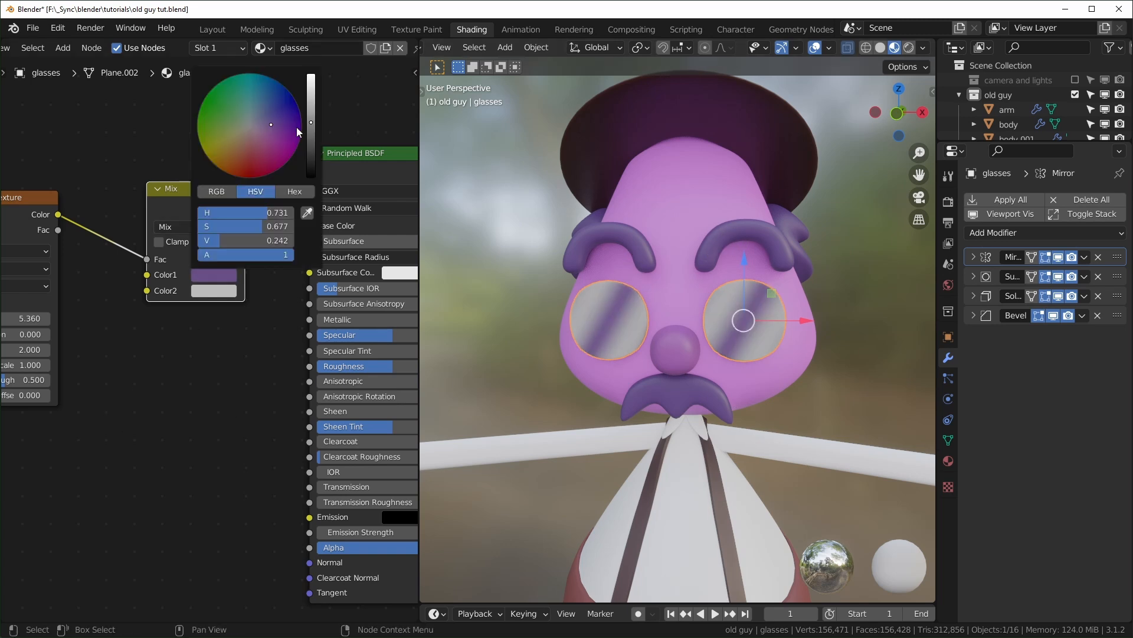
pyautogui.hotkey('ctrl', 'c')
pyautogui.hotkey('ctrl', 'v')
pyautogui.click(231, 279)
pyautogui.moveTo(260, 240)
pyautogui.mouseDown()
pyautogui.moveTo(295, 239)
pyautogui.moveTo(241, 247)
pyautogui.mouseUp()
pyautogui.click(214, 291)
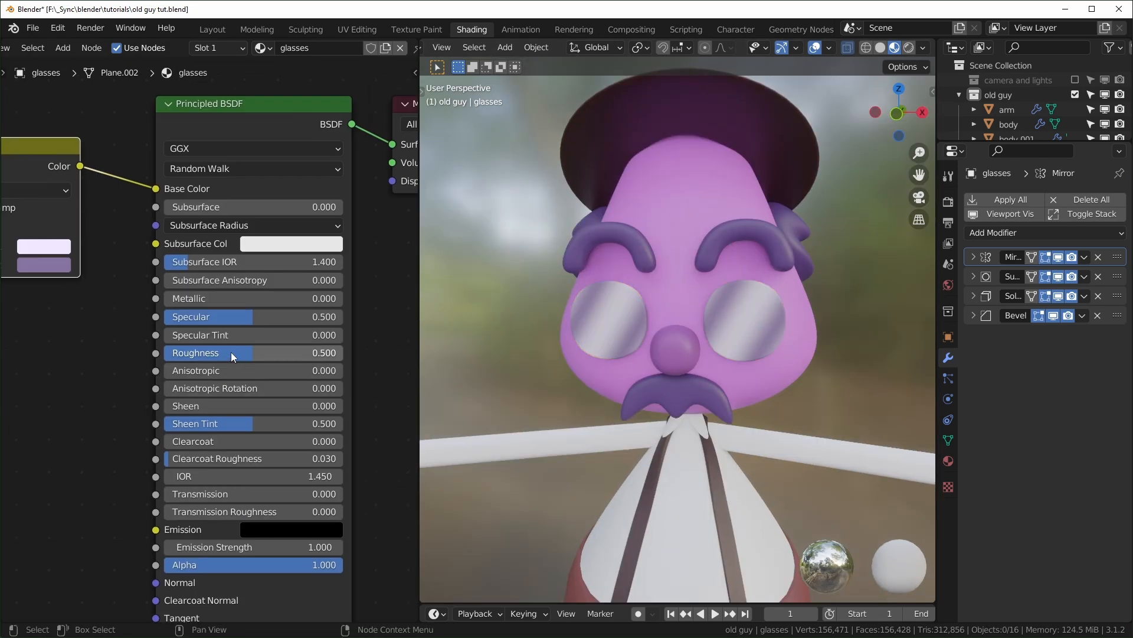
# - Set the glasses material's Roughness to 0.000 and save the file
pyautogui.moveTo(231, 352); pyautogui.dragTo(162, 353)
pyautogui.moveTo(631, 372)
pyautogui.mouseDown(button='middle')
pyautogui.moveTo(766, 361)
pyautogui.moveTo(731, 366)
pyautogui.moveTo(702, 335)
pyautogui.moveTo(744, 369)
pyautogui.moveTo(632, 373)
pyautogui.mouseUp(button='middle')
pyautogui.hotkey('ctrl', 's')
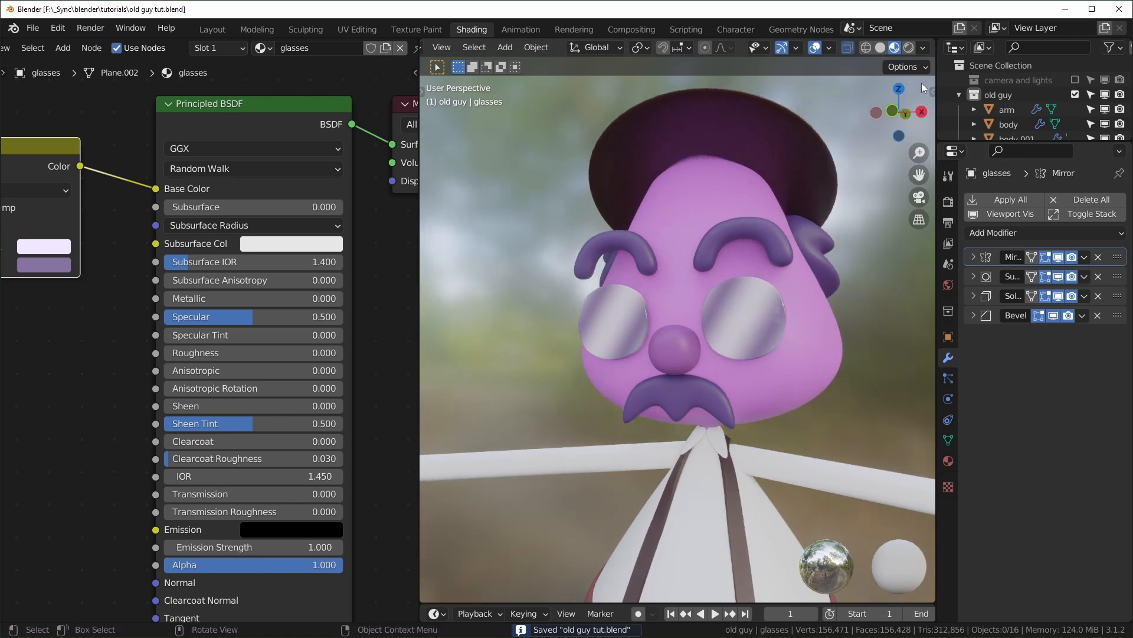
# - Switch the render engine to Cycles with GPU Compute as the device, and preview the character in rendered shading
pyautogui.click(949, 201)
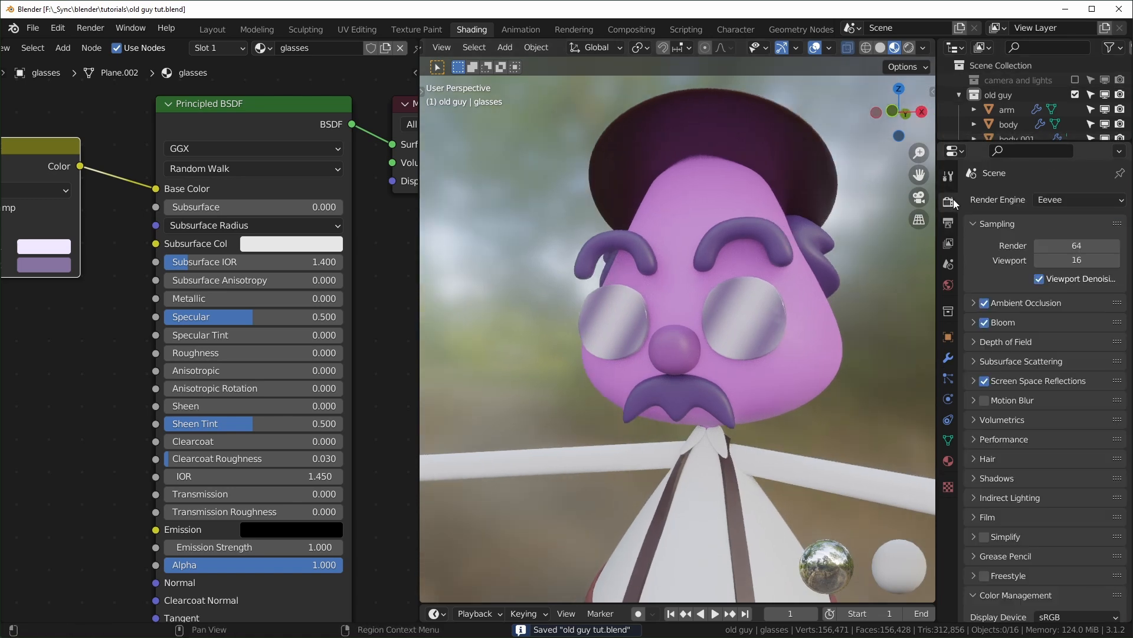
pyautogui.click(1085, 200)
pyautogui.click(1085, 231)
pyautogui.click(1086, 235)
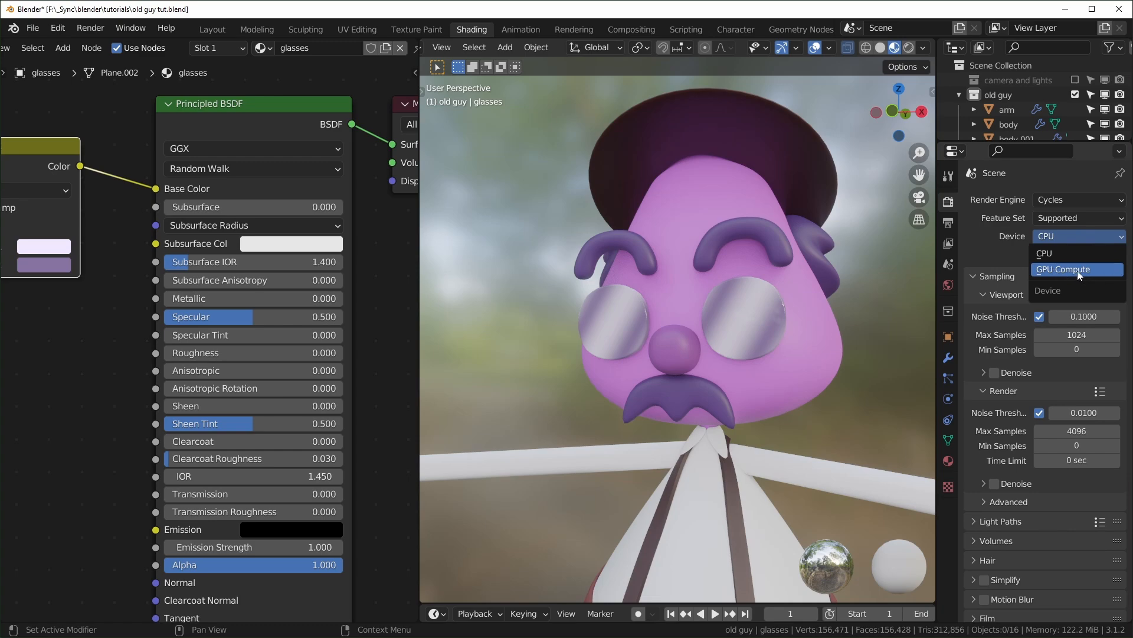
pyautogui.click(1063, 268)
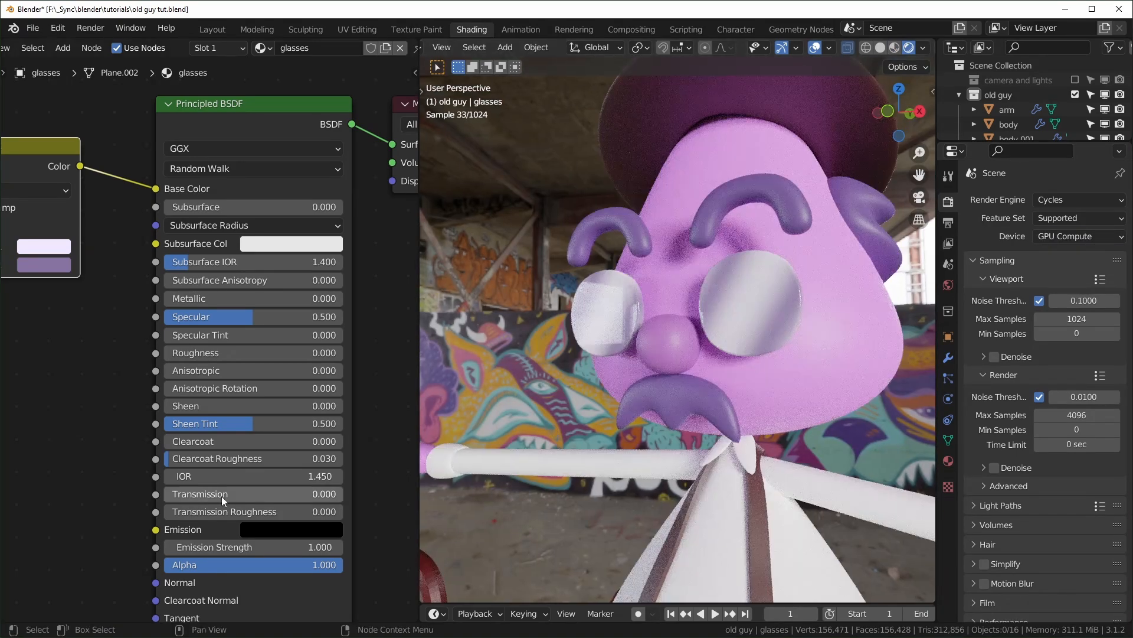
# - Set the glasses material's Transmission to 1.000 and its Transmission Roughness to 0.233
pyautogui.moveTo(210, 492); pyautogui.dragTo(401, 493)
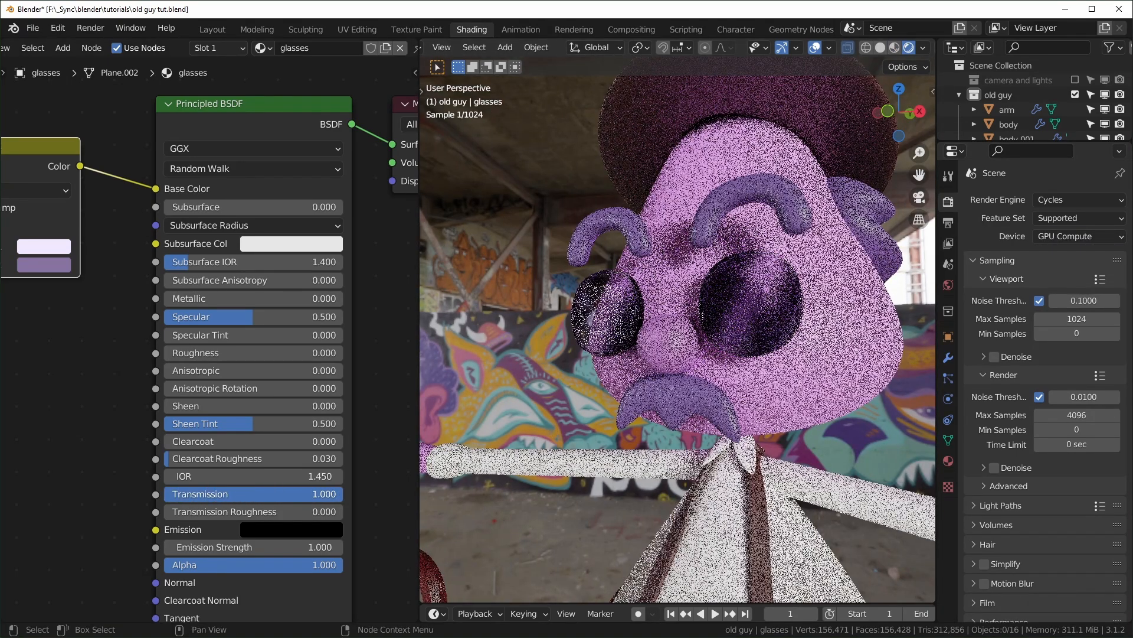
pyautogui.moveTo(692, 370); pyautogui.dragTo(781, 250, button='middle')
pyautogui.moveTo(765, 335); pyautogui.dragTo(590, 401, button='middle')
pyautogui.moveTo(246, 489); pyautogui.dragTo(229, 448, button='middle')
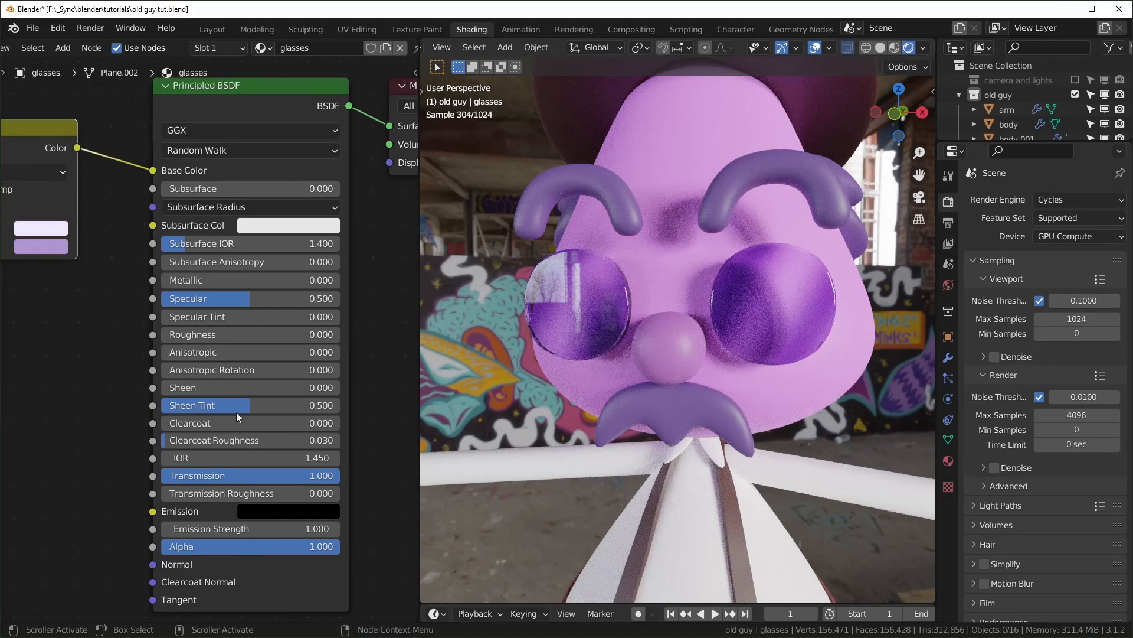
pyautogui.moveTo(221, 495); pyautogui.dragTo(284, 495)
pyautogui.moveTo(603, 412); pyautogui.dragTo(606, 408)
pyautogui.moveTo(606, 408); pyautogui.dragTo(813, 237, button='middle')
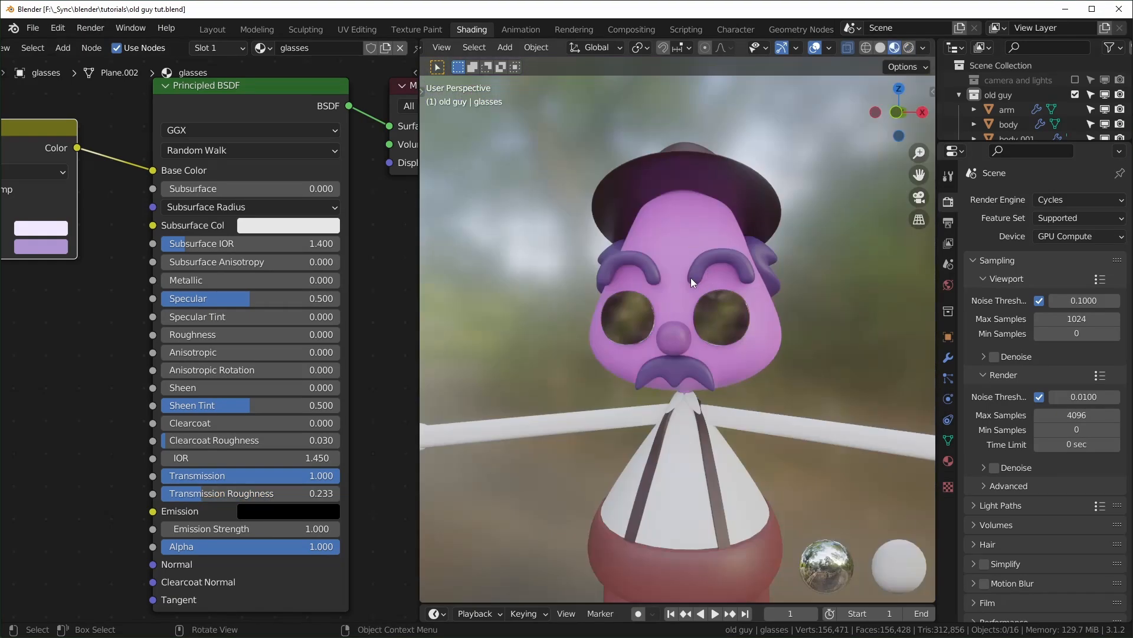
# - Select the head and add a second UV map to it named "face"
pyautogui.moveTo(690, 277); pyautogui.dragTo(711, 274, button='middle')
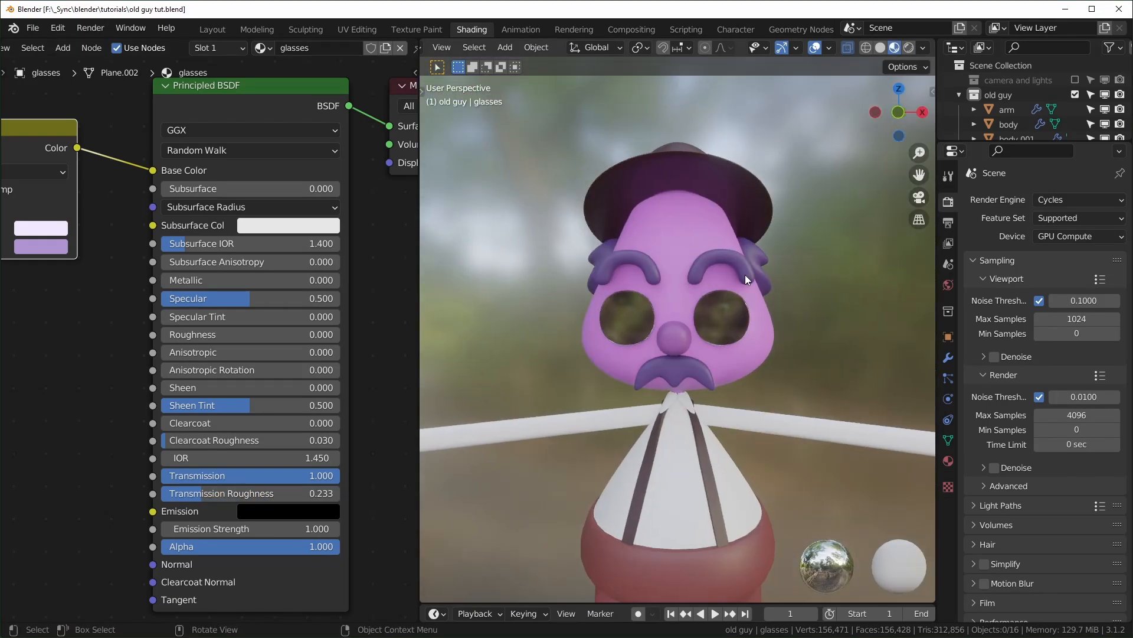
pyautogui.click(785, 355)
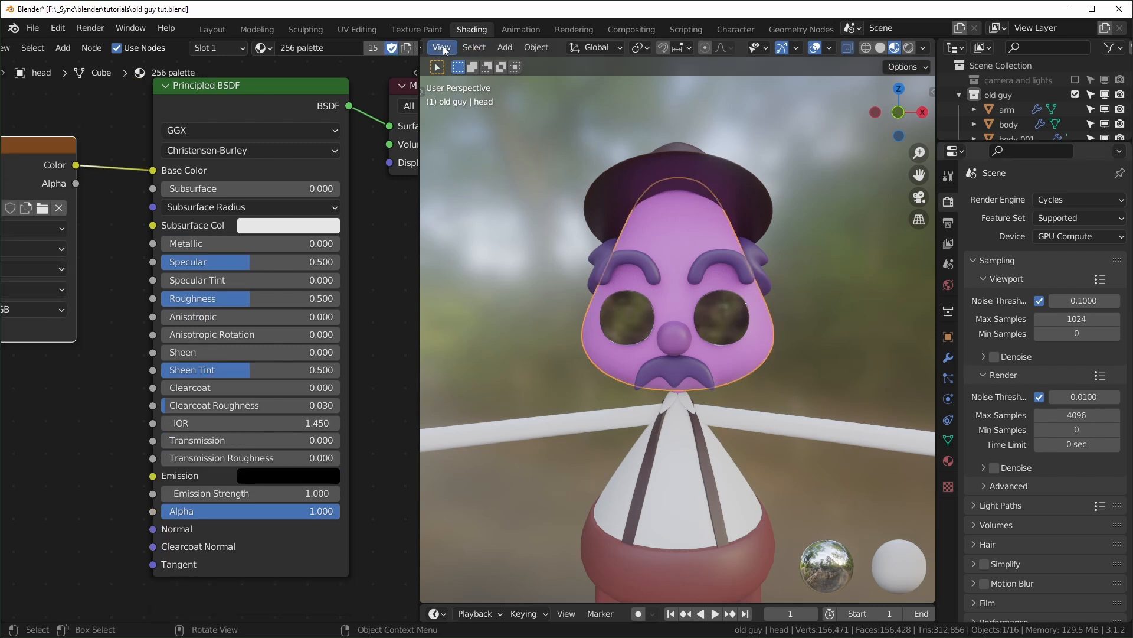
pyautogui.click(948, 440)
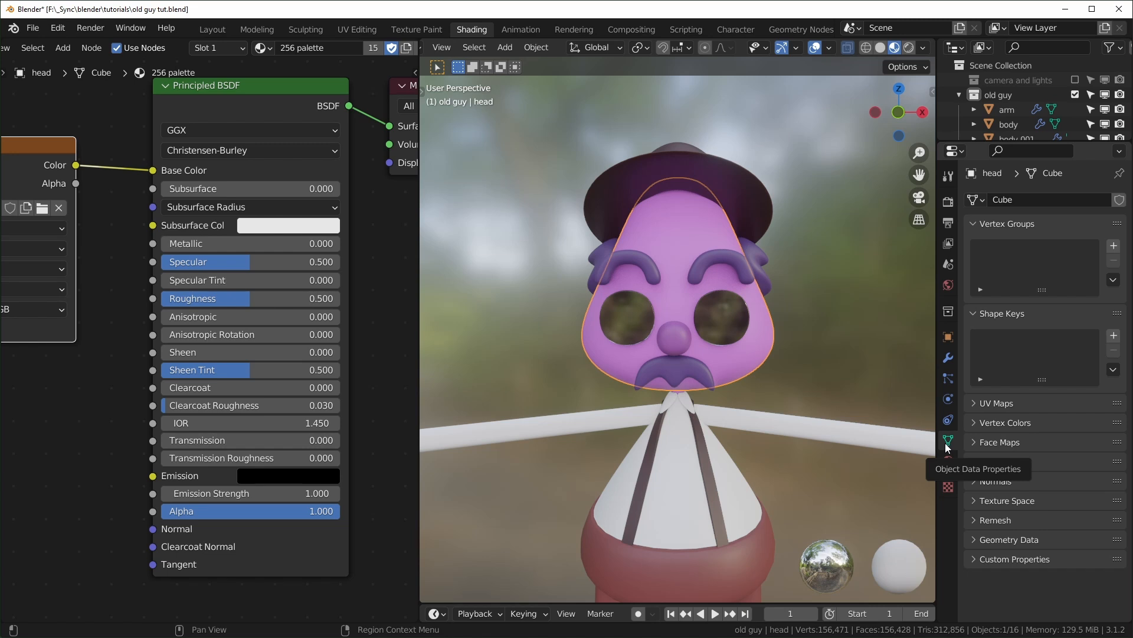
pyautogui.click(997, 403)
pyautogui.click(1113, 426)
pyautogui.click(1113, 426)
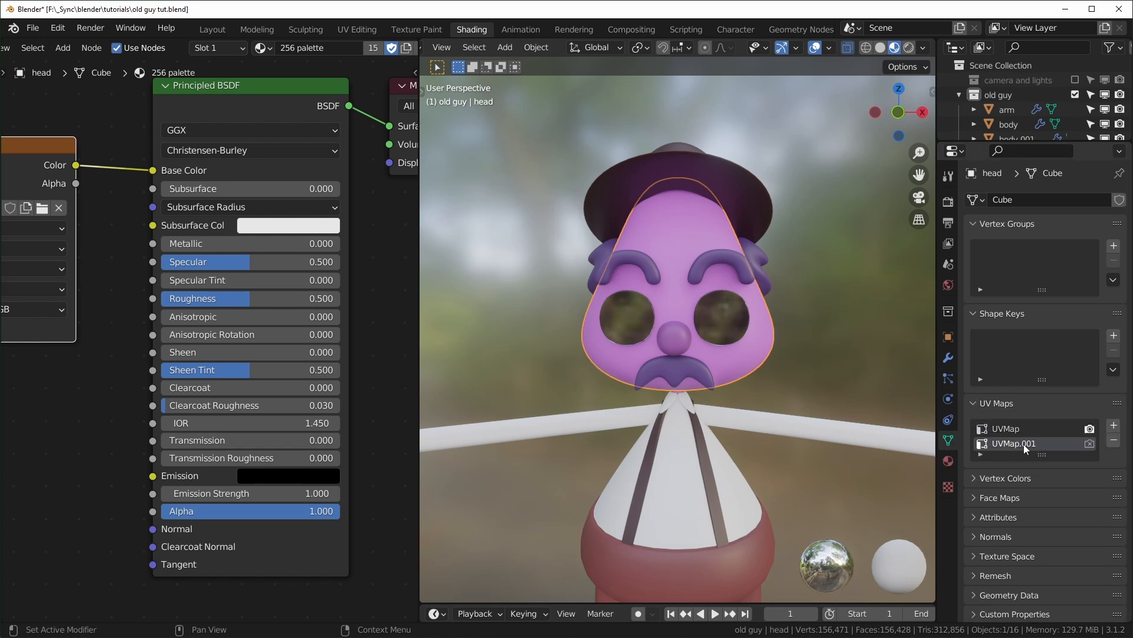
pyautogui.write('face')
pyautogui.press('Return')
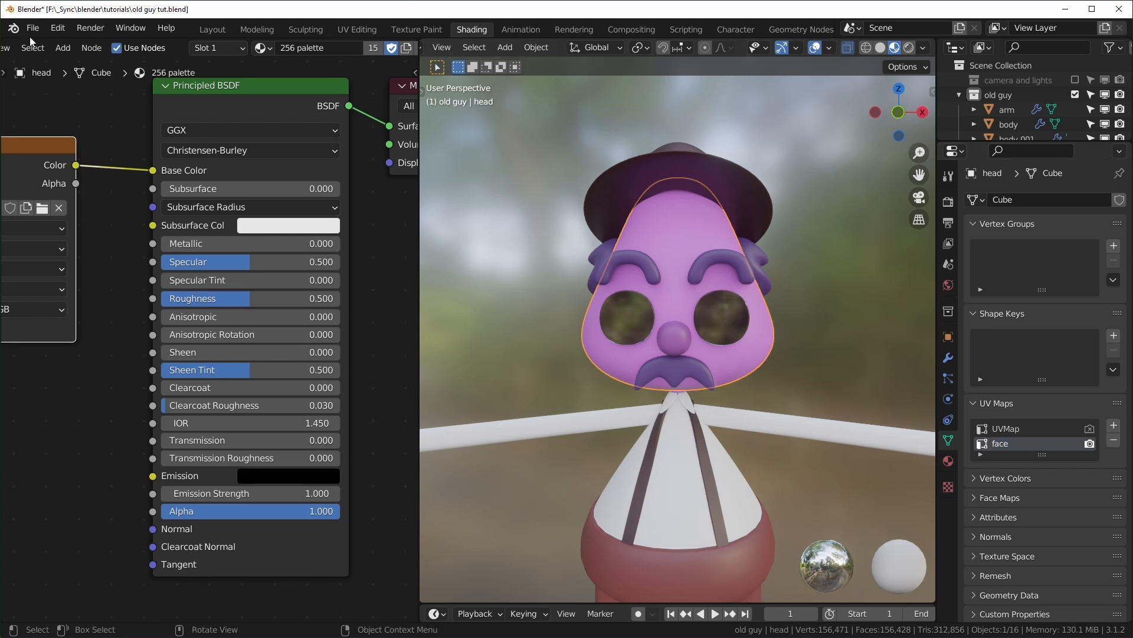
# - Put the head into Edit Mode beside the palette image and make the "face" UV map active for rendering
pyautogui.scroll(5, 20, 52)
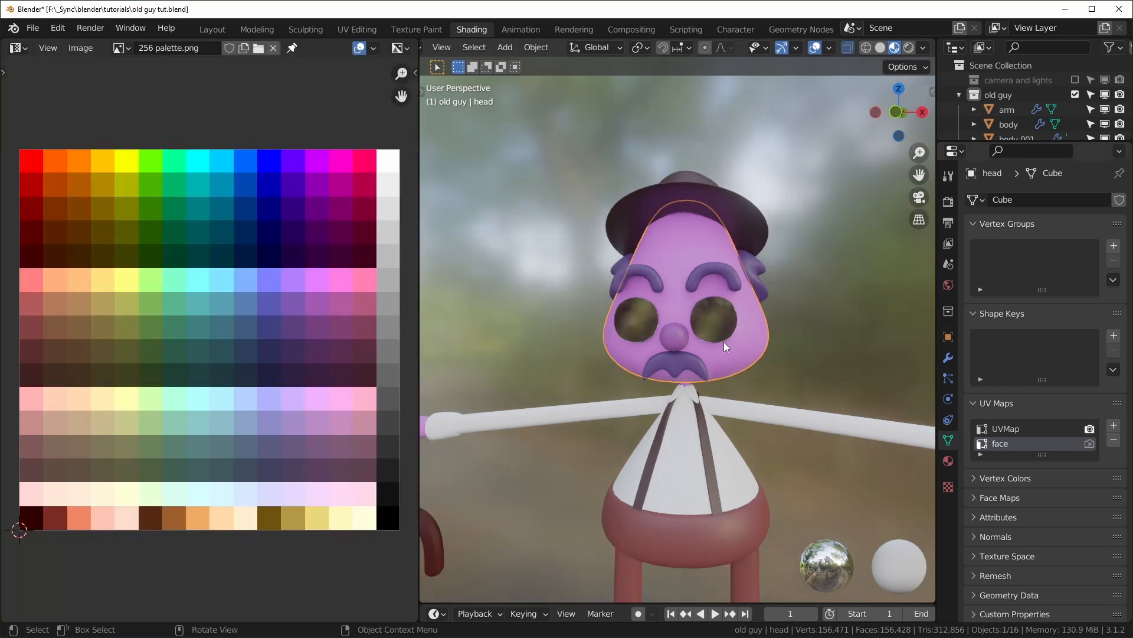
pyautogui.press('Tab')
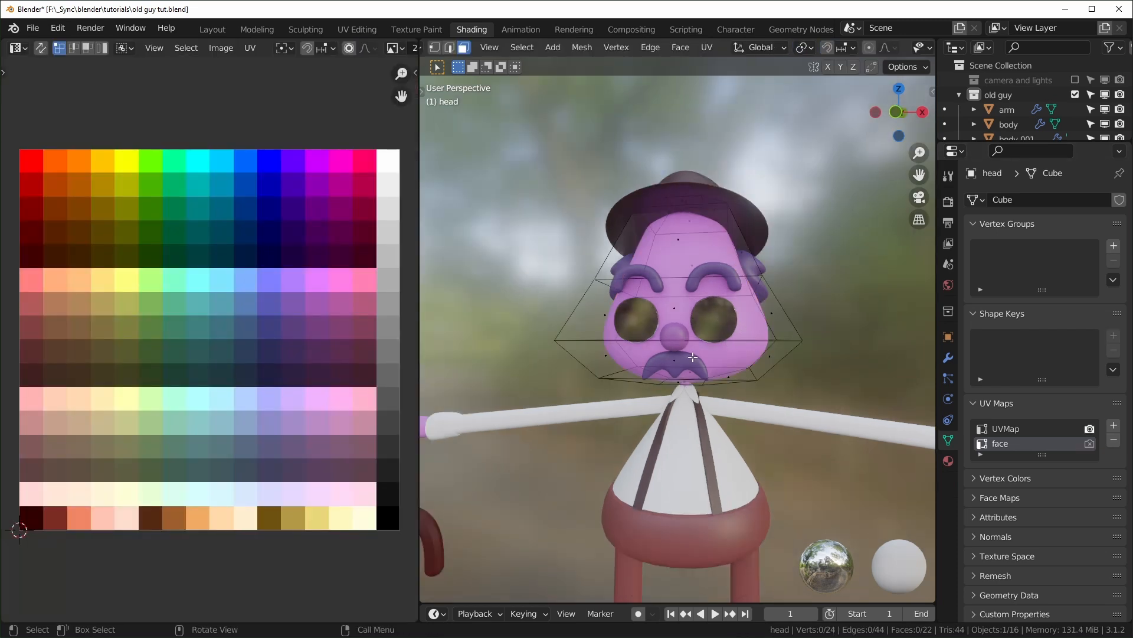
pyautogui.moveTo(691, 357); pyautogui.dragTo(676, 358, button='middle')
pyautogui.click(1090, 444)
# - Select the faces covering the front and both sides of the head, including the cheeks, chin and forehead
pyautogui.moveTo(638, 401); pyautogui.dragTo(676, 399, button='middle')
pyautogui.click(693, 374)
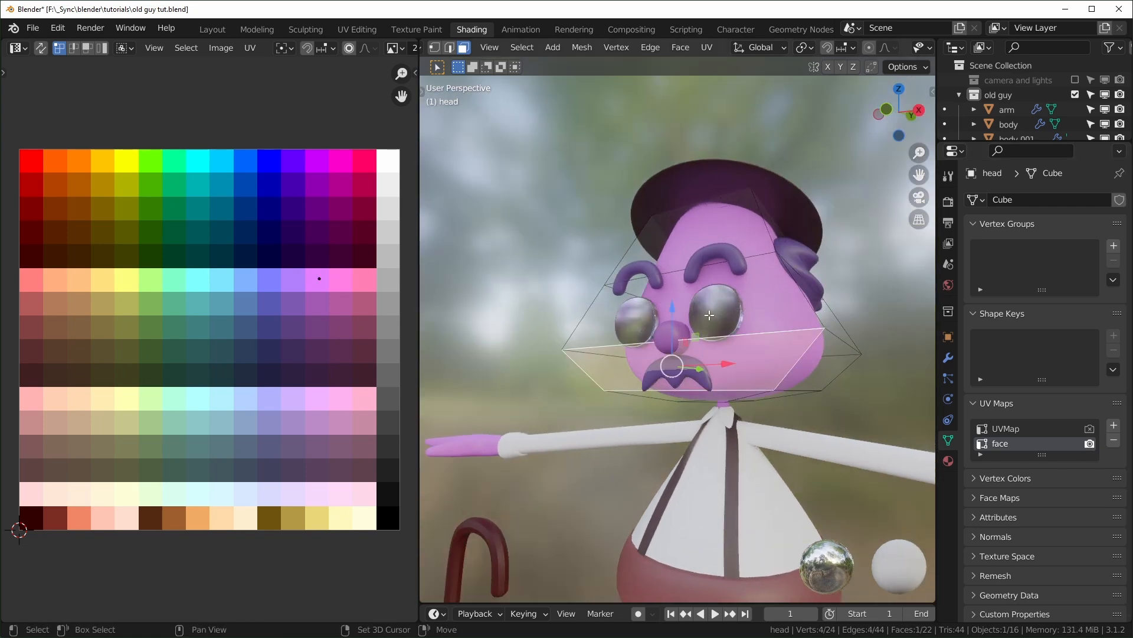
pyautogui.keyDown('shift'); pyautogui.click(710, 317); pyautogui.keyUp('shift')
pyautogui.keyDown('shift'); pyautogui.click(698, 250); pyautogui.keyUp('shift')
pyautogui.moveTo(765, 290); pyautogui.dragTo(800, 292, button='middle')
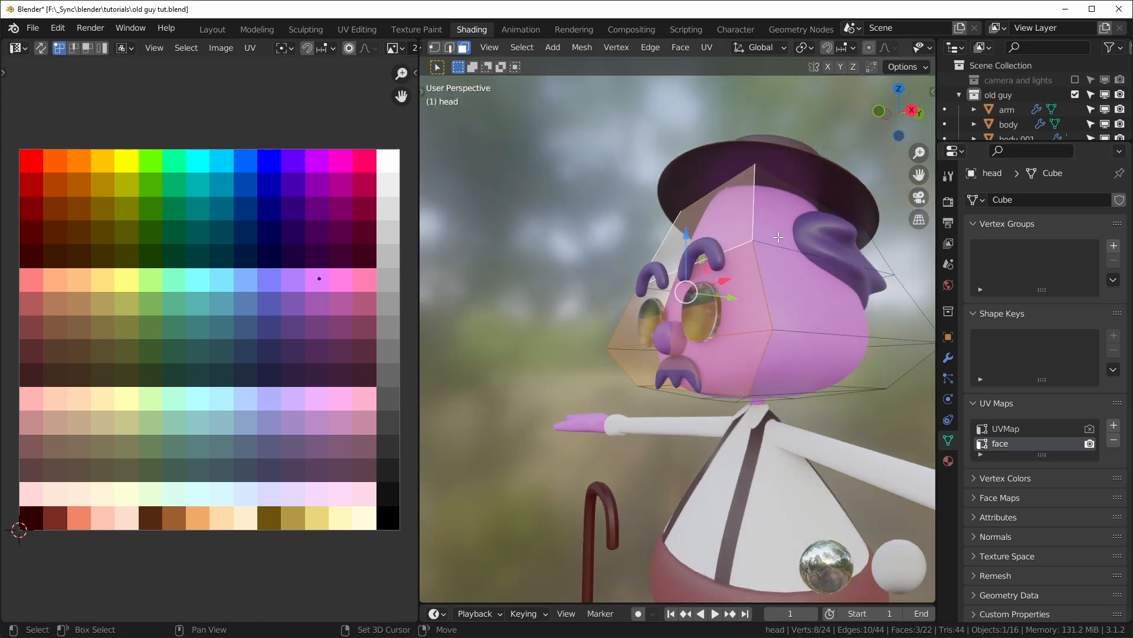
pyautogui.keyDown('shift'); pyautogui.click(779, 213); pyautogui.keyUp('shift')
pyautogui.keyDown('shift'); pyautogui.click(838, 277); pyautogui.keyUp('shift')
pyautogui.keyDown('shift'); pyautogui.click(807, 356); pyautogui.keyUp('shift')
pyautogui.moveTo(807, 356); pyautogui.dragTo(398, 353, button='middle')
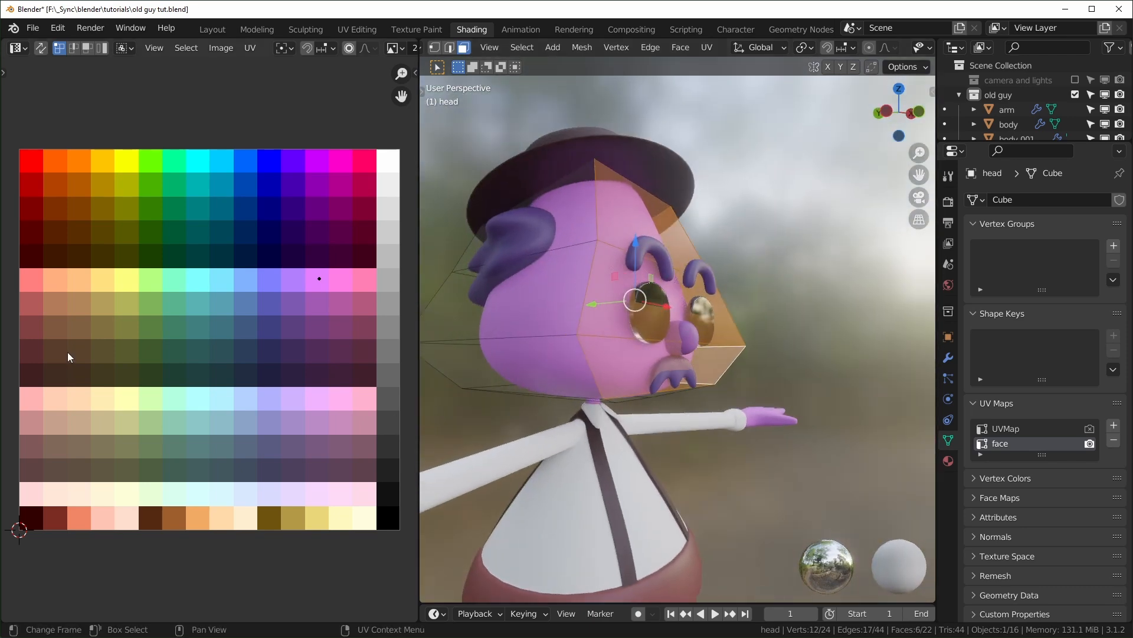
pyautogui.keyDown('shift'); pyautogui.click(484, 347); pyautogui.keyUp('shift')
pyautogui.keyDown('shift'); pyautogui.click(534, 273); pyautogui.keyUp('shift')
# - Unwrap the selected head faces with Project from View in the front orthographic view
pyautogui.press('KP_1')
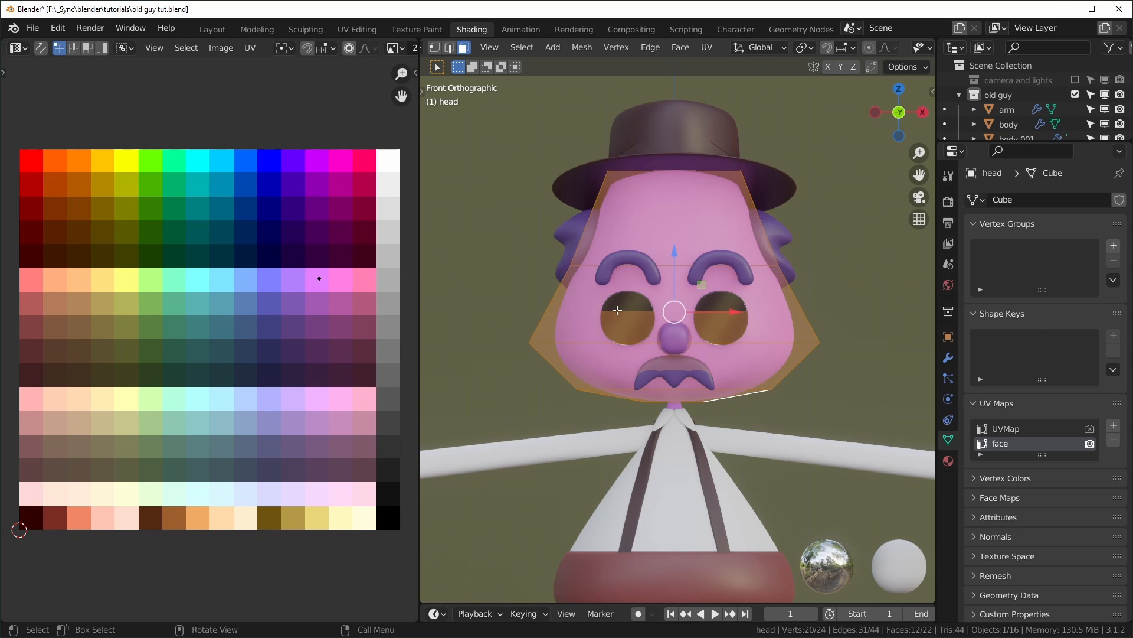
pyautogui.press('u')
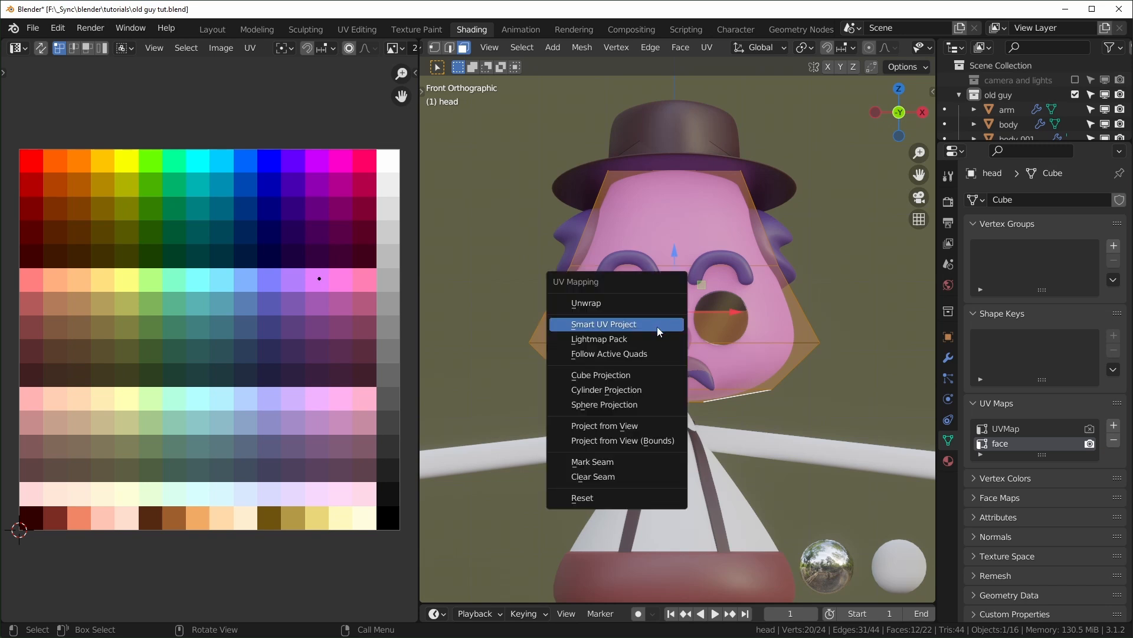
pyautogui.click(614, 426)
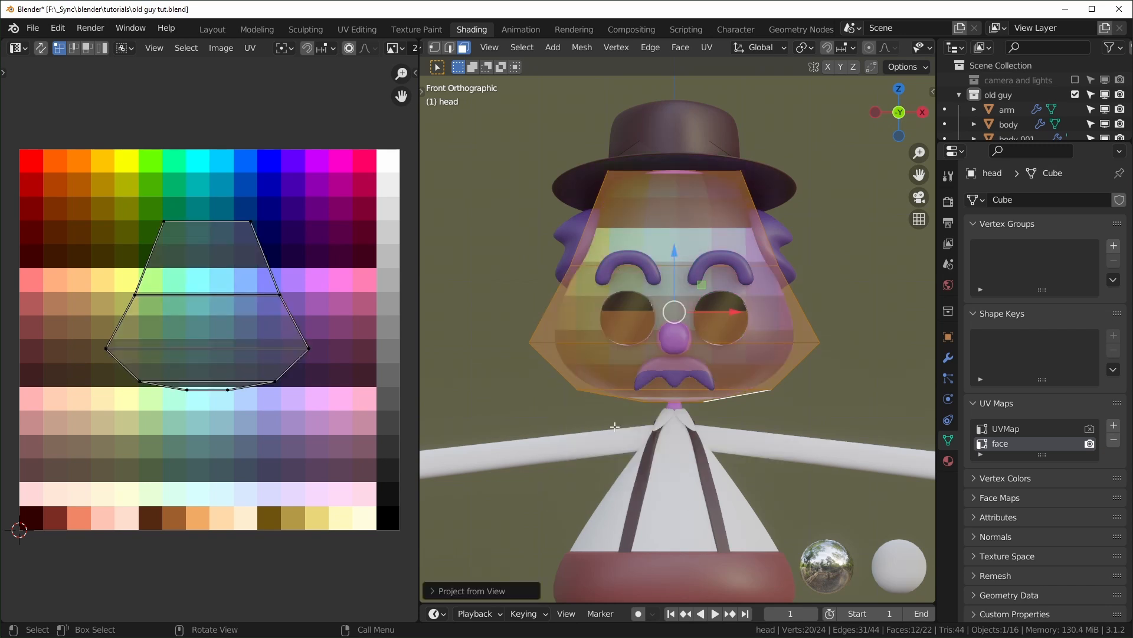
# - Scale up the projected face UVs and move them down so they fill most of the image
pyautogui.moveTo(614, 426); pyautogui.dragTo(614, 449, button='middle')
pyautogui.press('a')
pyautogui.press('s')
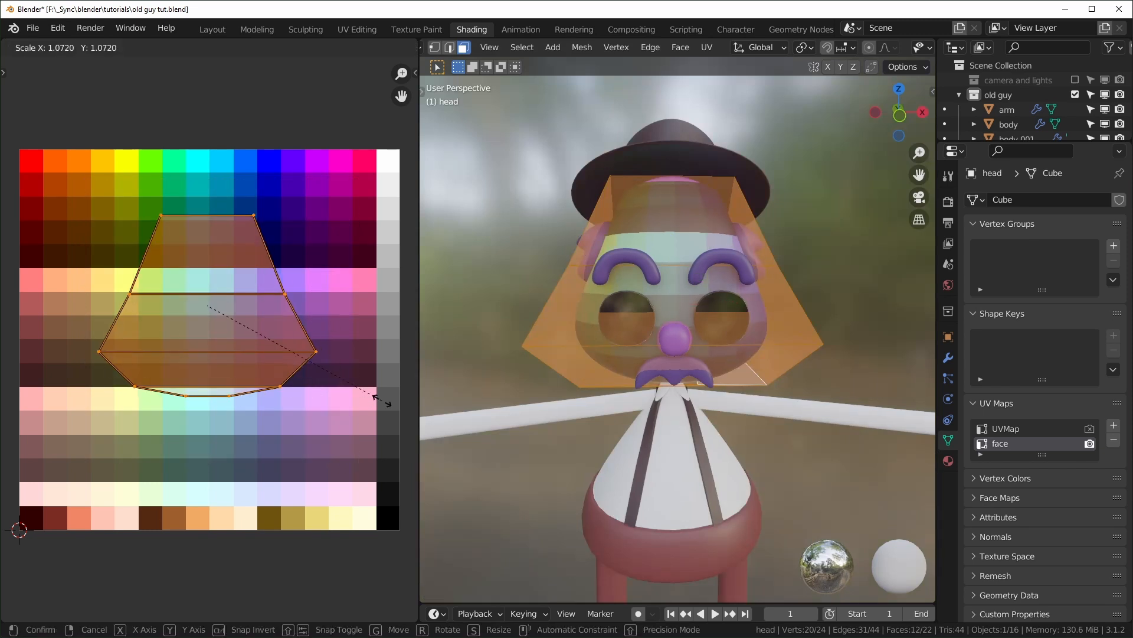
pyautogui.click(92, 425)
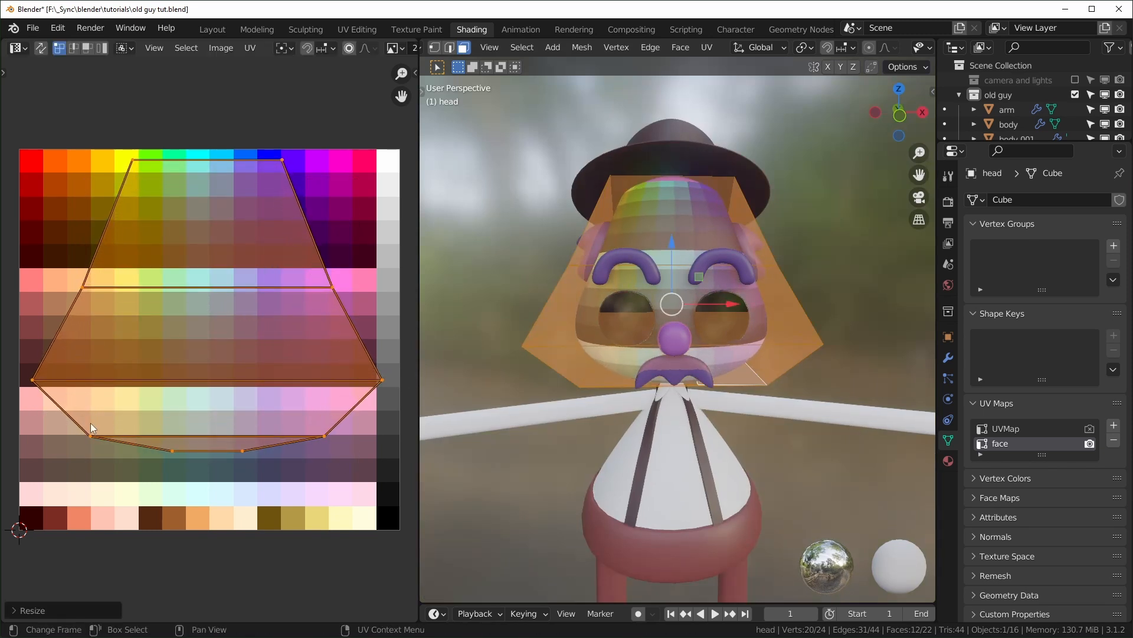
pyautogui.press('g')
pyautogui.click(96, 462)
pyautogui.press('s')
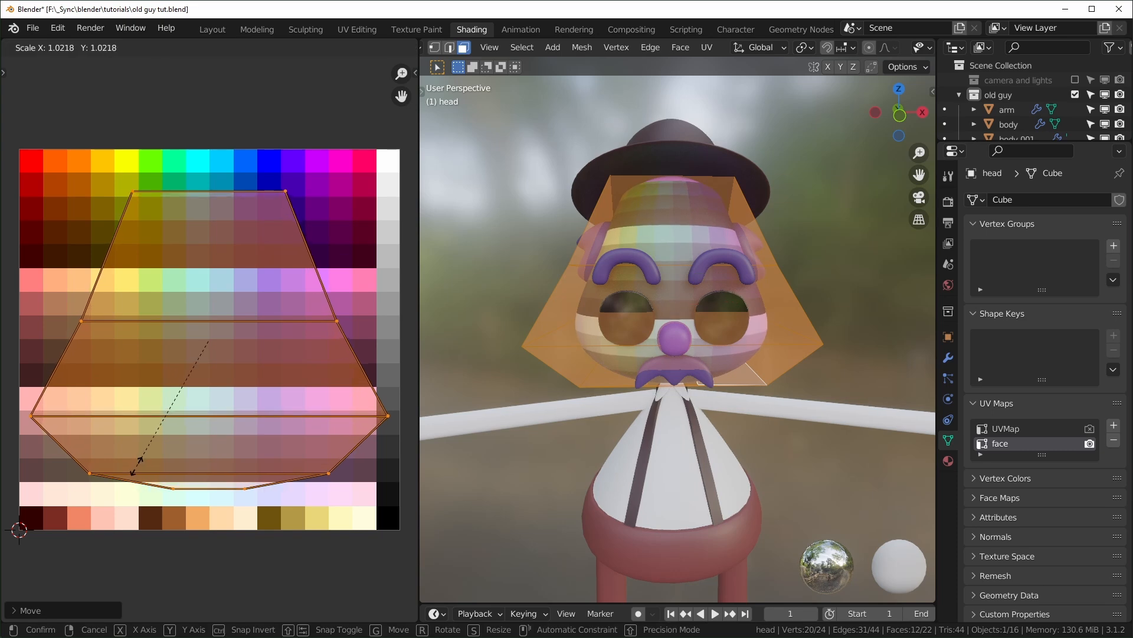
pyautogui.click(138, 474)
# - Compare the head with either UV map active for rendering, and leave "UVMap" as the render map
pyautogui.moveTo(661, 447); pyautogui.dragTo(703, 449, button='middle')
pyautogui.click(1089, 428)
pyautogui.click(1090, 443)
pyautogui.click(1089, 428)
pyautogui.click(1089, 444)
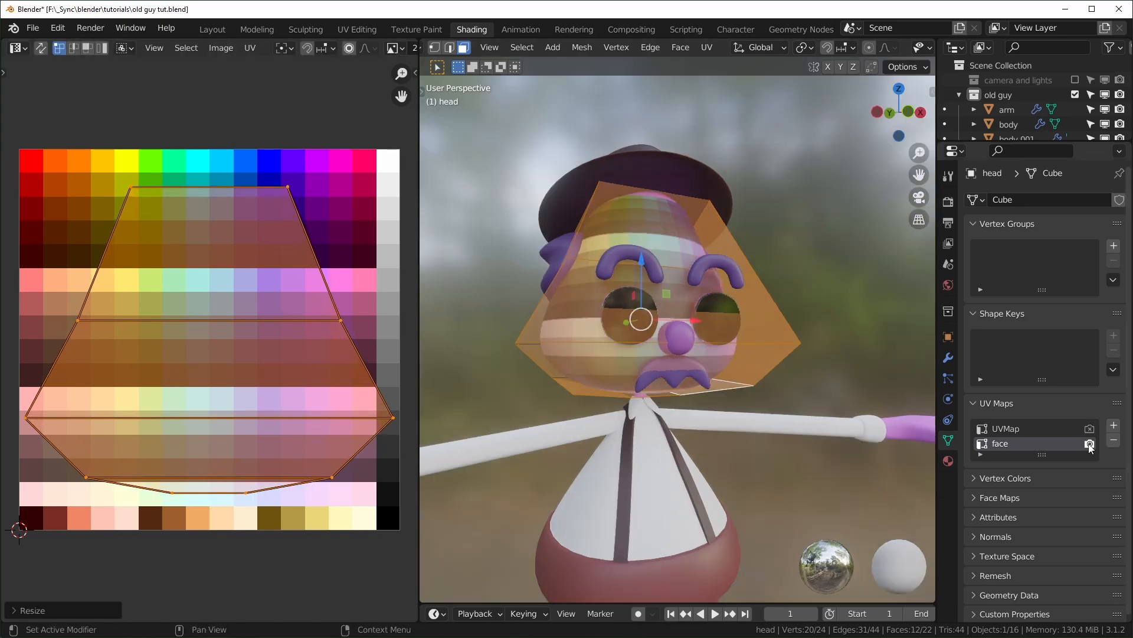
pyautogui.click(1090, 430)
pyautogui.click(1090, 444)
pyautogui.click(1091, 428)
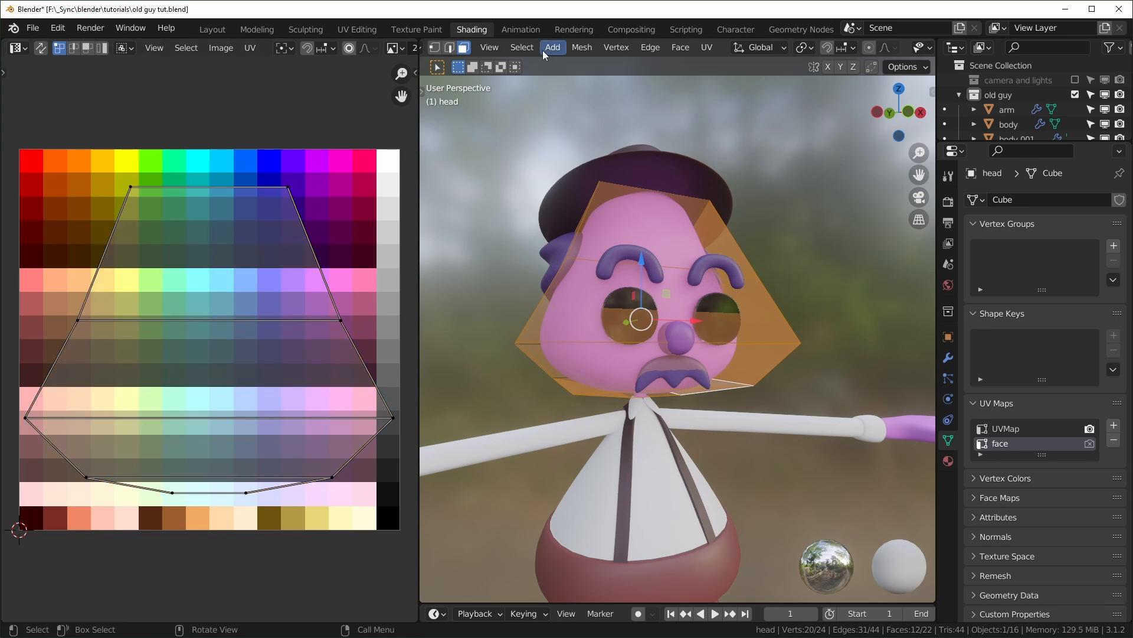
# - Show the head's material nodes and make a separate copy of the "256 palette" material for the head
pyautogui.click(18, 47)
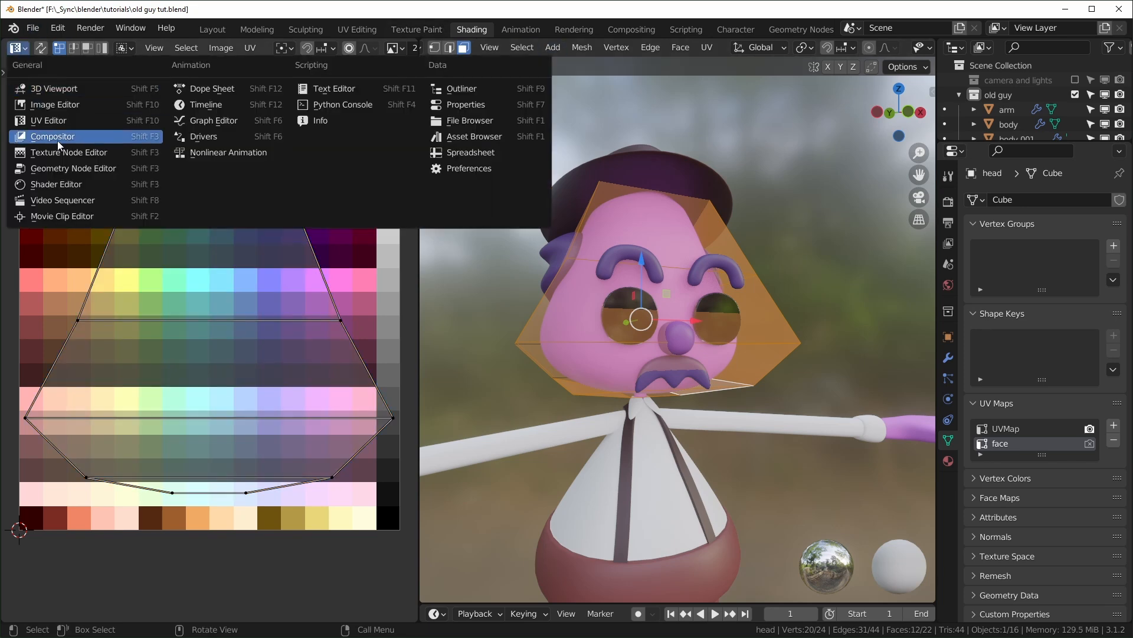
pyautogui.click(65, 183)
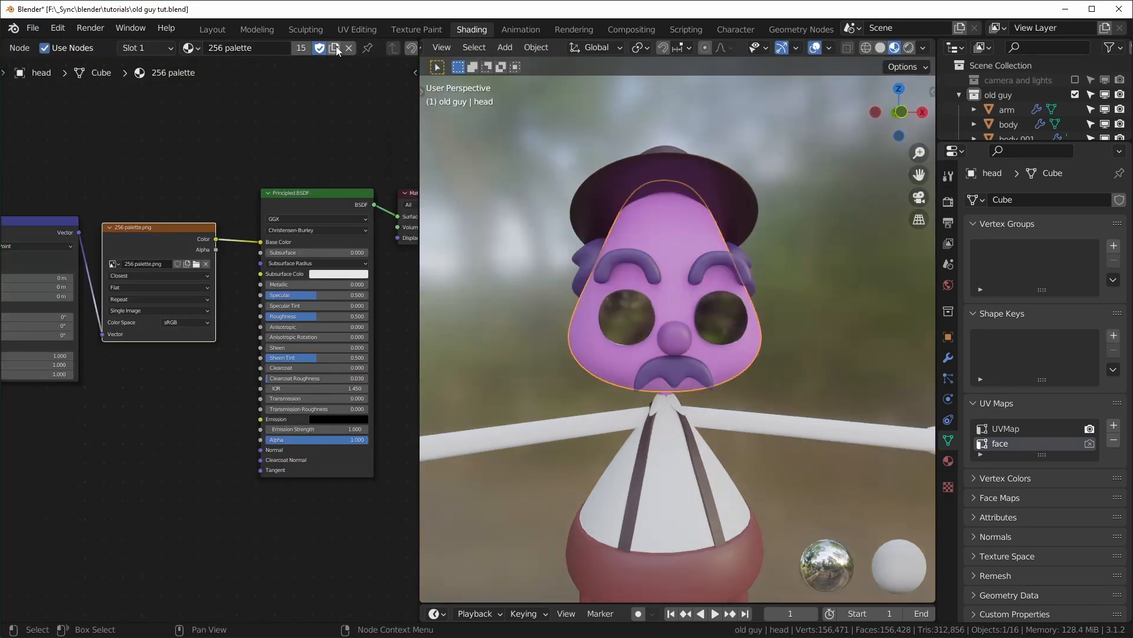
pyautogui.click(335, 46)
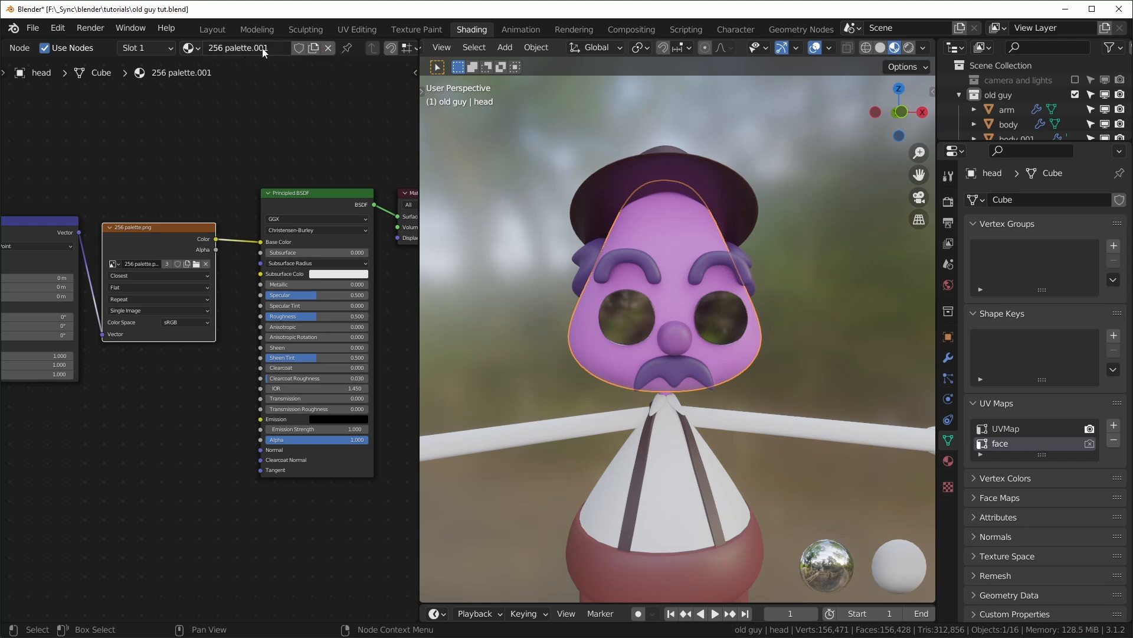
# - Add an Image Texture node above the palette texture node in the head's material
pyautogui.moveTo(154, 173); pyautogui.dragTo(299, 187, button='middle')
pyautogui.hotkey('shift', 'a')
pyautogui.click(298, 186)
pyautogui.write('image')
pyautogui.press('Return')
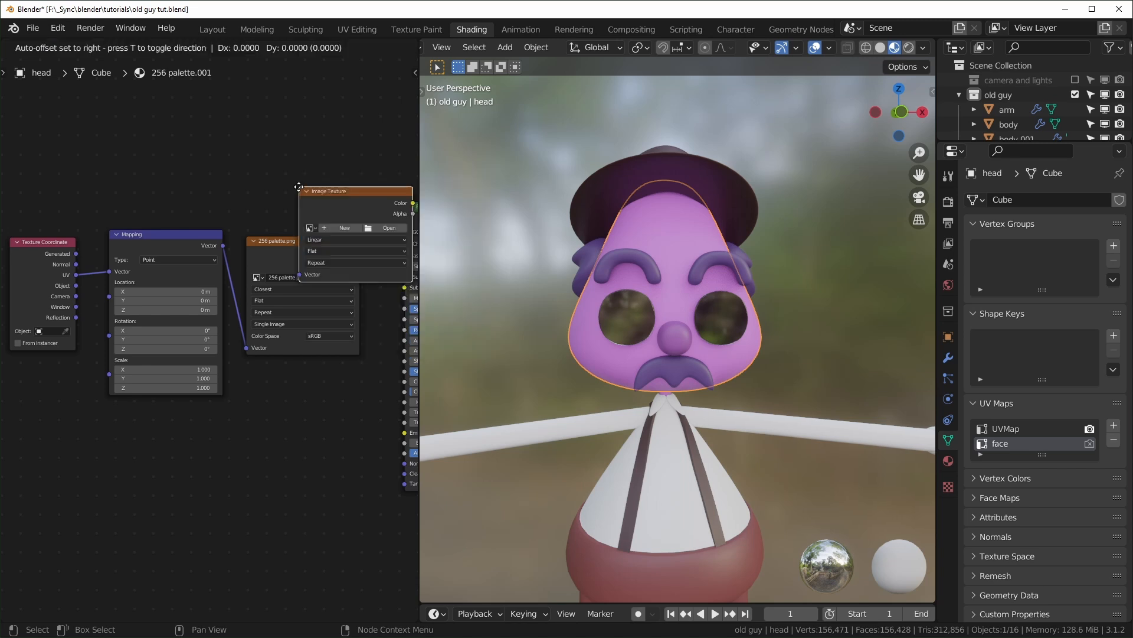
pyautogui.click(247, 131)
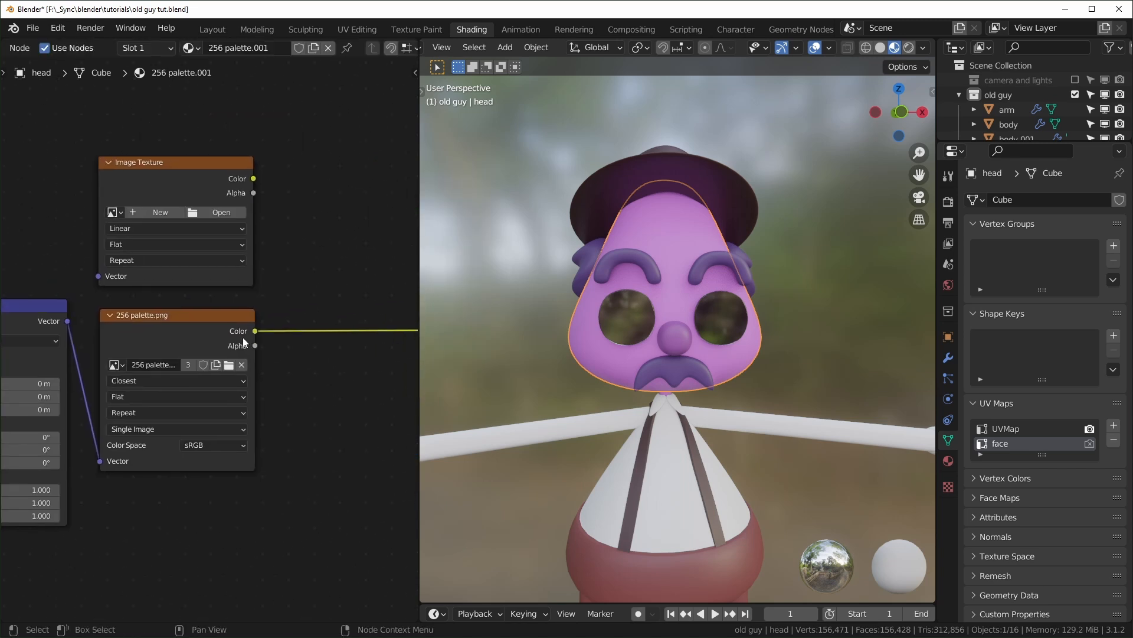
# - Create a new image named "old guy face" in the empty Image Texture node
pyautogui.click(157, 214)
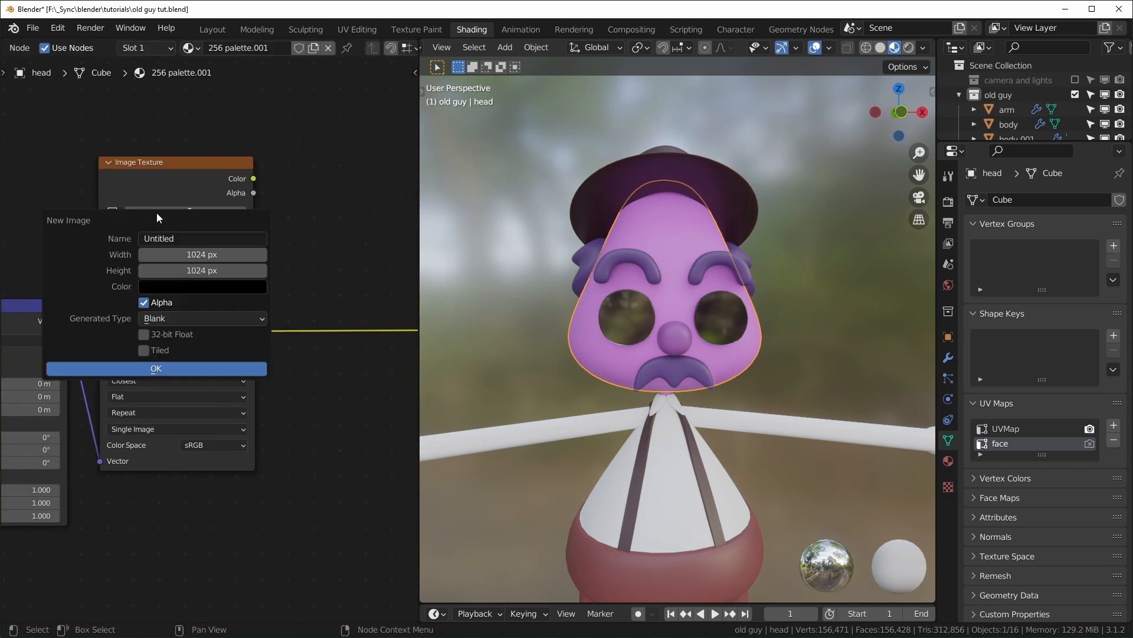
pyautogui.click(212, 239)
pyautogui.click(169, 369)
pyautogui.scroll(-2, 190, 250)
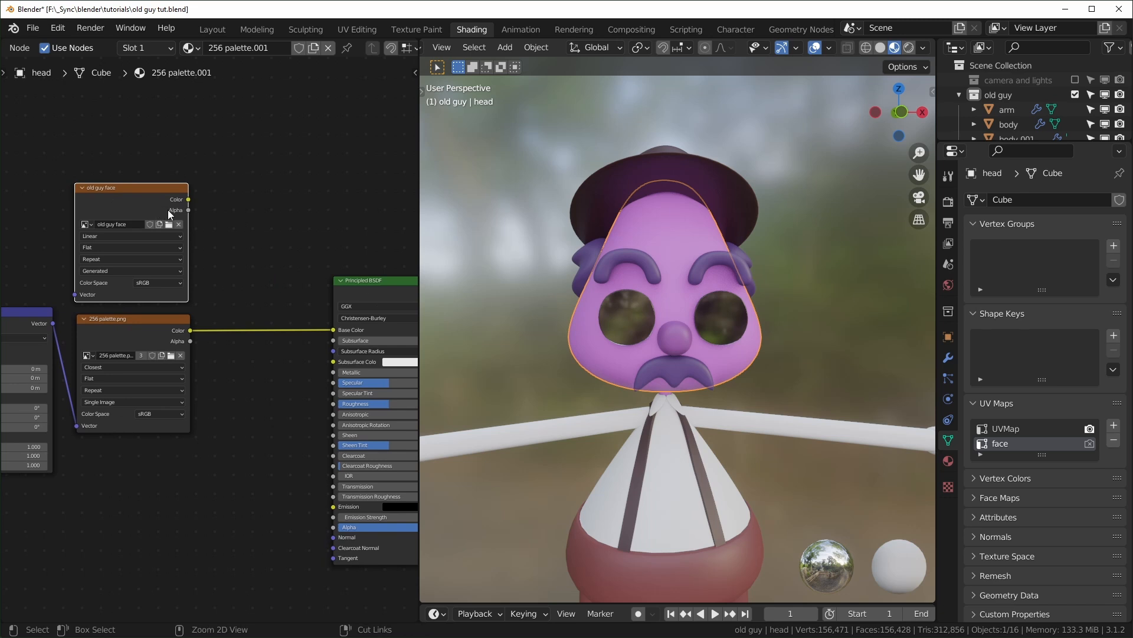
# - Preview the "old guy face" texture directly on the head through a Viewer node
pyautogui.keyDown('ctrl'); pyautogui.keyDown('shift'); pyautogui.click(149, 196); pyautogui.keyUp('shift'); pyautogui.keyUp('ctrl')
pyautogui.moveTo(282, 239); pyautogui.dragTo(104, 226, button='middle')
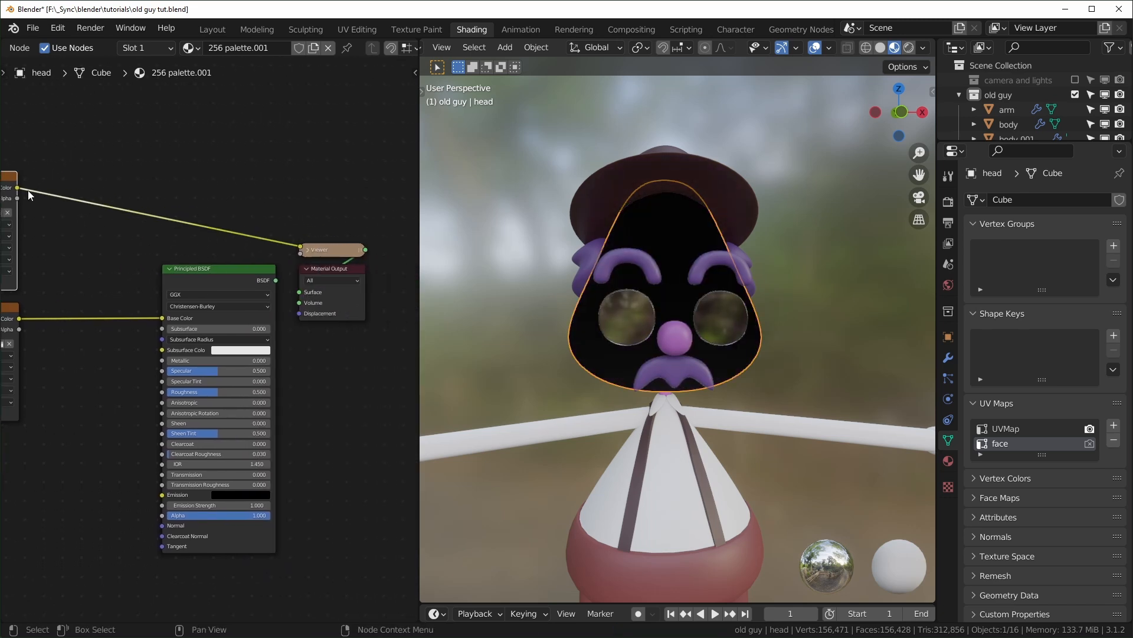
pyautogui.moveTo(225, 274); pyautogui.dragTo(374, 273, button='middle')
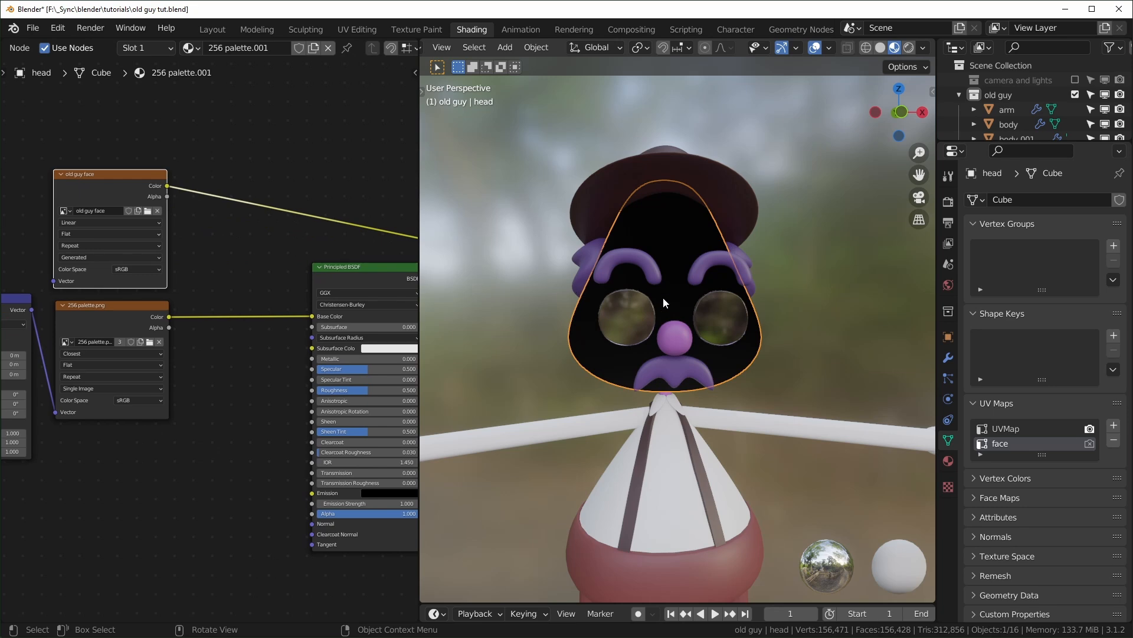
pyautogui.scroll(1, 361, 250)
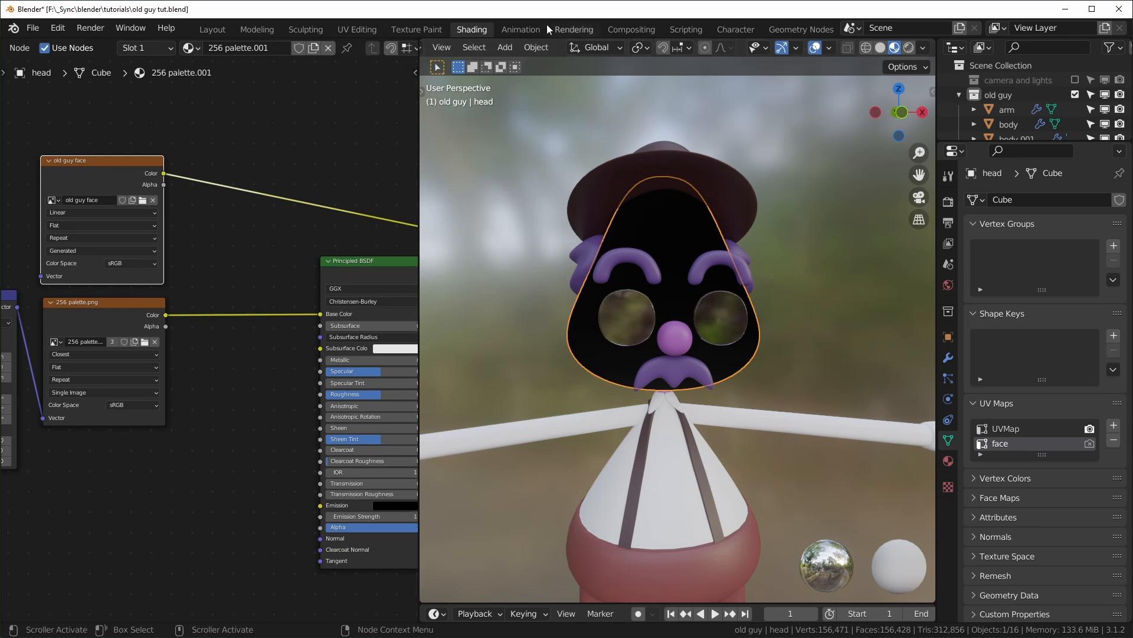
# - Switch to the Texture Paint workspace and frame the head closely in the front orthographic view
pyautogui.click(414, 30)
pyautogui.scroll(9, 679, 282)
pyautogui.keyDown('shift'); pyautogui.moveTo(668, 183); pyautogui.dragTo(824, 372, button='middle'); pyautogui.keyUp('shift')
pyautogui.scroll(5, 705, 411)
pyautogui.press('KP_1')
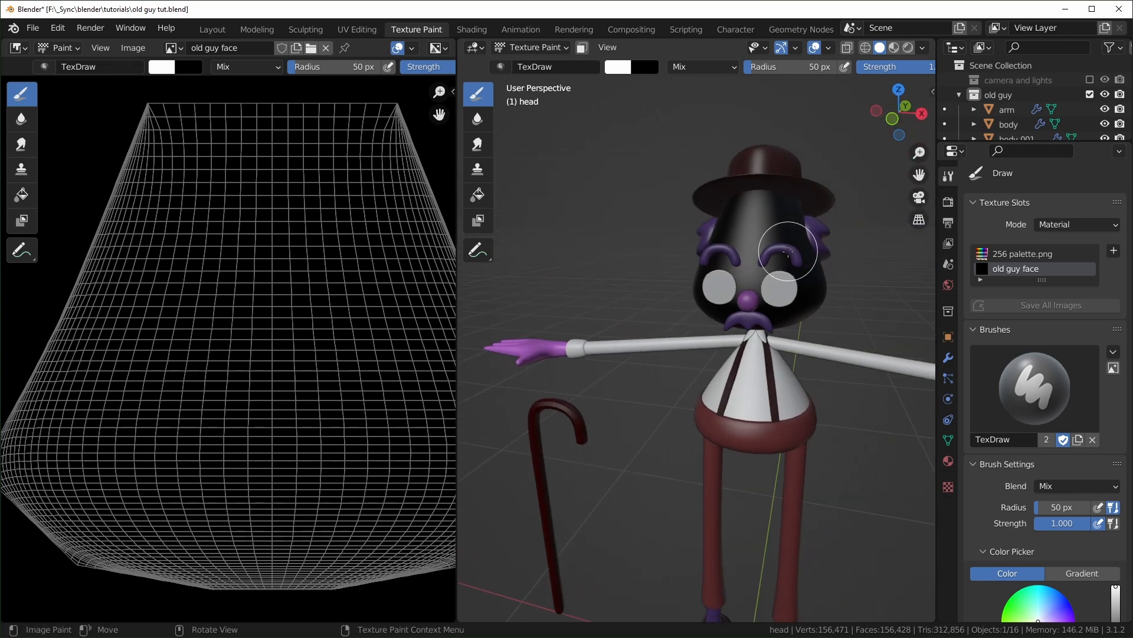
pyautogui.press('KP_5')
pyautogui.scroll(4, 748, 244)
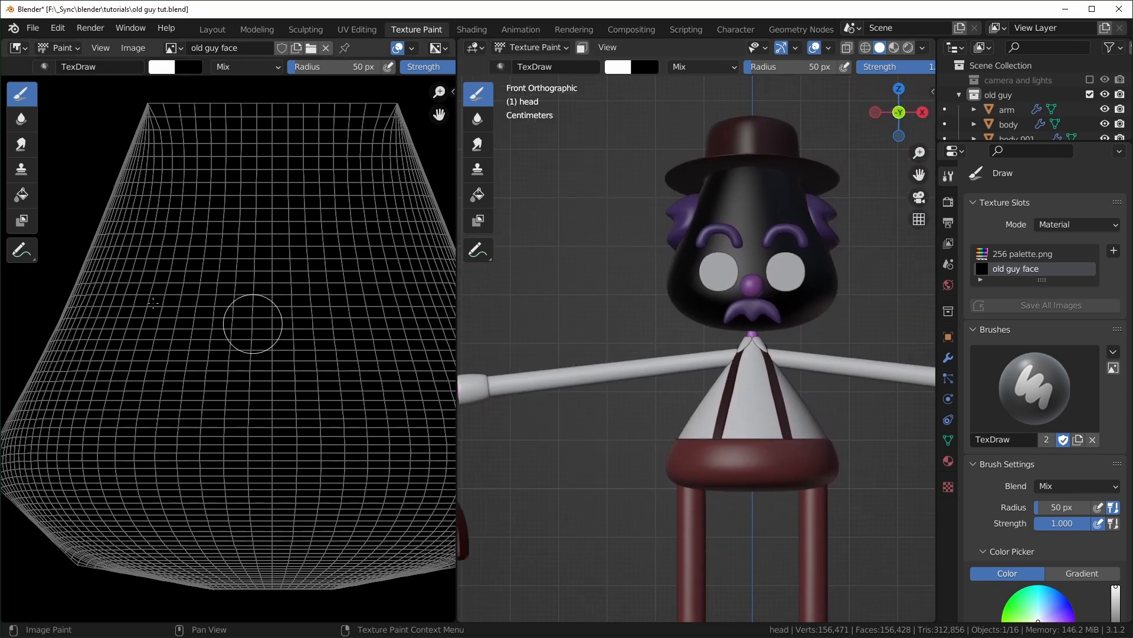
pyautogui.scroll(3, 713, 287)
pyautogui.scroll(3, 691, 313)
pyautogui.keyDown('shift'); pyautogui.moveTo(670, 337); pyautogui.dragTo(640, 405, button='middle'); pyautogui.keyUp('shift')
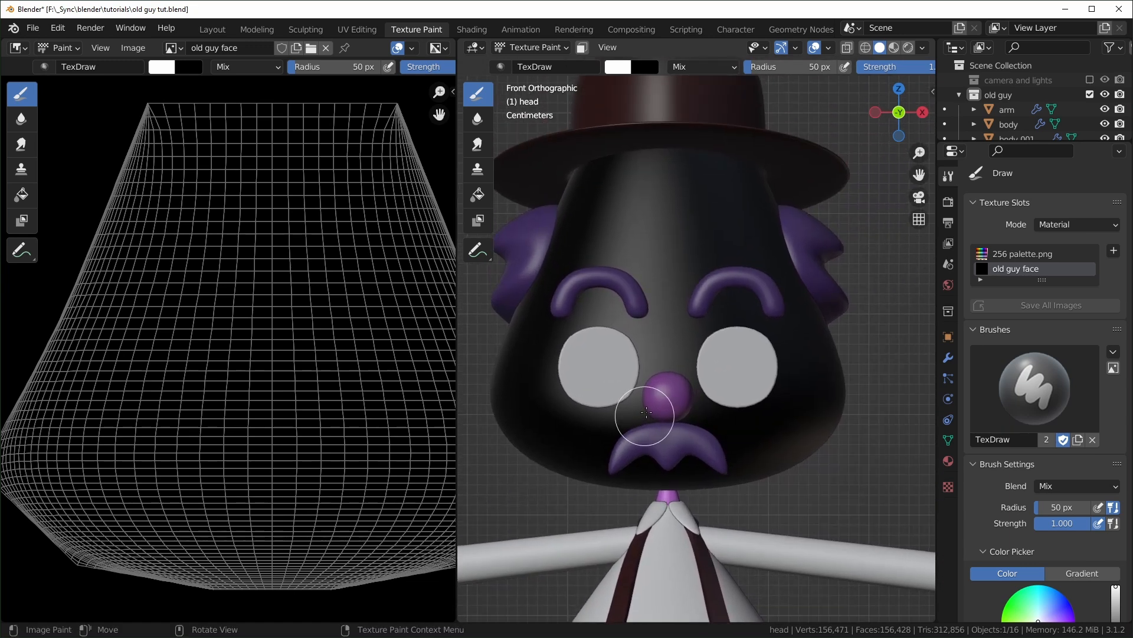
pyautogui.scroll(3, 614, 307)
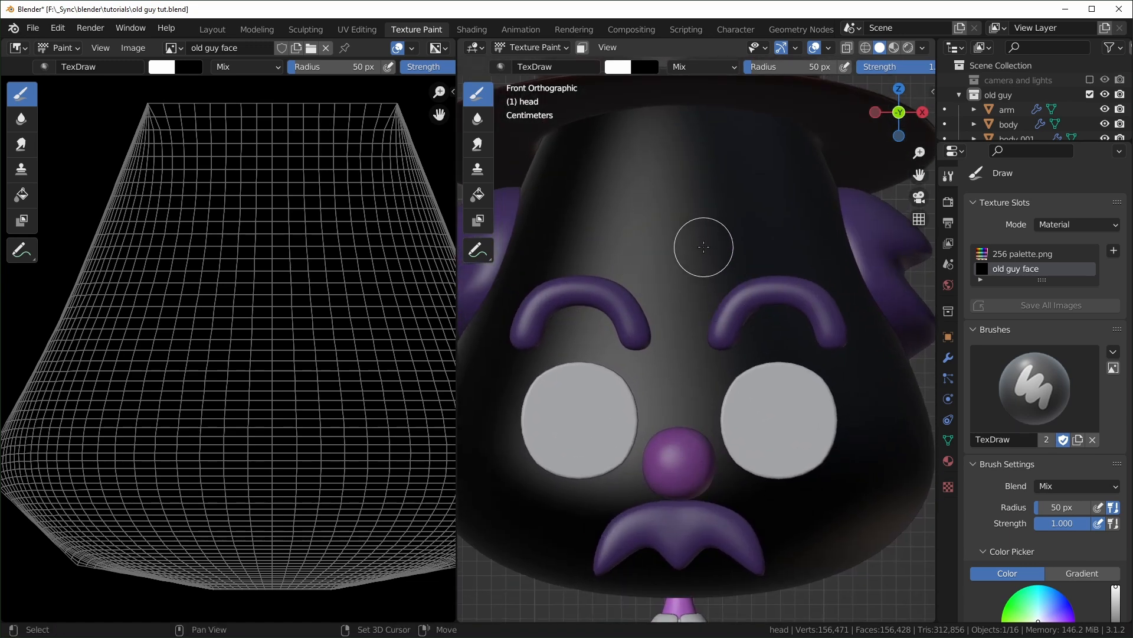
# - Reduce the TexDraw brush radius to 11 px
pyautogui.press('f')
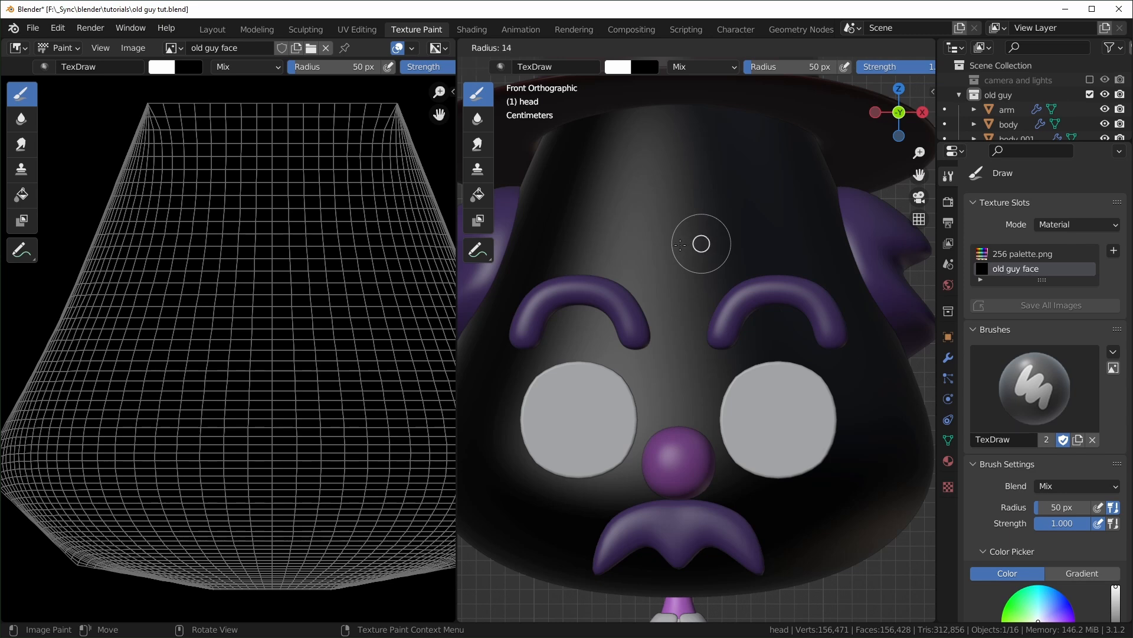
pyautogui.click(679, 244)
pyautogui.press('f')
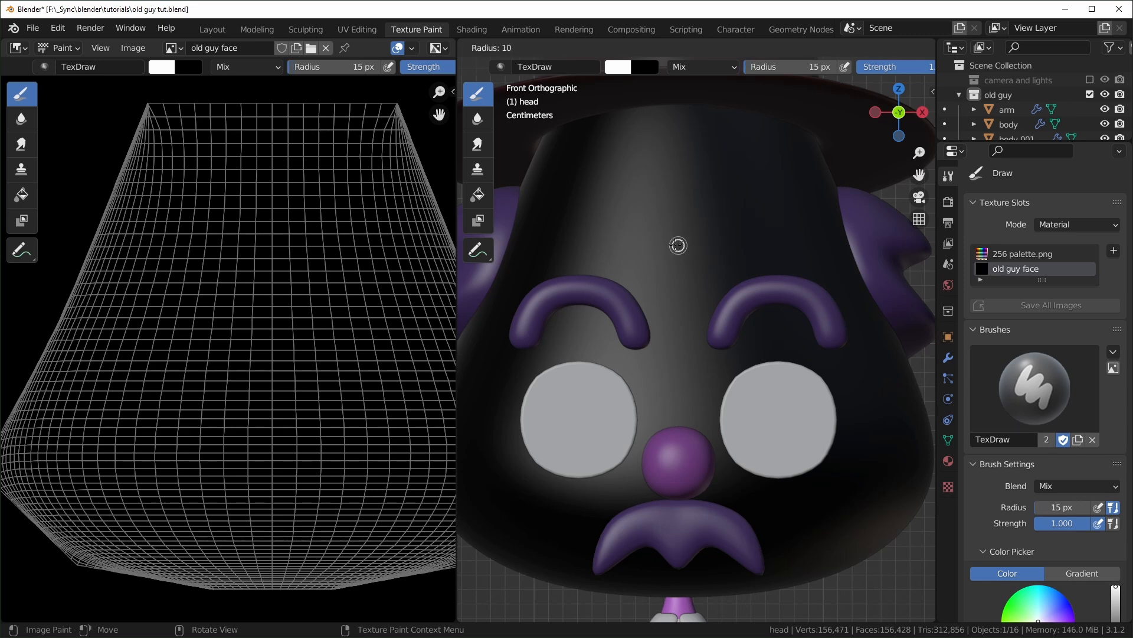
pyautogui.click(678, 245)
# - Expand the brush's Stroke settings and the Stabilize Stroke options within them
pyautogui.scroll(-5, 1074, 418)
pyautogui.scroll(-2, 1027, 413)
pyautogui.scroll(-4, 1026, 417)
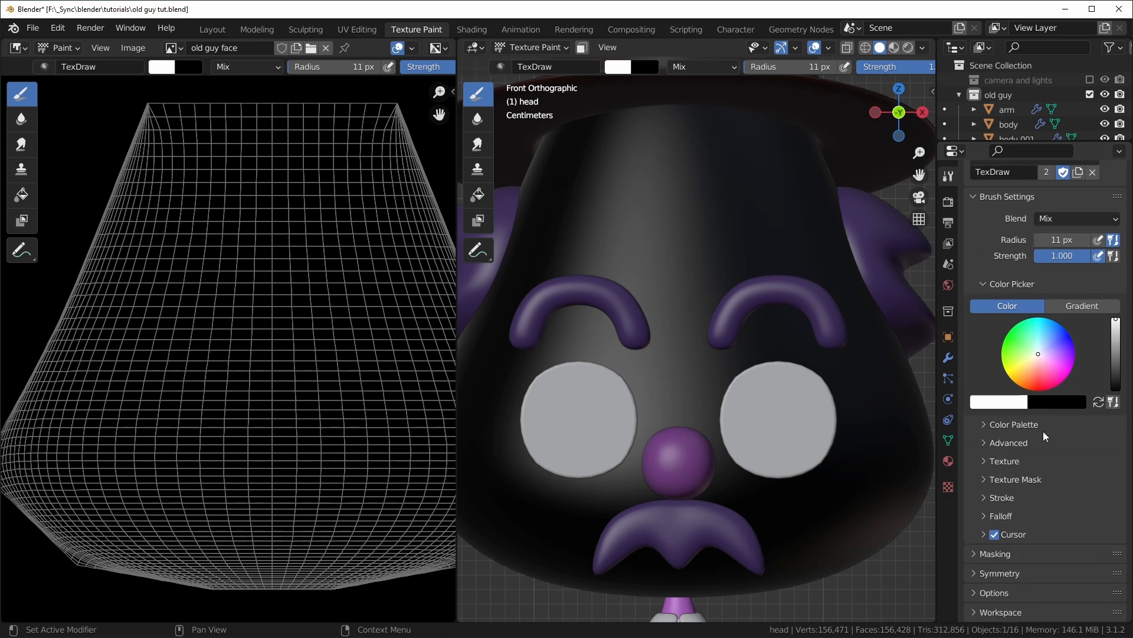
pyautogui.click(988, 499)
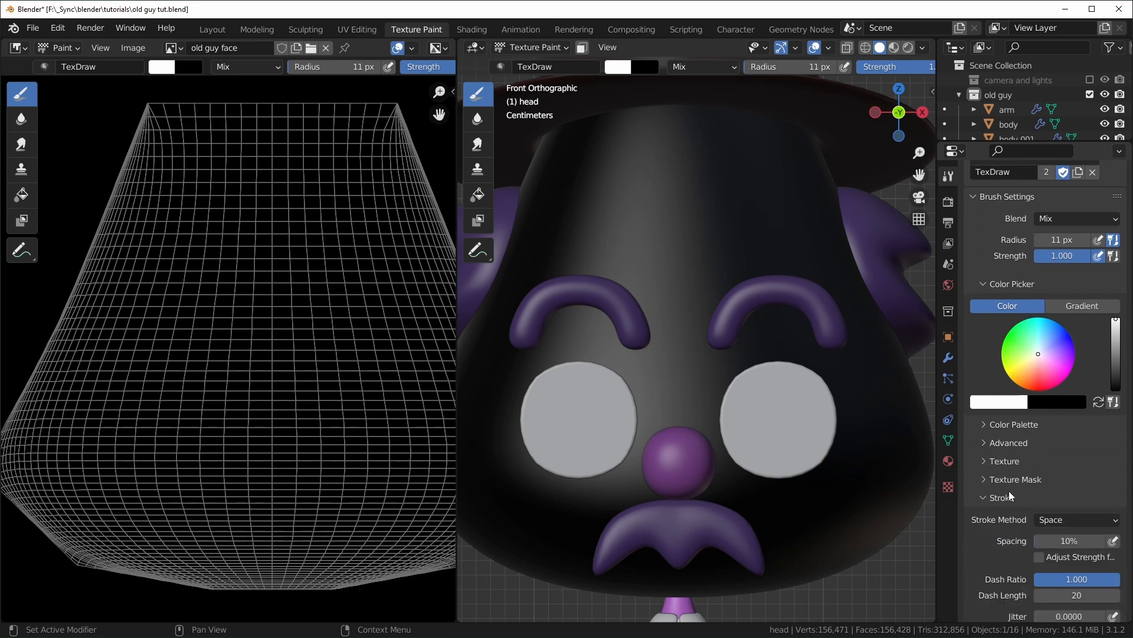
pyautogui.scroll(-7, 997, 506)
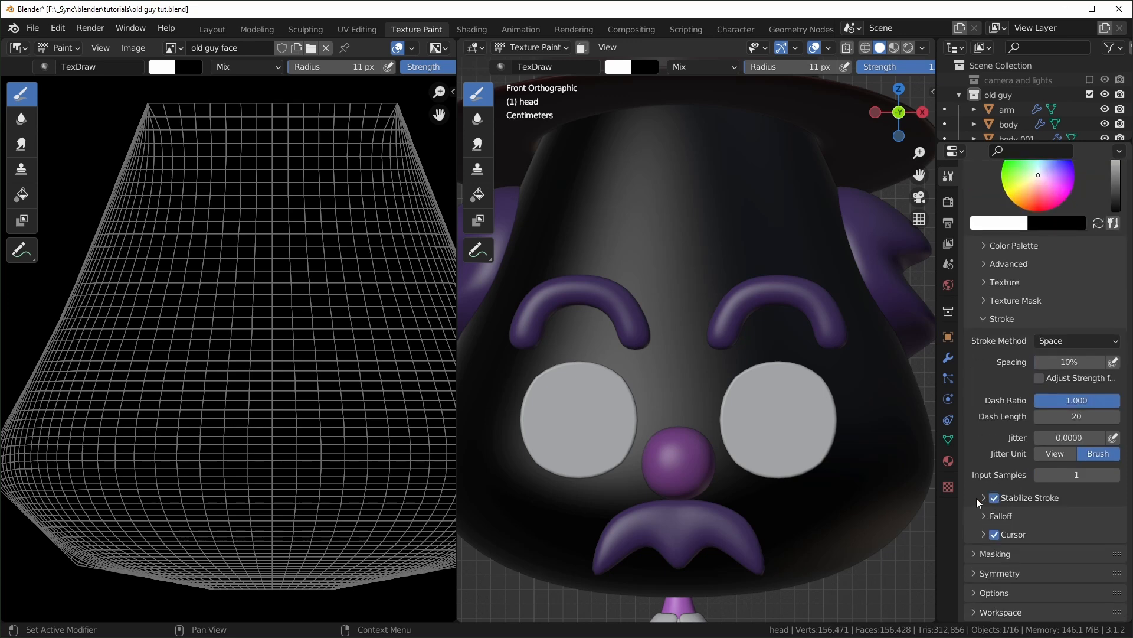
pyautogui.click(982, 499)
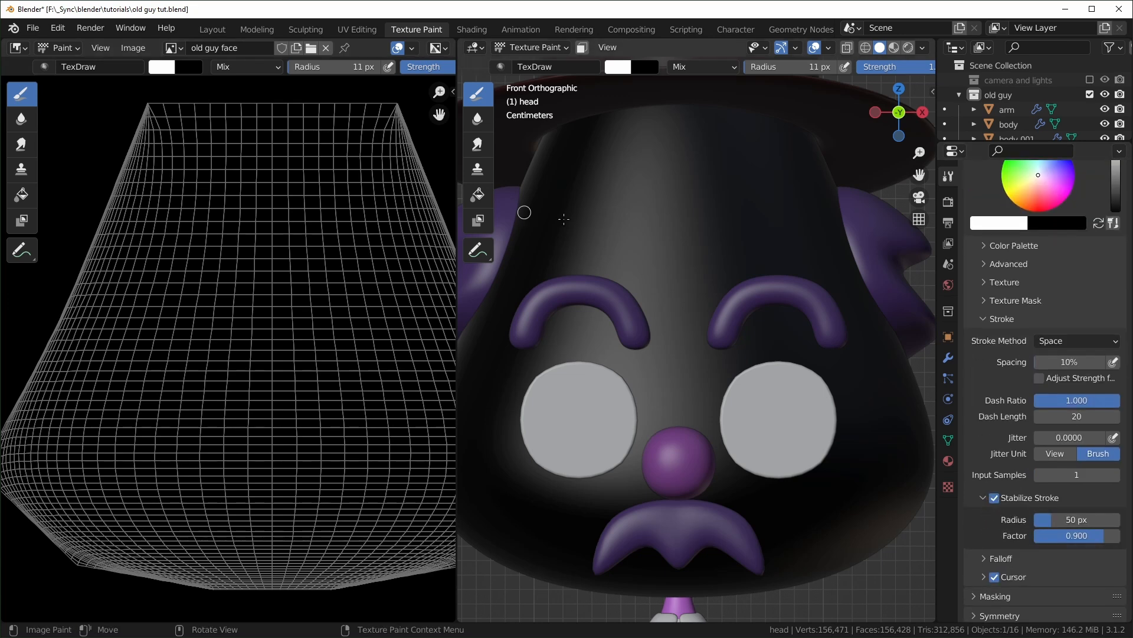
# - Paint a long white wrinkle line across the forehead and a shorter one above it, undoing the first trial stroke
pyautogui.moveTo(608, 247); pyautogui.dragTo(812, 247)
pyautogui.hotkey('ctrl', 'z')
pyautogui.moveTo(552, 253); pyautogui.dragTo(841, 258)
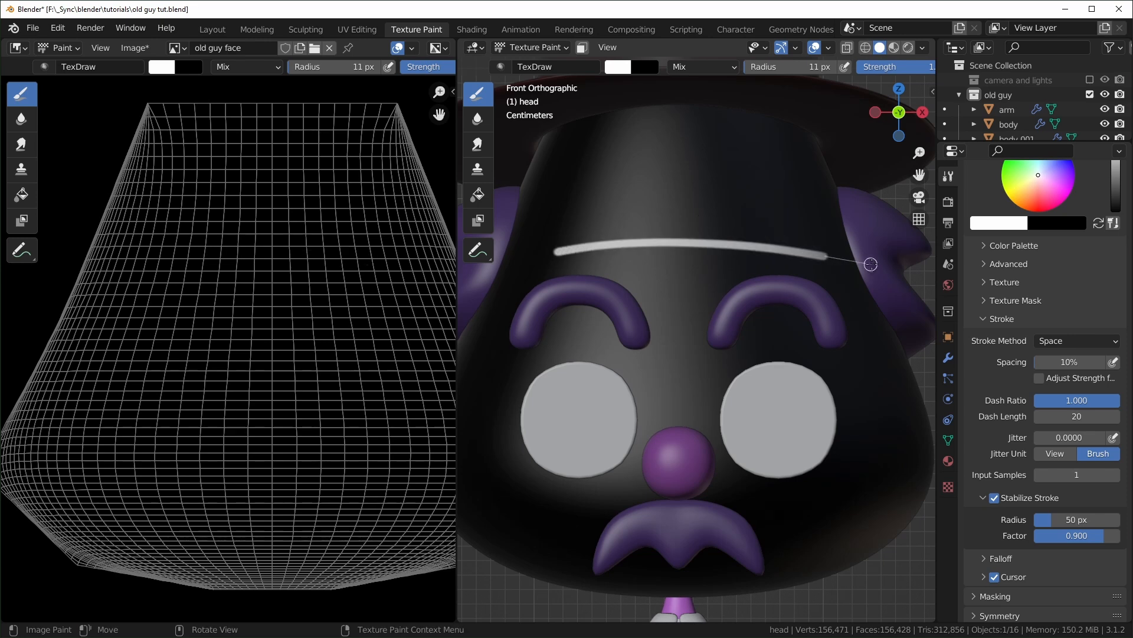
pyautogui.moveTo(620, 211); pyautogui.dragTo(742, 215)
# - Reduce the brush radius to 6 px and paint a thin white curved line from each side of the nose under the glasses
pyautogui.scroll(3, 757, 508)
pyautogui.scroll(-2, 793, 443)
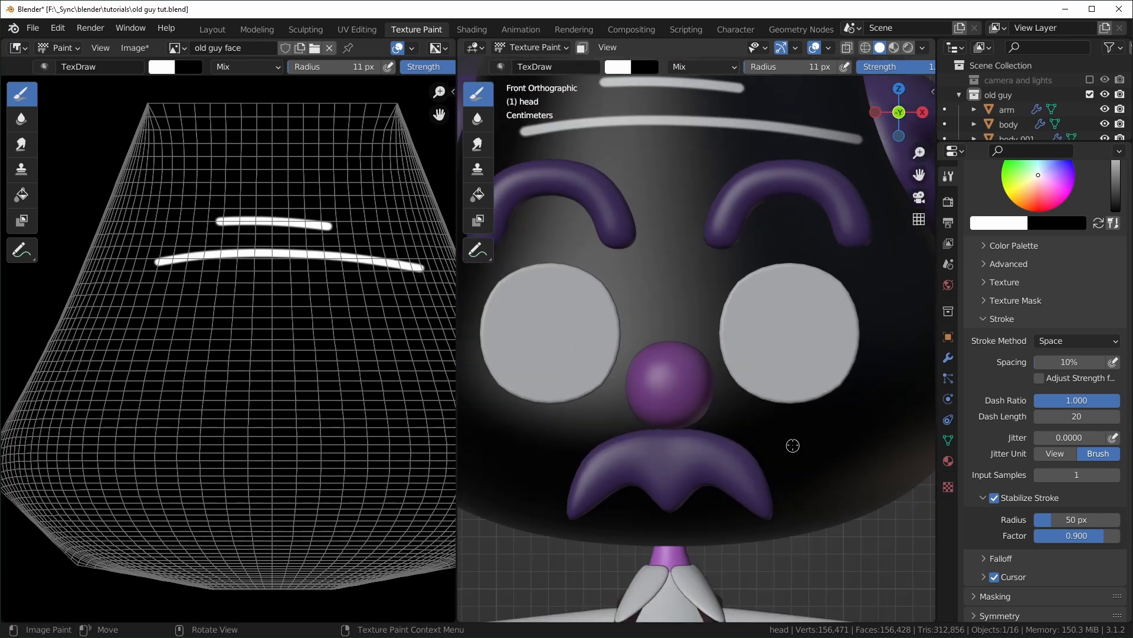
pyautogui.press('f')
pyautogui.click(683, 318)
pyautogui.moveTo(752, 423); pyautogui.dragTo(838, 434)
pyautogui.moveTo(839, 434); pyautogui.dragTo(686, 370, button='middle')
pyautogui.press('KP_1')
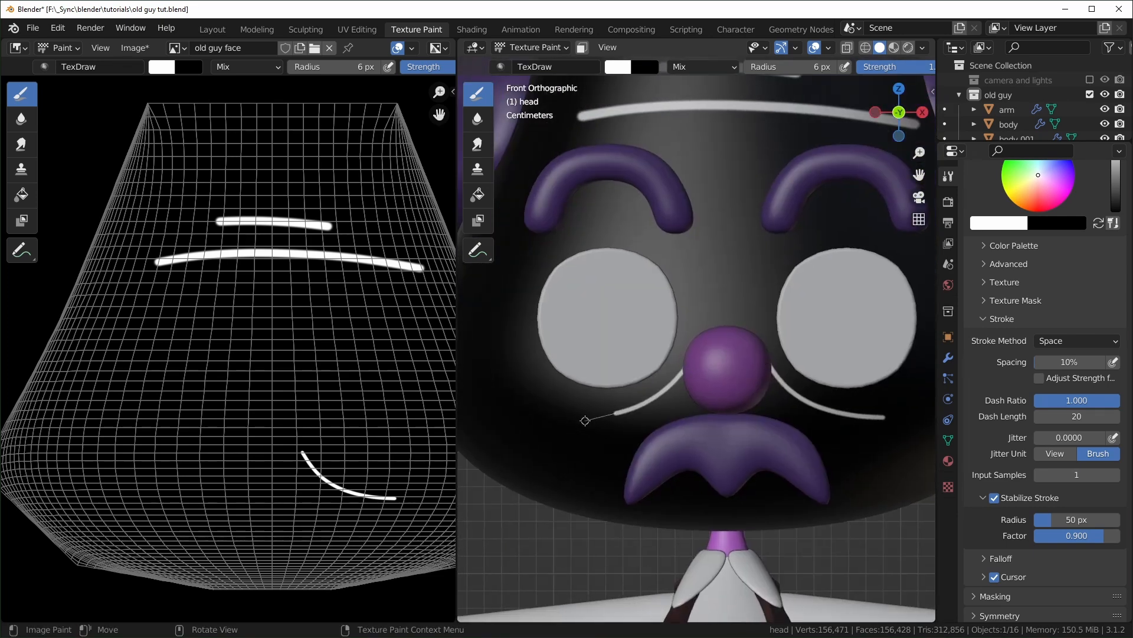
pyautogui.moveTo(601, 419); pyautogui.dragTo(602, 419)
pyautogui.scroll(-4, 601, 418)
pyautogui.moveTo(601, 419)
pyautogui.mouseDown(button='middle')
pyautogui.moveTo(788, 372)
pyautogui.moveTo(761, 378)
pyautogui.mouseUp(button='middle')
pyautogui.scroll(-5, 761, 378)
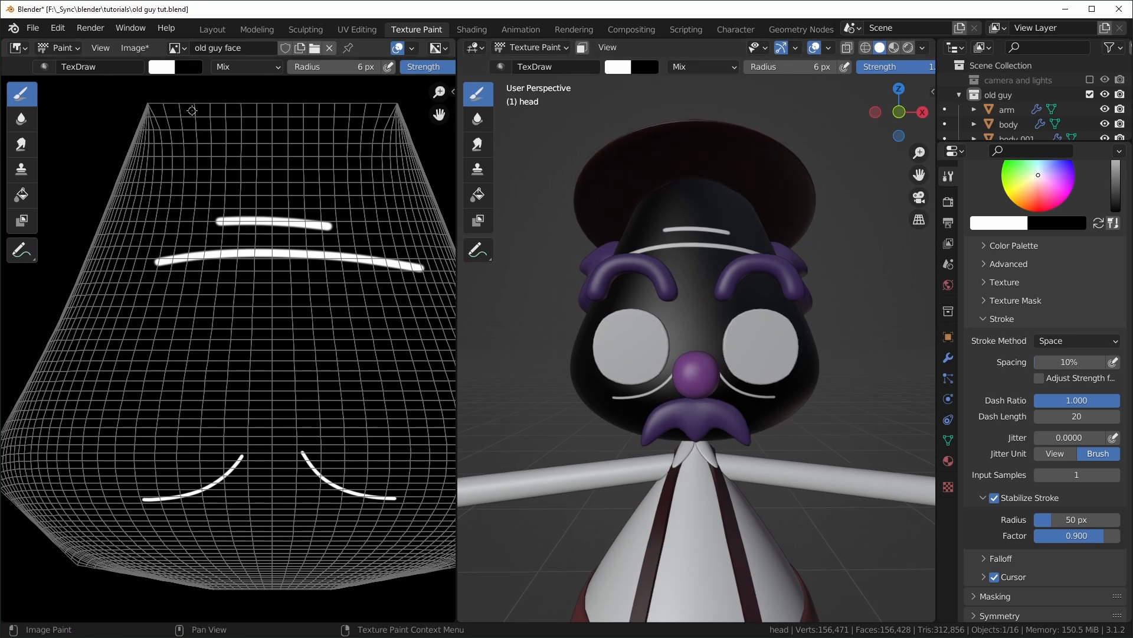
# - Save the painted texture as old guy face.png in RGB with 8-bit color depth and 0% compression
pyautogui.click(142, 52)
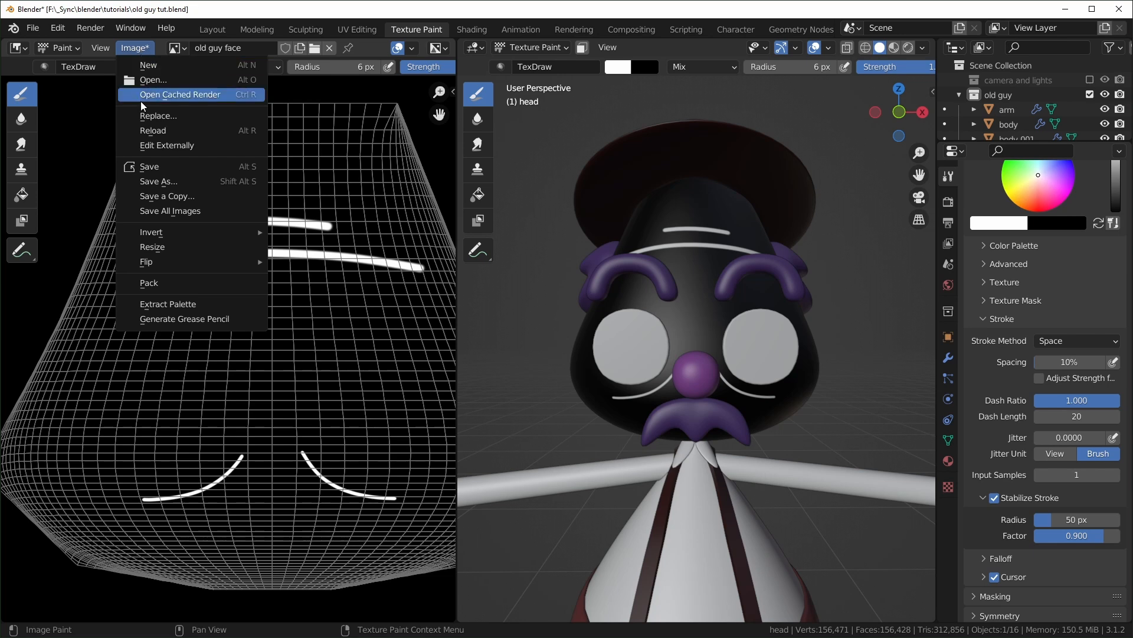
pyautogui.click(165, 181)
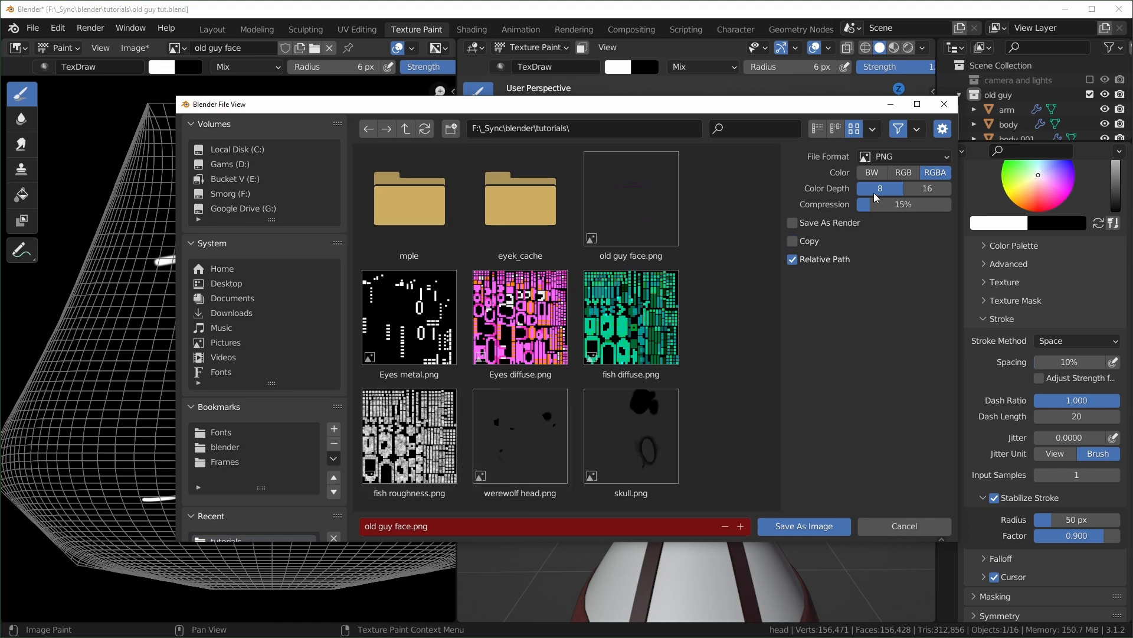
pyautogui.moveTo(904, 205); pyautogui.dragTo(859, 204)
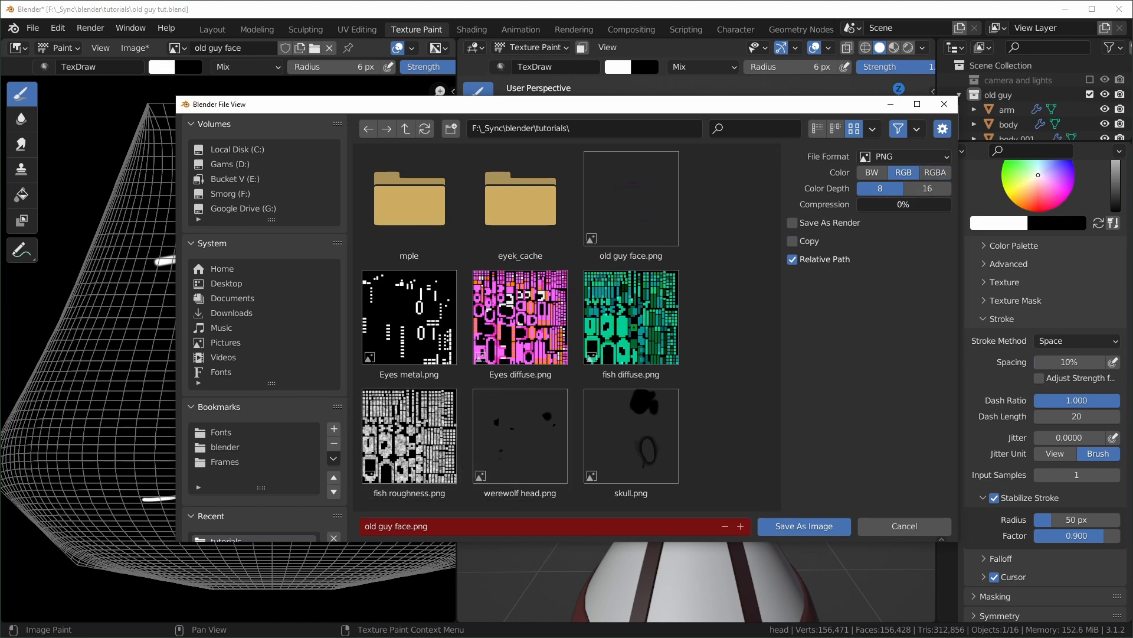
pyautogui.click(805, 526)
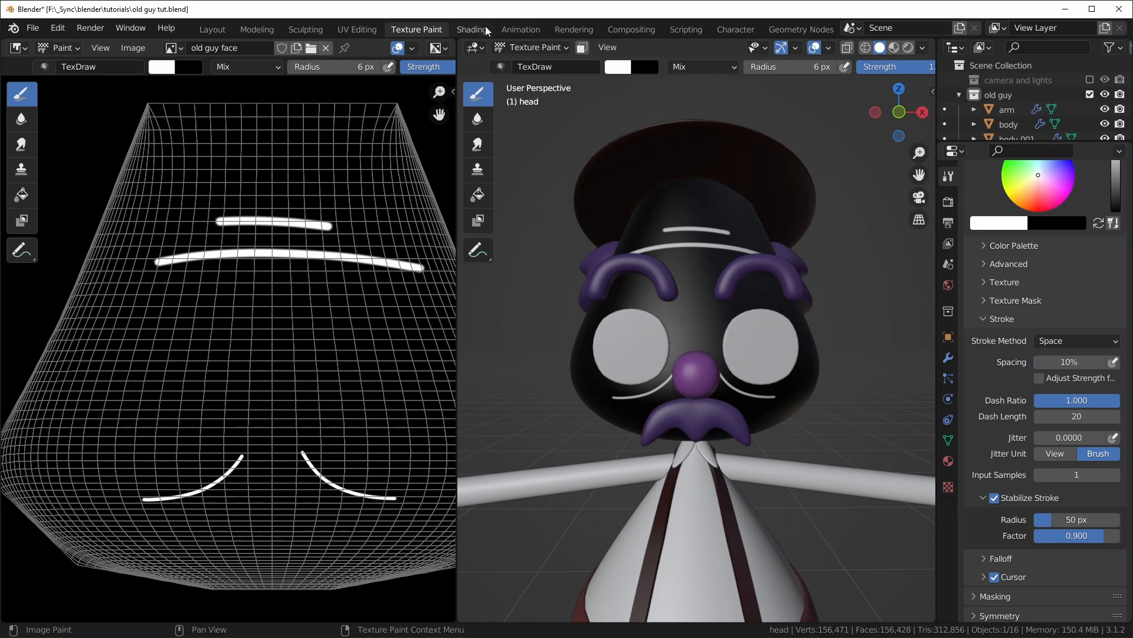
# - Add a MixRGB node beside the image textures in the head's shader nodes
pyautogui.click(475, 29)
pyautogui.hotkey('shift', 'a')
pyautogui.write('mix')
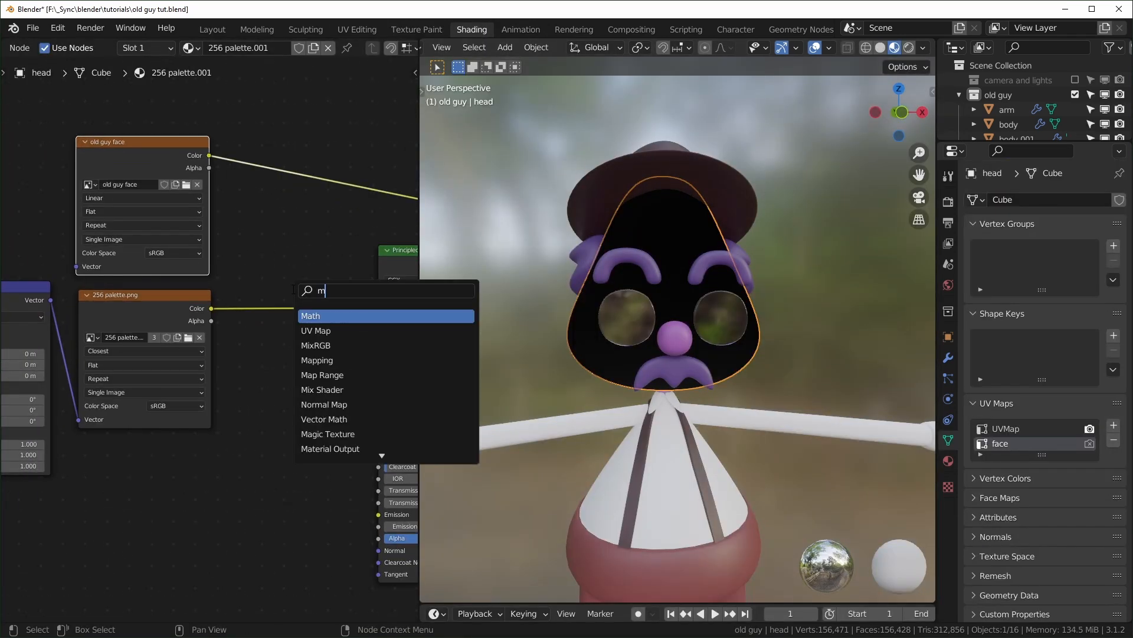
pyautogui.click(321, 316)
pyautogui.click(307, 328)
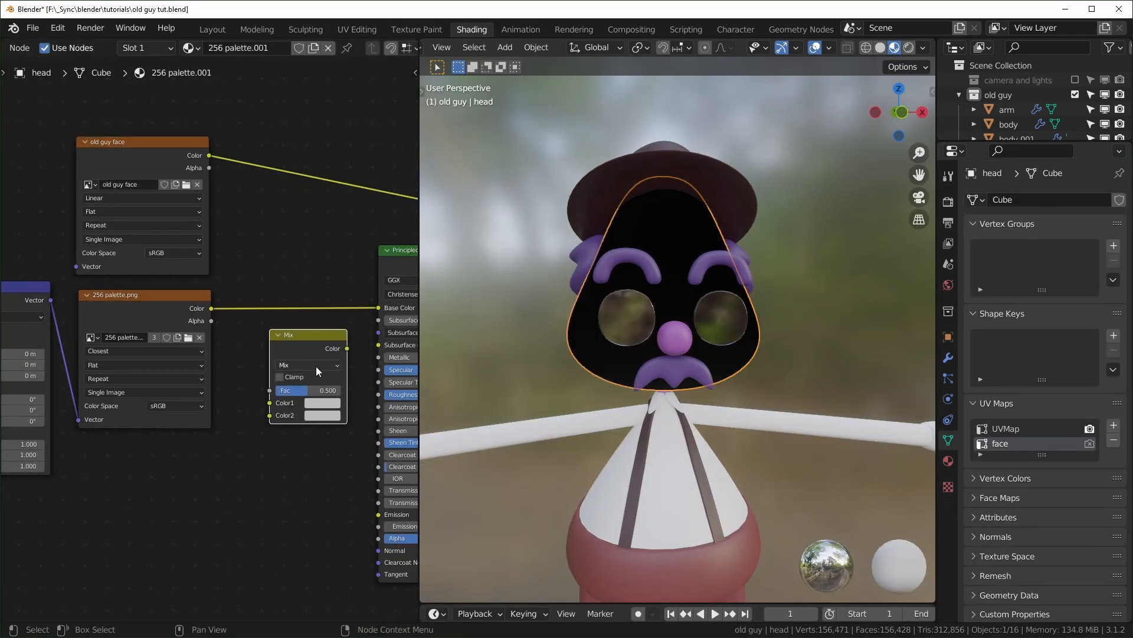
# - Preview the Principled BSDF through the material output again in place of the raw face texture
pyautogui.moveTo(307, 328); pyautogui.dragTo(63, 316, button='middle')
pyautogui.keyDown('ctrl'); pyautogui.keyDown('shift'); pyautogui.click(214, 252); pyautogui.keyUp('shift'); pyautogui.keyUp('ctrl')
pyautogui.moveTo(213, 252); pyautogui.dragTo(447, 236, button='middle')
pyautogui.moveTo(265, 365); pyautogui.dragTo(260, 288)
pyautogui.moveTo(284, 253); pyautogui.dragTo(504, 244, button='middle')
# - Insert the Mix node between 256 palette.png and Base Color, using old guy face's color as Fac and black as Color2
pyautogui.moveTo(97, 296); pyautogui.dragTo(294, 229)
pyautogui.moveTo(234, 250); pyautogui.dragTo(228, 301)
pyautogui.moveTo(228, 302); pyautogui.dragTo(227, 312)
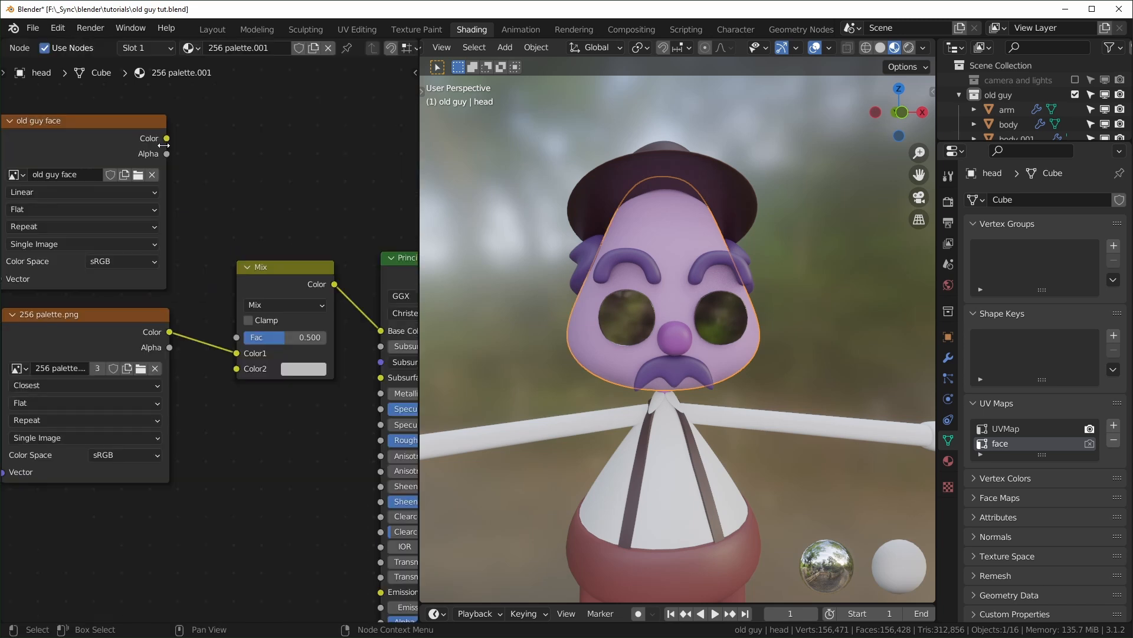
pyautogui.moveTo(166, 139); pyautogui.dragTo(238, 337)
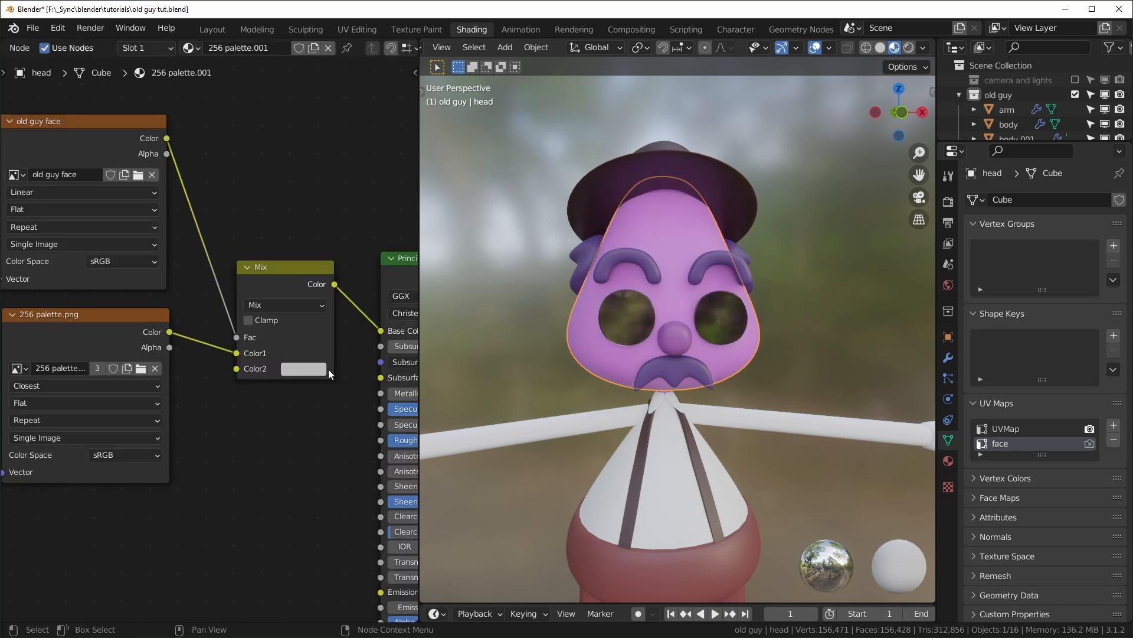
pyautogui.click(304, 369)
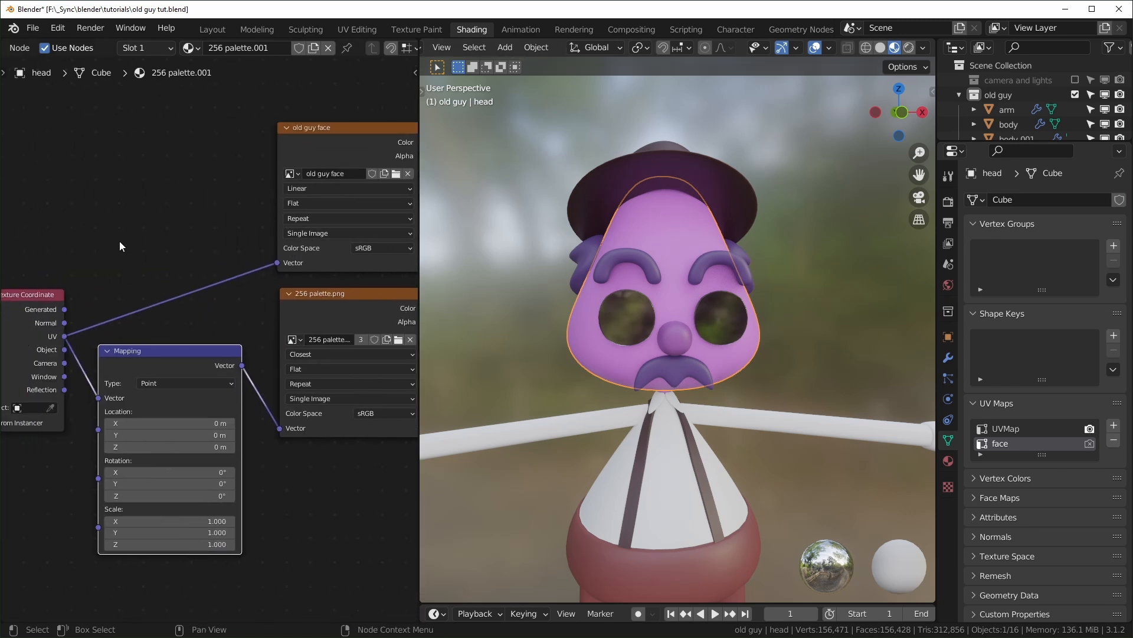
# - Add a UV Map node set to "face" and connect it to the old guy face texture's Vector input
pyautogui.hotkey('shift', 'a')
pyautogui.click(162, 208)
pyautogui.write('un')
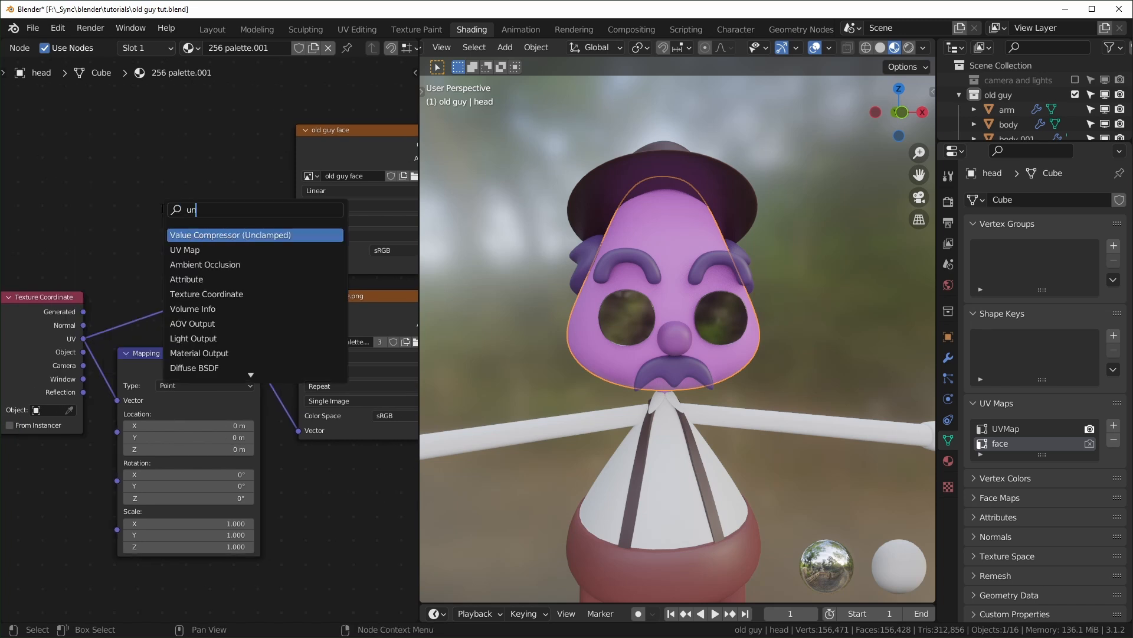
pyautogui.press('BackSpace')
pyautogui.write('v')
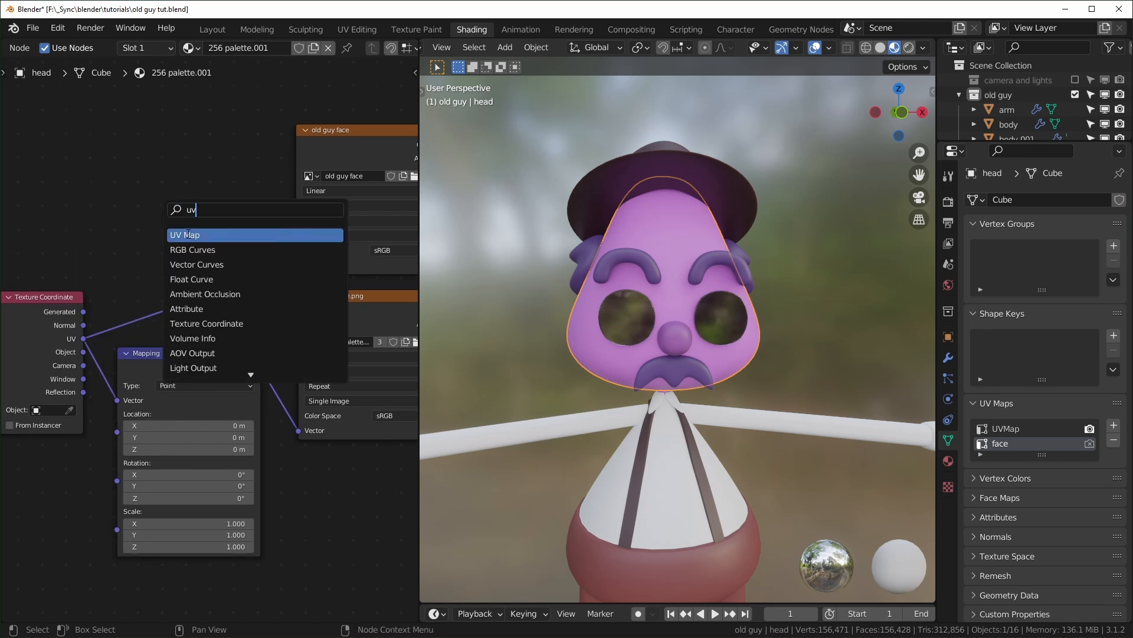
pyautogui.click(187, 234)
pyautogui.click(173, 235)
pyautogui.click(173, 232)
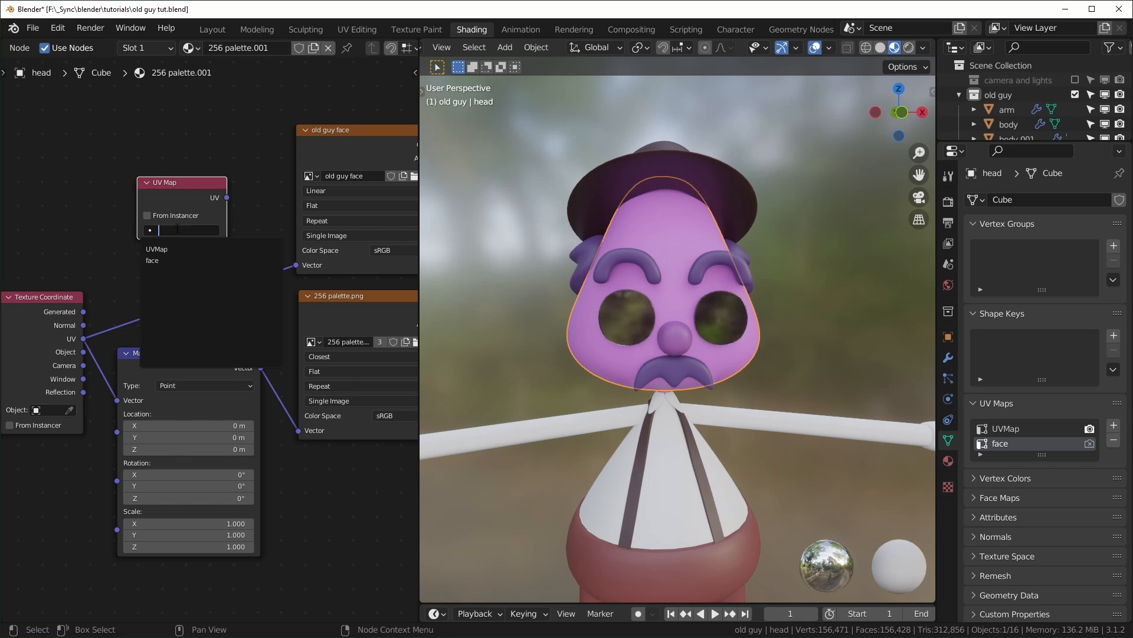
pyautogui.click(163, 260)
pyautogui.moveTo(226, 198); pyautogui.dragTo(297, 265)
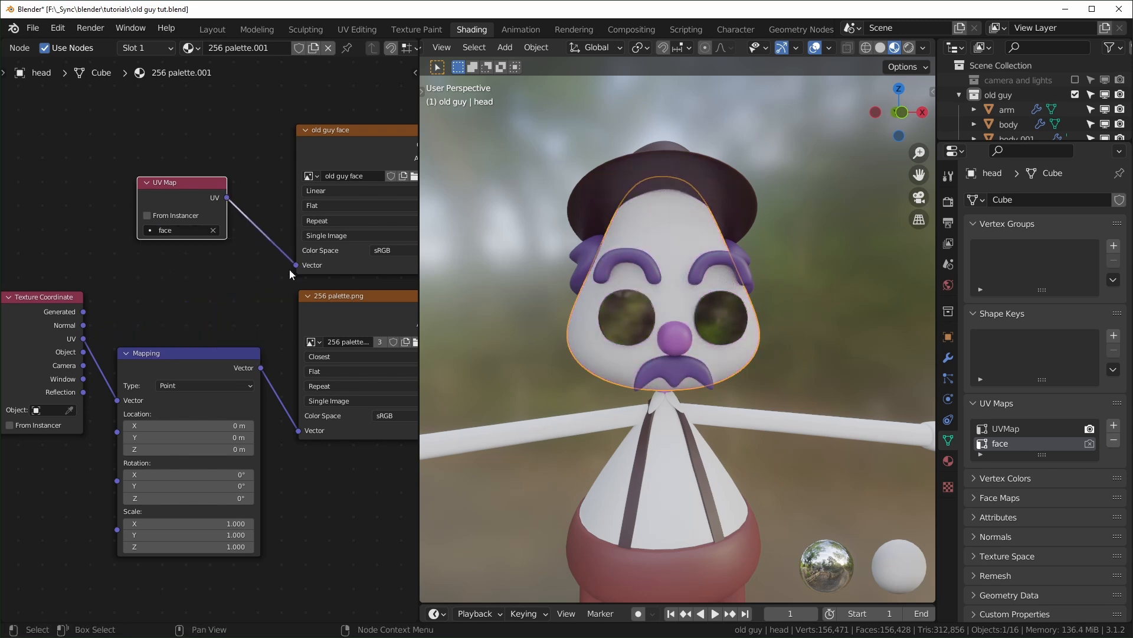
# - Sample the head's pink into the Mix node's Color2 and adjust that color for the wrinkle lines
pyautogui.keyDown('ctrl'); pyautogui.hscroll(8, 275, 324); pyautogui.keyUp('ctrl')
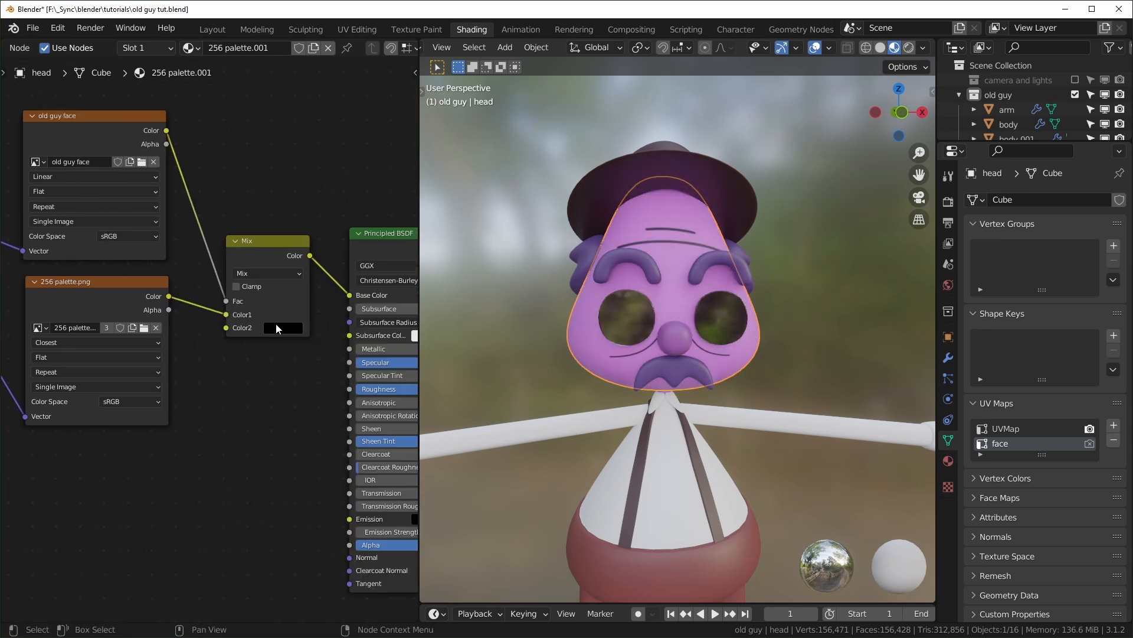
pyautogui.click(281, 327)
pyautogui.moveTo(311, 299); pyautogui.dragTo(348, 298)
pyautogui.scroll(2, 226, 358)
pyautogui.press('e')
pyautogui.click(681, 260)
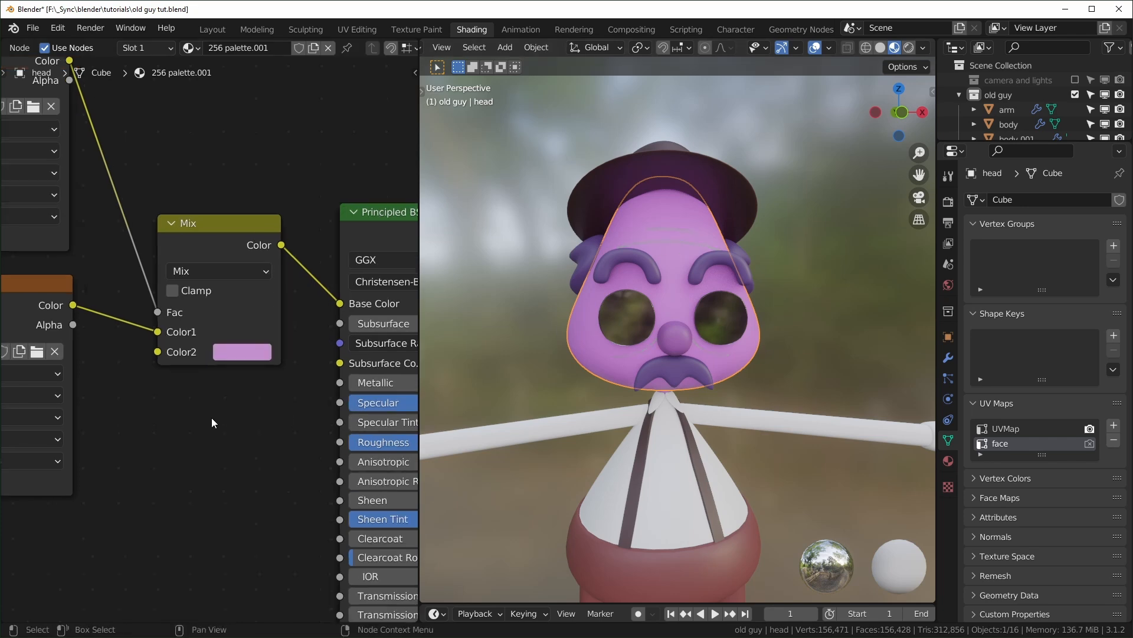
pyautogui.click(240, 351)
pyautogui.moveTo(305, 293); pyautogui.dragTo(312, 292)
pyautogui.click(312, 290)
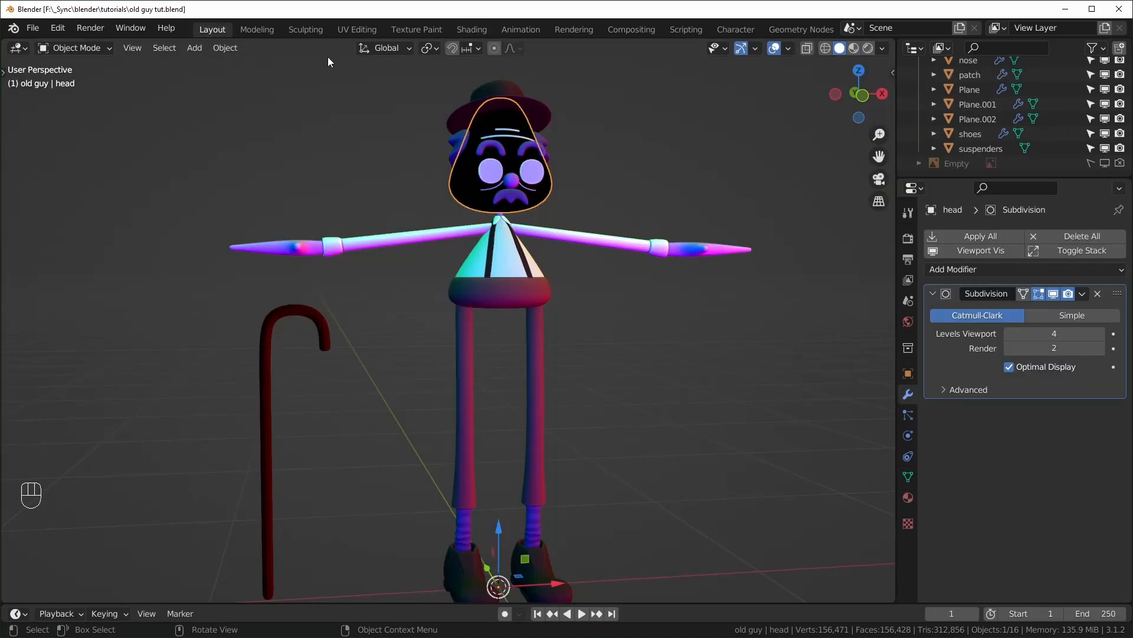
# - Deselect everything in the Layout workspace, set the solid viewport shading color to Material, and save the file
pyautogui.moveTo(626, 166); pyautogui.dragTo(584, 160, button='middle')
pyautogui.click(638, 166)
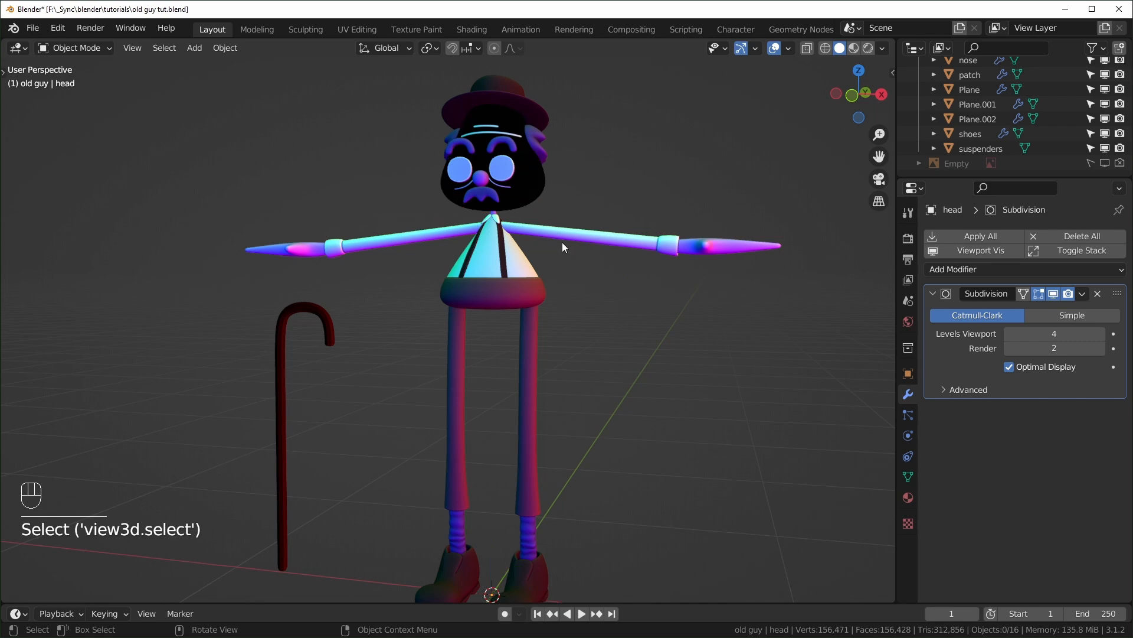
pyautogui.click(883, 49)
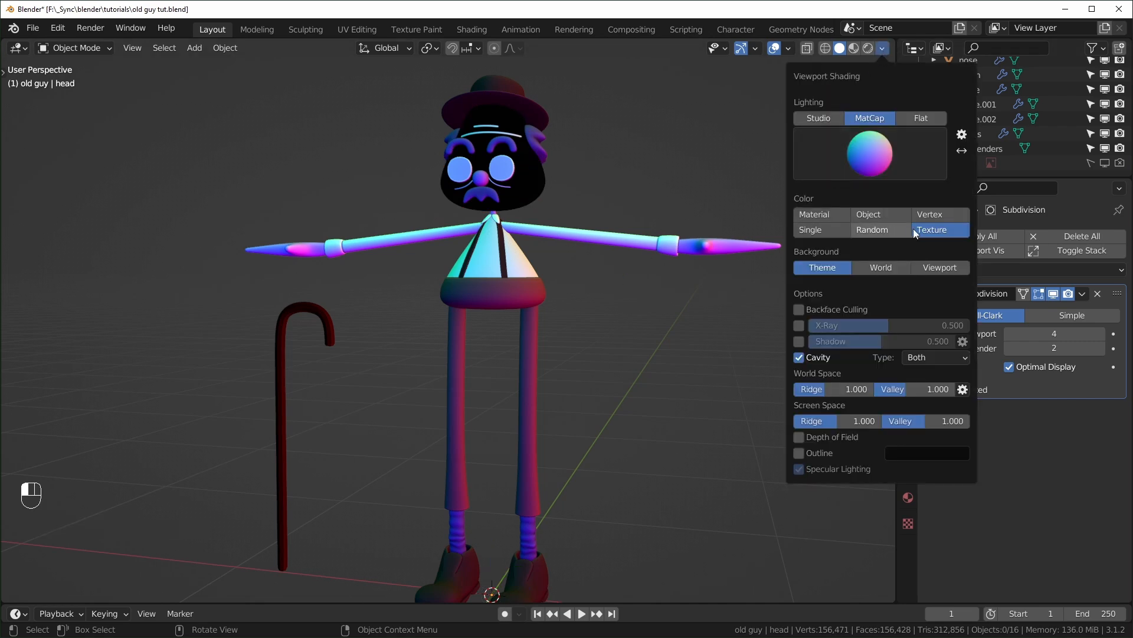
pyautogui.click(815, 217)
pyautogui.click(869, 215)
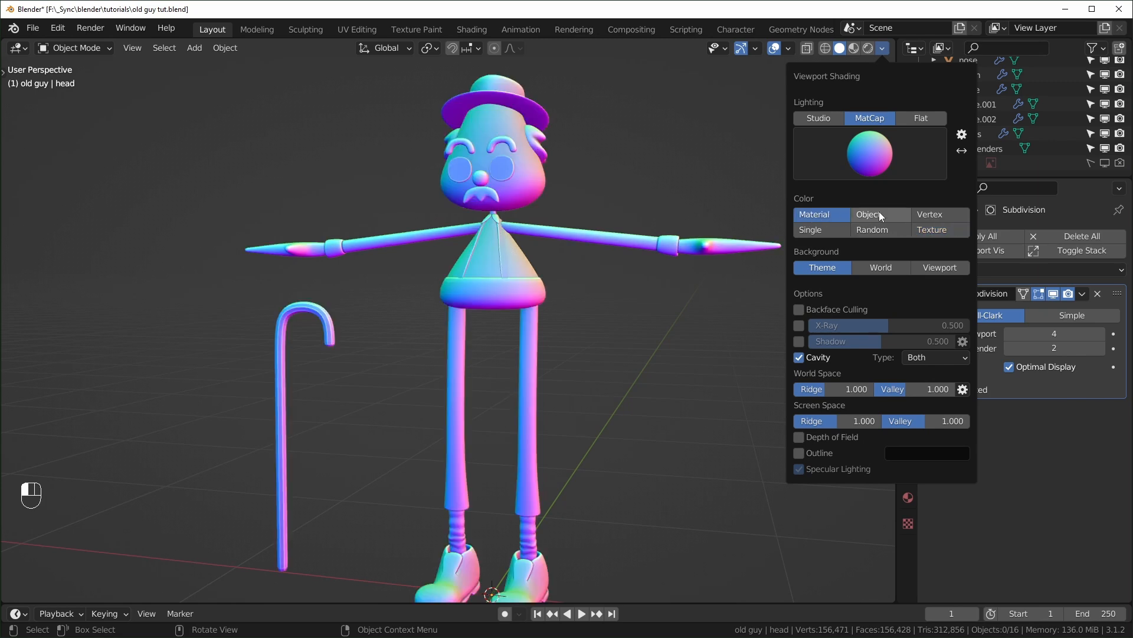
pyautogui.click(812, 223)
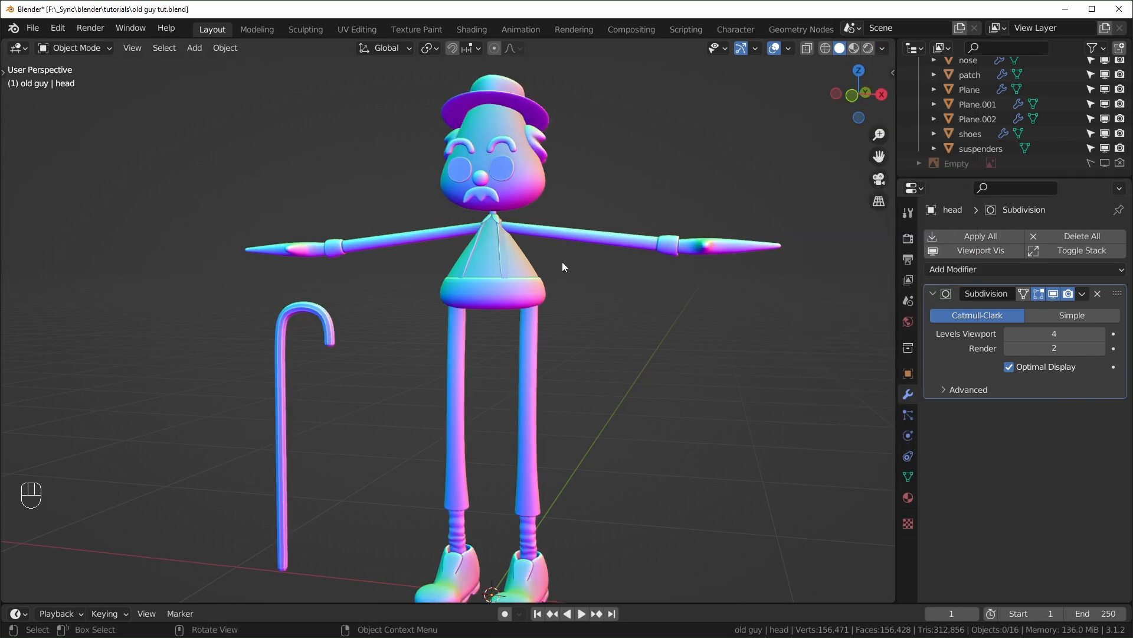
pyautogui.scroll(-3, 565, 265)
pyautogui.hotkey('ctrl', 's')
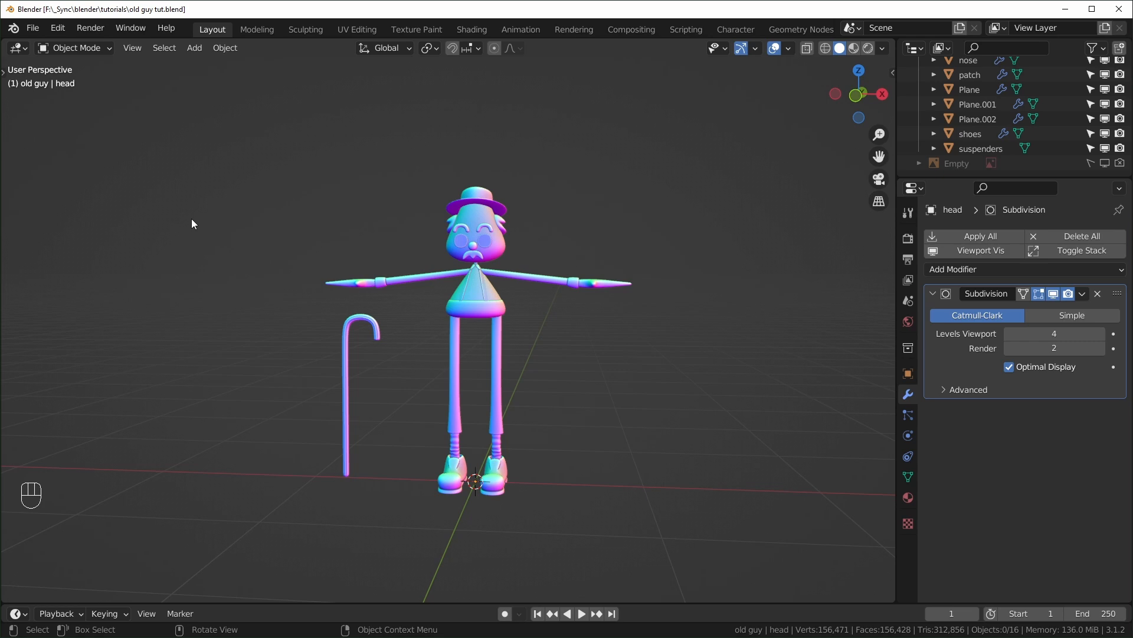
# - Append the Test Character collection from its blend file, browsing from the blender bookmark folder
pyautogui.click(32, 28)
pyautogui.click(44, 186)
pyautogui.click(249, 446)
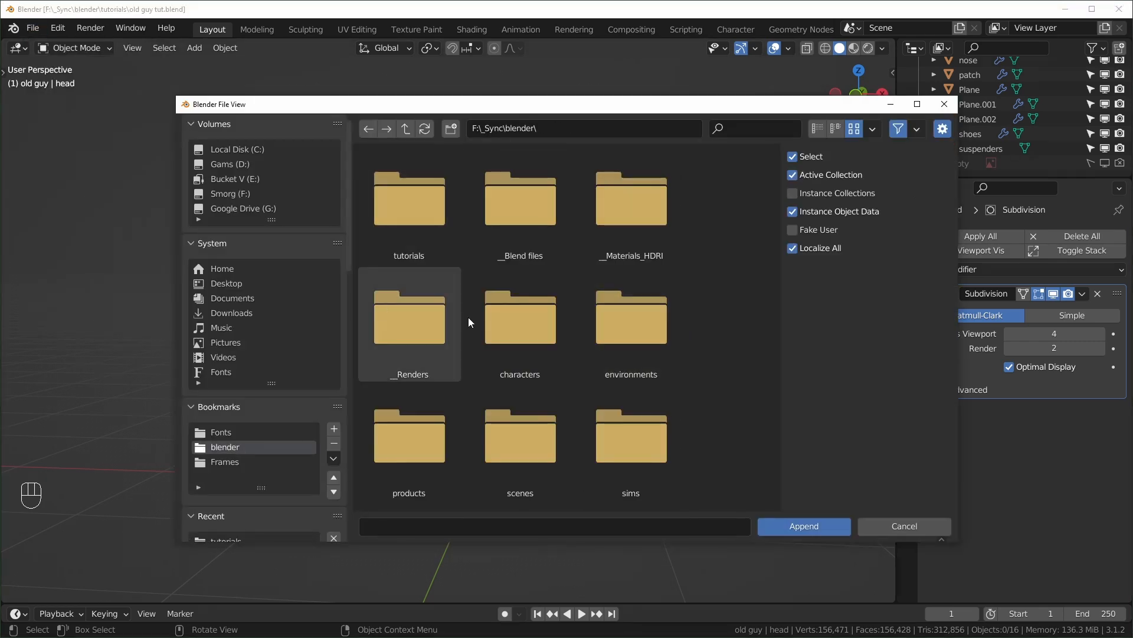
pyautogui.doubleClick(409, 442)
pyautogui.doubleClick(631, 201)
pyautogui.doubleClick(409, 200)
pyautogui.doubleClick(409, 324)
pyautogui.click(520, 206)
pyautogui.click(818, 530)
# - Move the appended rig about 1.86 m along X beside the old man, then select and expand its armature in the Outliner
pyautogui.press('g')
pyautogui.click(720, 460)
pyautogui.moveTo(974, 159); pyautogui.dragTo(982, 91)
pyautogui.click(1006, 124)
pyautogui.click(934, 124)
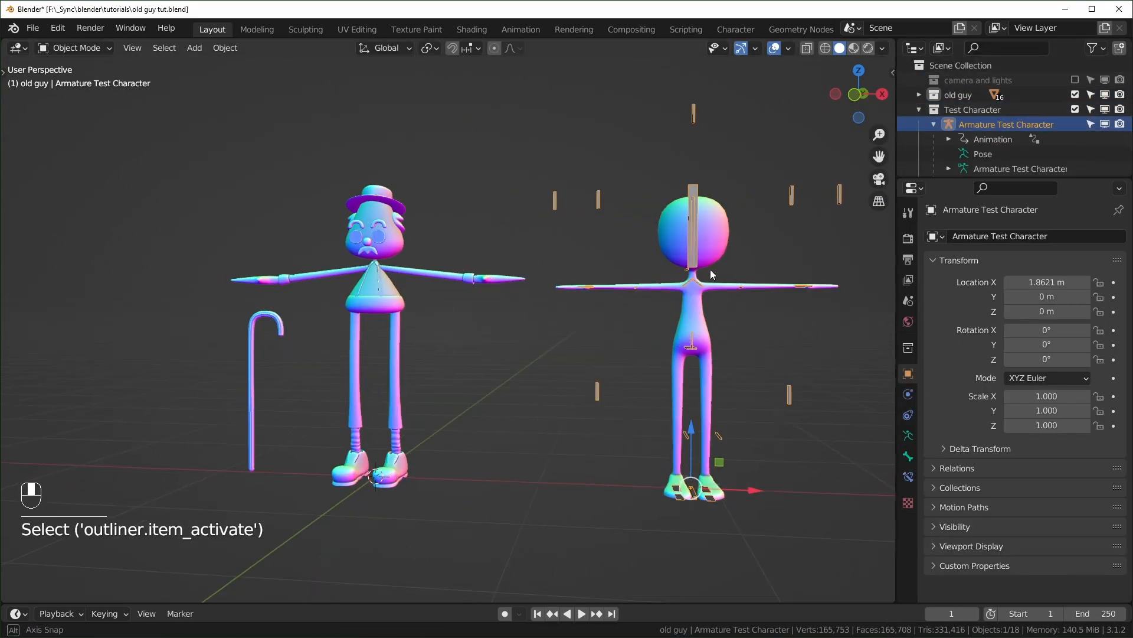
# - Delete the test character's body mesh, keeping only its armature
pyautogui.click(721, 243)
pyautogui.press('x')
pyautogui.click(724, 272)
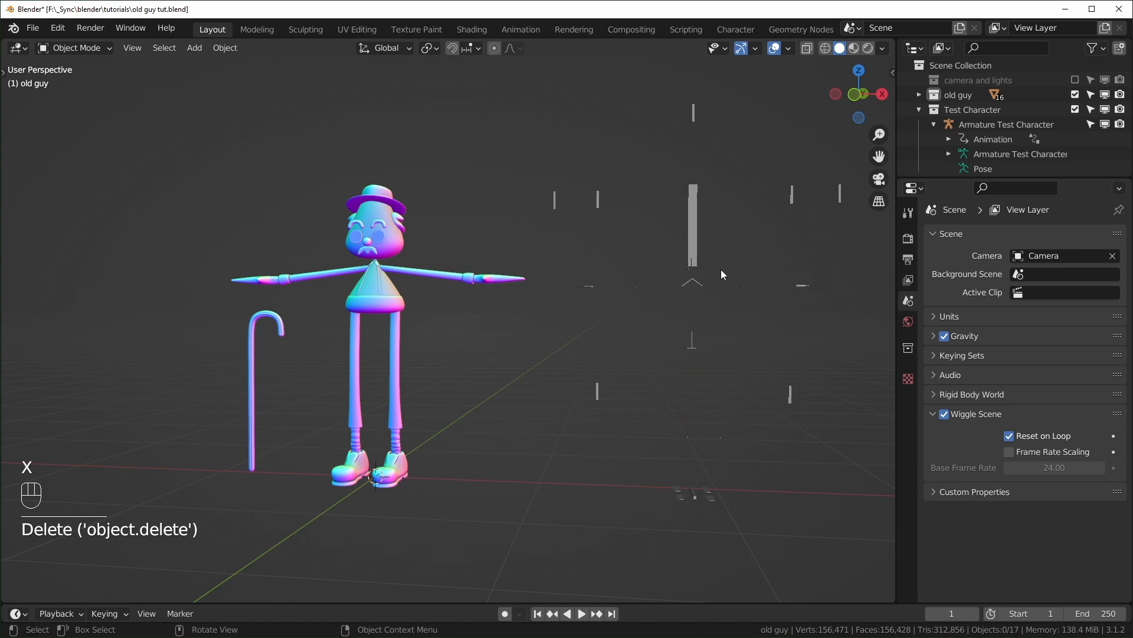
pyautogui.moveTo(707, 224); pyautogui.dragTo(752, 260, button='middle')
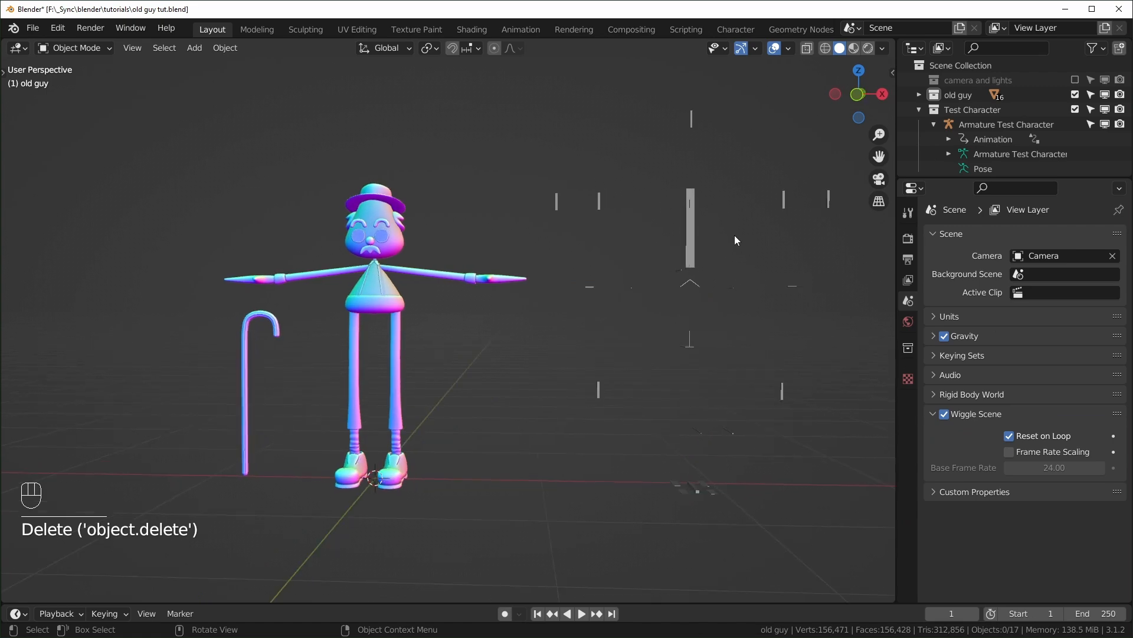
# - Select the test character armature and enable all of its used bone layers
pyautogui.click(737, 242)
pyautogui.click(908, 435)
pyautogui.click(946, 317)
pyautogui.keyDown('shift'); pyautogui.click(935, 316); pyautogui.keyUp('shift')
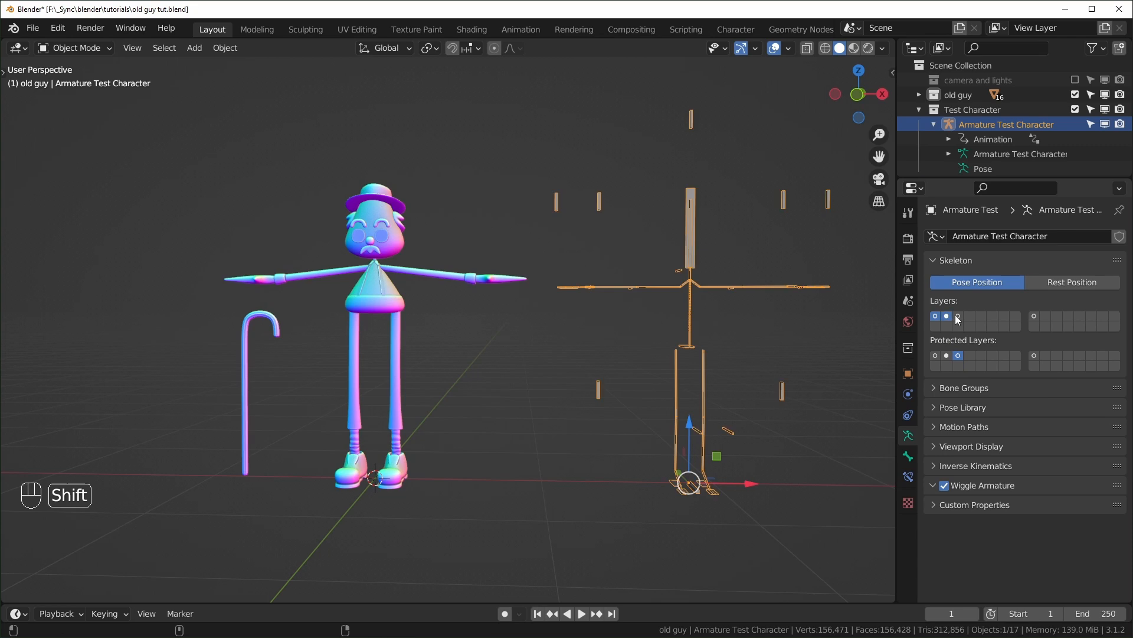
pyautogui.keyDown('shift'); pyautogui.click(1034, 317); pyautogui.keyUp('shift')
# - Clear the armature's location to center it on the old man, and enter Edit Mode in front view
pyautogui.press('g')
pyautogui.click(546, 476)
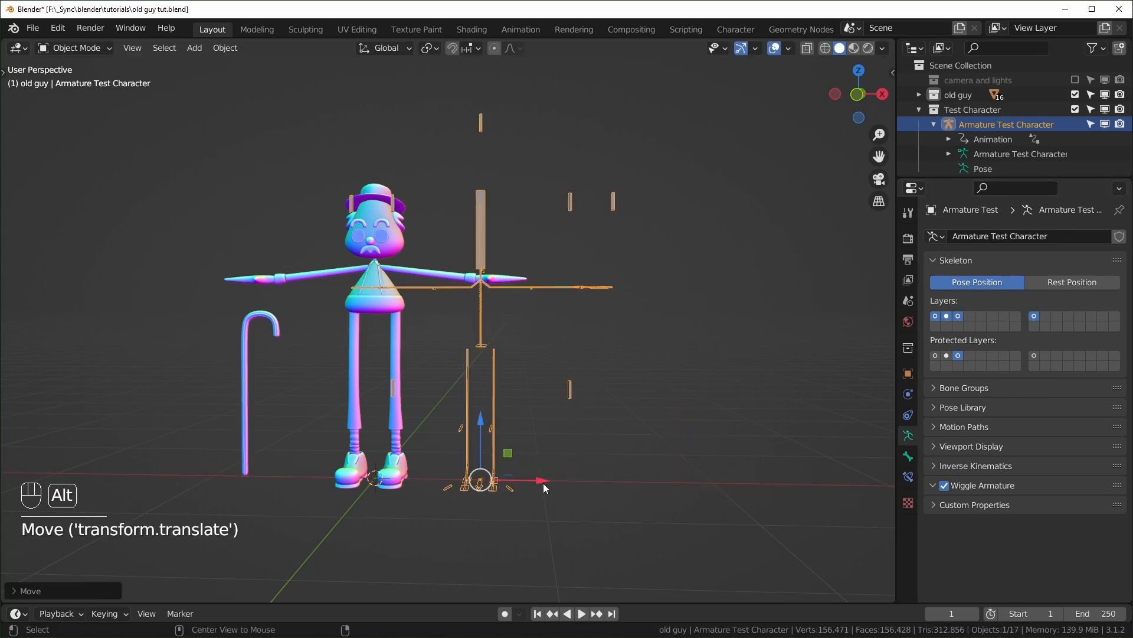
pyautogui.hotkey('alt', 'g')
pyautogui.press('KP_1')
pyautogui.scroll(1, 442, 373)
pyautogui.keyDown('shift'); pyautogui.moveTo(473, 374); pyautogui.dragTo(528, 374, button='middle'); pyautogui.keyUp('shift')
pyautogui.press('Tab')
pyautogui.click(505, 359)
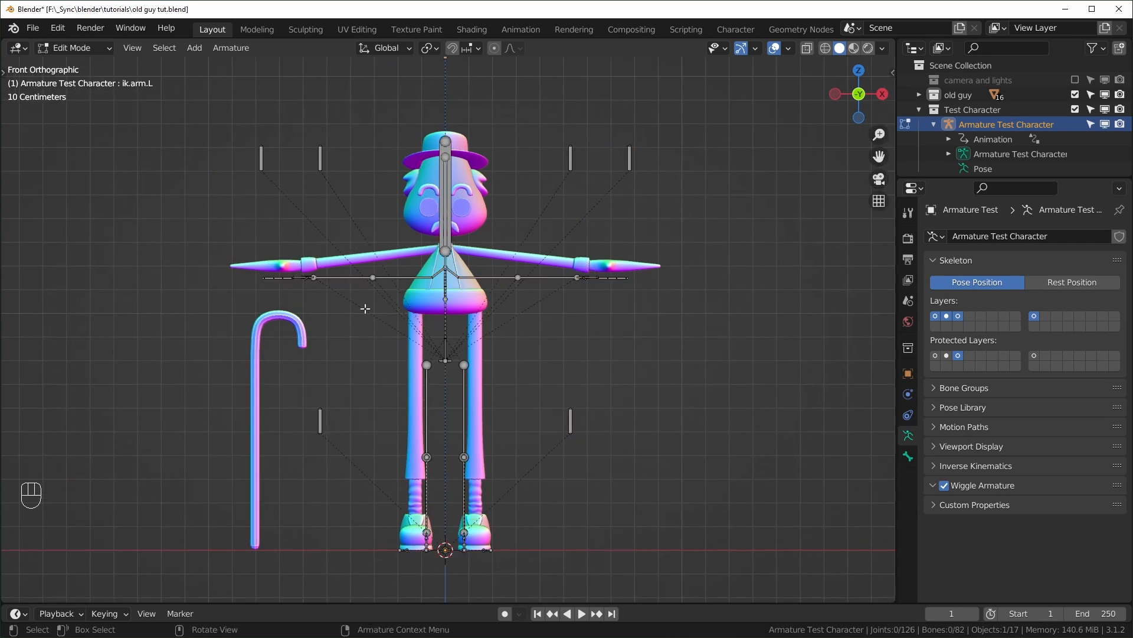
# - Delete the arm, leg and control bones on the character's right side
pyautogui.moveTo(195, 97); pyautogui.dragTo(393, 469)
pyautogui.scroll(2, 425, 532)
pyautogui.press('Delete')
pyautogui.moveTo(358, 203); pyautogui.dragTo(425, 560)
pyautogui.press('x')
pyautogui.moveTo(424, 534); pyautogui.dragTo(411, 566, button='middle')
pyautogui.keyDown('shift'); pyautogui.moveTo(411, 567); pyautogui.dragTo(410, 577, button='middle'); pyautogui.keyUp('shift')
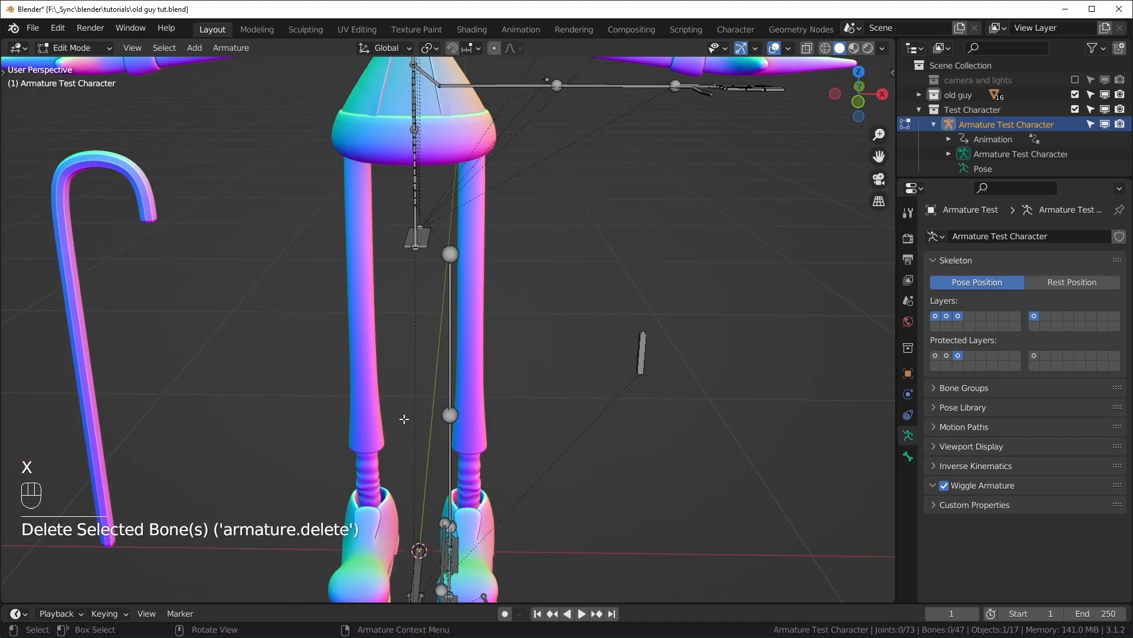
# - Select the left leg and foot bones and move them about 0.05 m along X into the old man's leg
pyautogui.press('KP_1')
pyautogui.moveTo(443, 203); pyautogui.dragTo(509, 466)
pyautogui.moveTo(472, 489); pyautogui.dragTo(451, 540, button='middle')
pyautogui.hotkey('ctrl', 'z')
pyautogui.press('ctrl+KP_Add')
pyautogui.press('ctrl+KP_Add')
pyautogui.moveTo(522, 482); pyautogui.dragTo(544, 483)
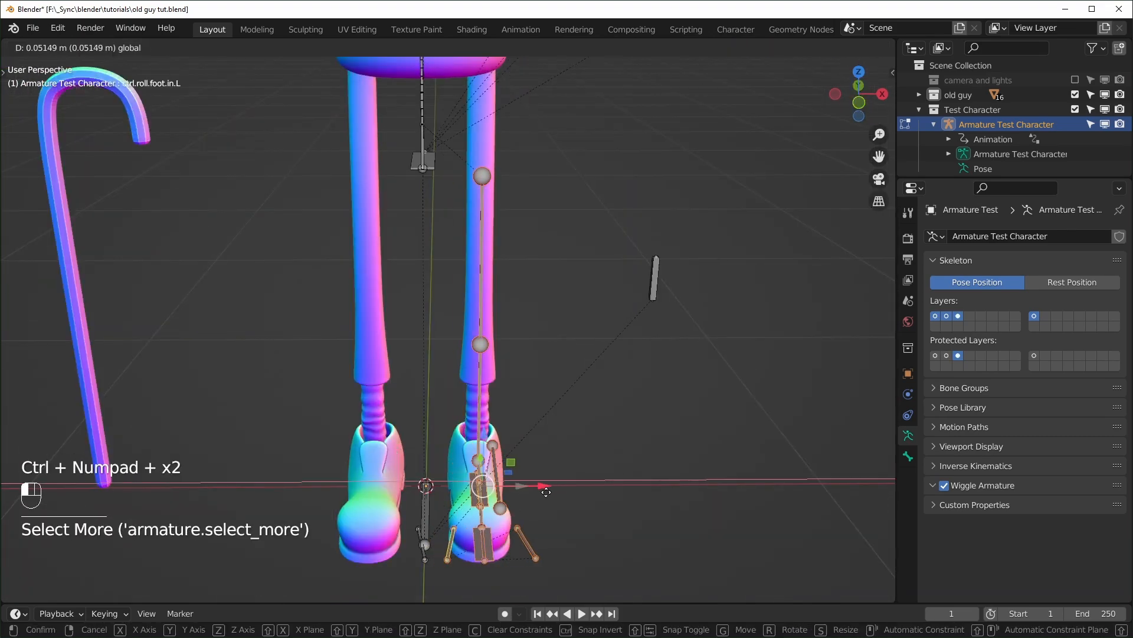
# - Raise the left leg's hip joint into the lower body and lift the knee joint
pyautogui.press('x')
pyautogui.press('KP_1')
pyautogui.moveTo(478, 160); pyautogui.dragTo(479, 60)
pyautogui.moveTo(451, 360); pyautogui.dragTo(502, 410)
pyautogui.press('KP_3')
pyautogui.moveTo(246, 313); pyautogui.dragTo(261, 234)
# - Select the left foot bones in side view and shift them slightly along Y within the shoe
pyautogui.scroll(4, 157, 359)
pyautogui.keyDown('shift'); pyautogui.moveTo(112, 520); pyautogui.dragTo(272, 384, button='middle'); pyautogui.keyUp('shift')
pyautogui.moveTo(709, 514); pyautogui.dragTo(458, 331)
pyautogui.press('KP_3')
pyautogui.moveTo(430, 420); pyautogui.dragTo(446, 420)
# - Reposition the left foot's heel and toe bones along the shoe sole in side view
pyautogui.moveTo(738, 440)
pyautogui.mouseDown(button='middle')
pyautogui.moveTo(757, 468)
pyautogui.moveTo(737, 444)
pyautogui.mouseUp(button='middle')
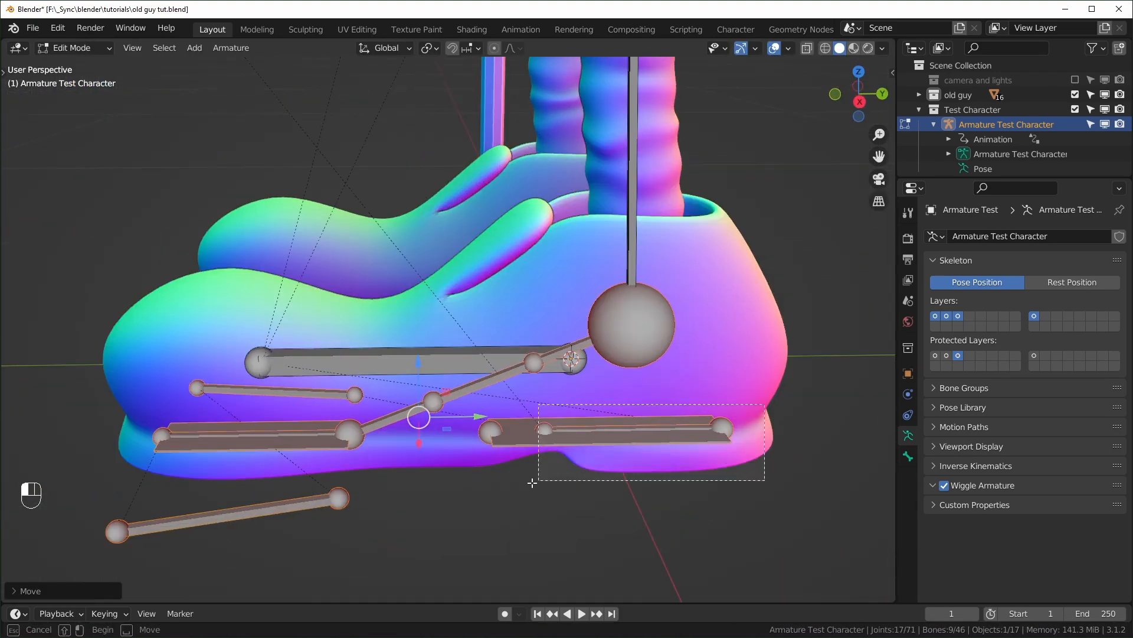
pyautogui.moveTo(423, 469); pyautogui.dragTo(169, 409)
pyautogui.press('KP_3')
pyautogui.click(617, 507)
pyautogui.moveTo(644, 409); pyautogui.dragTo(656, 408)
pyautogui.moveTo(614, 378); pyautogui.dragTo(632, 395, button='middle')
pyautogui.press('KP_3')
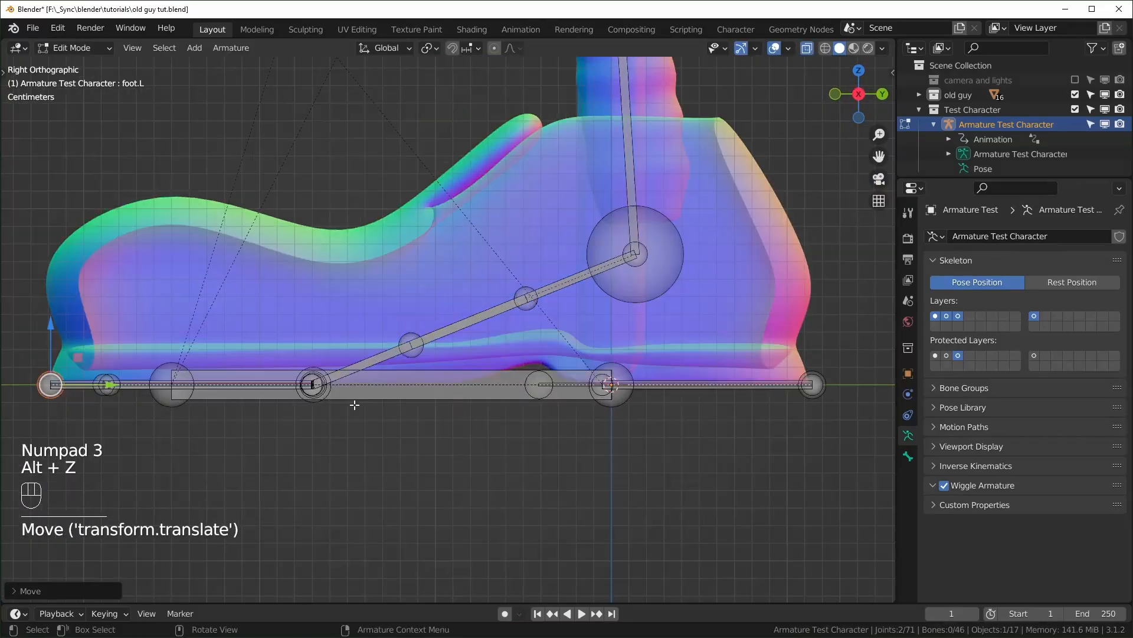
# - Move and rotate the left foot bones in bottom view to line up with the shoe
pyautogui.press('ctrl+KP_7')
pyautogui.click(746, 163)
pyautogui.moveTo(812, 163); pyautogui.dragTo(773, 163)
pyautogui.press('r')
pyautogui.click(817, 263)
# - Dissolve the intermediate spine bones so a single hip bone spans the torso
pyautogui.press('KP_1')
pyautogui.scroll(-8, 575, 358)
pyautogui.hotkey('ctrl', 'x')
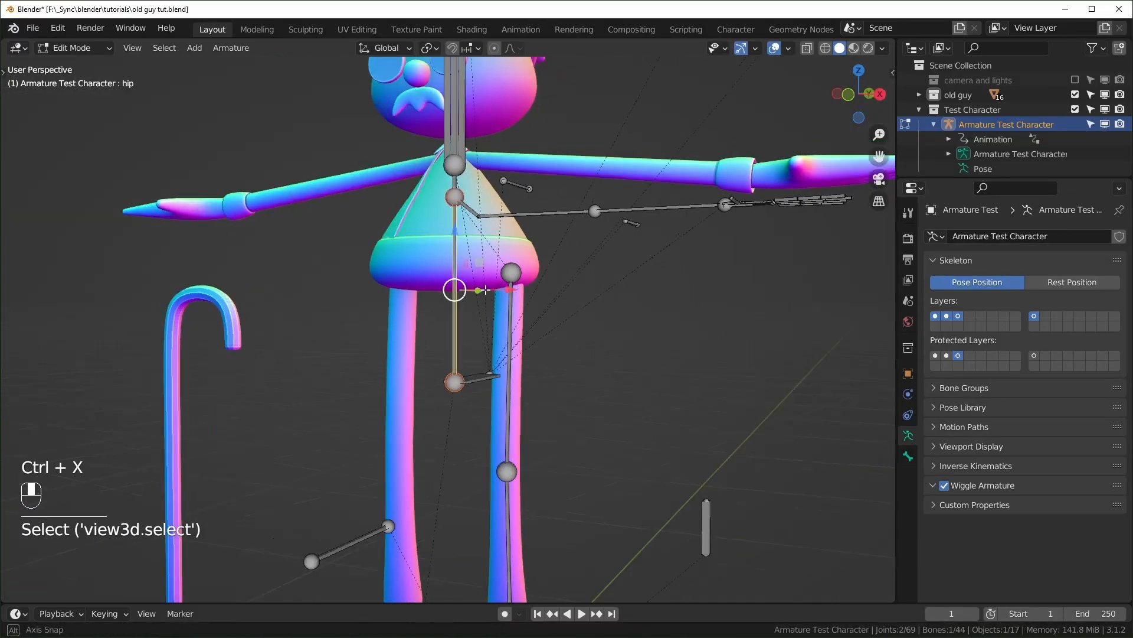
pyautogui.scroll(3, 480, 253)
pyautogui.hotkey('ctrl', 'z')
pyautogui.scroll(-4, 480, 253)
# - Turn on X-ray display and try to dissolve the neck bone between the hip and head bones
pyautogui.click(480, 252)
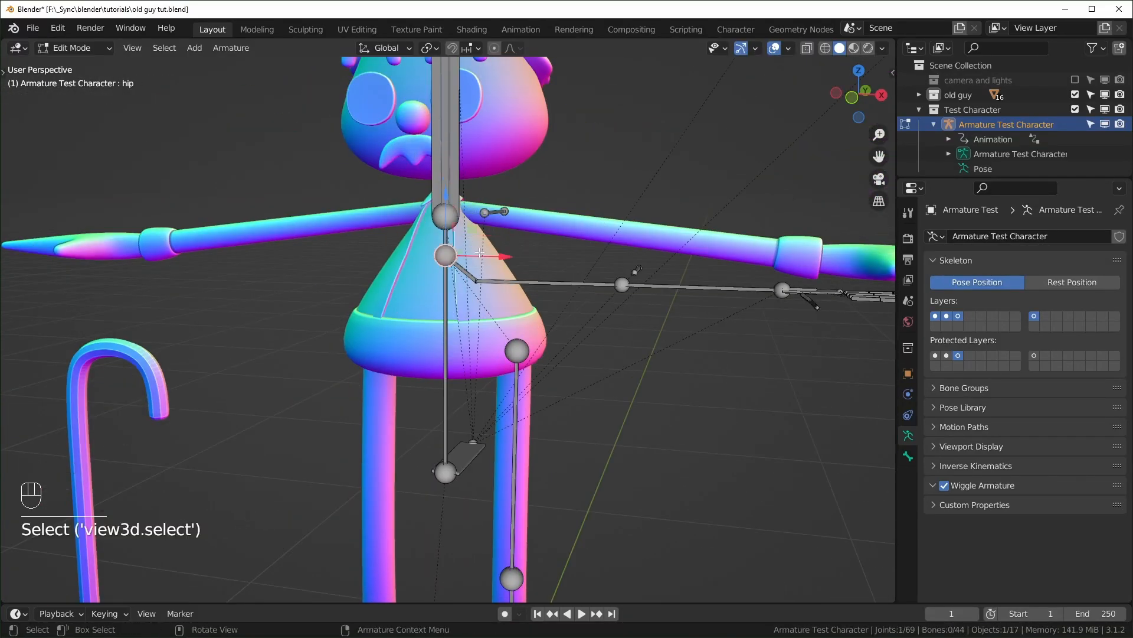
pyautogui.moveTo(479, 253); pyautogui.dragTo(491, 247, button='middle')
pyautogui.click(447, 238)
pyautogui.hotkey('ctrl', 'z')
pyautogui.scroll(3, 451, 248)
pyautogui.hotkey('alt', 'z')
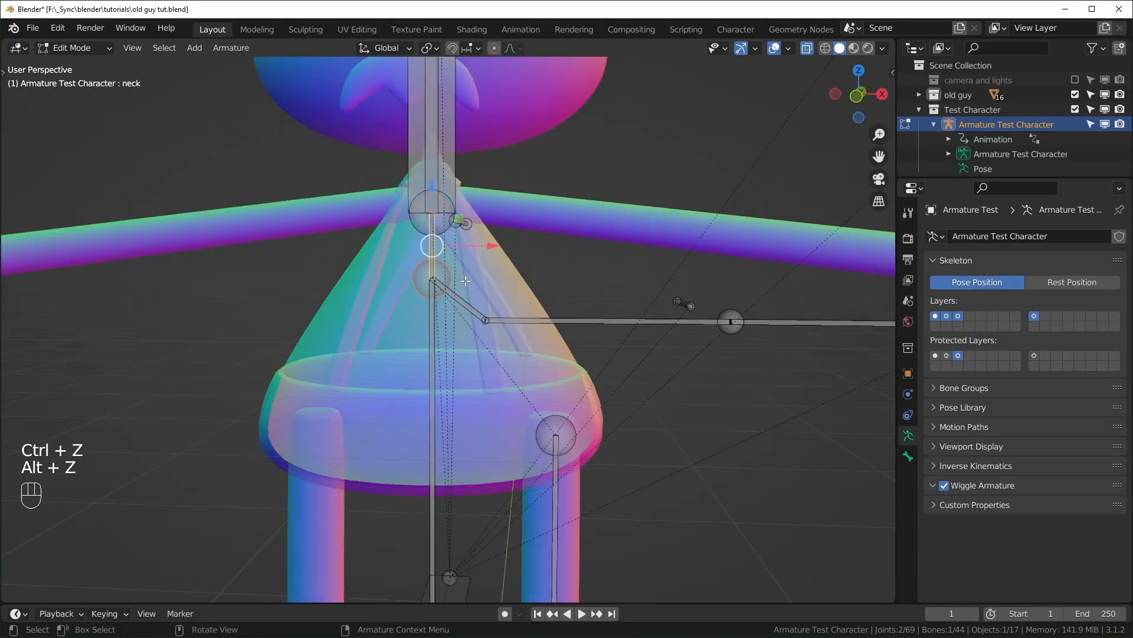
pyautogui.scroll(4, 452, 248)
pyautogui.click(417, 284)
pyautogui.hotkey('ctrl', 'z')
pyautogui.hotkey('ctrl', 'x')
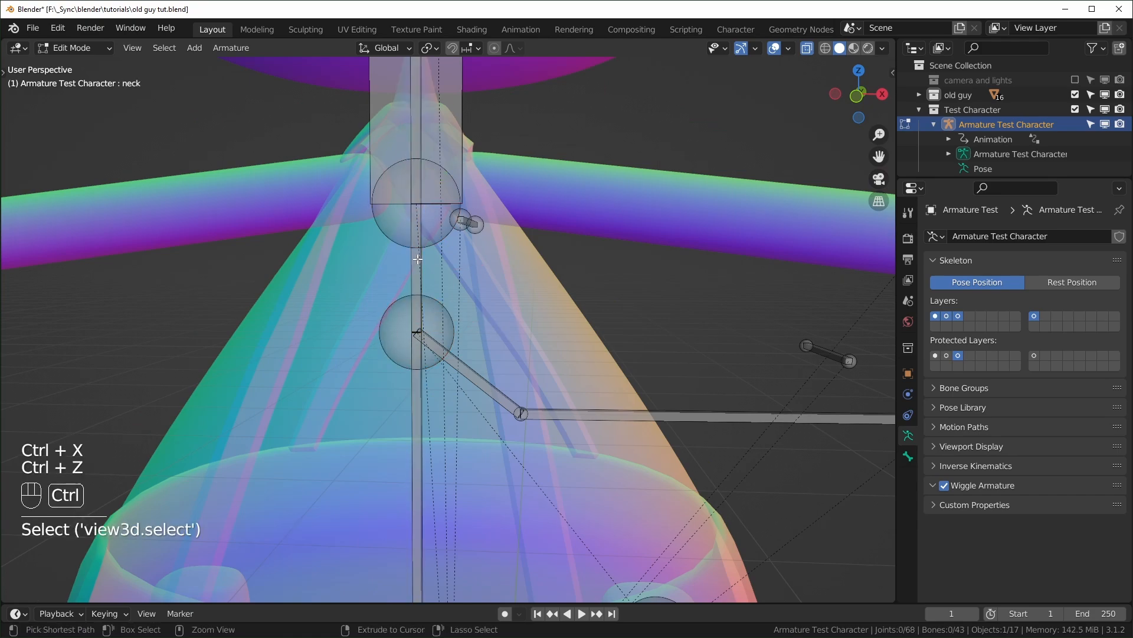
# - Delete the neck bone so only the hip and head bones remain along the spine
pyautogui.click(418, 302)
pyautogui.scroll(-1, 423, 301)
pyautogui.press('x')
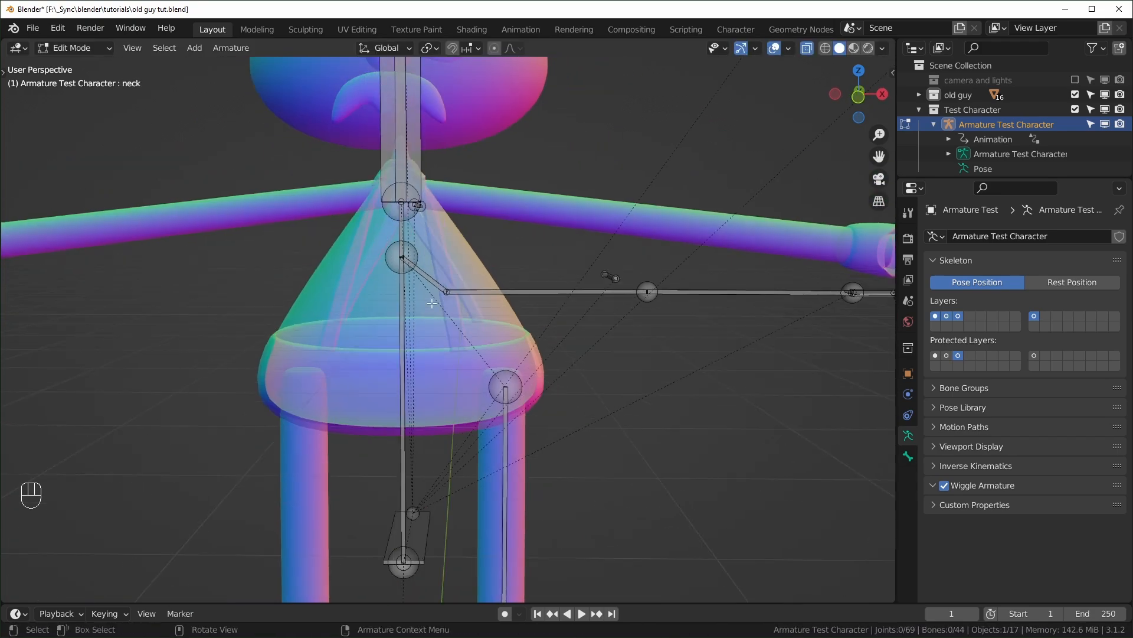
pyautogui.press('F2')
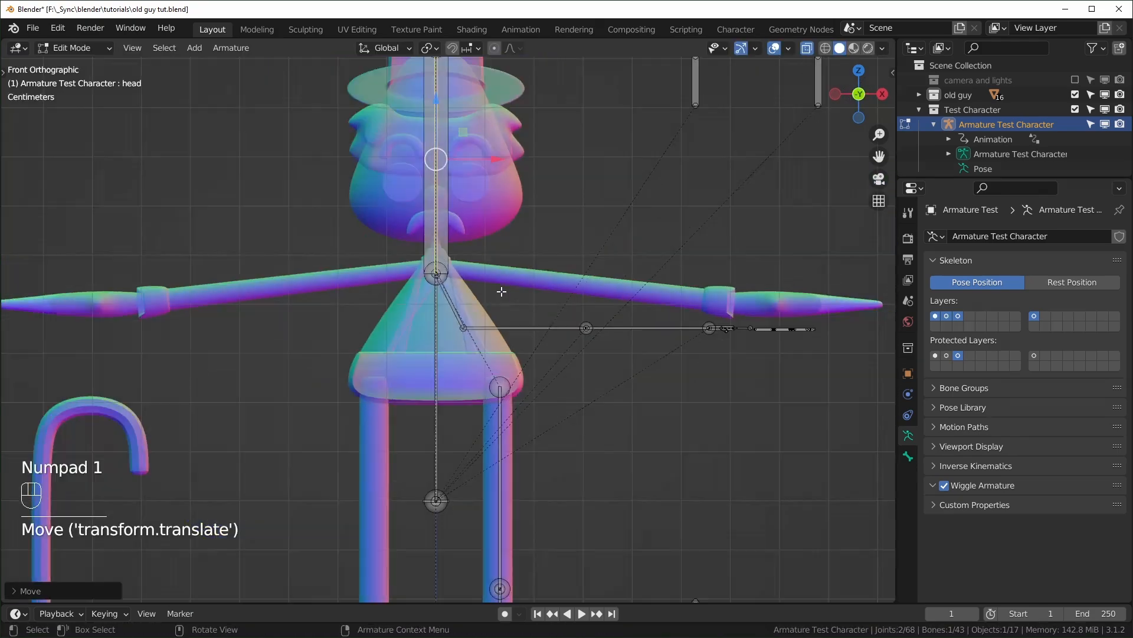
# - Move and rotate the left arm and hand bones in front view to line up with the arm and wrist
pyautogui.scroll(4, 502, 292)
pyautogui.moveTo(874, 213); pyautogui.dragTo(532, 259)
pyautogui.press('g')
pyautogui.press('KP_7')
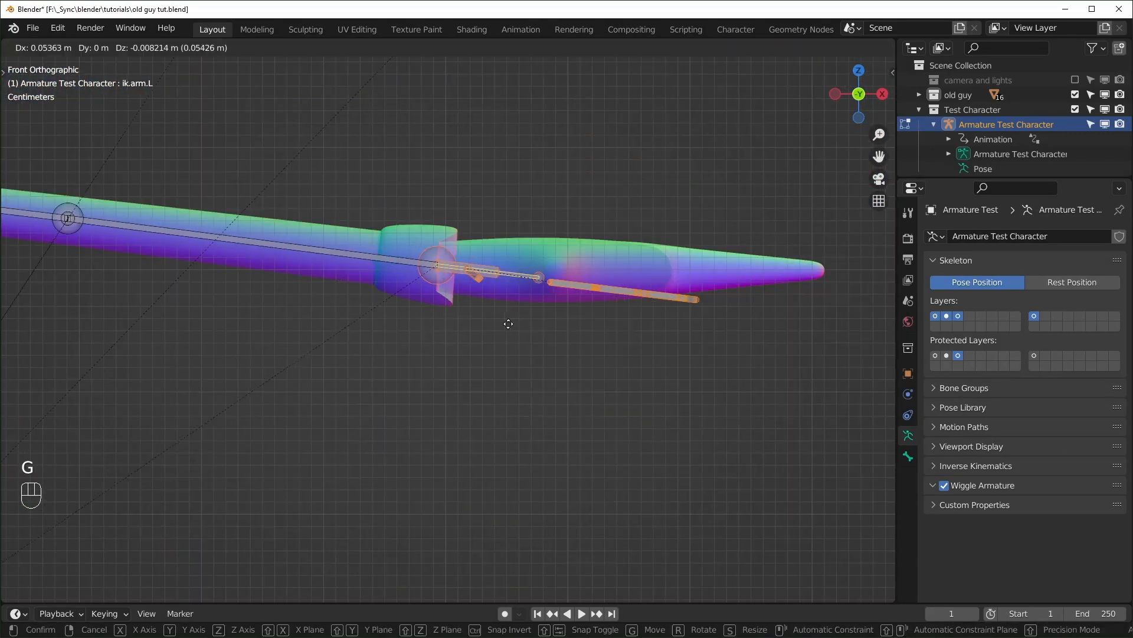
pyautogui.press('r')
pyautogui.press('KP_7')
pyautogui.press('KP_7')
pyautogui.keyDown('shift'); pyautogui.moveTo(499, 322); pyautogui.dragTo(511, 410, button='middle'); pyautogui.keyUp('shift')
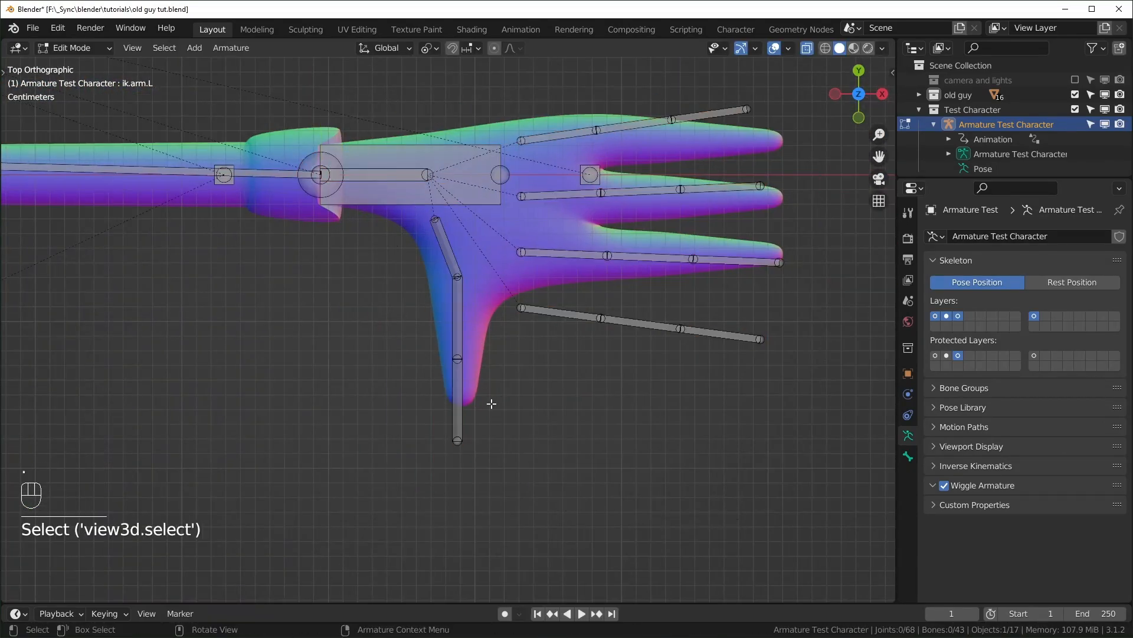
# - In top view, delete the surplus left finger chain and move, rotate and scale the thumb and remaining finger bones to fit the hand
pyautogui.press('g')
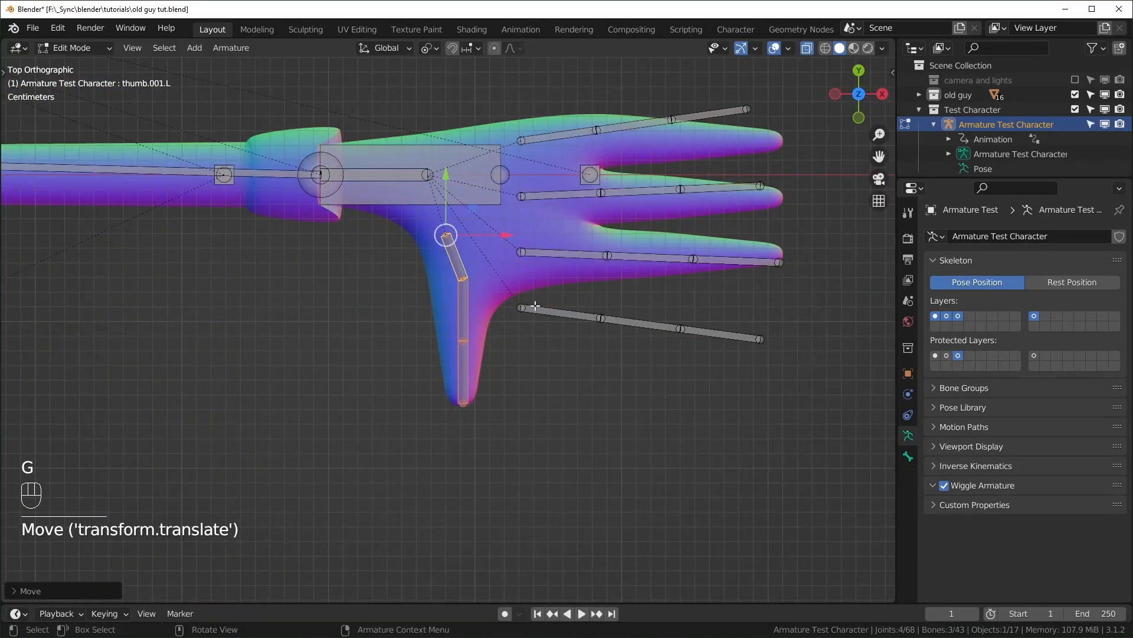
pyautogui.press('x')
pyautogui.press('s')
pyautogui.press('g')
pyautogui.click(652, 202)
pyautogui.moveTo(493, 245); pyautogui.dragTo(785, 290)
pyautogui.press('g')
pyautogui.press('r')
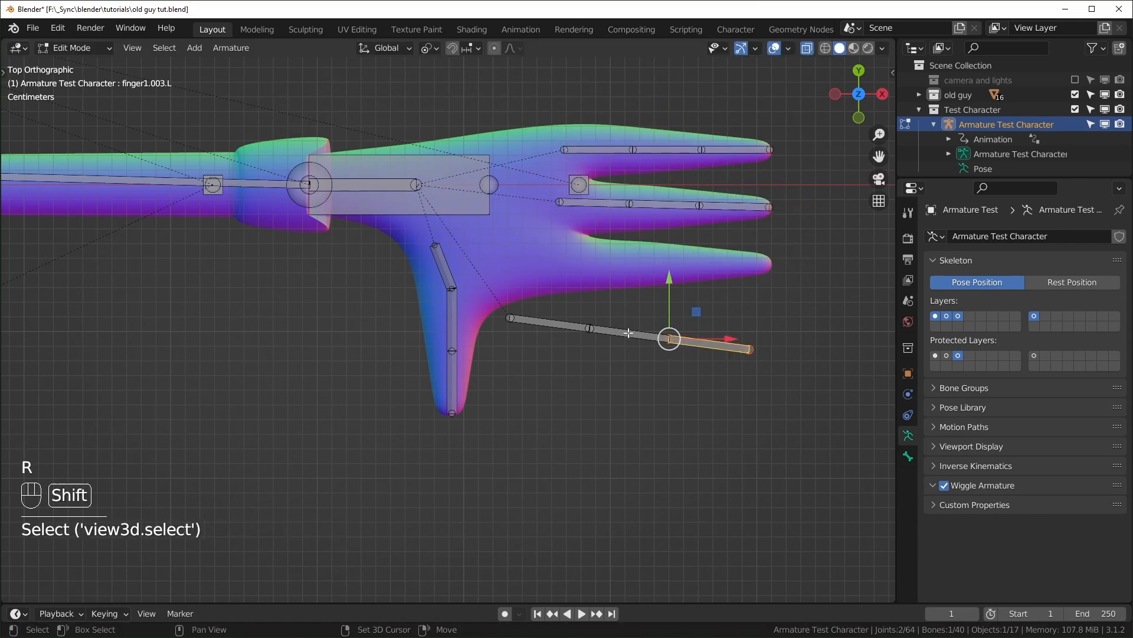
pyautogui.press('s')
# - Raise the hip bone's lower joint along Z to the bottom of the torso in front view
pyautogui.press('KP_1')
pyautogui.moveTo(433, 378); pyautogui.dragTo(473, 428)
pyautogui.press('KP_Decimal')
pyautogui.press('g')
pyautogui.press('z')
pyautogui.click(473, 328)
pyautogui.scroll(-3, 472, 327)
# - Delete the two spare upright bones floating beside the head above the left arm
pyautogui.moveTo(535, 177); pyautogui.dragTo(673, 260)
pyautogui.keyDown('shift'); pyautogui.moveTo(667, 255); pyautogui.dragTo(684, 336, button='middle'); pyautogui.keyUp('shift')
pyautogui.press('x')
pyautogui.click(639, 350)
pyautogui.keyDown('shift'); pyautogui.moveTo(625, 404); pyautogui.dragTo(653, 327, button='middle'); pyautogui.keyUp('shift')
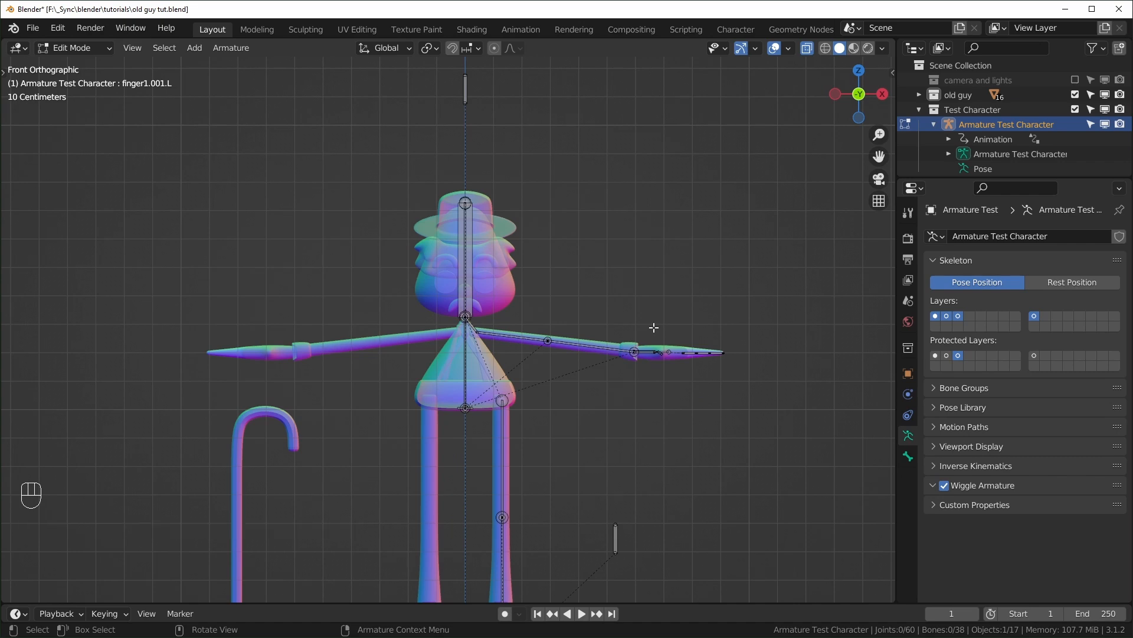
# - Add a new bone to the armature and place it along the full height of the cane in front view
pyautogui.scroll(-2, 653, 327)
pyautogui.keyDown('shift'); pyautogui.moveTo(596, 590); pyautogui.dragTo(584, 449, button='middle'); pyautogui.keyUp('shift')
pyautogui.press('KP_1')
pyautogui.hotkey('shift', 'a')
pyautogui.moveTo(634, 365); pyautogui.dragTo(407, 365)
pyautogui.scroll(2, 447, 350)
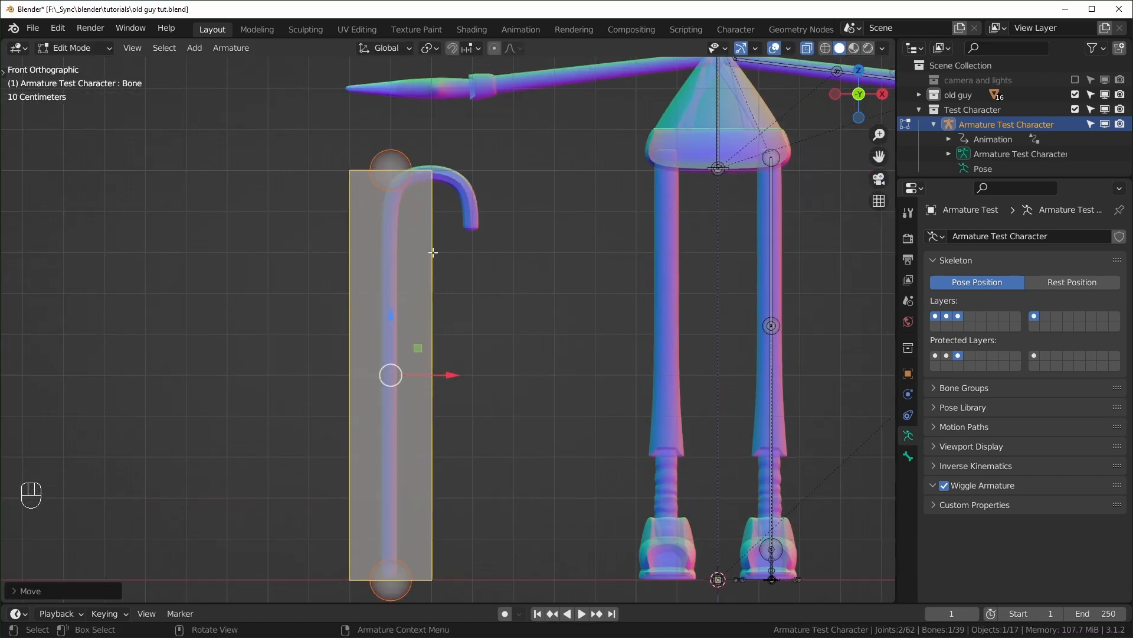
# - Rename the new bone as cane
pyautogui.scroll(-3, 470, 385)
pyautogui.scroll(1, 472, 378)
pyautogui.press('F2')
pyautogui.write('cane')
pyautogui.press('Return')
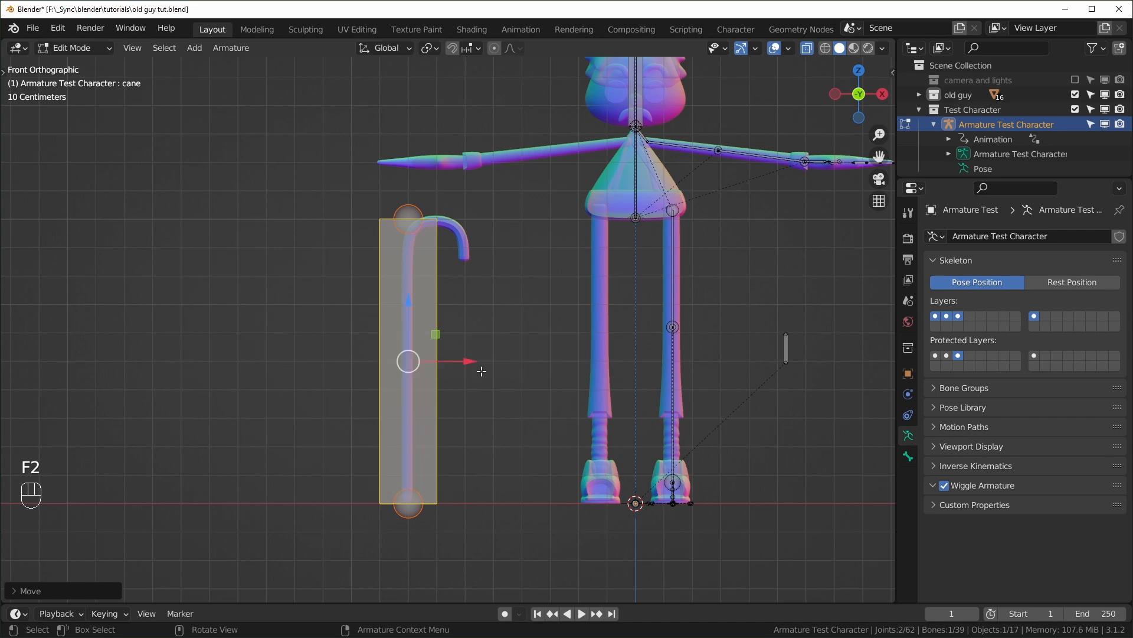
# - Select all of the character's bones except the cane bone and symmetrize them to the other side
pyautogui.scroll(-1, 622, 377)
pyautogui.click(537, 122)
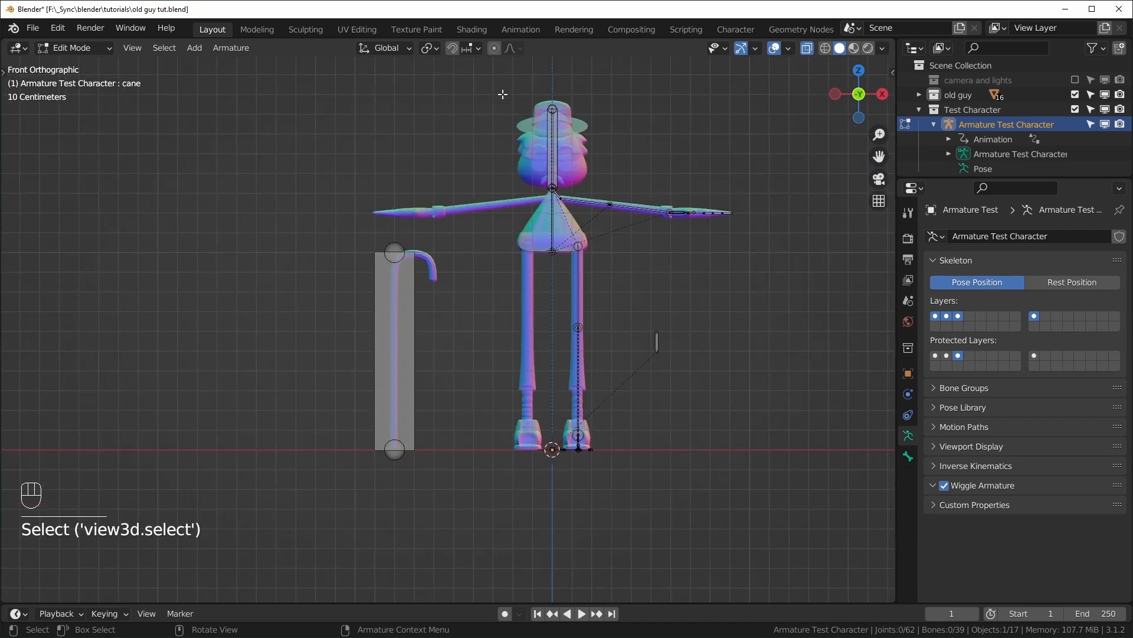
pyautogui.moveTo(511, 89); pyautogui.dragTo(768, 494)
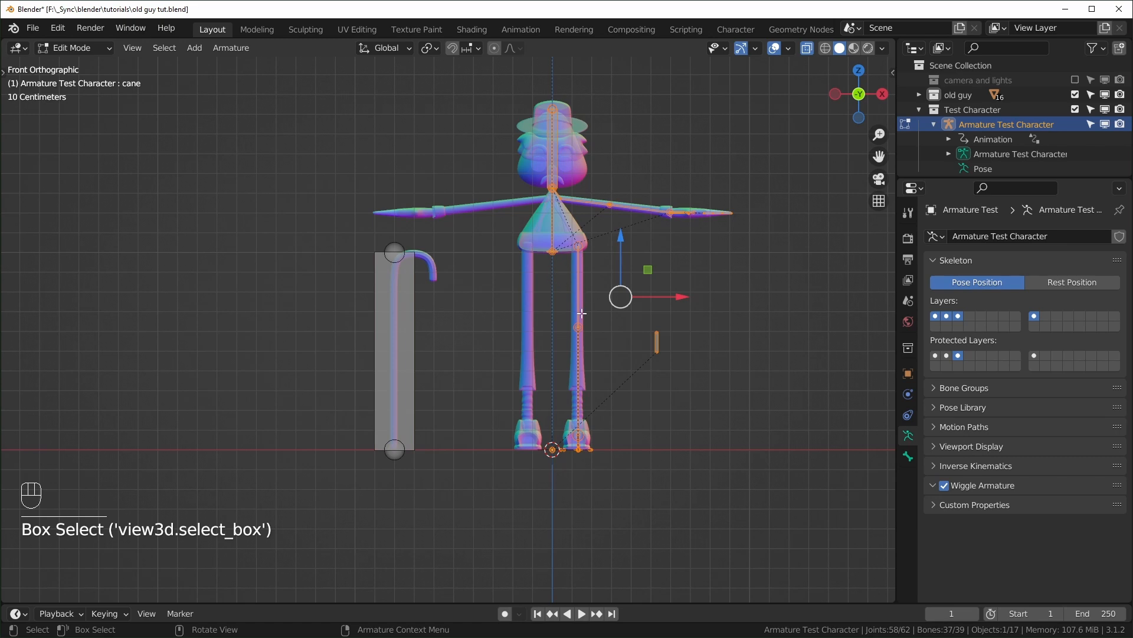
pyautogui.rightClick(579, 325)
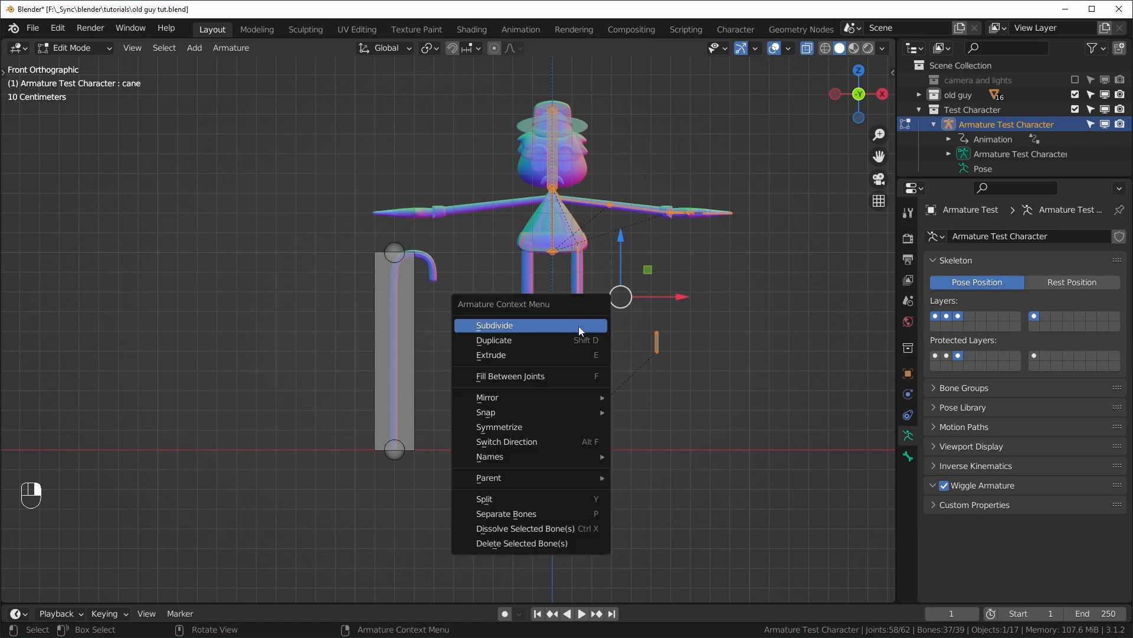
pyautogui.click(532, 424)
pyautogui.scroll(1, 568, 372)
pyautogui.click(785, 445)
# - In Object Mode, select all meshes with the armature active and parent them using Armature Deform With Empty Groups
pyautogui.moveTo(785, 446); pyautogui.dragTo(608, 456, button='middle')
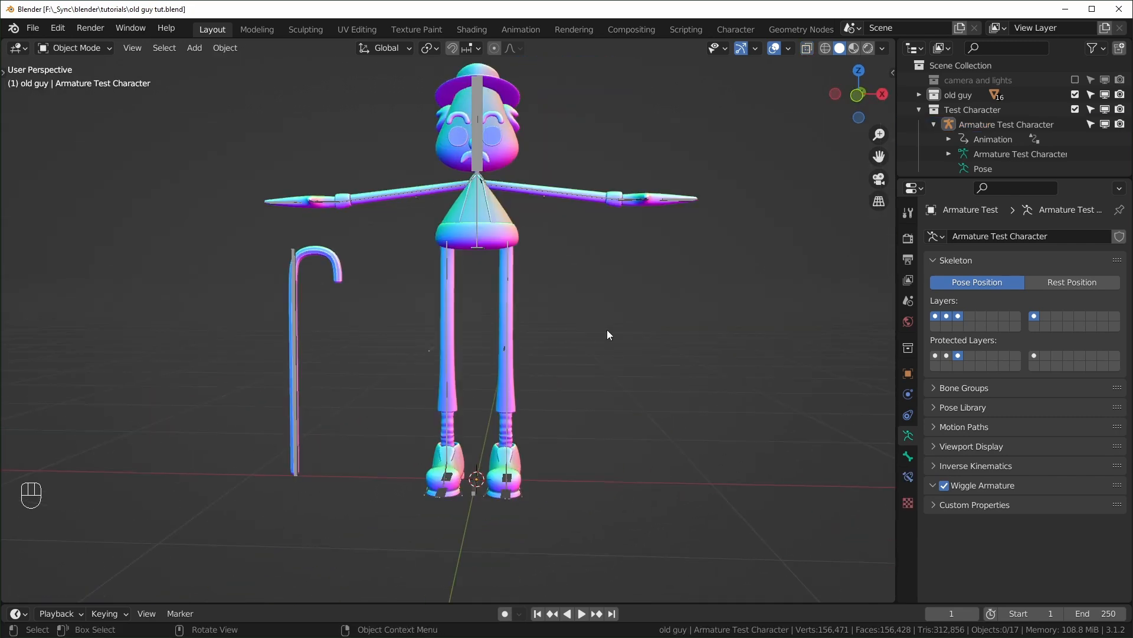
pyautogui.press('a')
pyautogui.scroll(5, 608, 335)
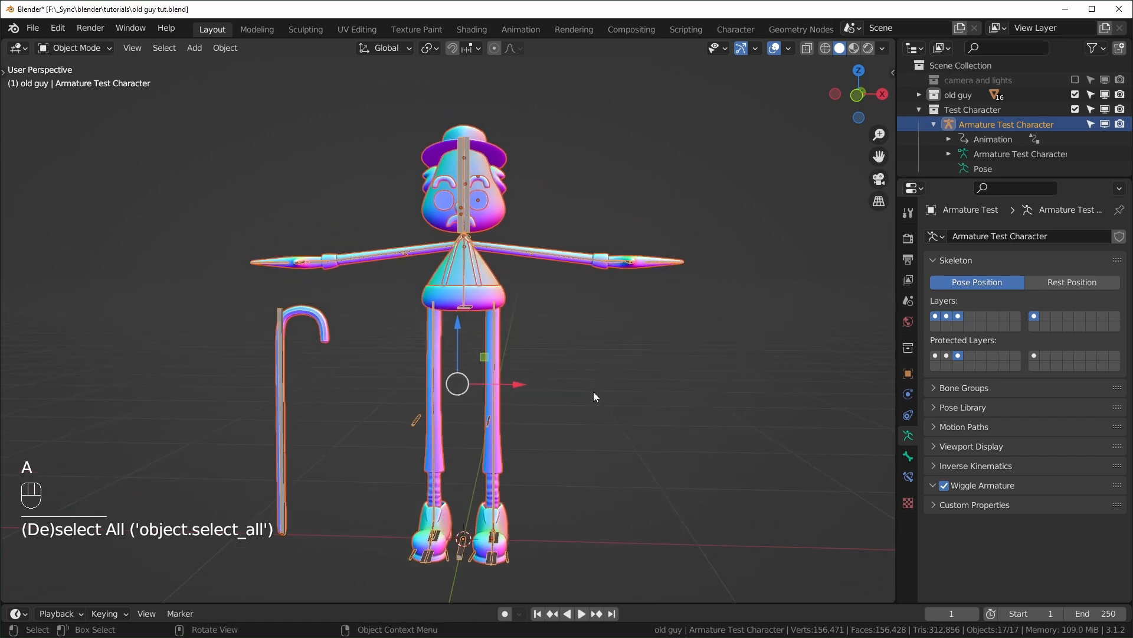
pyautogui.keyDown('shift'); pyautogui.click(159, 352); pyautogui.keyUp('shift')
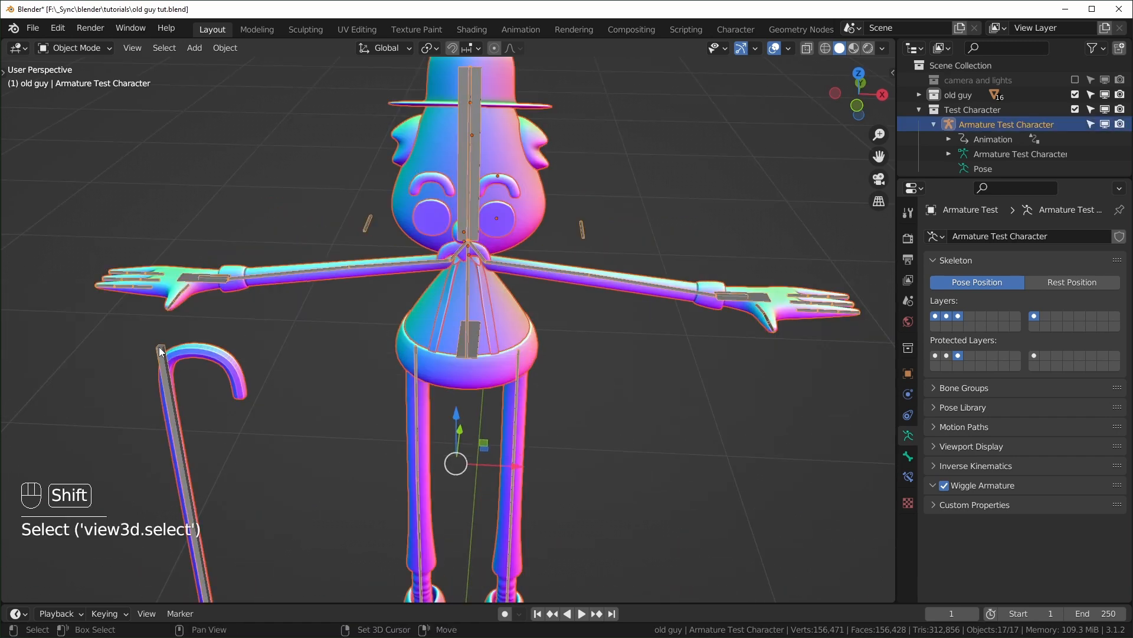
pyautogui.hotkey('ctrl', 'p')
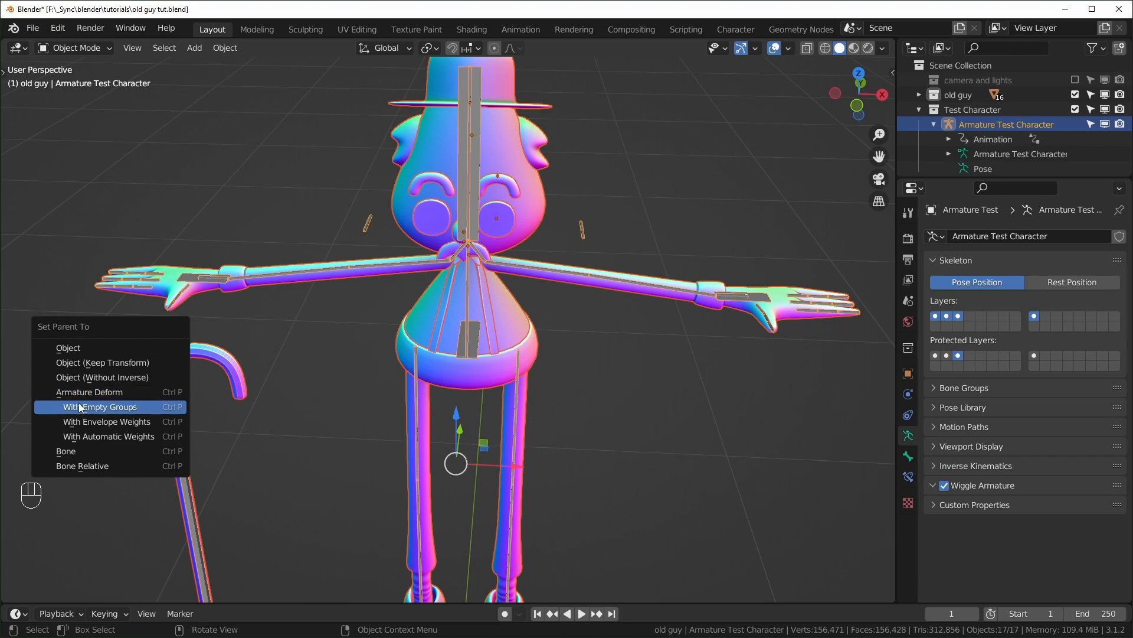
pyautogui.click(117, 411)
pyautogui.click(541, 446)
pyautogui.scroll(-3, 541, 446)
pyautogui.moveTo(541, 445); pyautogui.dragTo(526, 313, button='middle')
pyautogui.scroll(4, 473, 349)
pyautogui.click(473, 350)
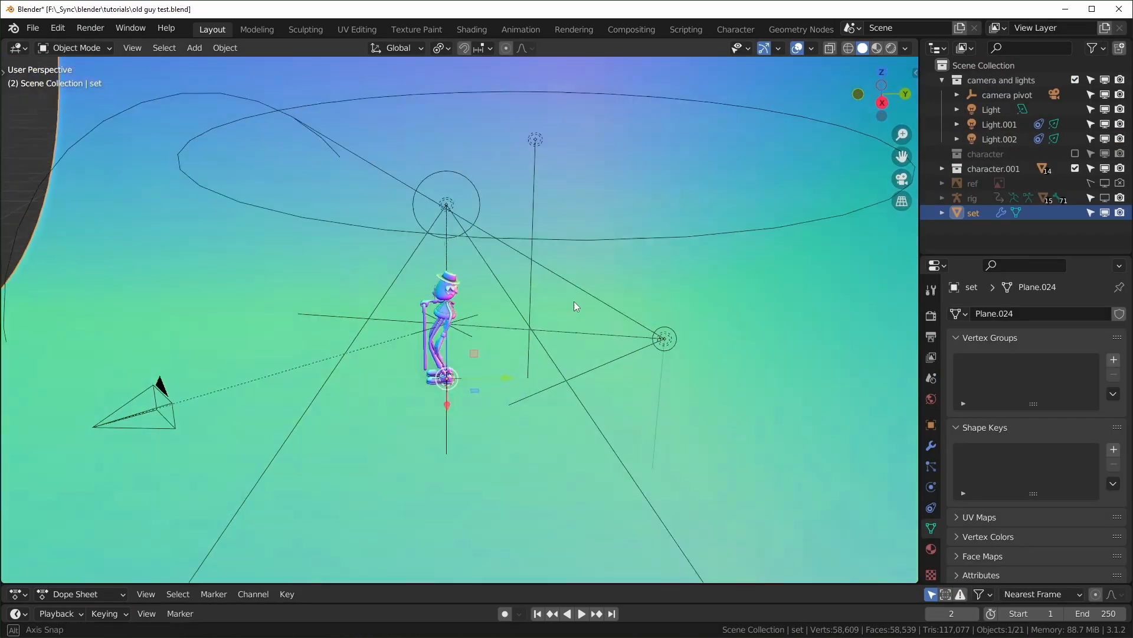
# - In the old guy test.blend scene, examine the placement and settings of the area light and both spot lights
pyautogui.click(525, 136)
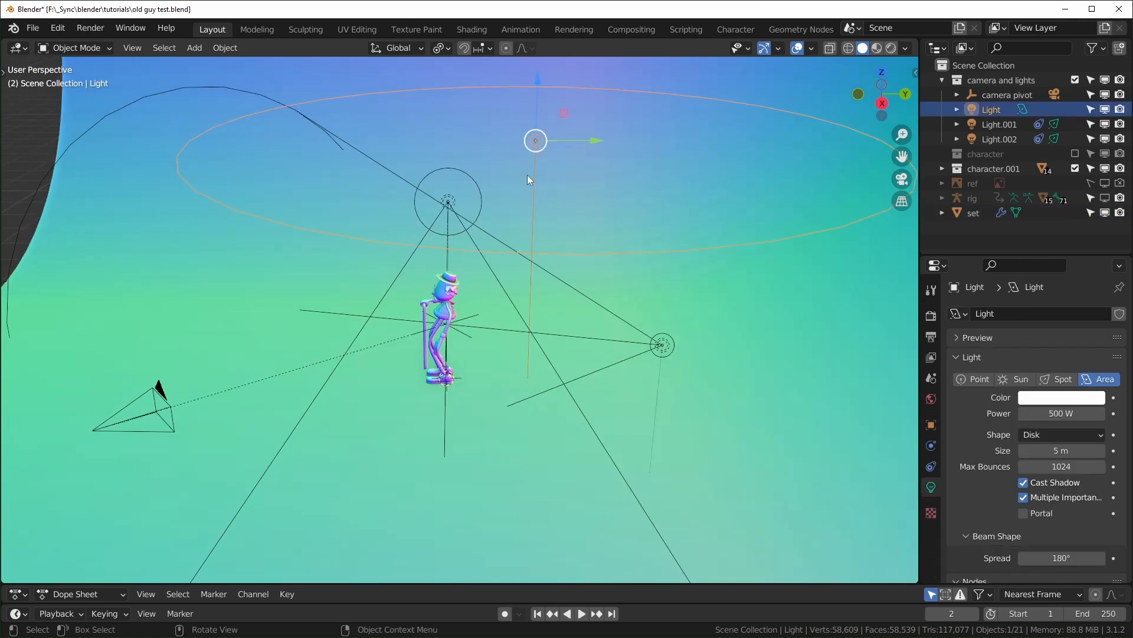
pyautogui.click(448, 204)
pyautogui.moveTo(420, 259); pyautogui.dragTo(559, 257, button='middle')
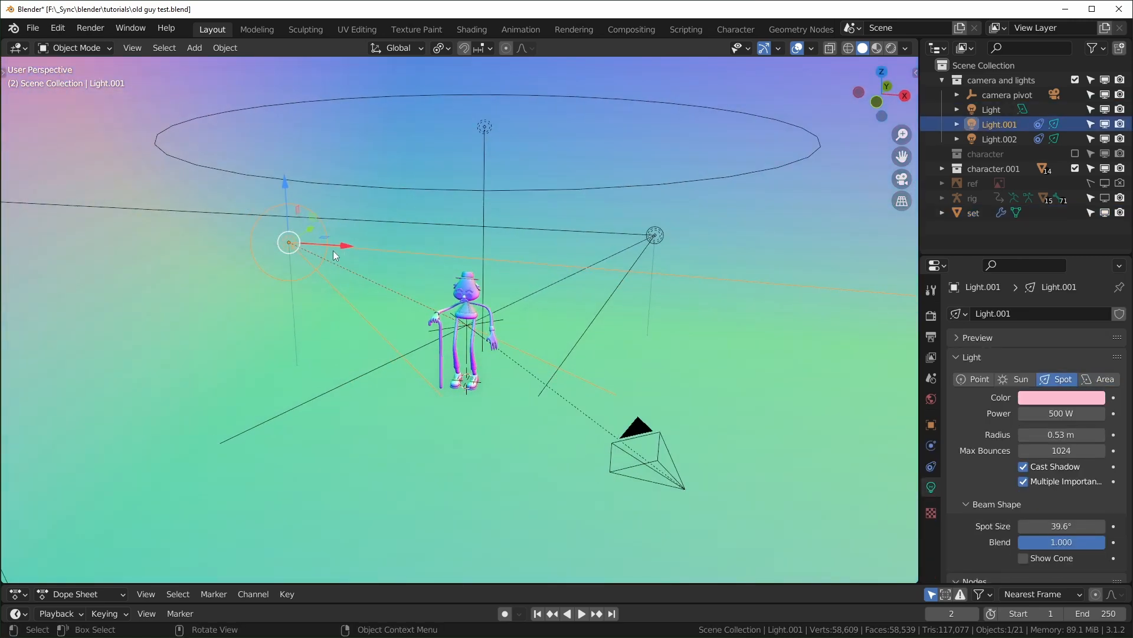
pyautogui.moveTo(383, 262); pyautogui.dragTo(554, 269, button='middle')
pyautogui.click(714, 274)
pyautogui.moveTo(698, 336); pyautogui.dragTo(761, 319, button='middle')
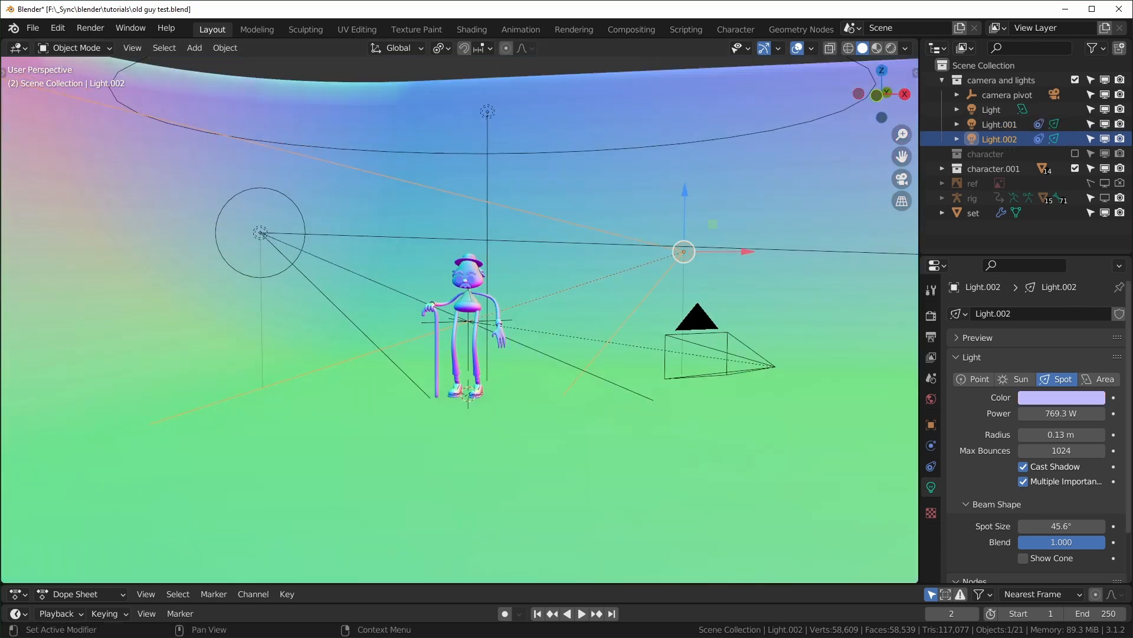
pyautogui.moveTo(705, 272); pyautogui.dragTo(654, 349, button='middle')
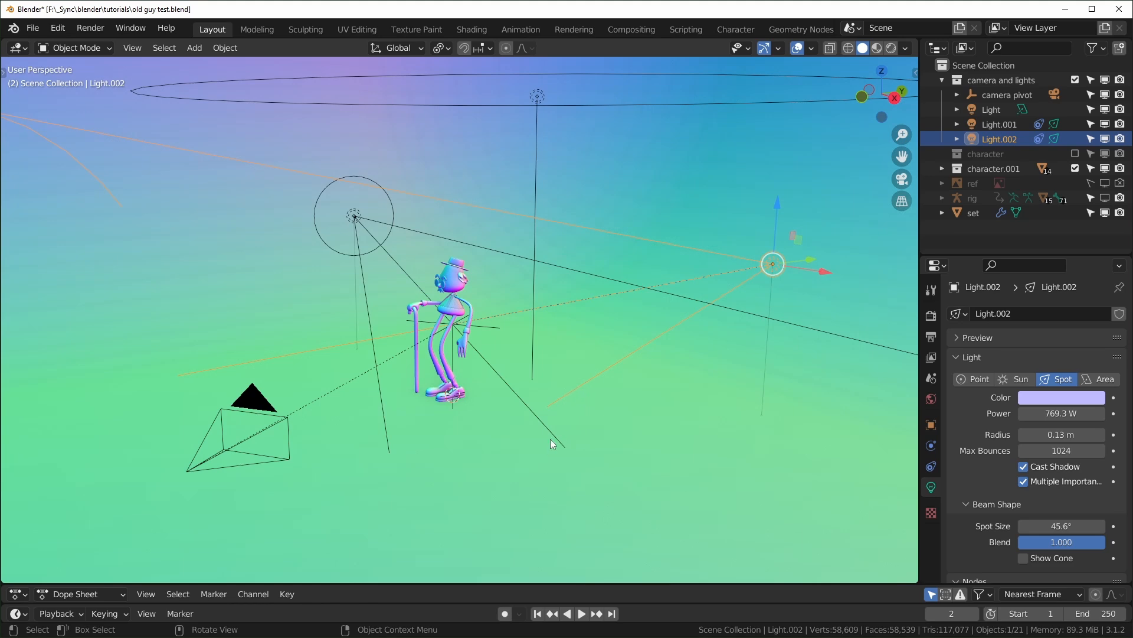
pyautogui.moveTo(611, 402)
pyautogui.mouseDown(button='middle')
pyautogui.moveTo(600, 401)
pyautogui.moveTo(621, 402)
pyautogui.mouseUp(button='middle')
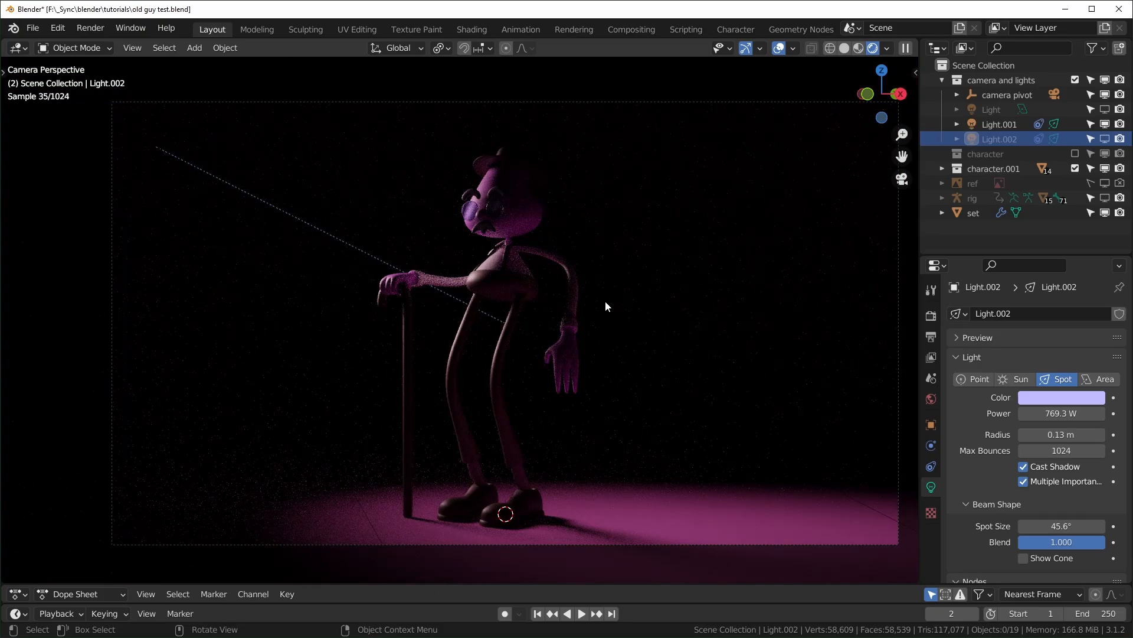
# - Toggle viewport visibility of Light, Light.001 and Light.002 to compare their contributions in the rendered camera view, finishing with all three enabled
pyautogui.click(1105, 109)
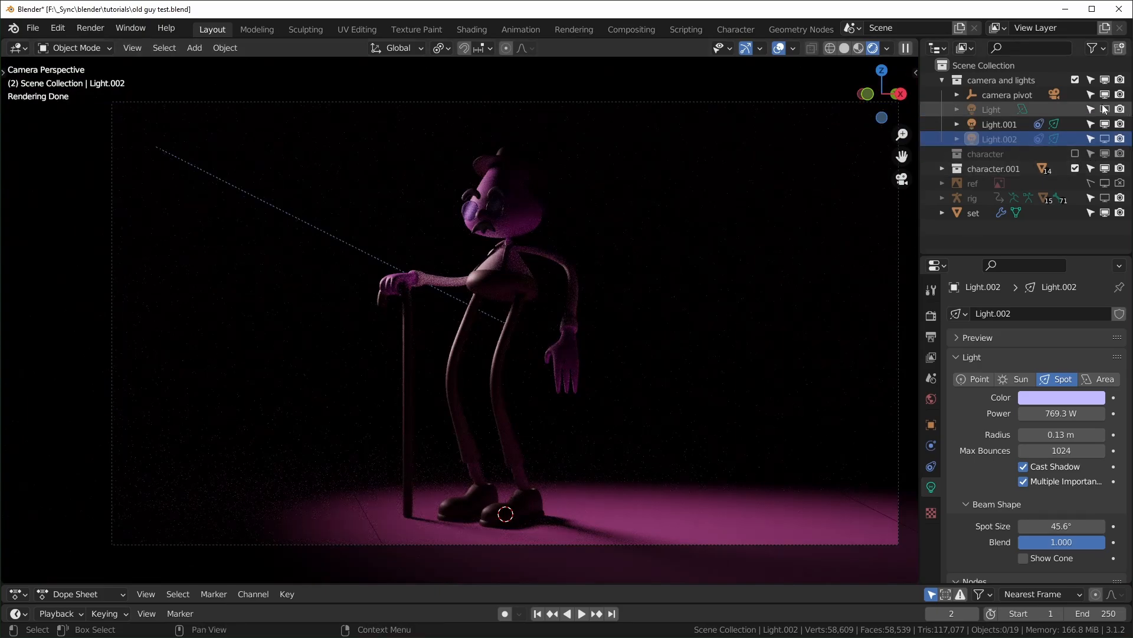
pyautogui.click(1104, 124)
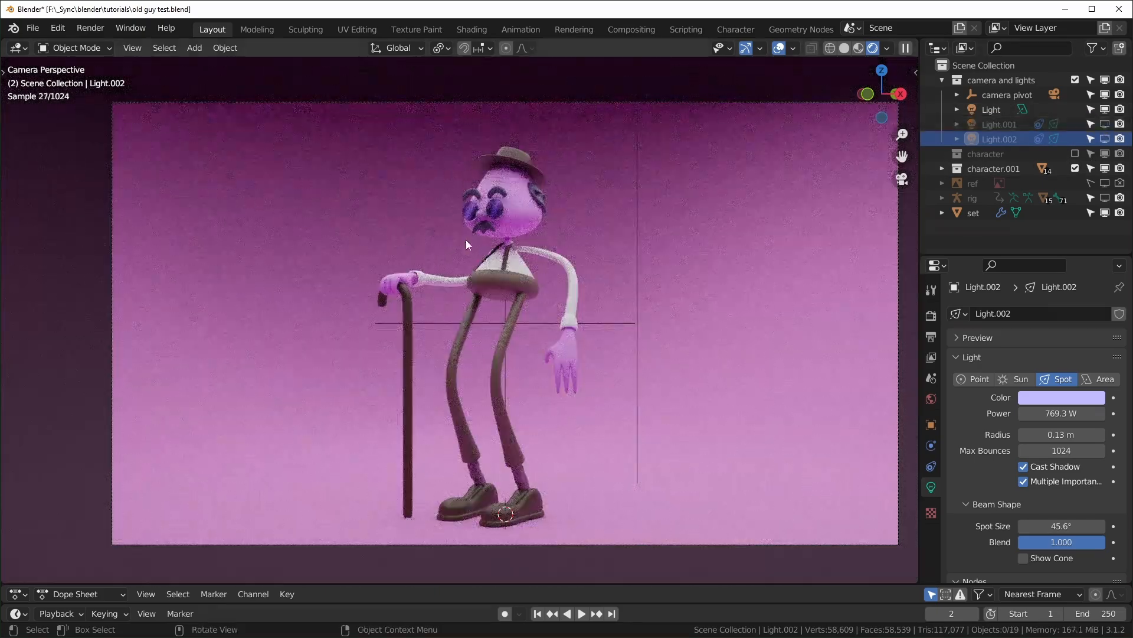
pyautogui.click(1105, 124)
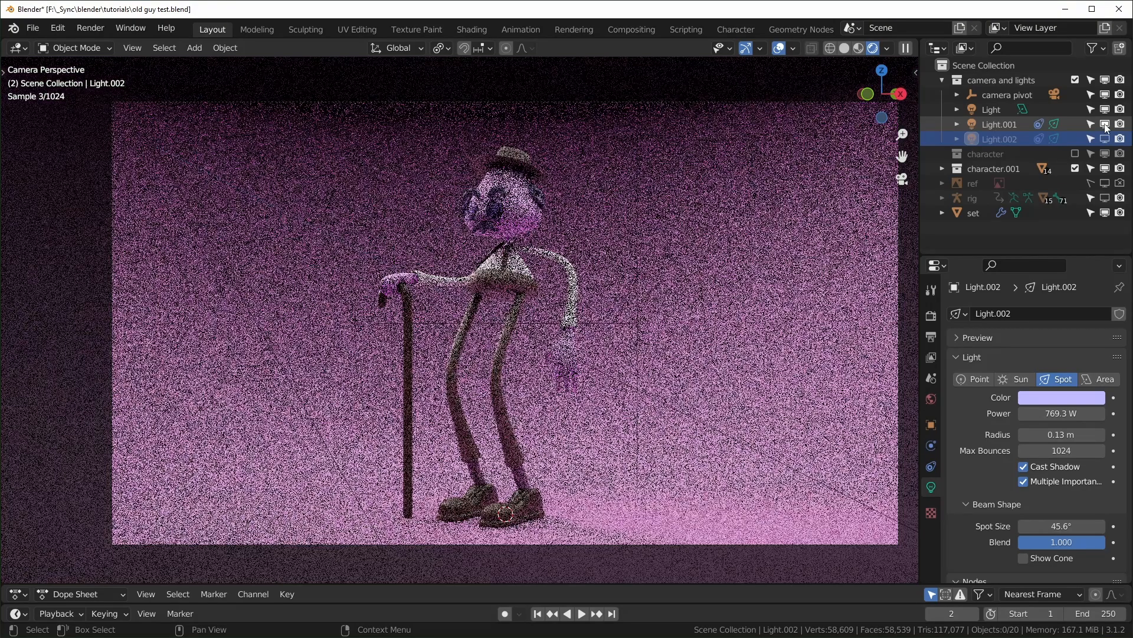
pyautogui.moveTo(1106, 109); pyautogui.dragTo(1105, 125)
pyautogui.click(1105, 140)
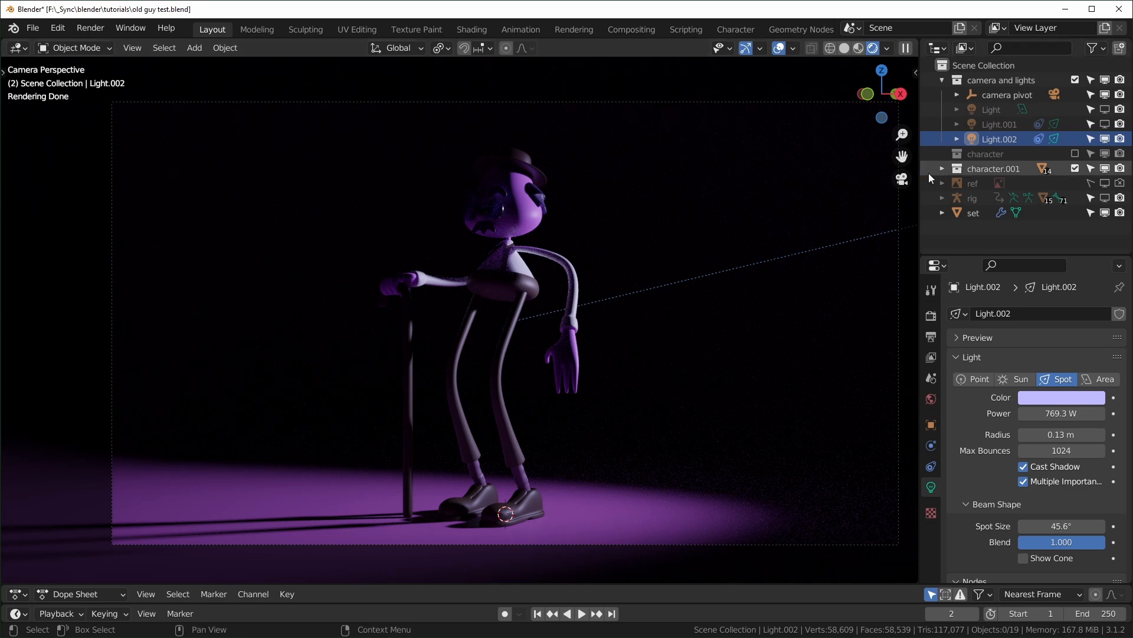
pyautogui.click(1106, 110)
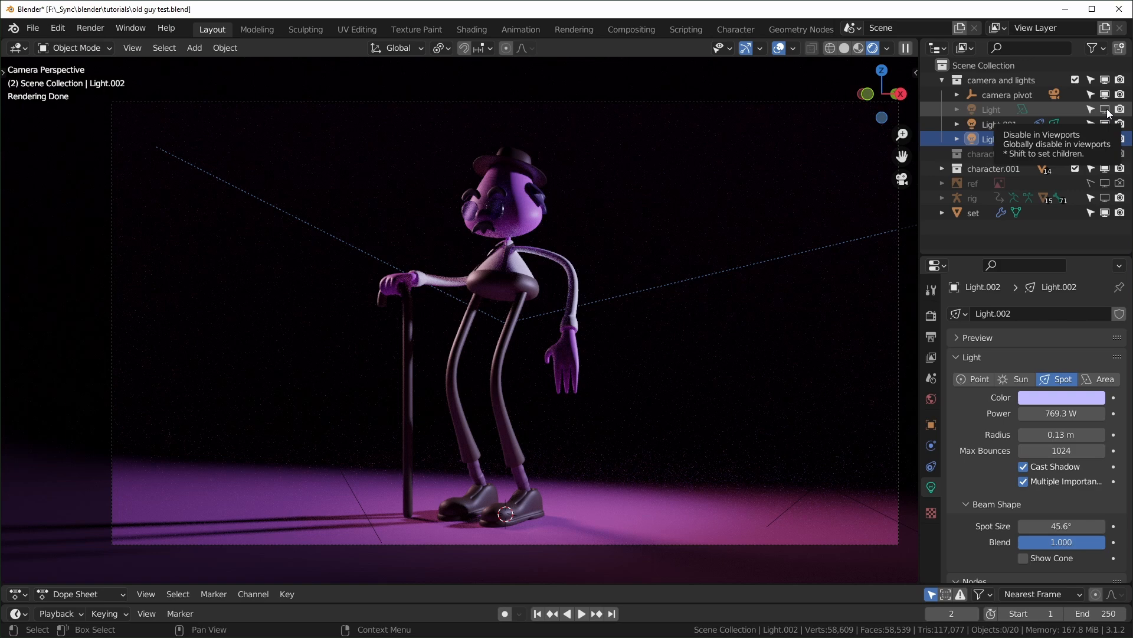
pyautogui.click(1106, 110)
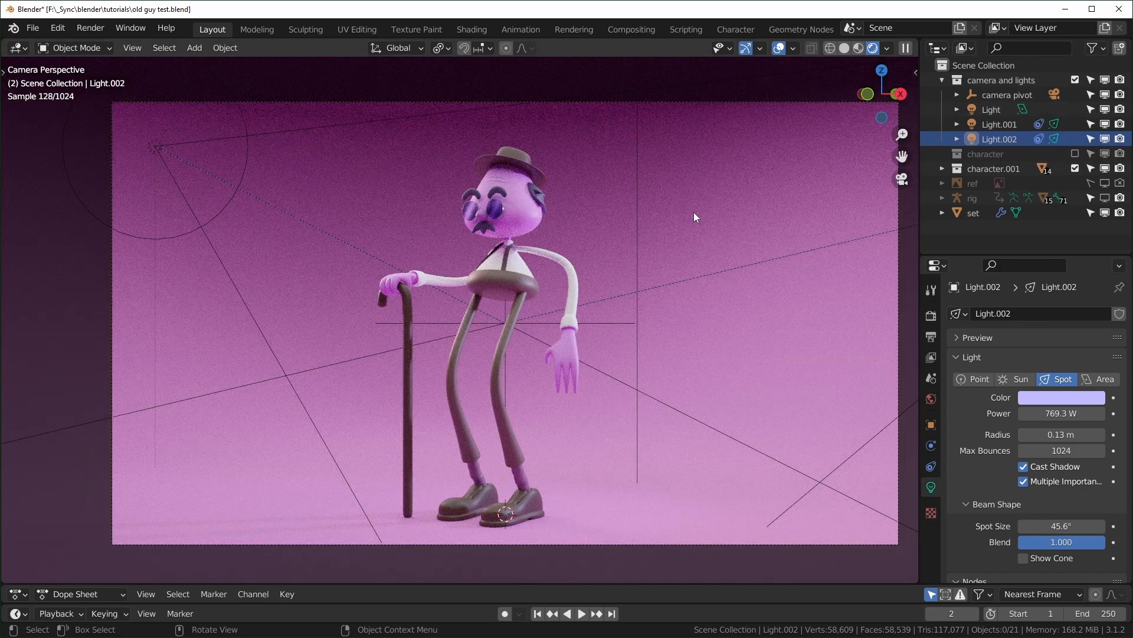